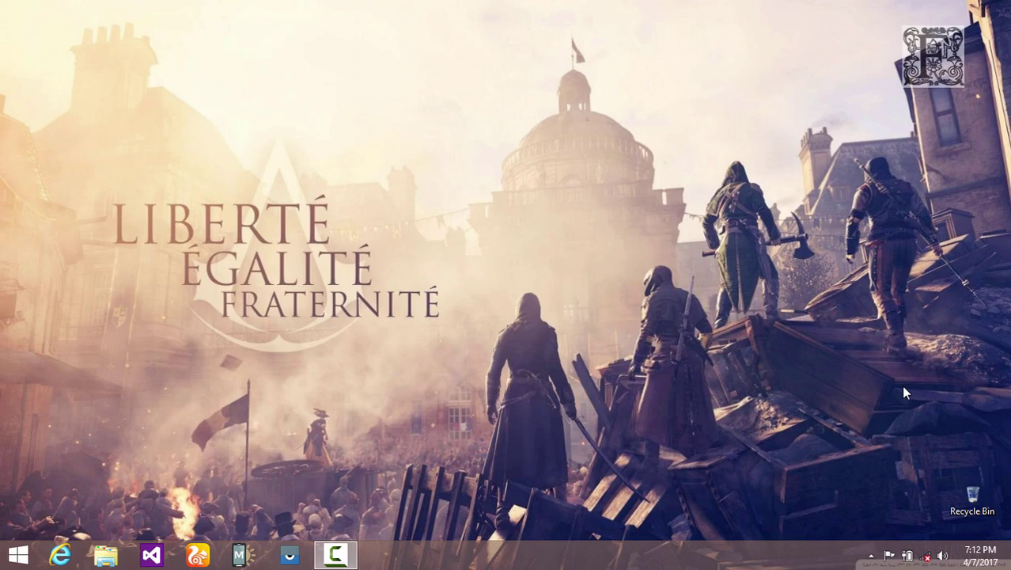
Step: Browse to the 3D models\Blender To Unity\Weapons\Red Queen folder on drive F and preview the sword reference photo
left_click(105, 555)
double_click(758, 217)
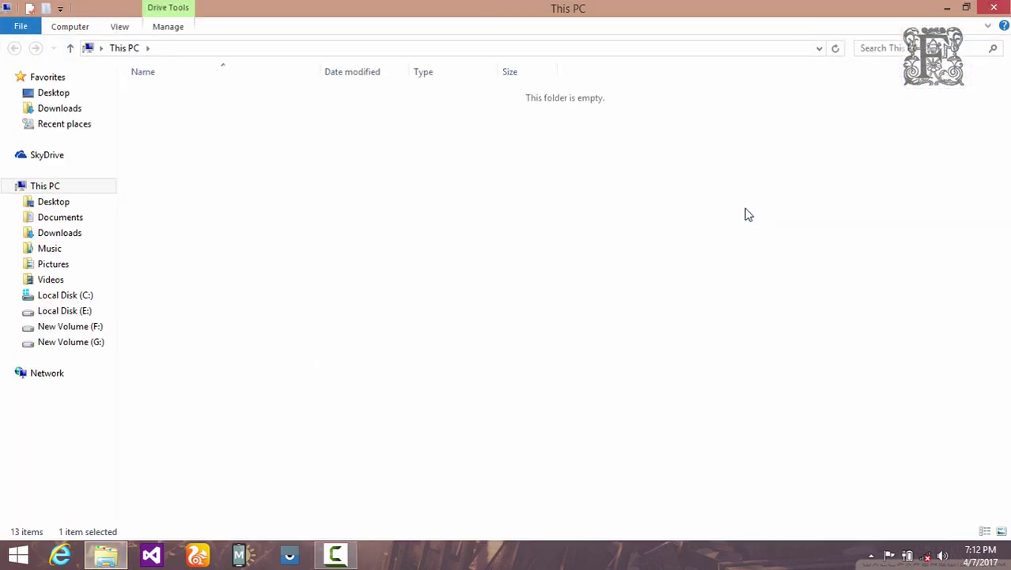
double_click(234, 94)
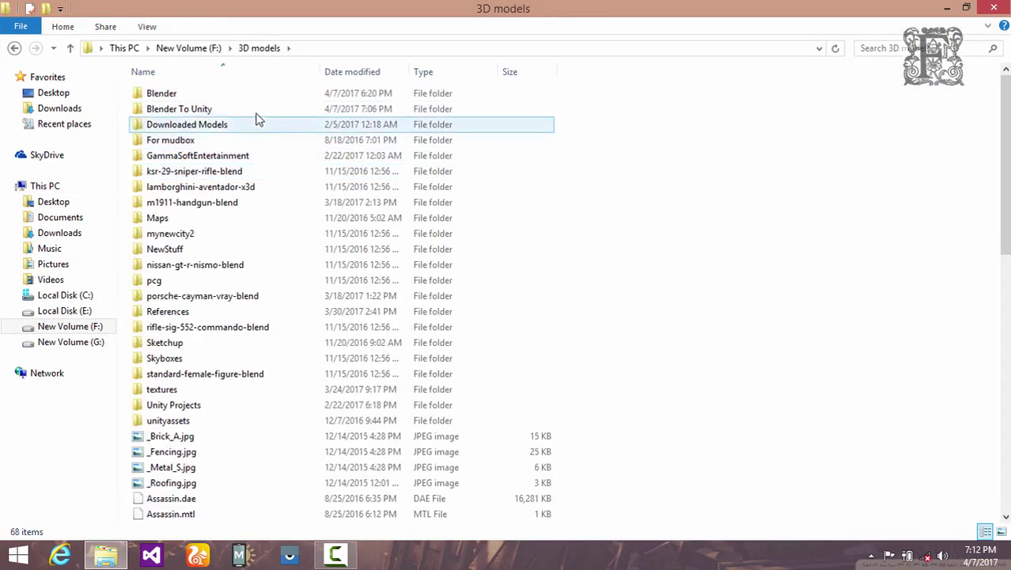
double_click(236, 109)
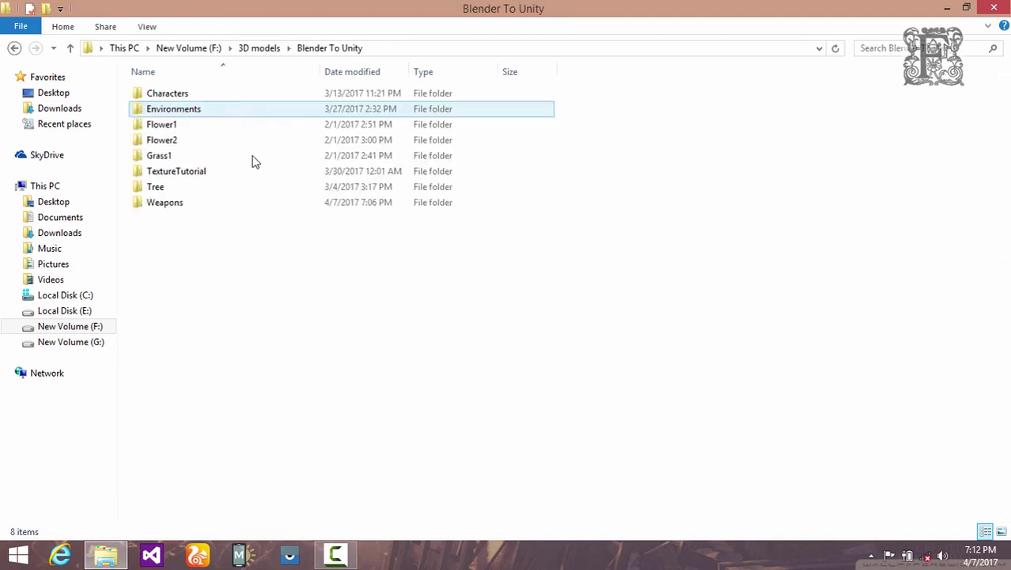
double_click(206, 207)
double_click(198, 127)
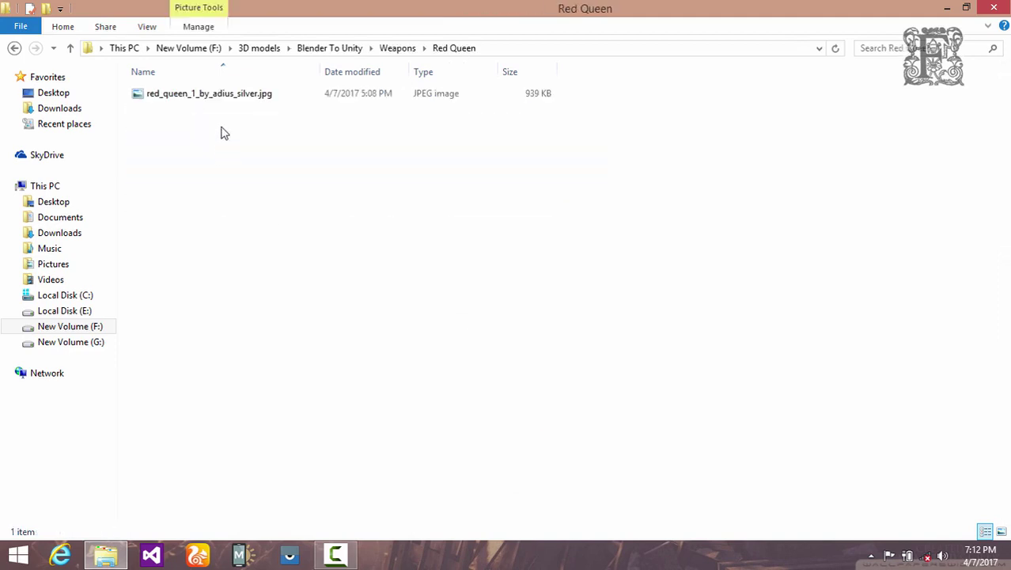
double_click(217, 98)
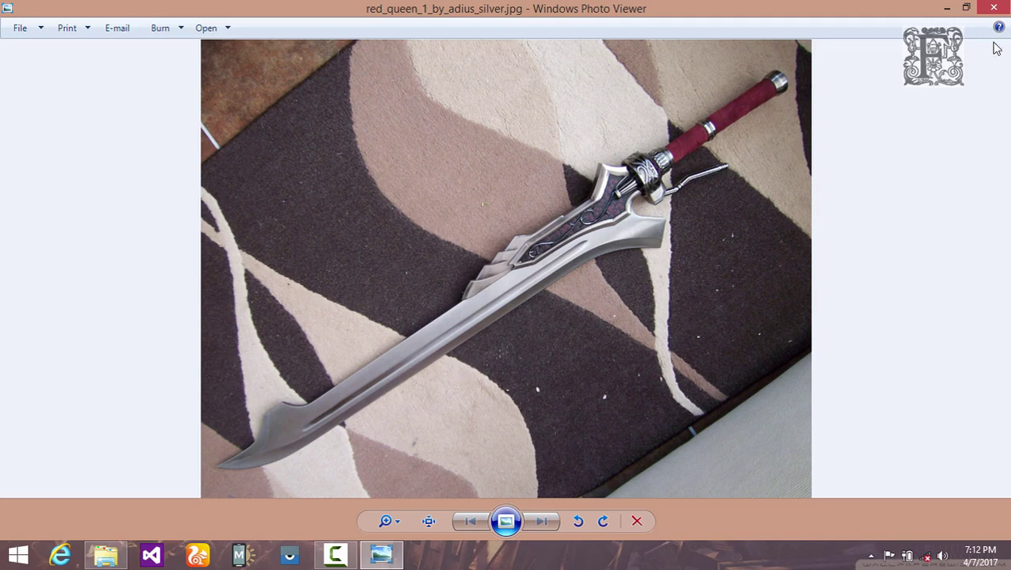
left_click(994, 7)
Step: Open red_queen_1_by_adius_silver.jpg from the Red Queen folder in Photoshop
right_click(699, 155)
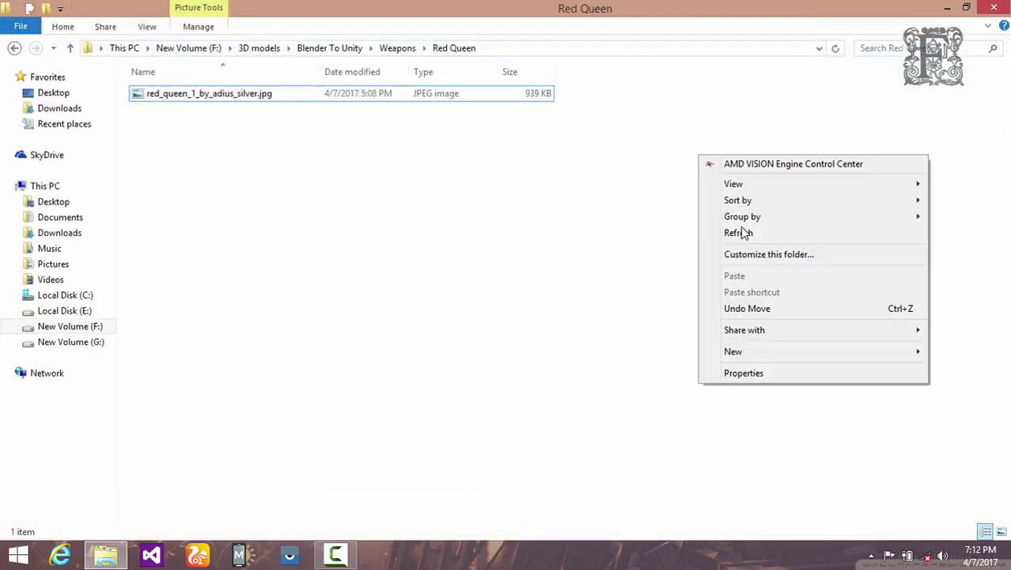
left_click(748, 234)
right_click(407, 93)
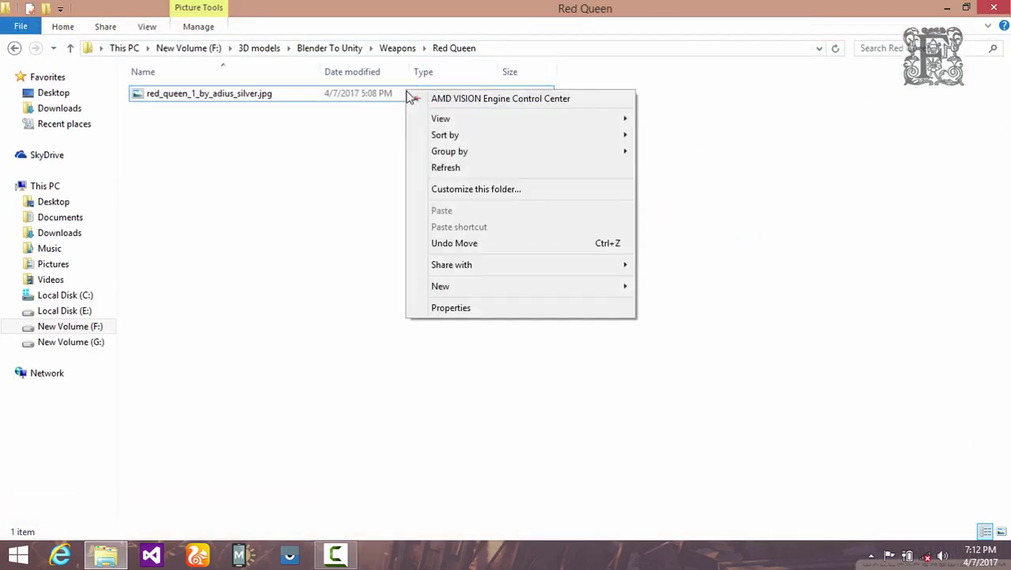
left_click(351, 100)
right_click(343, 94)
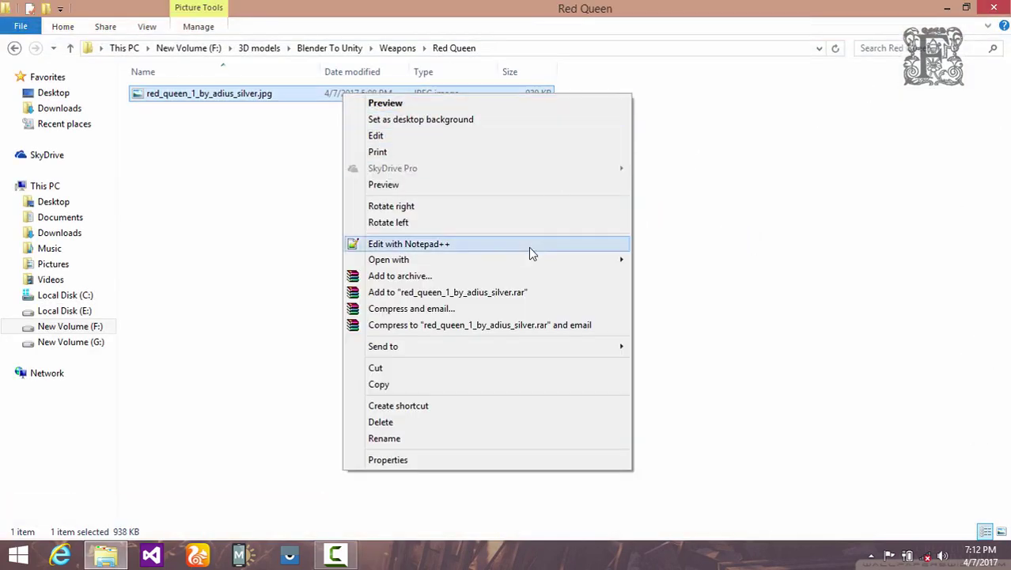
mouse_move(495, 264)
left_click(684, 262)
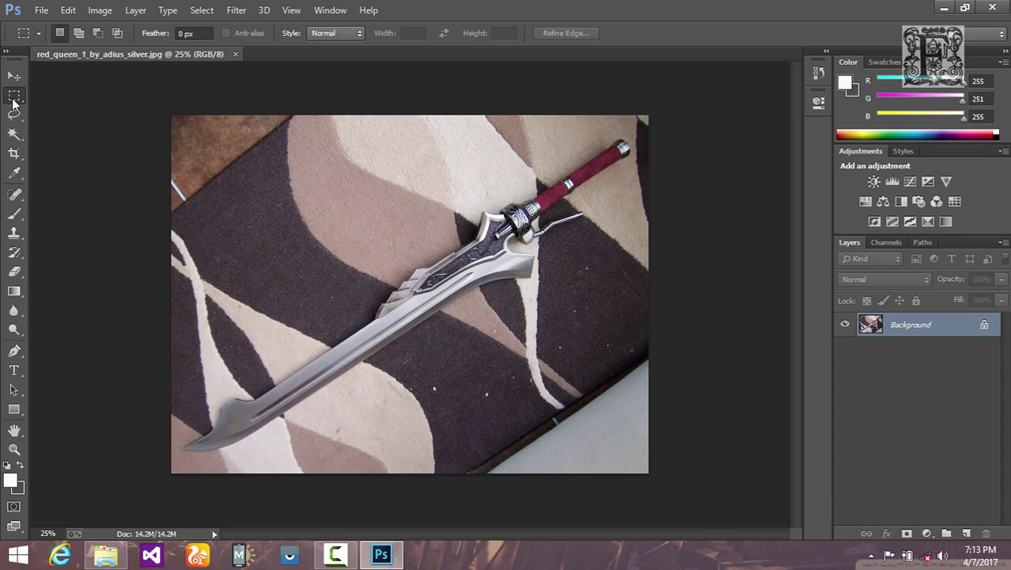
Step: Extend the canvas beyond the sword photo on all sides with the Crop tool and apply the crop
left_click_drag(172, 116, 685, 477)
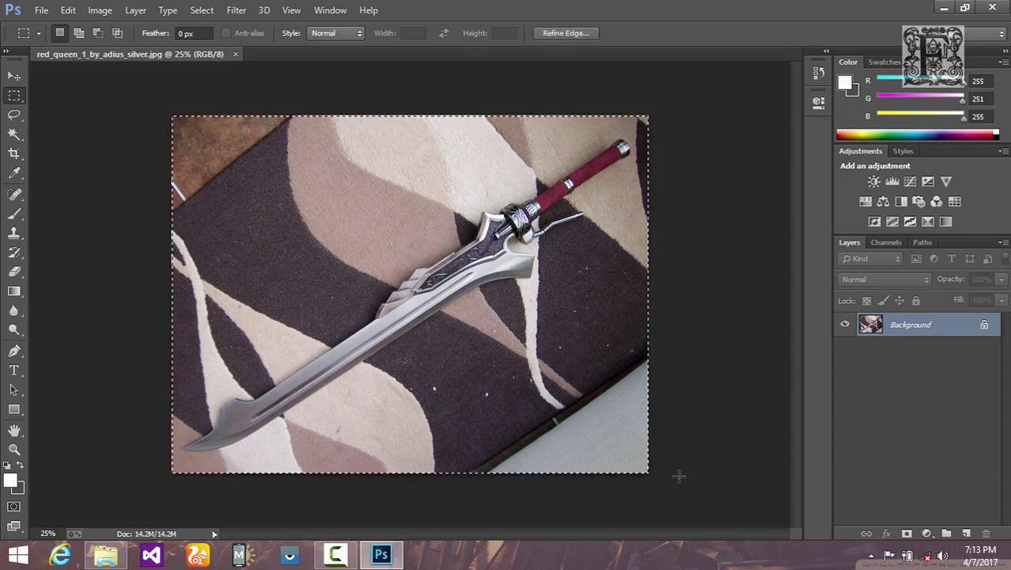
left_click(13, 153)
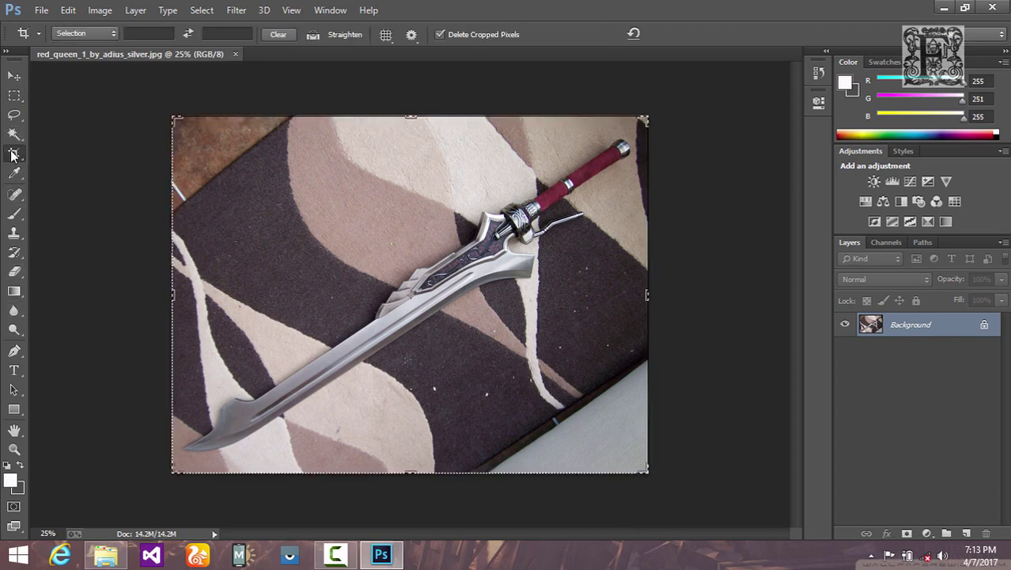
left_click_drag(644, 471, 693, 486)
left_click_drag(130, 104, 82, 82)
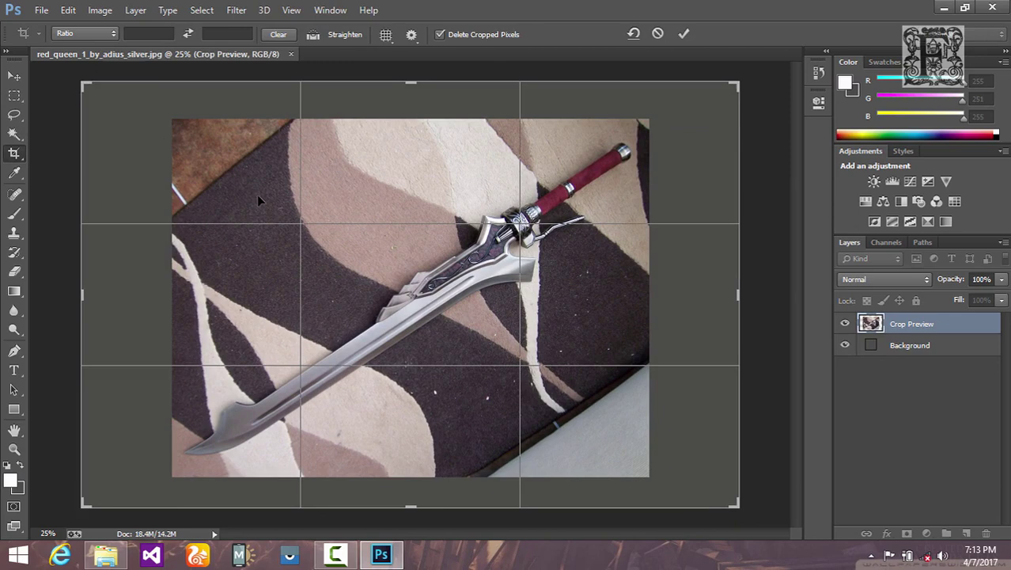
left_click(14, 96)
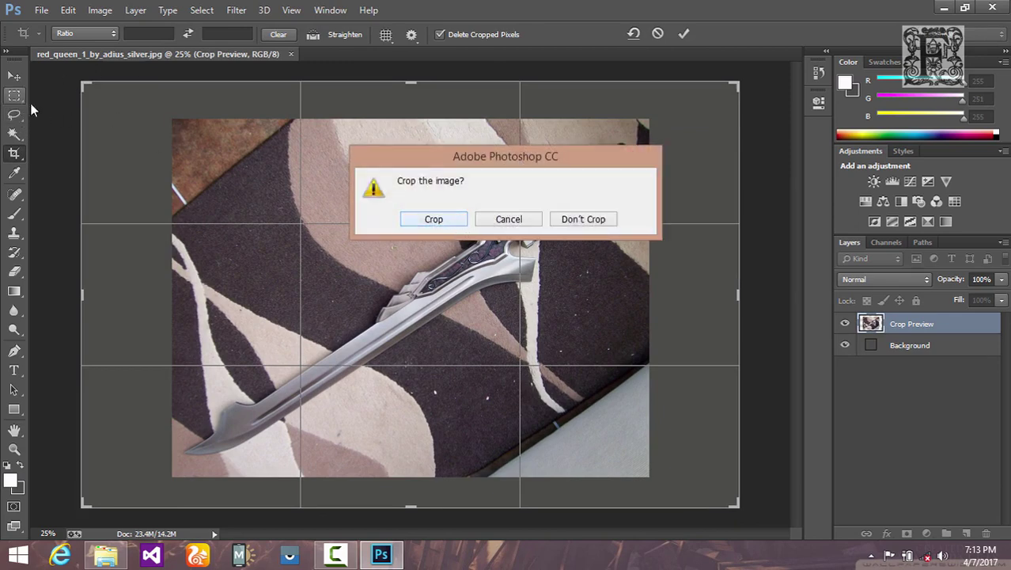
left_click(435, 222)
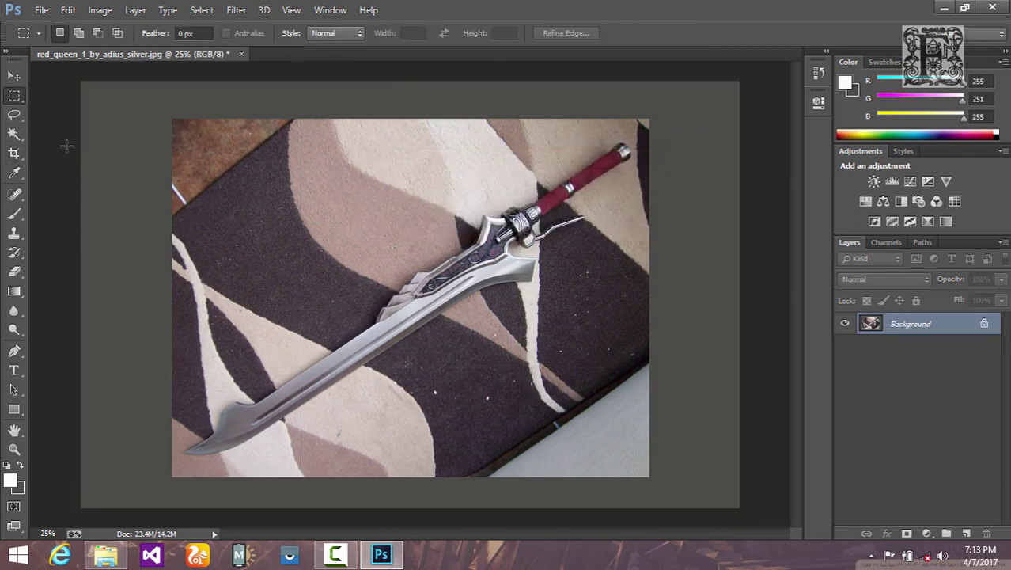
Step: Select the photo area inside the enlarged canvas and rotate it 33.87 degrees so the sword lies horizontal
left_click_drag(175, 121, 651, 475)
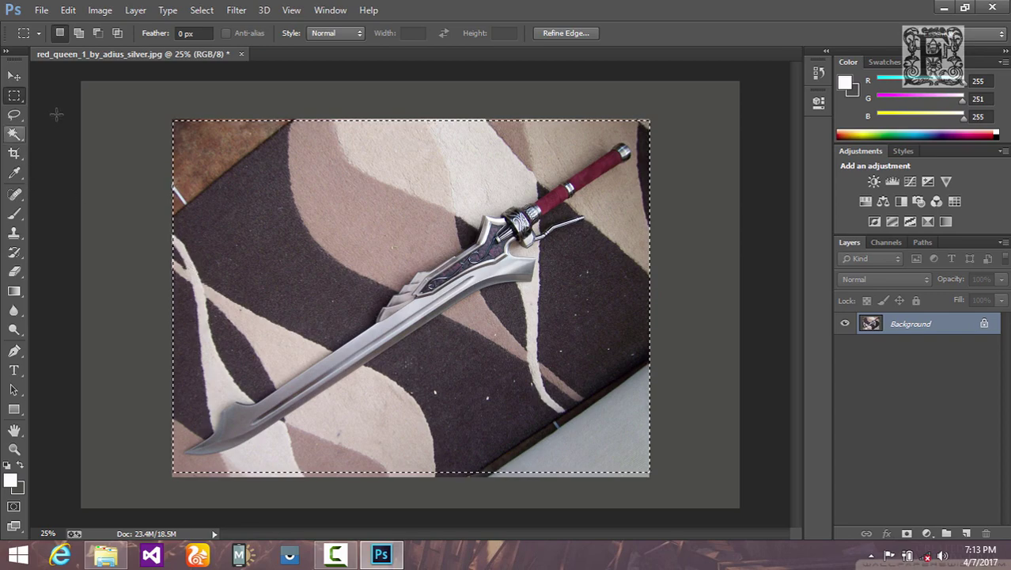
left_click(68, 11)
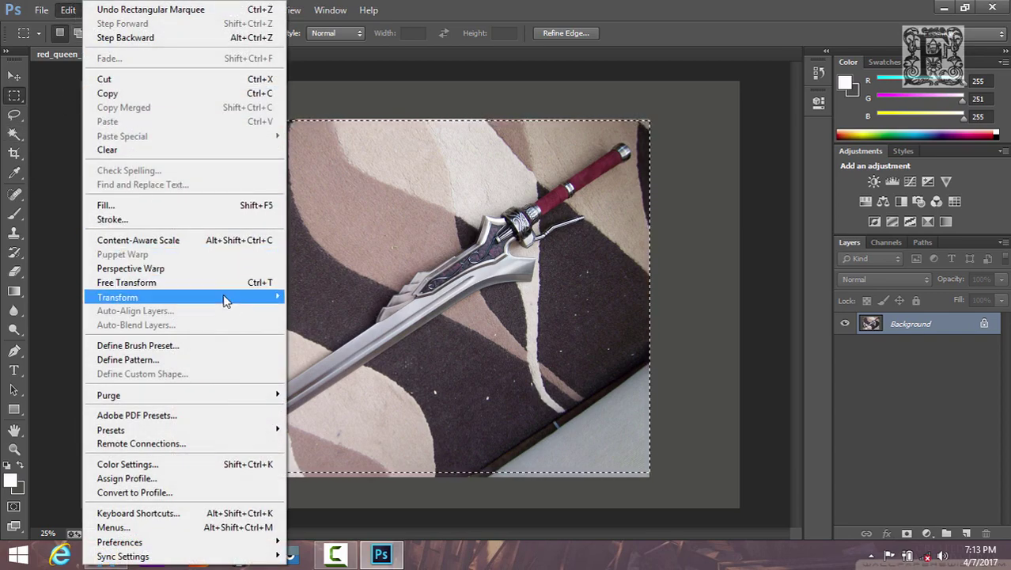
mouse_move(219, 299)
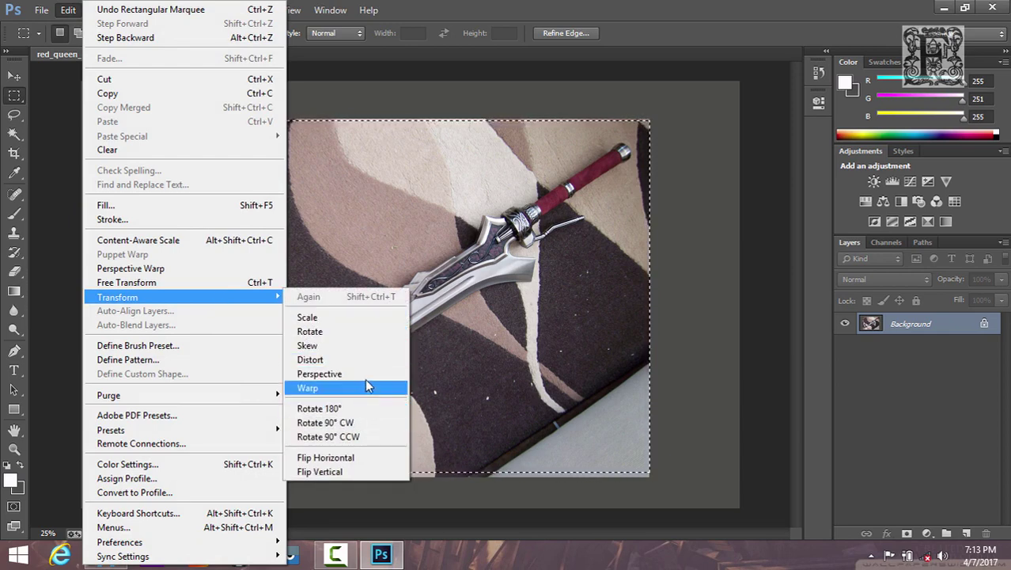
left_click(367, 331)
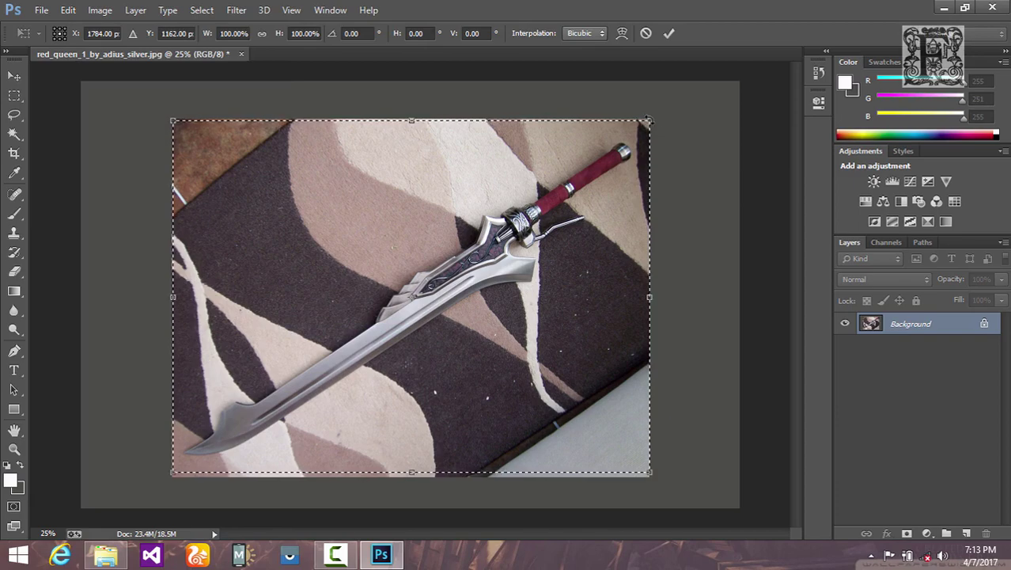
left_click_drag(649, 117, 682, 282)
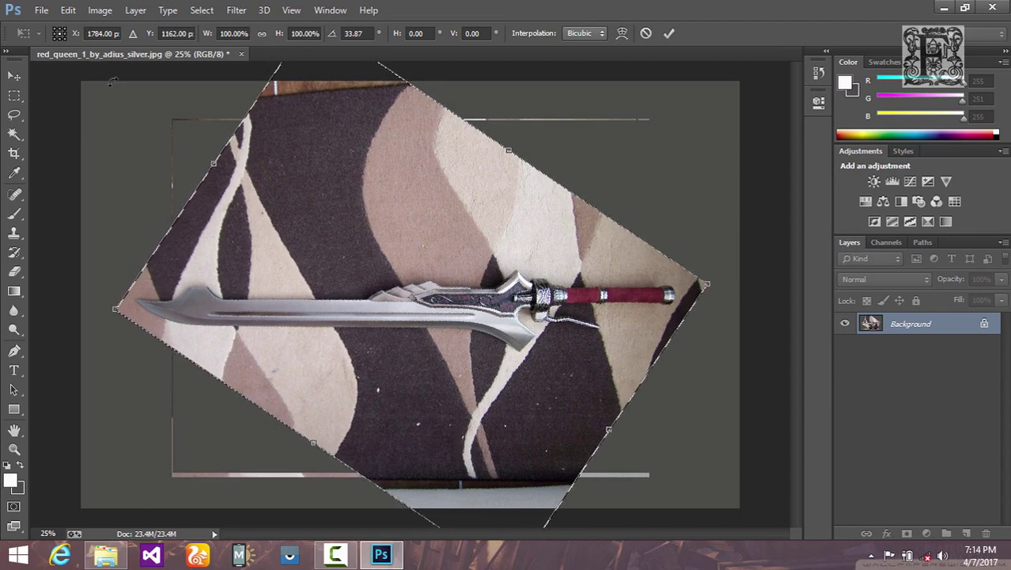
left_click(670, 33)
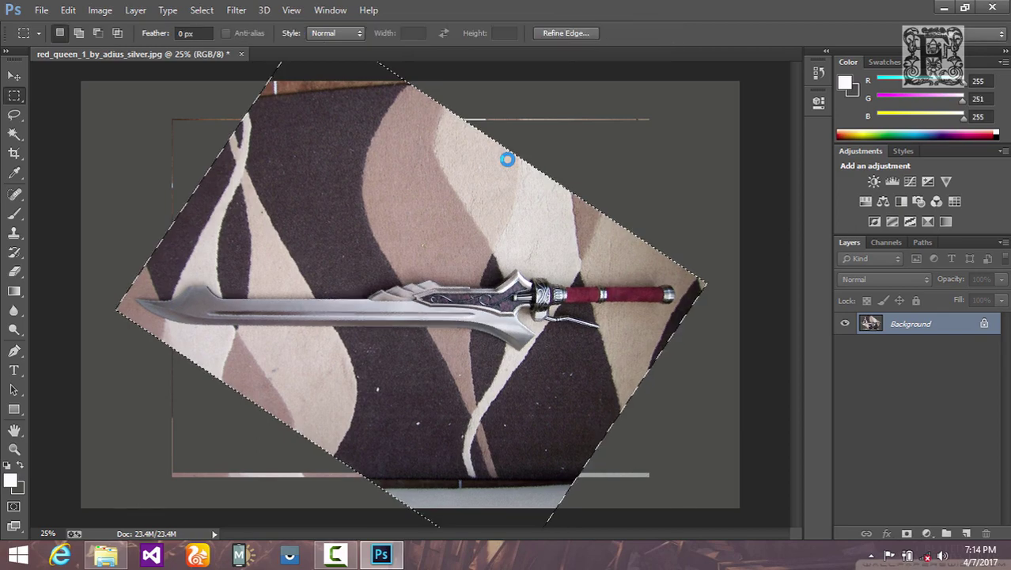
Step: Save the rotated picture as a separate JPEG named red_queen_1_by_adius_silverRotated.jpg in the Red Queen folder
left_click(41, 10)
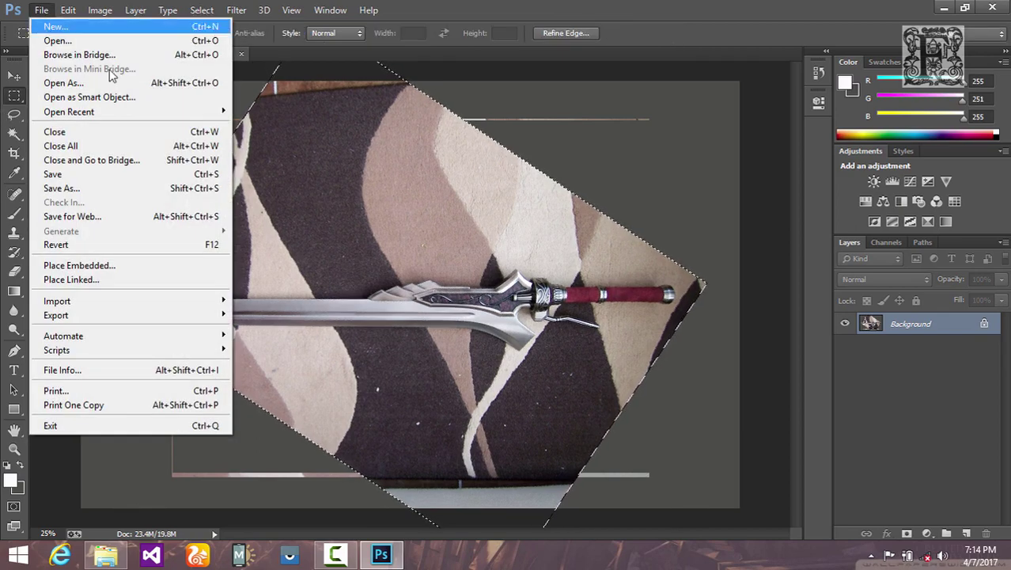
left_click(93, 195)
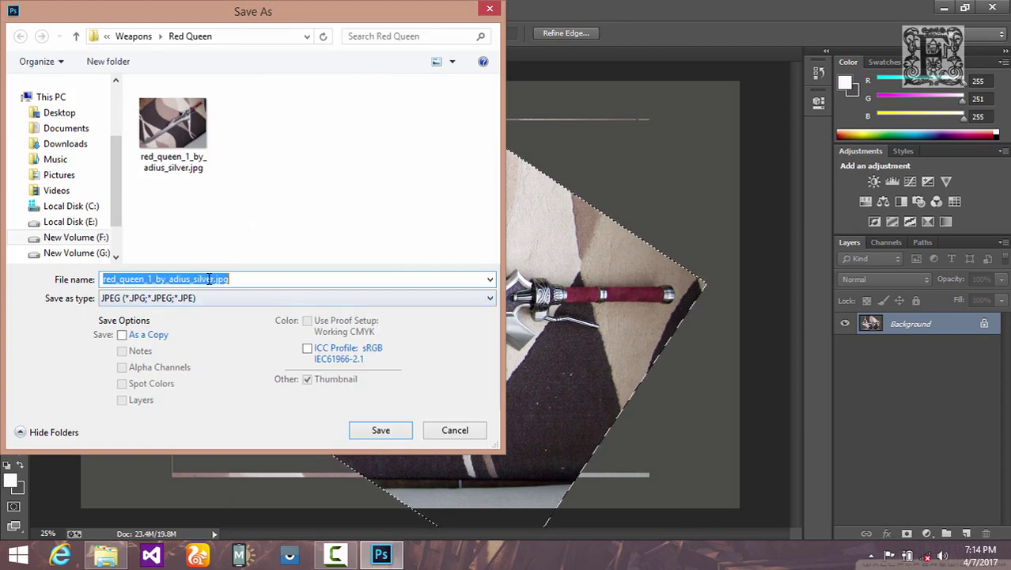
left_click(214, 278)
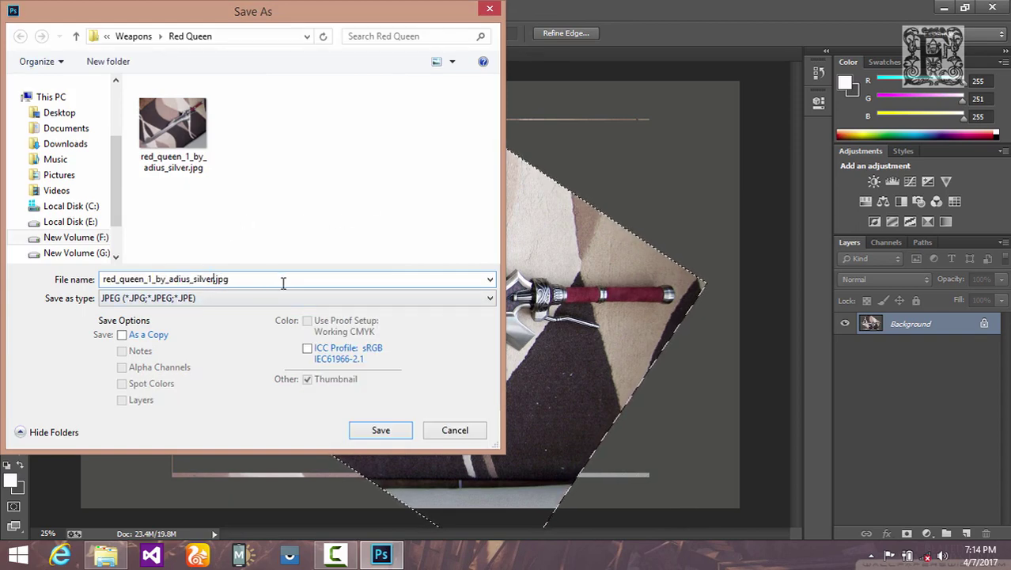
type("Rota")
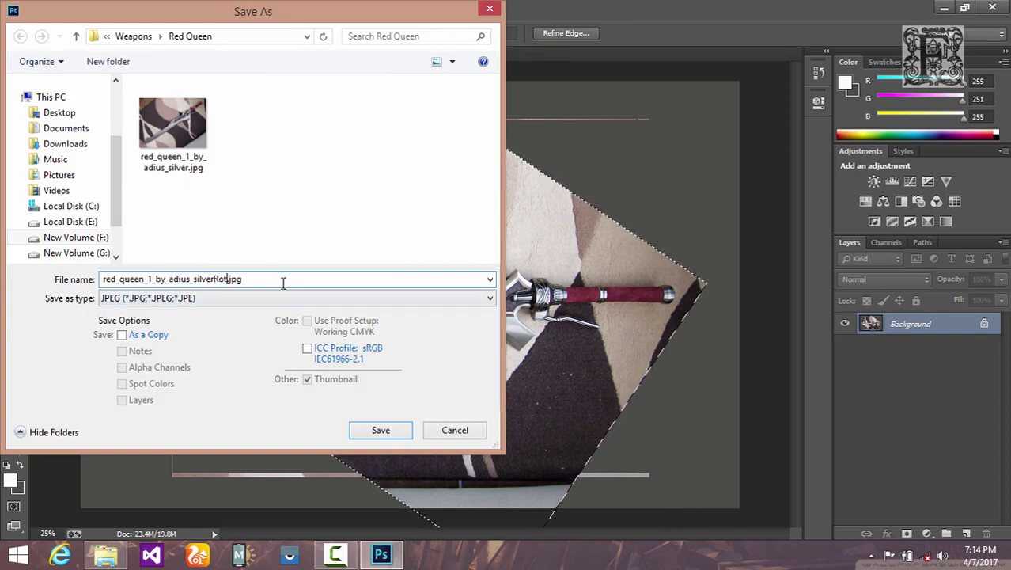
type("ted")
key("Return")
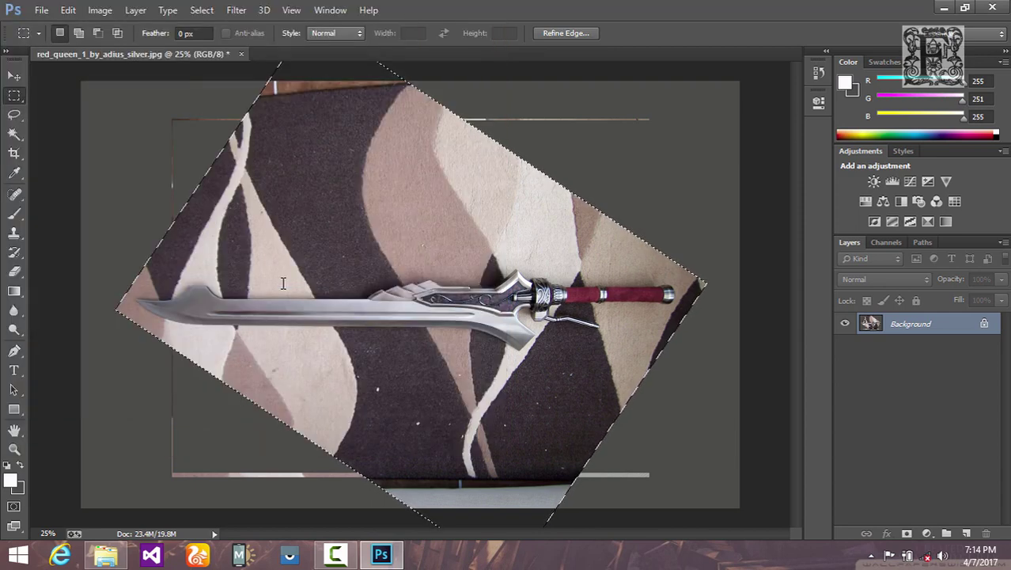
key("Return")
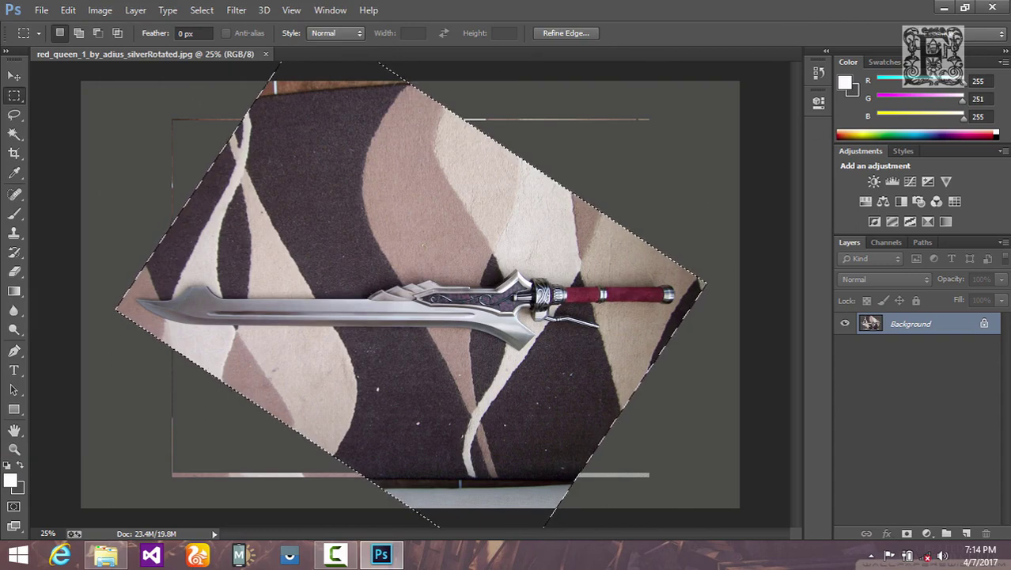
Step: Close Photoshop and check the saved rotated image in the photo viewer
left_click(994, 8)
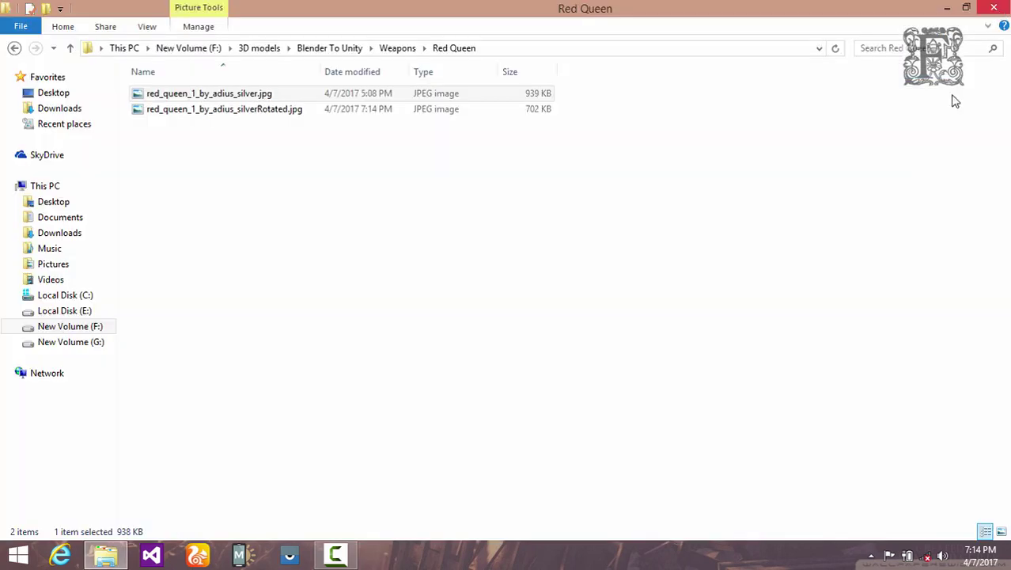
double_click(243, 112)
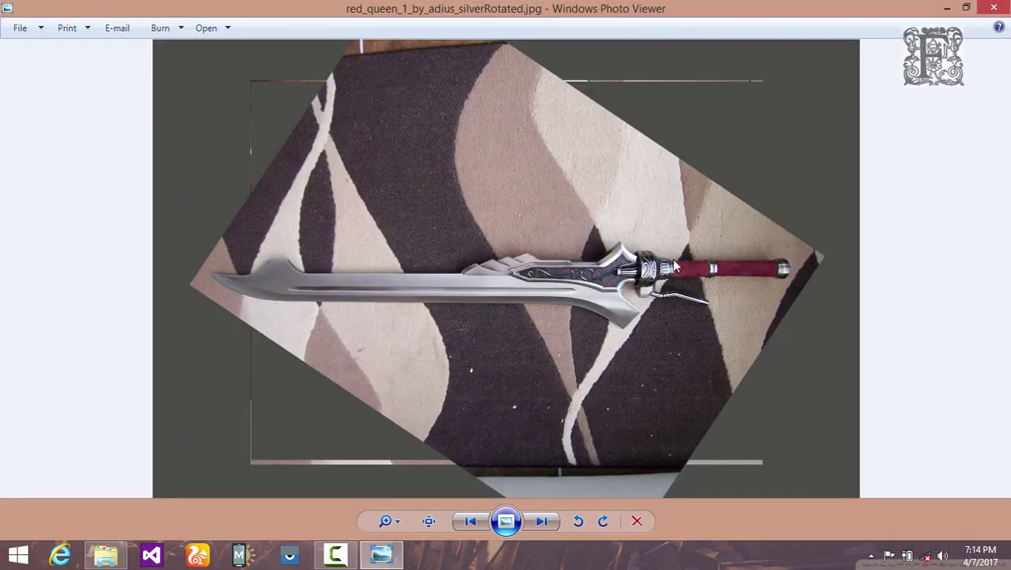
left_click(993, 8)
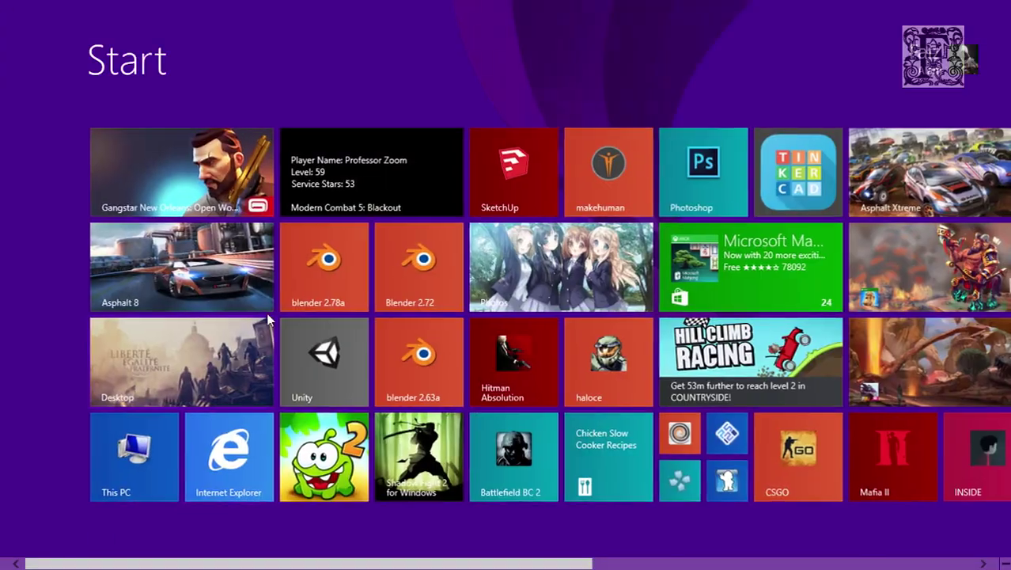
Step: Launch Blender 2.78a and delete all default objects from the scene
left_click(307, 277)
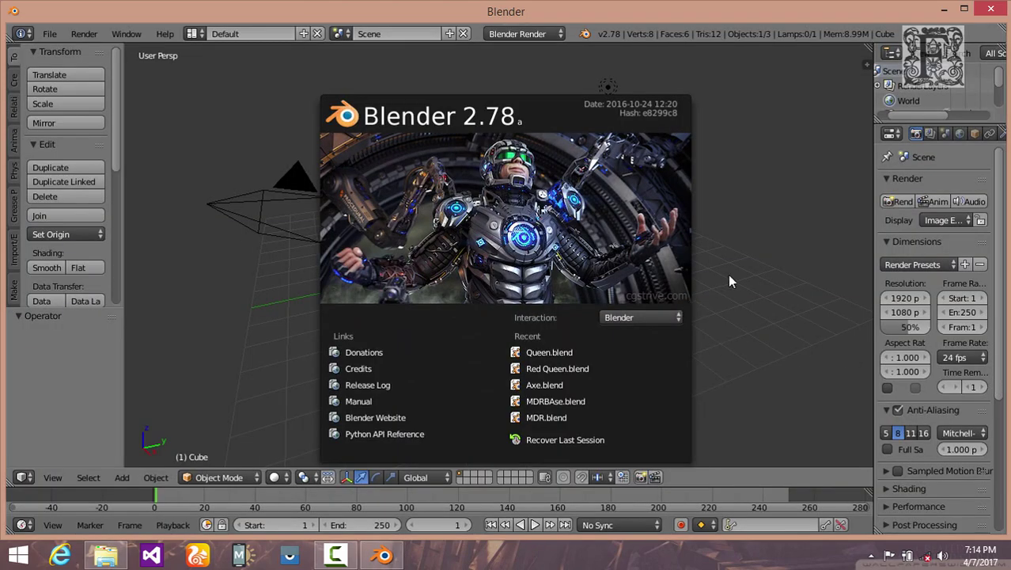
left_click(729, 277)
key("a")
key("a")
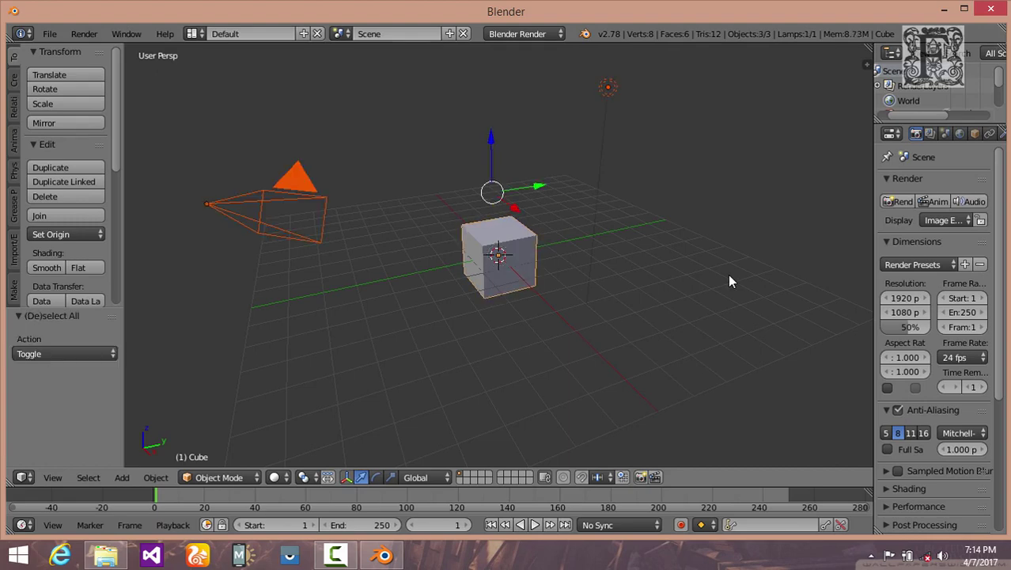
key("x")
left_click(728, 275)
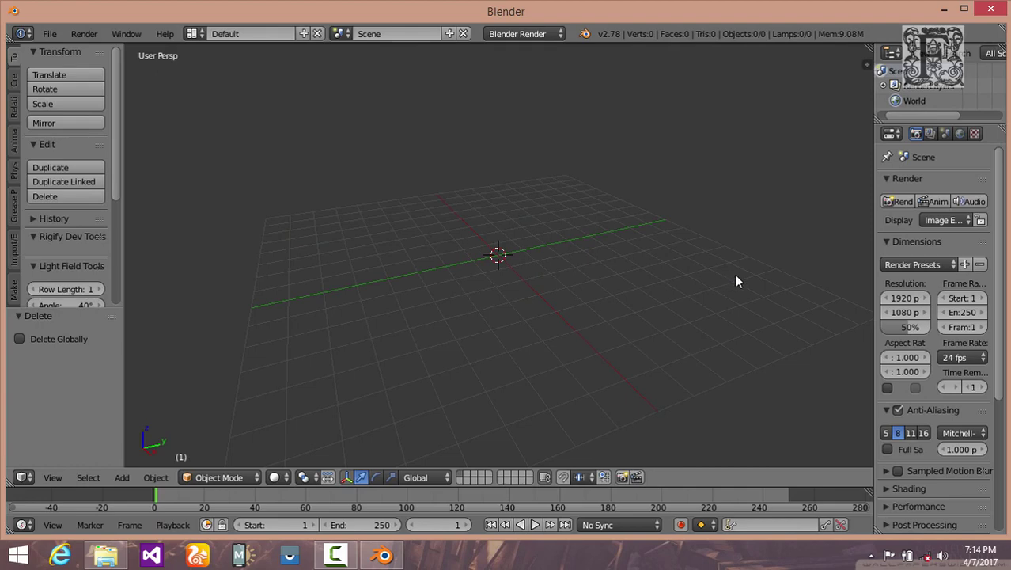
Step: Enable background images for the 3D view and add an empty image slot
key("n")
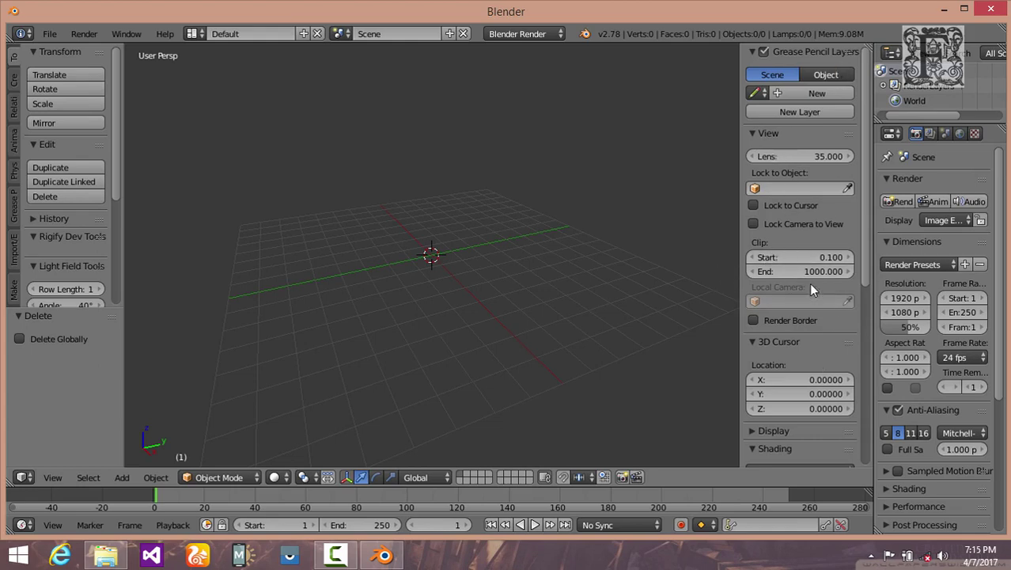
scroll(809, 282, "down", 5)
scroll(808, 281, "down", 3)
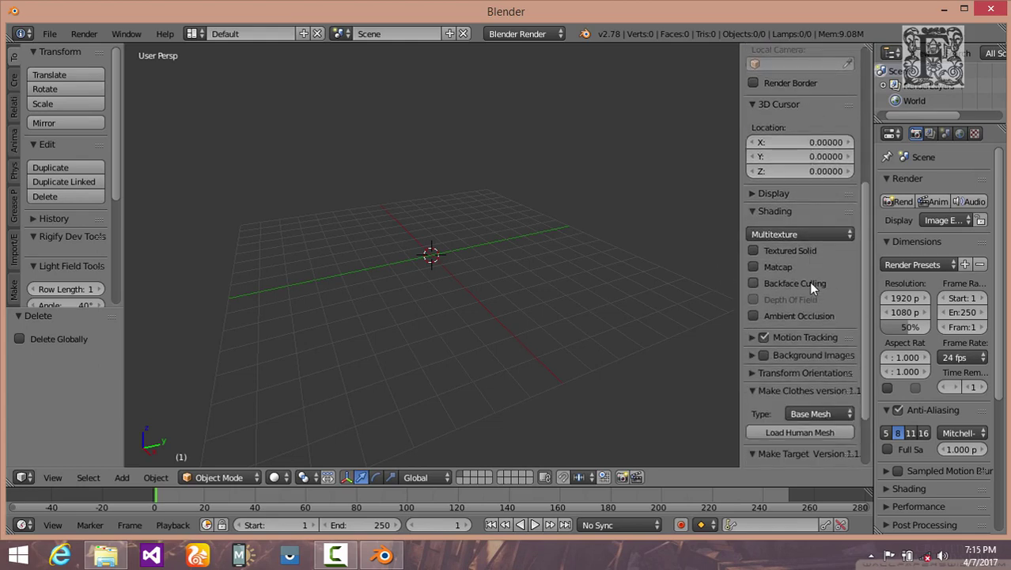
left_click(749, 326)
left_click(801, 348)
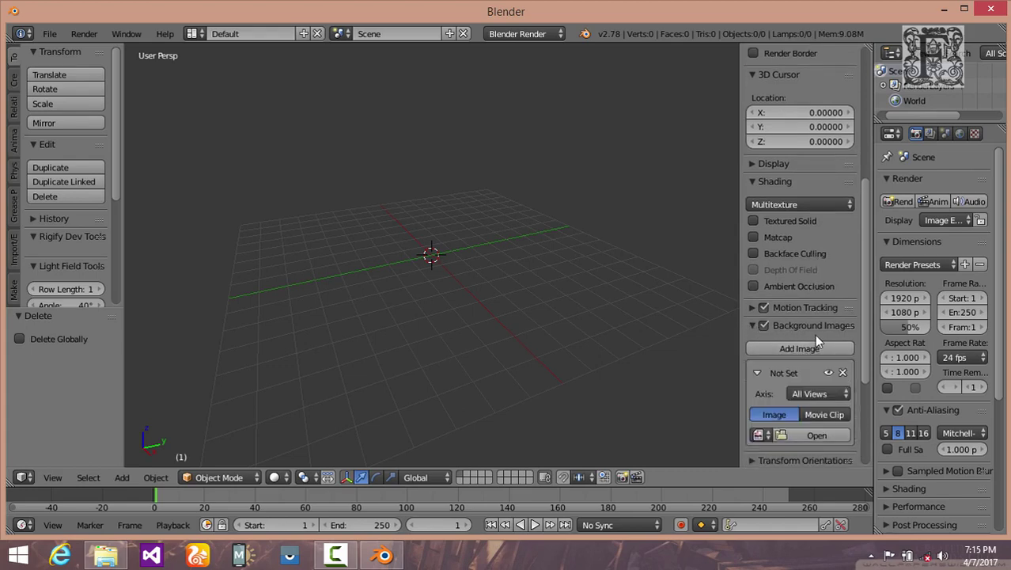
Step: Load red_queen_1_by_adius_silverRotated.jpg from F:\3D models\Blender To Unity\Weapons\Red Queen into the empty background image slot
left_click(815, 435)
left_click(69, 144)
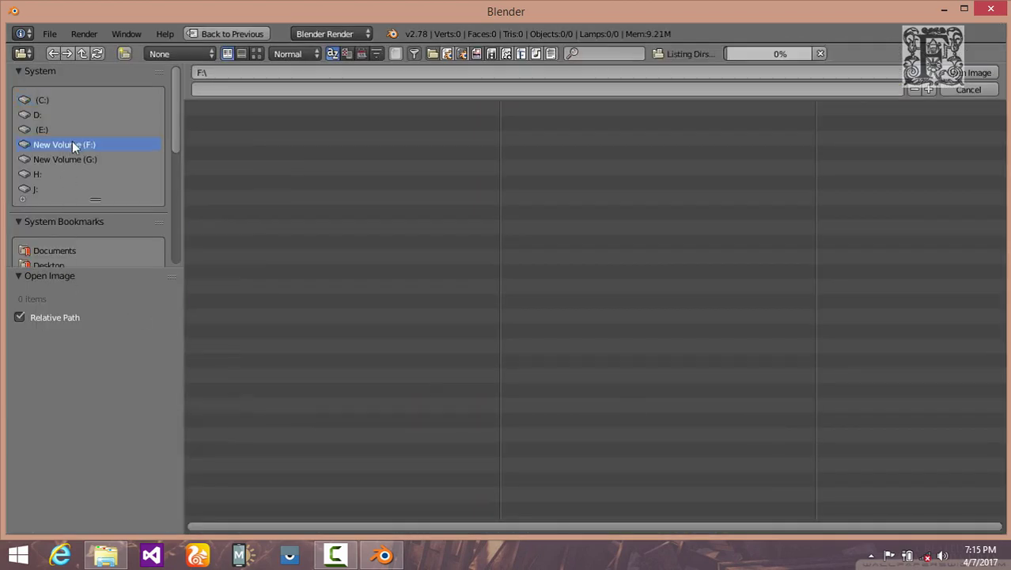
left_click(252, 137)
left_click(272, 136)
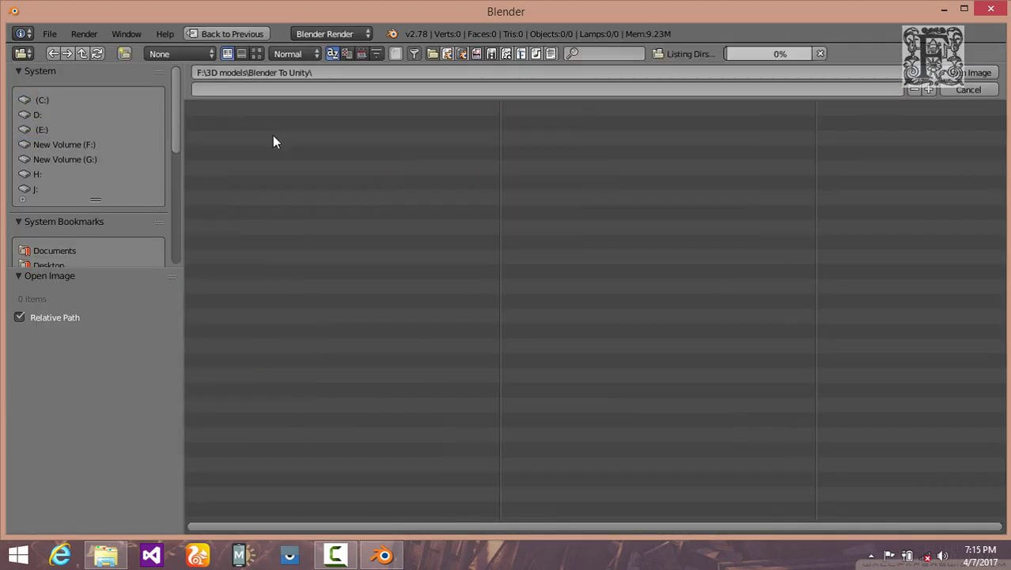
left_click(239, 226)
left_click(286, 152)
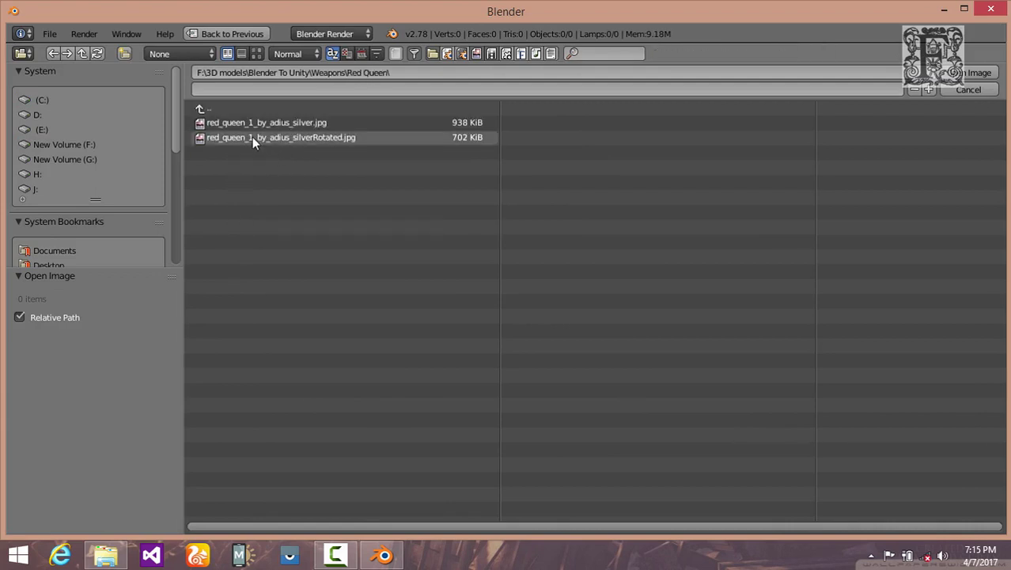
left_click(253, 138)
key("Return")
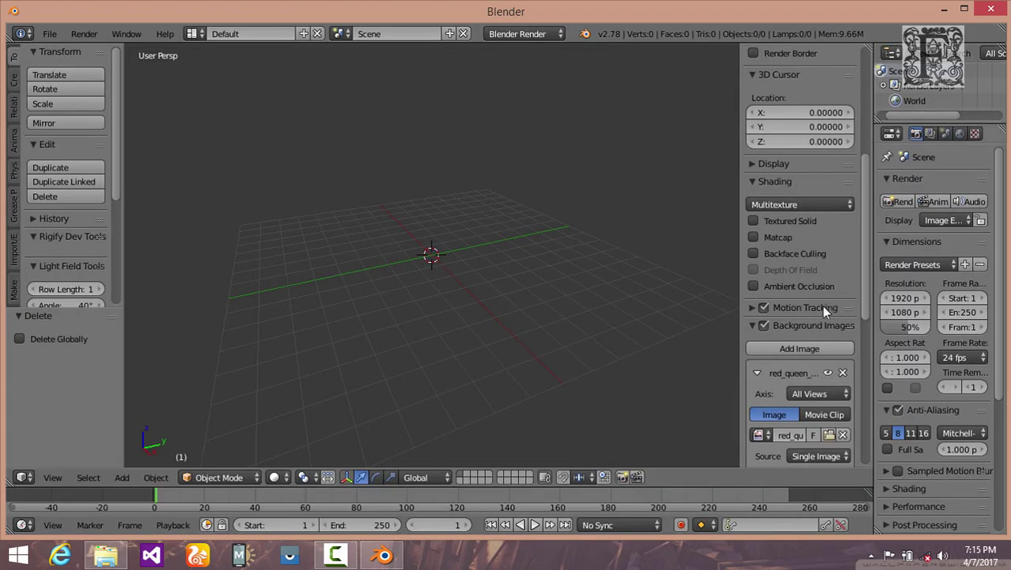
Step: Switch the 3D view to orthographic projection and look at the scene from the front
left_click(52, 477)
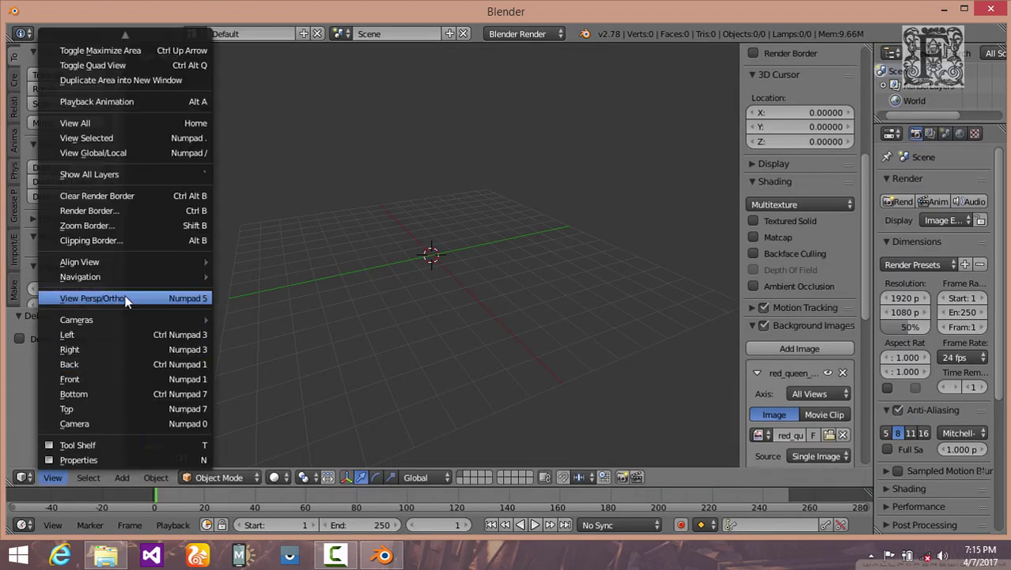
left_click(91, 298)
left_click(55, 475)
left_click(71, 379)
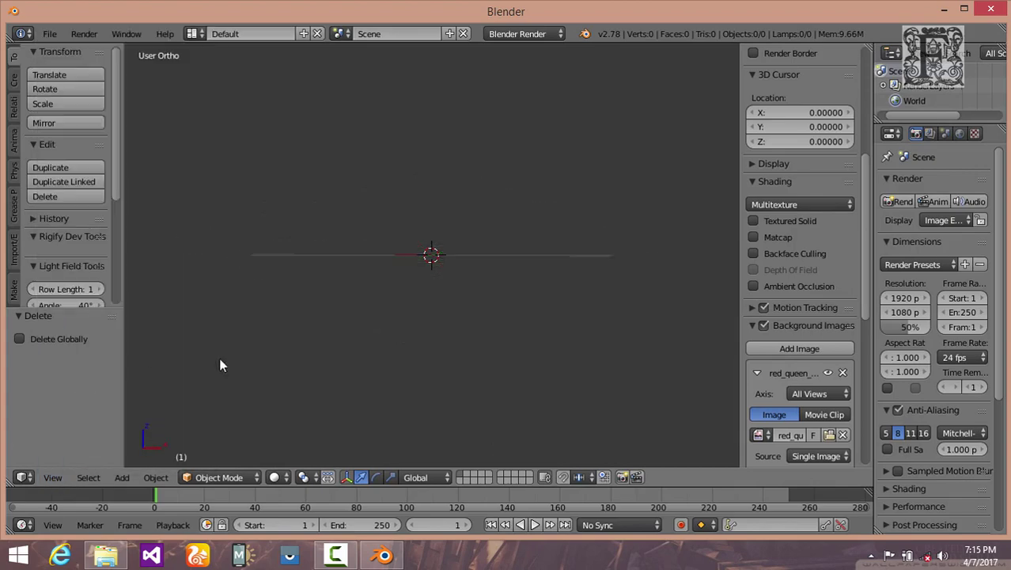
Step: Place the 3D cursor on the metal ring in the middle of the sword's red grip
scroll(408, 286, "up", 6)
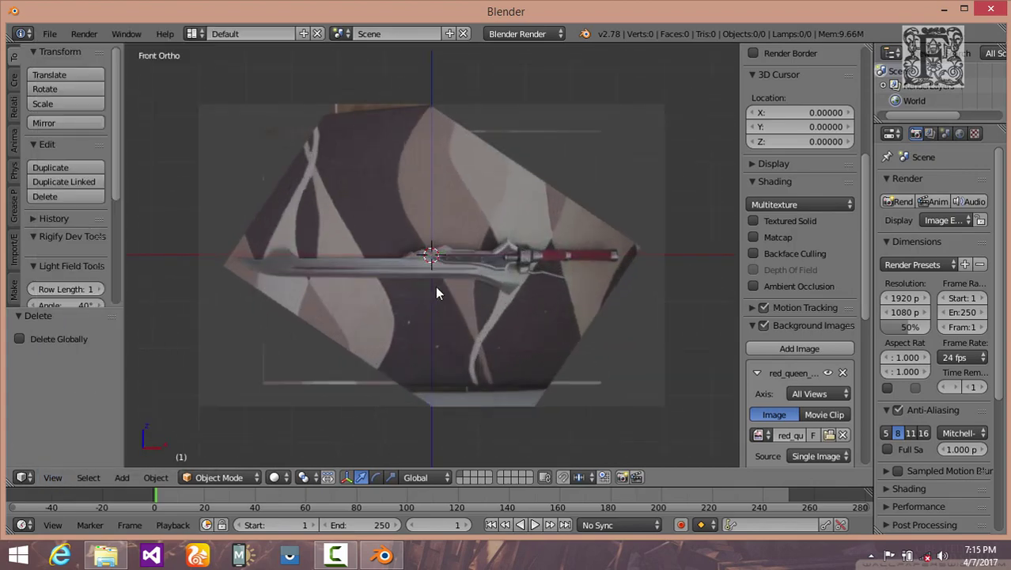
scroll(460, 295, "up", 2)
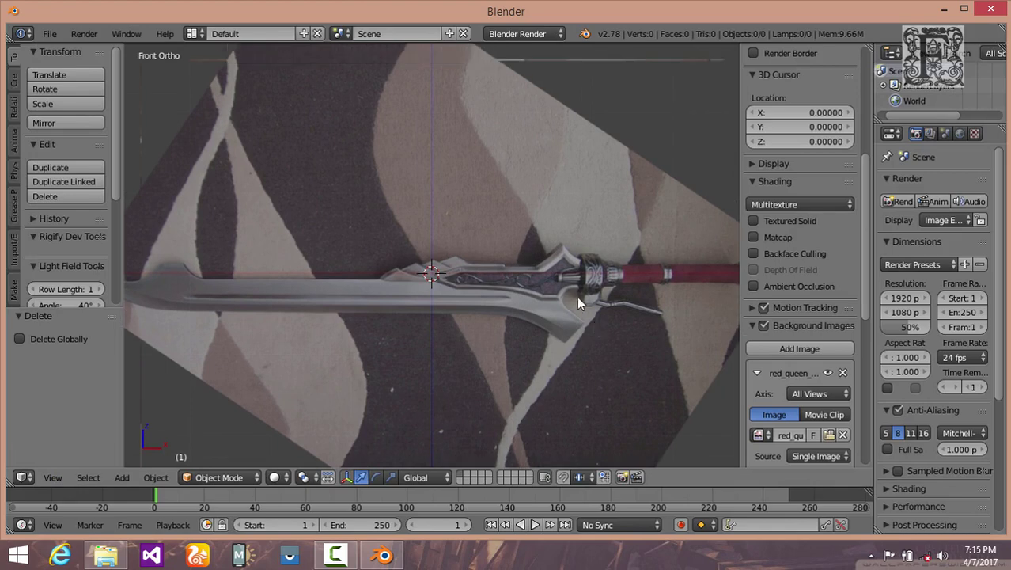
middle_click_drag(582, 294, 469, 283, "shift")
scroll(469, 282, "up", 2)
middle_click_drag(580, 340, 492, 343, "shift")
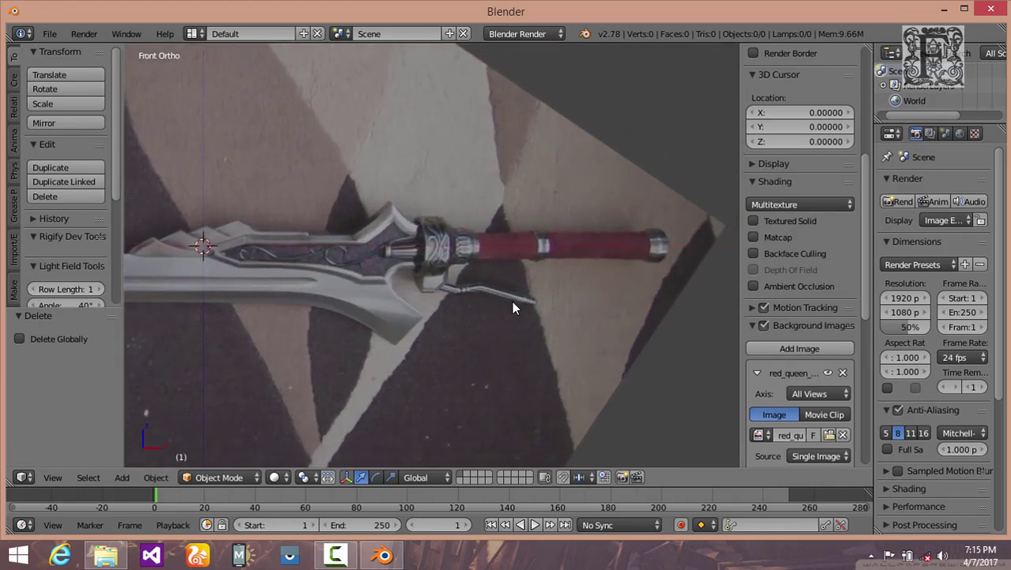
scroll(538, 273, "up", 1)
left_click(567, 240)
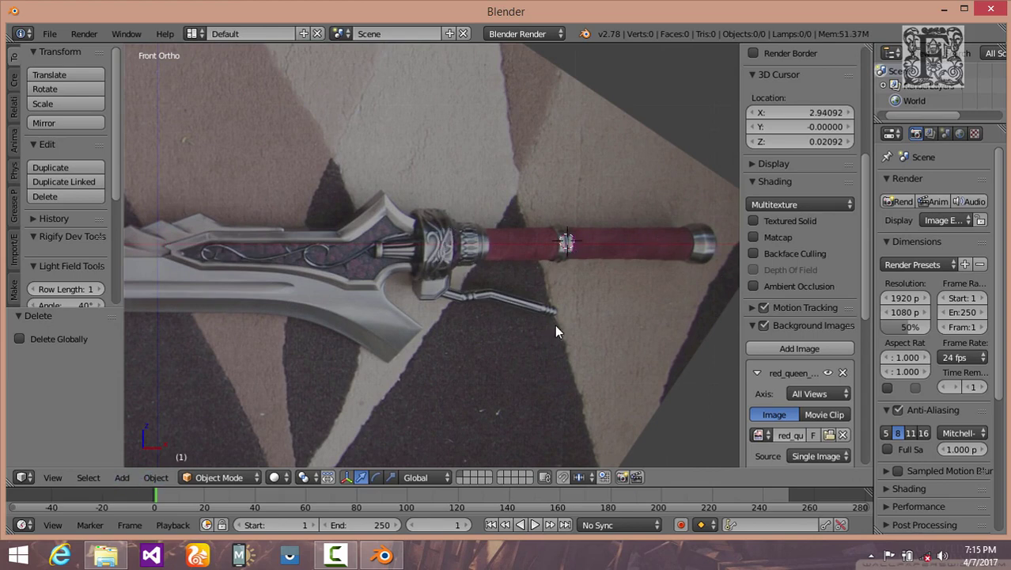
Step: Add a cylinder mesh at the 3D cursor and set its vertices to 8
left_click(122, 477)
mouse_move(143, 459)
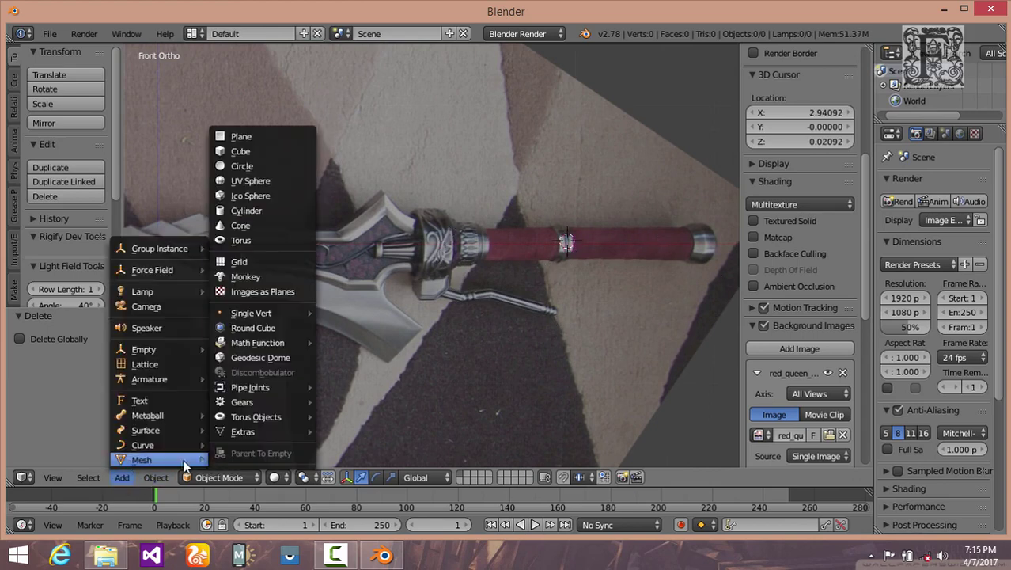
left_click(253, 215)
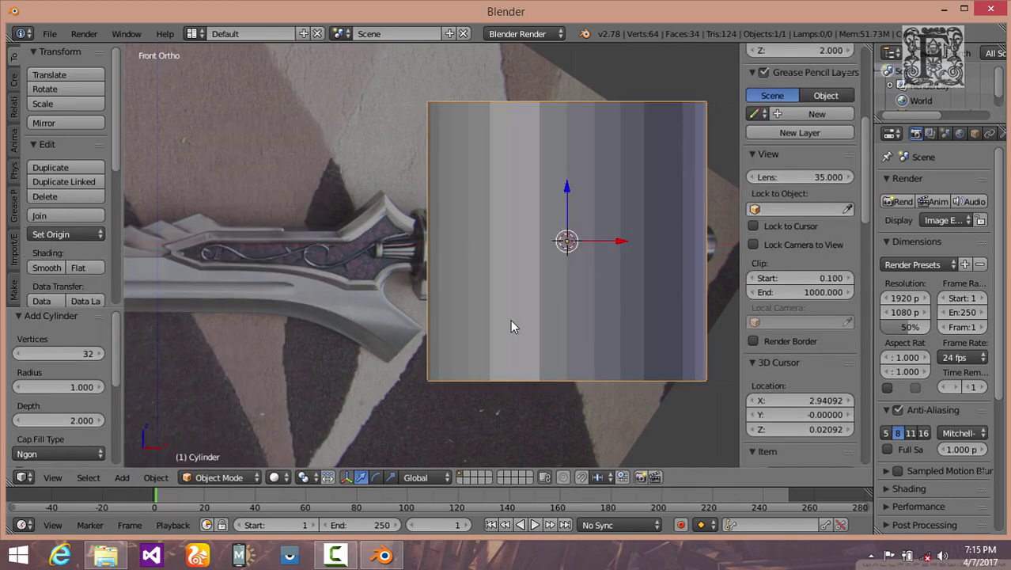
left_click(54, 353)
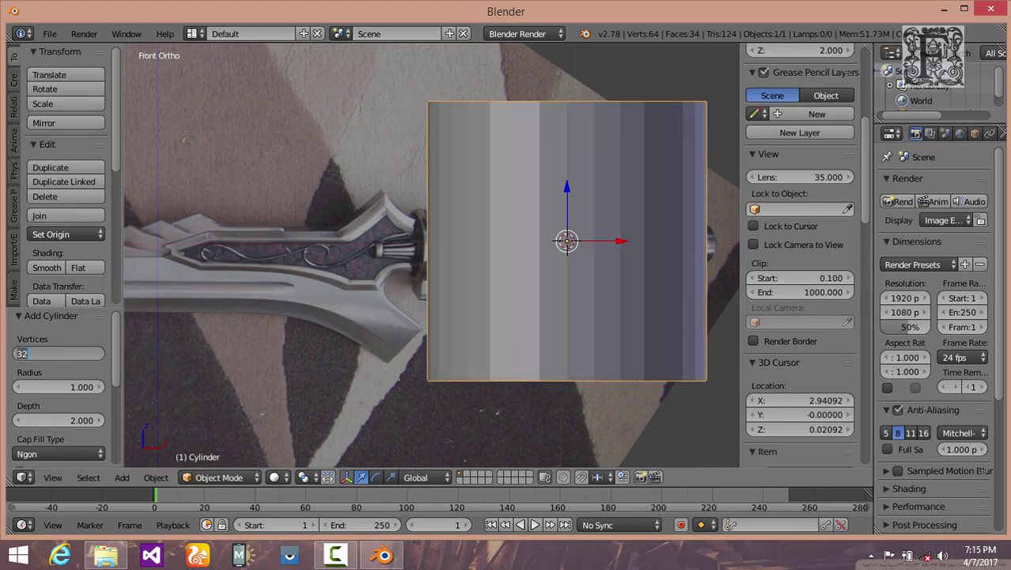
type("8")
key("Return")
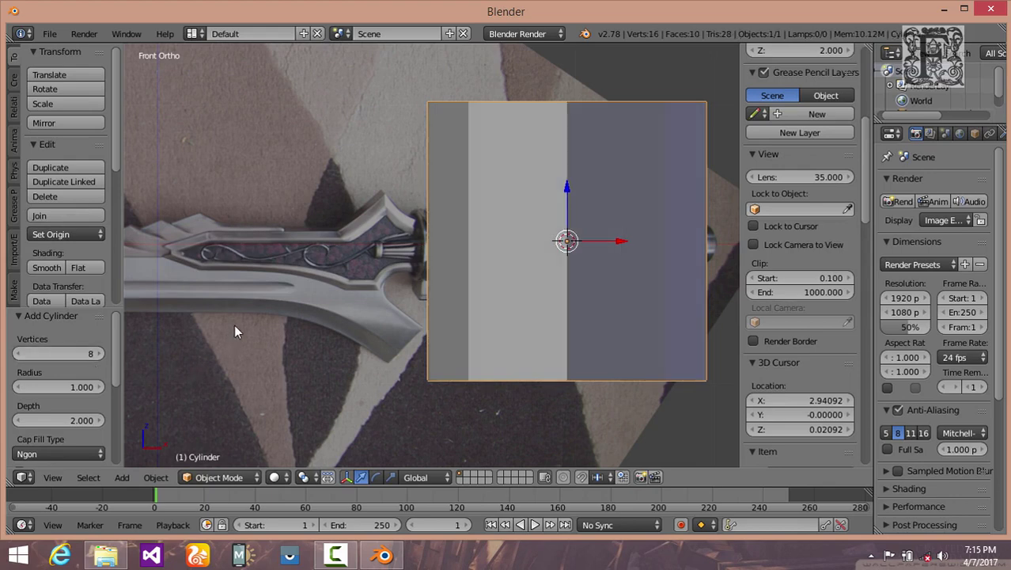
Step: Display the cylinder in wireframe and switch it to Edit Mode
key("z")
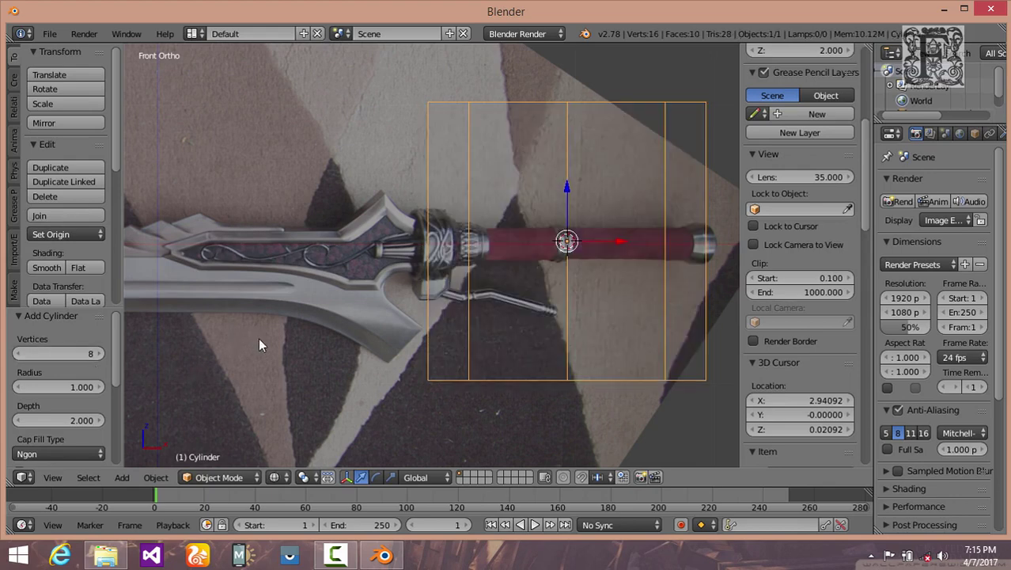
left_click(220, 475)
left_click(224, 446)
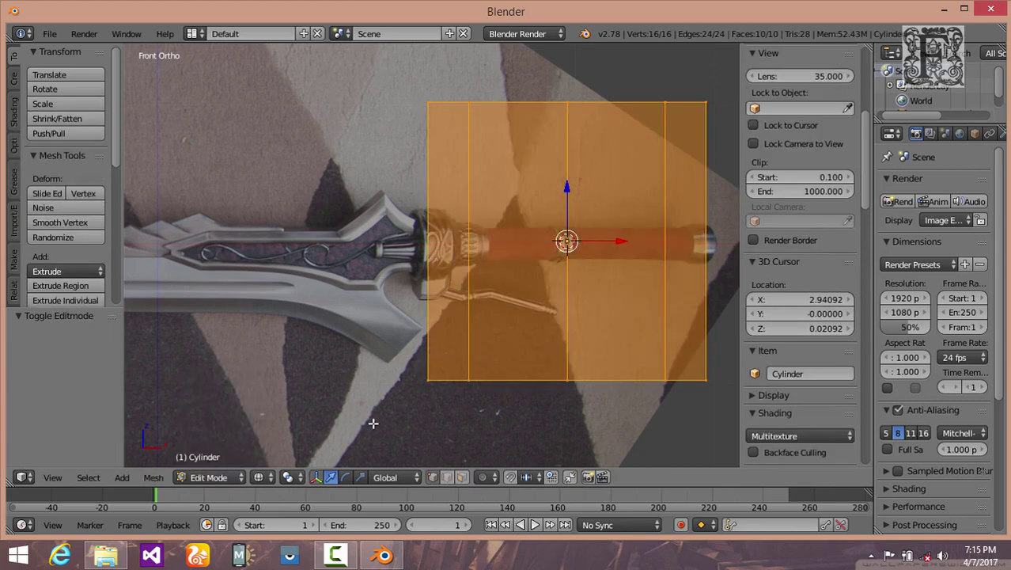
Step: Rotate the cylinder's whole mesh 90° about the global Y axis so it lies along the grip
key("r")
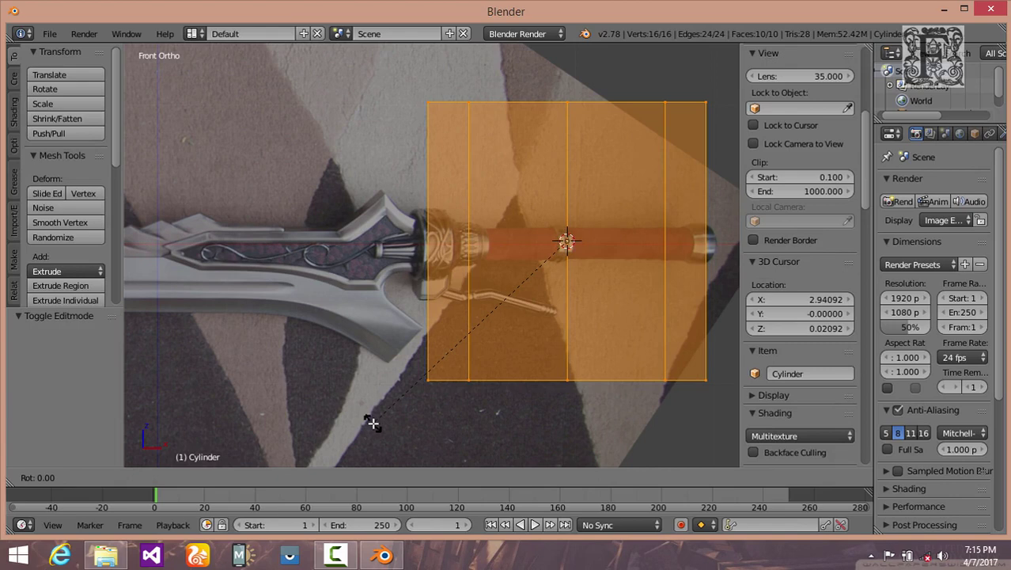
type("y")
type("90")
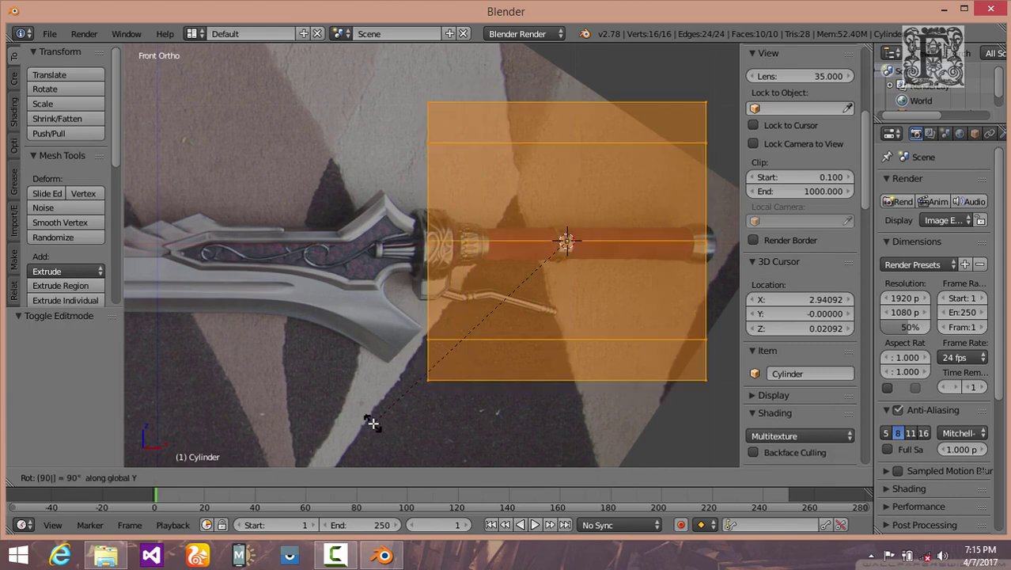
key("Return")
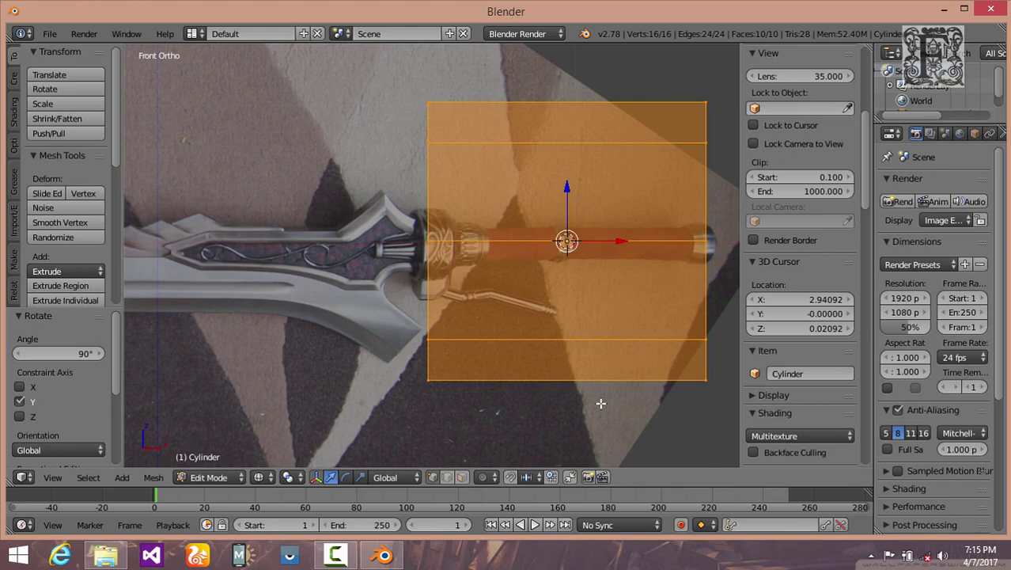
Step: Scale the cylinder's mesh to about 0.113 to match the grip's thickness and shift it about -0.015 along Z
scroll(620, 410, "up", 1)
key("s")
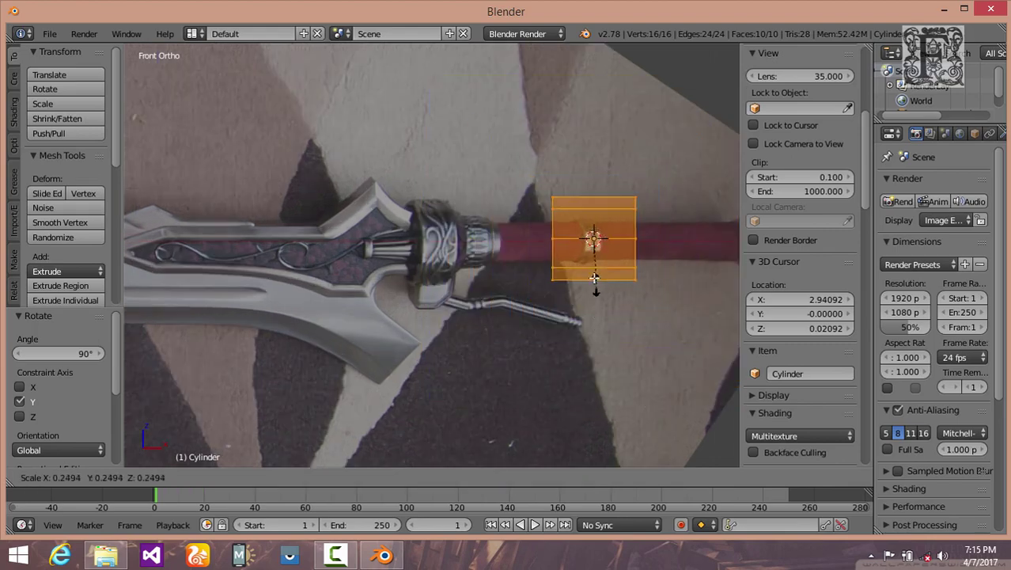
left_click(595, 264)
scroll(633, 269, "up", 3)
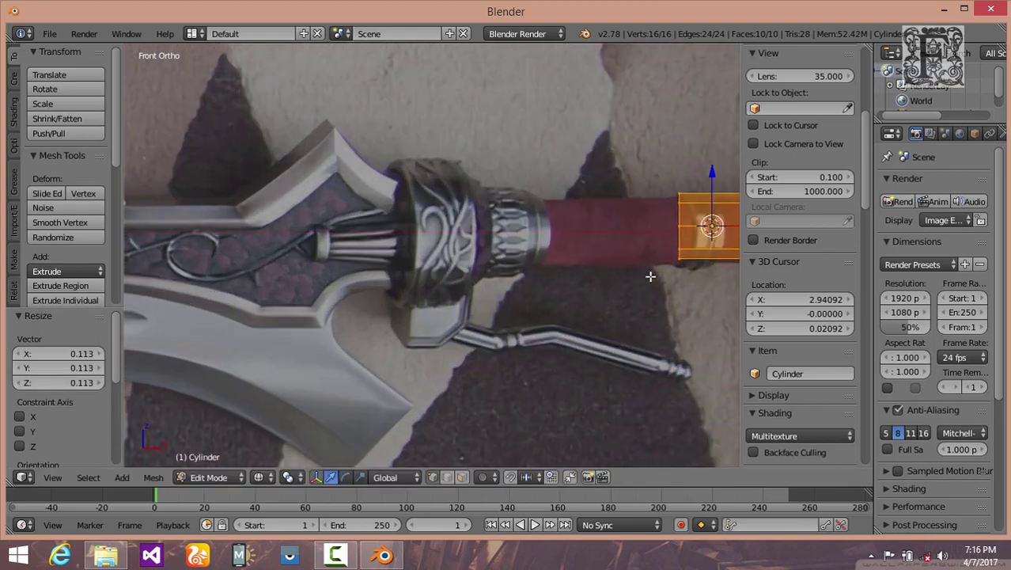
middle_click_drag(386, 316, 243, 283, "shift")
middle_click_drag(647, 276, 582, 312, "shift")
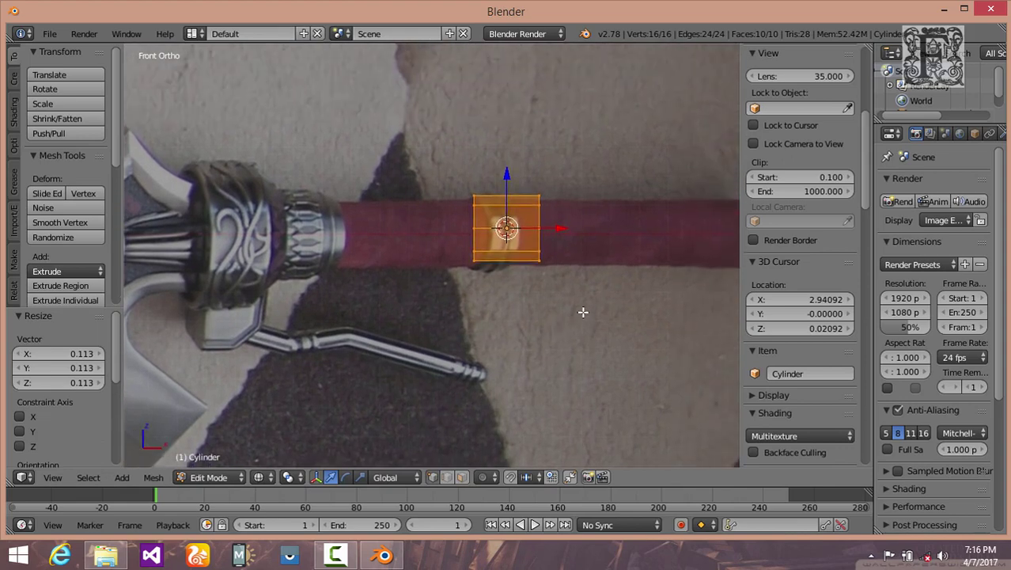
scroll(574, 237, "up", 1)
left_click_drag(522, 171, 522, 176)
scroll(523, 331, "down", 2)
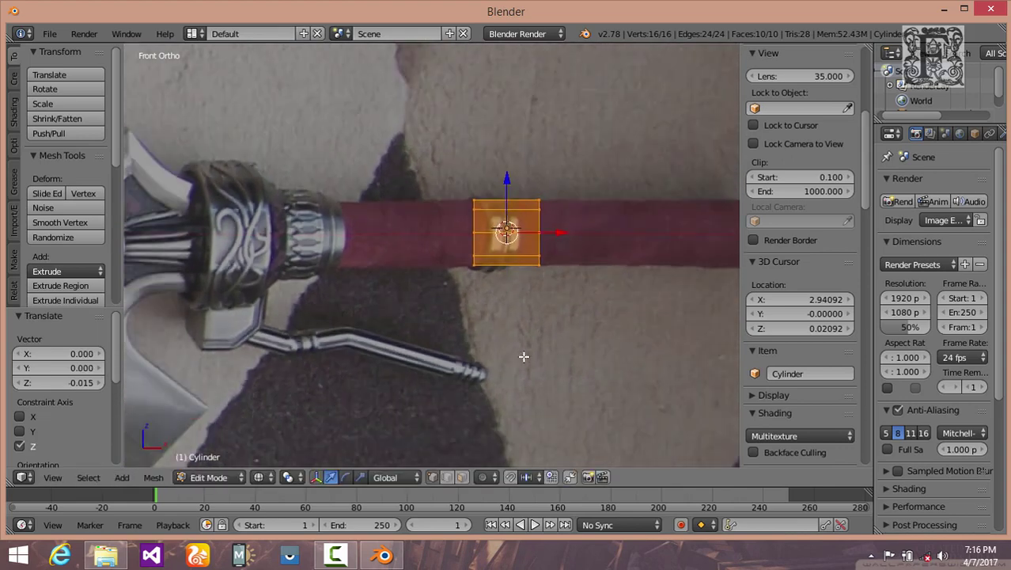
Step: Select the vertices at the cylinder's pommel-side end and move them about 0.751 along X to where the red grip ends
scroll(546, 291, "up", 4)
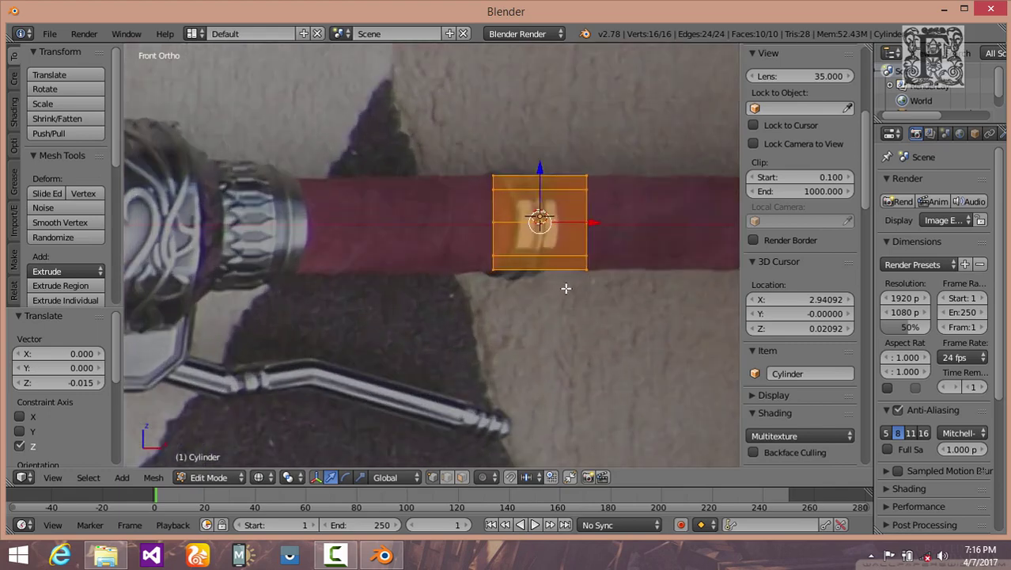
key("a")
middle_click_drag(541, 329, 516, 314, "shift")
key("b")
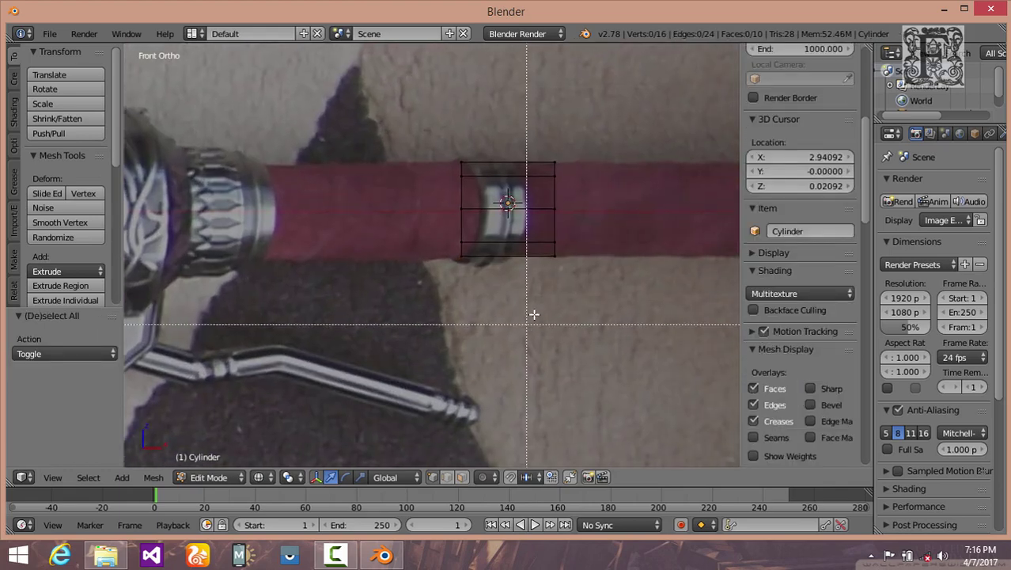
key("Escape")
left_click_drag(532, 137, 592, 305)
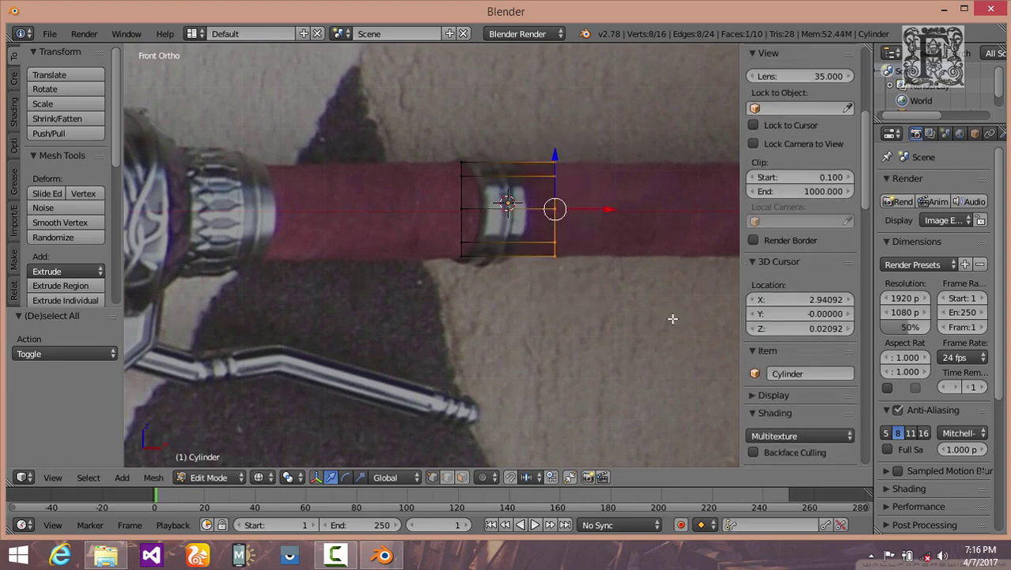
scroll(606, 312, "up", 1)
middle_click_drag(605, 312, 520, 318, "shift")
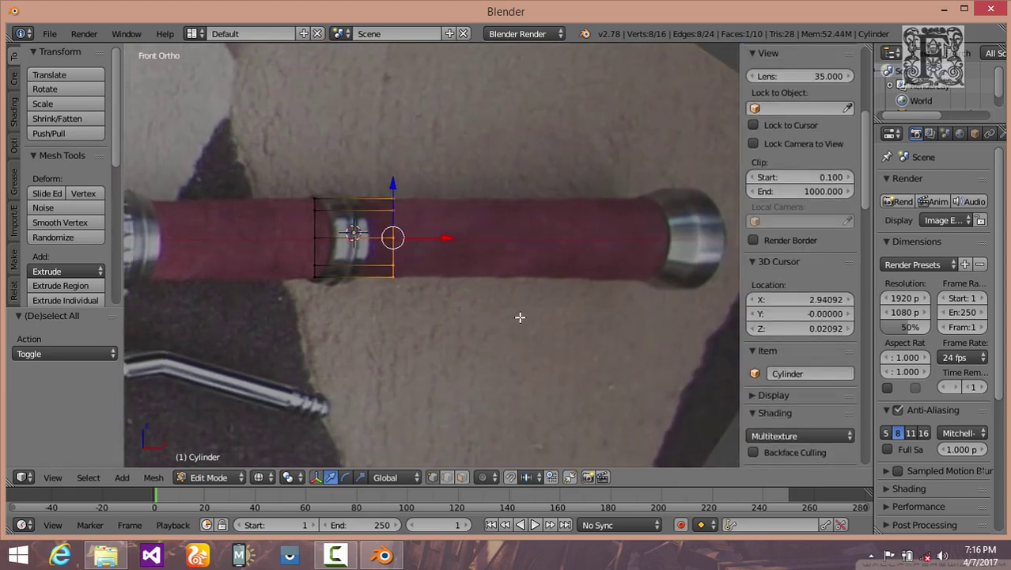
left_click_drag(446, 238, 704, 251)
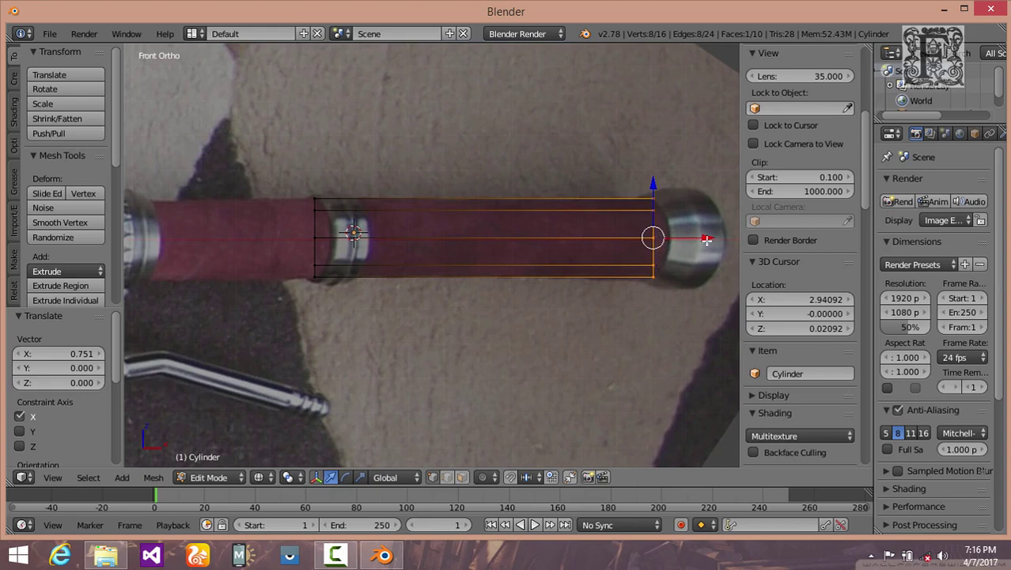
mouse_move(700, 243)
left_mouse_down()
mouse_move(690, 243)
mouse_move(707, 240)
left_mouse_up()
Step: Extrude the grip's end face about 0.064 into the pommel and scale the new ring to about 1.161
middle_click_drag(693, 273, 569, 309, "shift")
scroll(590, 285, "up", 2)
key("e")
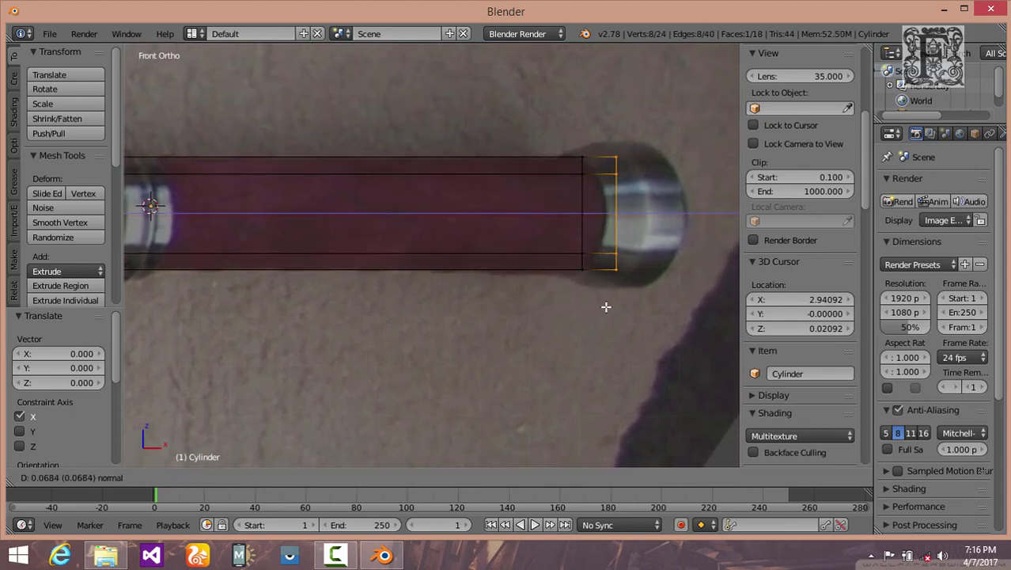
left_click(601, 308)
key("s")
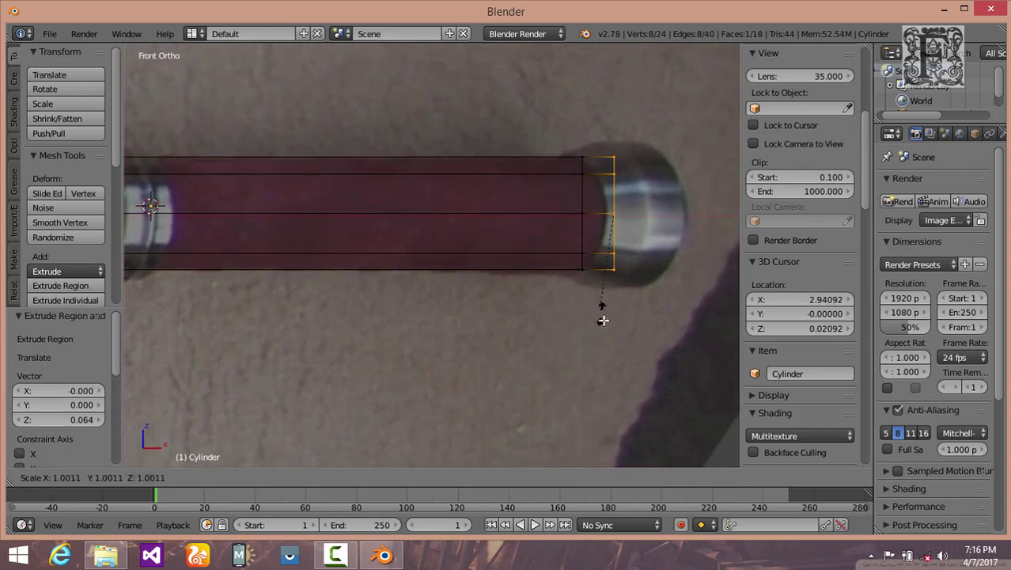
left_click(607, 324)
Step: Extrude the pommel end by about 0.071 and again by about 0.051, scaling the last ring to about 0.592
key("e")
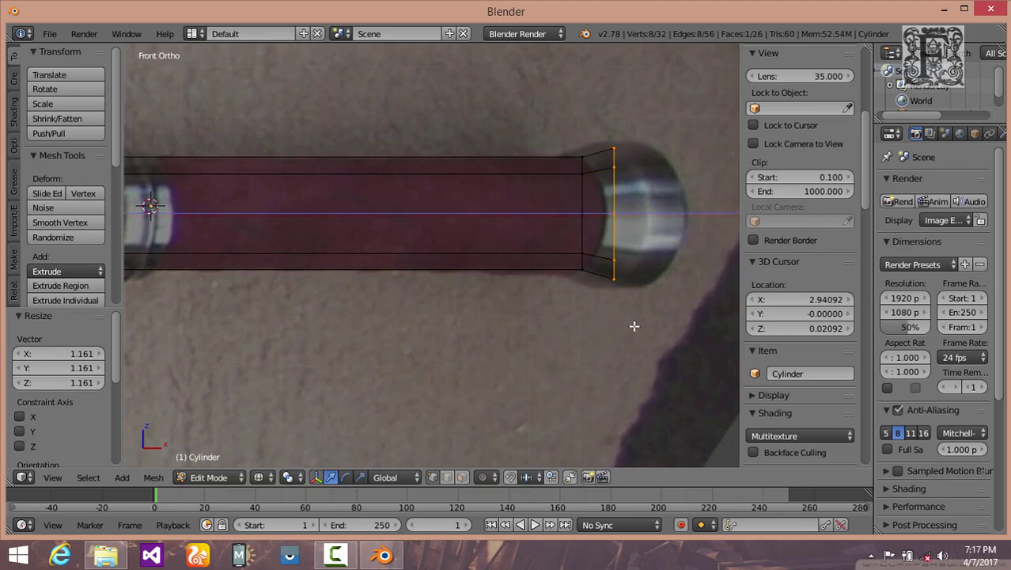
left_click(643, 327)
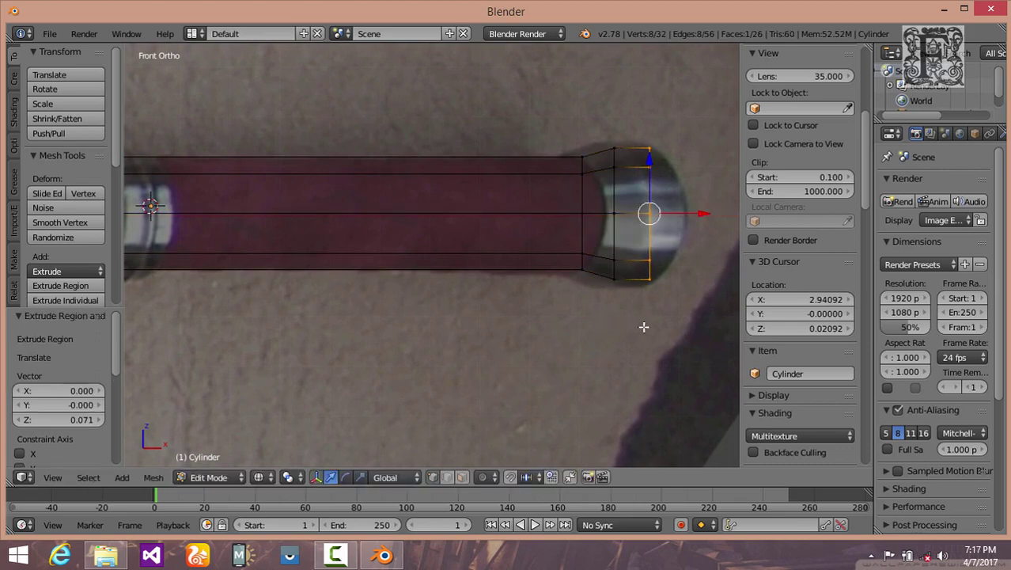
key("e")
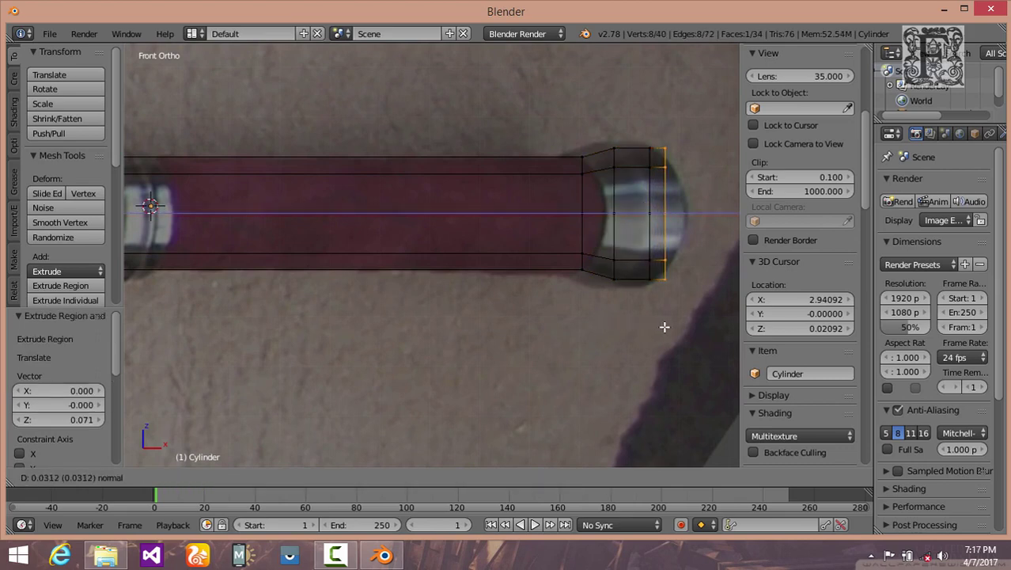
left_click(669, 327)
key("s")
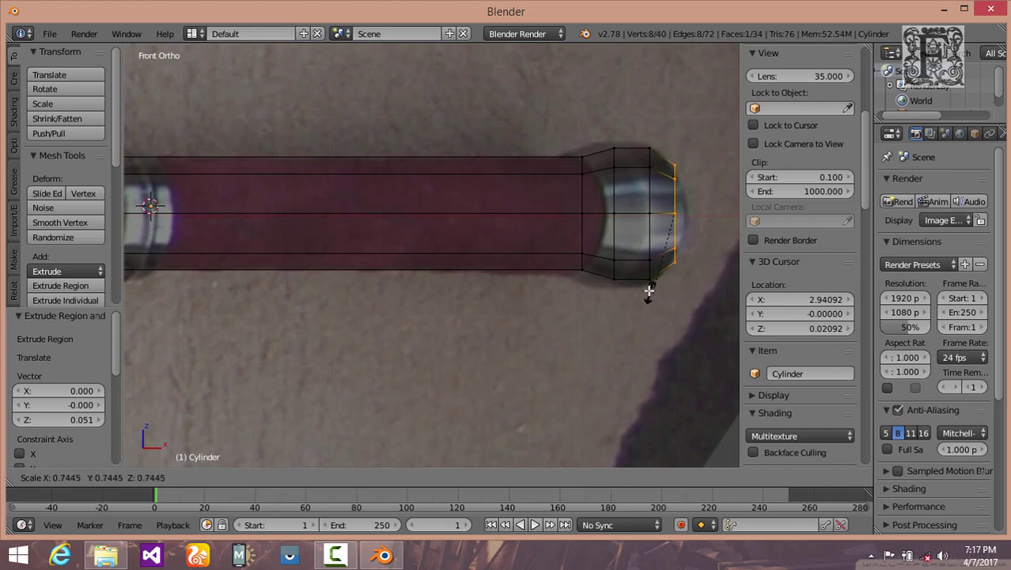
left_click(649, 277)
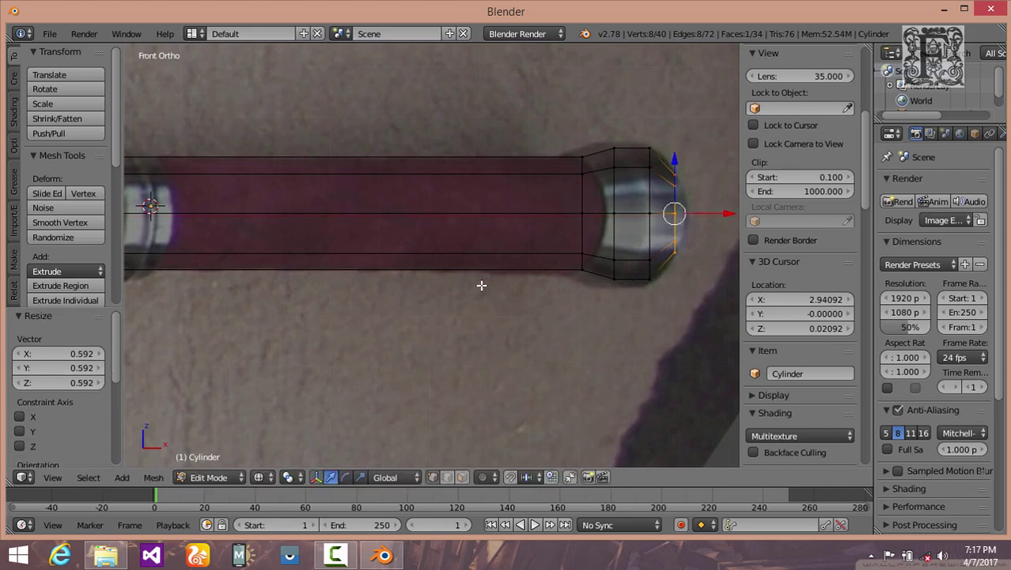
Step: Select the vertices at the cylinder's guard-side end and move them about 0.119 along X to the metal ring dividing the grip
scroll(459, 282, "down", 3)
middle_click_drag(520, 329, 665, 306, "shift")
scroll(485, 286, "up", 2)
middle_click_drag(465, 298, 580, 333, "shift")
scroll(558, 280, "up", 1)
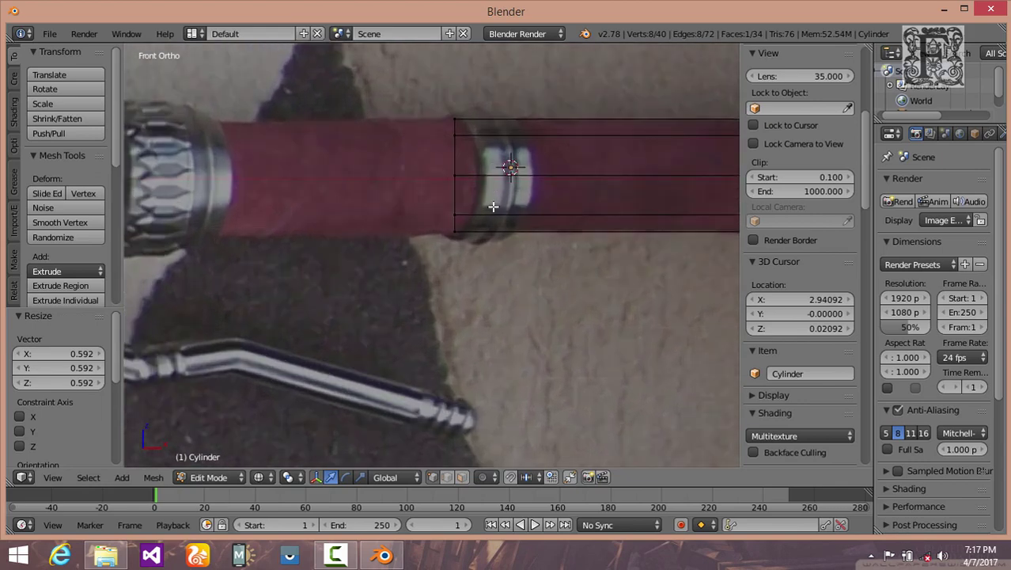
key("a")
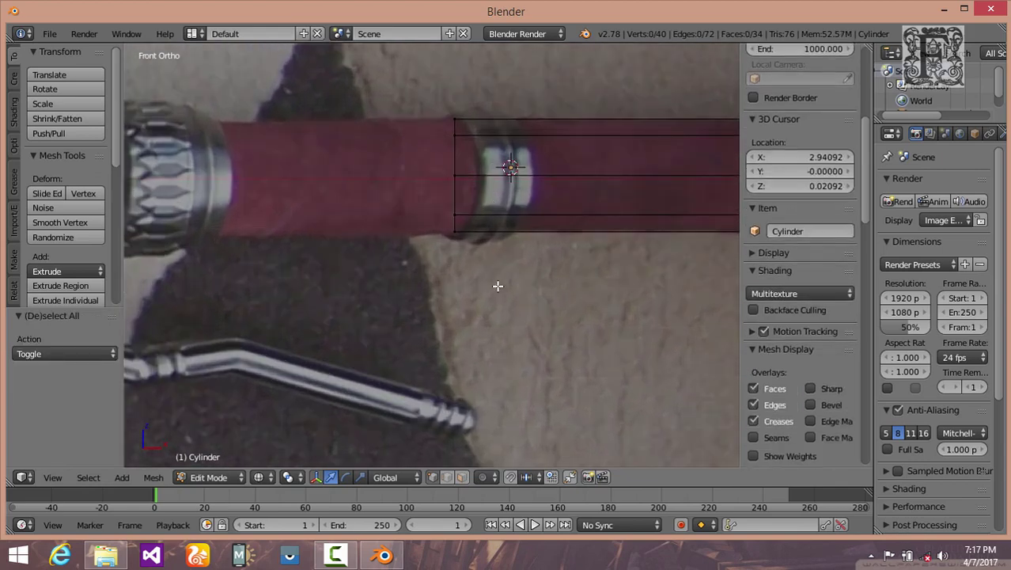
key("b")
left_click_drag(429, 106, 496, 313)
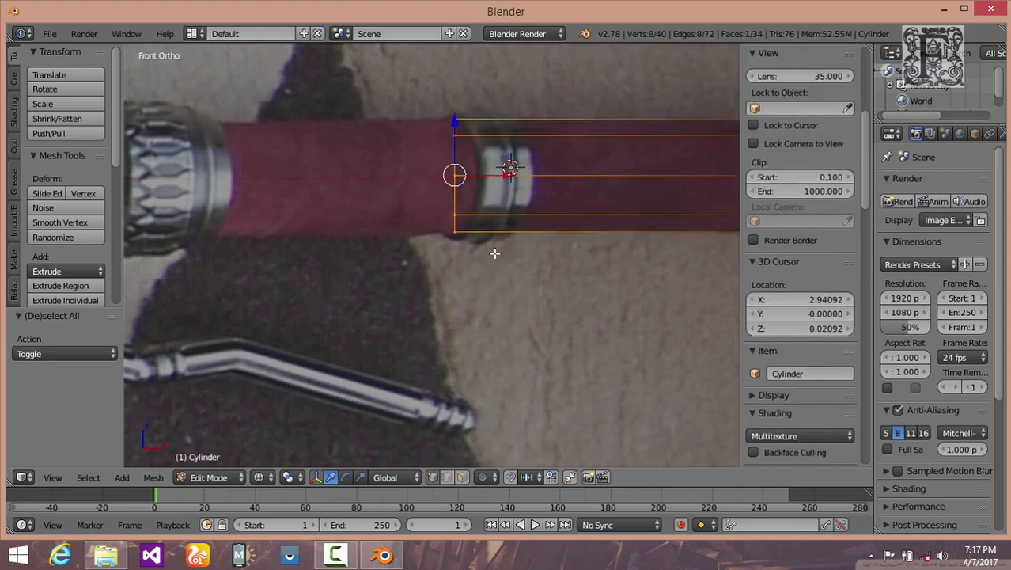
key("g")
key("x")
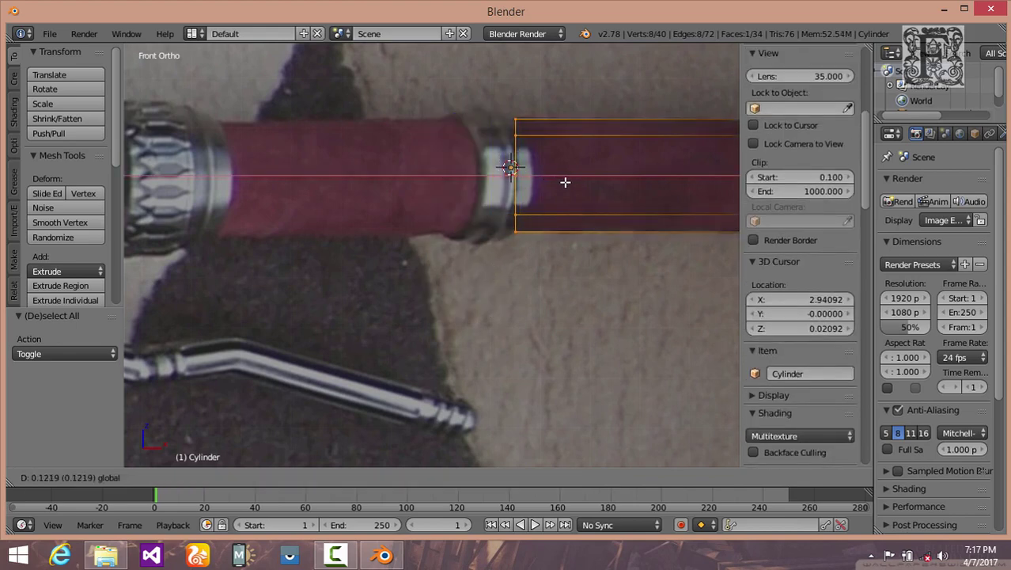
left_click(565, 182)
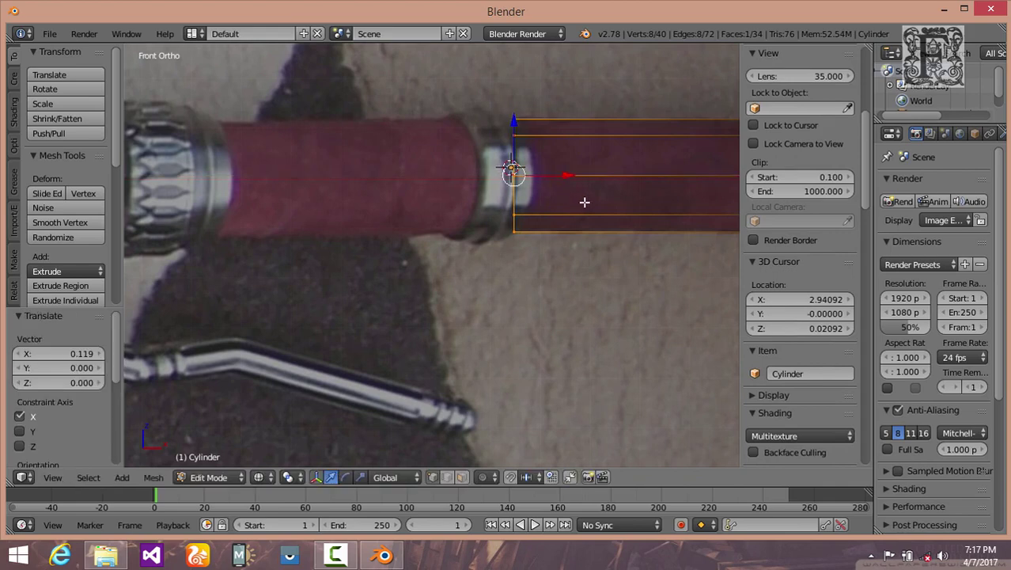
Step: Extrude the guard-side end about 0.025 over the metal ring and scale the new edge loop to about 1.128
key("e")
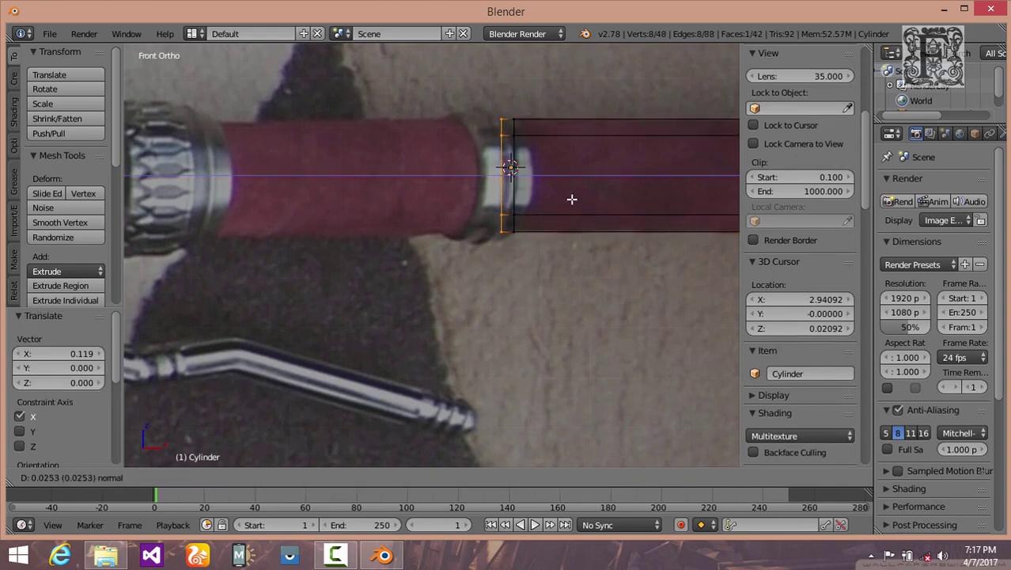
left_click(572, 198)
key("s")
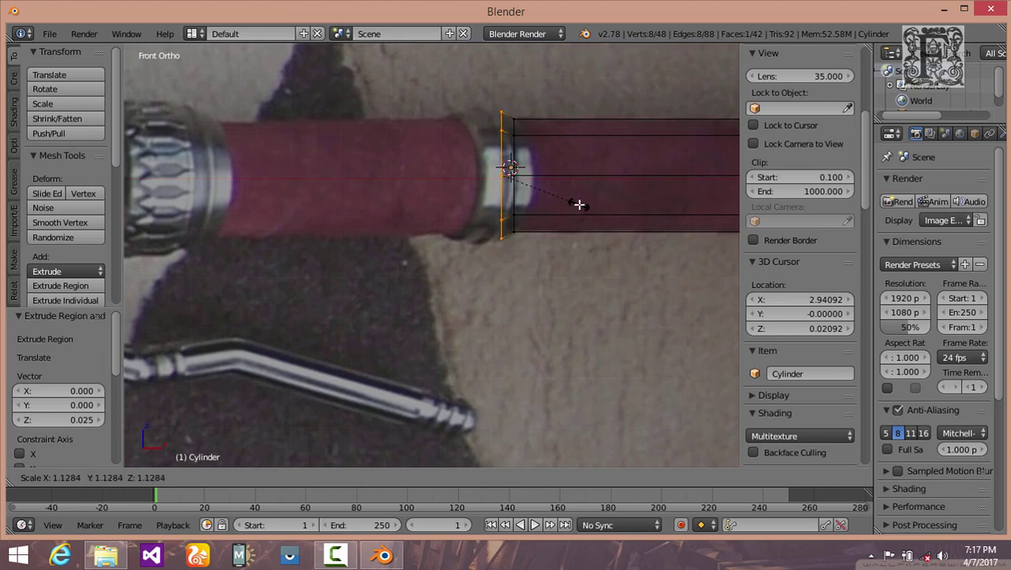
left_click(578, 205)
Step: Extrude the end about 0.033 to the ring's far side and scale it to about 0.897
key("e")
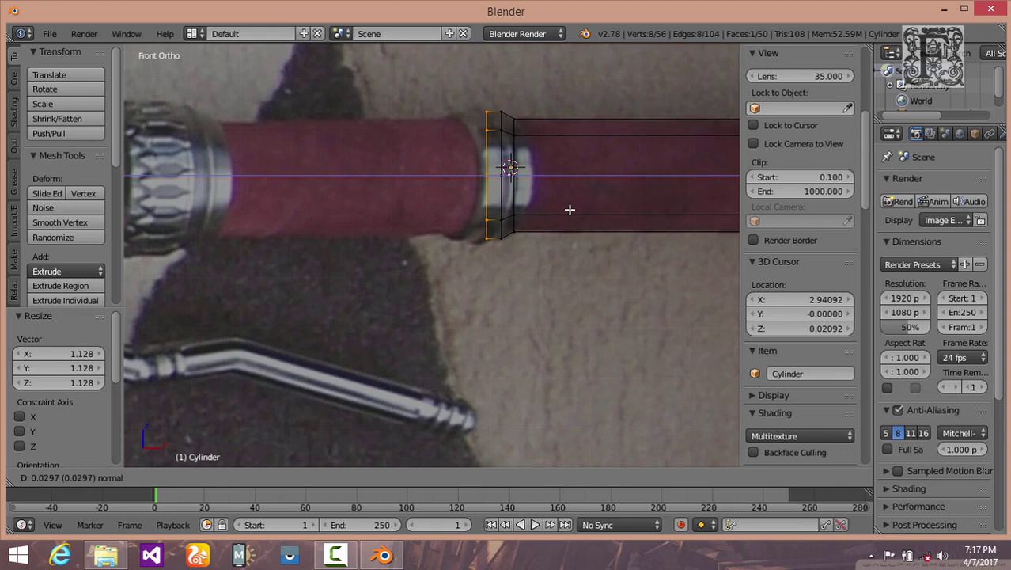
left_click(569, 210)
key("s")
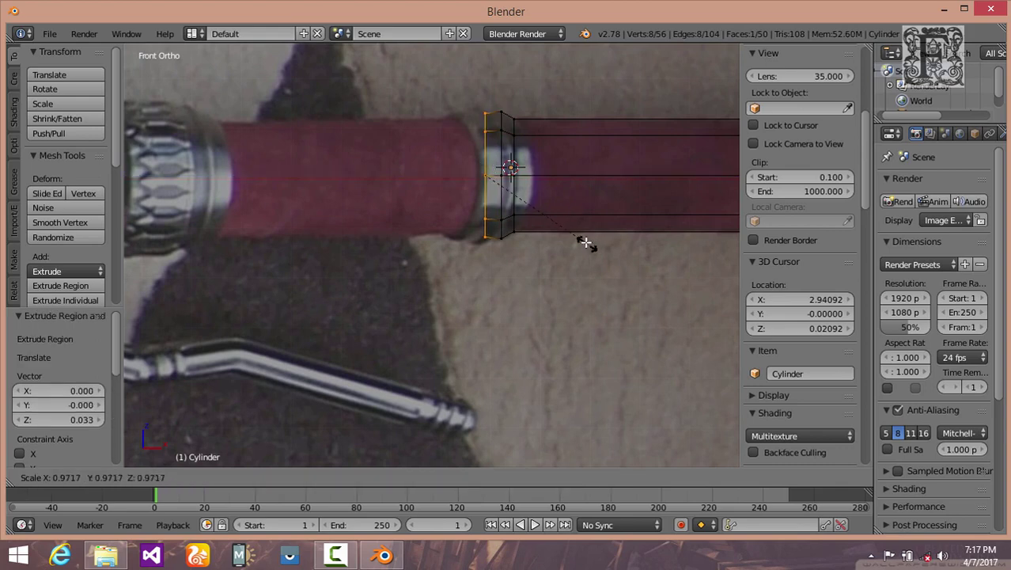
left_click(583, 241)
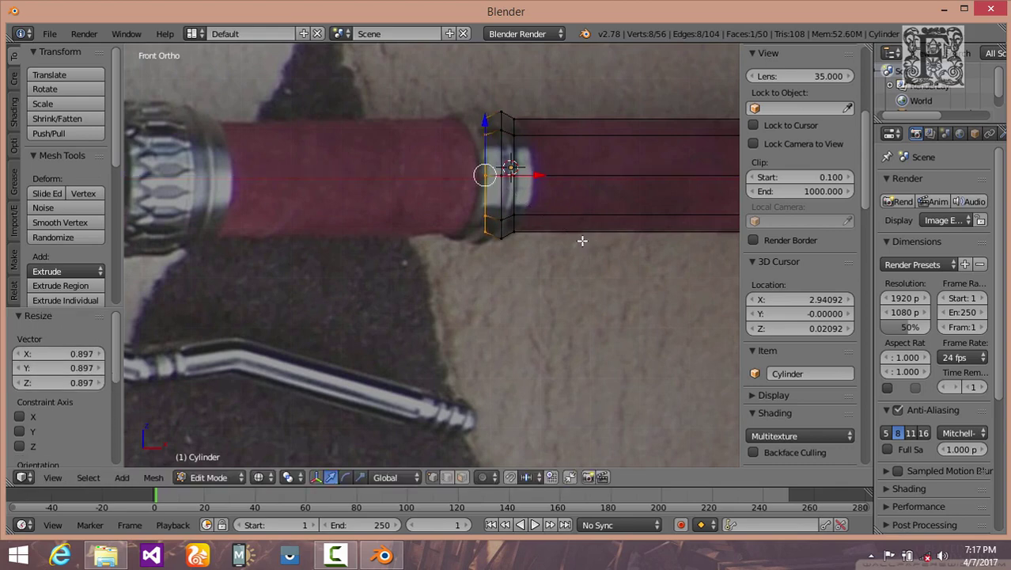
Step: Extrude the end about 0.540 along the second red grip section up to the silver collar
key("e")
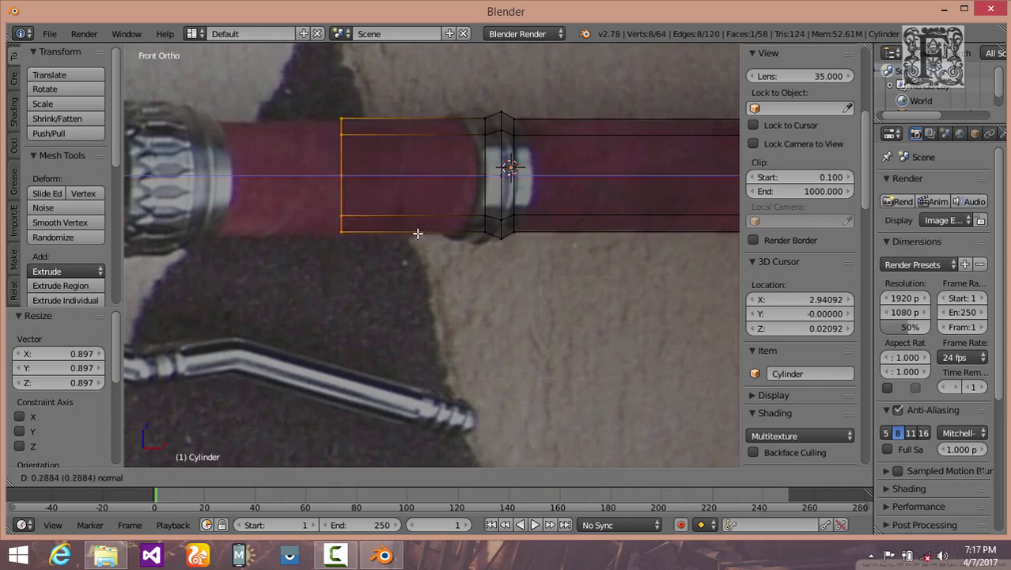
left_click(333, 232)
scroll(303, 219, "down", 1, "shift")
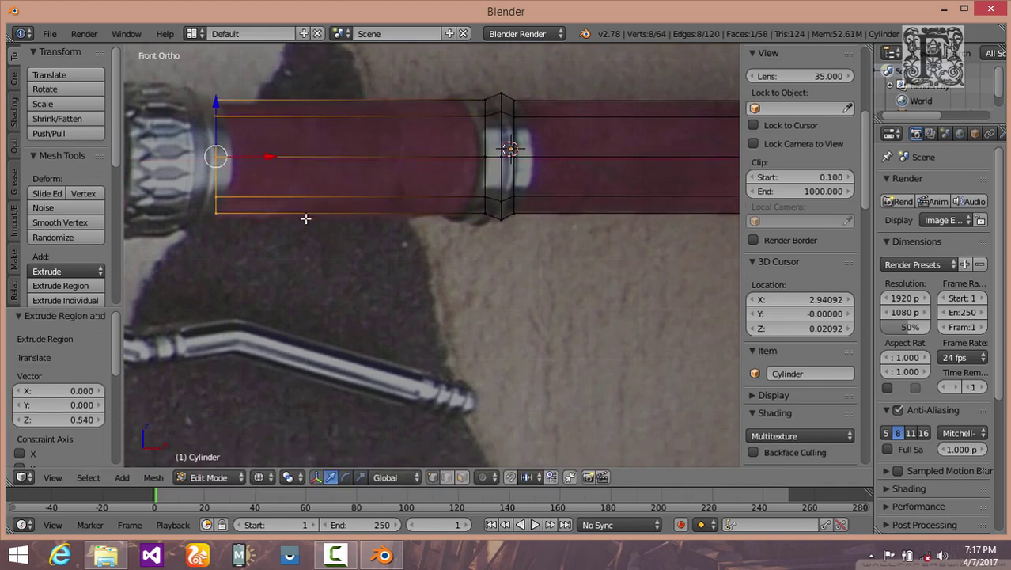
Step: Align the end loop with the grip's outline by shifting it about -0.007 along Z, scaling it to about 0.960 and raising it about 0.002
middle_click_drag(330, 231, 467, 326, "shift")
scroll(465, 323, "up", 1)
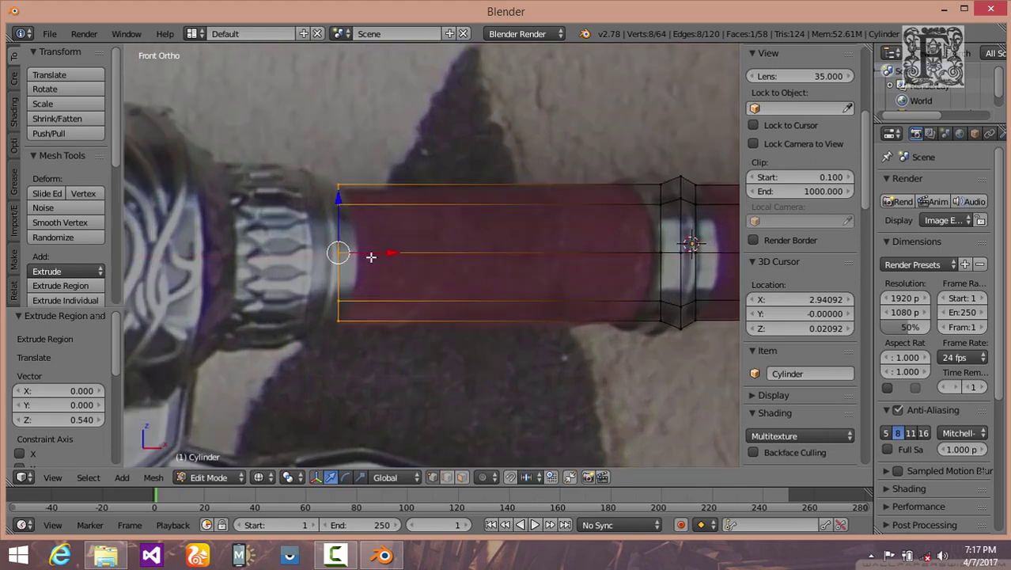
left_click_drag(340, 204, 343, 210)
scroll(411, 332, "up", 1)
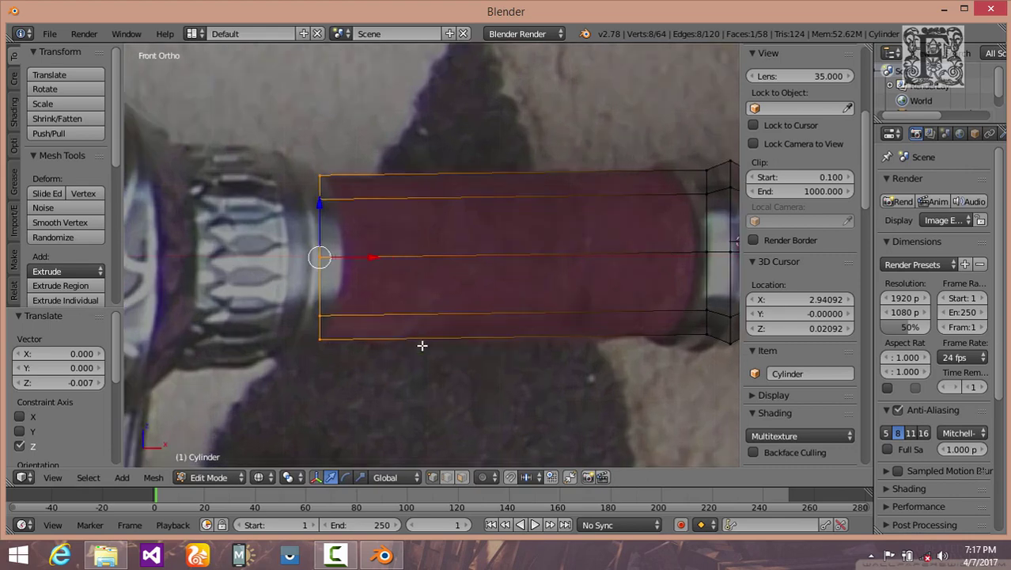
key("s")
left_click(415, 342)
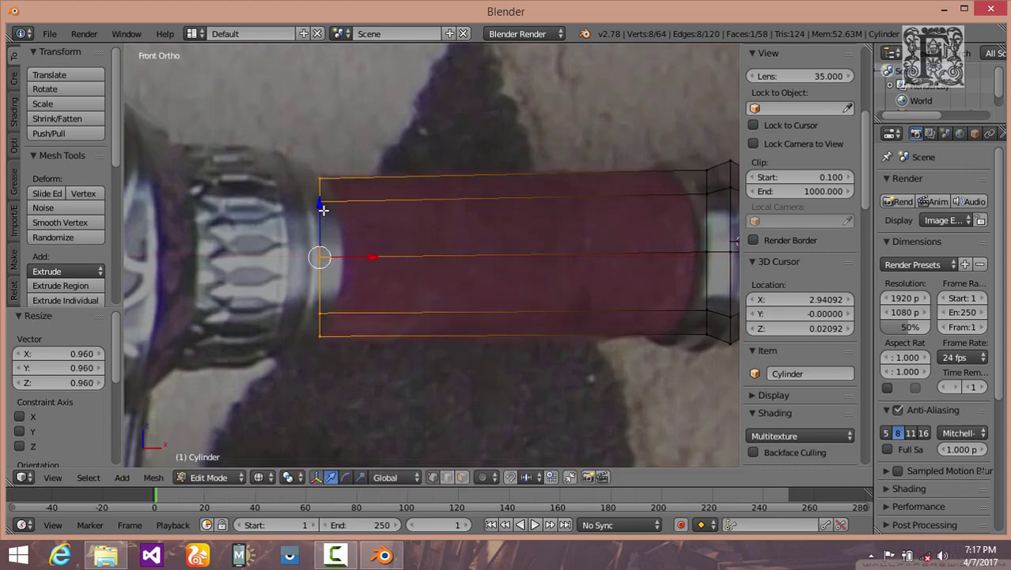
left_click_drag(322, 208, 322, 208)
Step: Extrude the grip's end about 0.055 to the start of the patterned collar and scale the new loop to about 1.213
scroll(316, 313, "down", 3)
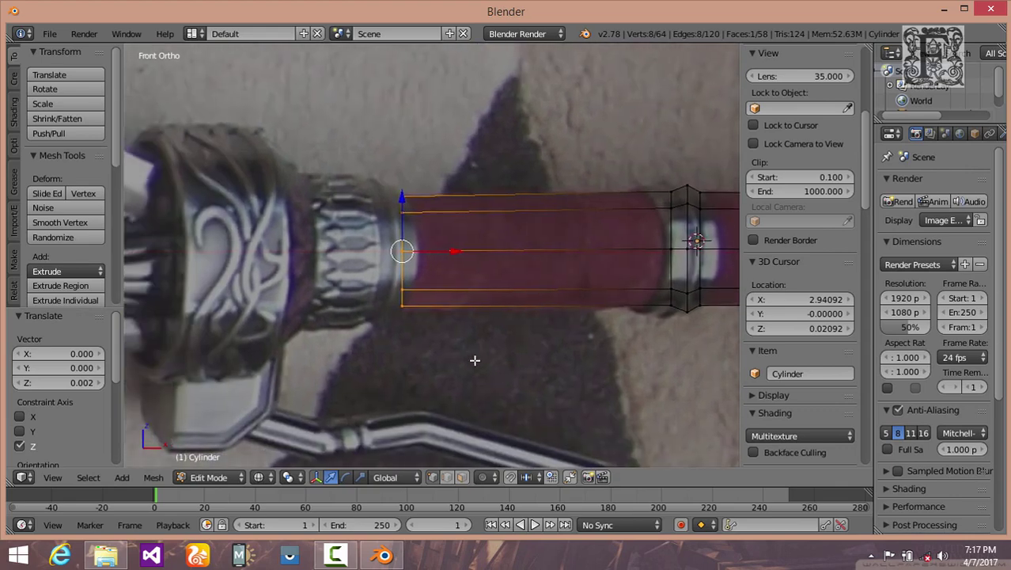
key("e")
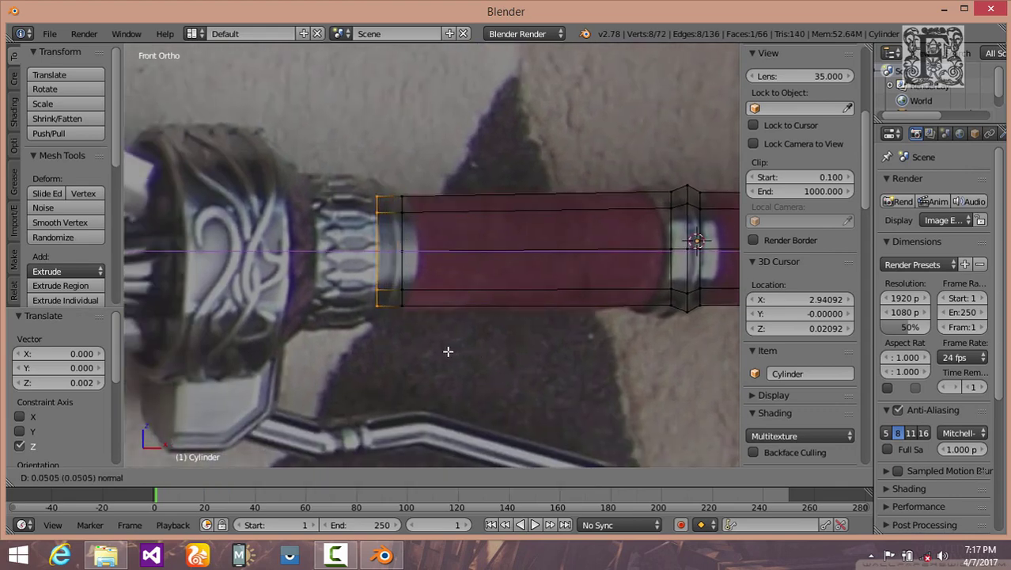
left_click(448, 351)
key("s")
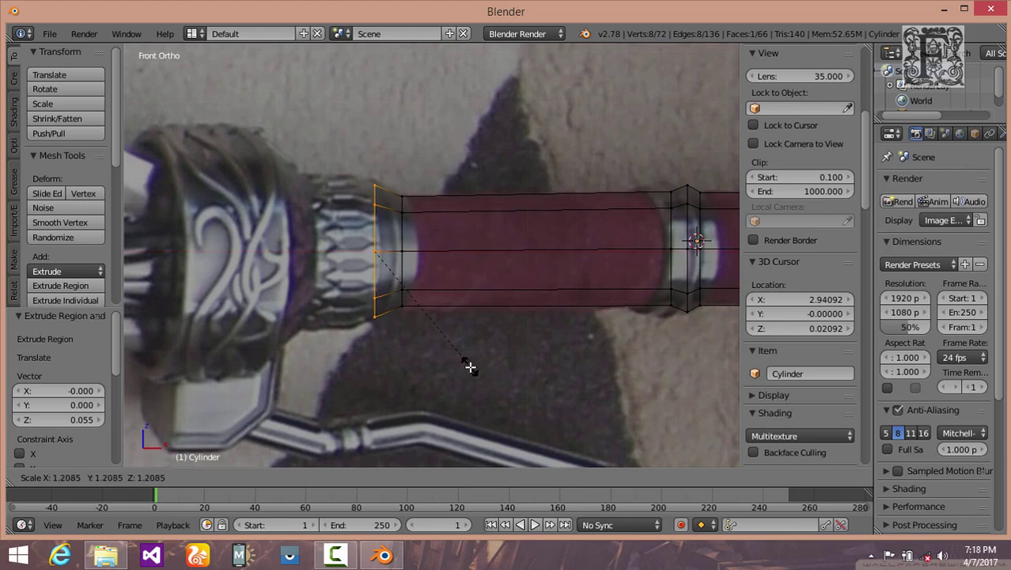
left_click(470, 366)
scroll(471, 366, "up", 2)
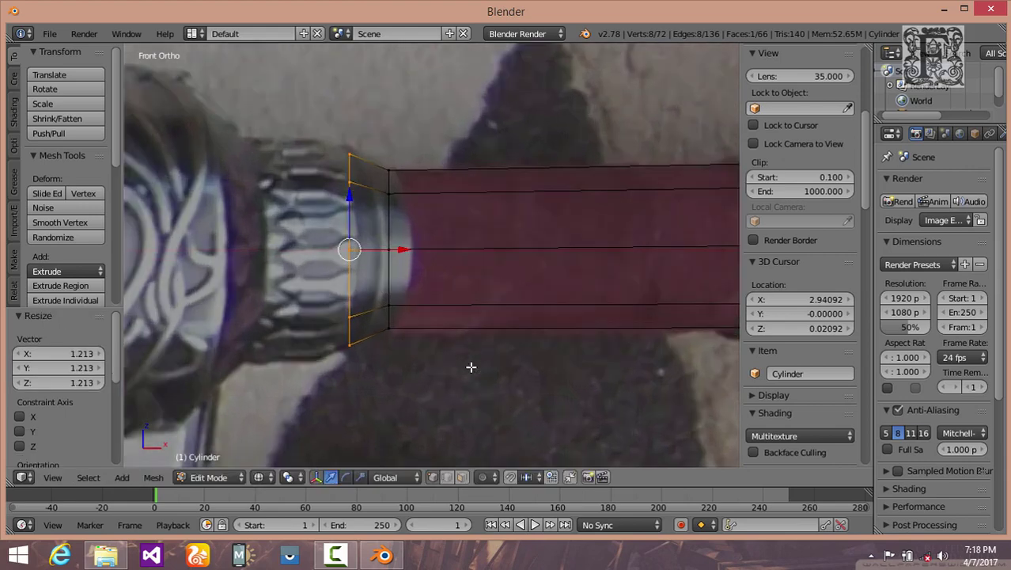
left_click(335, 554)
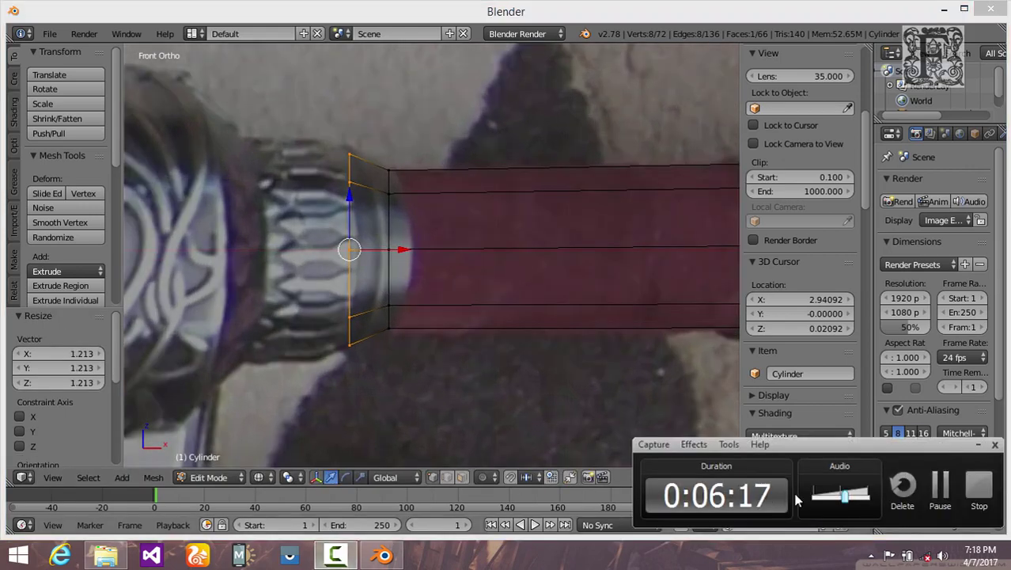
left_click(942, 487)
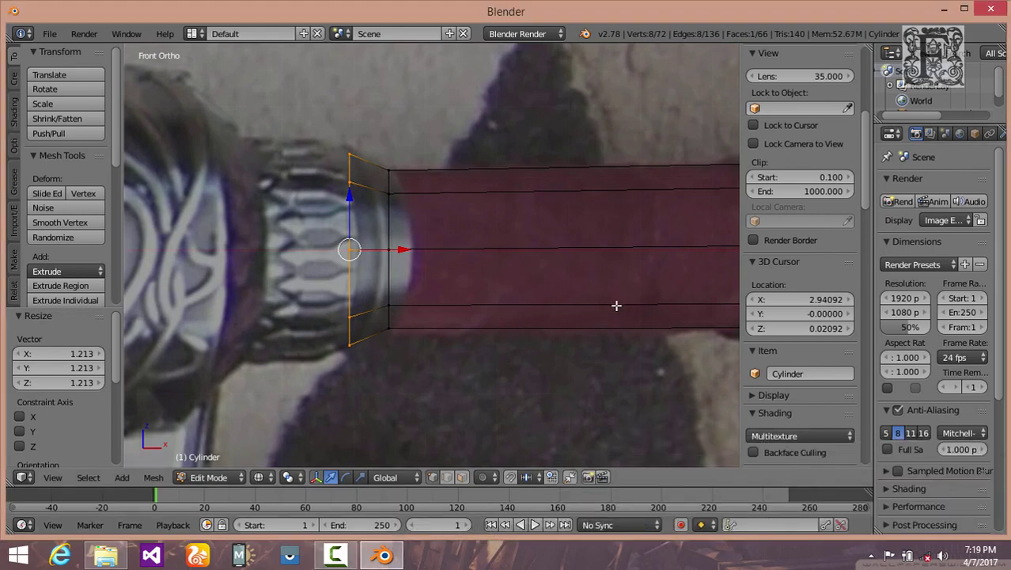
Step: Extrude the end about 0.120 across the patterned collar, scale it to about 1.026 and shift it about -0.002 along X
key("e")
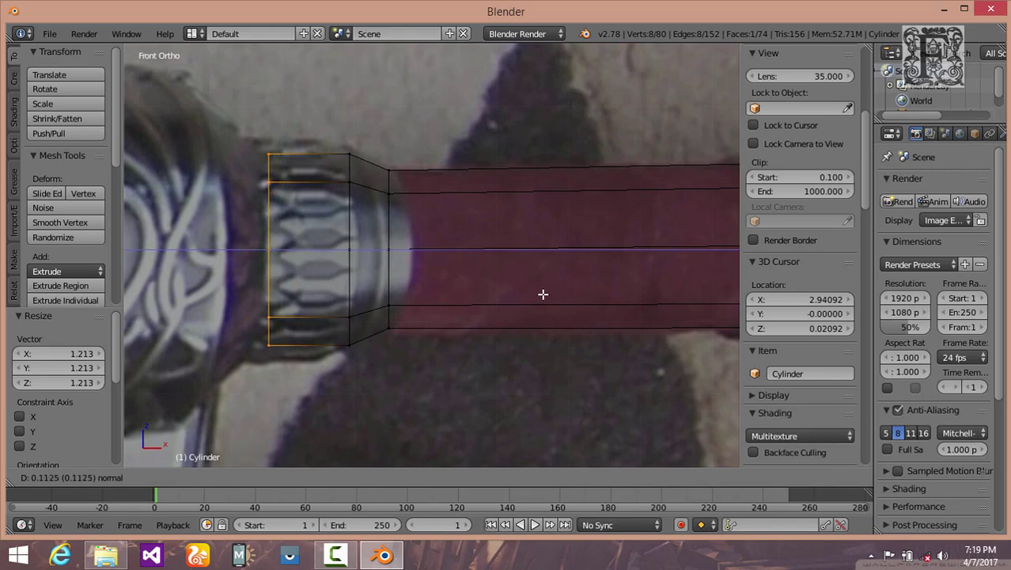
left_click(538, 294)
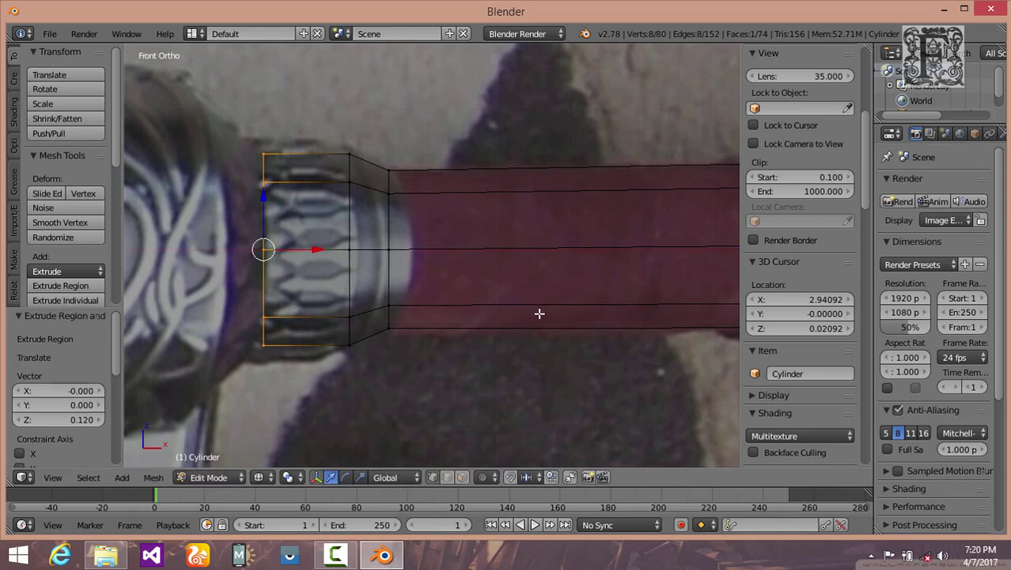
key("s")
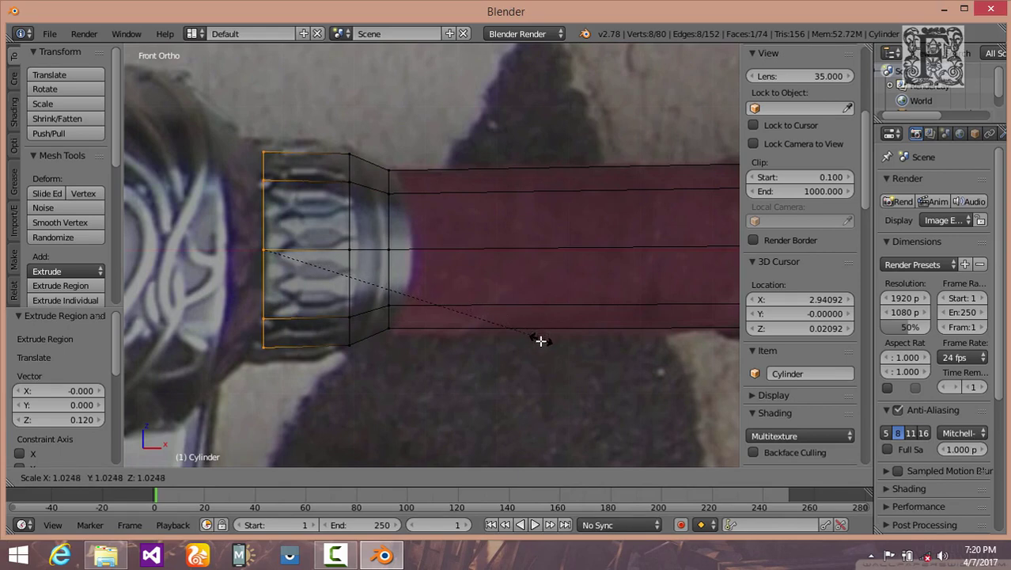
left_click(538, 343)
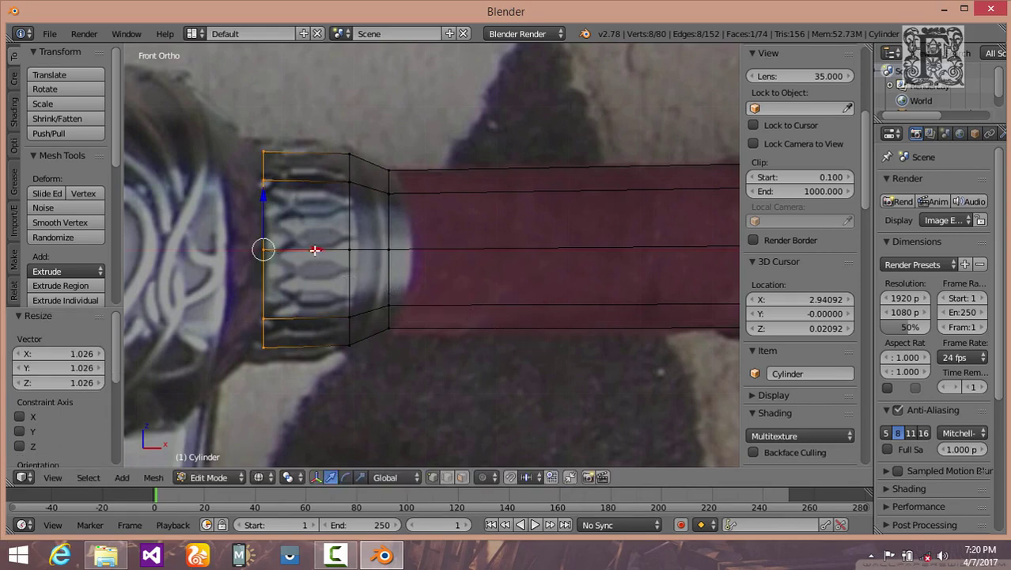
left_click_drag(315, 250, 314, 250)
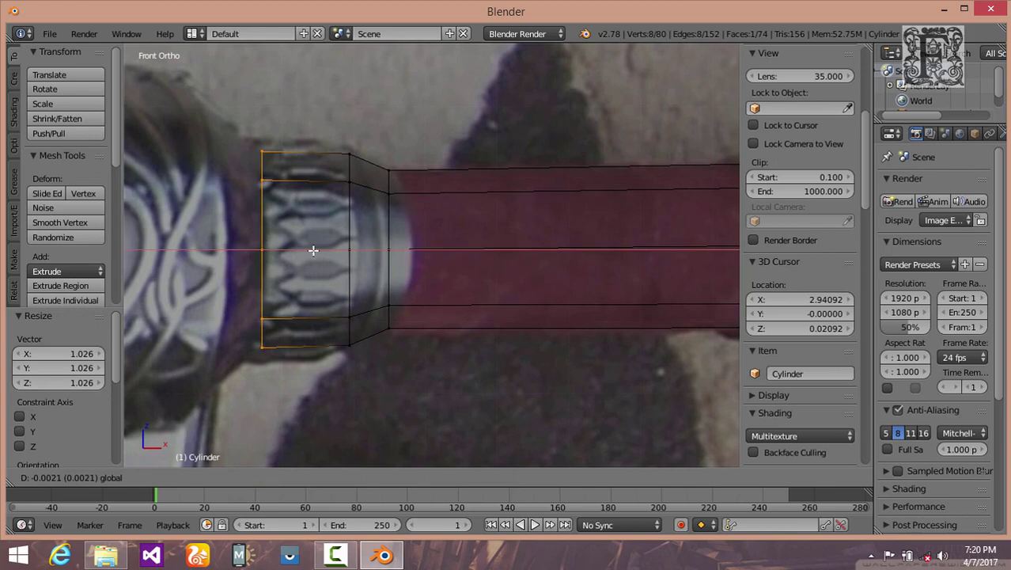
left_click(313, 250)
Step: Extrude the collar's end about 0.073 to the edge of the engraved guard and scale the new loop up into a flare
scroll(338, 285, "down", 2)
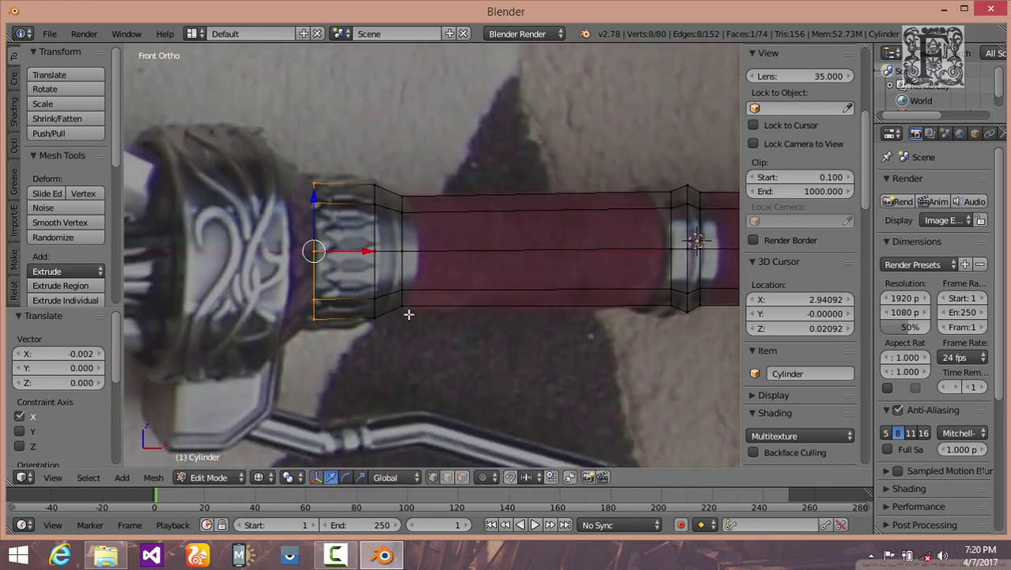
scroll(478, 320, "down", 1)
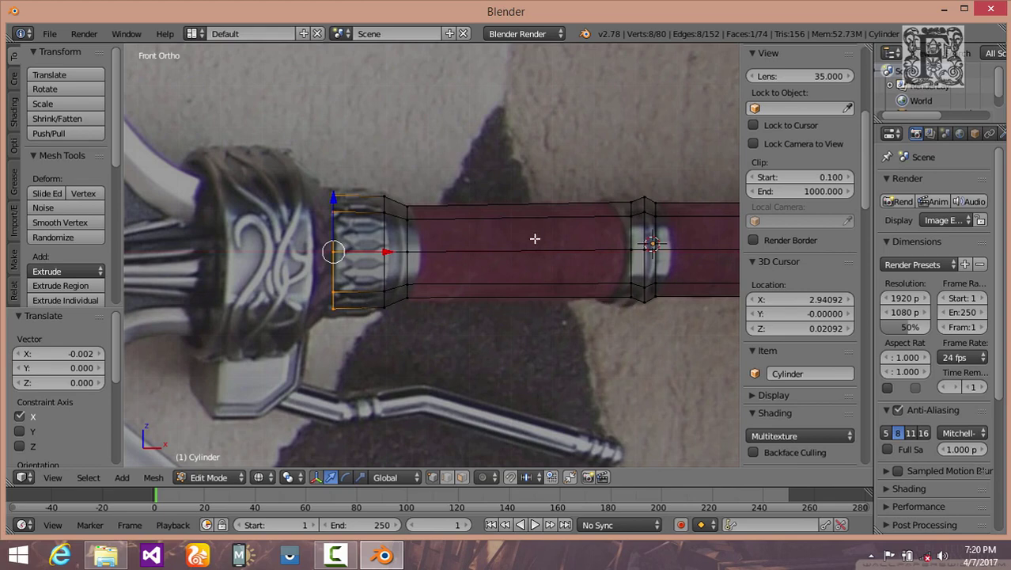
scroll(500, 299, "up", 2)
scroll(421, 302, "down", 2, "shift")
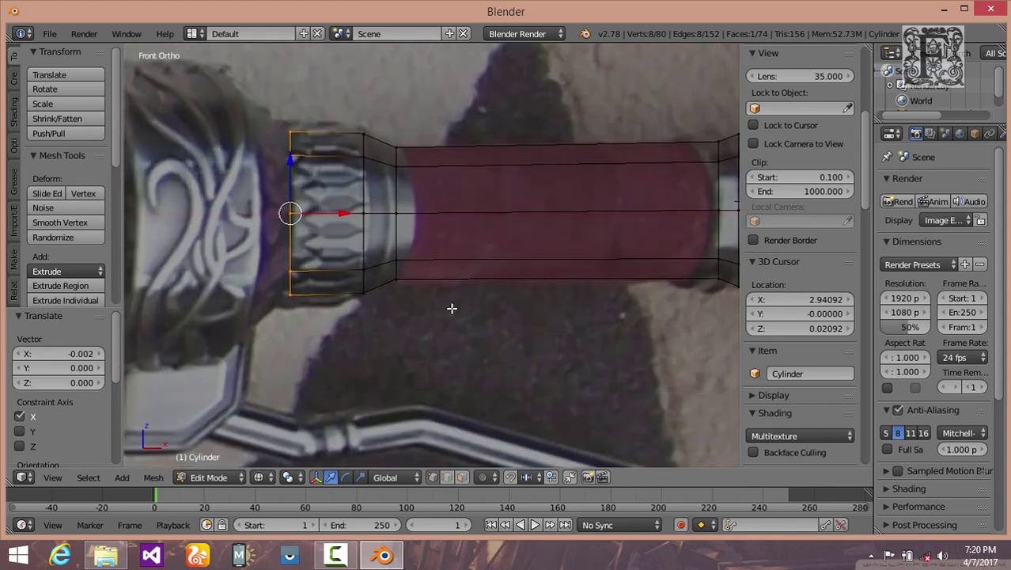
middle_click_drag(372, 260, 497, 321, "shift")
scroll(413, 294, "down", 1, "shift")
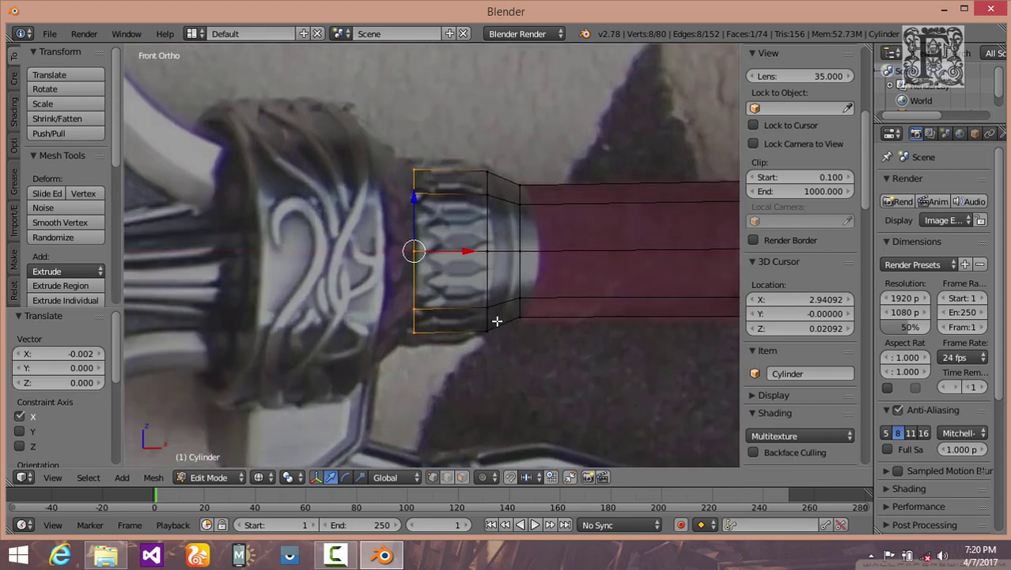
scroll(535, 326, "down", 1)
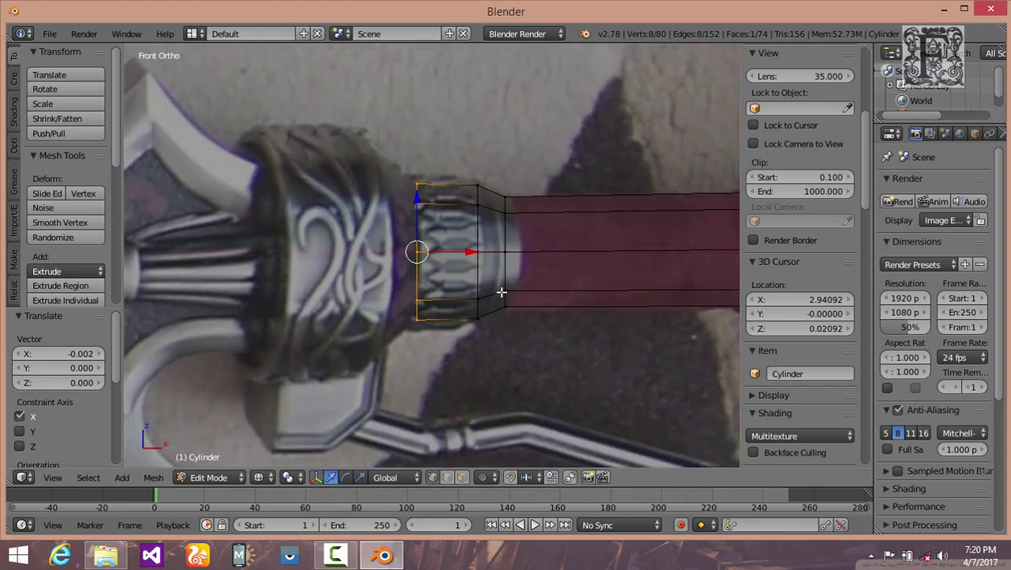
key("e")
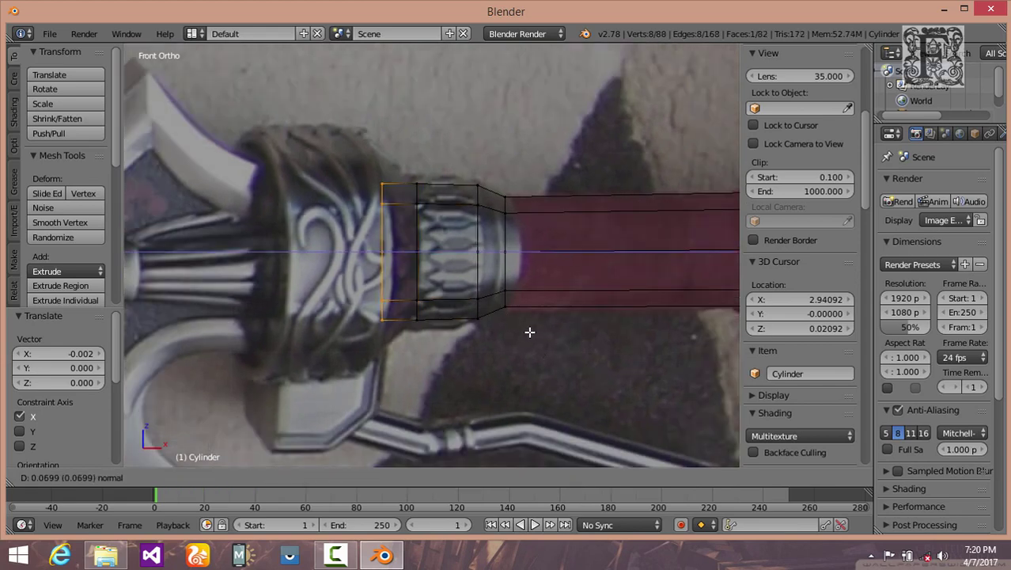
left_click(529, 332)
key("s")
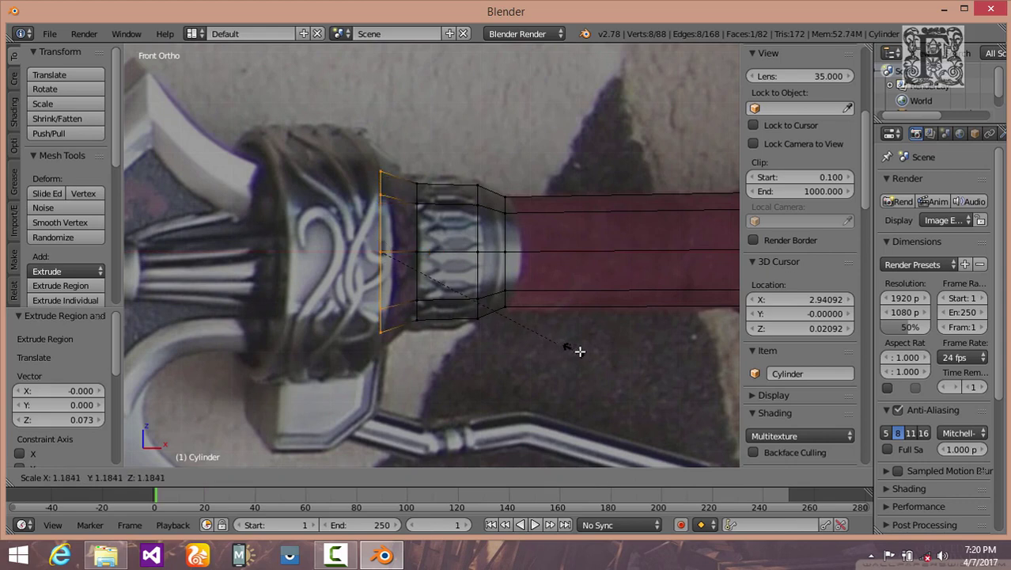
left_click(511, 310)
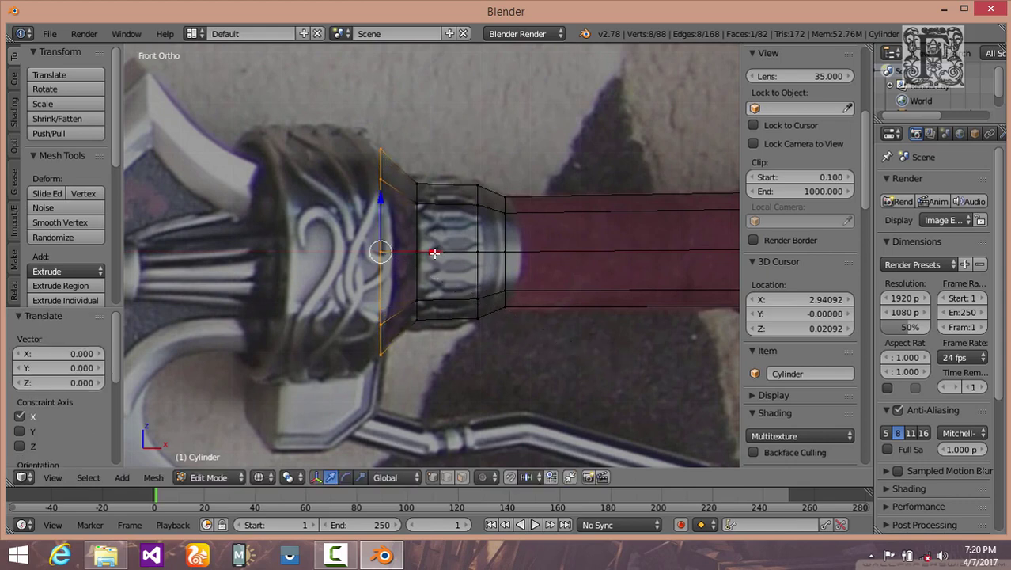
Step: Scale the flared loop at the guard's edge down to about 0.947
scroll(467, 292, "up", 1)
key("s")
left_click(439, 280)
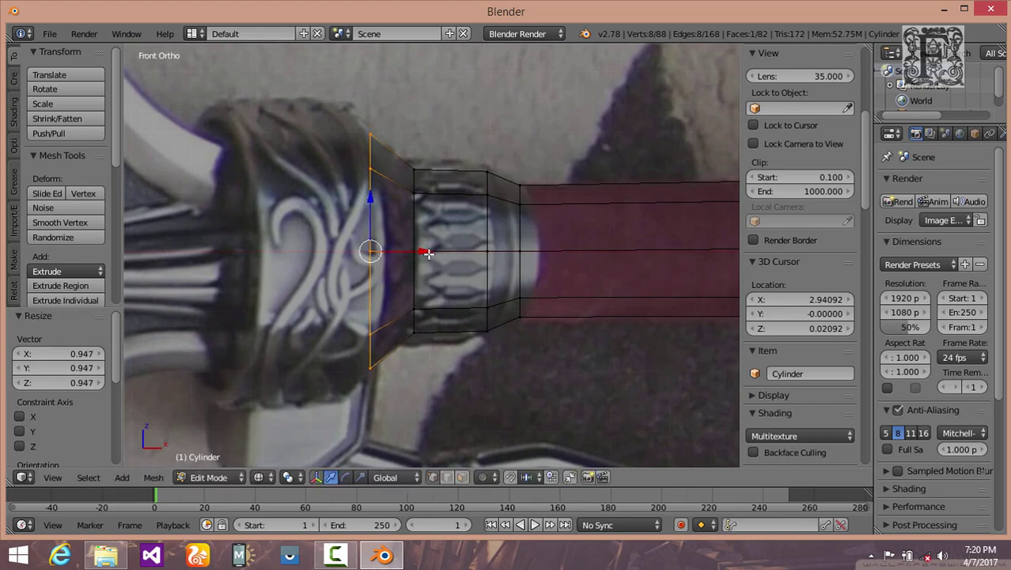
Step: Shift the flared loop at the guard's edge about 0.009 along X, enlarge it, and shift it about -0.025 along X
left_click_drag(425, 252, 430, 253)
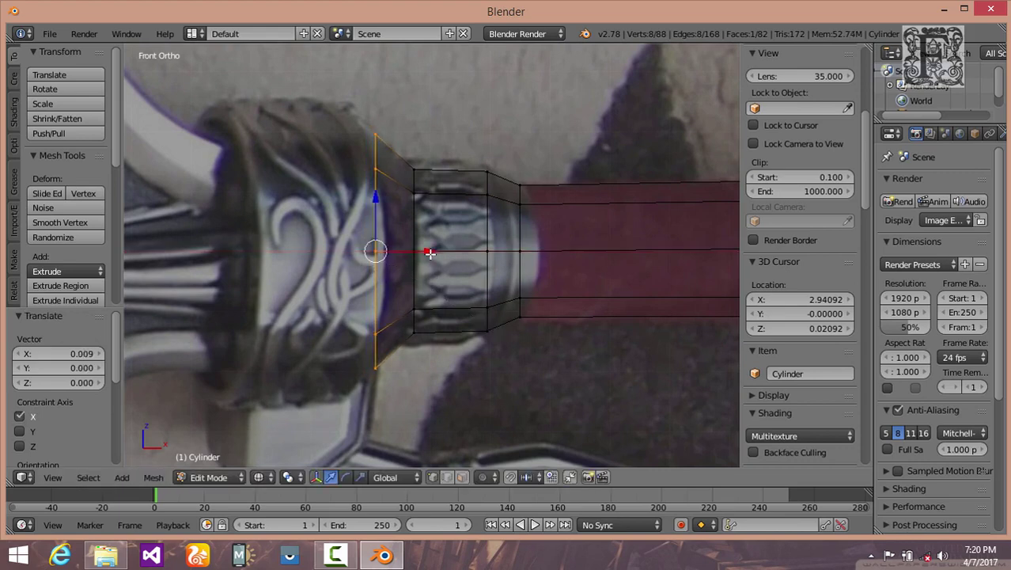
key("s")
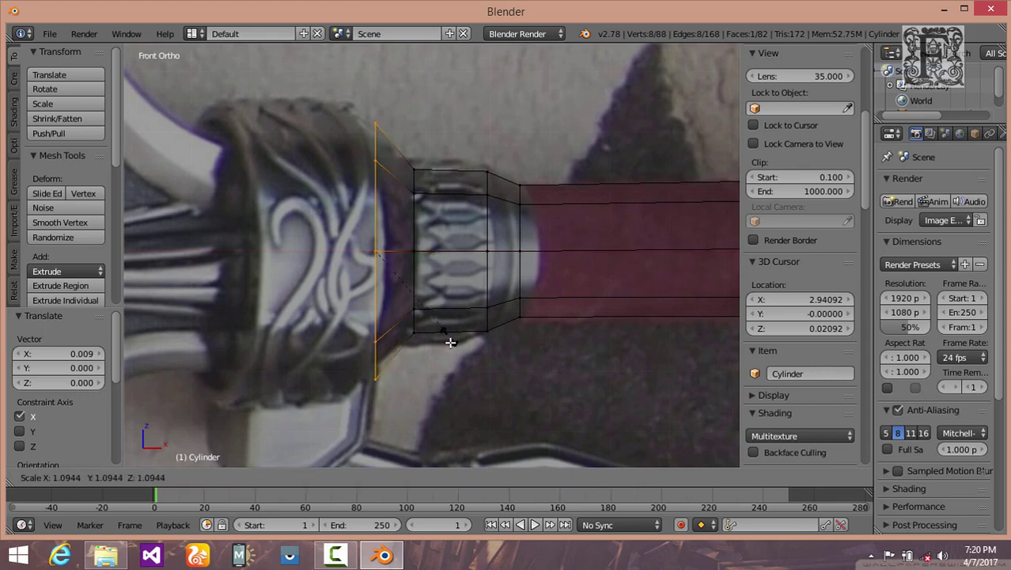
left_click(449, 344)
left_click_drag(424, 254, 417, 252)
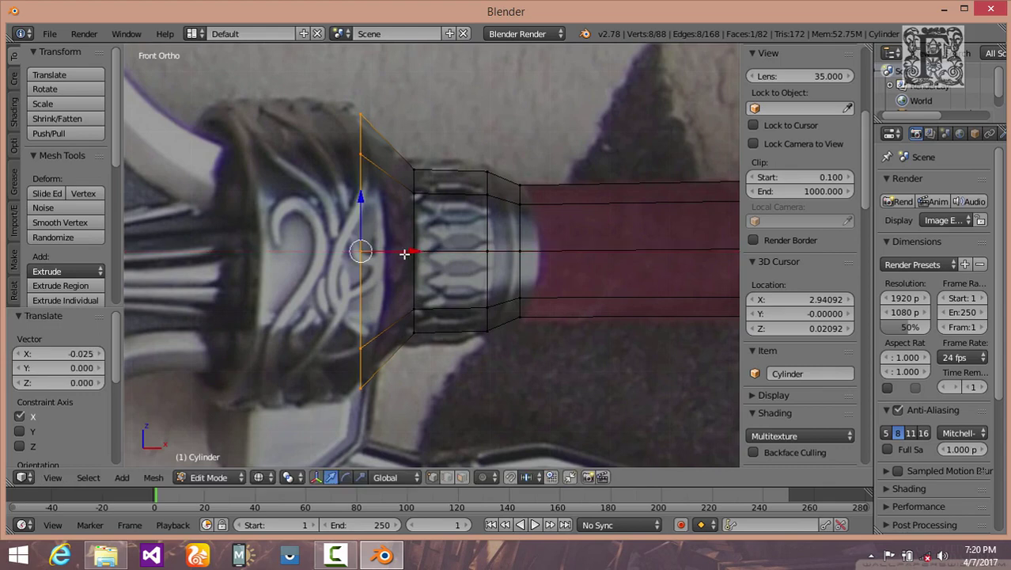
Step: Scale the flared loop to about 0.887 and shift it about 0.012 along X towards the grip
key("s")
left_click(445, 302)
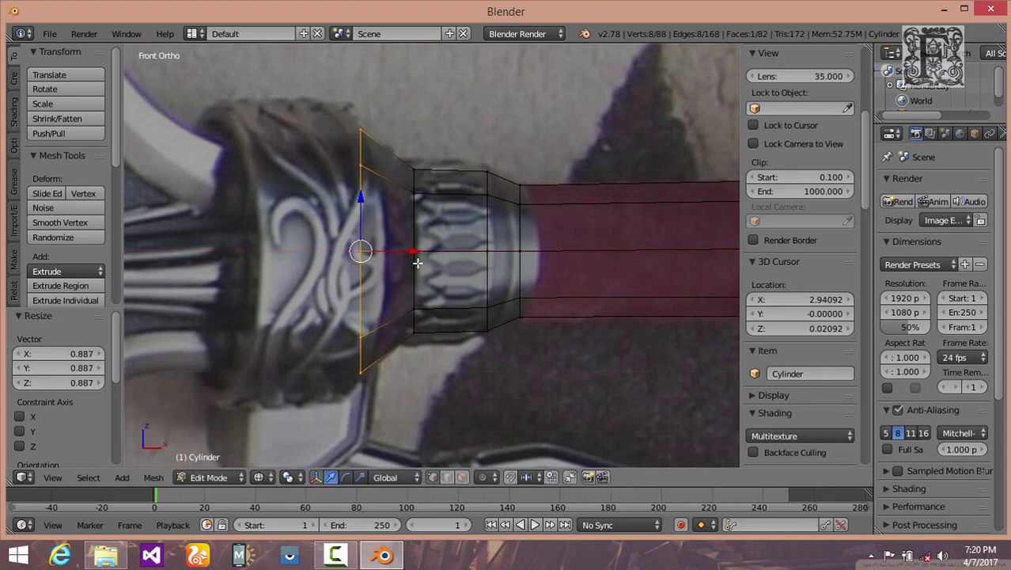
left_click_drag(419, 252, 421, 259)
scroll(425, 313, "down", 1)
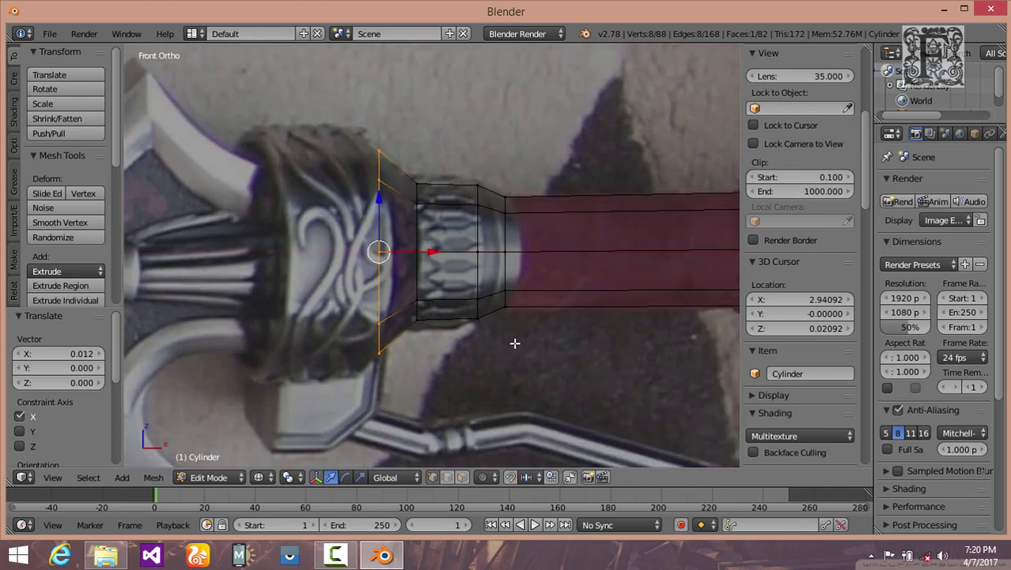
Step: Enlarge the flared loop slightly to match the guard's outline and shift it another 0.012 or so along X
key("s")
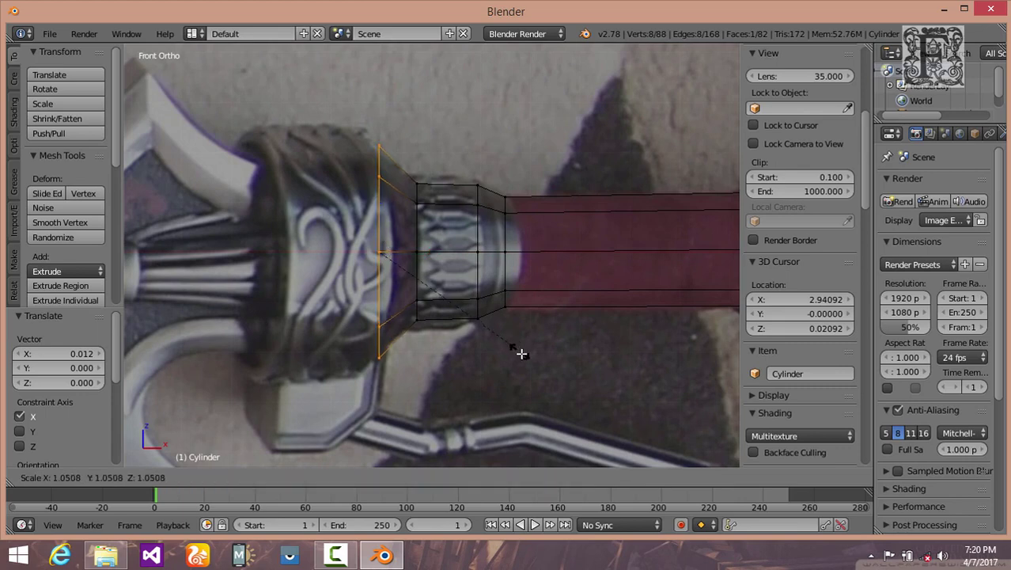
left_click(524, 355)
left_click_drag(428, 252, 432, 269)
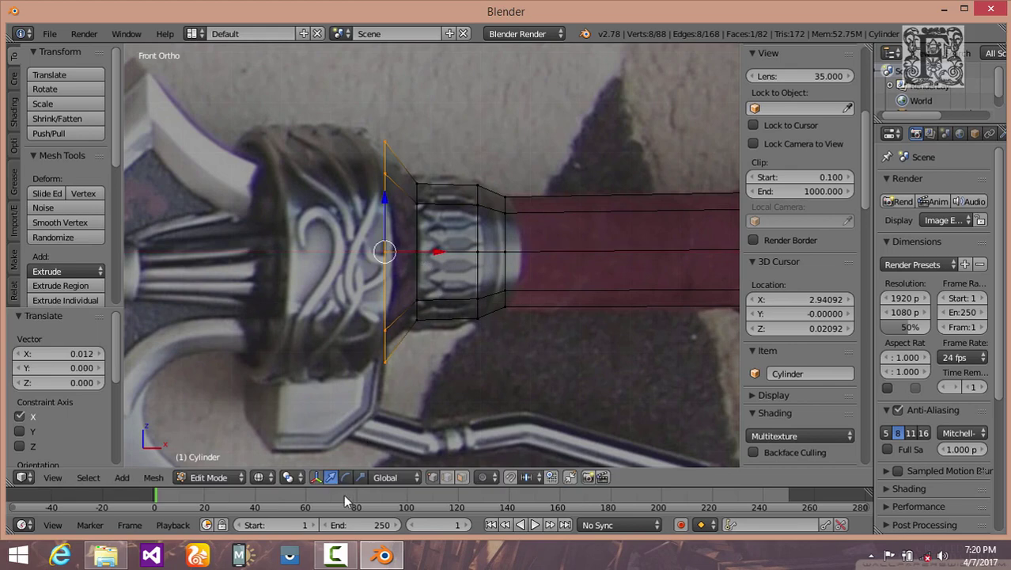
left_click(335, 557)
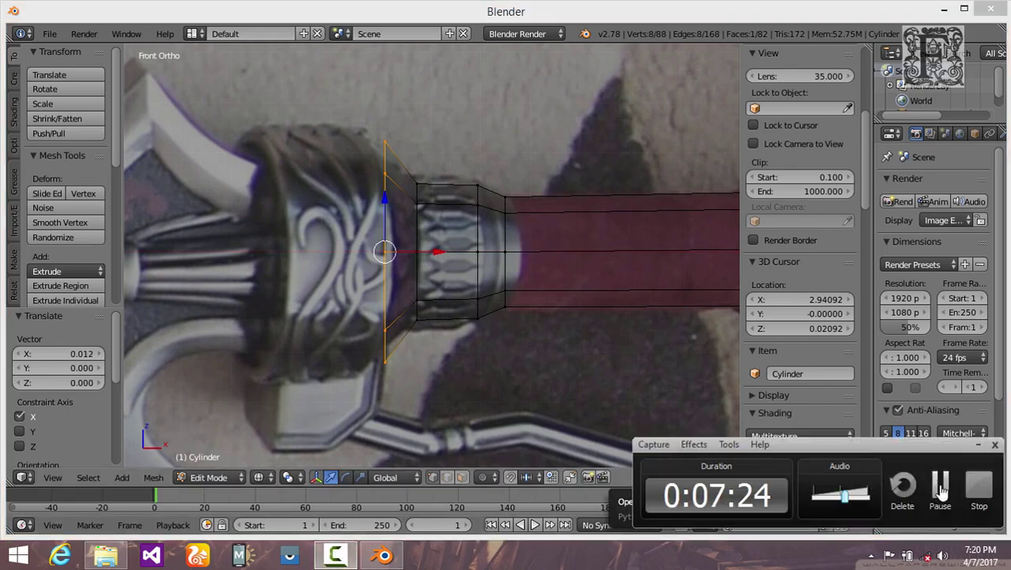
Step: Shift the flared loop about -0.025 along X, scale it to about 0.823 and shift it about 0.036 along X
scroll(617, 290, "up", 1)
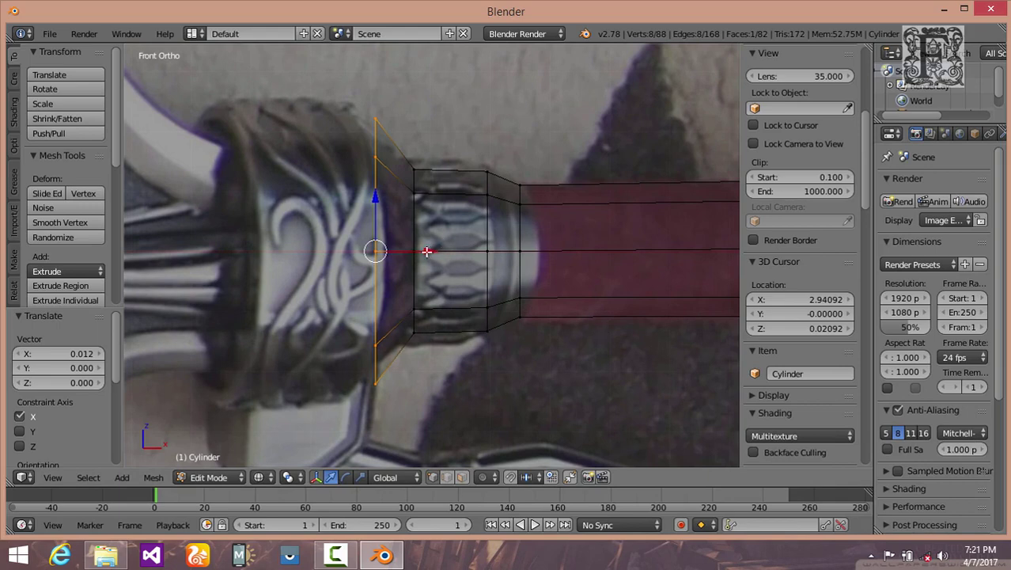
left_click_drag(427, 250, 415, 248)
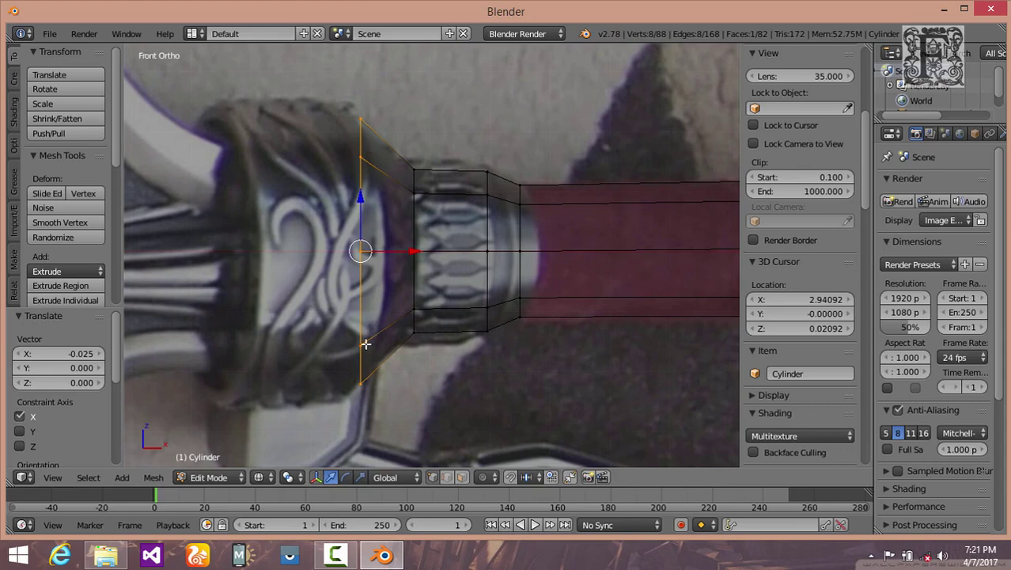
scroll(372, 346, "up", 1)
key("s")
left_click(407, 288)
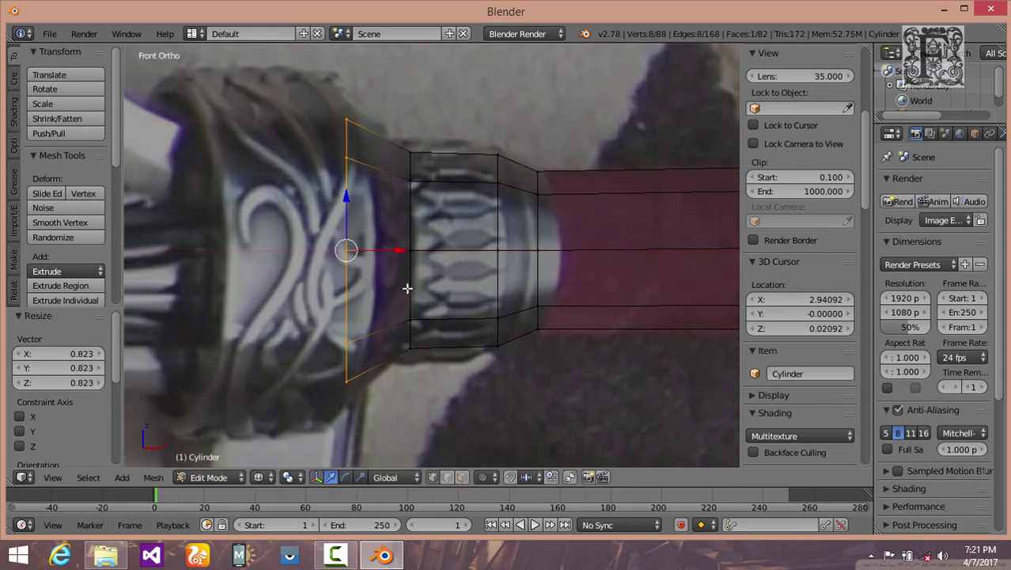
left_click_drag(396, 251, 421, 261)
scroll(424, 263, "down", 2)
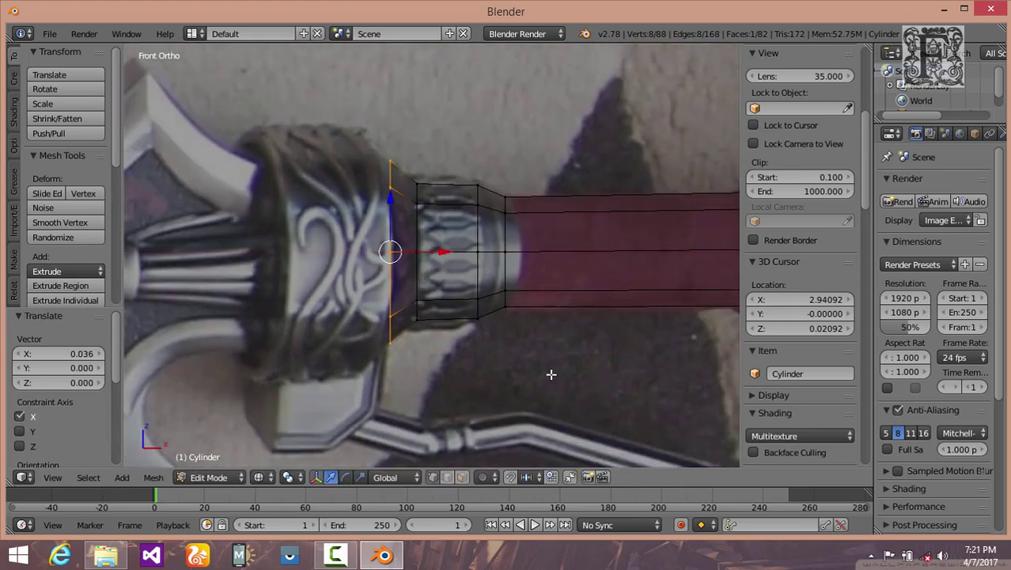
Step: Try to extrude the flared loop about 0.220 across the engraved guard, and undo the extrusion
key("e")
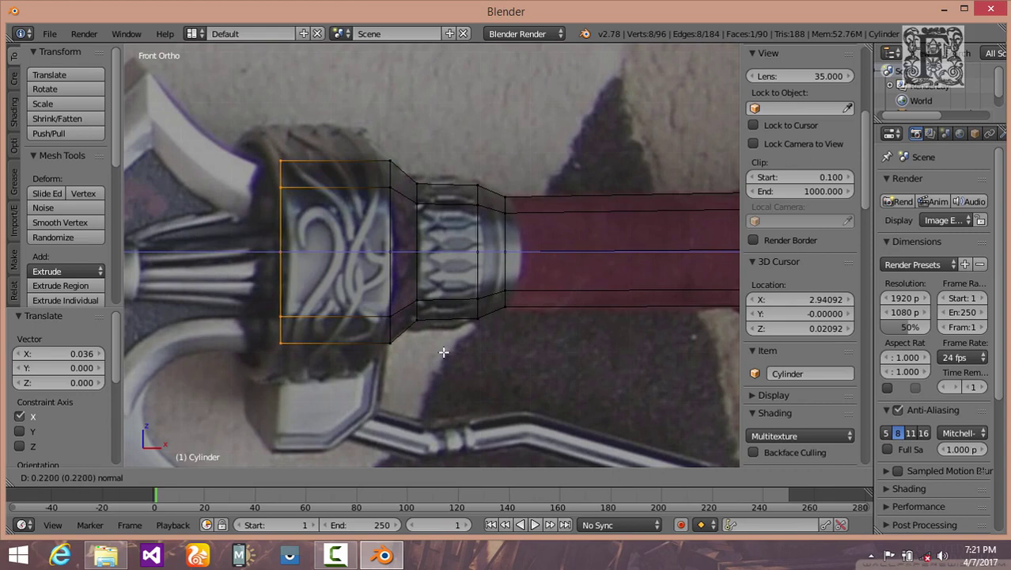
left_click(443, 351)
scroll(444, 351, "down", 3)
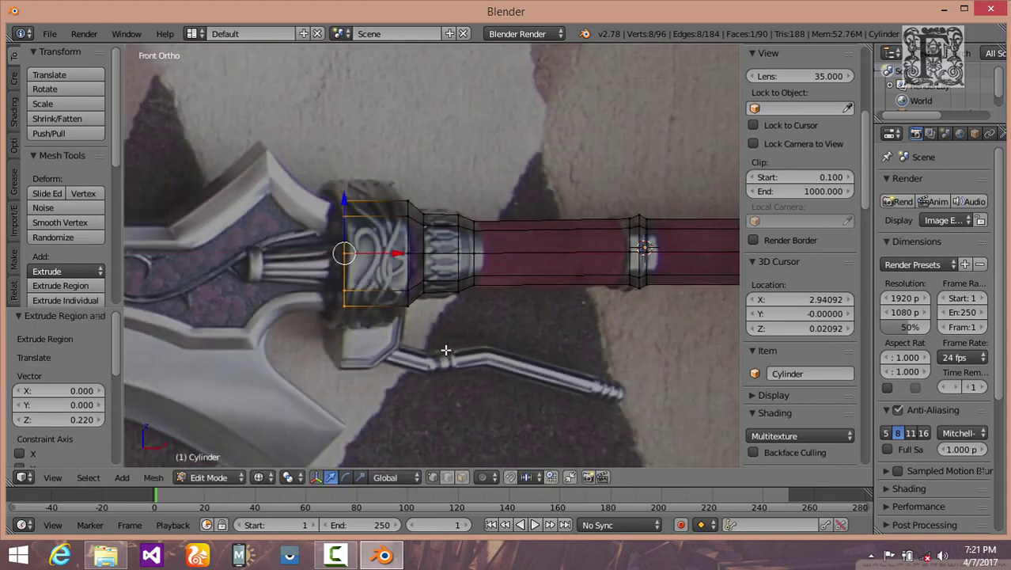
scroll(446, 349, "up", 3)
key("ctrl+z")
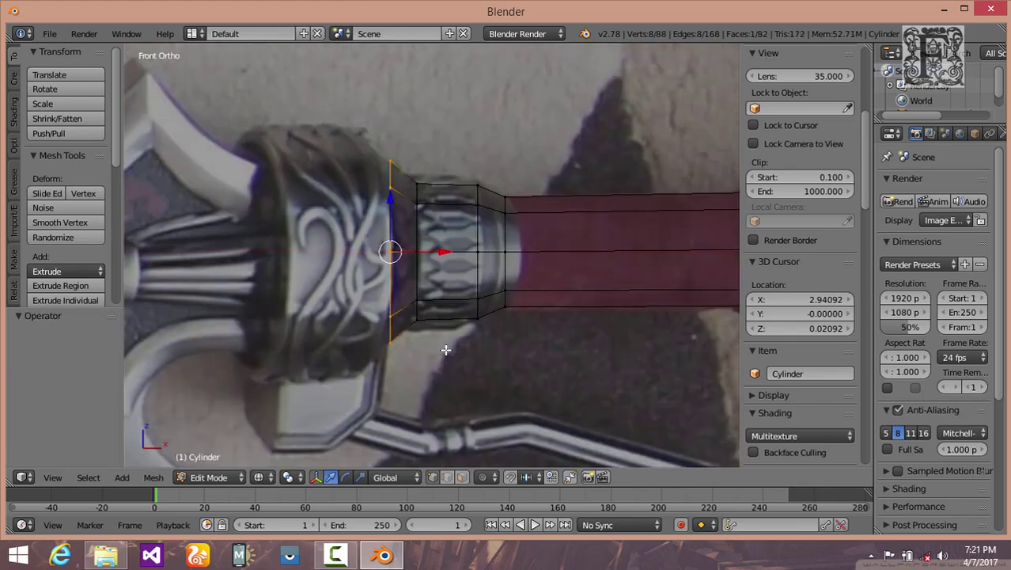
Step: Scale the flared loop to about 1.191 and shift it about -0.030 along X onto the guard
scroll(445, 350, "up", 1)
key("s")
left_click(479, 377)
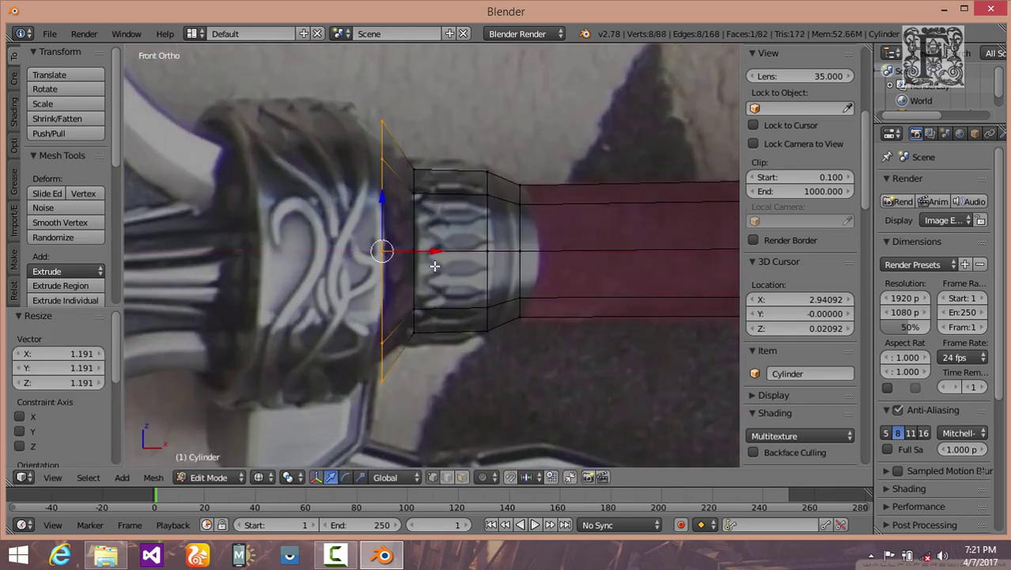
key("g")
key("x")
left_click(441, 361)
Step: Scale the flared loop to about 1.109 and shift it about -0.026 along X to fit the guard's outline
key("s")
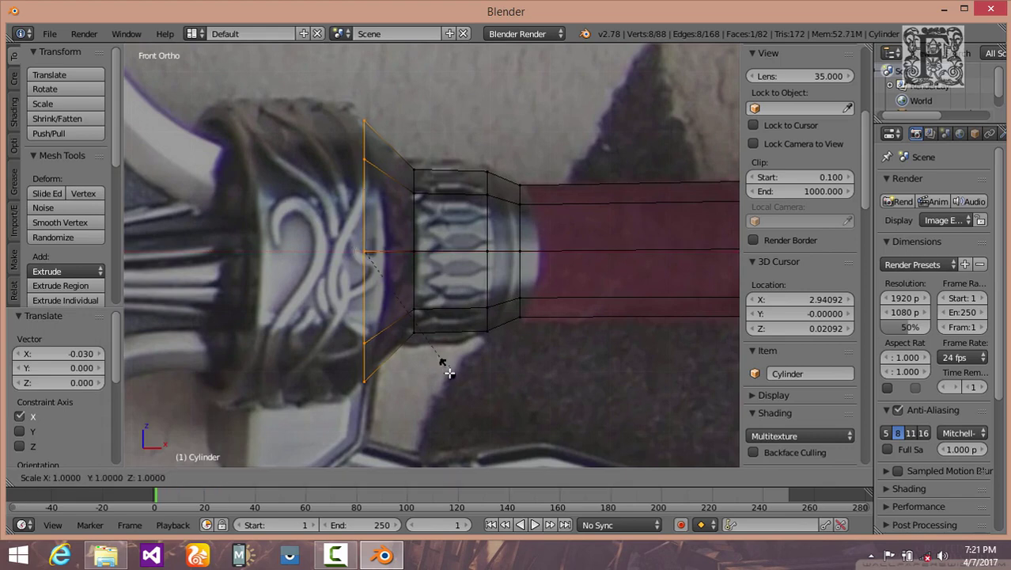
left_click(449, 376)
key("g")
key("x")
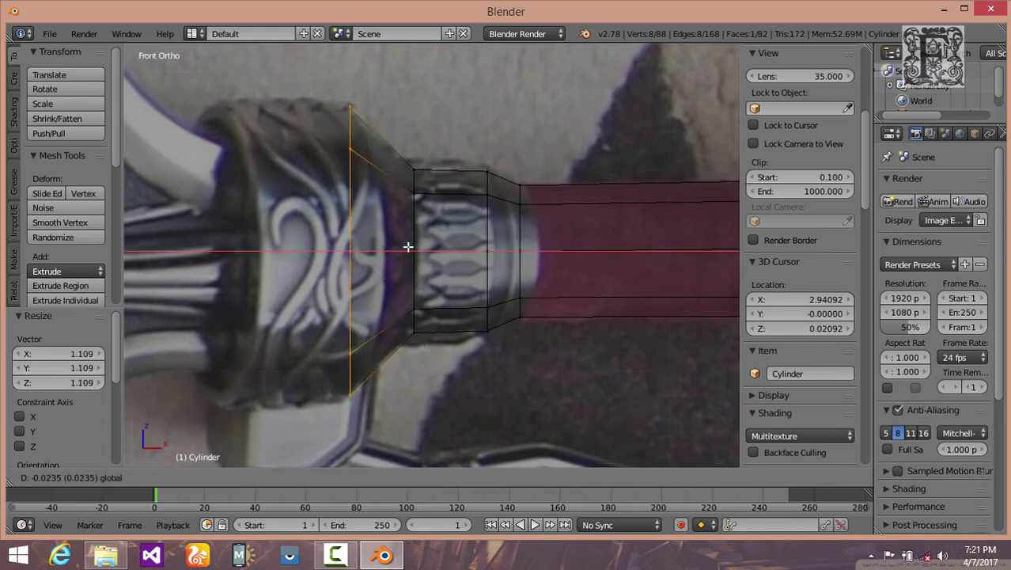
left_click(406, 249)
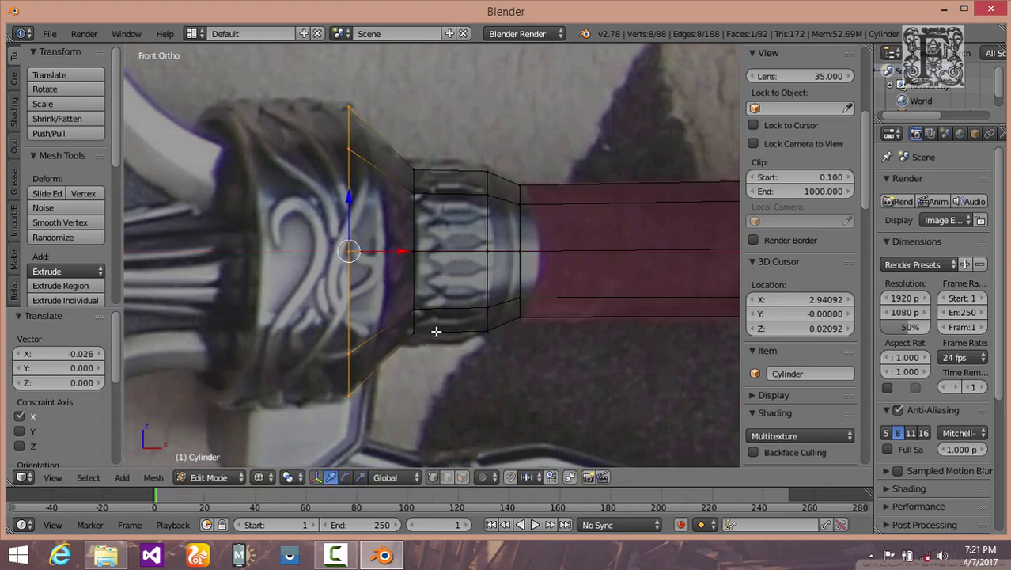
Step: Extrude the flared loop about 0.195 across the engraved guard to its blade-side edge
scroll(439, 327, "down", 1)
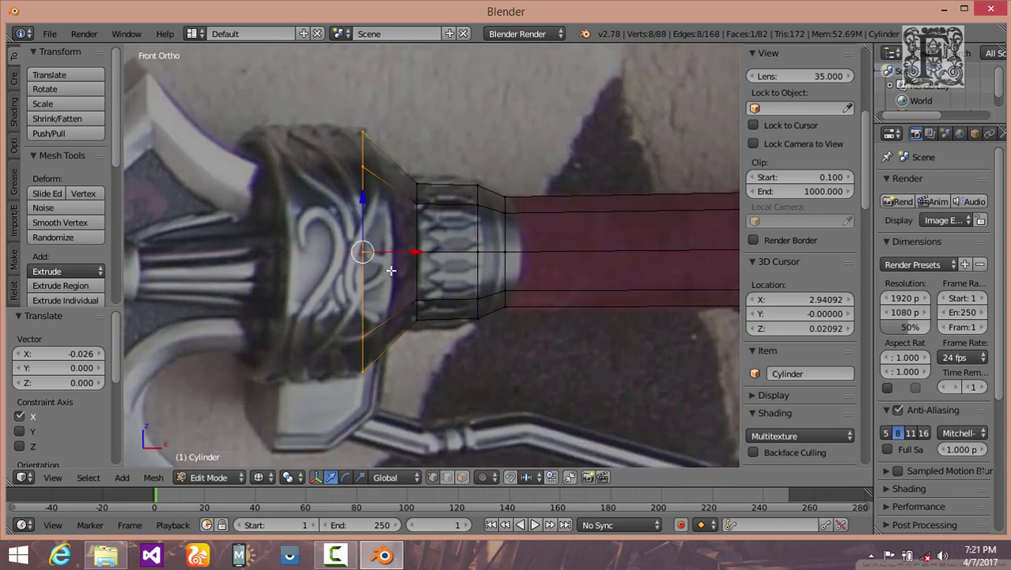
key("e")
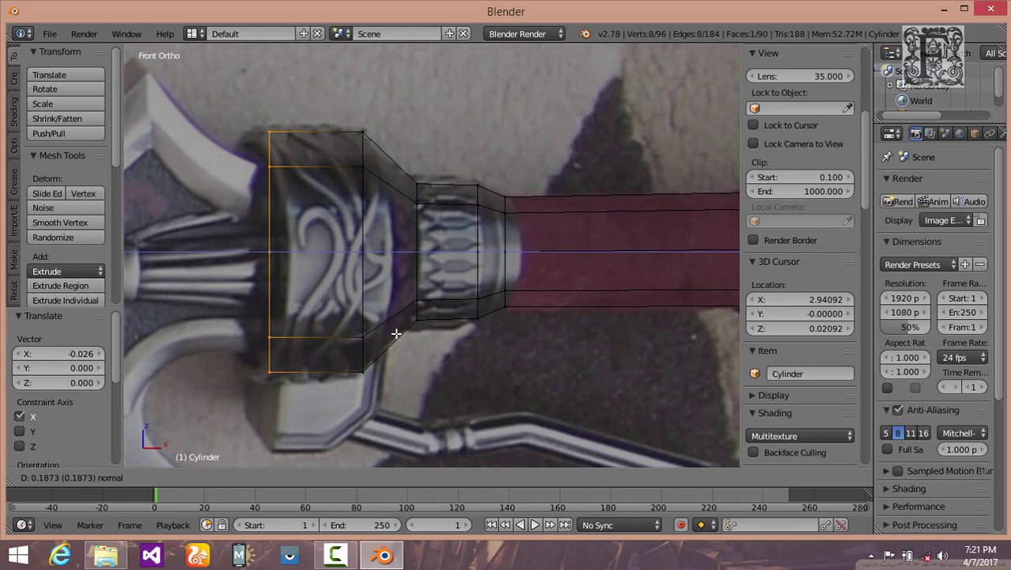
left_click(394, 333)
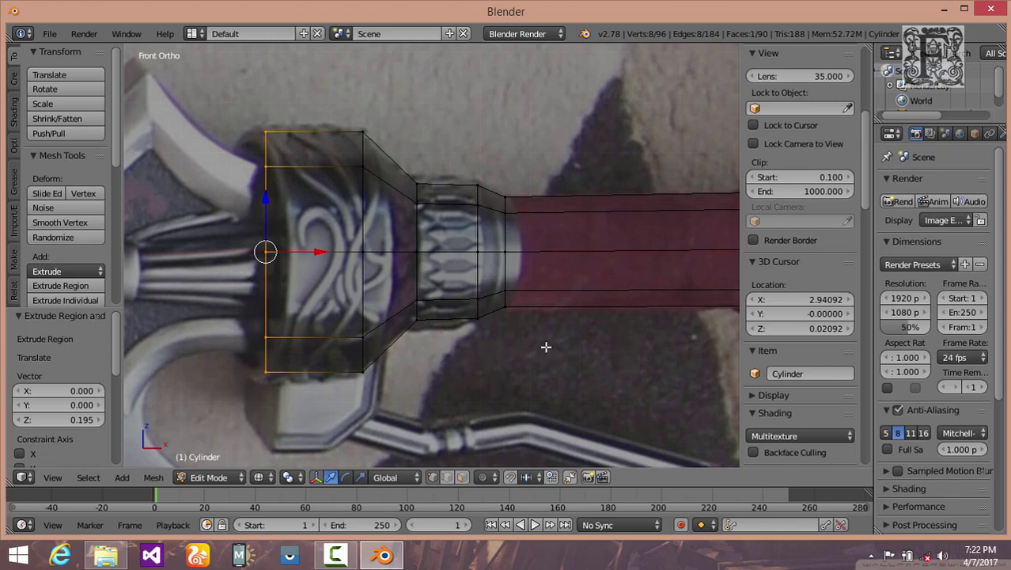
Step: Deselect all geometry, inspect the handle in solid shading from an angle, and return to the see-through front view
scroll(546, 347, "down", 3)
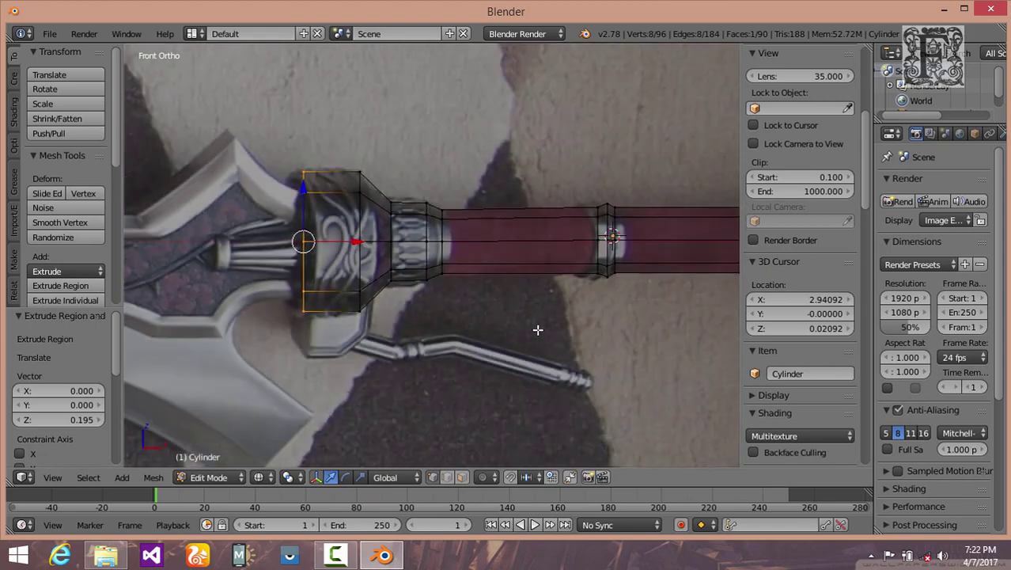
middle_click_drag(538, 329, 558, 346)
key("a")
scroll(557, 346, "up", 3)
left_click(52, 478)
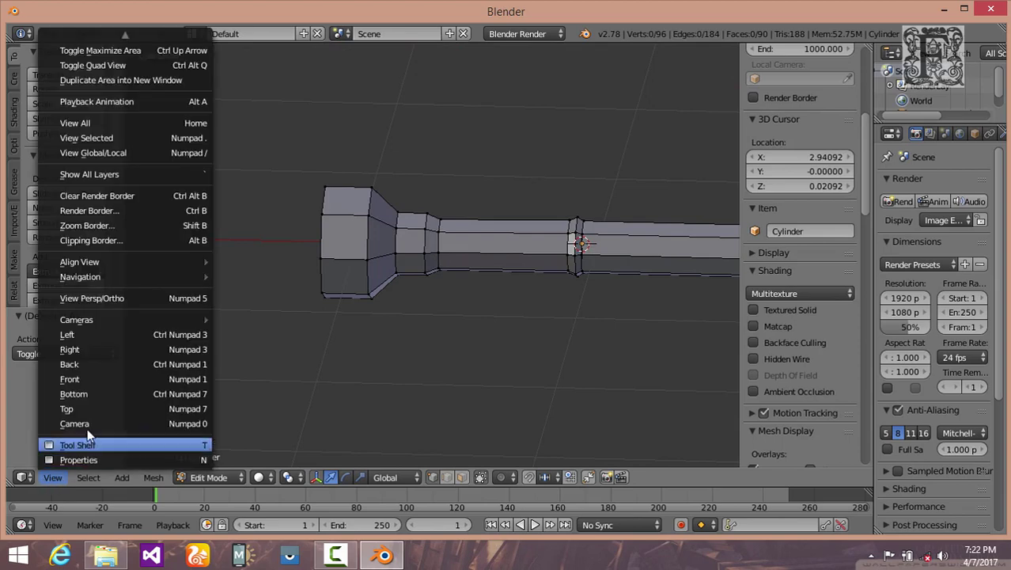
left_click(86, 376)
scroll(350, 311, "up", 2)
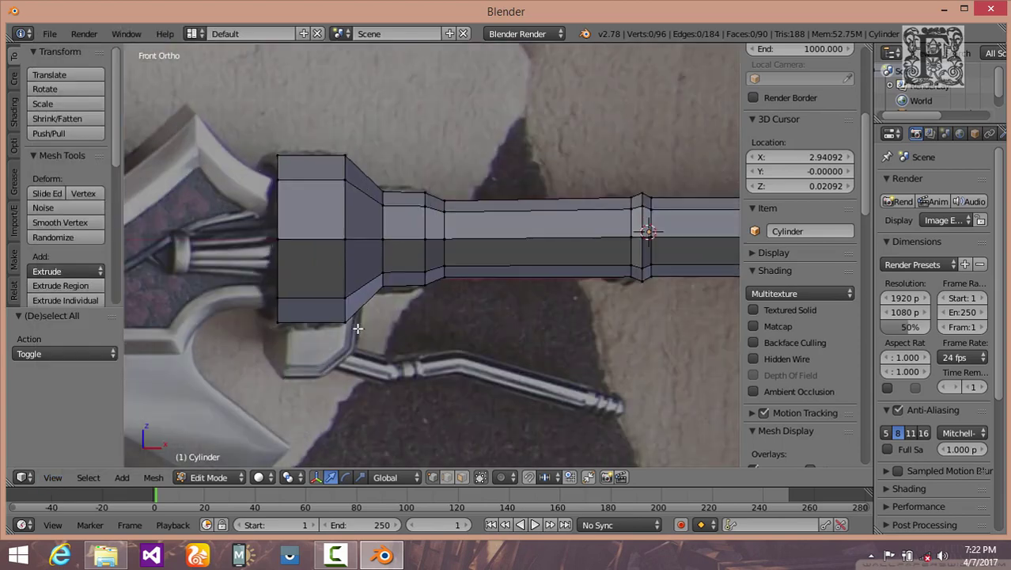
key("alt+z")
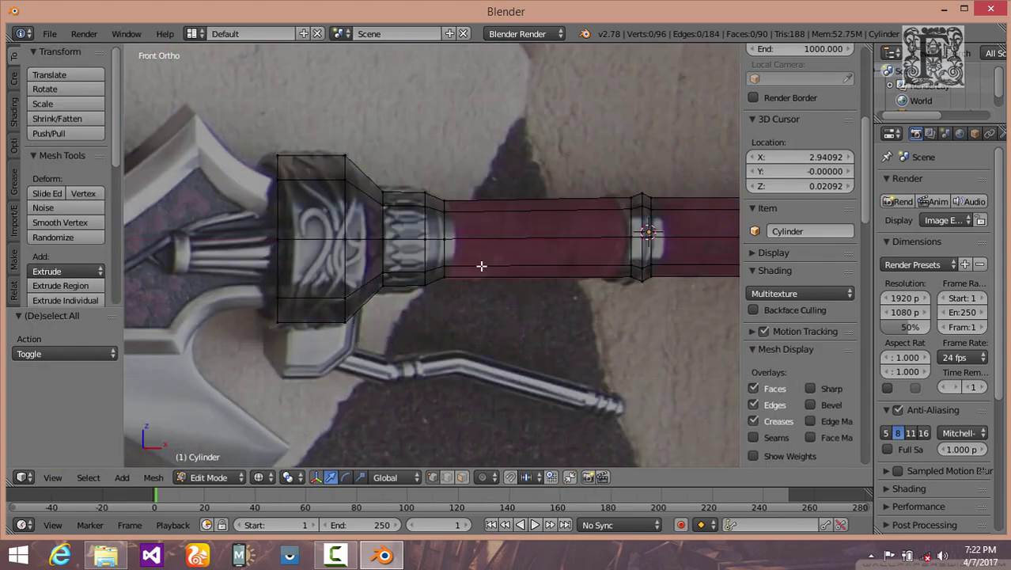
Step: Examine the bevelled block and bent rod beneath the guard in the reference, and the guard mesh from an angle
scroll(481, 267, "up", 2)
scroll(503, 310, "up", 1)
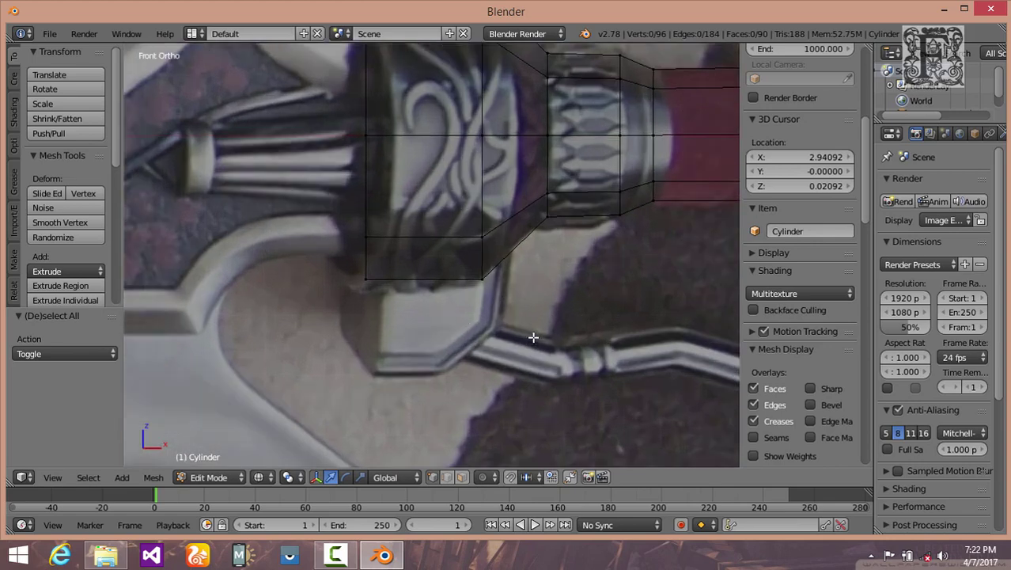
scroll(537, 312, "down", 1)
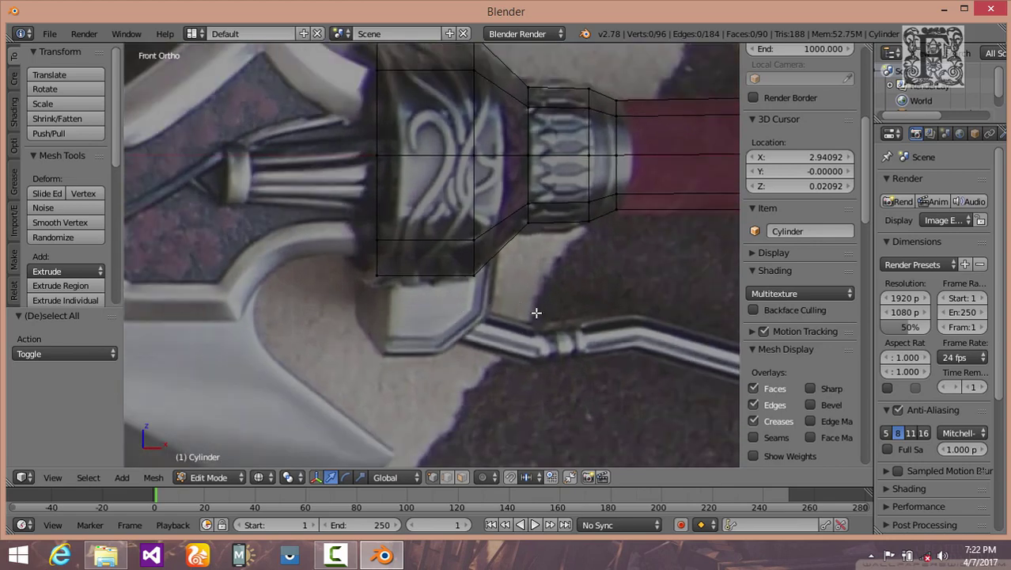
scroll(537, 311, "down", 1, "shift")
middle_click_drag(538, 311, 500, 327, "shift")
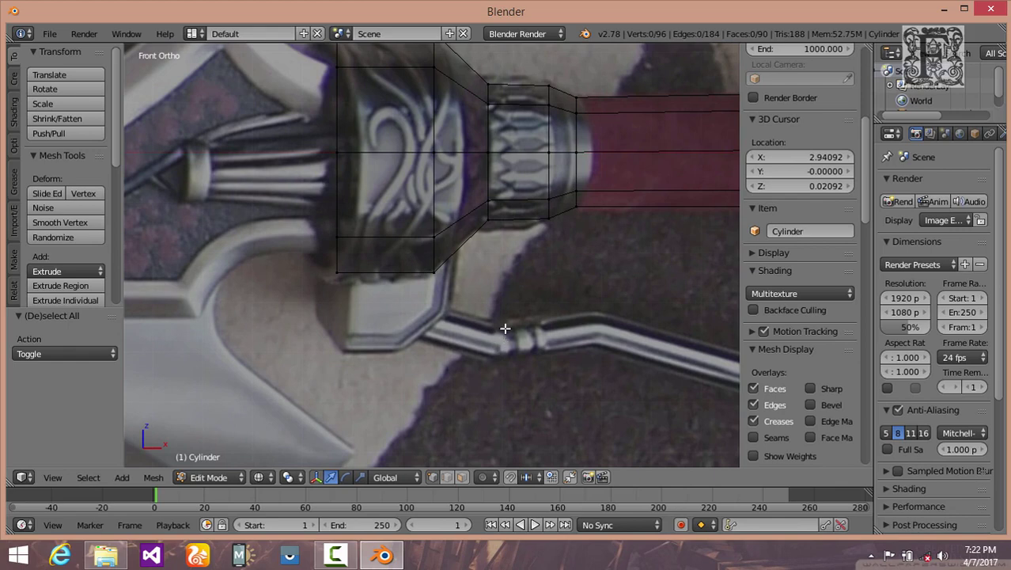
scroll(504, 319, "up", 2)
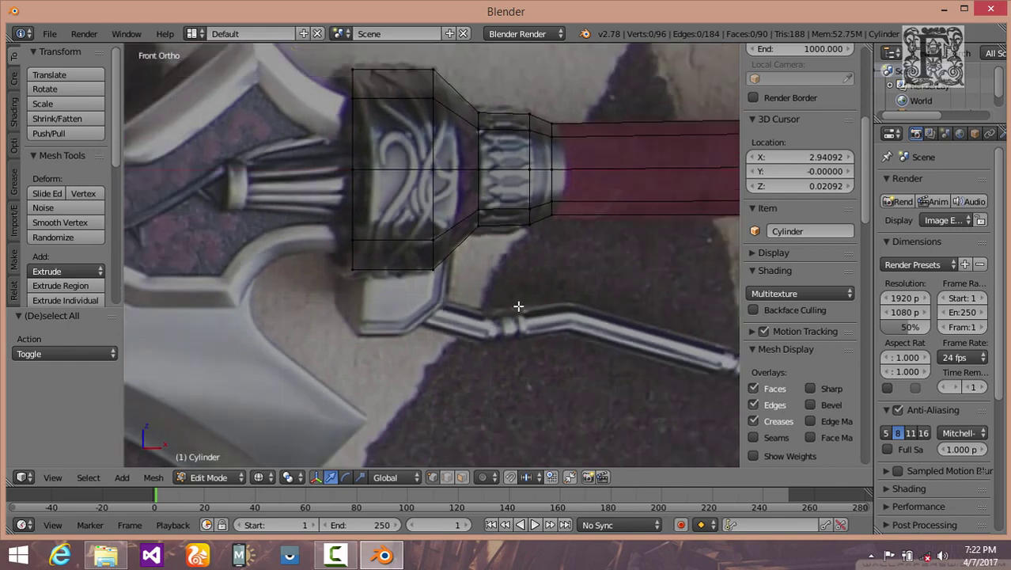
middle_click_drag(519, 305, 415, 311)
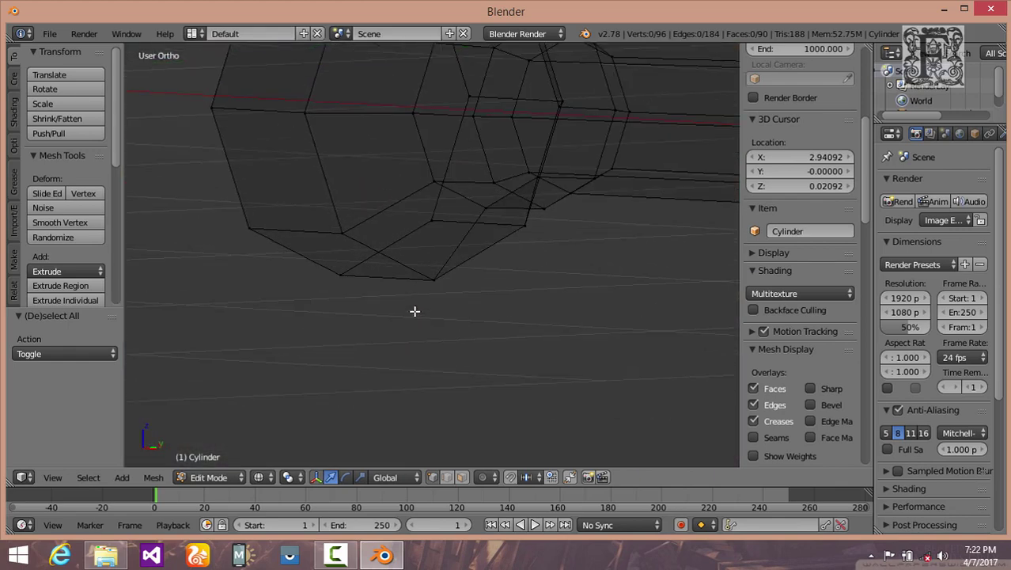
left_click(52, 477)
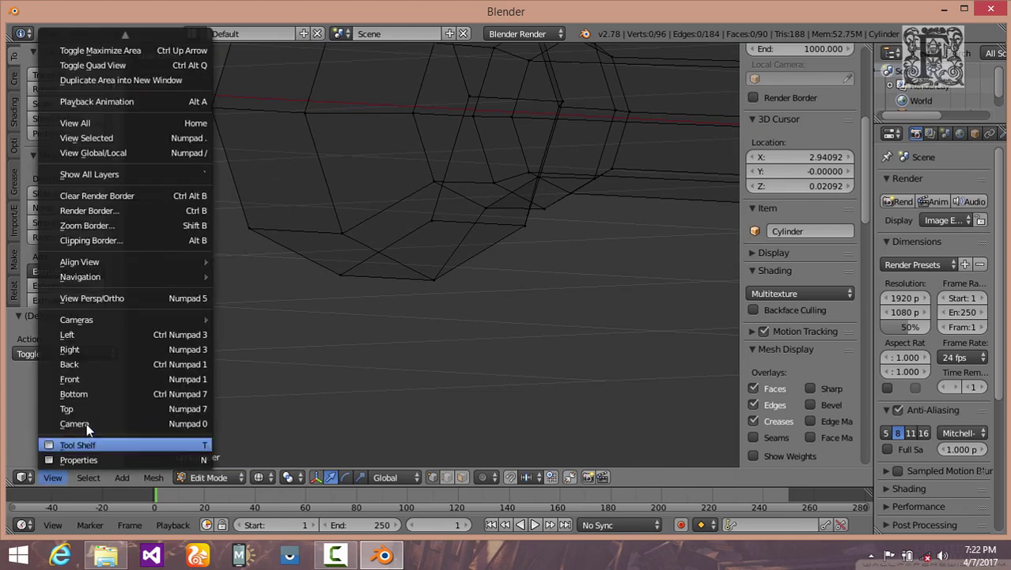
left_click(100, 379)
scroll(439, 322, "down", 3)
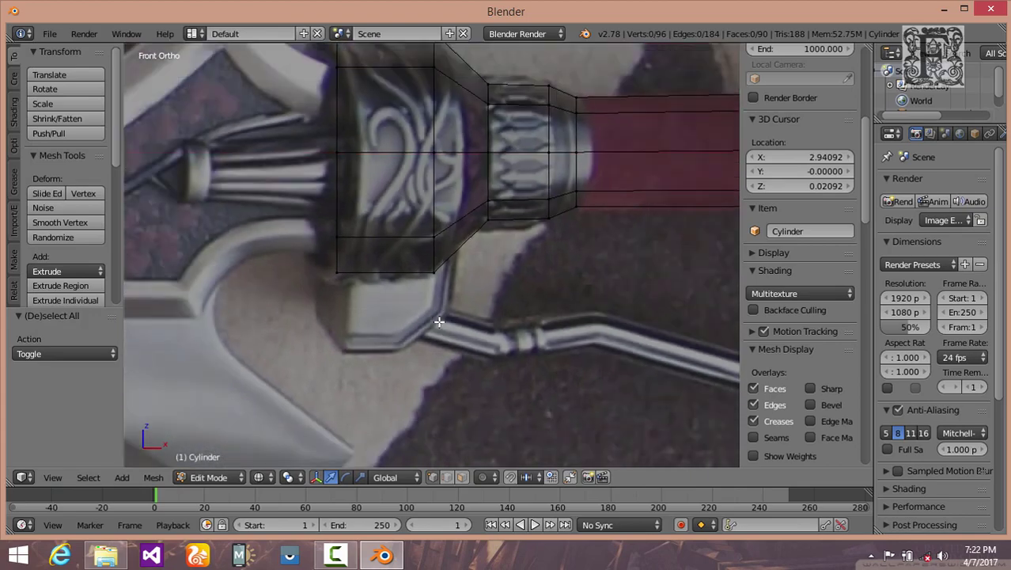
scroll(194, 459, "down", 1)
Step: Leave mesh editing of the handle cylinder by switching to Object Mode
left_click(208, 477)
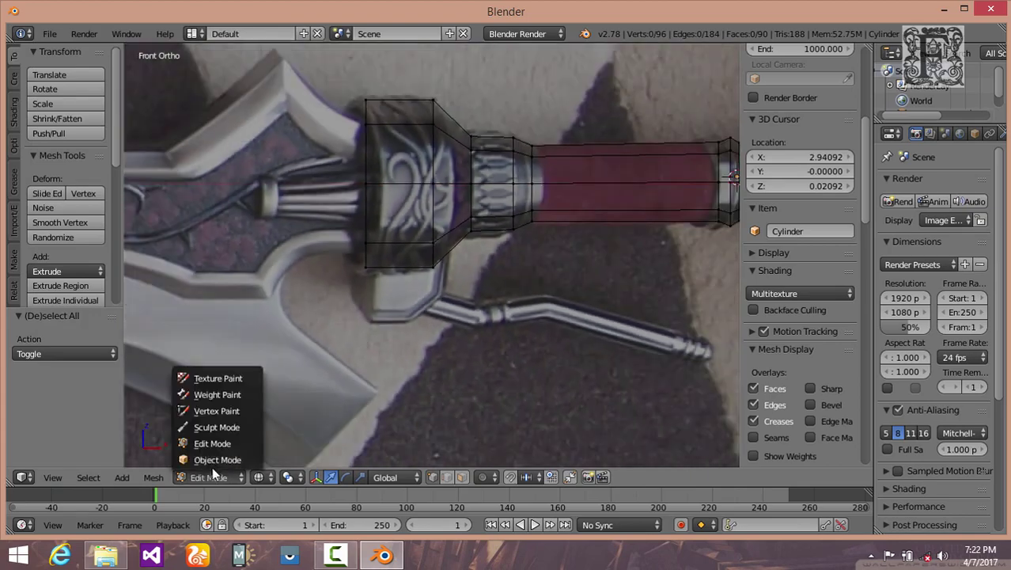
left_click(238, 457)
scroll(523, 313, "down", 1)
scroll(503, 323, "up", 5)
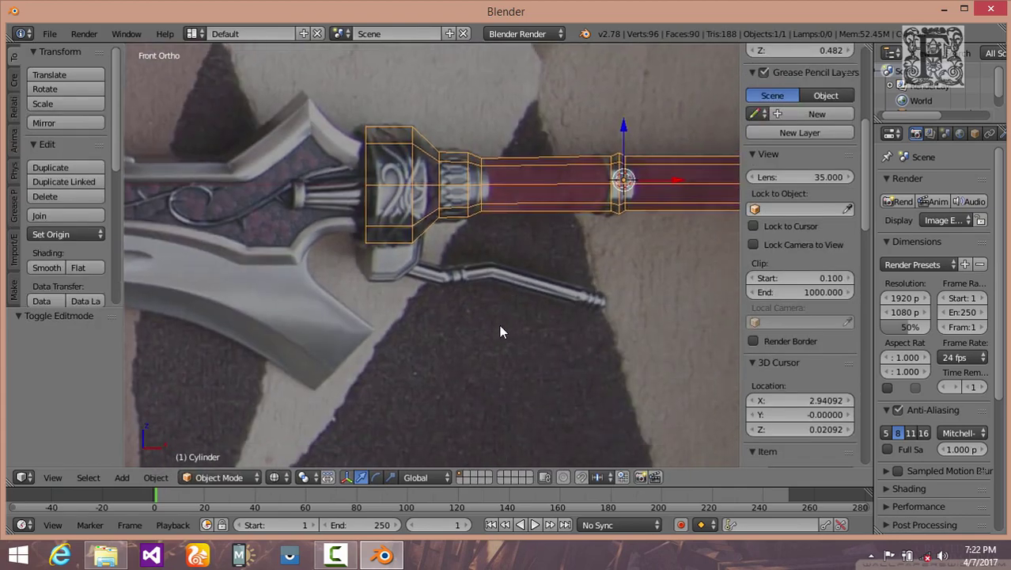
Step: Place the 3D cursor on the bevelled block beneath the guard in the reference and add a cube there
left_click(323, 258)
middle_click_drag(371, 312, 458, 346, "shift")
left_click(117, 478)
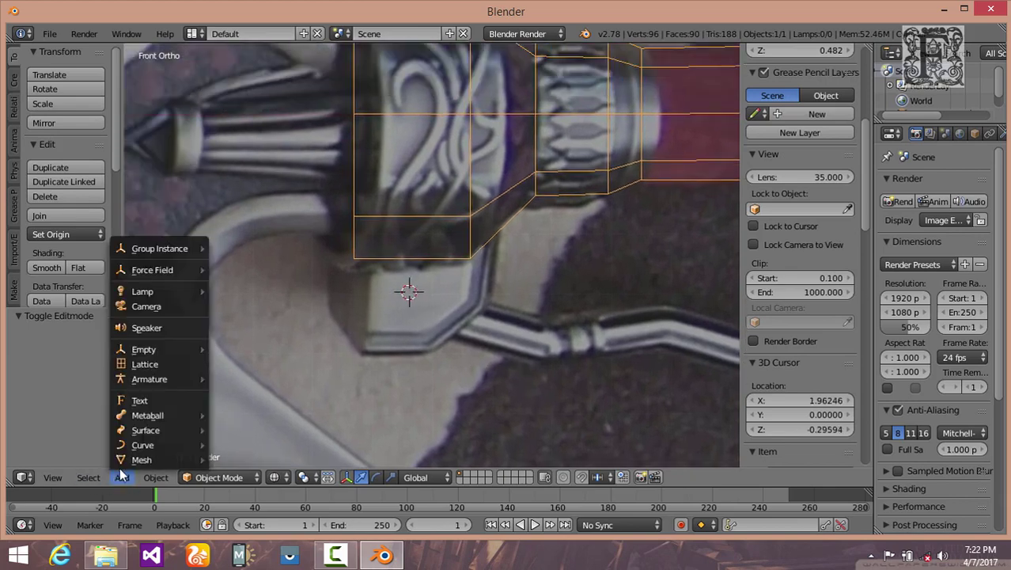
mouse_move(143, 459)
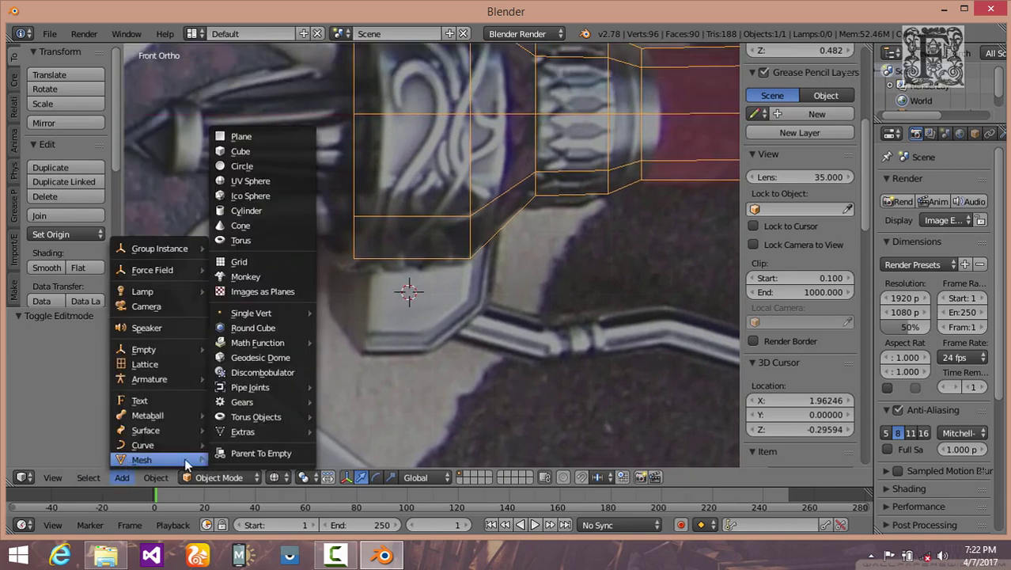
left_click(257, 153)
scroll(536, 327, "down", 6)
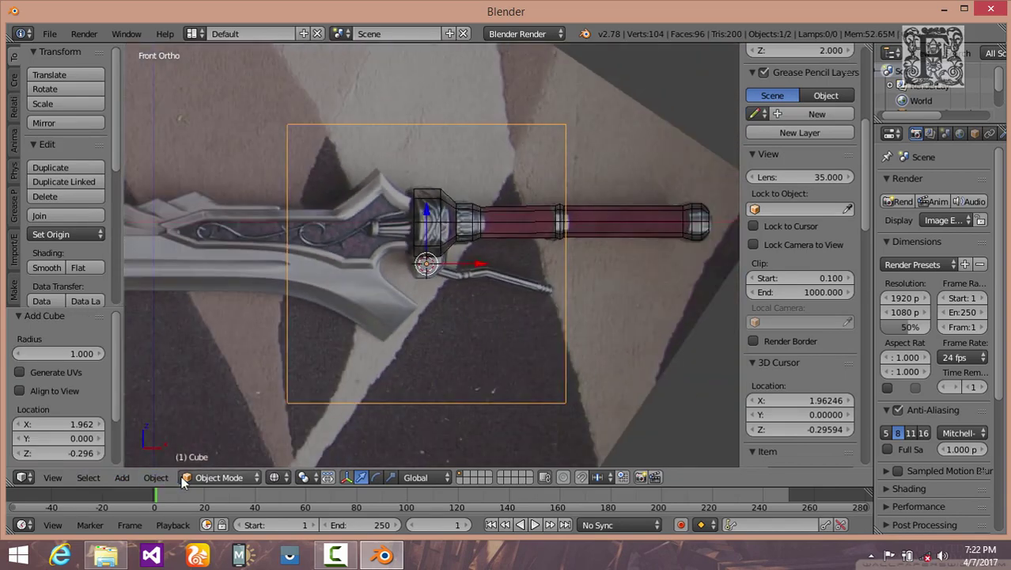
Step: In Edit Mode, scale the cube's mesh to about 0.067 and raise it slightly so it overlaps the guard's underside
left_click(182, 476)
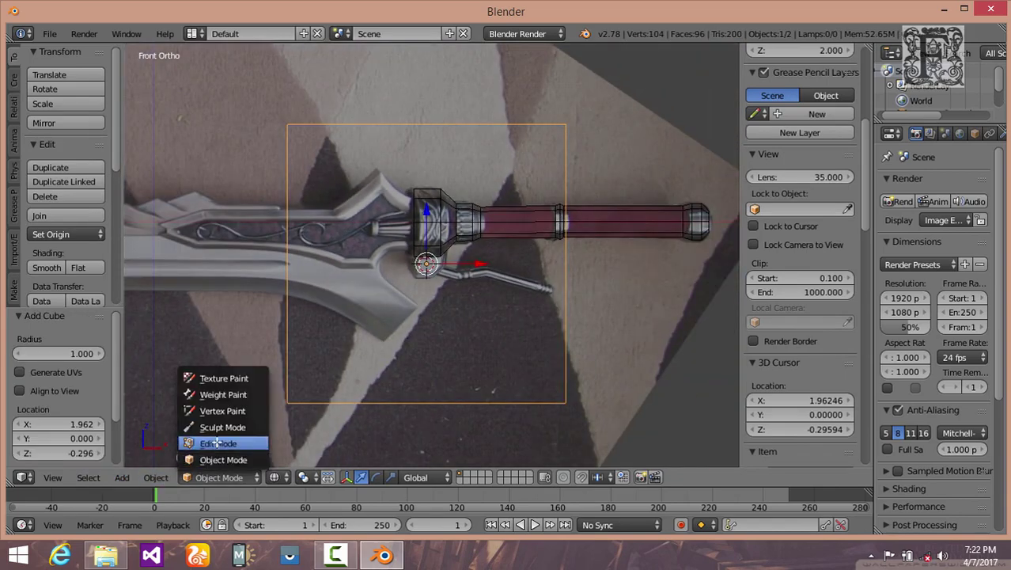
left_click(226, 442)
key("s")
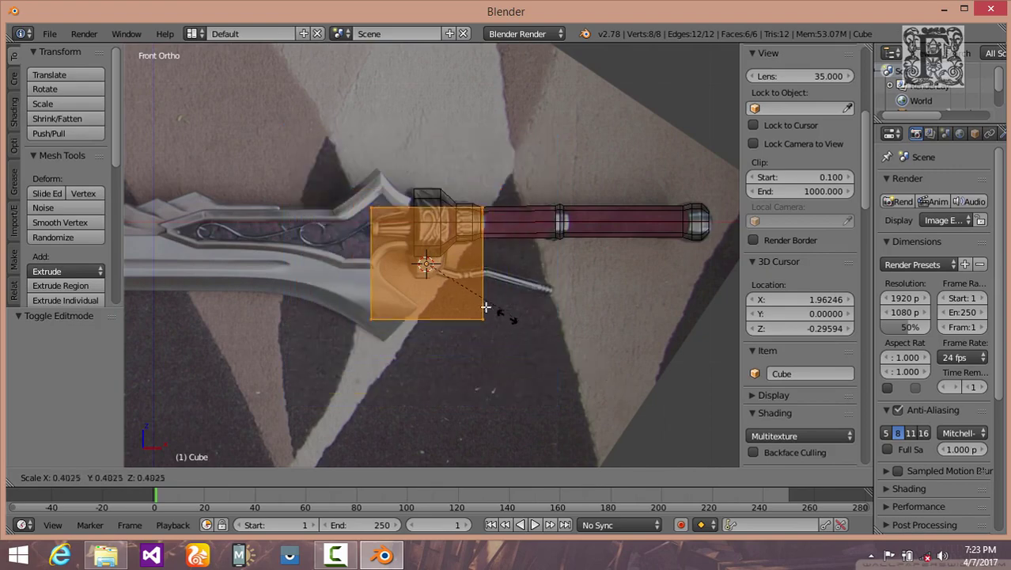
left_click(430, 278)
scroll(432, 279, "up", 7)
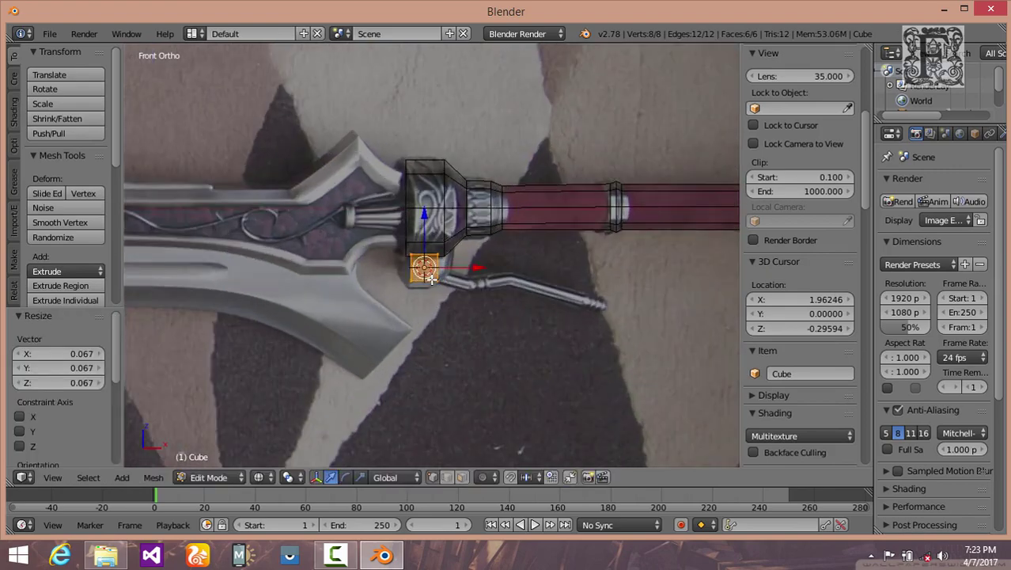
scroll(432, 278, "up", 2)
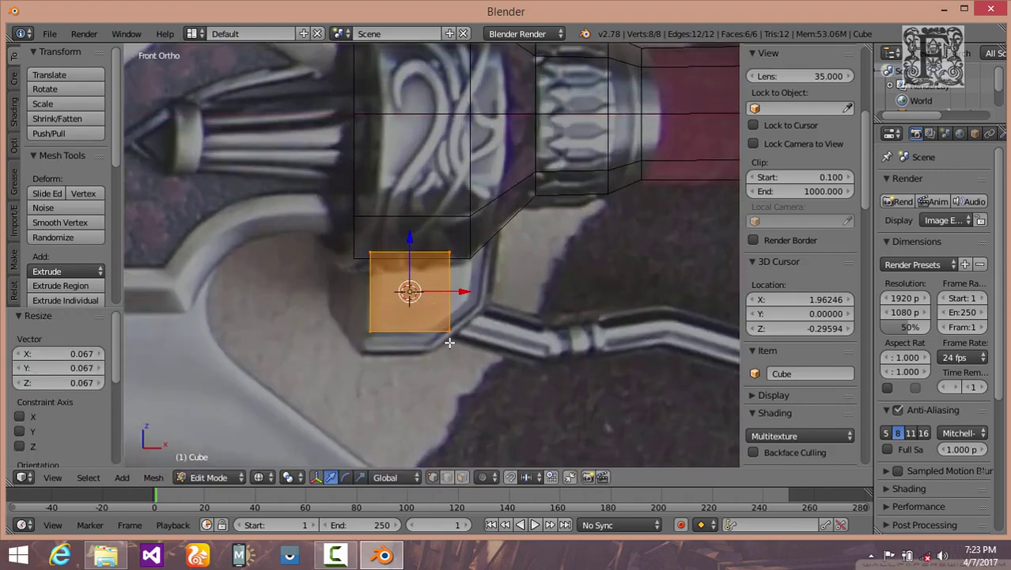
scroll(468, 339, "up", 5)
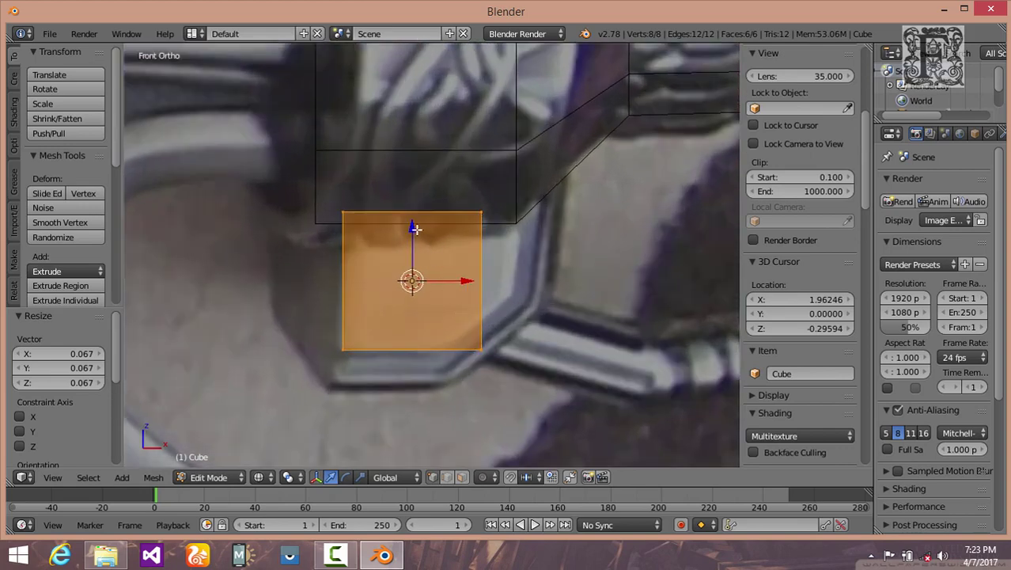
mouse_move(413, 221)
left_mouse_down()
mouse_move(413, 206)
mouse_move(425, 216)
left_mouse_up()
Step: Move the small cube's handle-side face about 0.029 along X towards the blade
key("a")
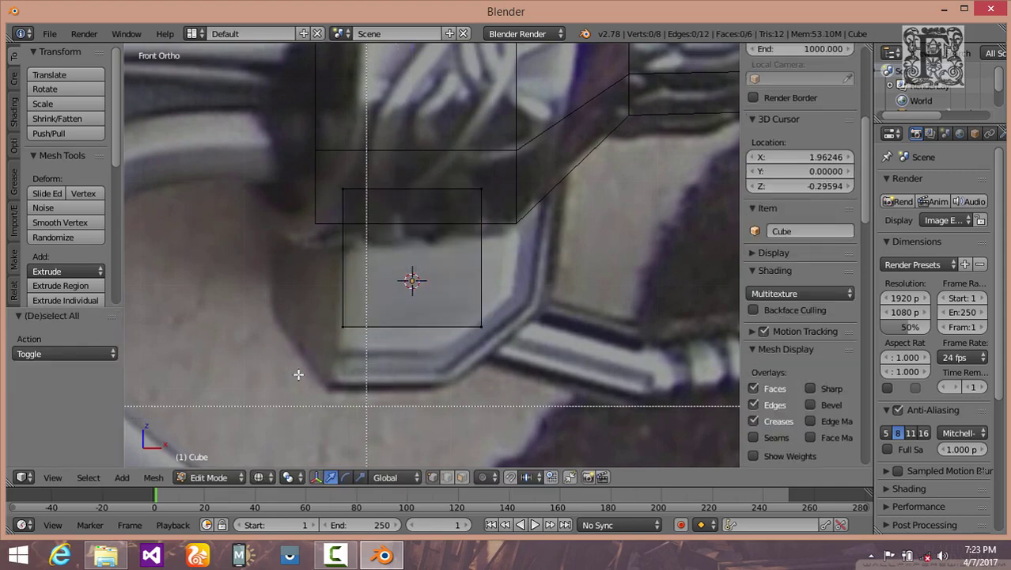
key("b")
left_click_drag(440, 159, 526, 398)
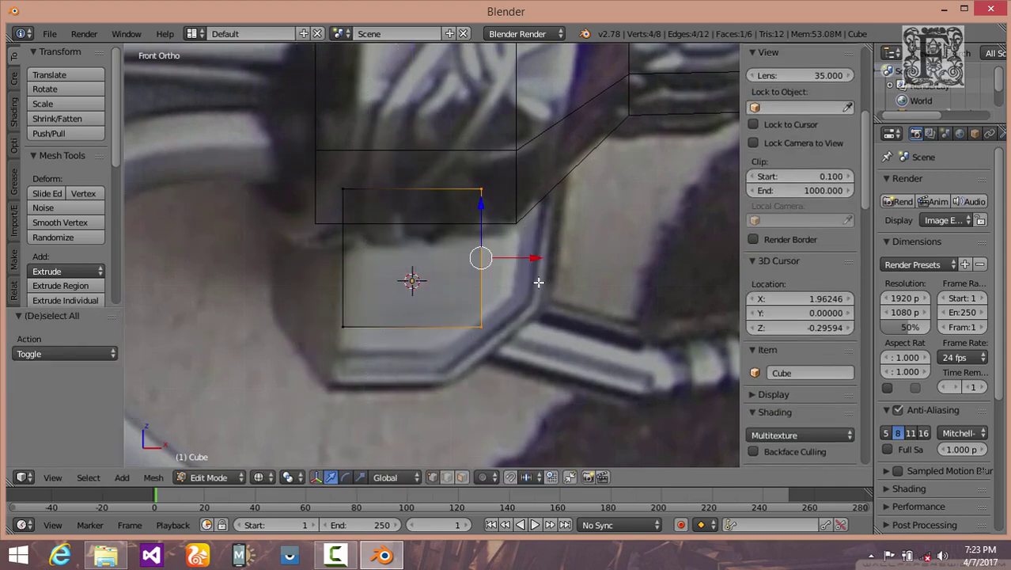
left_click_drag(517, 259, 501, 260)
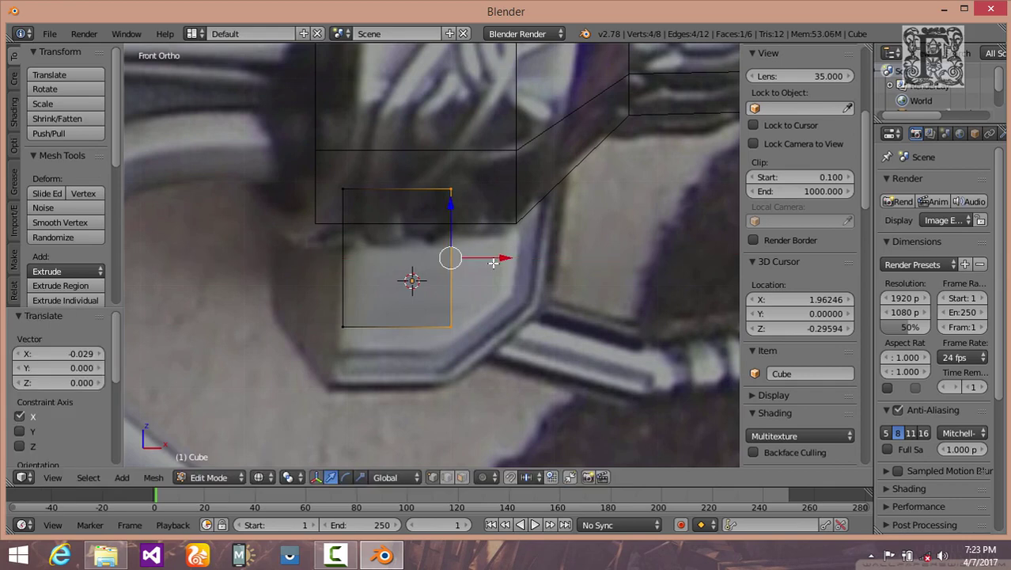
Step: Lower the cube's bottom face about 0.052 along Z to the block's lower edge in the reference
key("a")
key("b")
left_click_drag(300, 302, 542, 366)
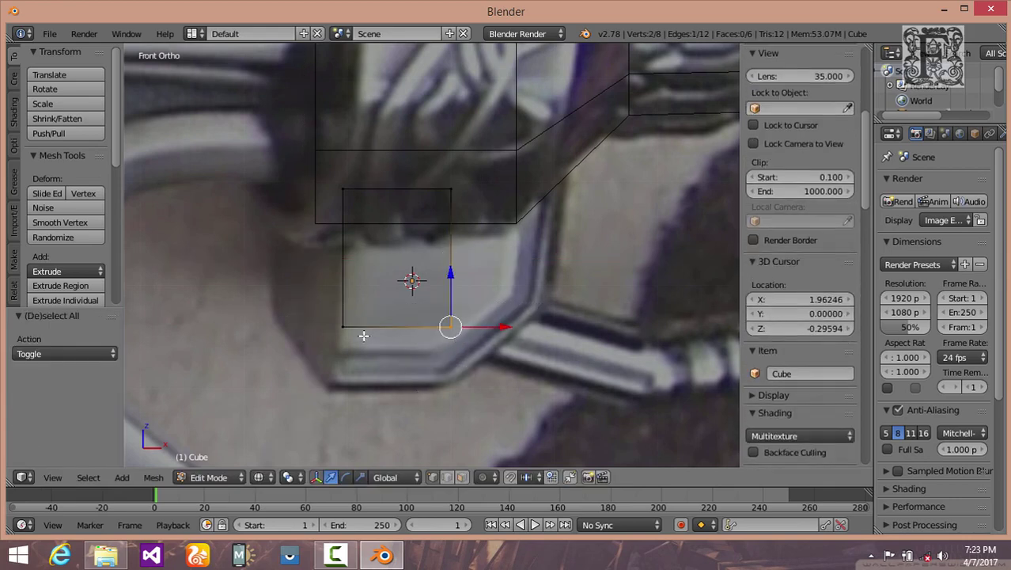
key("b")
left_click_drag(323, 303, 528, 411)
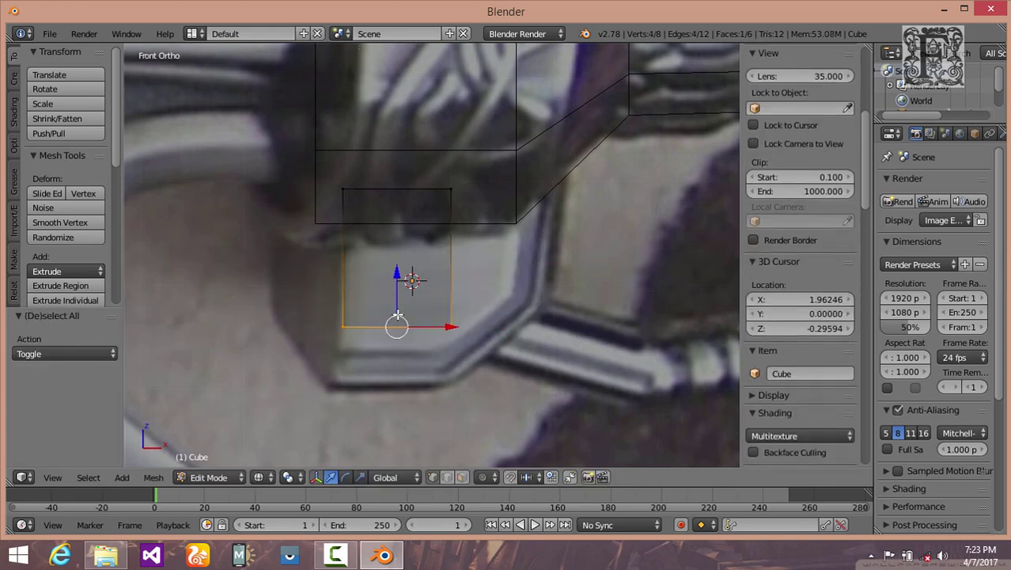
key("g")
key("z")
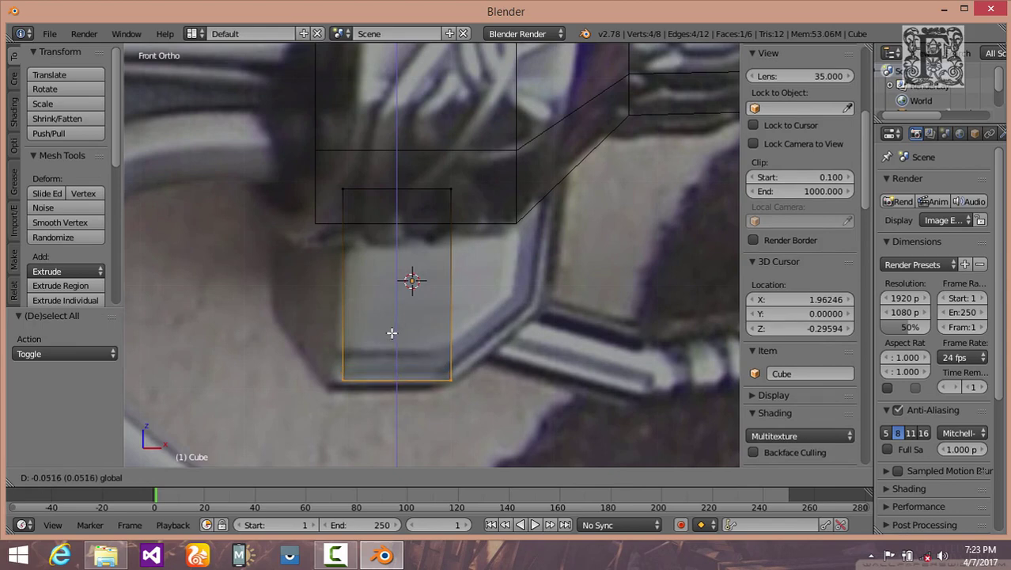
left_click(391, 333)
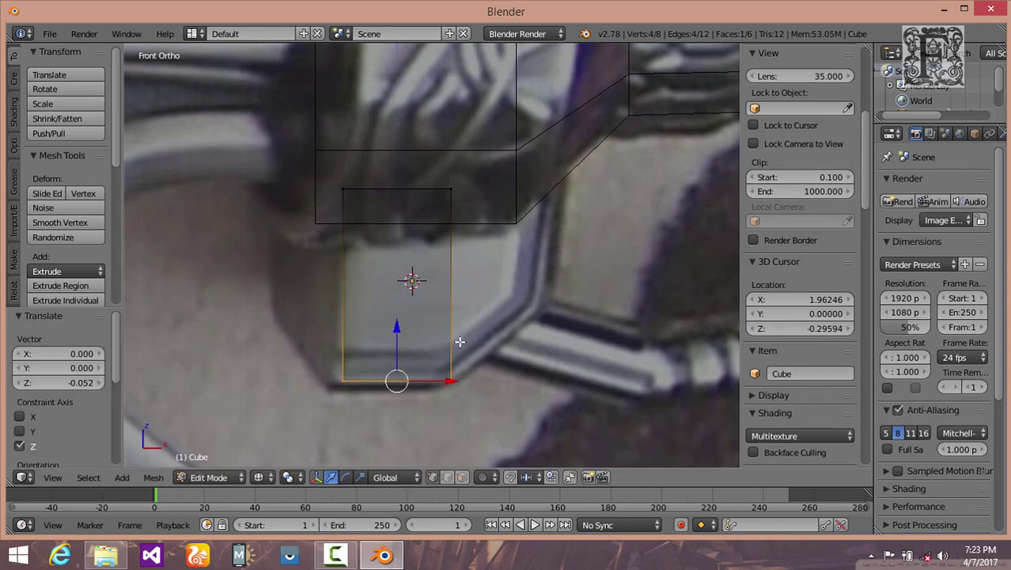
Step: Extrude the cube's handle-side face about 0.081 out to the block's outer edge in the reference
key("a")
left_click_drag(426, 163, 489, 425)
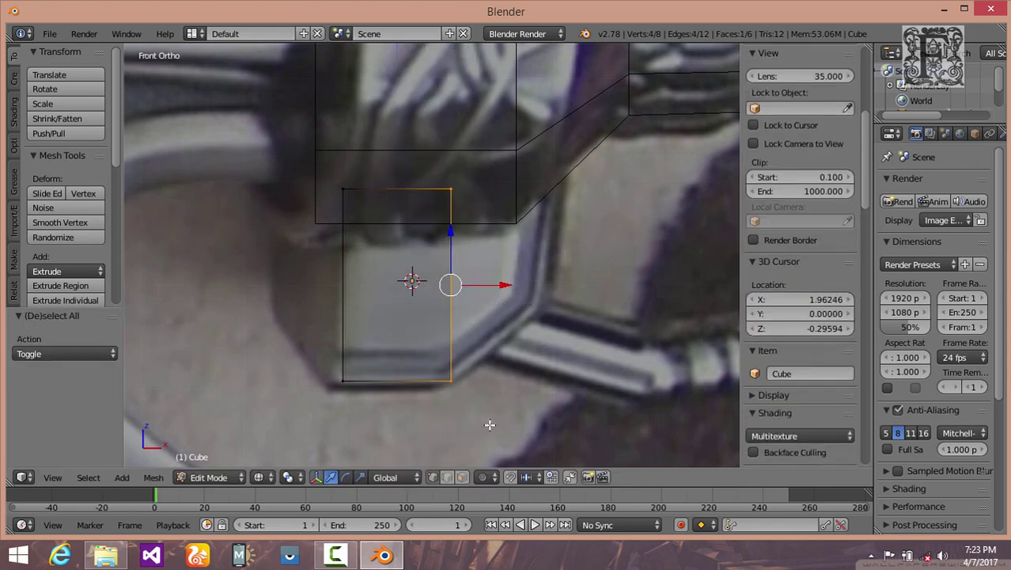
key("e")
left_click(582, 421)
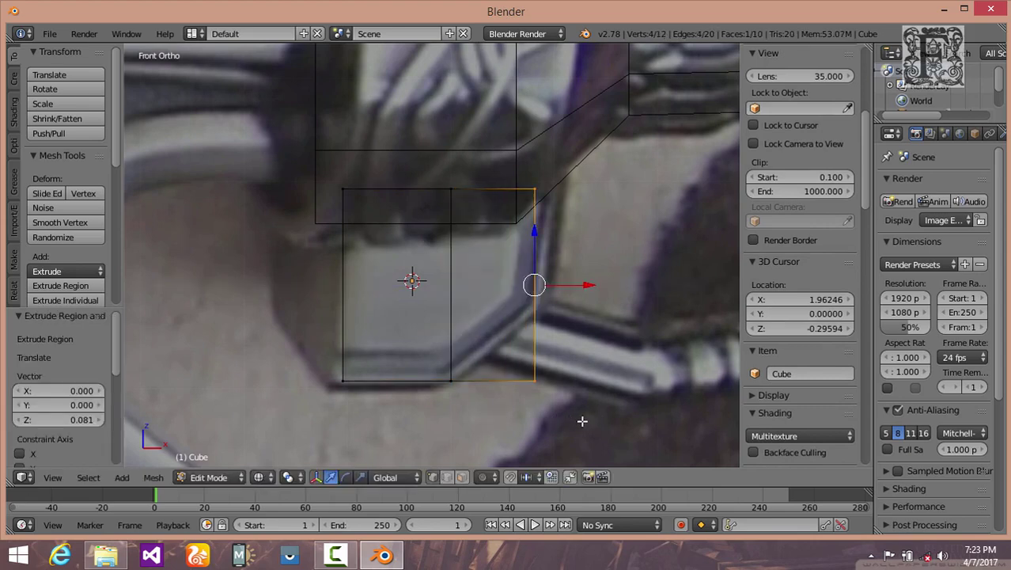
Step: Raise the extruded section's outer lower edge about 0.071 along Z to form the block's bevelled corner
key("a")
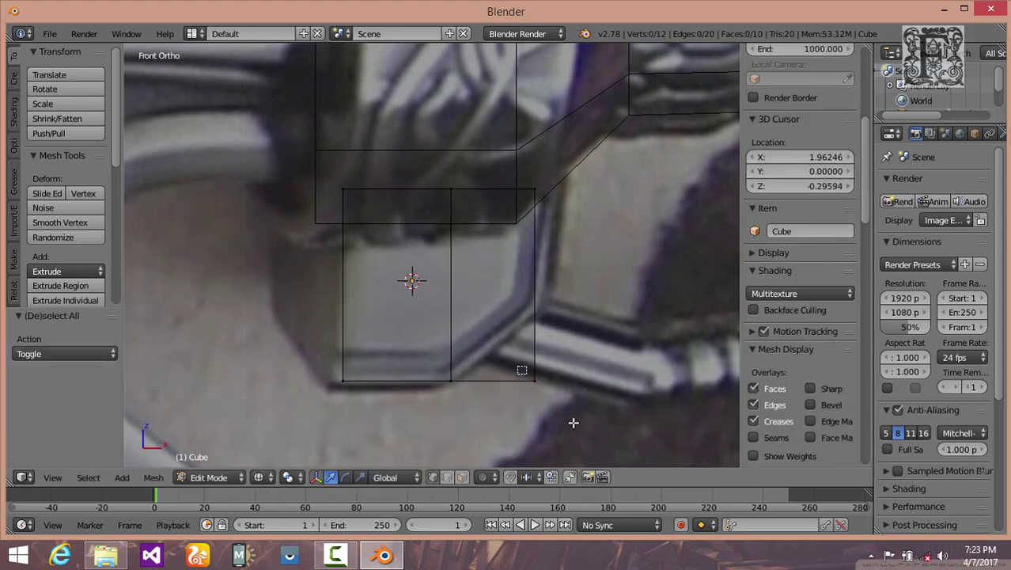
right_click(537, 379)
key("g")
key("z")
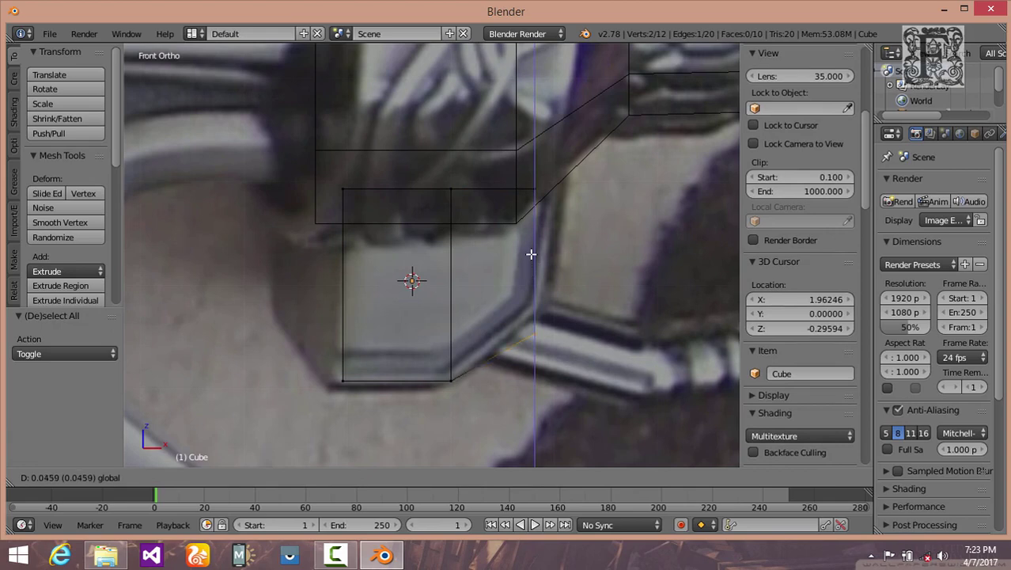
left_click(531, 248)
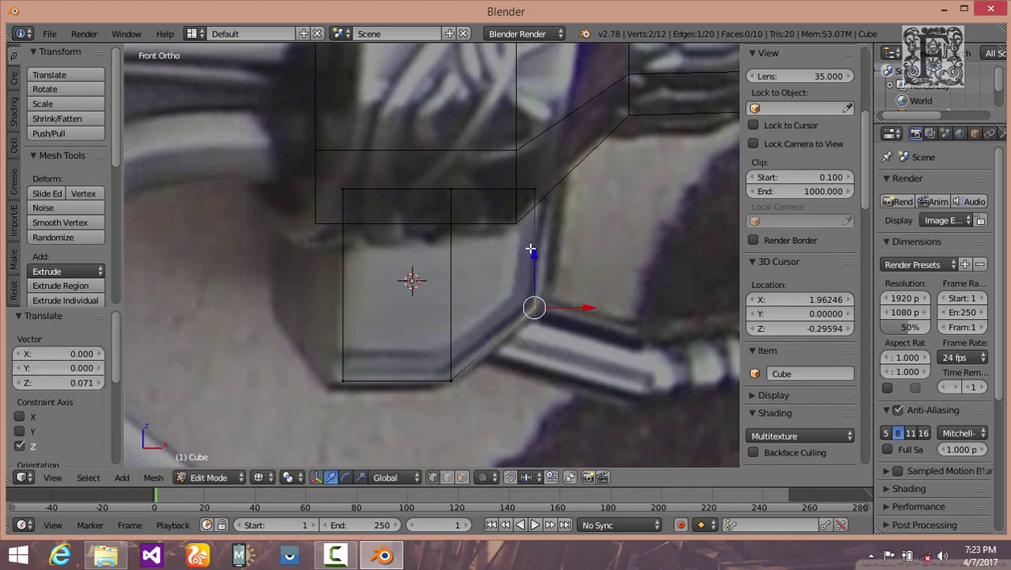
Step: Switch the block to Object Mode and inspect its join with the guard in solid shading from an angle
scroll(553, 304, "down", 1)
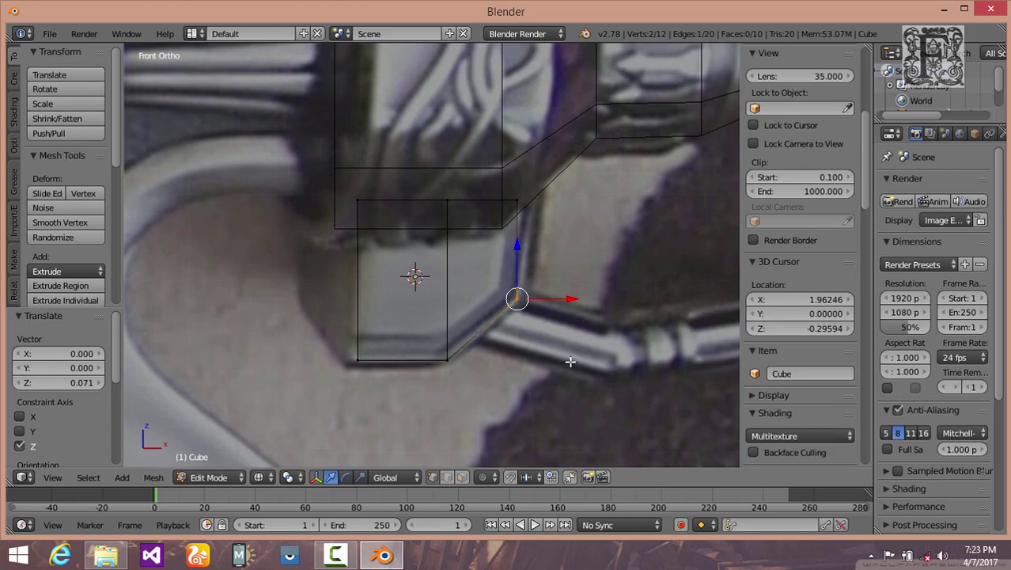
middle_click_drag(559, 358, 488, 354, "shift")
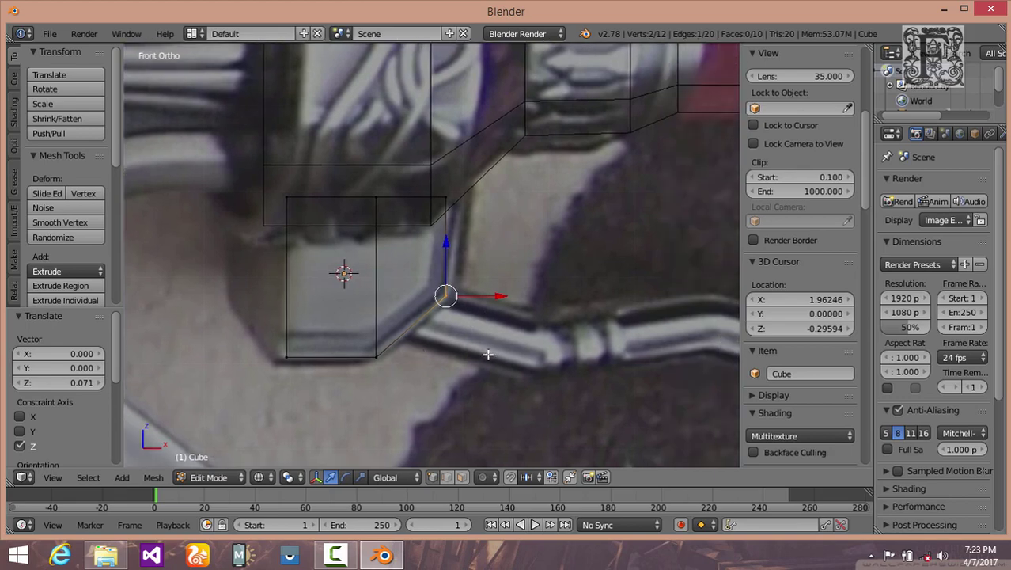
left_click(212, 477)
left_click(229, 464)
scroll(584, 370, "down", 1)
mouse_move(584, 369)
middle_mouse_down()
mouse_move(574, 361)
mouse_move(587, 332)
mouse_move(455, 326)
mouse_move(420, 313)
middle_mouse_up()
key("z")
scroll(419, 313, "up", 2)
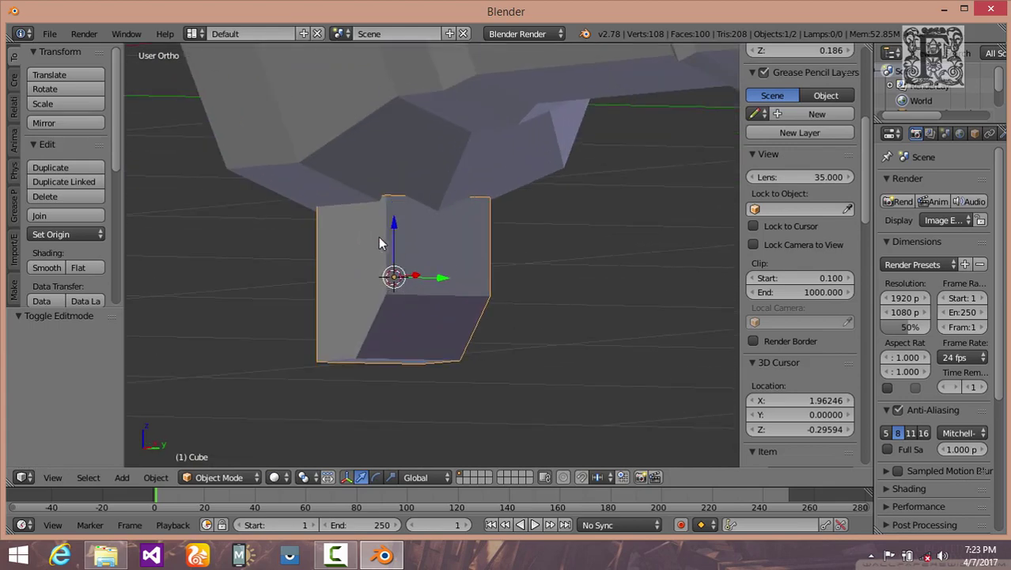
Step: Edit the block's mesh in wireframe and raise all its top vertices about 0.039 along Z into the guard
left_click(209, 477)
left_click(213, 443)
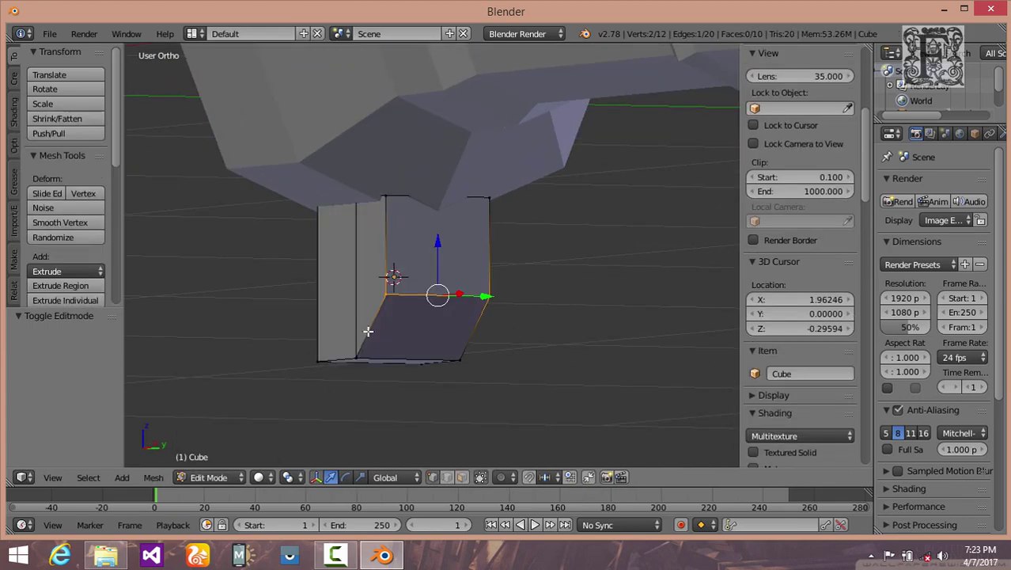
key("z")
mouse_move(462, 222)
middle_mouse_down()
mouse_move(492, 255)
mouse_move(449, 226)
middle_mouse_up()
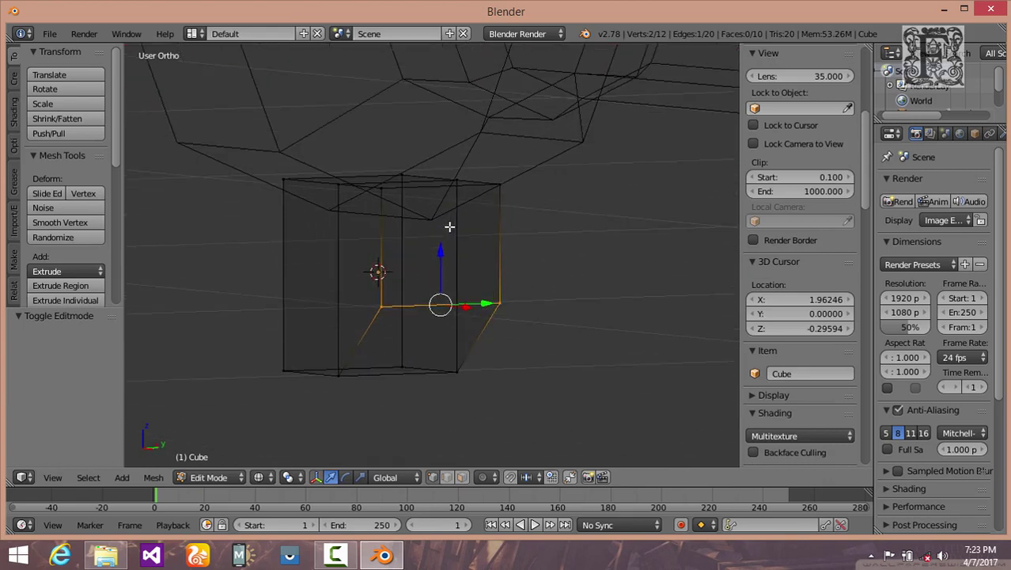
key("a")
key("b")
left_click_drag(263, 143, 485, 227)
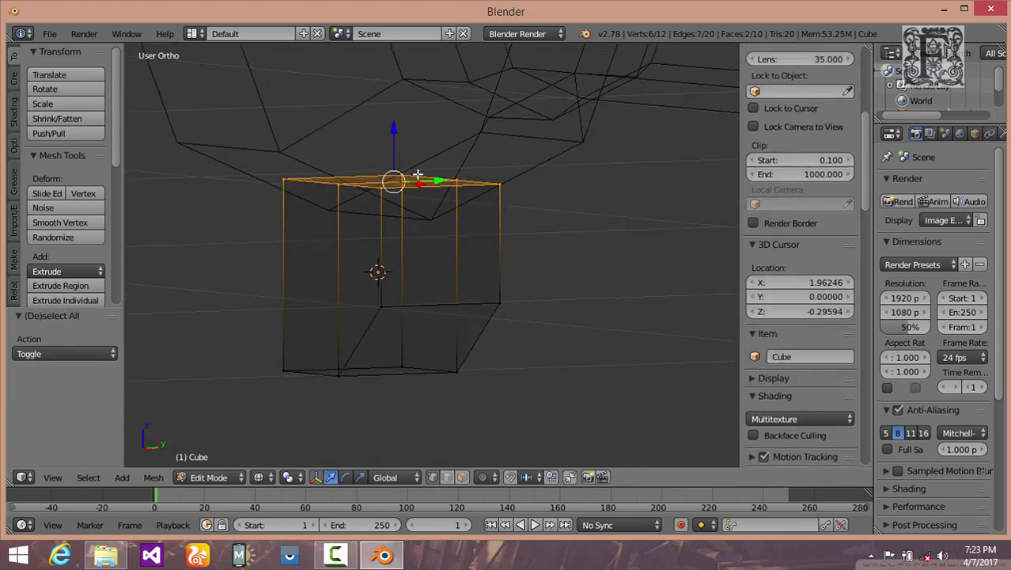
left_click_drag(395, 126, 391, 87)
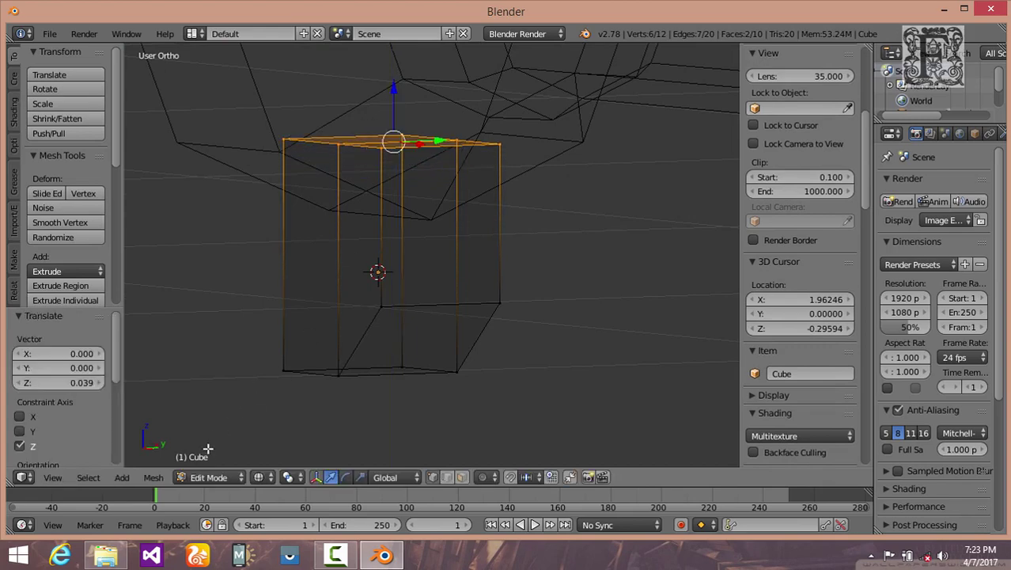
Step: Leave mesh editing of the block and check how it meets the guard in solid shading from the side
left_click(209, 477)
scroll(357, 340, "down", 2)
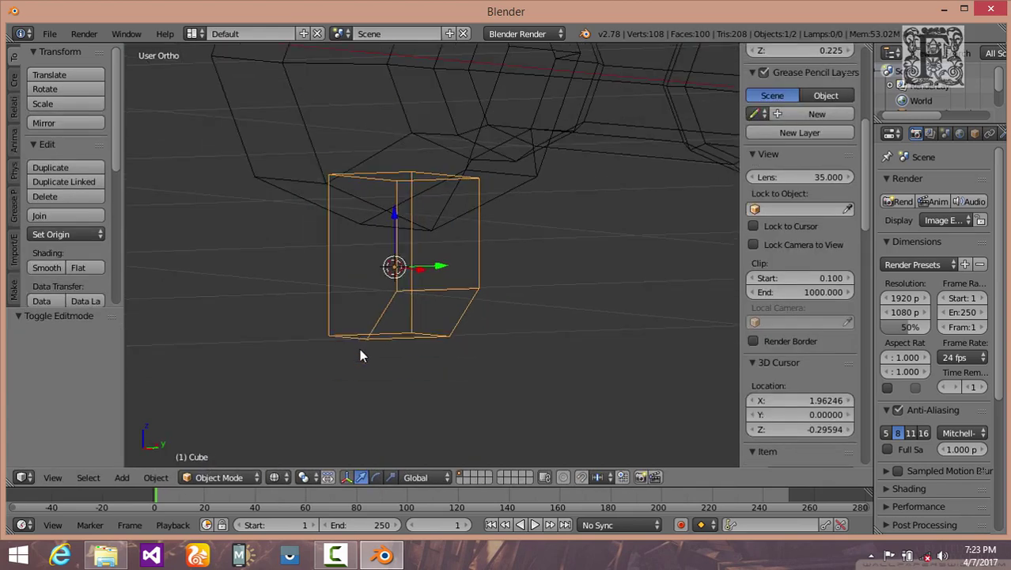
key("z")
scroll(419, 307, "down", 2)
mouse_move(401, 309)
middle_mouse_down()
mouse_move(497, 307)
mouse_move(483, 283)
middle_mouse_up()
left_click(220, 477)
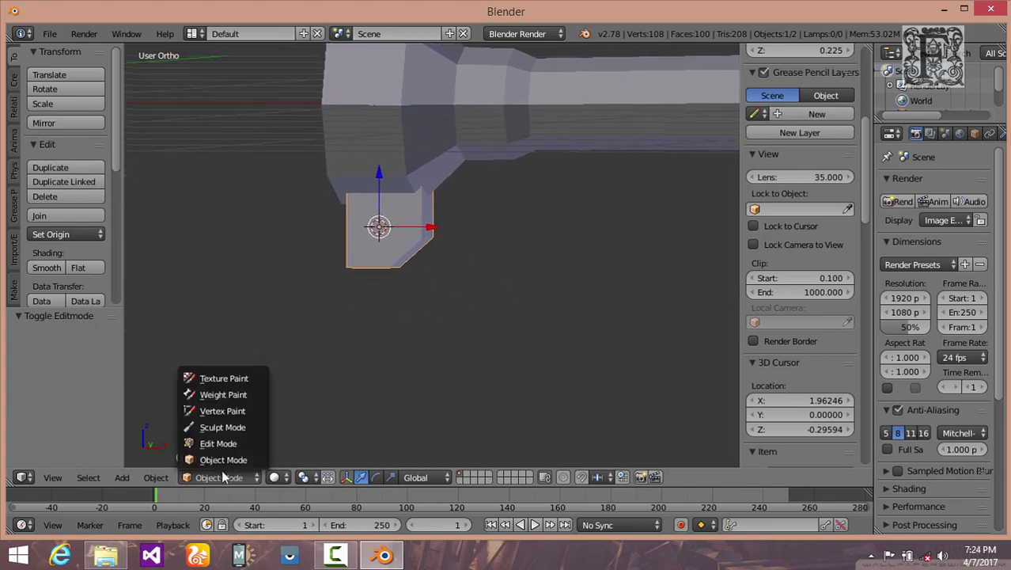
left_click(52, 477)
key("Escape")
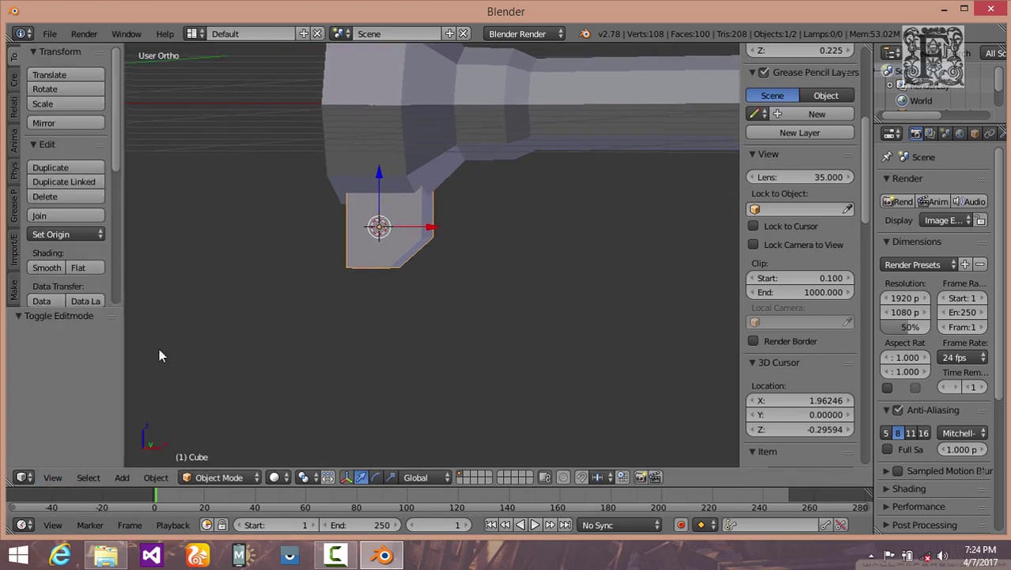
Step: In front view, place the 3D cursor at the bent rod's start, add an eight-sided cylinder there, and switch to wireframe
key("KP_1")
scroll(586, 305, "down", 2, "shift")
scroll(559, 307, "up", 2)
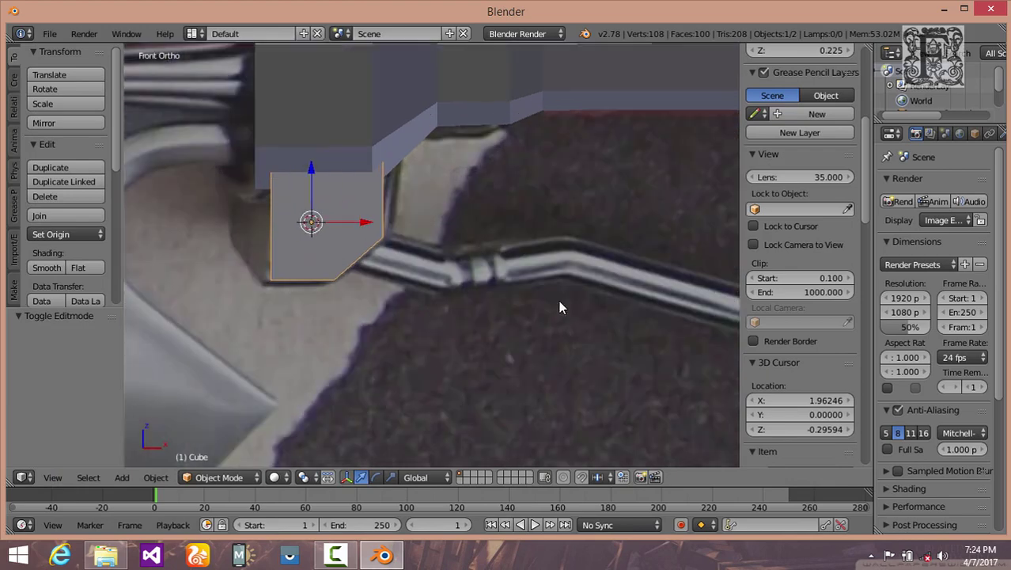
left_click(409, 262)
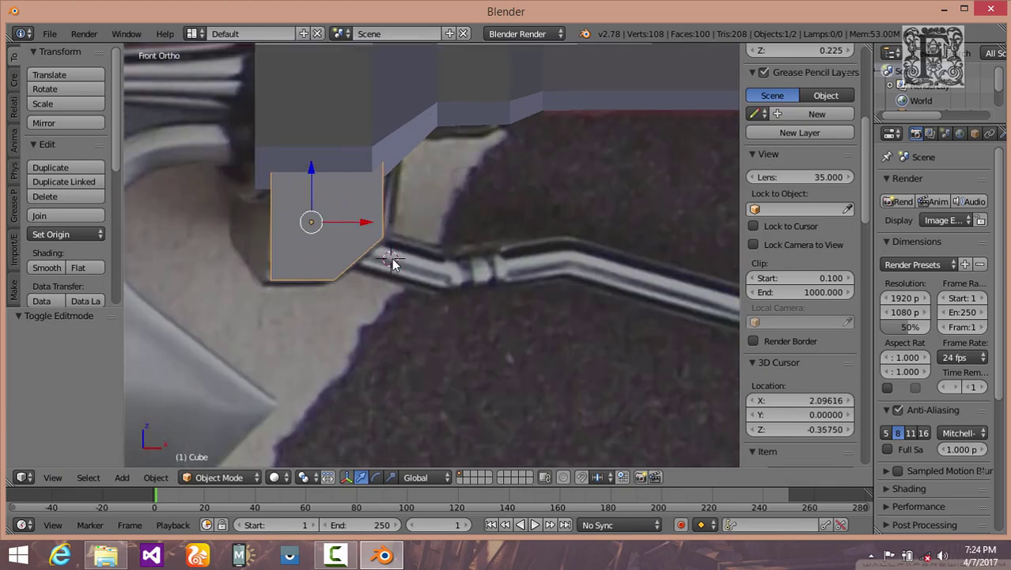
left_click(121, 478)
mouse_move(149, 460)
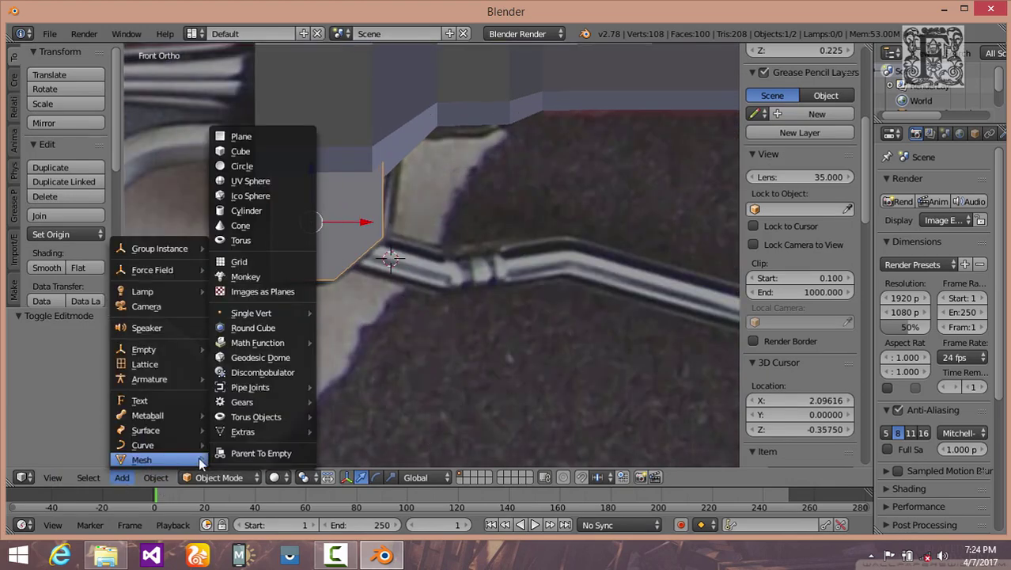
left_click(255, 213)
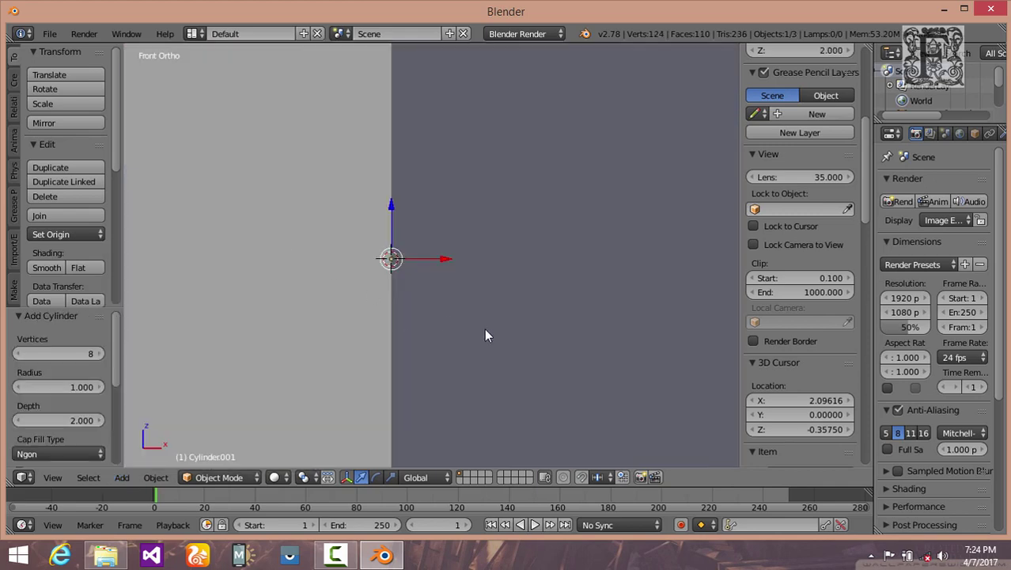
scroll(485, 335, "down", 5)
key("z")
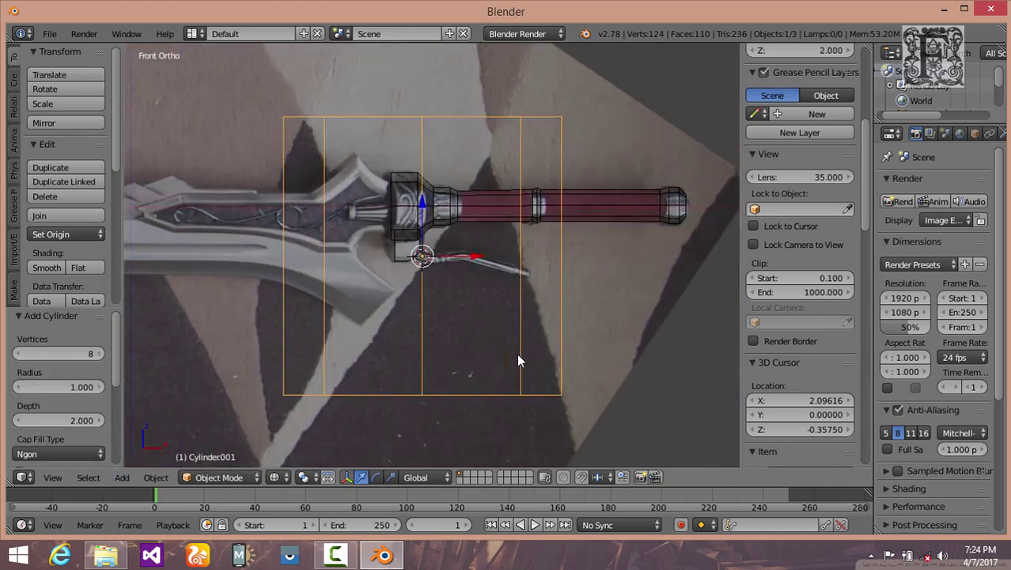
Step: Edit the new cylinder's mesh and shrink it in two scalings, by 0.074 and 0.503, to the rod's thickness
left_click(215, 477)
left_click(219, 444)
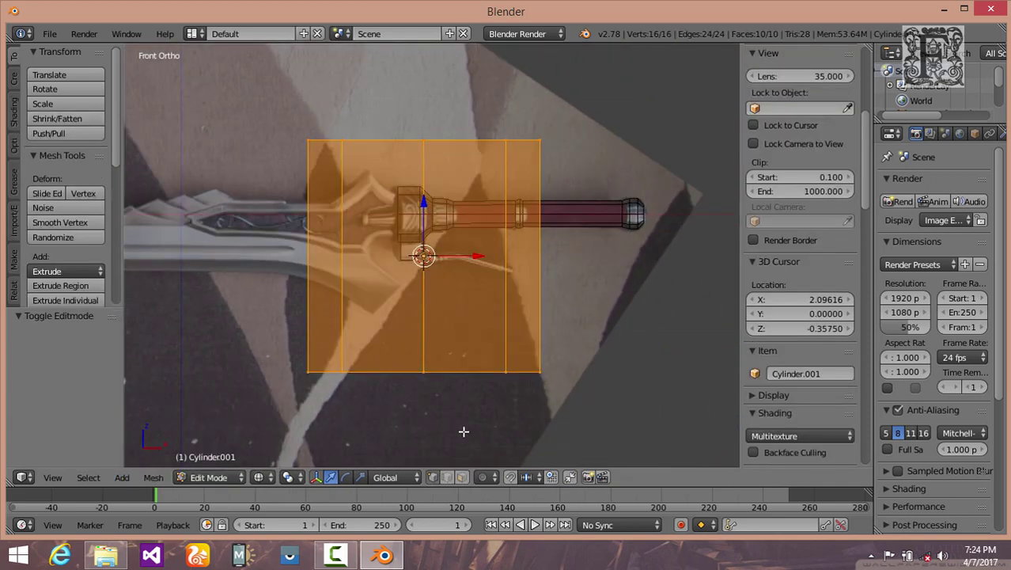
key("s")
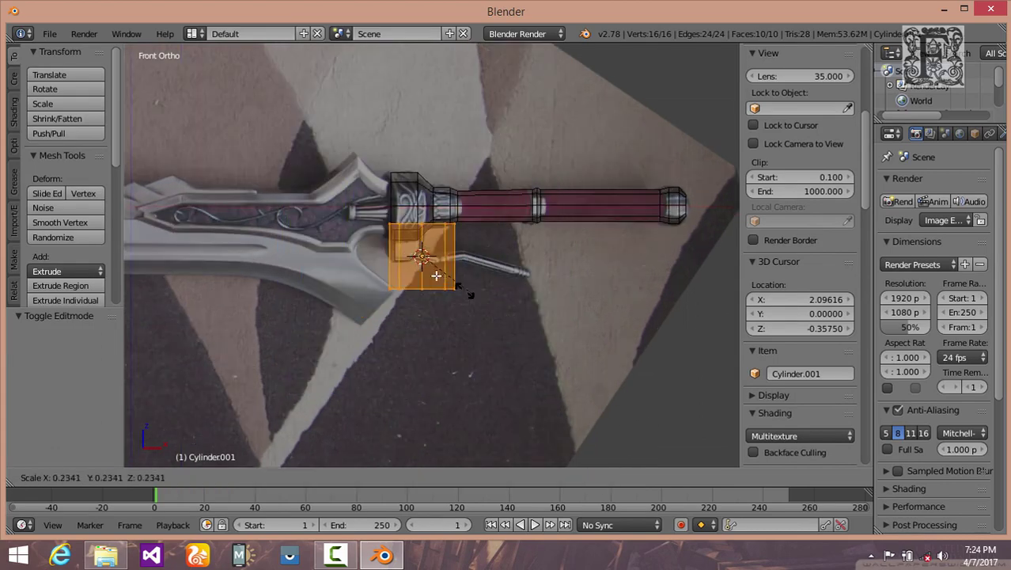
left_click(433, 273)
scroll(431, 269, "up", 5)
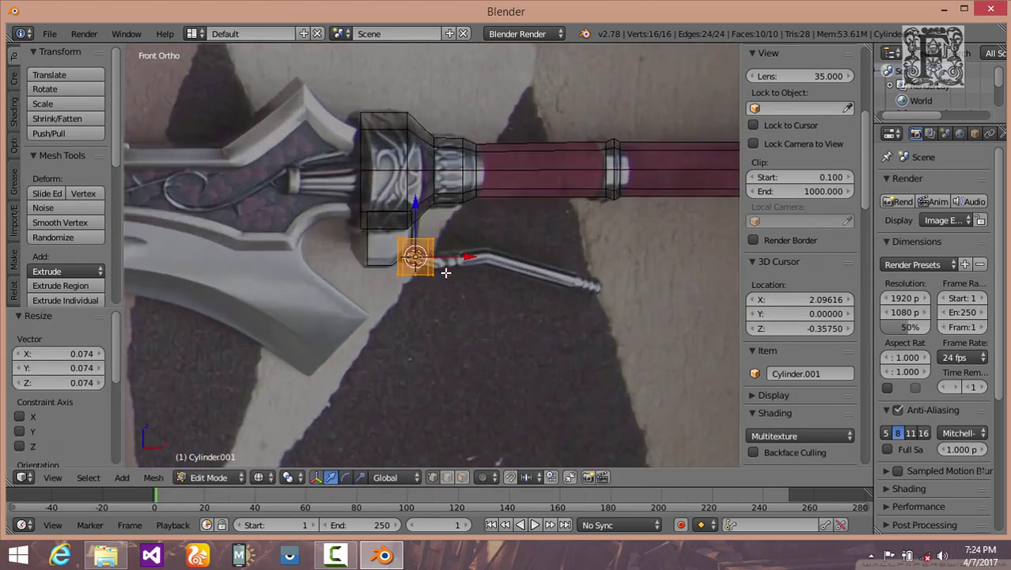
scroll(445, 272, "up", 3)
key("s")
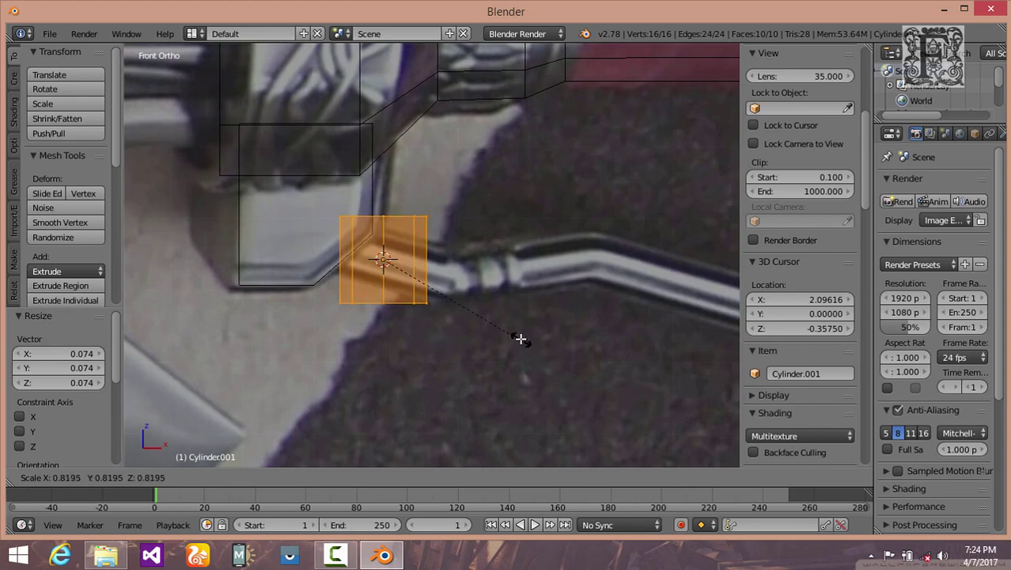
left_click(475, 303)
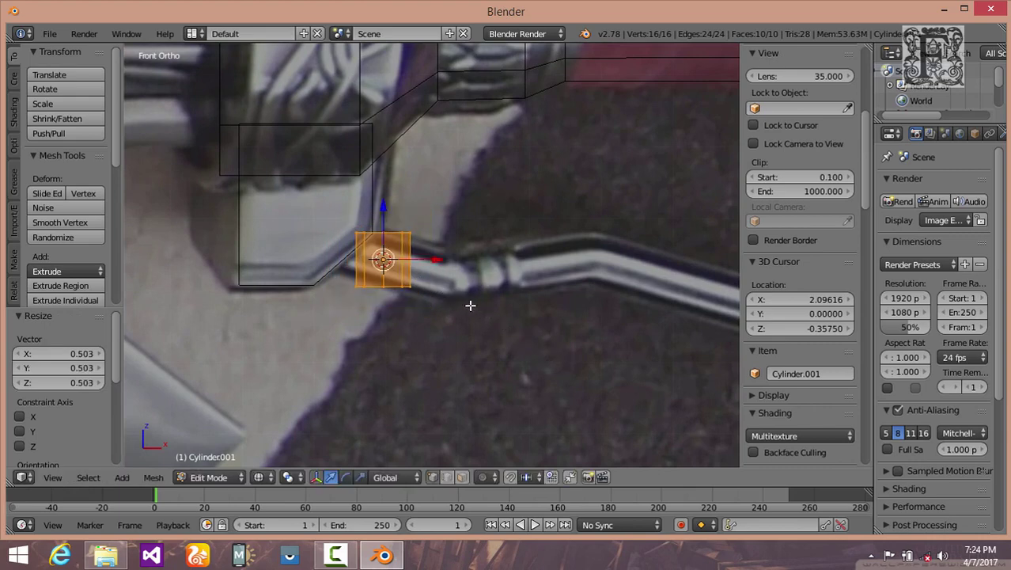
Step: Rotate the cylinder's mesh about -42.08° and shift it about -0.009 in X and -0.005 in Z against the block's bevel
scroll(447, 316, "up", 3)
scroll(491, 328, "down", 1, "shift")
scroll(496, 330, "left", 3, "ctrl")
scroll(497, 331, "up", 1)
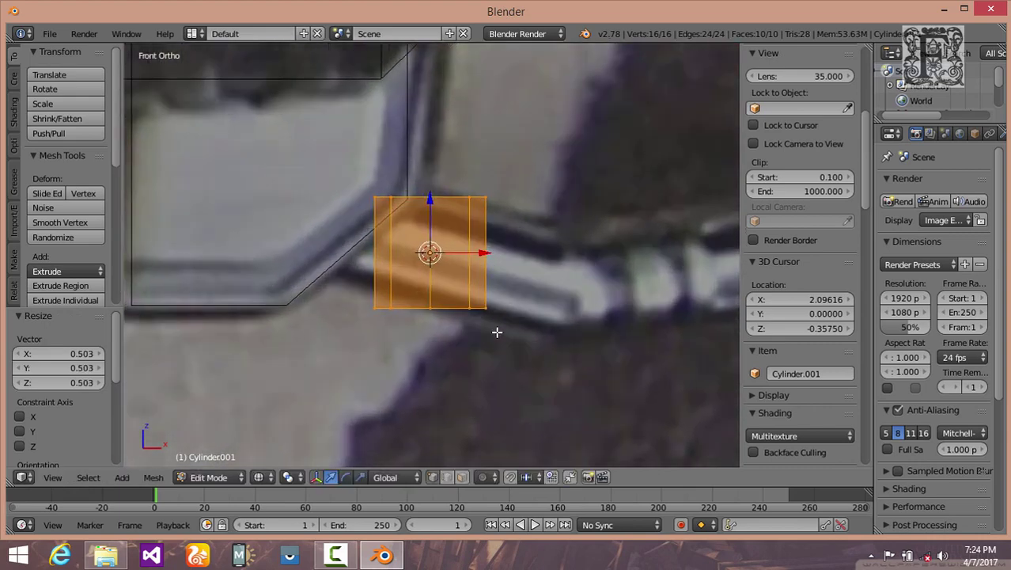
key("r")
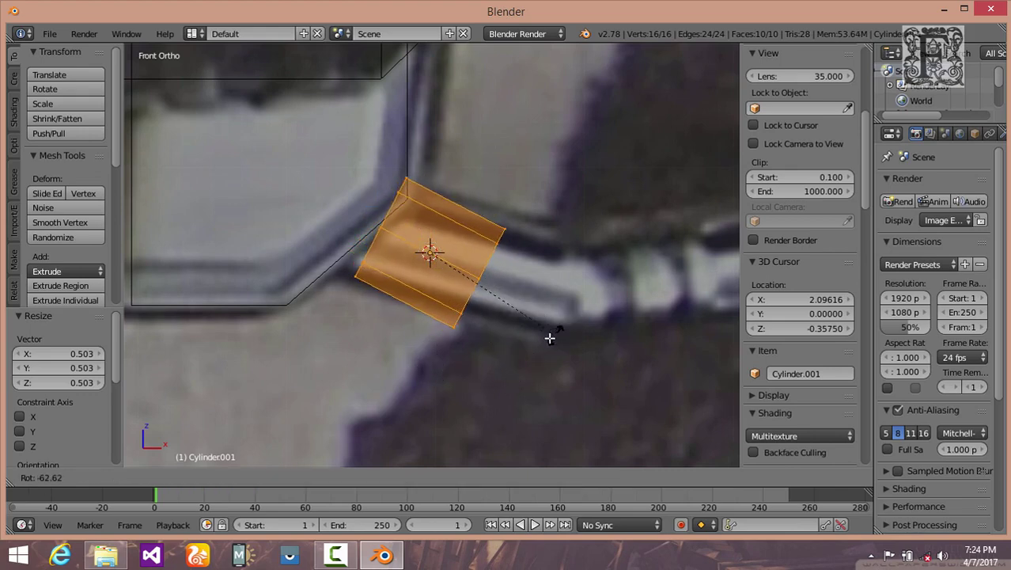
left_click(504, 353)
key("g")
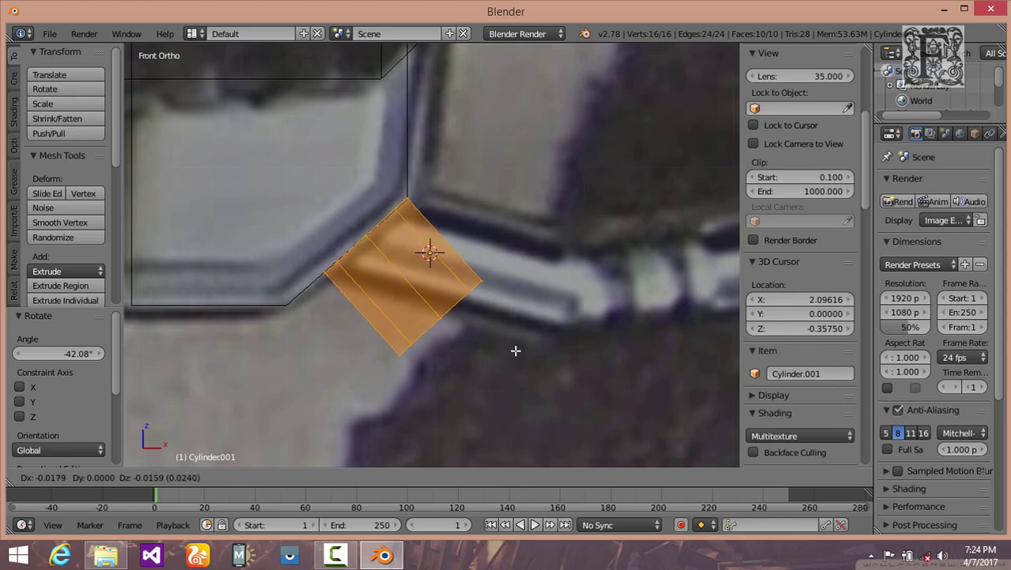
left_click(517, 340)
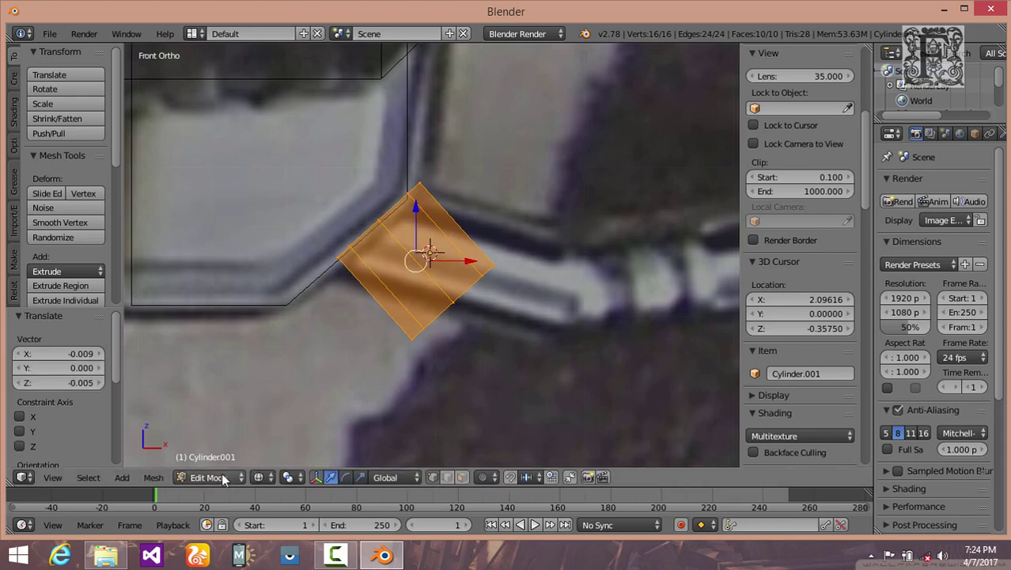
Step: Edit the block's mesh and move its four handle-side vertices about 0.013 along X
left_click(223, 477)
left_click(226, 458)
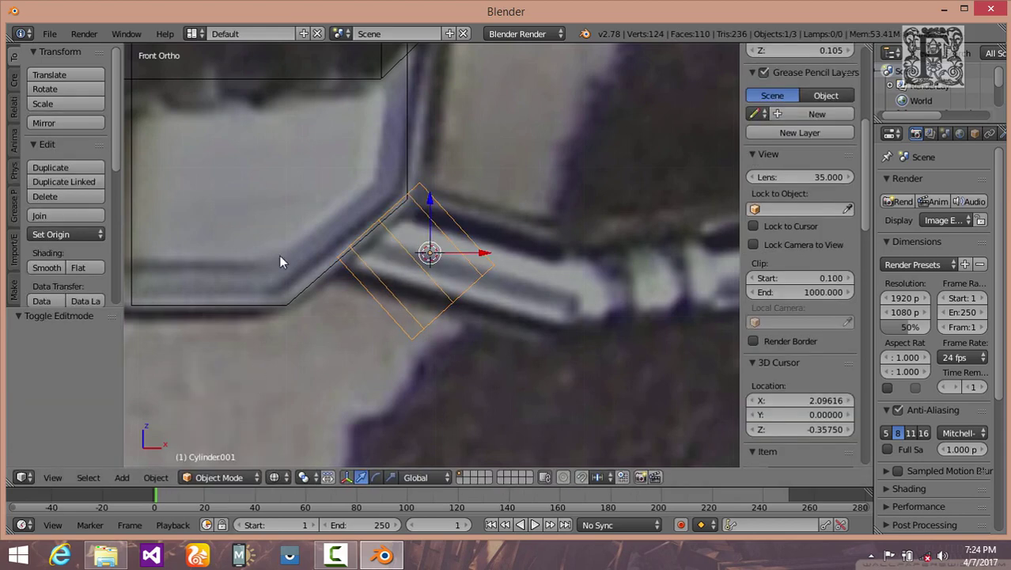
right_click(218, 303)
left_click(219, 477)
left_click(214, 443)
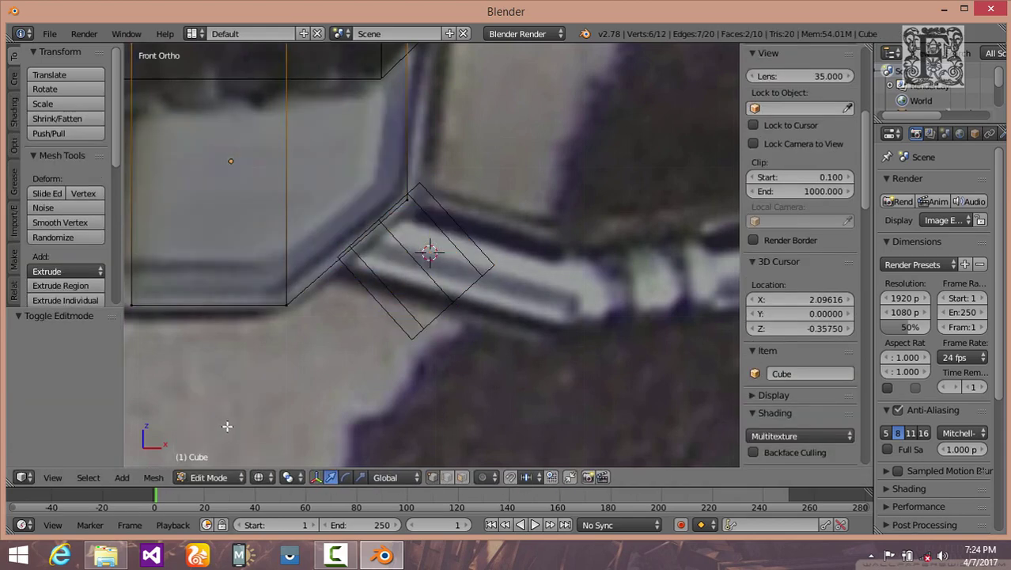
scroll(413, 214, "down", 5)
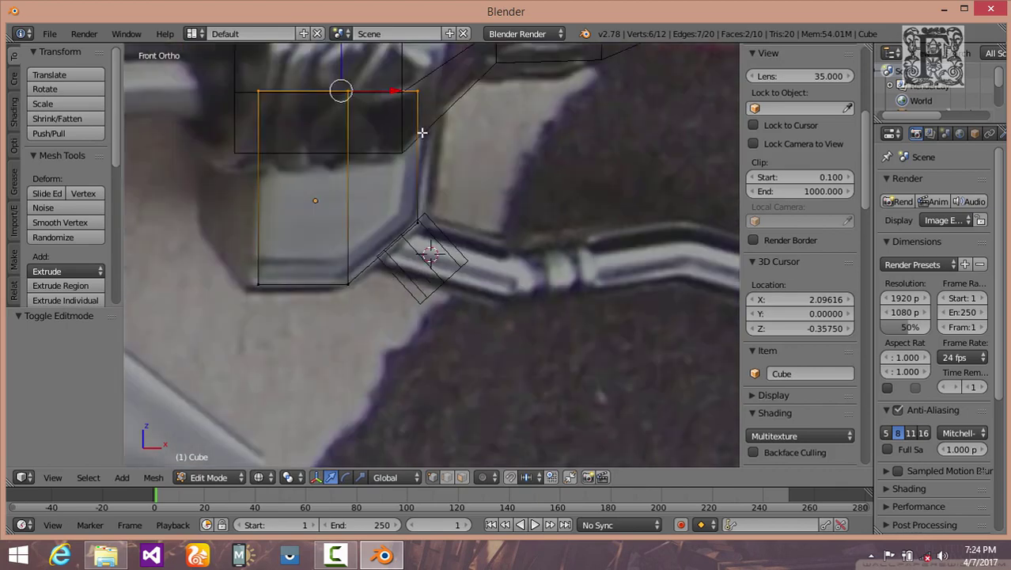
key("a")
key("b")
left_click_drag(407, 79, 474, 253)
mouse_move(453, 163)
left_mouse_down()
mouse_move(474, 155)
mouse_move(465, 156)
left_mouse_up()
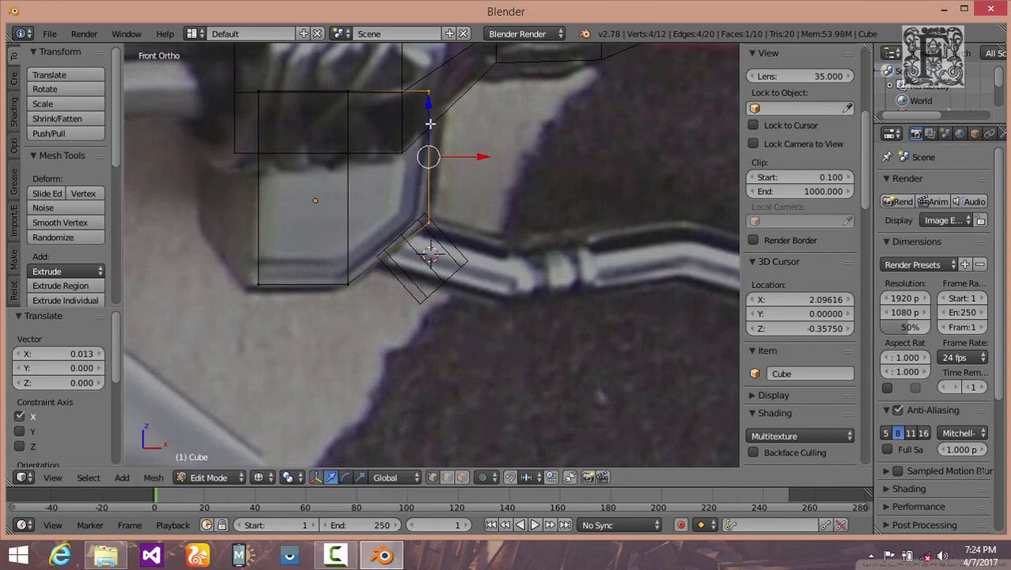
Step: Raise the two vertices at the upper end of the block's bevel about 0.017 along Z
scroll(428, 156, "up", 2)
key("a")
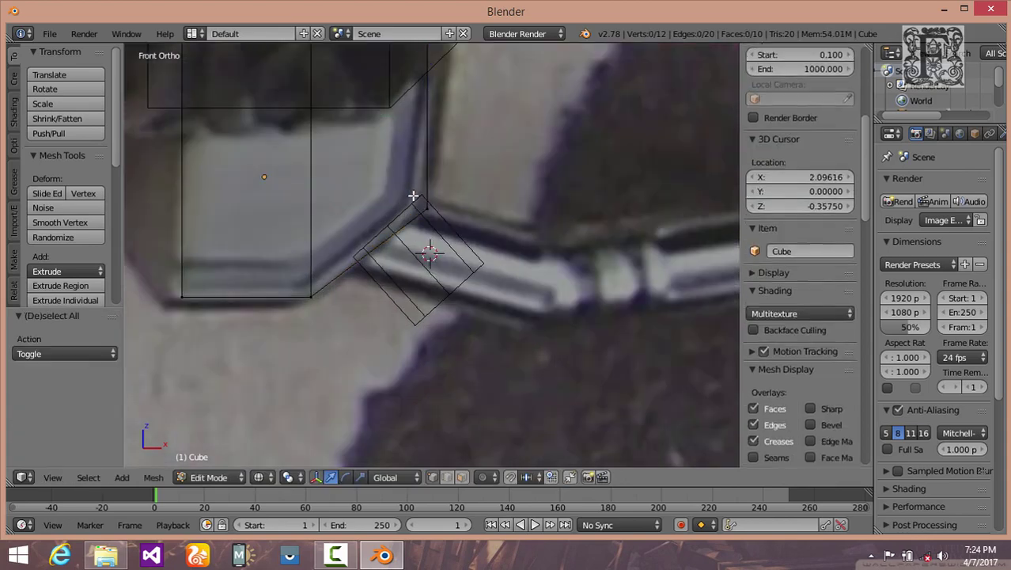
right_click(415, 181)
left_click_drag(428, 146, 429, 135)
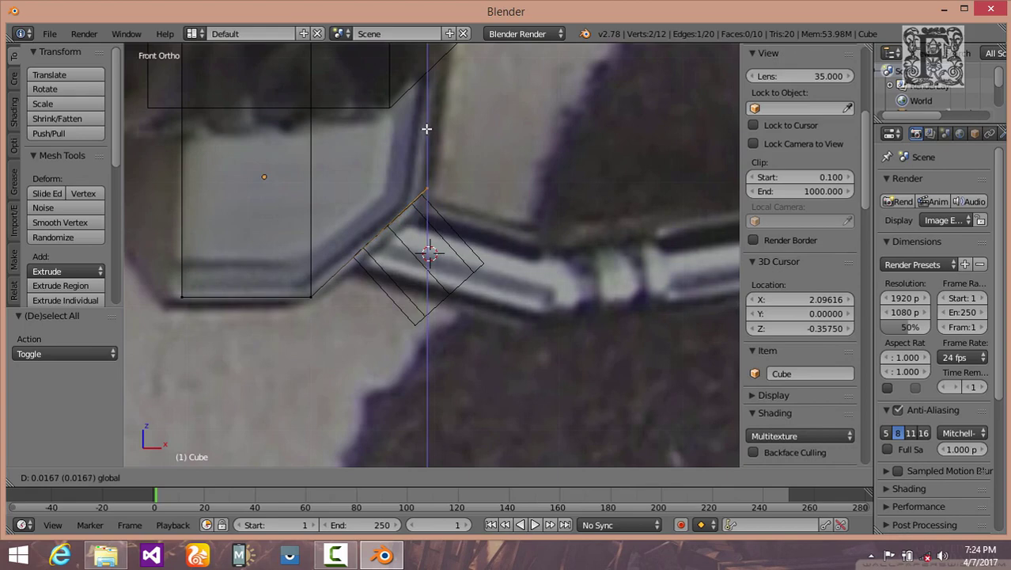
left_click(427, 128)
scroll(427, 128, "up", 2)
Step: Return to the rod cylinder's mesh, rotate it about -1.56° and nudge it about -0.002 in X and 0.002 in Z onto the bevel
left_click(208, 477)
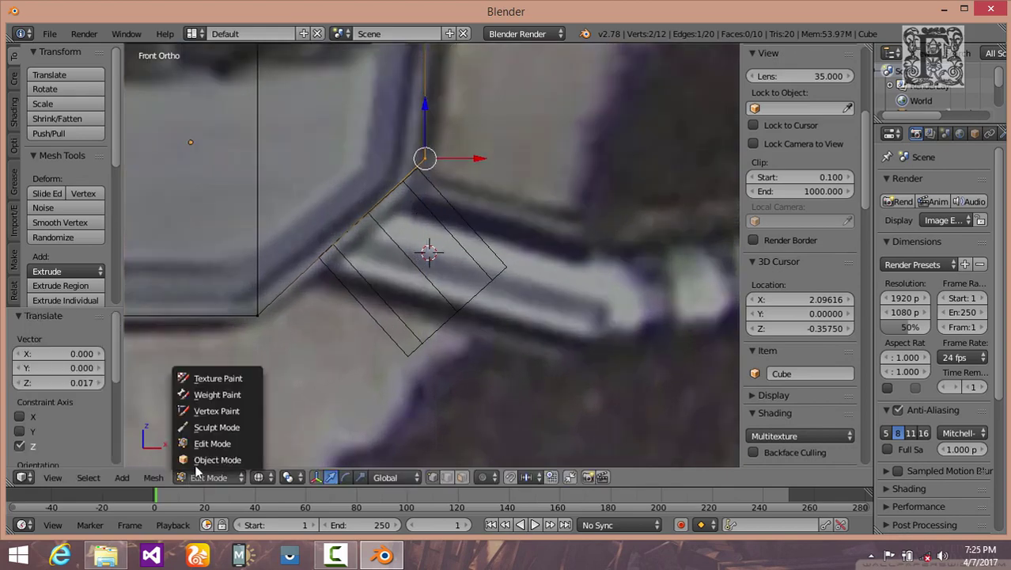
key("Tab")
right_click(383, 328)
left_click(218, 477)
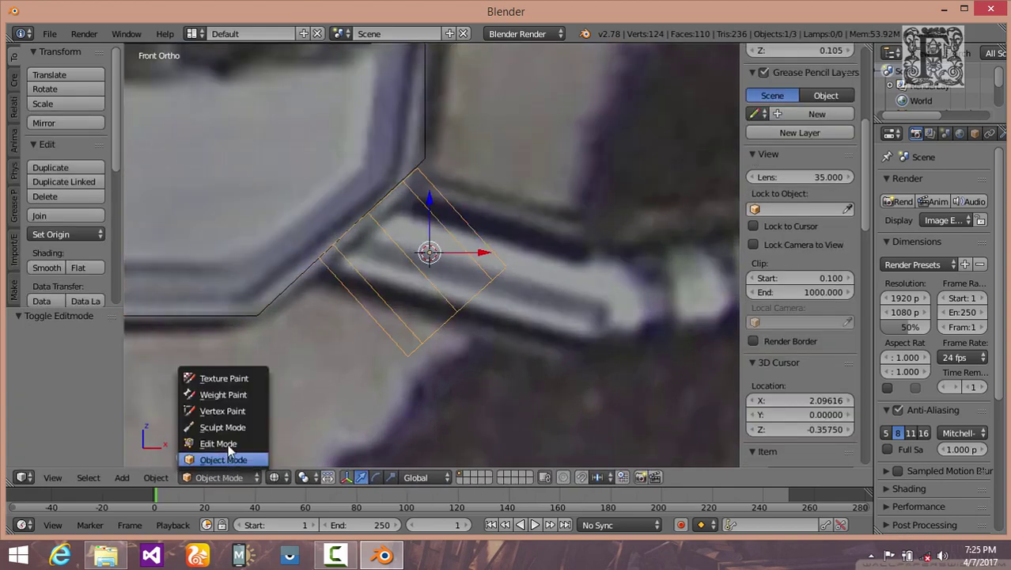
key("Tab")
scroll(406, 352, "up", 2)
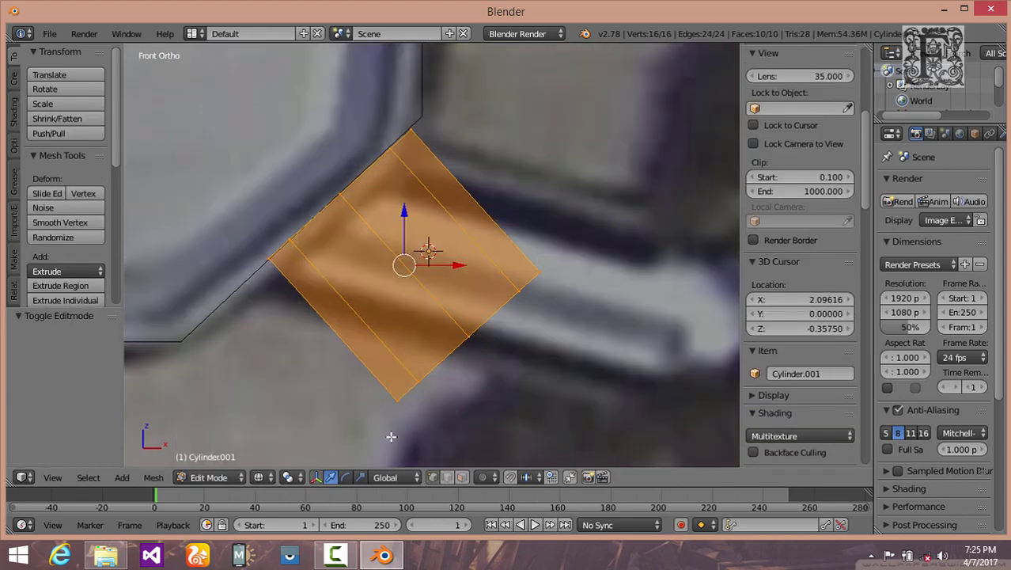
key("r")
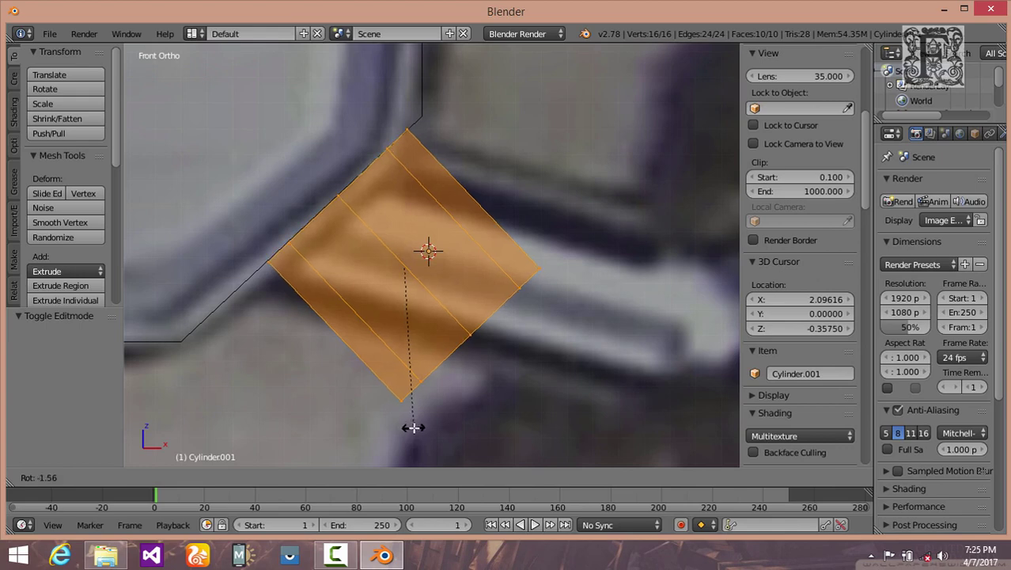
left_click(412, 428)
key("g")
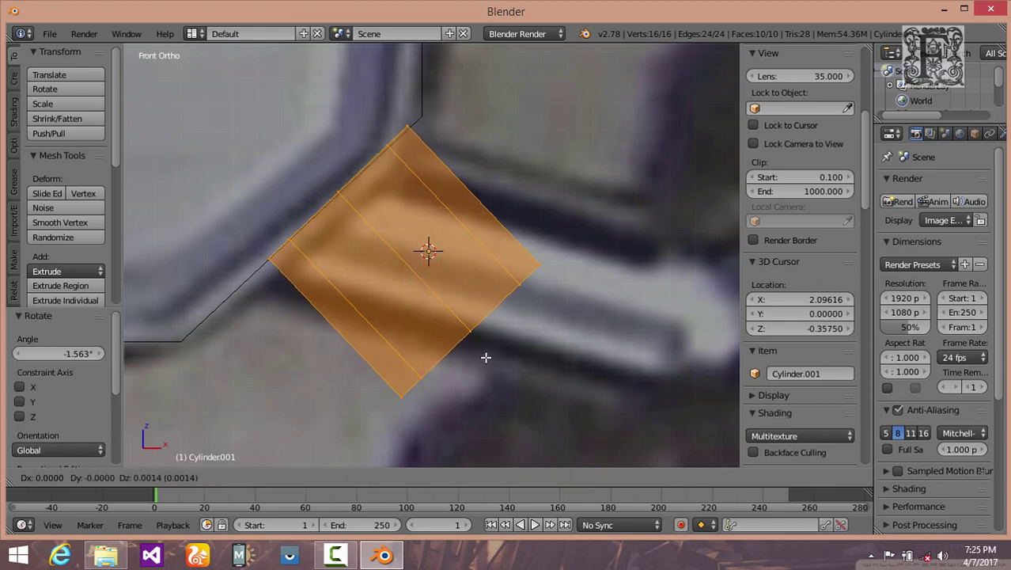
left_click(480, 357)
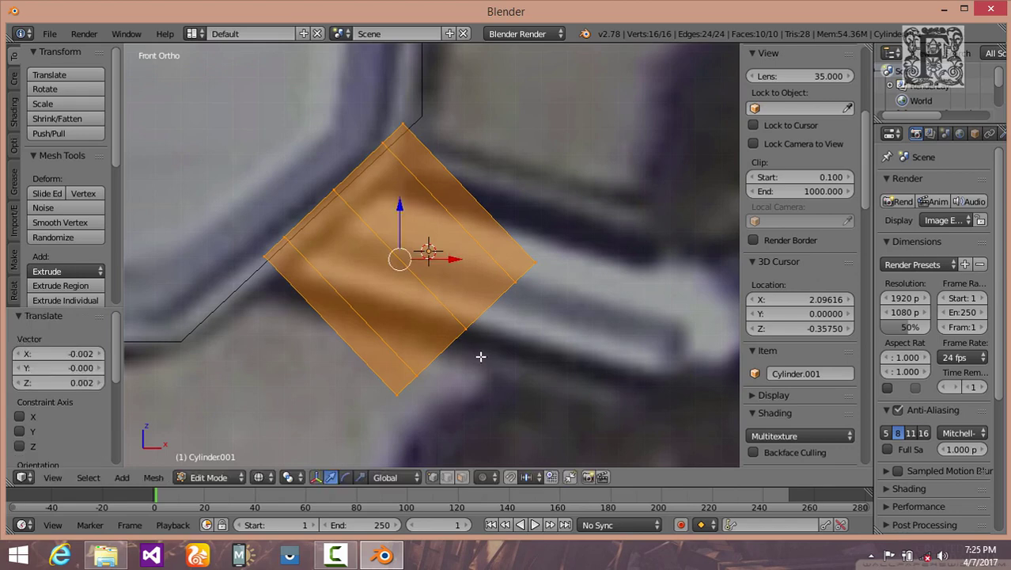
Step: Select only the cylinder's outer end ring and move it about 0.104 along X toward the rod's first bend
scroll(480, 356, "down", 3)
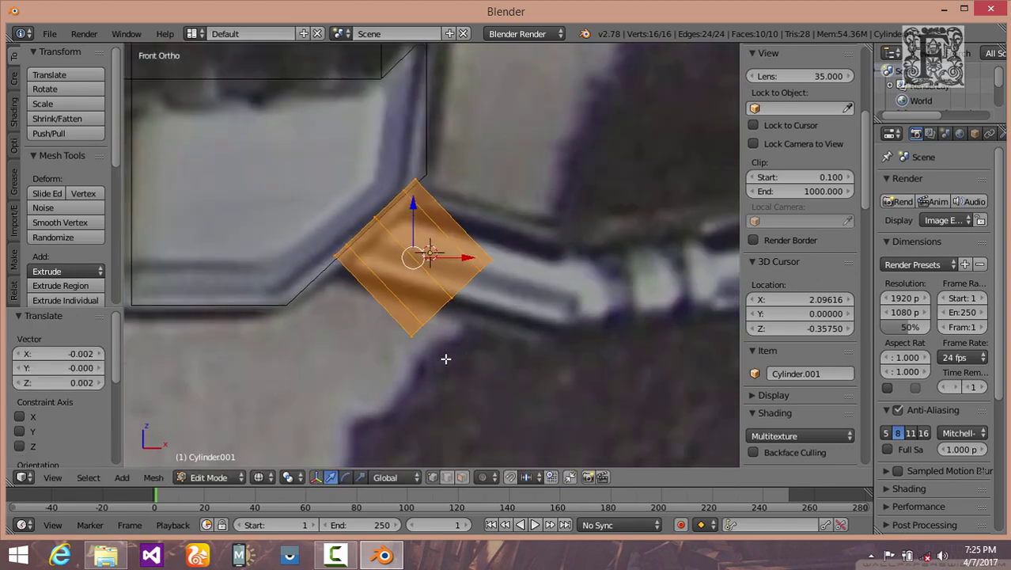
key("a")
key("b")
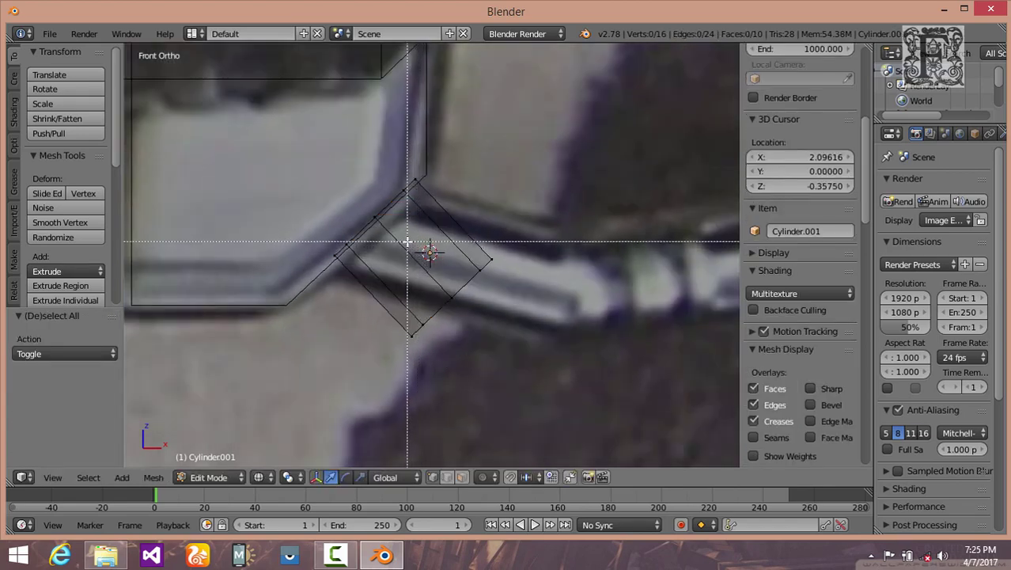
left_click_drag(406, 241, 502, 383)
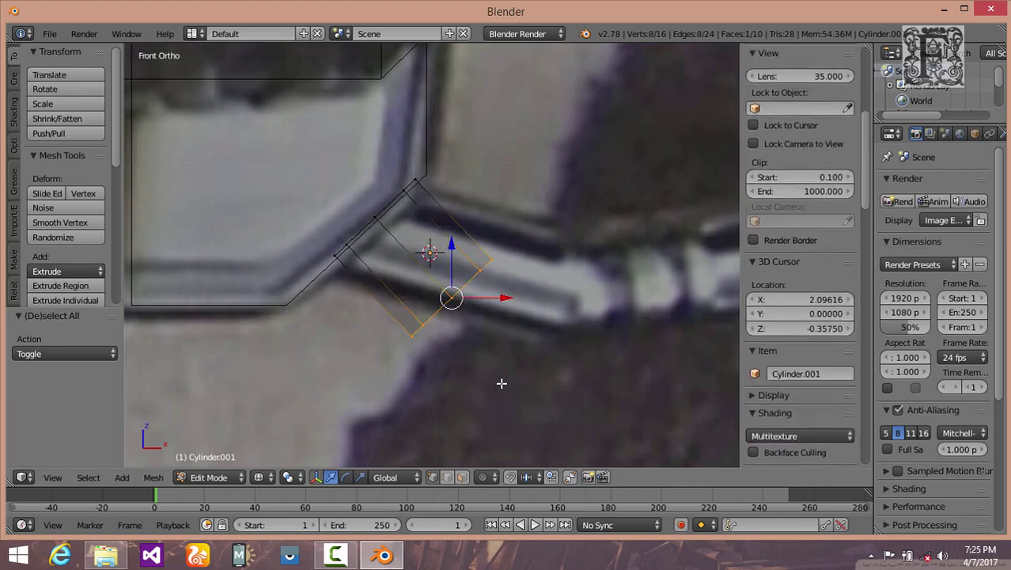
key("e")
key("x")
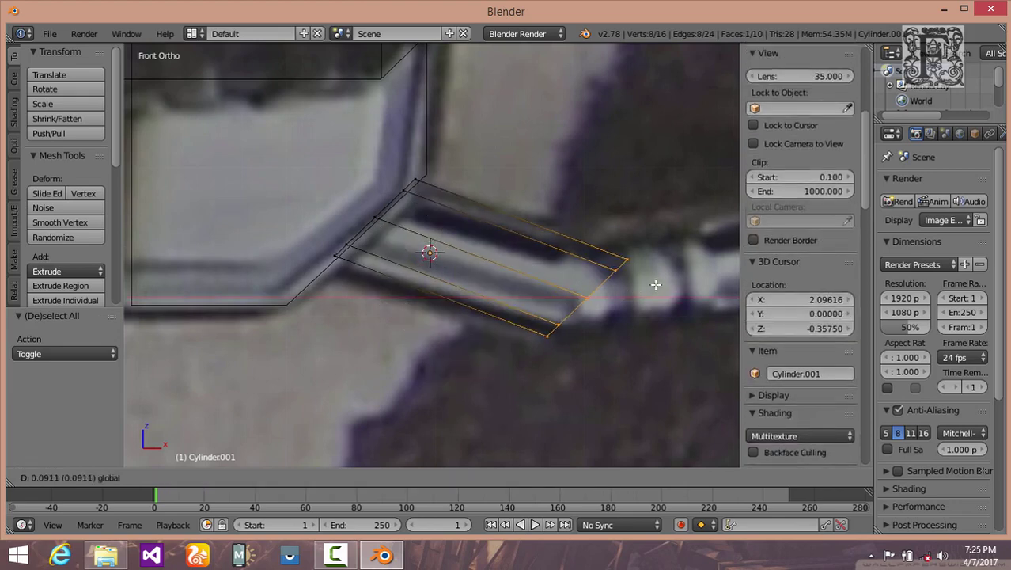
left_click(656, 285)
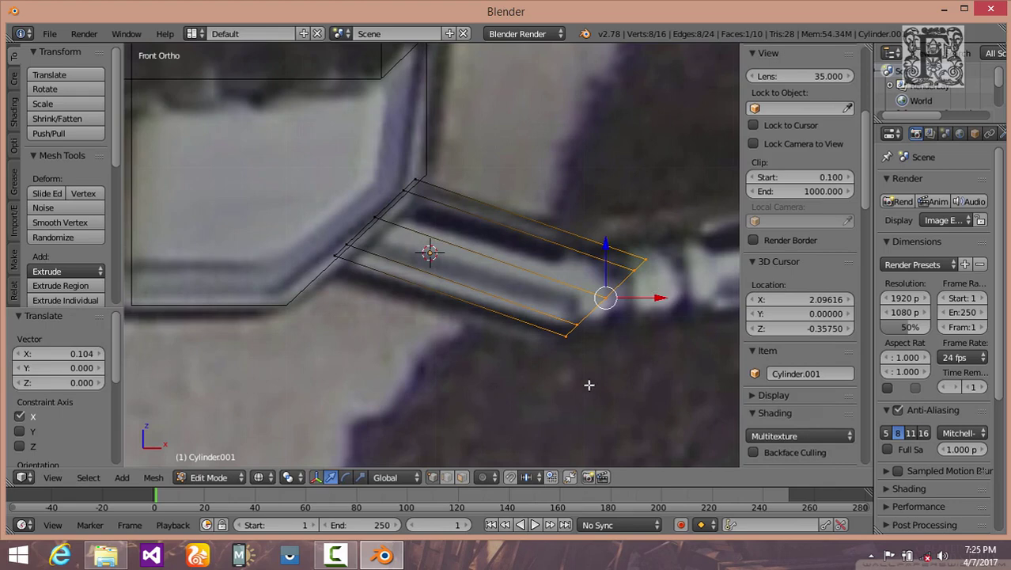
Step: Rotate the end ring about -52.22° and move it about -0.030 in X and 0.012 in Z onto the first bend
key("r")
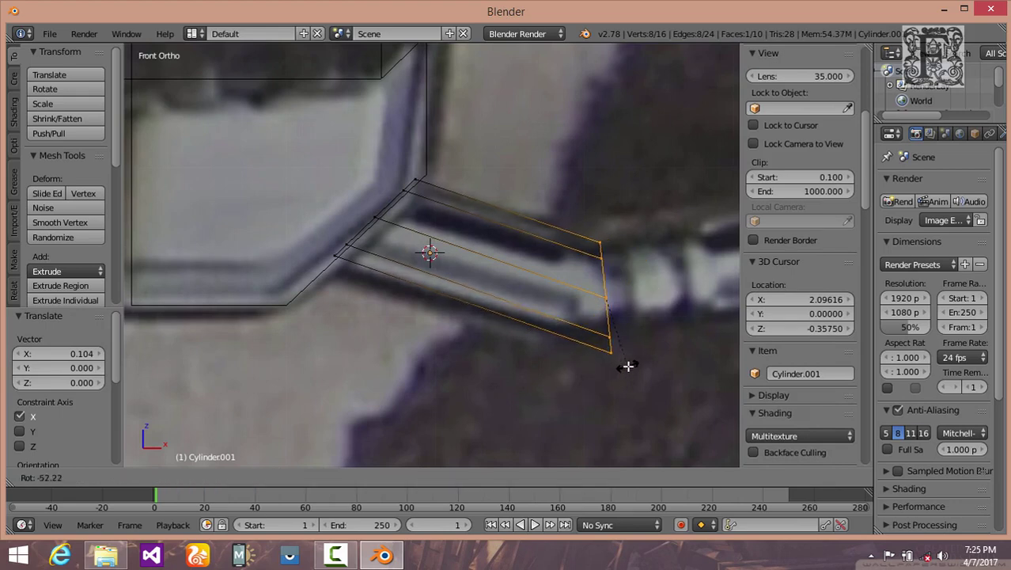
left_click(625, 377)
key("g")
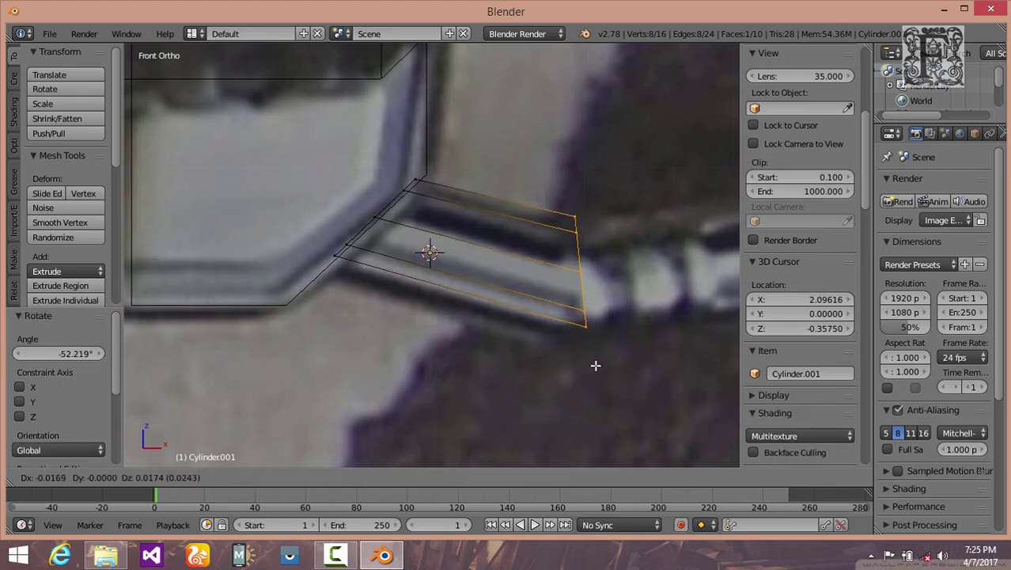
left_click(585, 366)
Step: Extrude the end ring about 0.211 to the rod's second bend and rotate the new ring about 13.35°
scroll(494, 323, "down", 4)
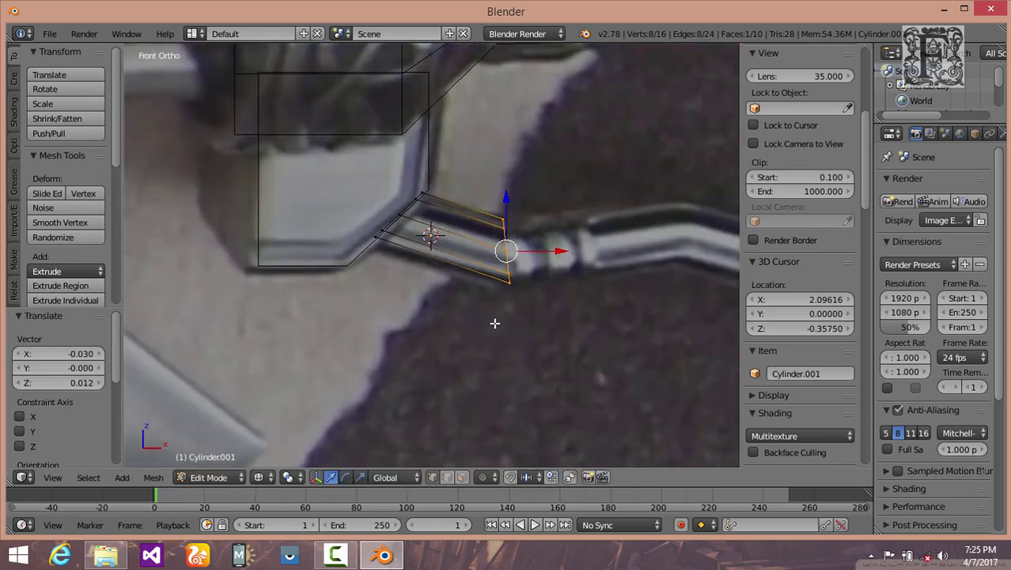
scroll(387, 337, "down", 2)
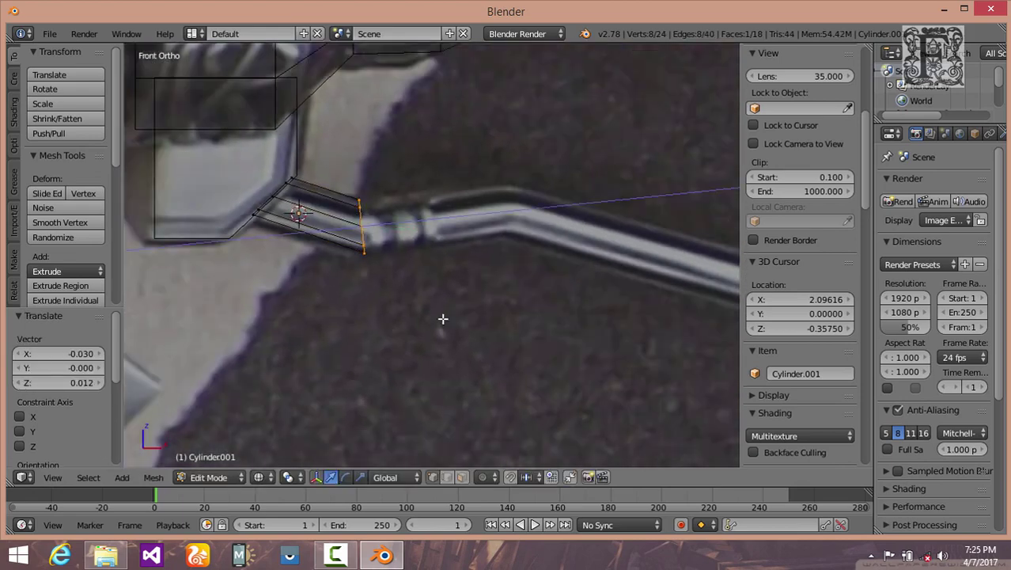
key("e")
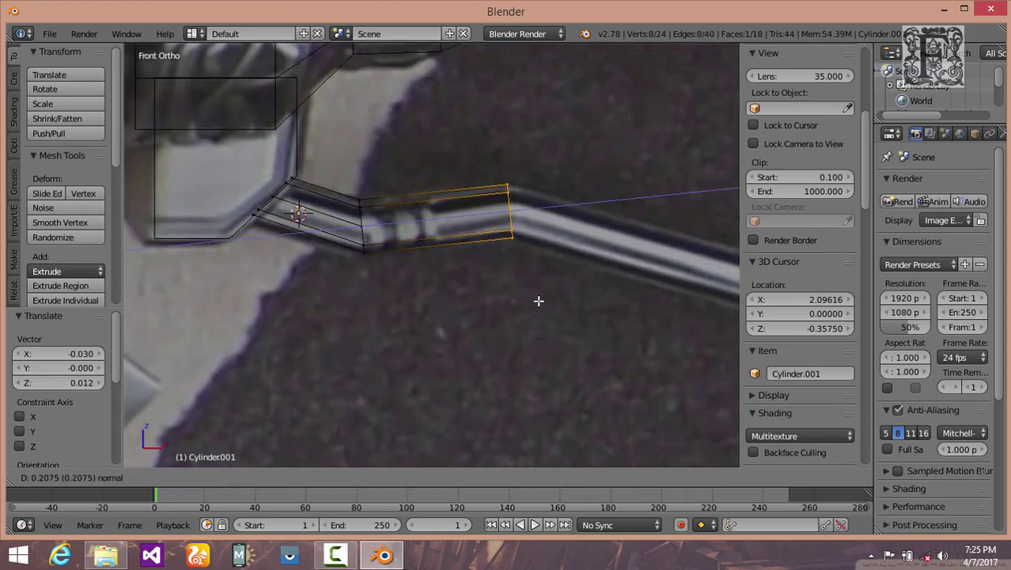
left_click(539, 301)
key("r")
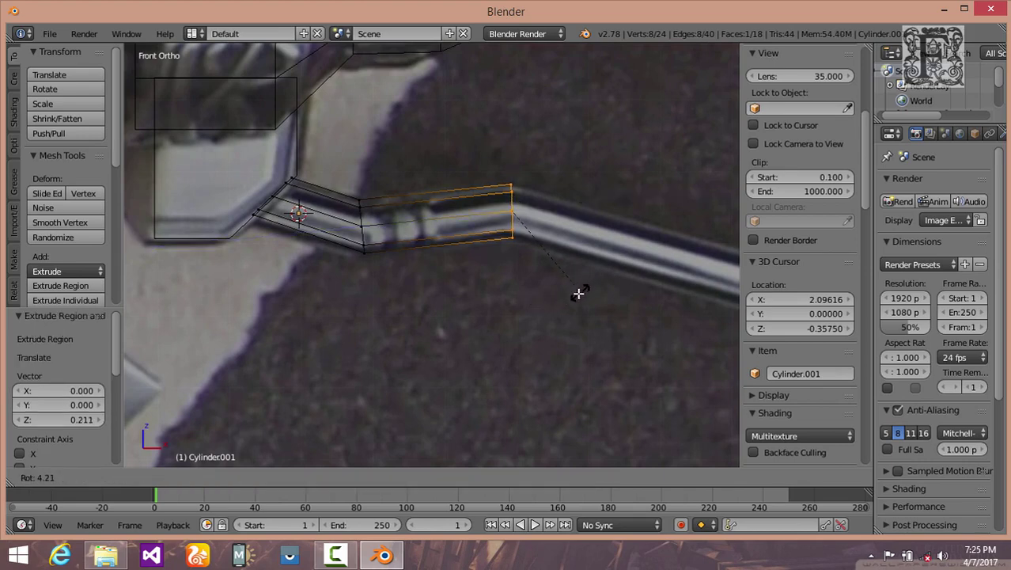
left_click(564, 299)
Step: Extrude the ring at the second bend about 0.474 along its normal toward the rod's tip
scroll(360, 284, "down", 2, "shift")
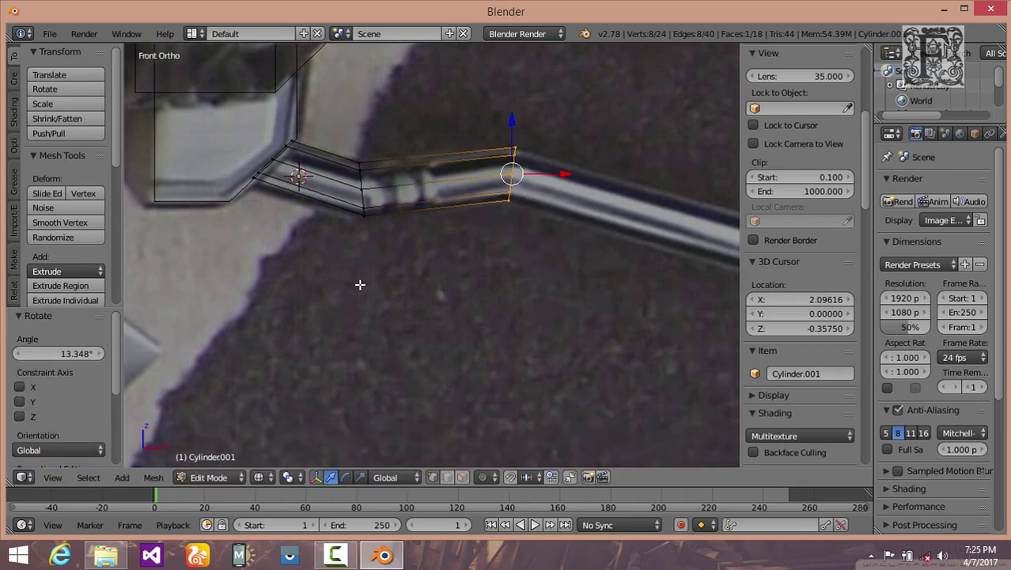
scroll(385, 289, "down", 4, "ctrl")
key("e")
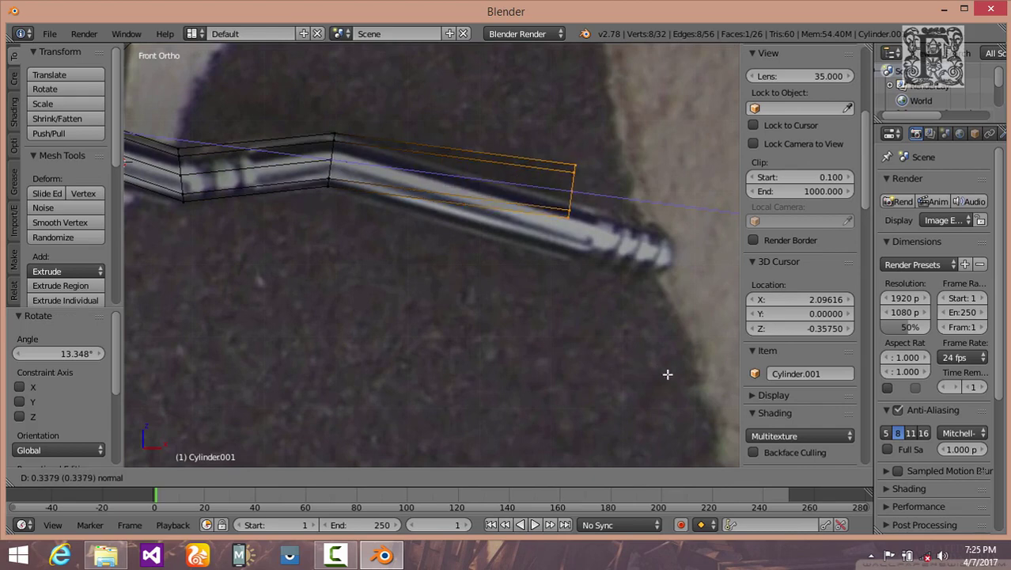
left_click(676, 320)
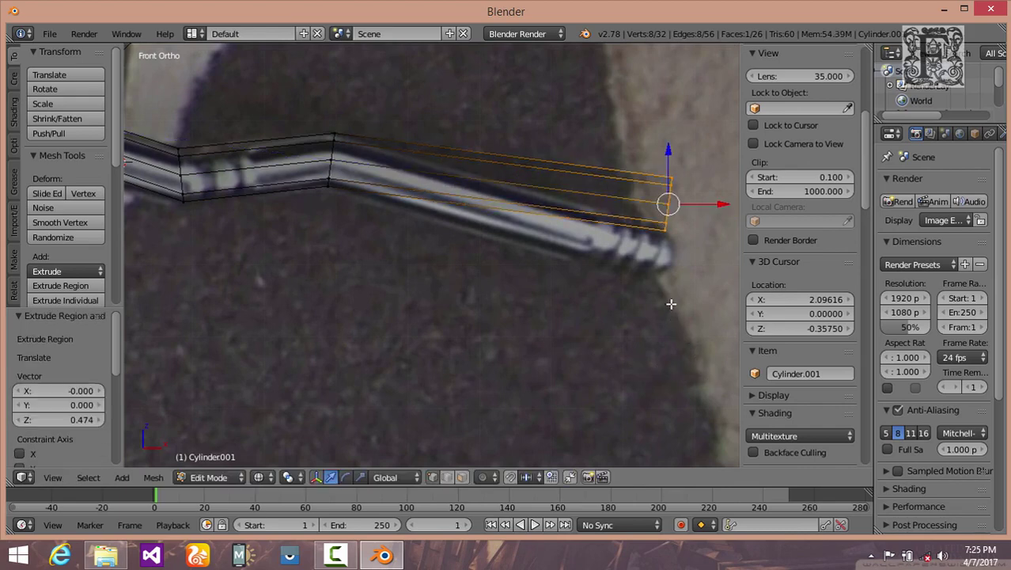
Step: Fit the rod's end ring to the reference tip: move about -0.024 X, -0.070 Z, rotate about 5.79°, and shift about -0.017 X, 0.007 Z
key("g")
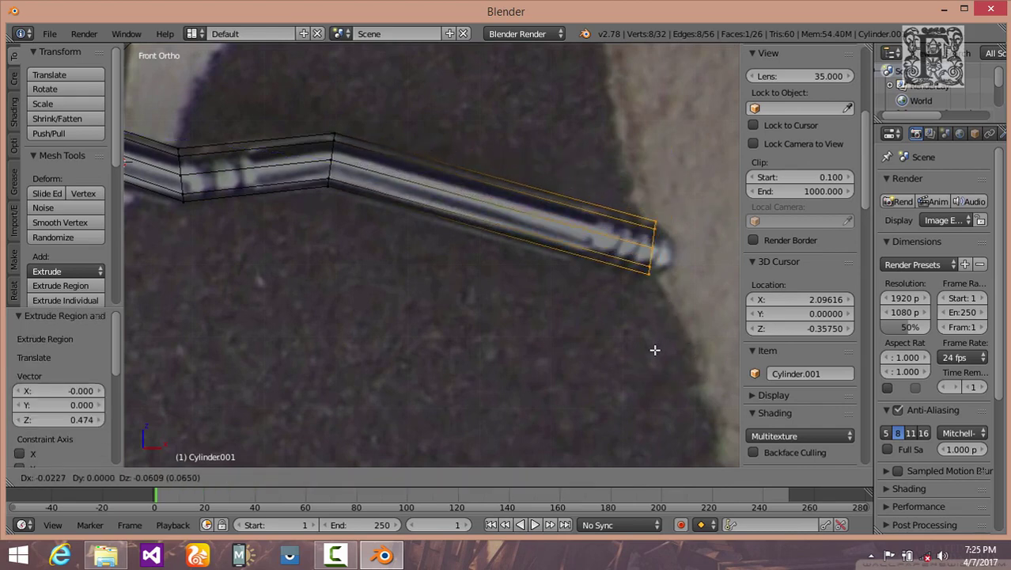
left_click(654, 354)
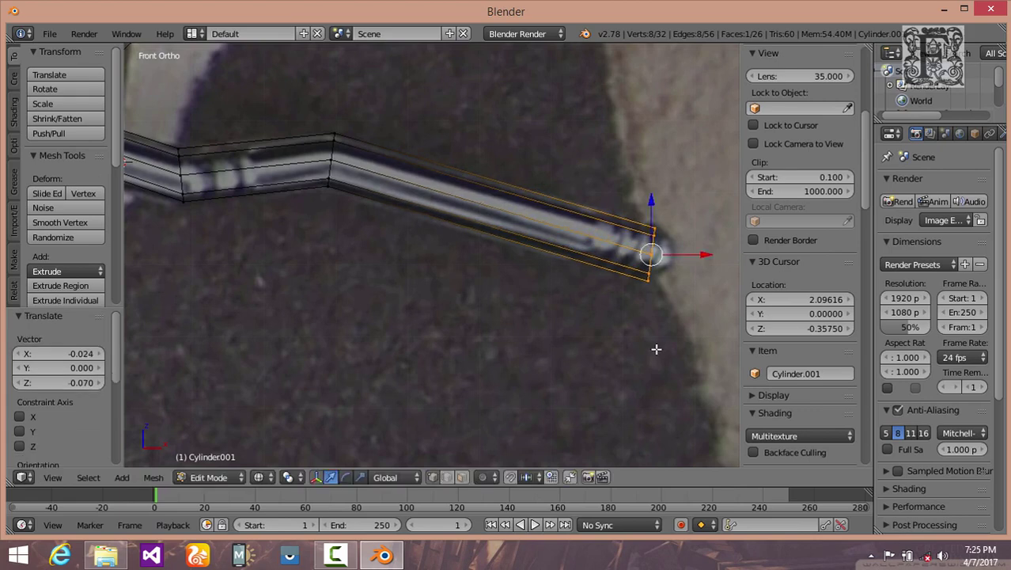
scroll(673, 334, "up", 2)
scroll(328, 305, "down", 1, "shift")
scroll(470, 309, "down", 1)
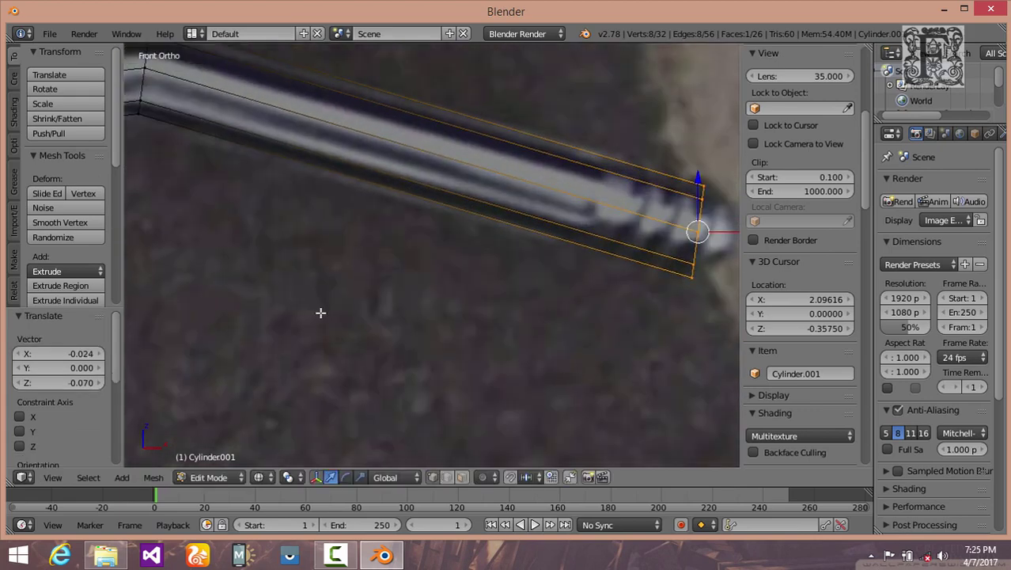
scroll(372, 324, "down", 2, "ctrl")
scroll(420, 336, "up", 1)
key("r")
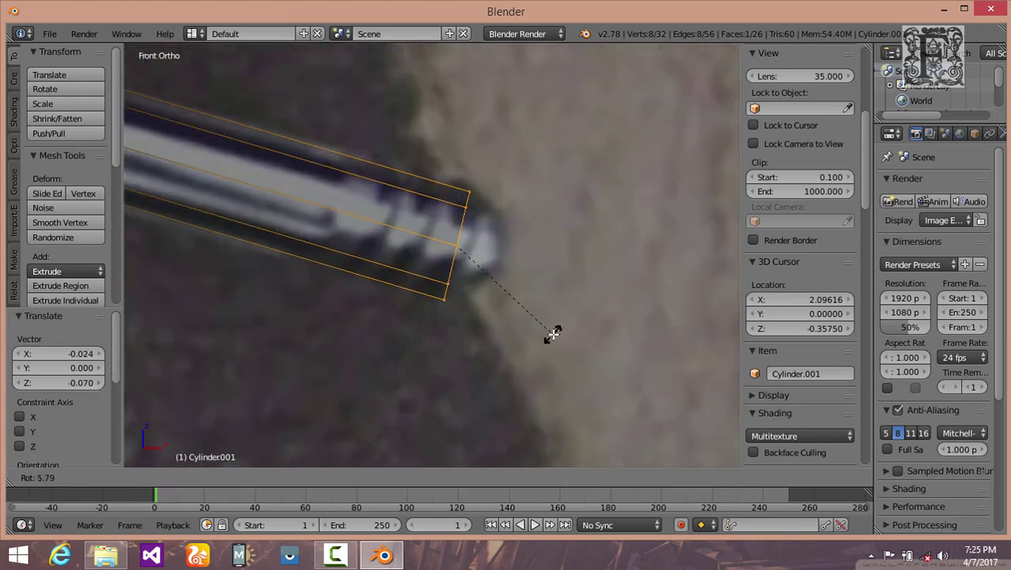
left_click(553, 334)
key("g")
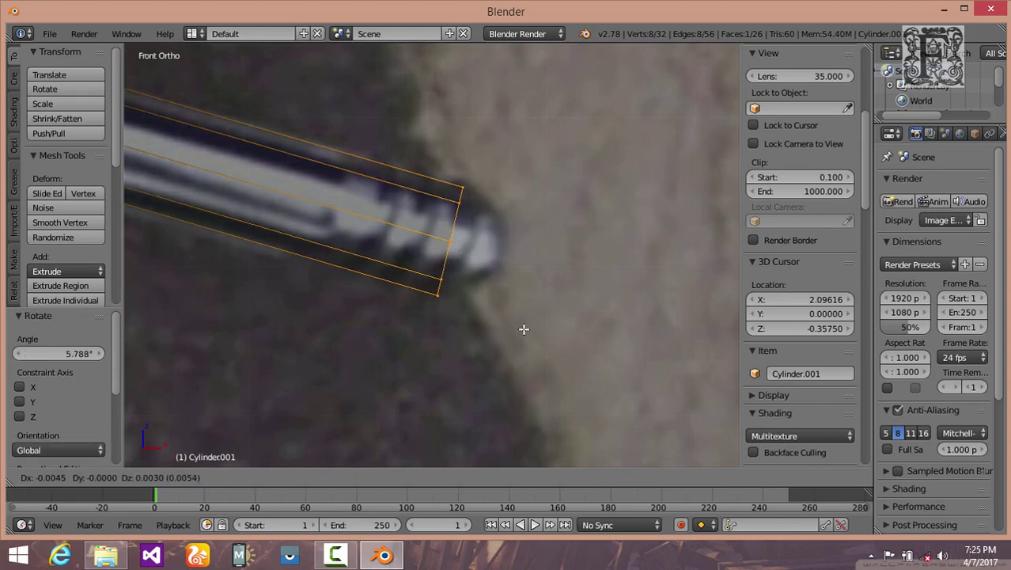
left_click(516, 326)
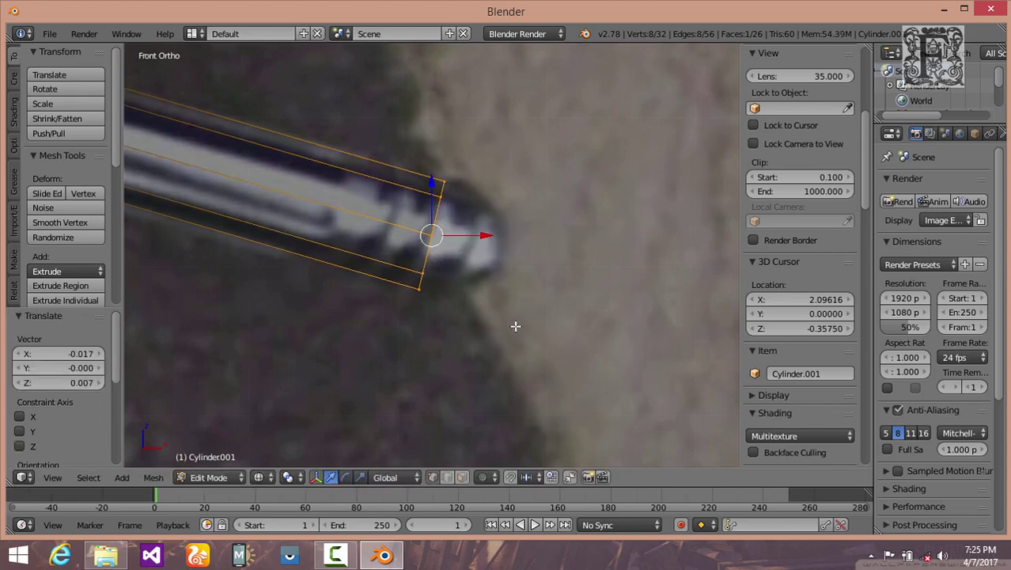
Step: Extrude the end ring about 0.037 along its normal and scale the new ring to about 0.408 to taper the rod's tip
key("e")
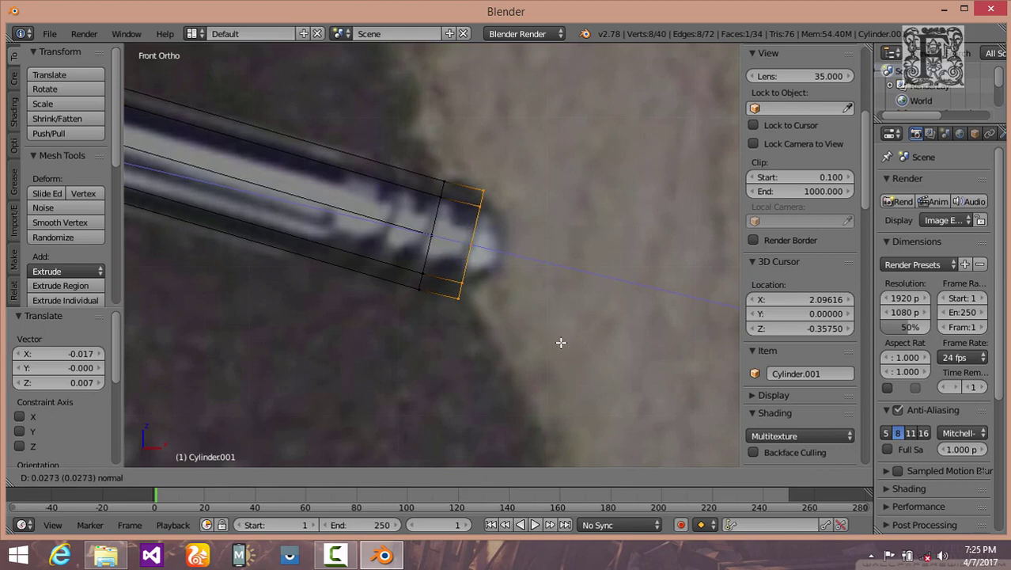
left_click(567, 345)
key("s")
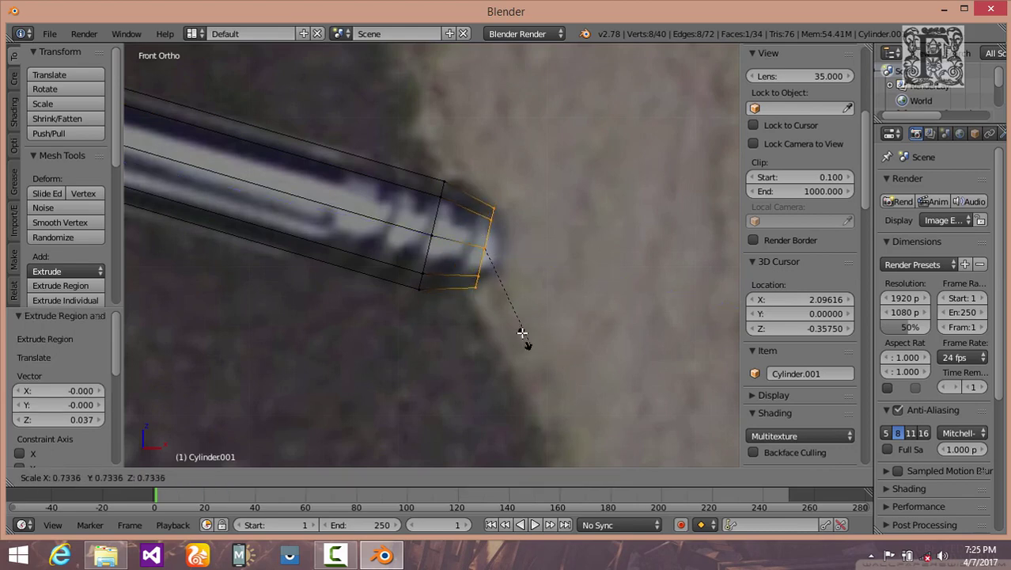
left_click(494, 306)
Step: Finish editing the bent rod and return to Object Mode
scroll(443, 313, "down", 2)
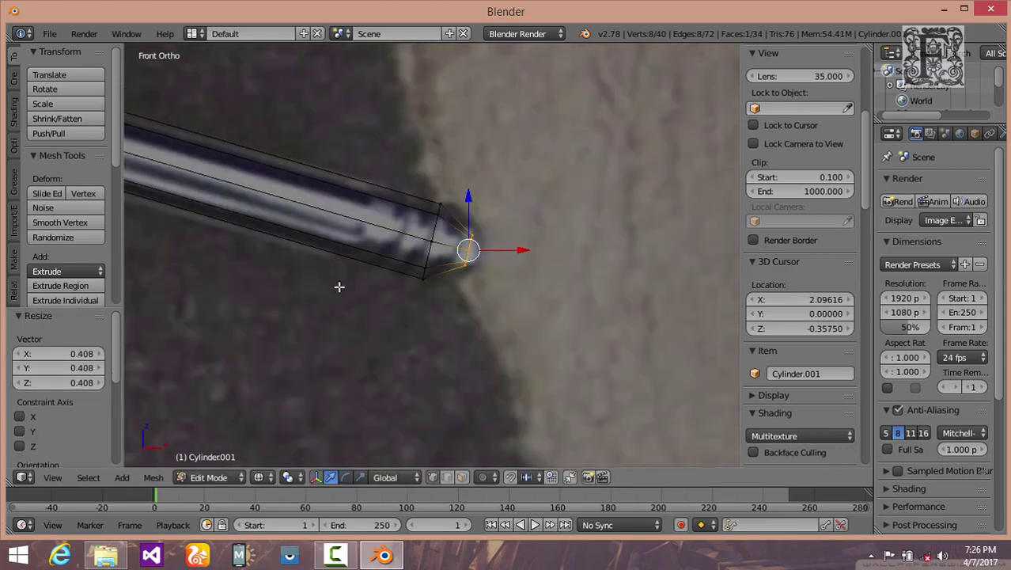
middle_click_drag(569, 355, 584, 361, "shift")
scroll(546, 350, "down", 1)
middle_click_drag(303, 287, 461, 314, "shift")
scroll(583, 379, "down", 2, "shift")
middle_click_drag(296, 274, 476, 314, "shift")
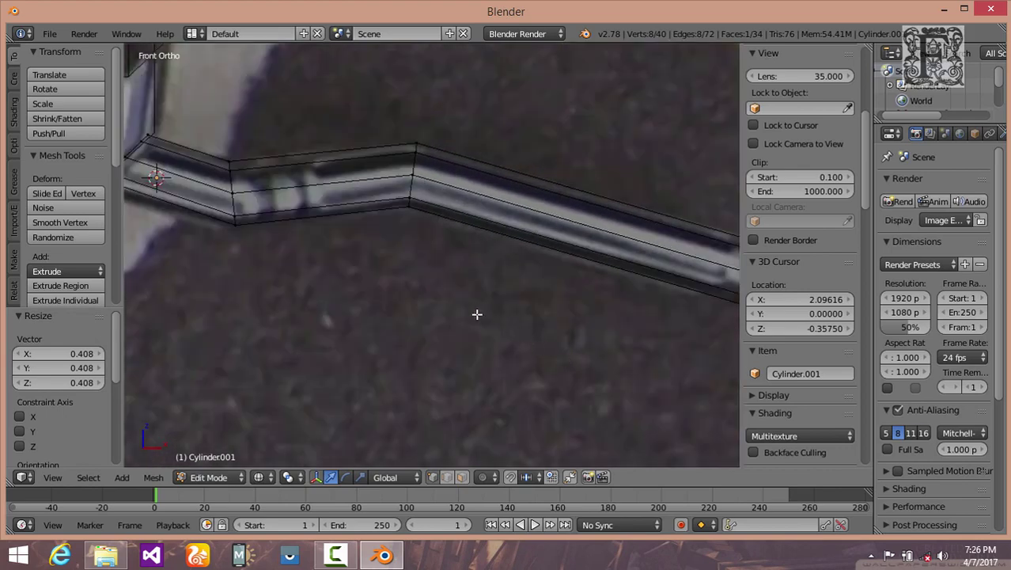
scroll(420, 301, "down", 4)
scroll(544, 339, "down", 1, "shift")
scroll(541, 335, "up", 1, "shift")
scroll(428, 277, "down", 1)
scroll(424, 276, "down", 1, "shift")
middle_click_drag(425, 276, 585, 361, "shift")
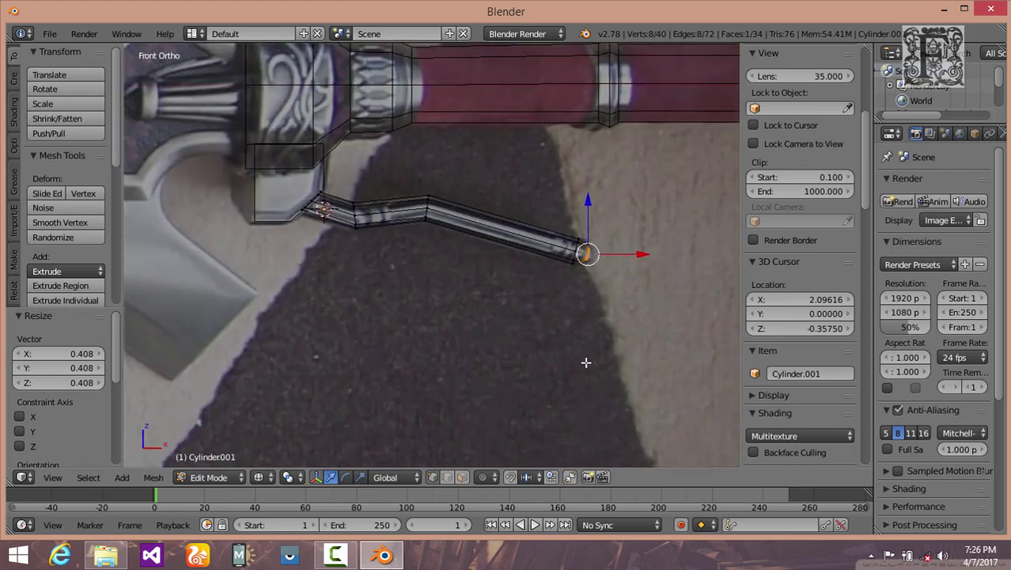
left_click(209, 477)
left_click(225, 458)
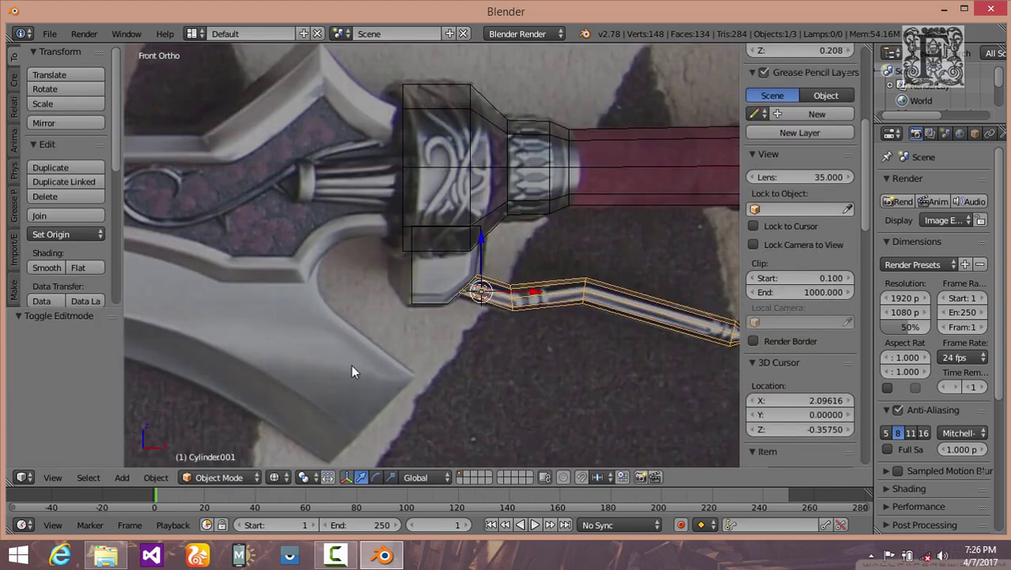
Step: Inspect the guard, block and bent rod from an angle in solid shading, and return to the front wireframe view
middle_click_drag(440, 356, 546, 340)
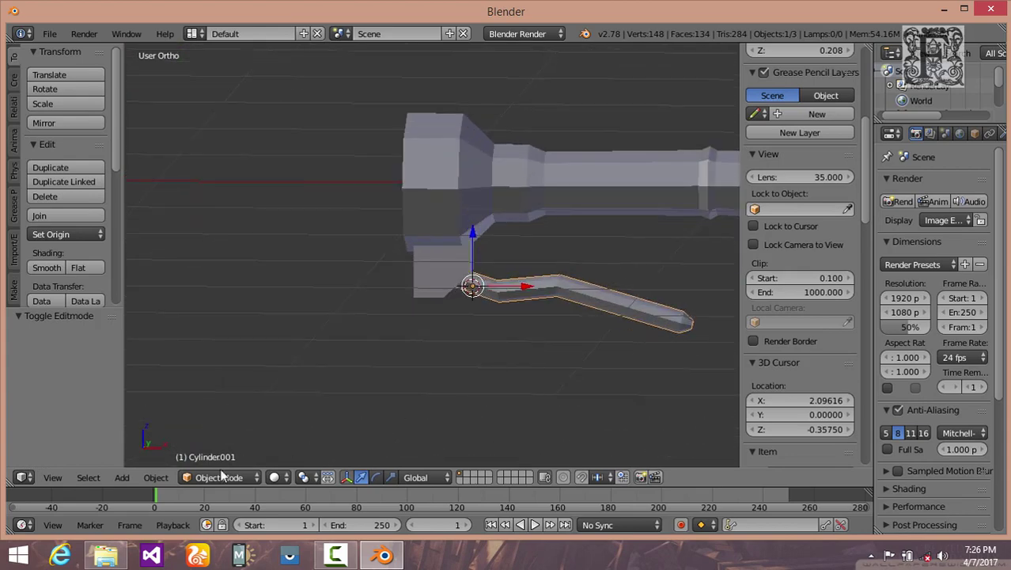
left_click(49, 477)
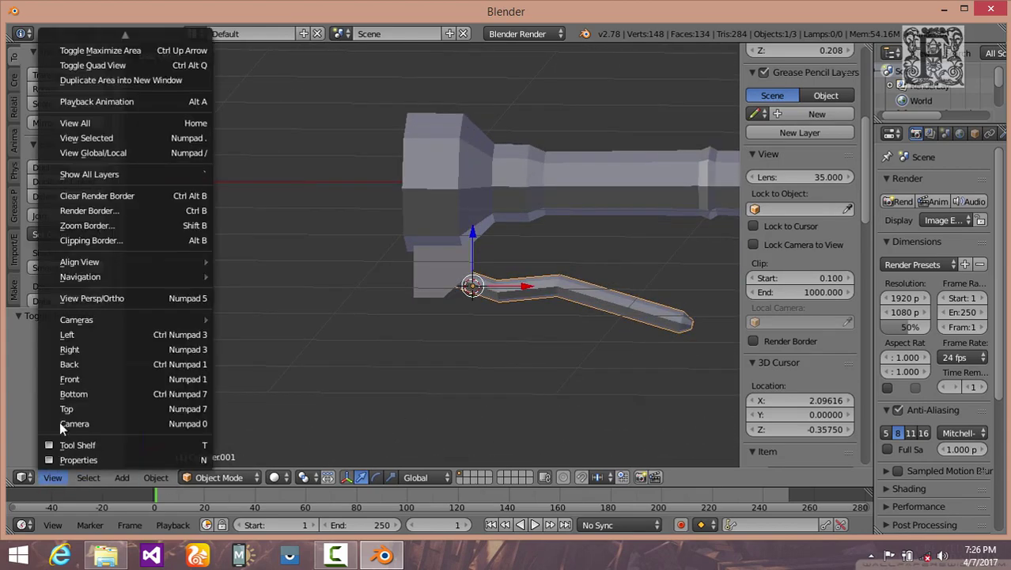
left_click(78, 378)
key("z")
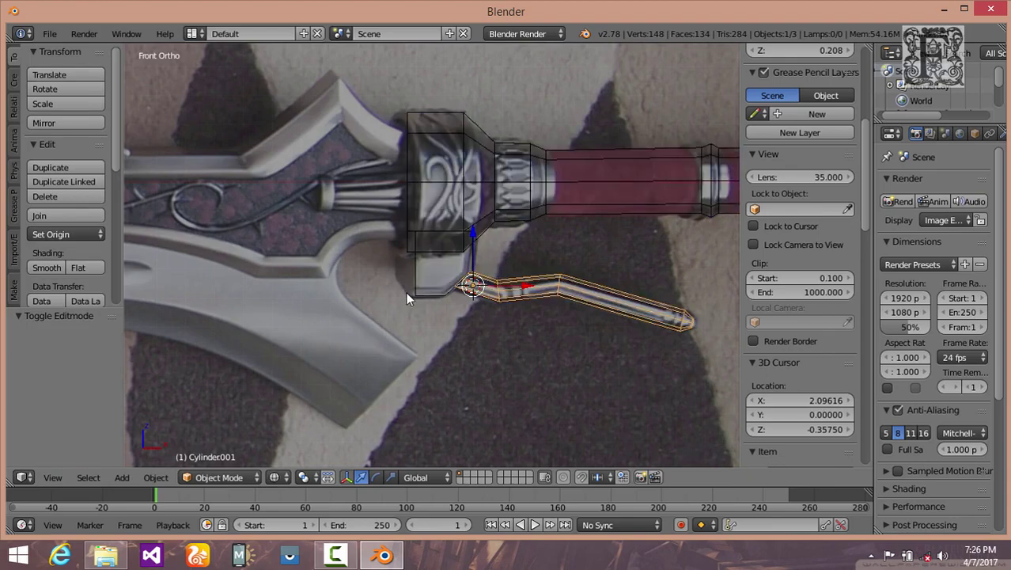
Step: Place the 3D cursor where the blade meets the guard, at about X 1.821, Z -0.003, and add a cube there
middle_click_drag(397, 228, 511, 222, "shift")
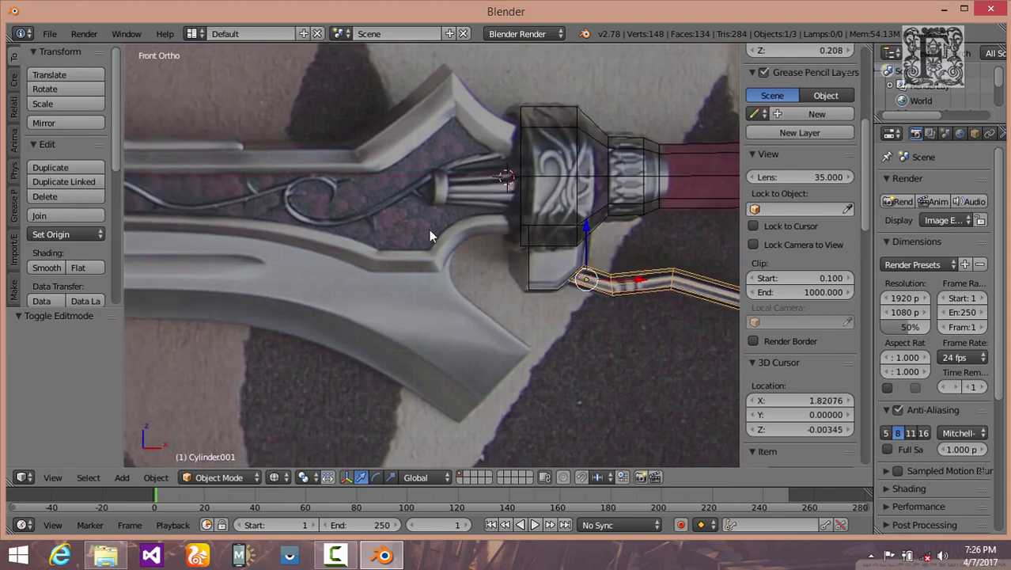
scroll(388, 247, "down", 8)
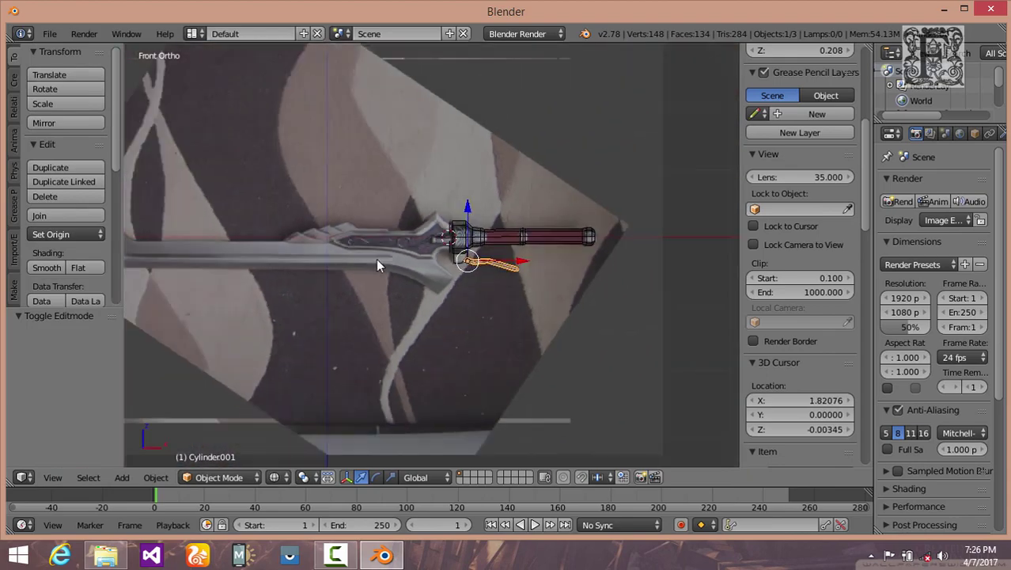
scroll(376, 259, "down", 1)
scroll(380, 258, "up", 4)
scroll(413, 249, "up", 5)
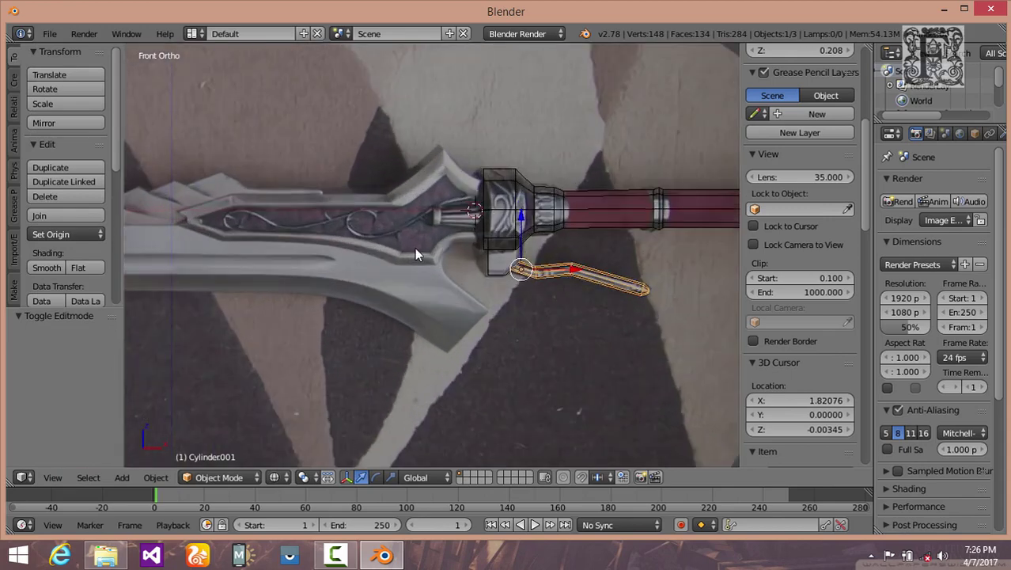
scroll(471, 273, "up", 1)
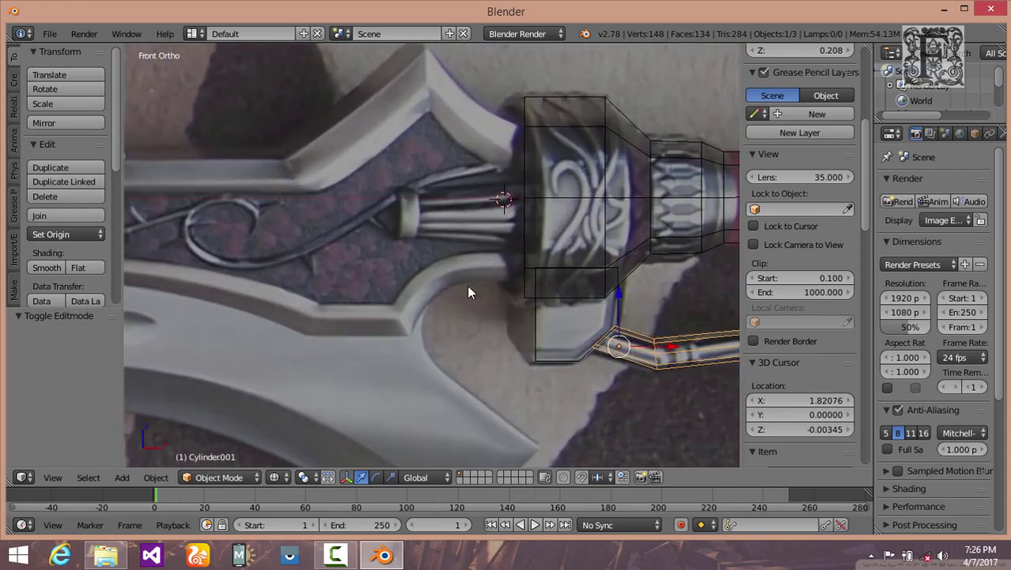
left_click(122, 477)
mouse_move(141, 459)
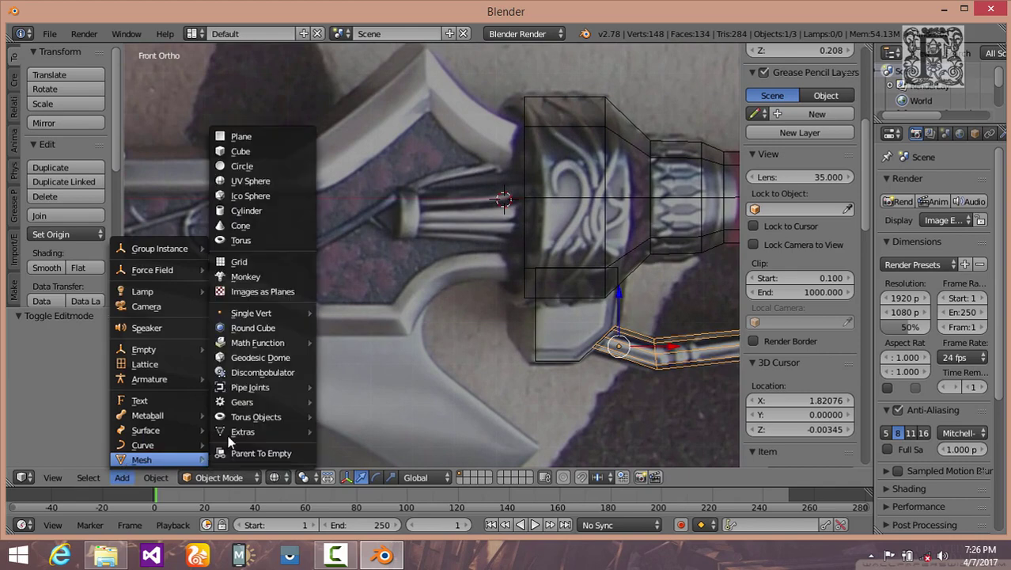
left_click(249, 151)
Step: Enter Edit Mode on the new cube and scale it uniformly to about 0.111
scroll(441, 262, "down", 5)
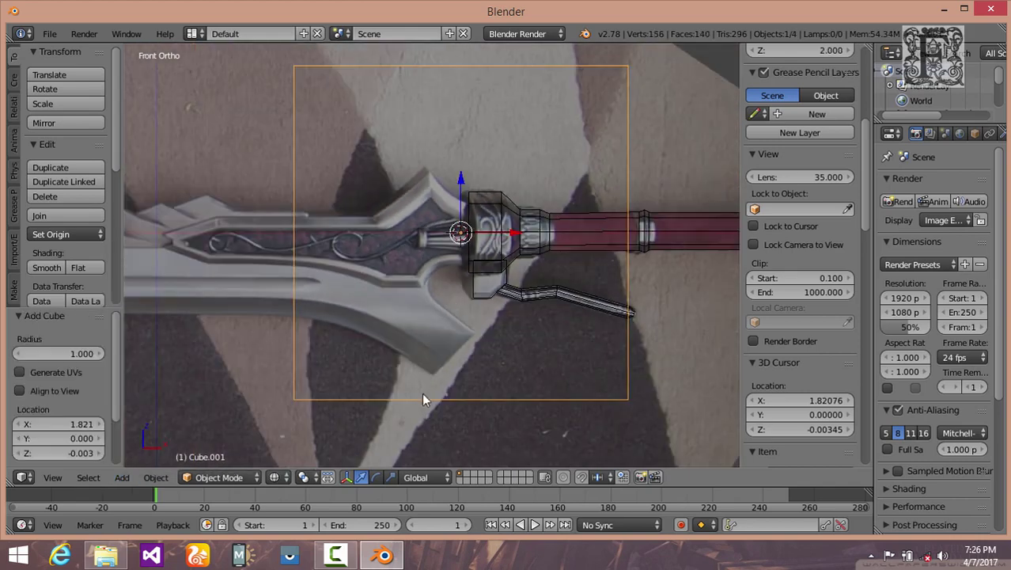
left_click(217, 478)
left_click(237, 440)
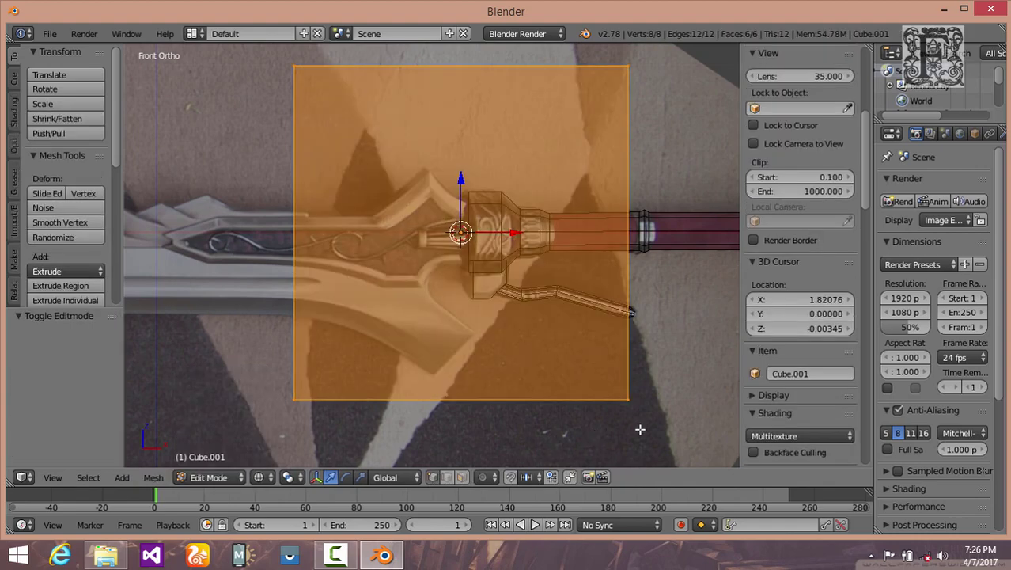
key("s")
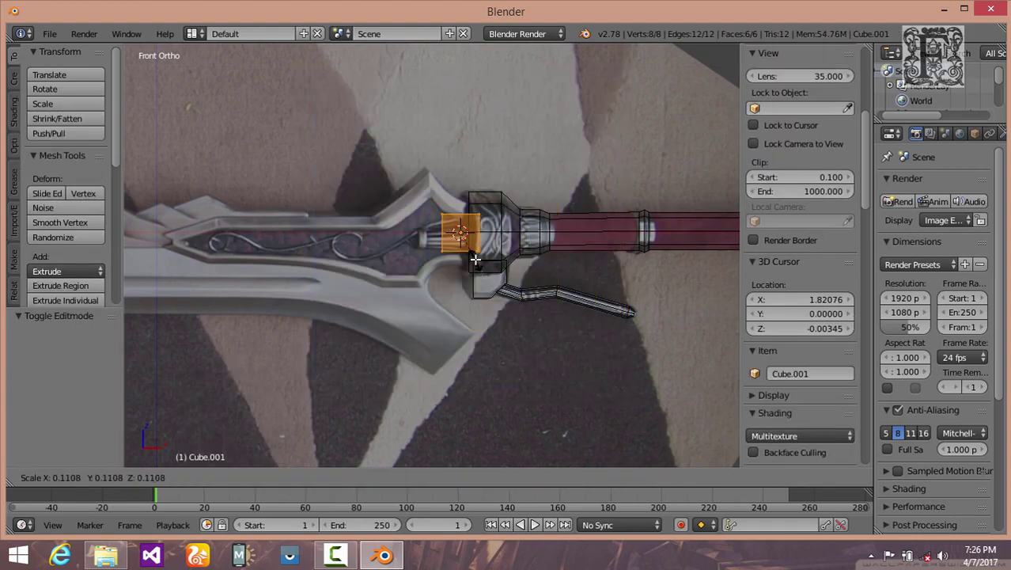
left_click(473, 259)
Step: Scale the cube about 1.664 along Z and move it about -0.041 along X toward the blade
scroll(475, 259, "up", 1)
scroll(475, 260, "up", 5)
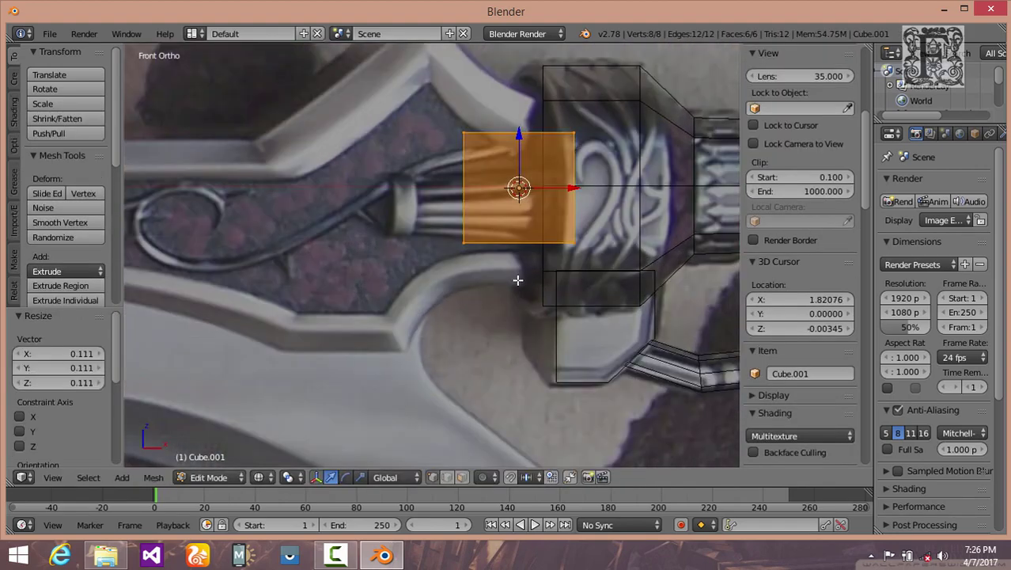
scroll(470, 328, "up", 2)
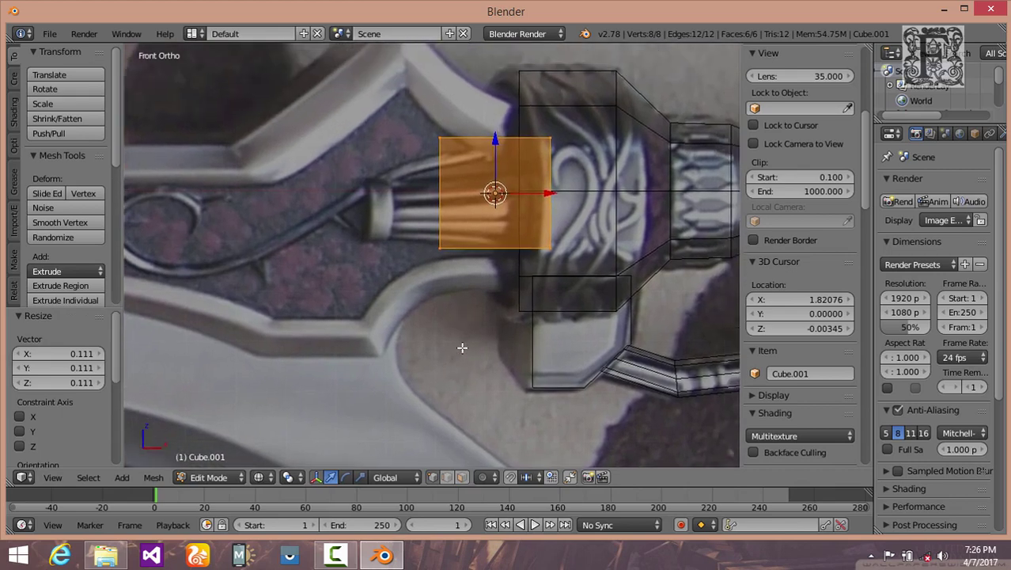
key("s")
key("z")
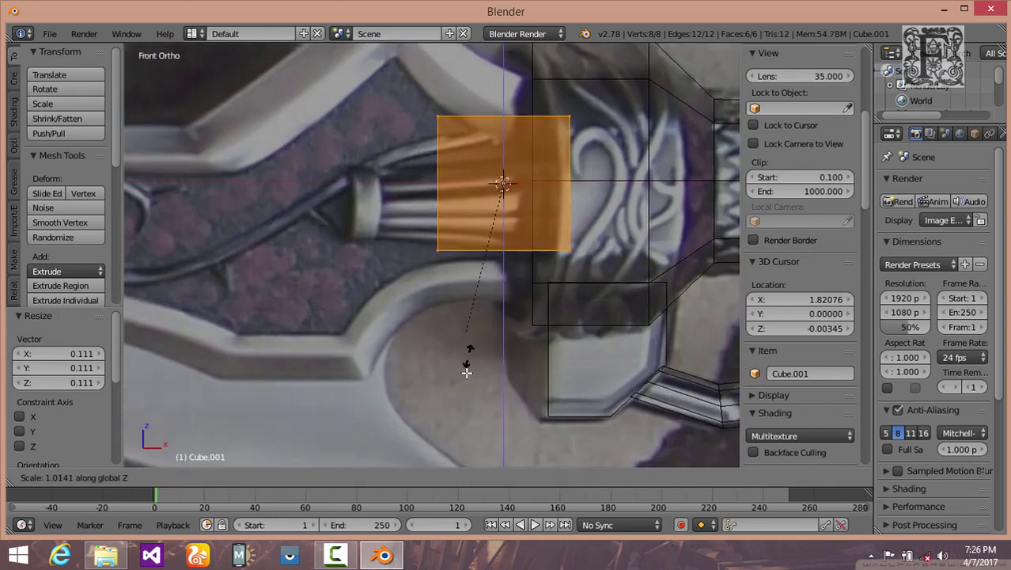
left_click(463, 433)
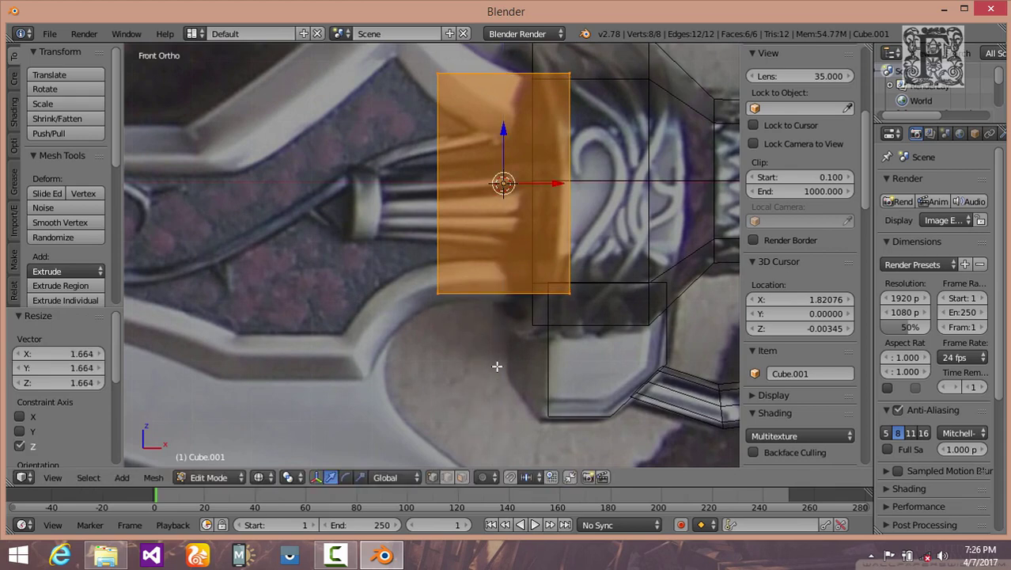
mouse_move(483, 424)
middle_mouse_down("shift")
mouse_move(483, 406)
mouse_move(474, 437)
middle_mouse_up("shift")
left_click_drag(539, 201, 515, 198)
Step: Select the cube's upper blade-side vertices and move them about -0.040 in X and 0.180 in Z onto the blade's upper point
middle_click_drag(508, 263, 507, 310, "shift")
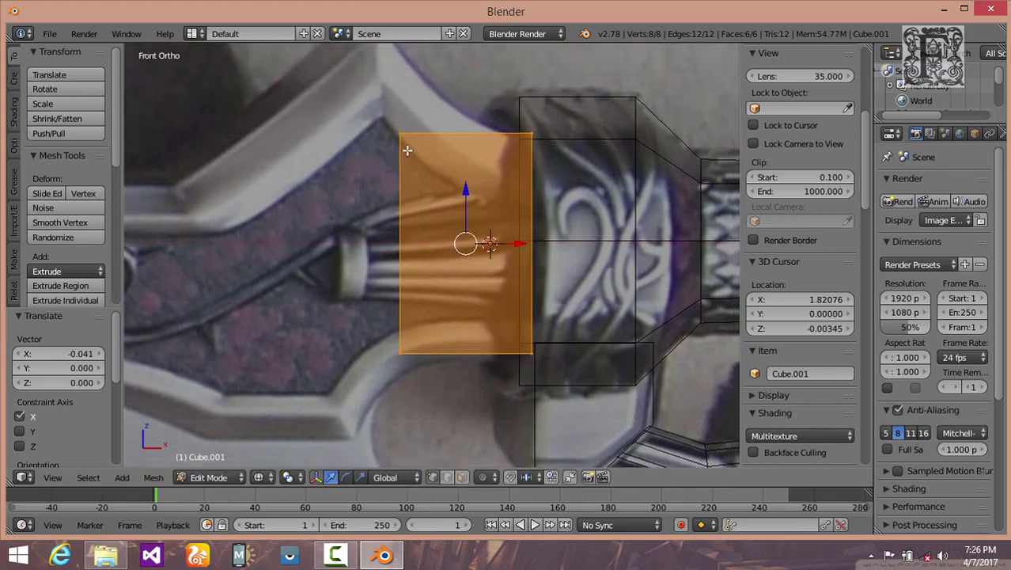
key("a")
key("b")
left_click_drag(379, 119, 430, 177)
scroll(433, 181, "down", 1)
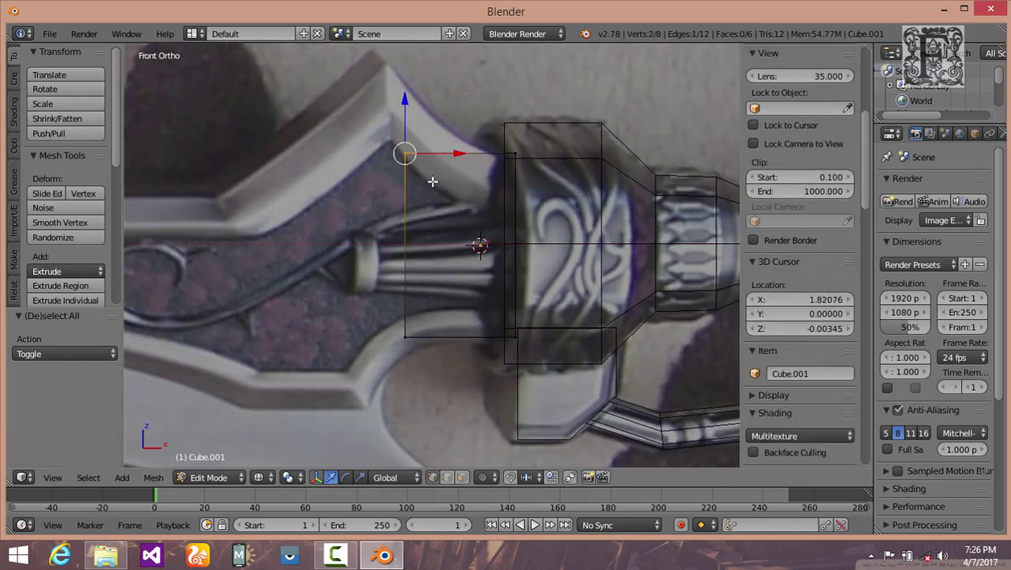
key("g")
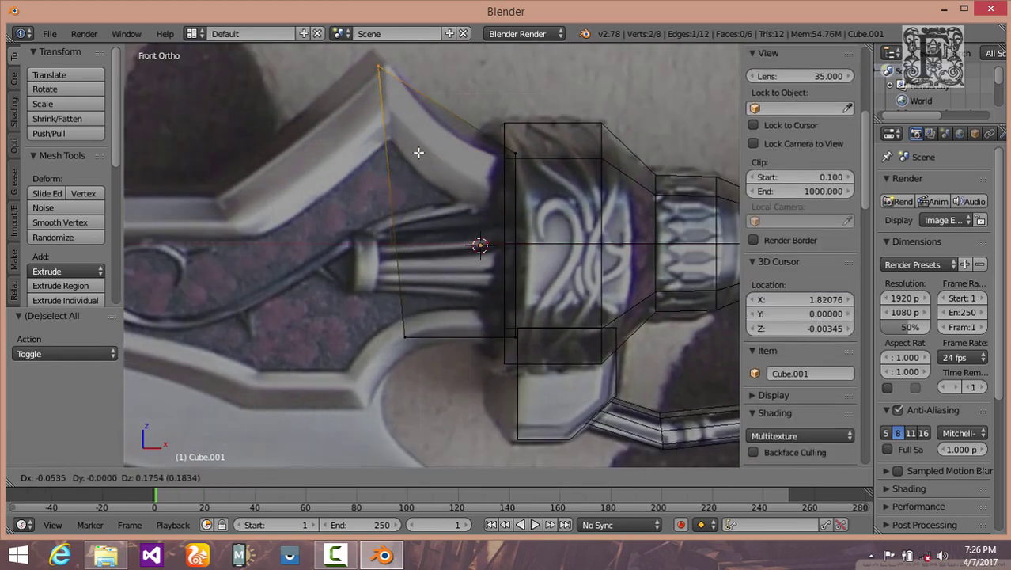
left_click(424, 152)
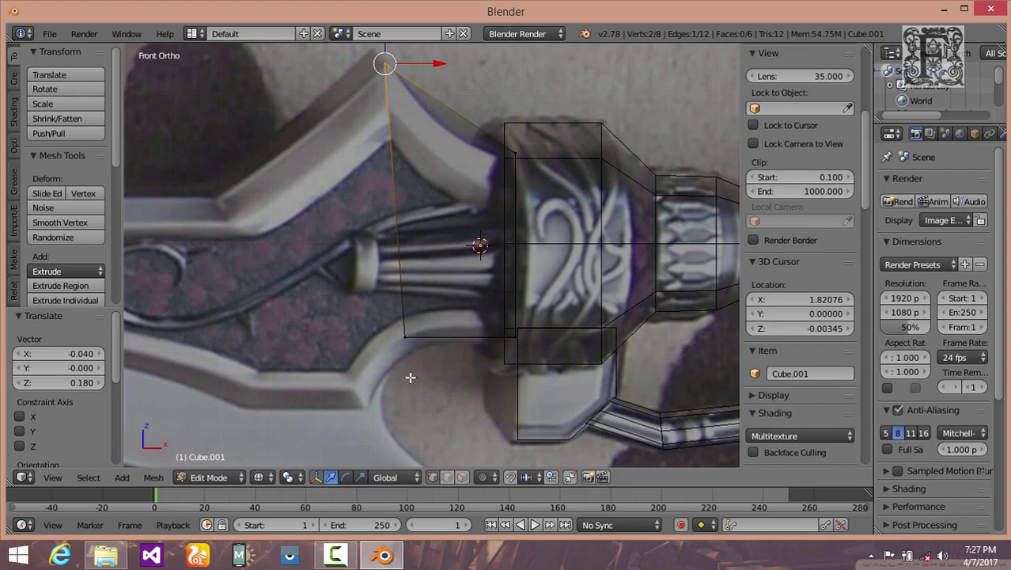
Step: Select the cube's lower blade-side vertices and move them about -0.080 in X and -0.141 in Z onto the blade's lower corner
key("a")
key("b")
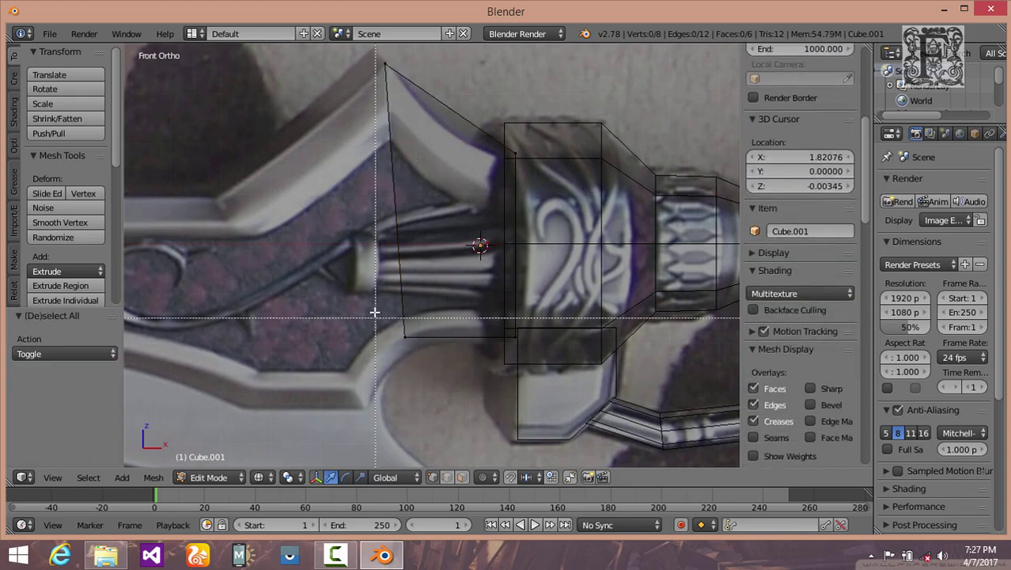
left_click_drag(383, 313, 443, 381)
key("g")
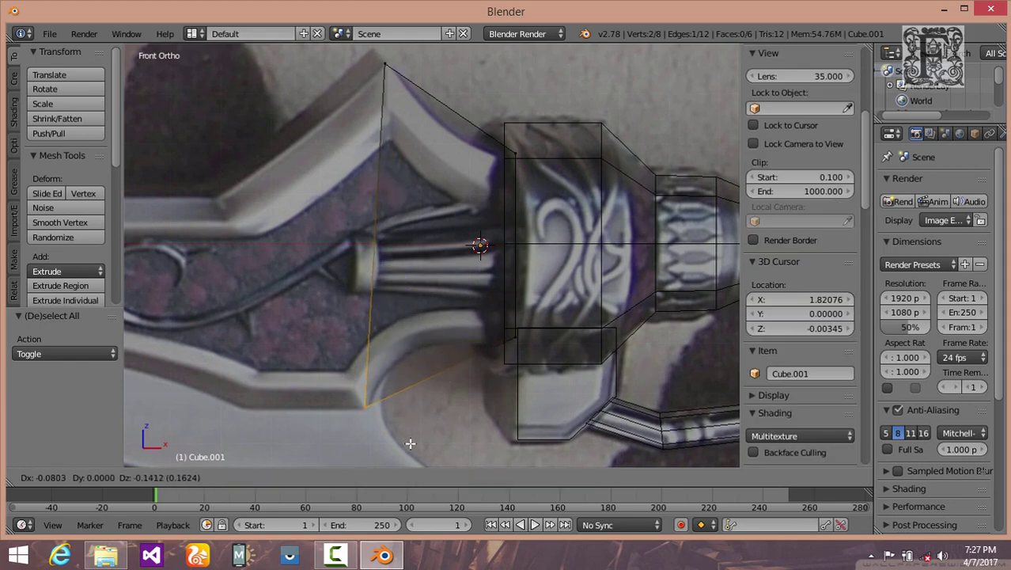
left_click(410, 444)
Step: Add a vertical loop cut to the blade base between its blade-side edge and the guard, slid slightly toward the guard
key("ctrl+r")
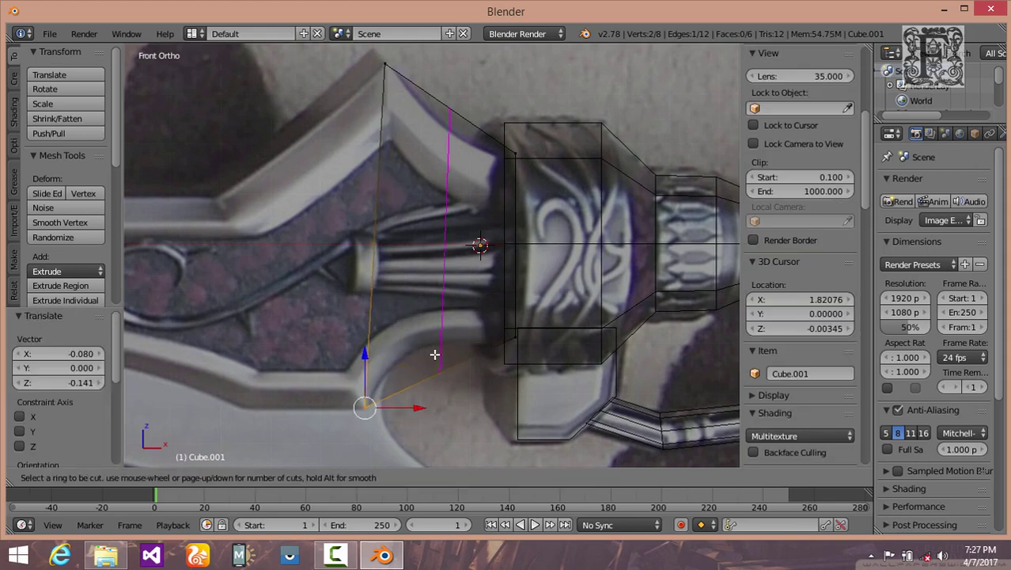
left_click(440, 352)
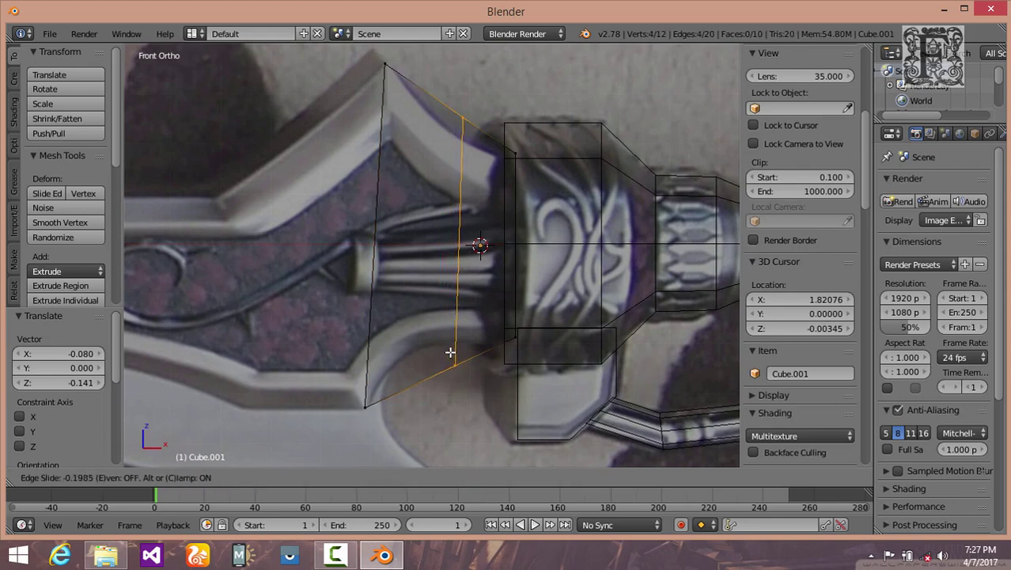
left_click(459, 224)
key("a")
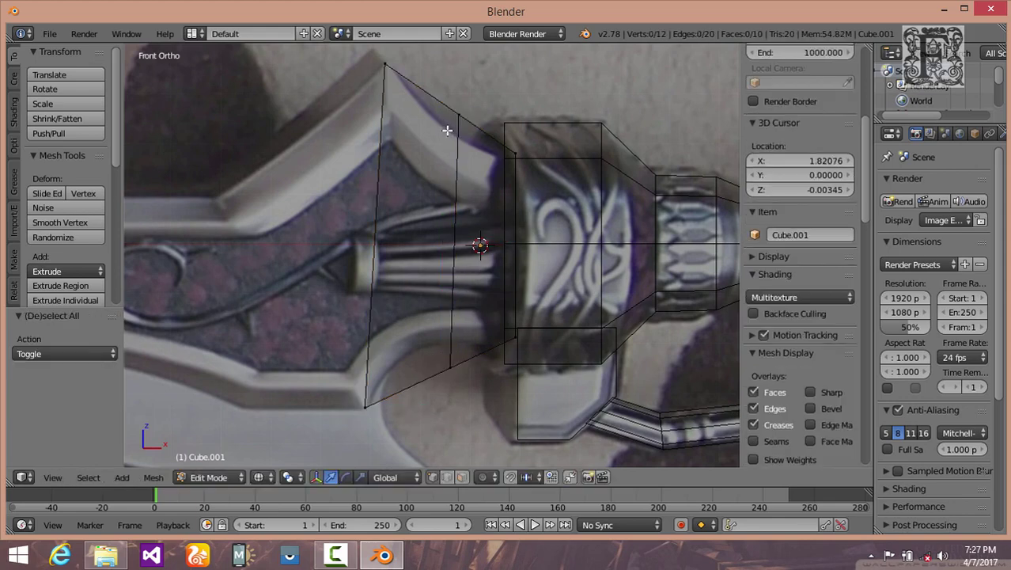
Step: Select the new loop's upper vertices and move them about 0.009 in X and -0.059 in Z onto the blade's upper curve
key("b")
left_click_drag(449, 91, 472, 136)
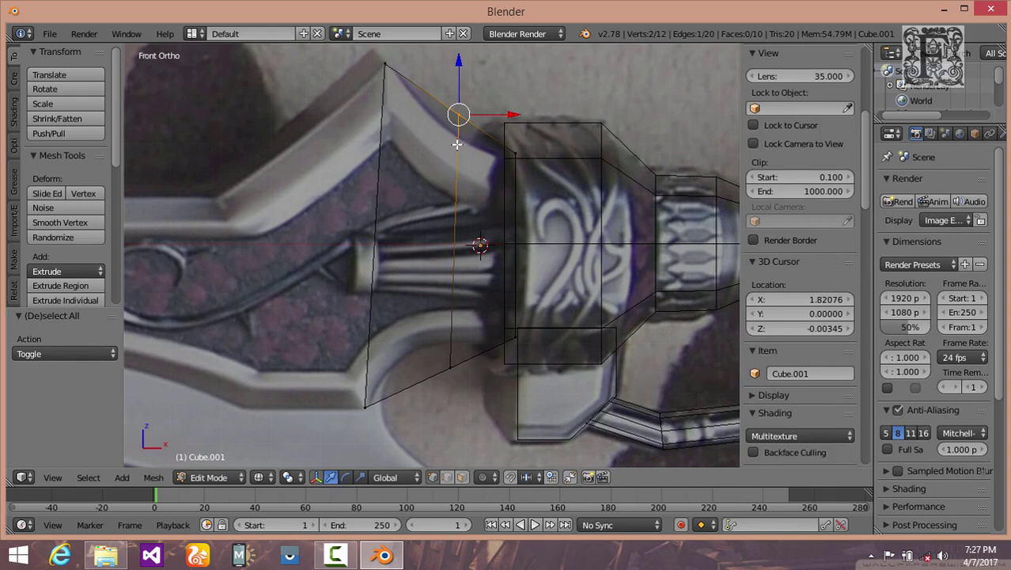
key("g")
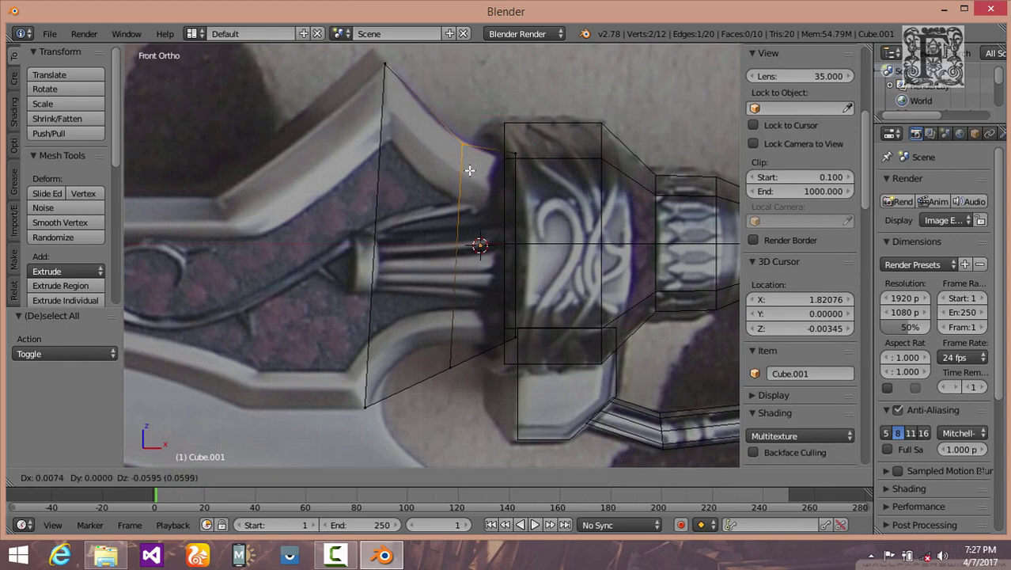
left_click(469, 170)
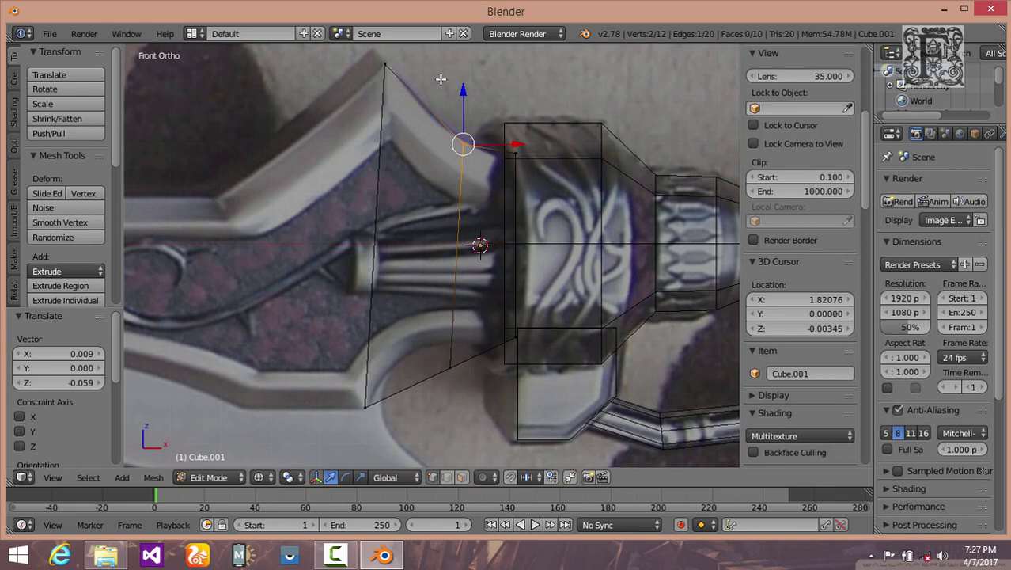
Step: Select the same loop's lower vertices and move them about 0.028 in X and 0.052 in Z onto the lower outline
key("a")
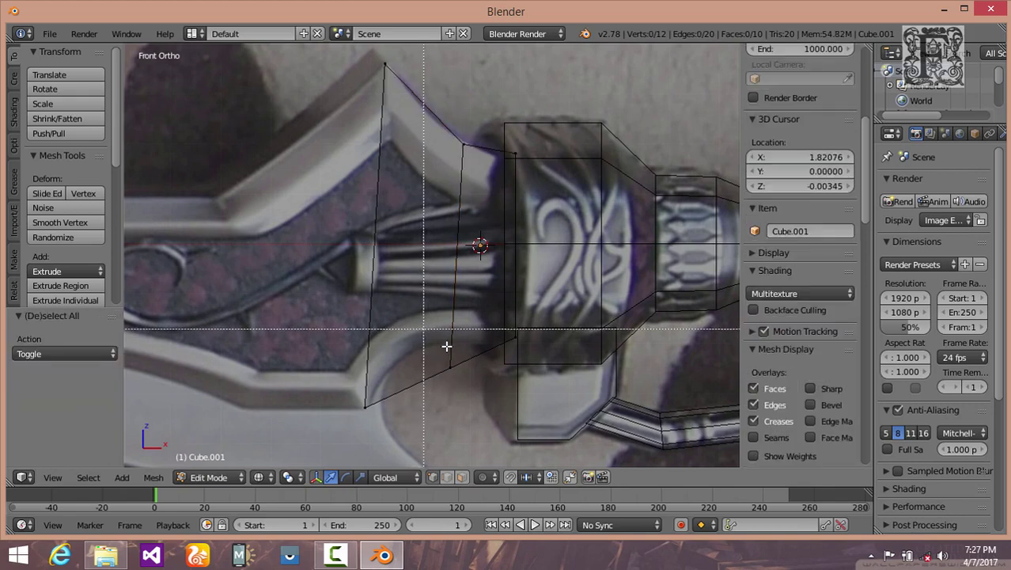
right_click(450, 366)
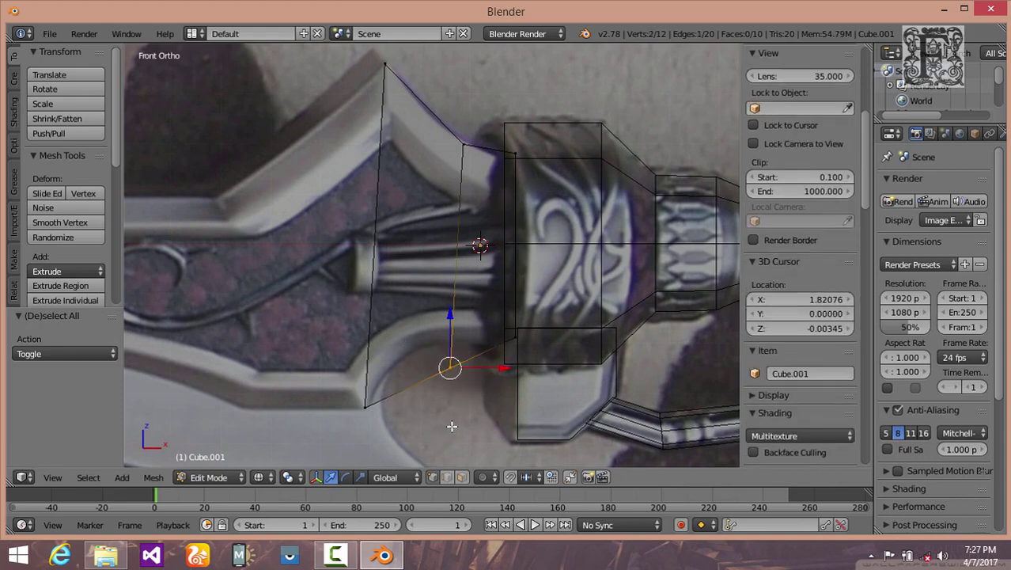
key("g")
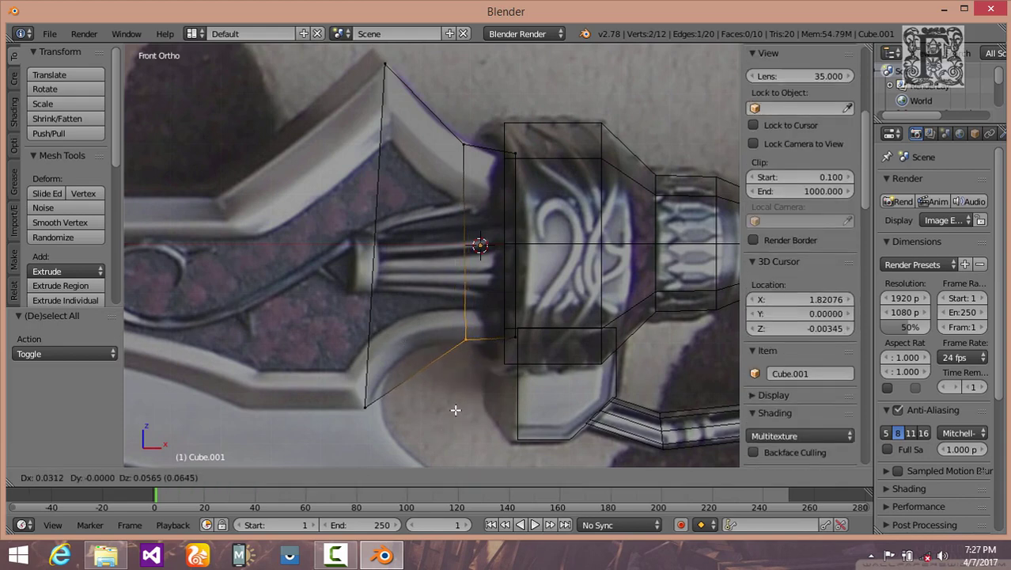
left_click(455, 411)
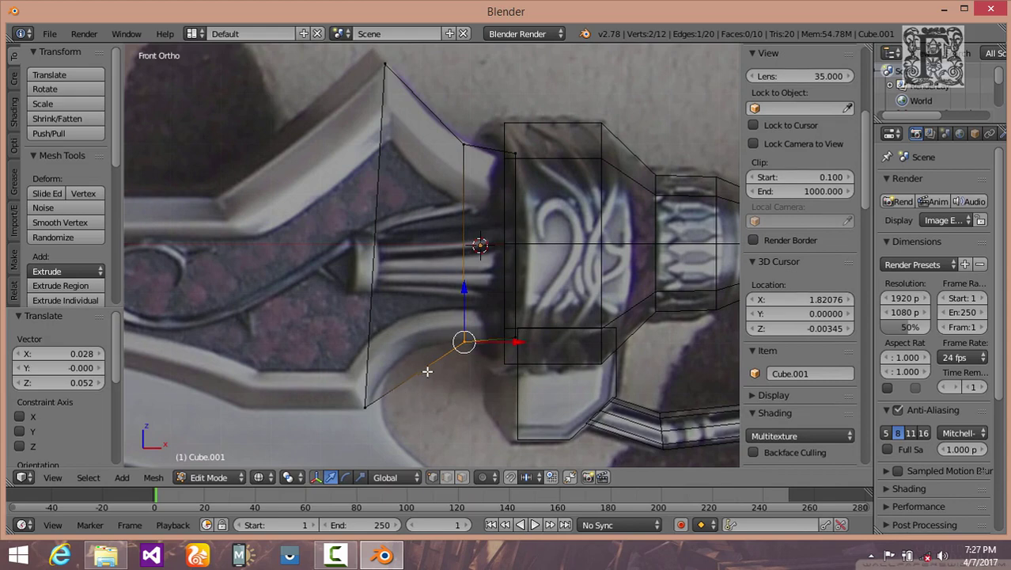
Step: Add a second vertical loop cut about midway between the first loop and the base's blade-side edge
key("a")
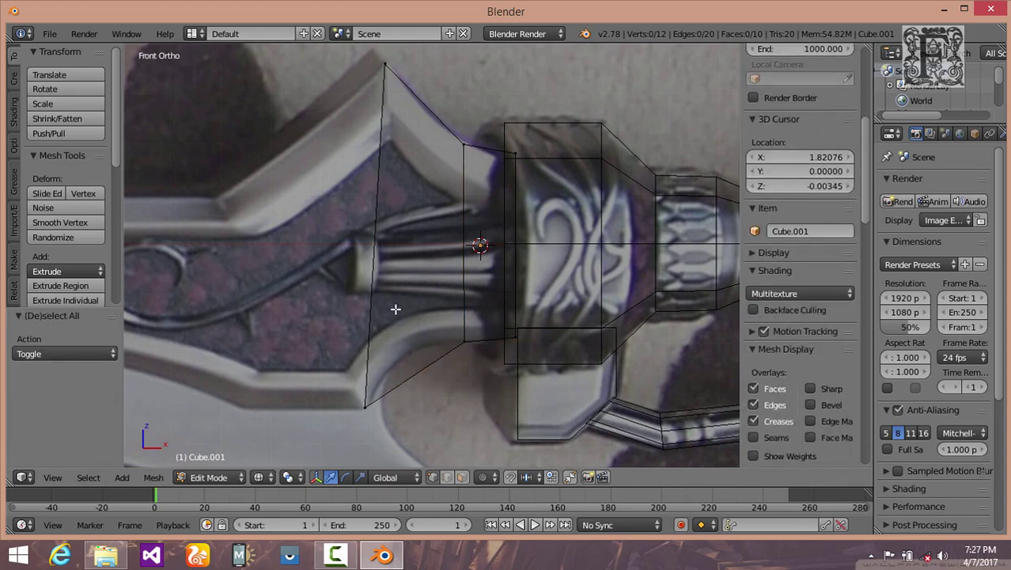
key("ctrl+r")
left_click(406, 358)
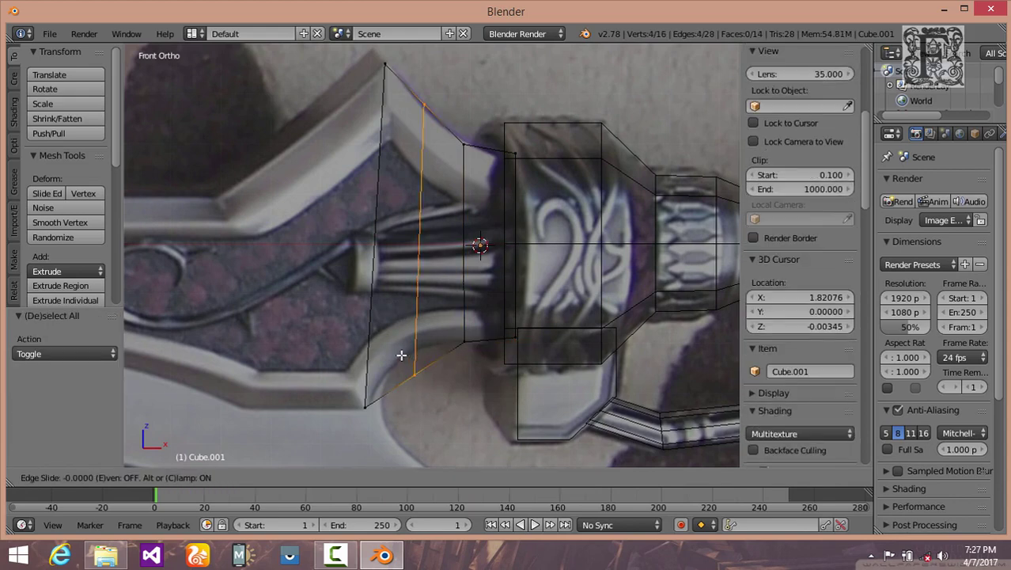
left_click(398, 350)
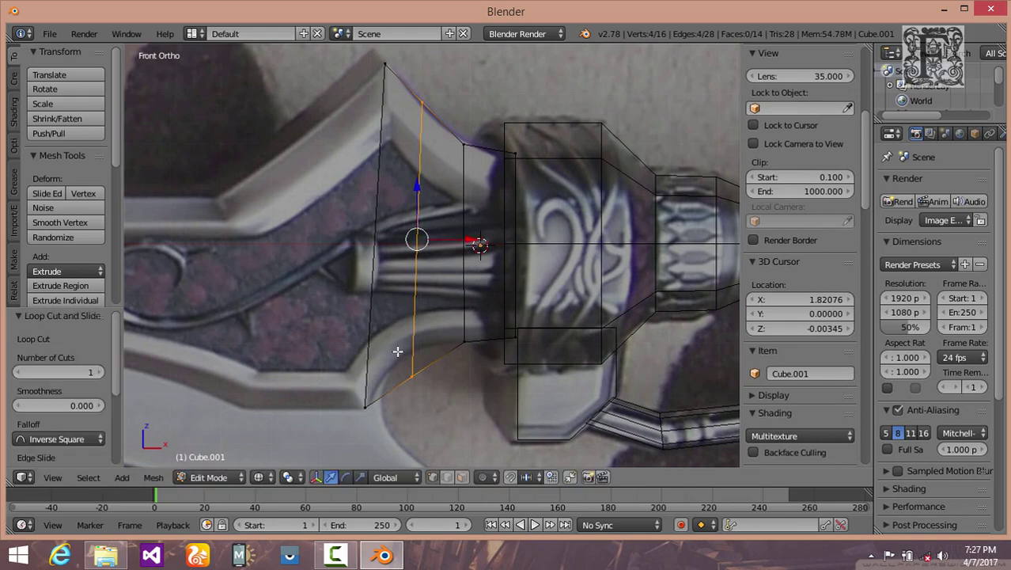
Step: Select the second loop's lower vertices and move them about -0.003 in X and 0.051 in Z onto the lower curve
key("a")
left_click_drag(402, 366, 428, 413)
key("g")
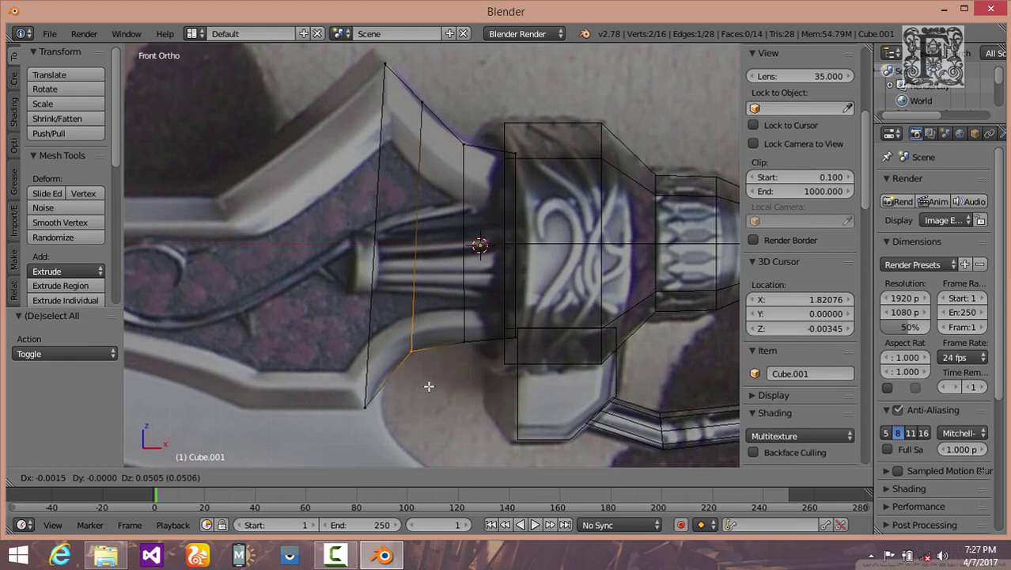
left_click(427, 385)
scroll(371, 311, "down", 1)
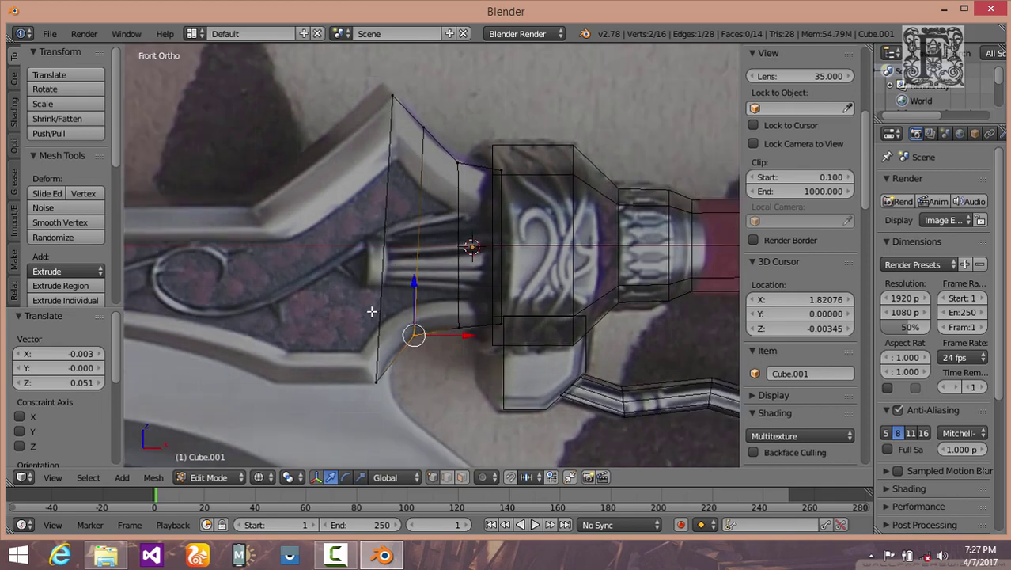
Step: Select the blade-side edge's lower vertices and move them about 0.035 in X and 0.049 in Z to where the lower spike's curve starts
middle_click_drag(372, 332, 498, 341, "shift")
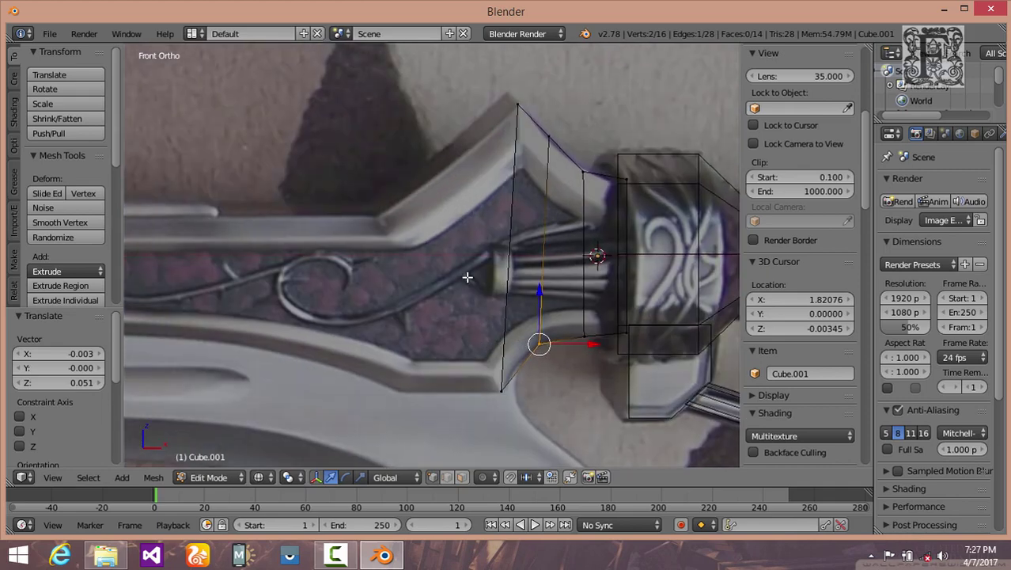
key("a")
key("b")
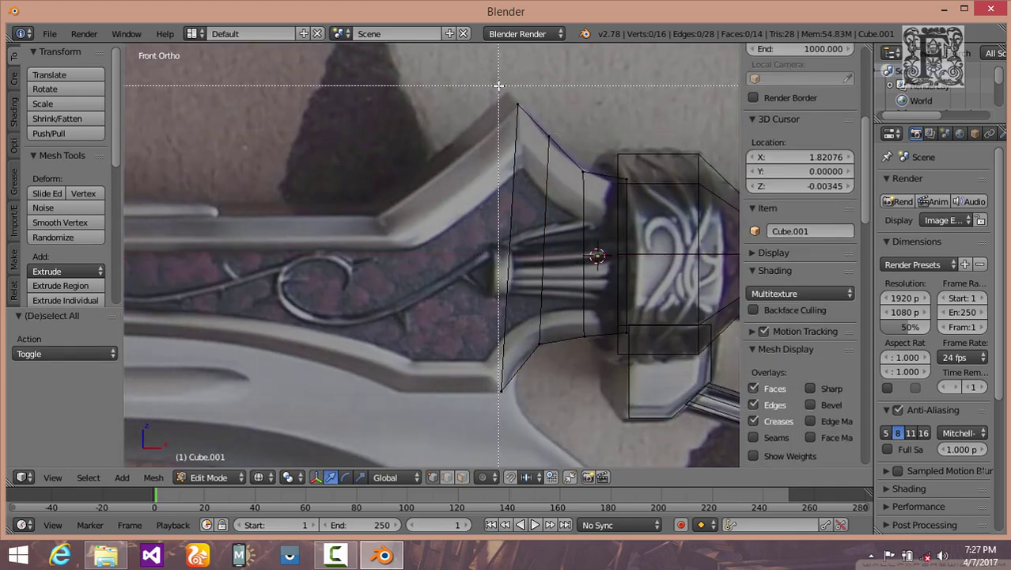
left_click_drag(498, 86, 524, 434)
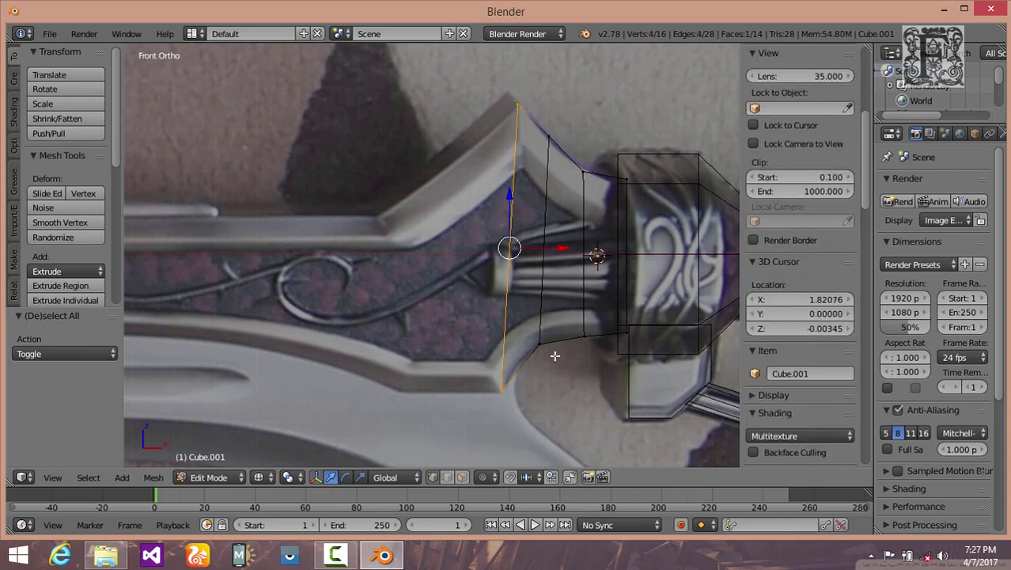
scroll(557, 333, "up", 4)
key("a")
key("b")
left_click_drag(546, 252, 577, 331)
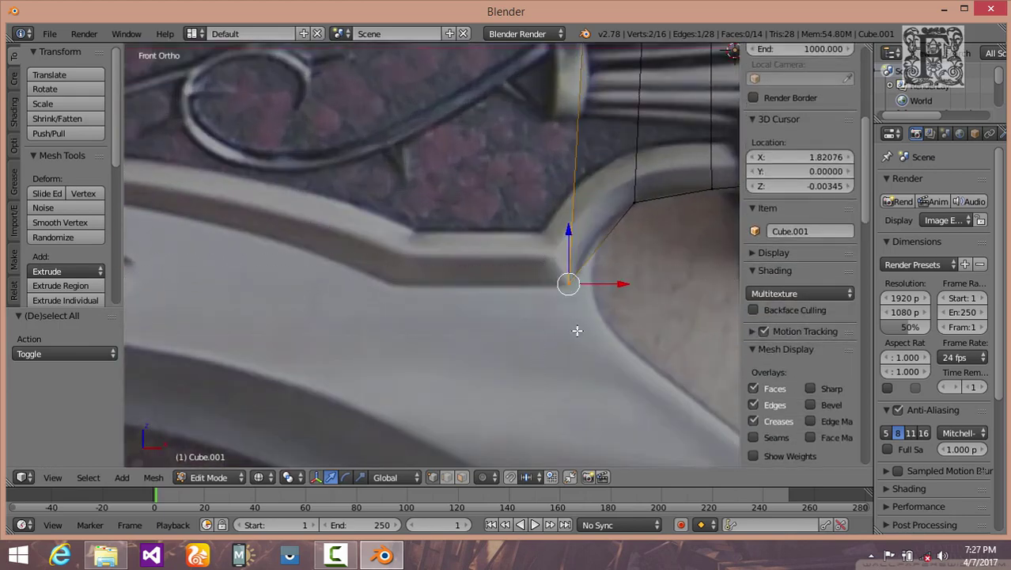
key("g")
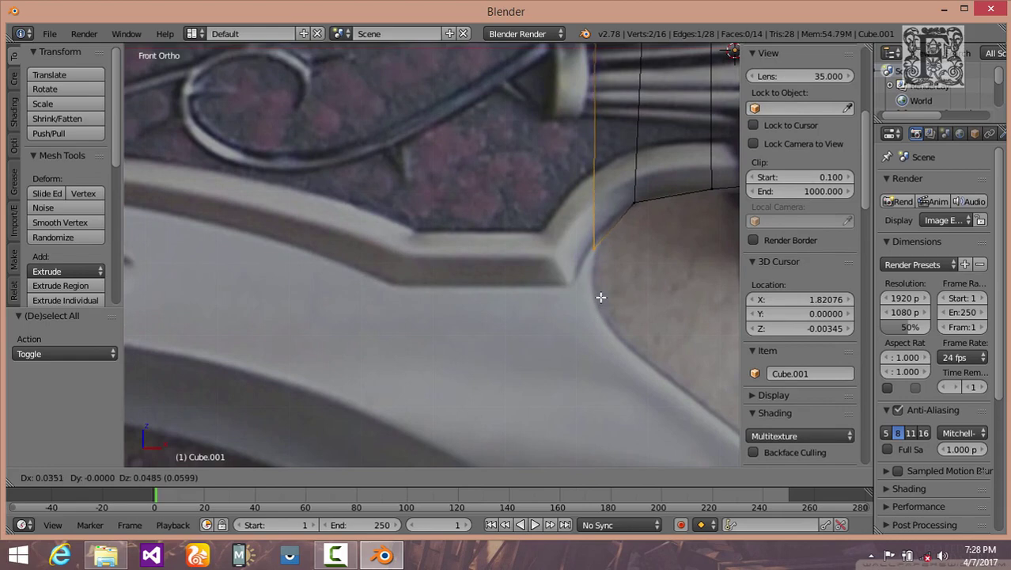
left_click(601, 297)
Step: Select the whole blade-side end face and extrude it about 0.342 along the blade
scroll(597, 284, "down", 3)
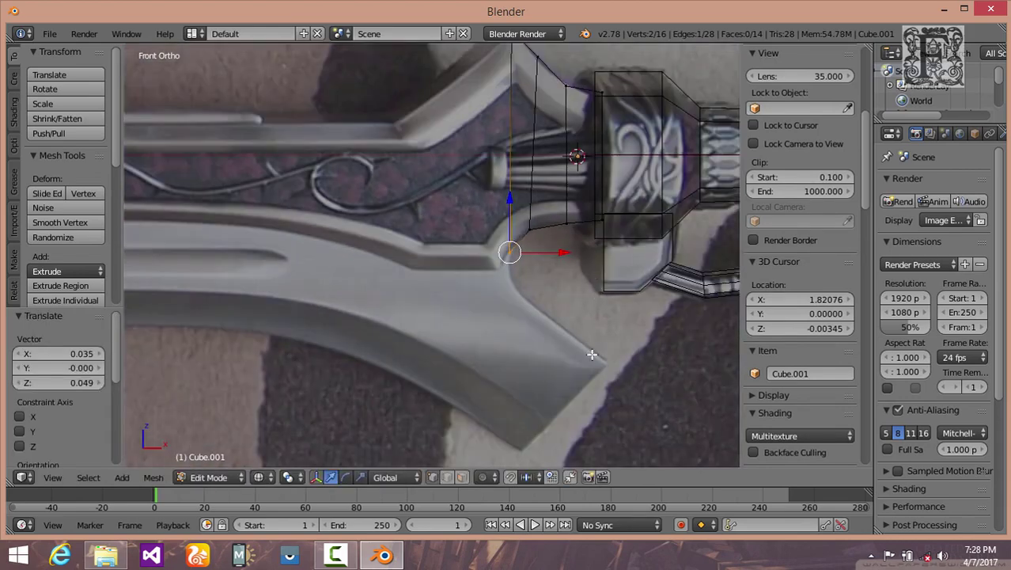
scroll(592, 355, "up", 2, "shift")
scroll(582, 338, "up", 1)
key("b")
left_click_drag(515, 54, 549, 89)
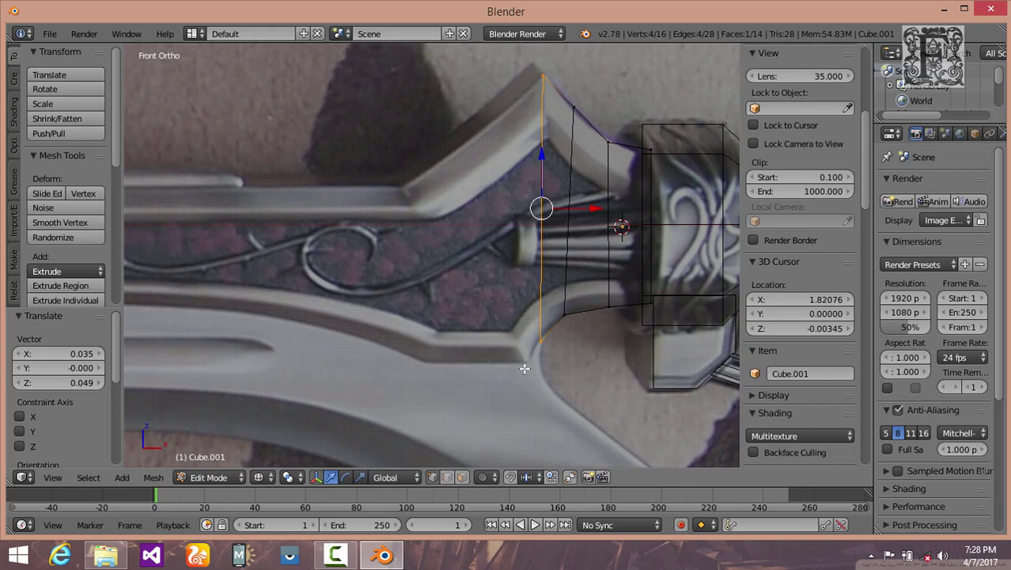
scroll(534, 362, "down", 2)
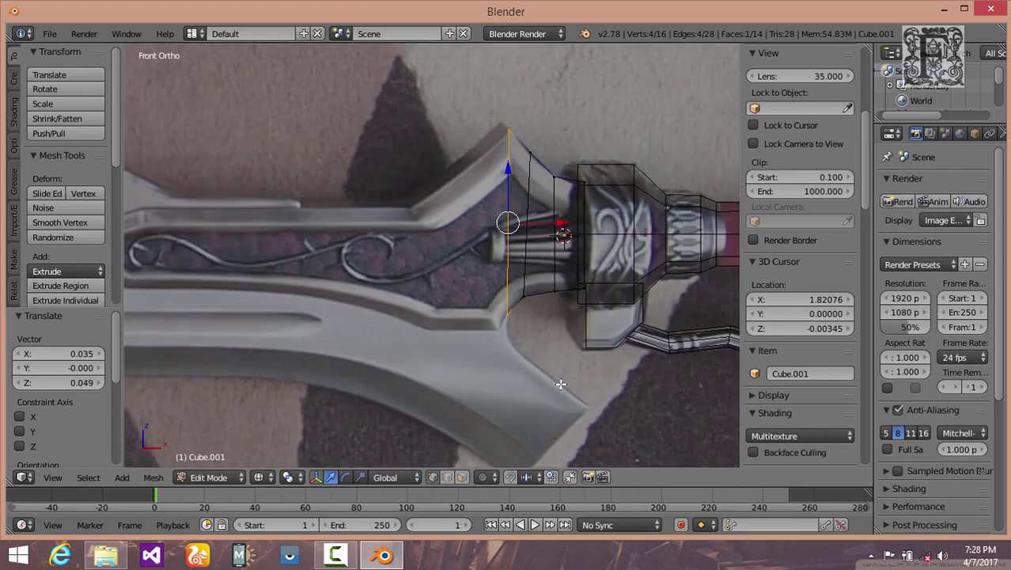
key("e")
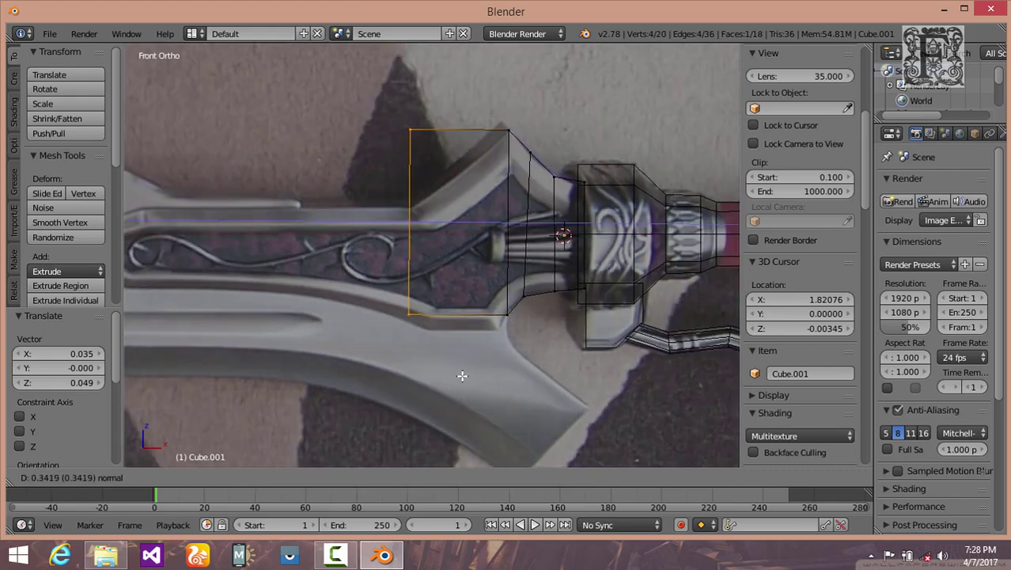
left_click(462, 375)
Step: Select the extruded end's upper vertices and move them about 0.003 in X and -0.272 in Z onto the blade's upper inner corner
scroll(458, 368, "up", 4)
key("a")
key("b")
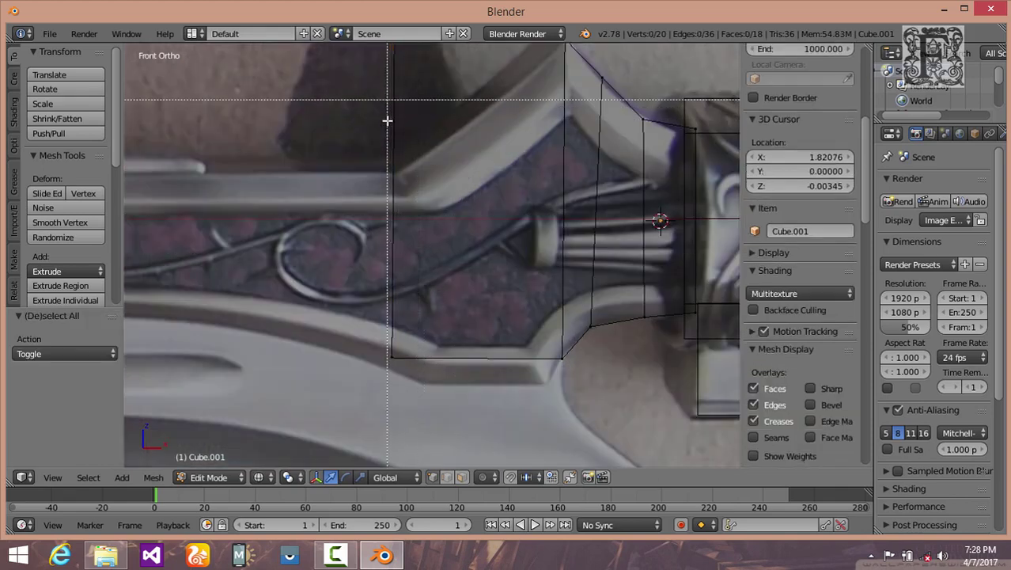
scroll(426, 249, "up", 1)
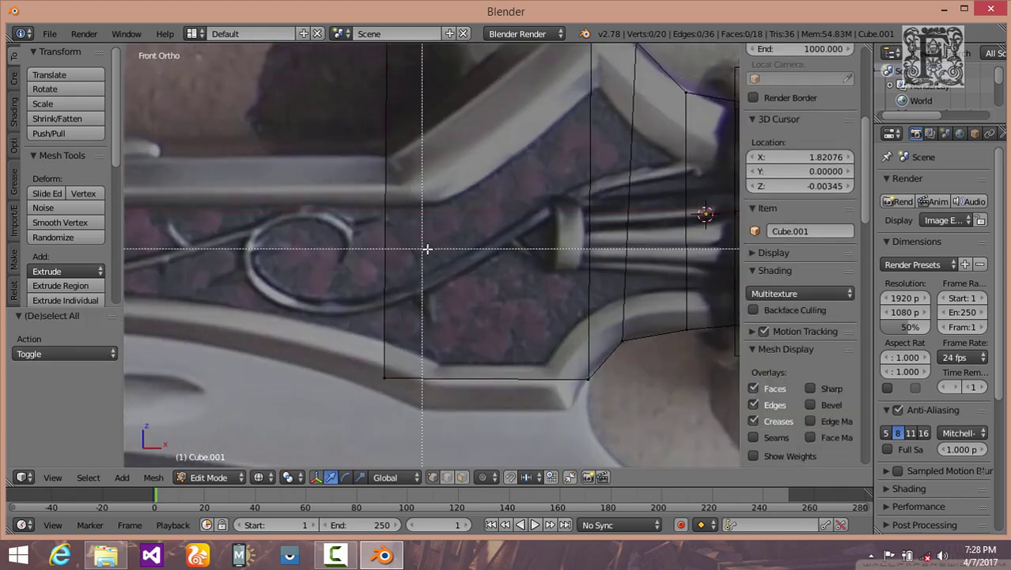
scroll(432, 253, "down", 3)
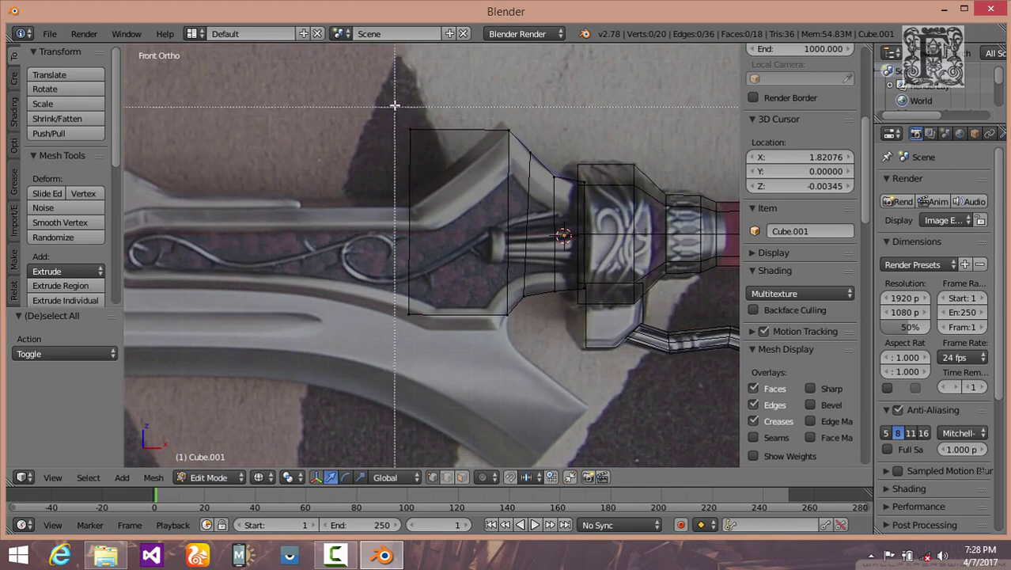
left_click_drag(394, 104, 433, 155)
key("g")
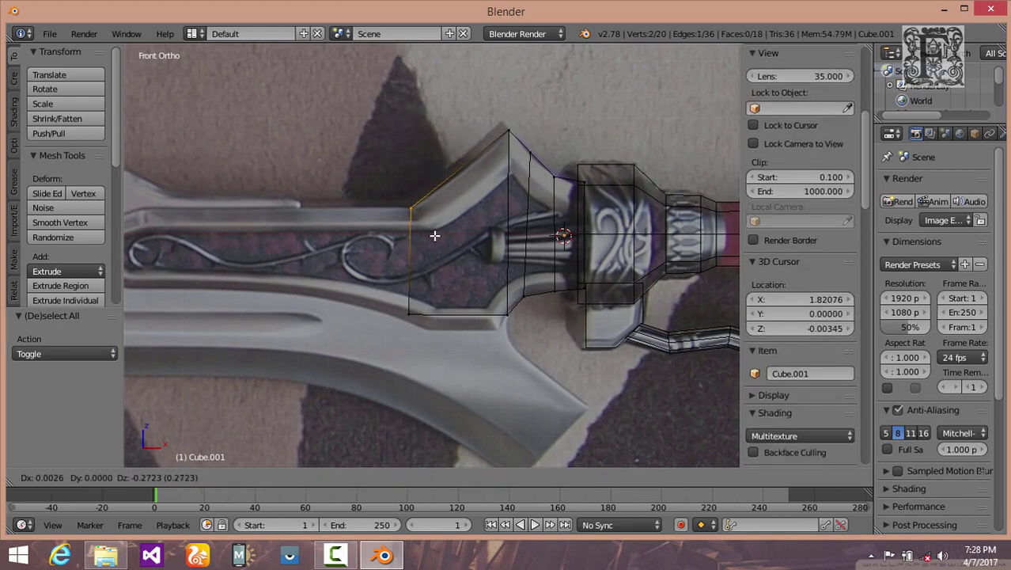
left_click(434, 235)
Step: Extrude the new segment's underside face downward about 0.552 and move it about 0.277 in X and 0.137 in Z toward the lower spike's tip
scroll(434, 237, "up", 2)
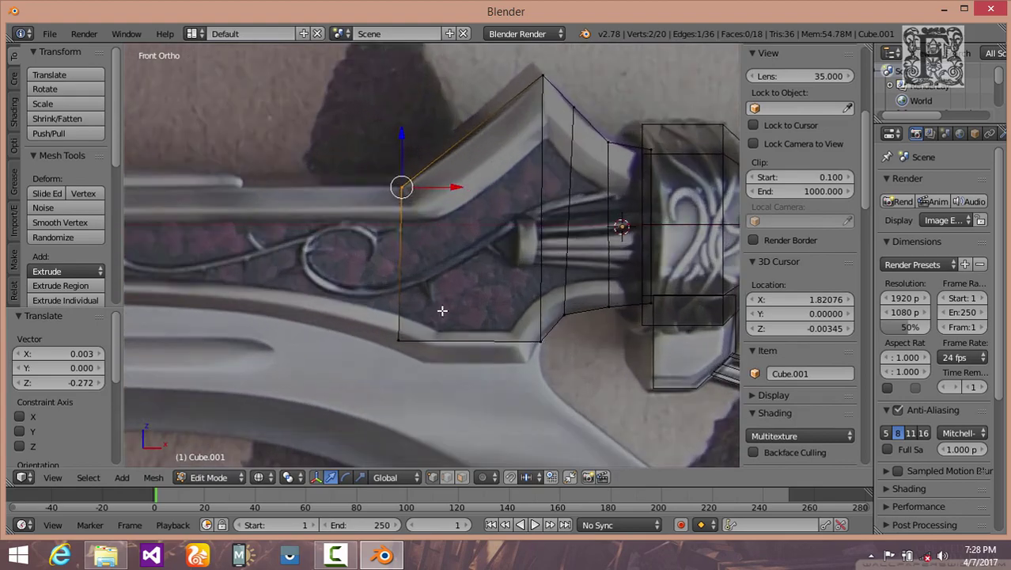
scroll(440, 255, "down", 3, "shift")
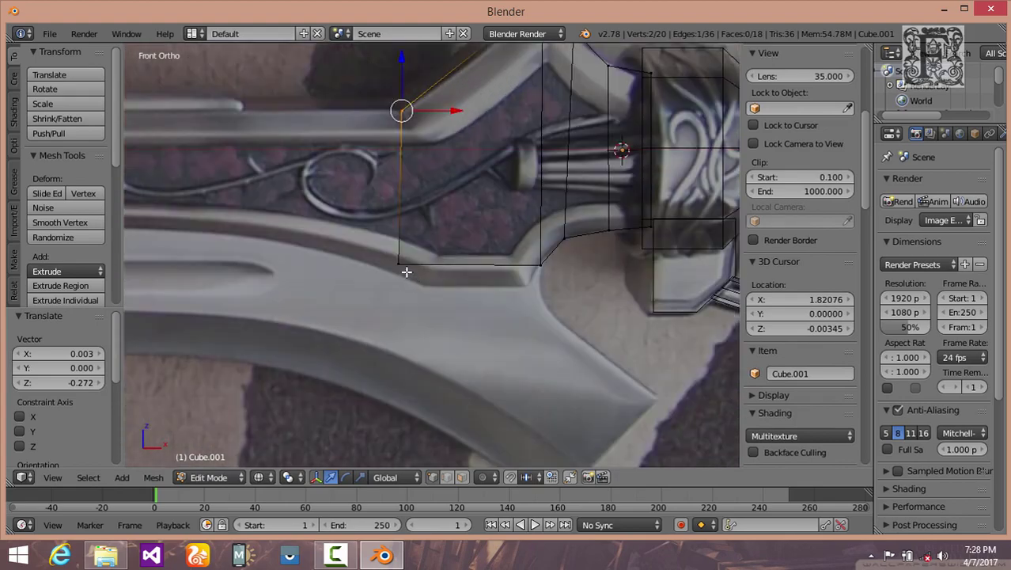
key("a")
key("b")
left_click_drag(394, 239, 550, 368)
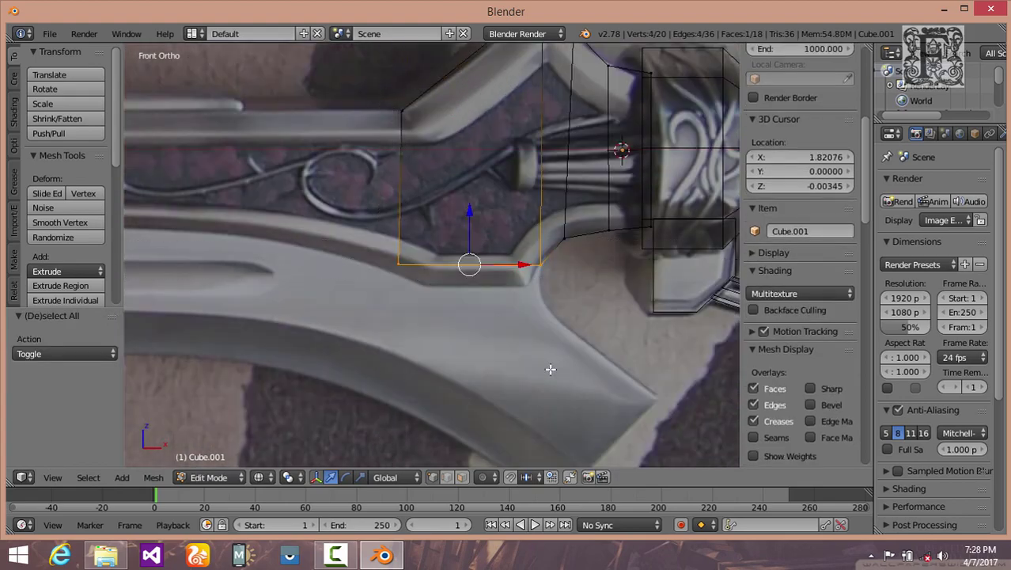
middle_click_drag(550, 369, 536, 313, "shift")
key("e")
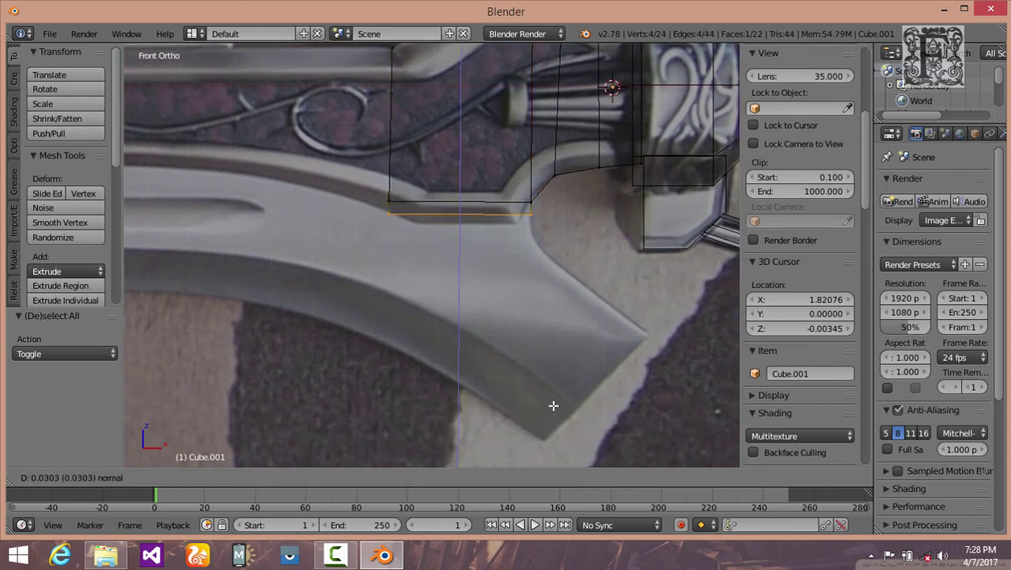
left_click(578, 129)
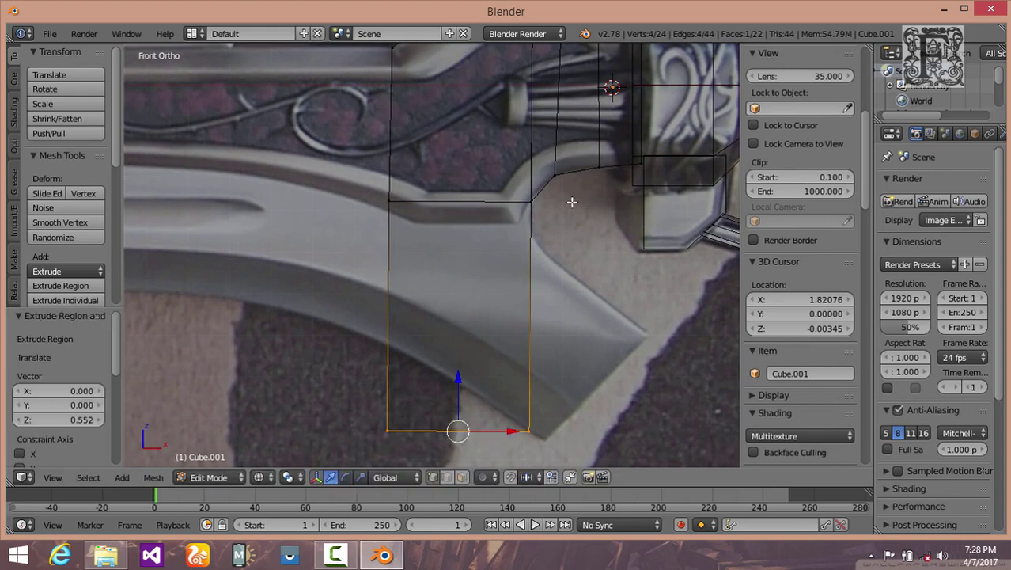
key("g")
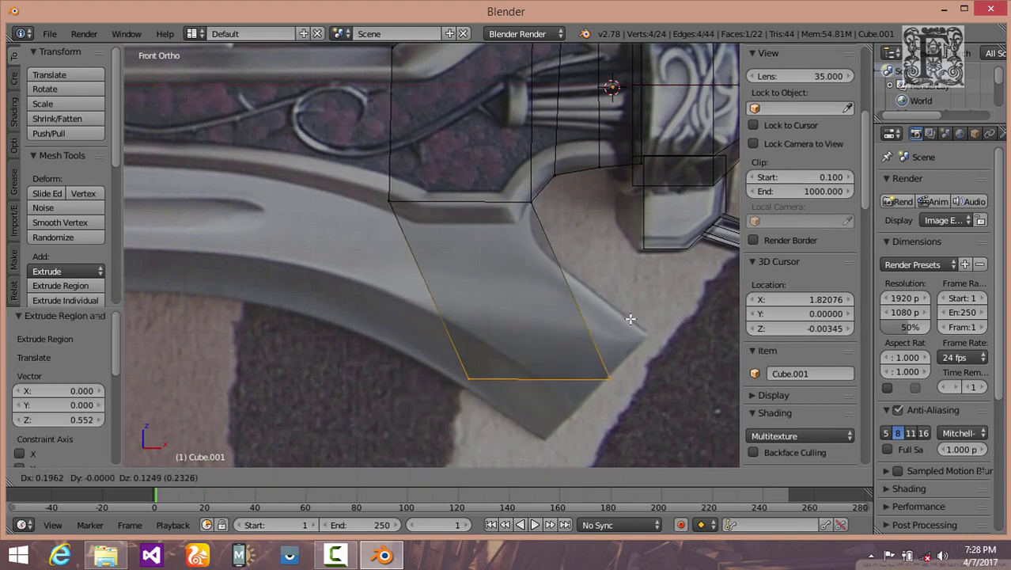
left_click(666, 318)
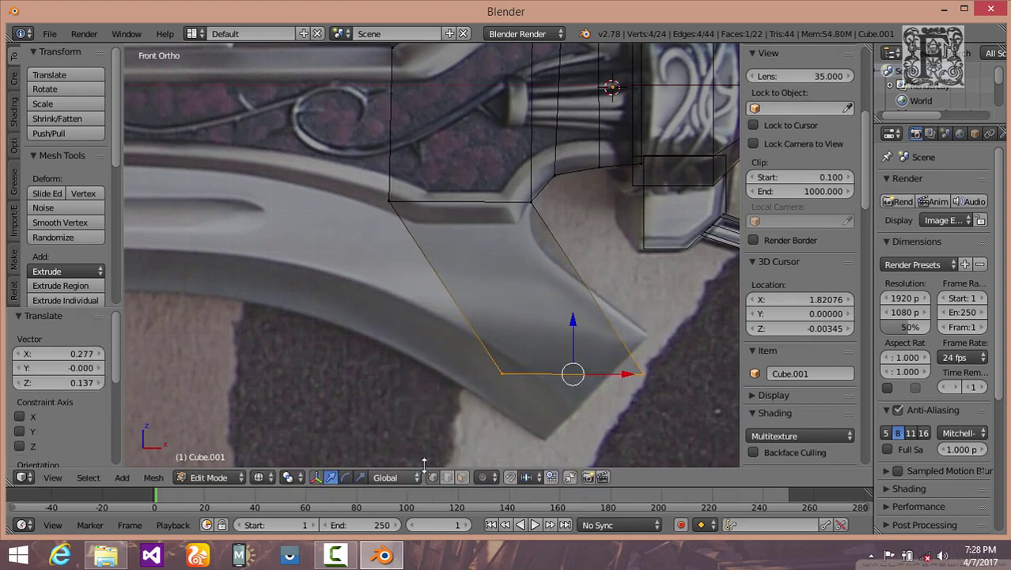
Step: Rotate the spike's extruded end about -45° and move it 0.061 in X and -0.032 in Z onto the tip edge, then rotate it -1.275° more
key("r")
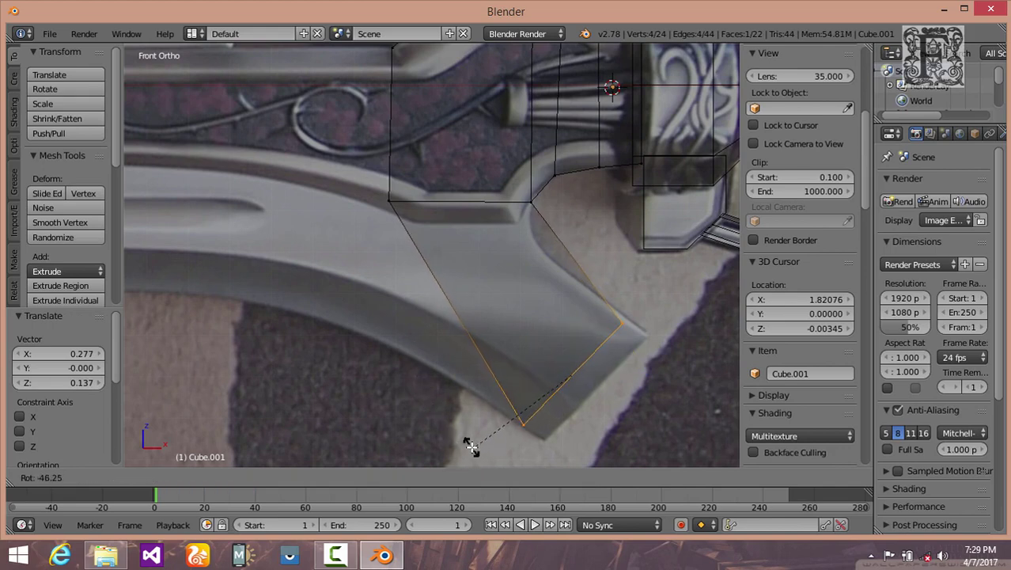
left_click(471, 446)
key("g")
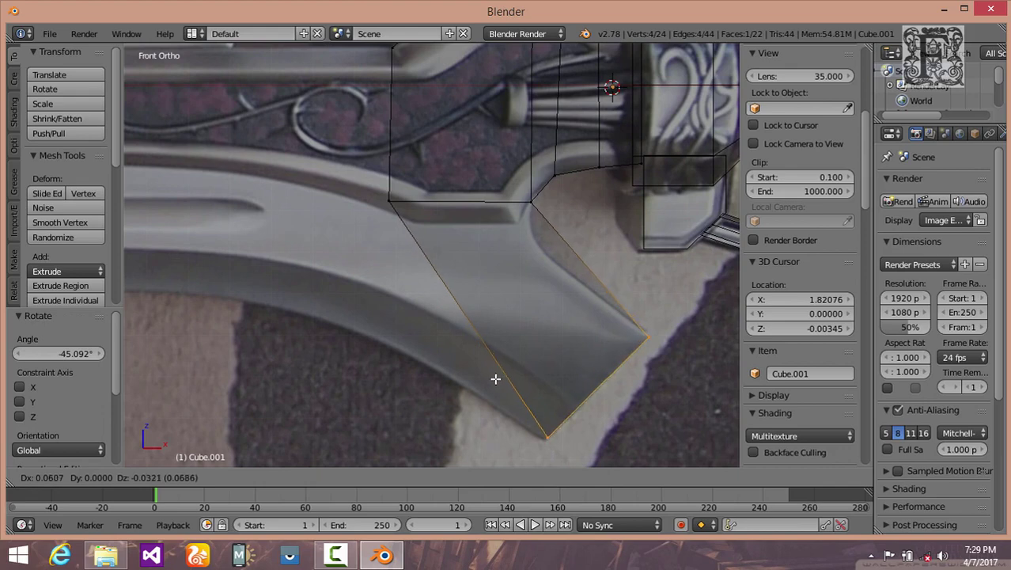
left_click(495, 379)
scroll(565, 406, "up", 2)
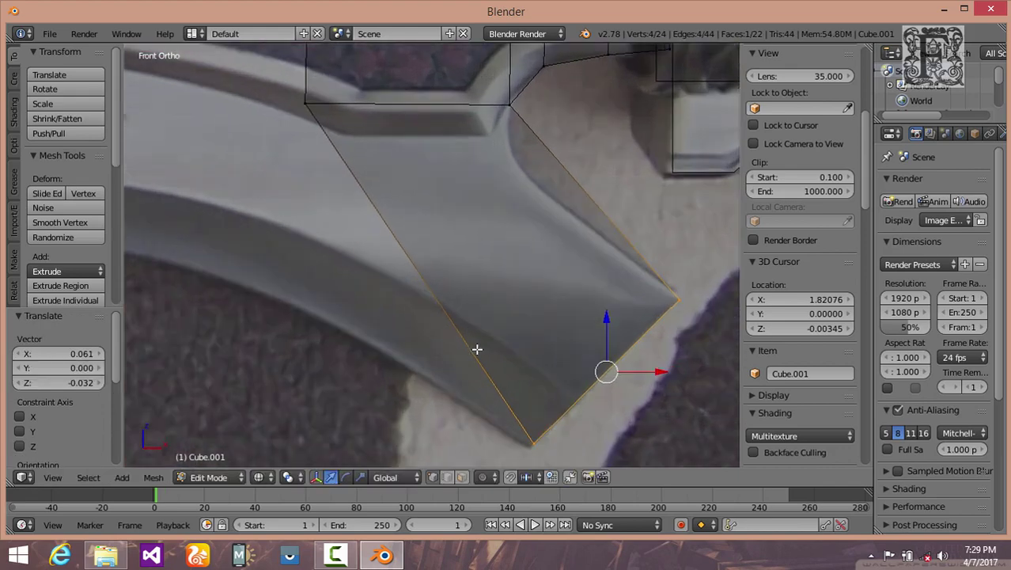
key("r")
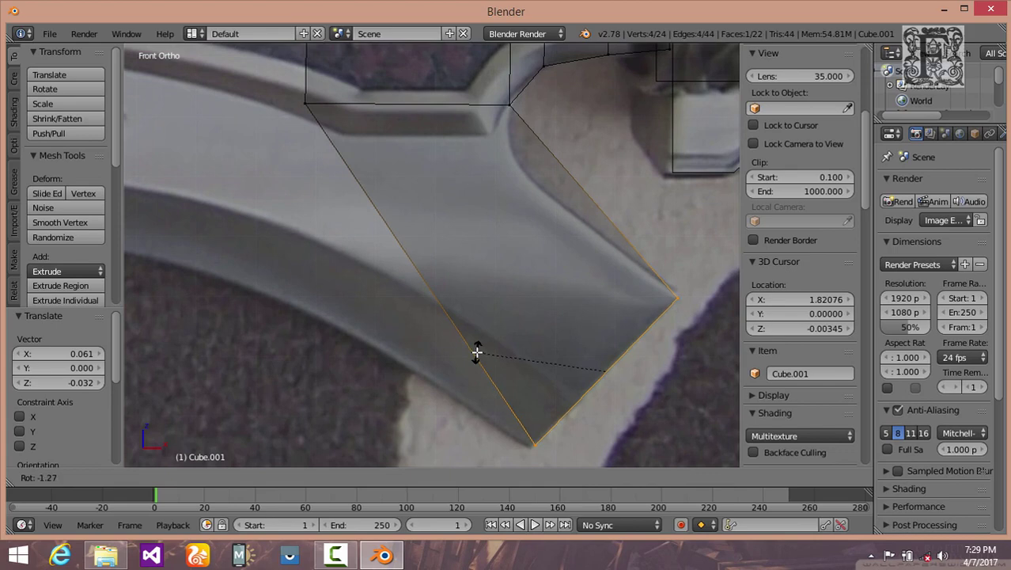
left_click(476, 351)
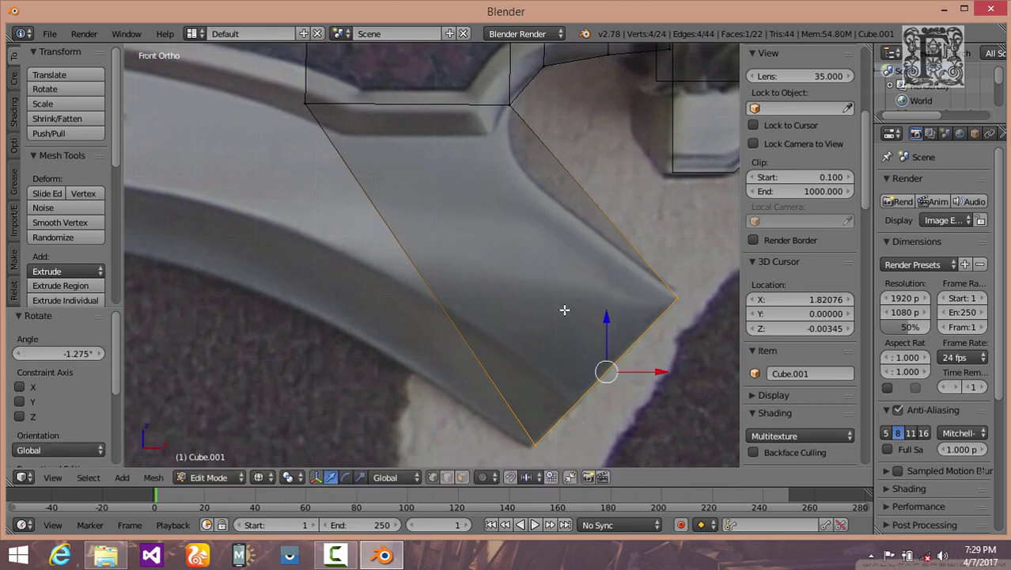
Step: Select the spike tip's upper corner vertices and move them about 0.004 in X and 0.007 in Z onto the photo's corner
key("a")
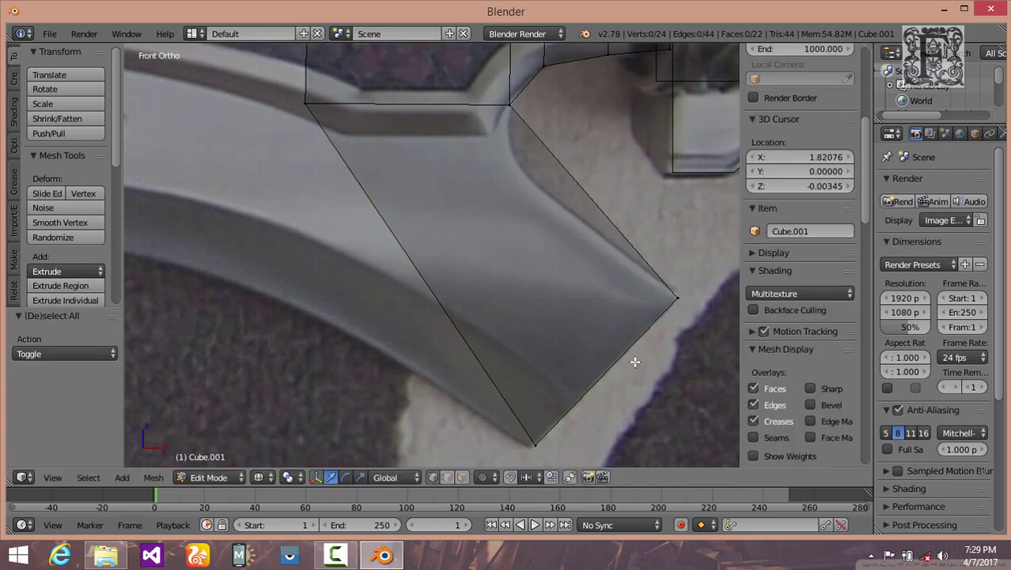
key("b")
left_click_drag(643, 289, 690, 324)
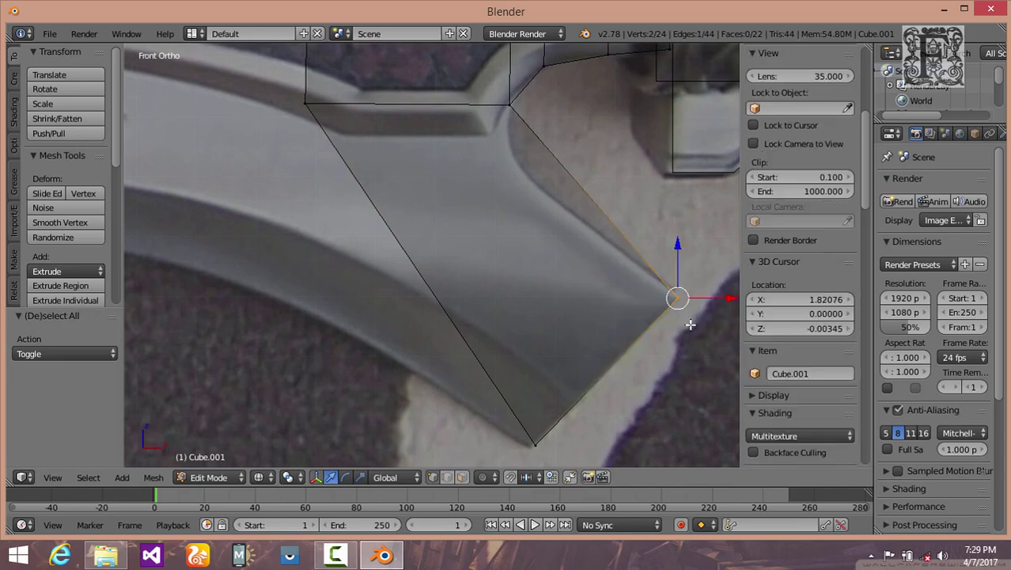
scroll(552, 336, "up", 1)
key("KP_Decimal")
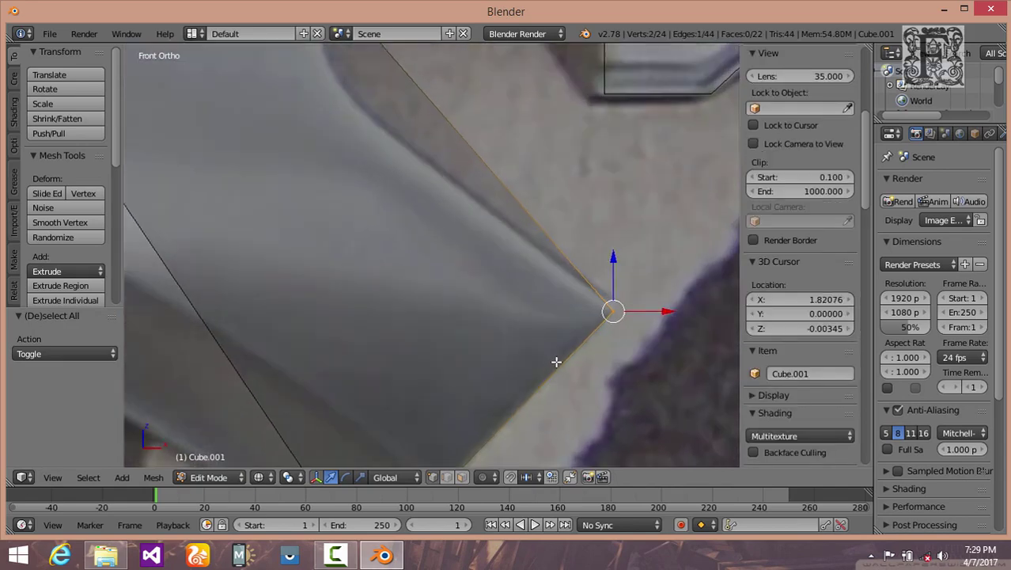
key("g")
left_click(554, 360)
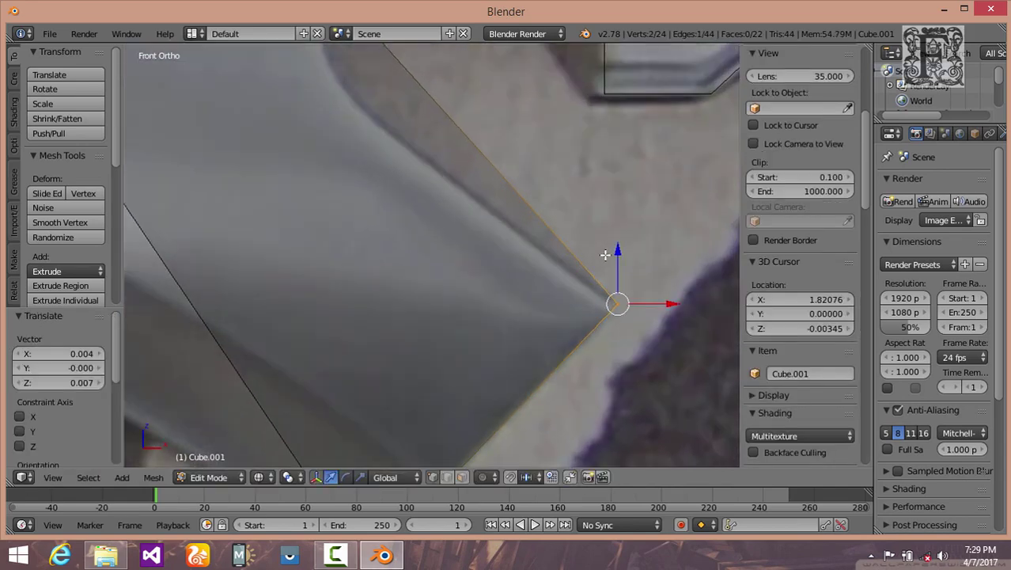
Step: Select the spike tip's lower corner vertices and move them about -0.009 in X and -0.005 in Z onto the photo's corner
scroll(605, 255, "down", 1)
middle_click_drag(504, 454, 555, 322, "shift")
scroll(467, 372, "up", 1)
key("a")
key("b")
left_click_drag(396, 387, 499, 434)
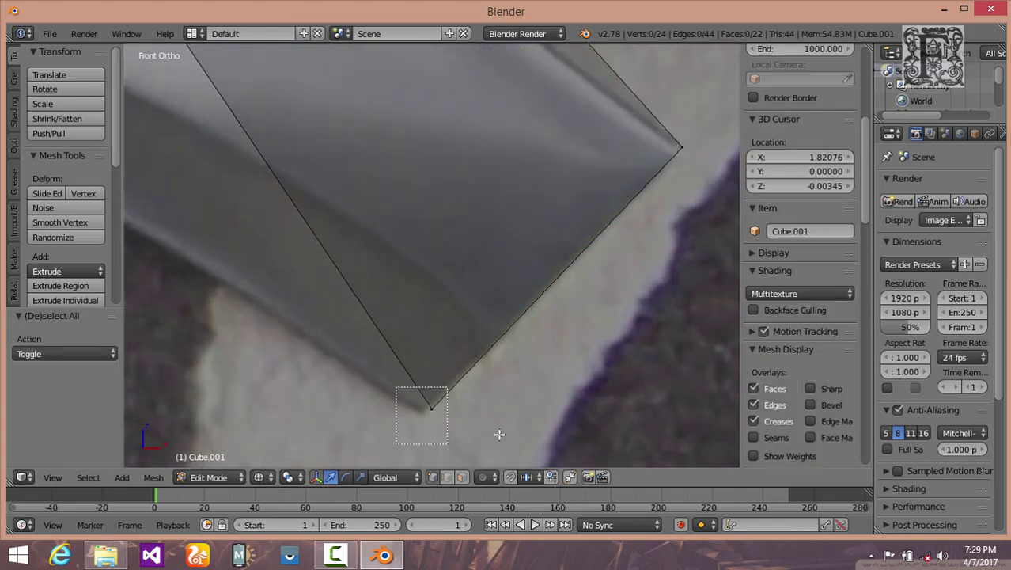
key("g")
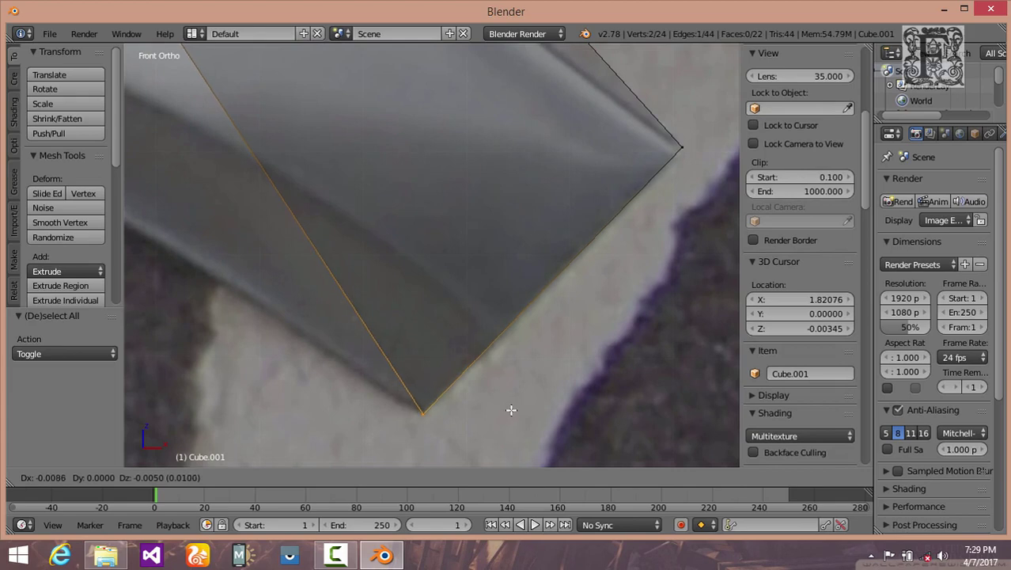
left_click(511, 408)
Step: Add a loop cut across the lower spike and slide it toward the spike's upper end
scroll(413, 207, "up", 1)
middle_click_drag(413, 207, 427, 188, "shift")
scroll(476, 301, "up", 2)
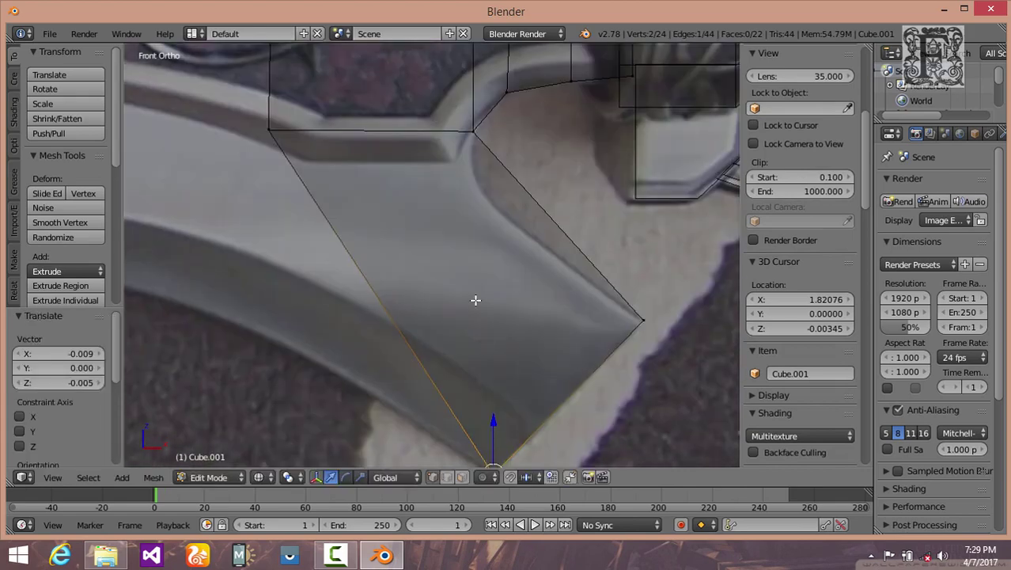
key("ctrl+r")
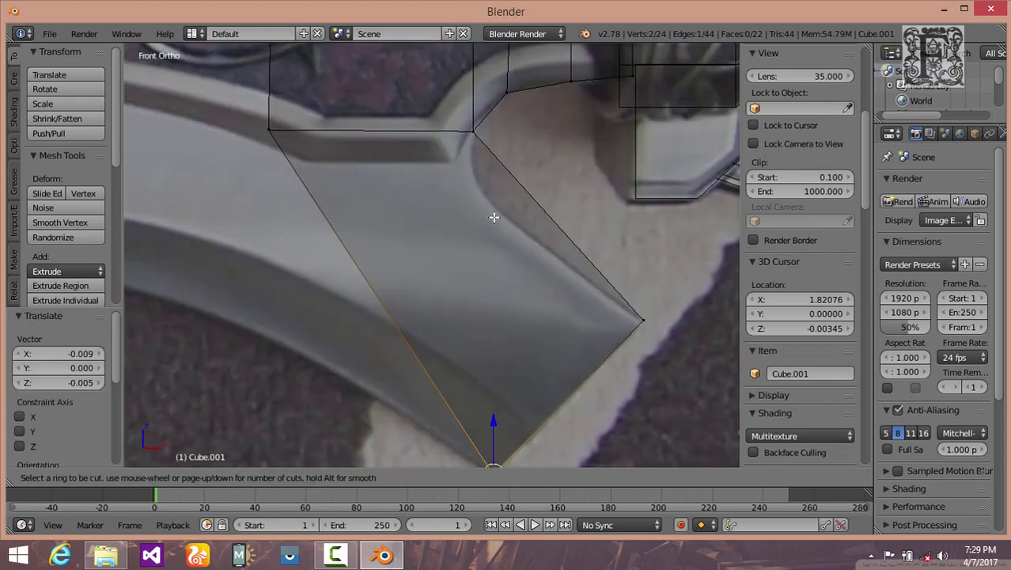
left_click(508, 228)
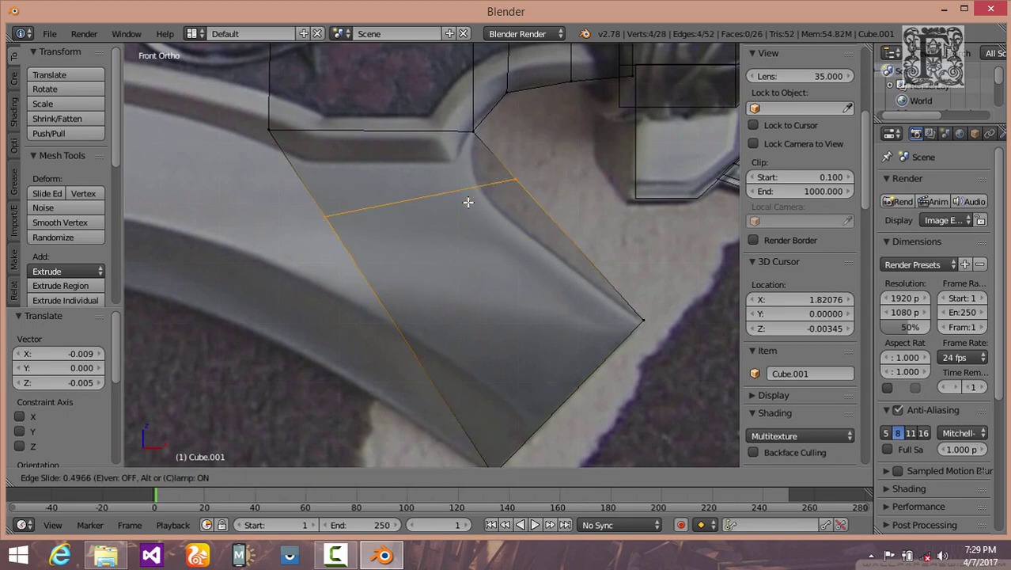
left_click(466, 200)
Step: Select the new loop's handle-side vertices and move them about -0.058 in X and -0.014 in Z onto the spike's inner curve
key("a")
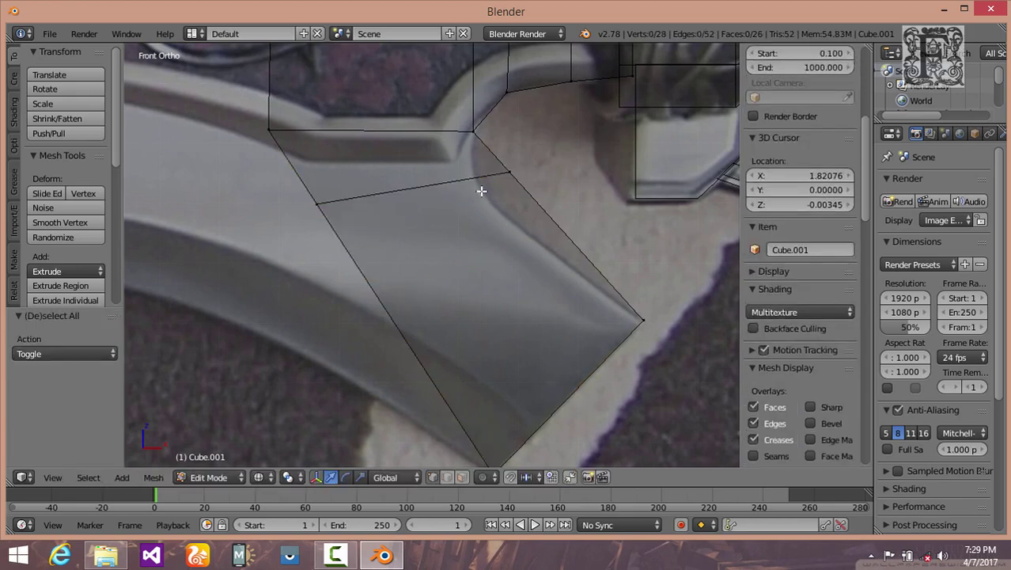
key("b")
left_click_drag(493, 155, 532, 192)
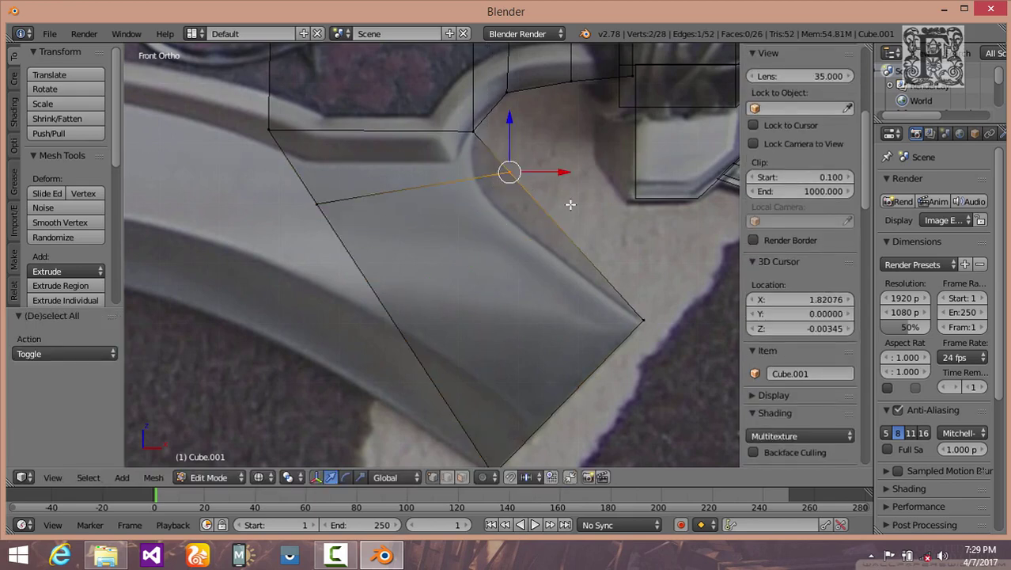
key("g")
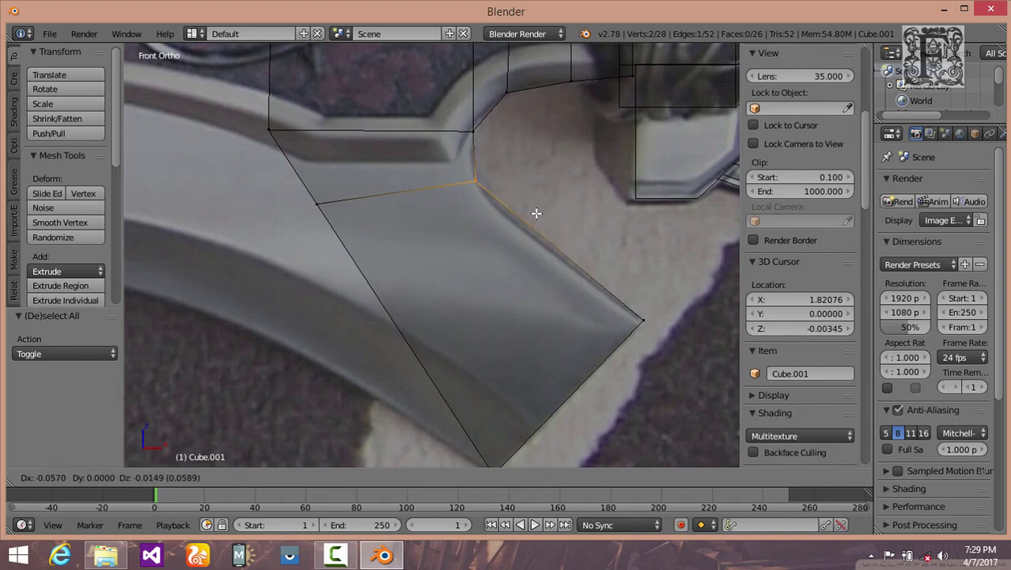
left_click(536, 212)
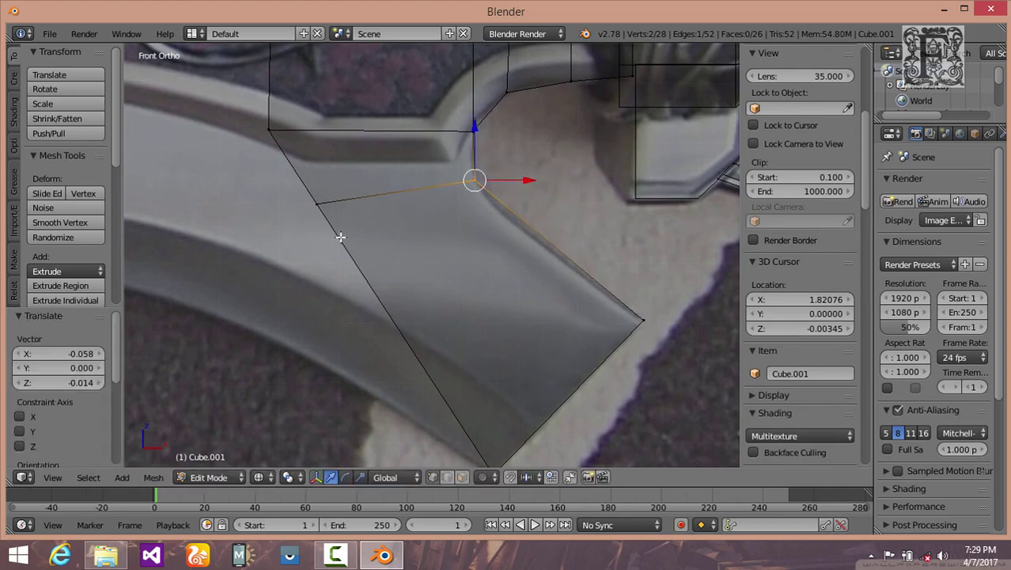
Step: Select the loop's blade-side vertices and move them about -0.067 in X and -0.225 in Z onto the blade's lower outline
key("a")
key("b")
left_click_drag(298, 190, 339, 237)
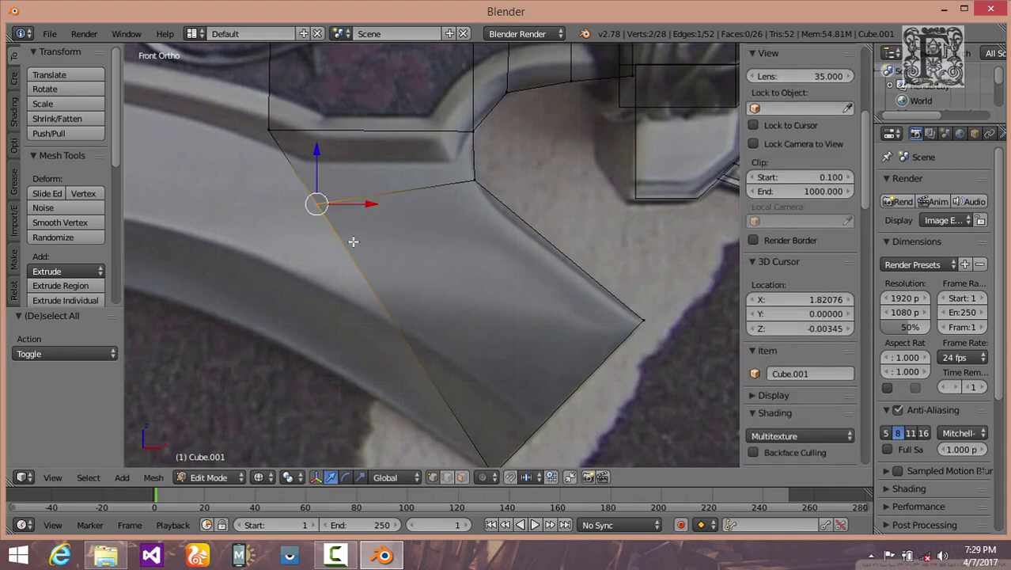
key("g")
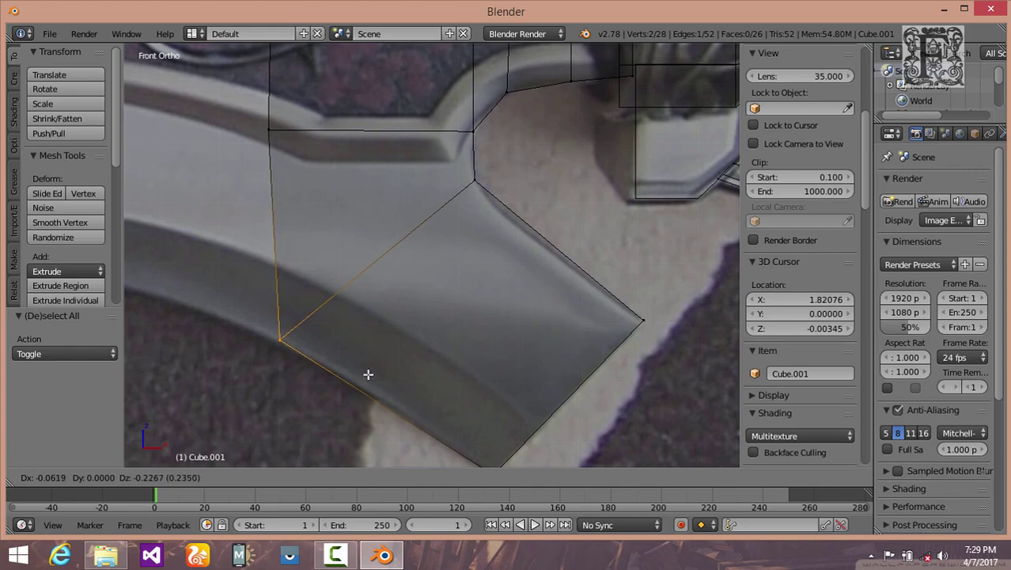
left_click(365, 374)
Step: Select the whole blade-side end, including the new lower vertices, and extrude it about 1.809 along the blade
scroll(368, 356, "down", 3)
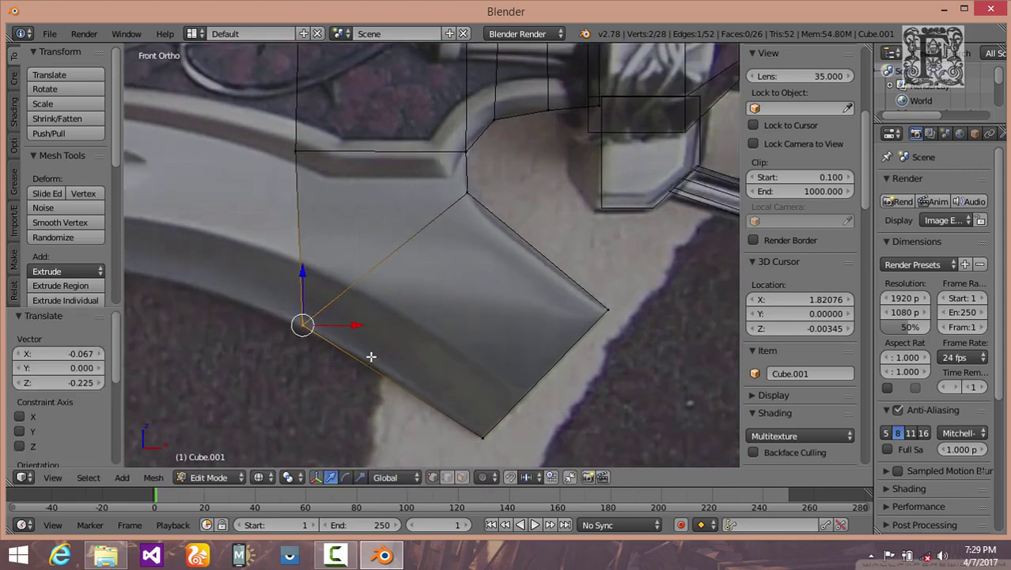
middle_click_drag(397, 323, 463, 368, "shift")
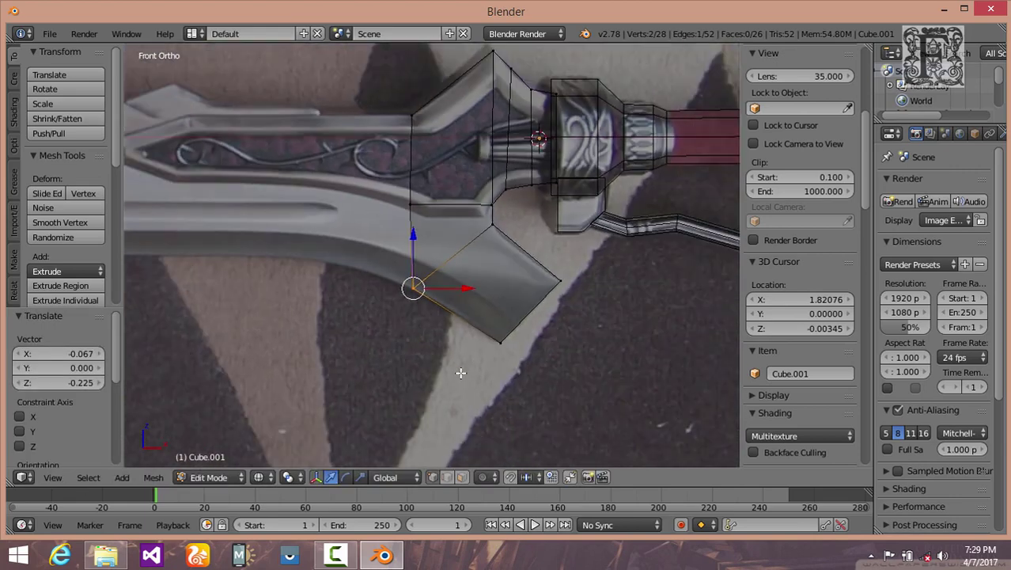
scroll(459, 368, "down", 1)
key("a")
key("b")
left_click_drag(422, 142, 481, 358)
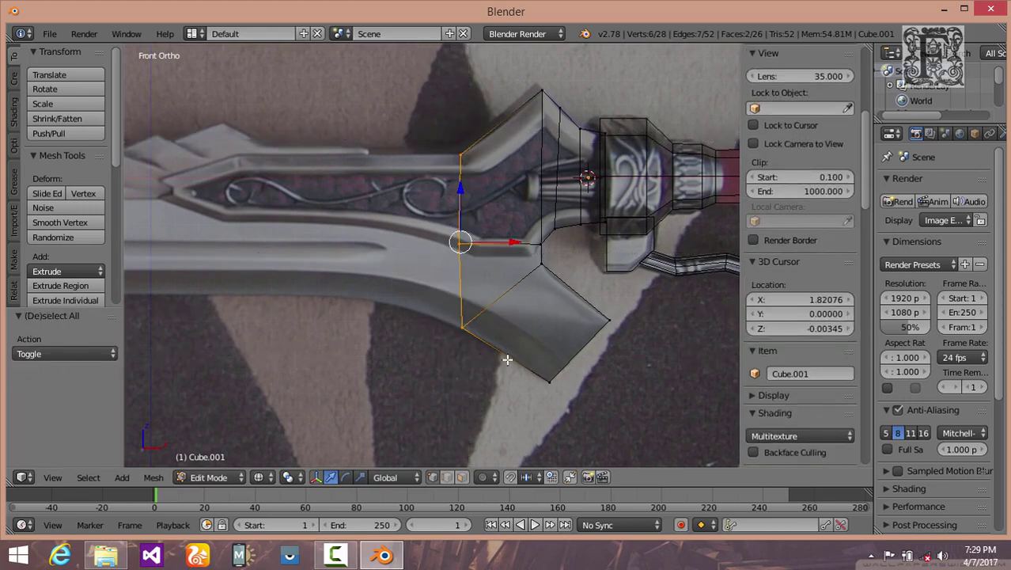
scroll(507, 360, "down", 1)
key("e")
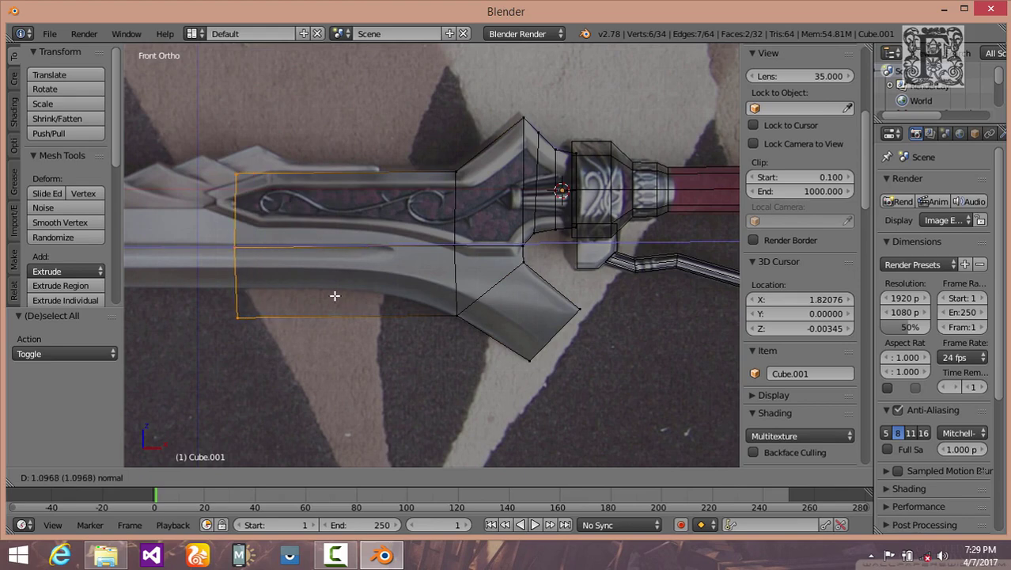
left_click(197, 270)
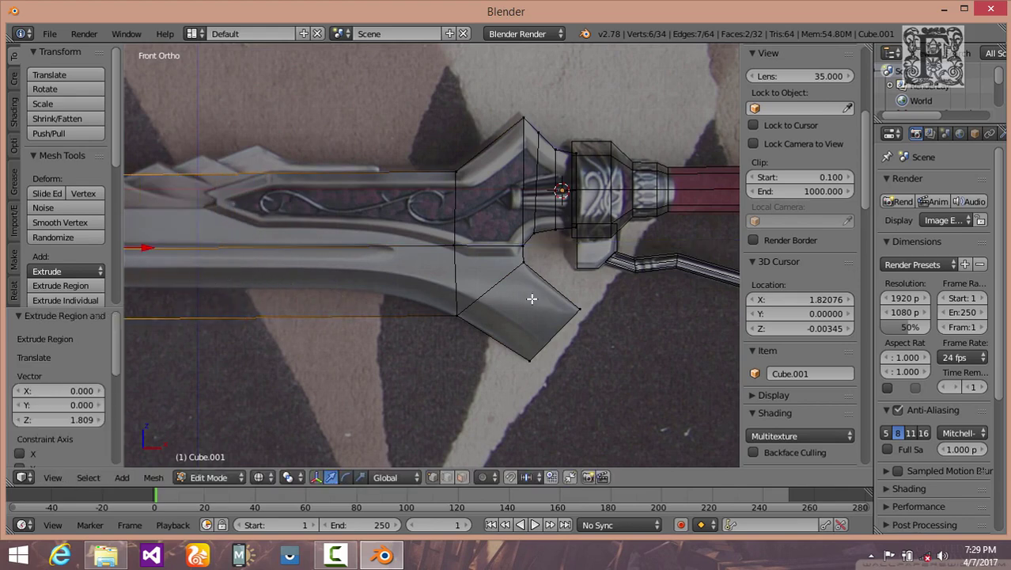
Step: Move the extruded end back along X to the start of the blade's groove and raise it about 0.021 in Z
key("KP_Decimal")
middle_click_drag(578, 343, 624, 336, "shift")
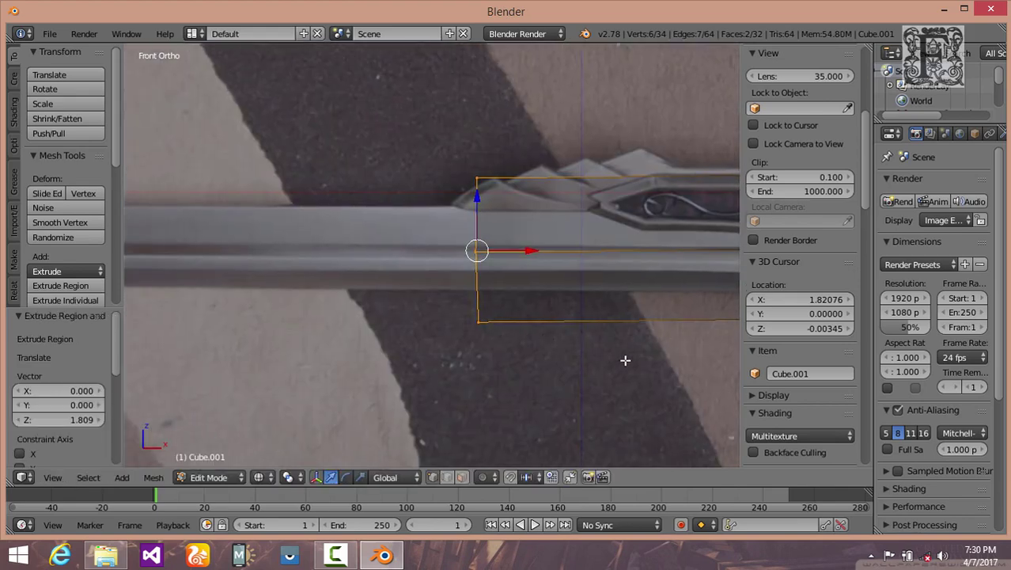
middle_click_drag(587, 368, 343, 333, "shift")
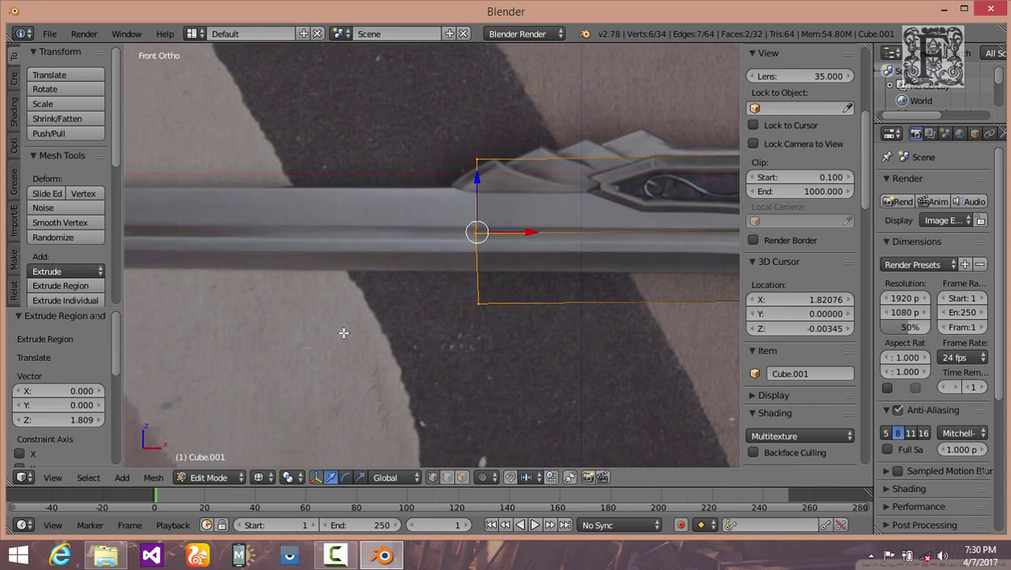
left_click_drag(281, 216, 558, 224)
scroll(570, 214, "up", 4)
middle_click_drag(516, 251, 343, 309, "shift")
left_click_drag(424, 181, 424, 175)
scroll(453, 206, "up", 1)
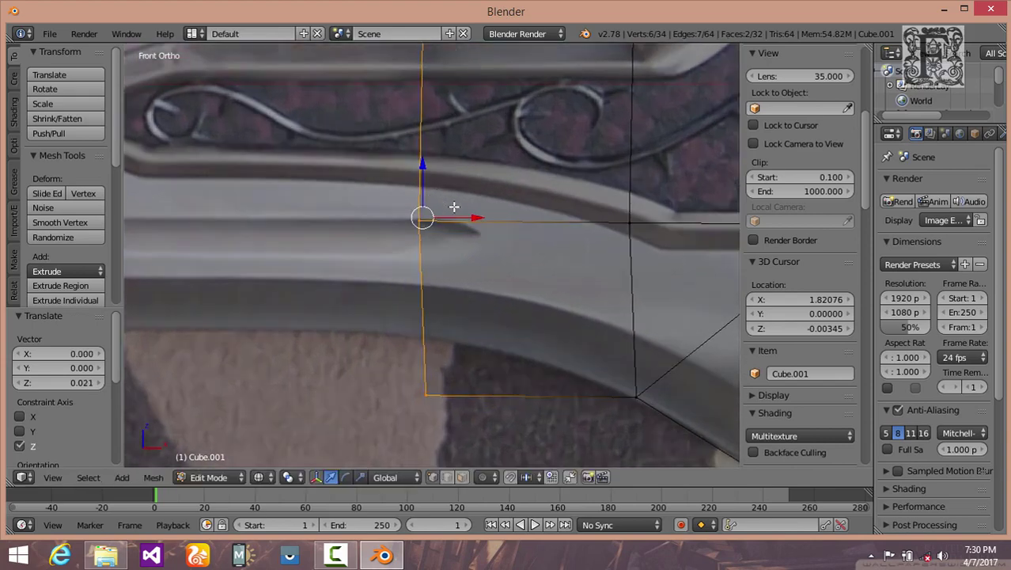
left_click_drag(471, 219, 475, 219)
Step: Select the extruded end's lower vertices and move them about 0.016 in X and 0.129 in Z onto the blade's lower outline
key("a")
key("b")
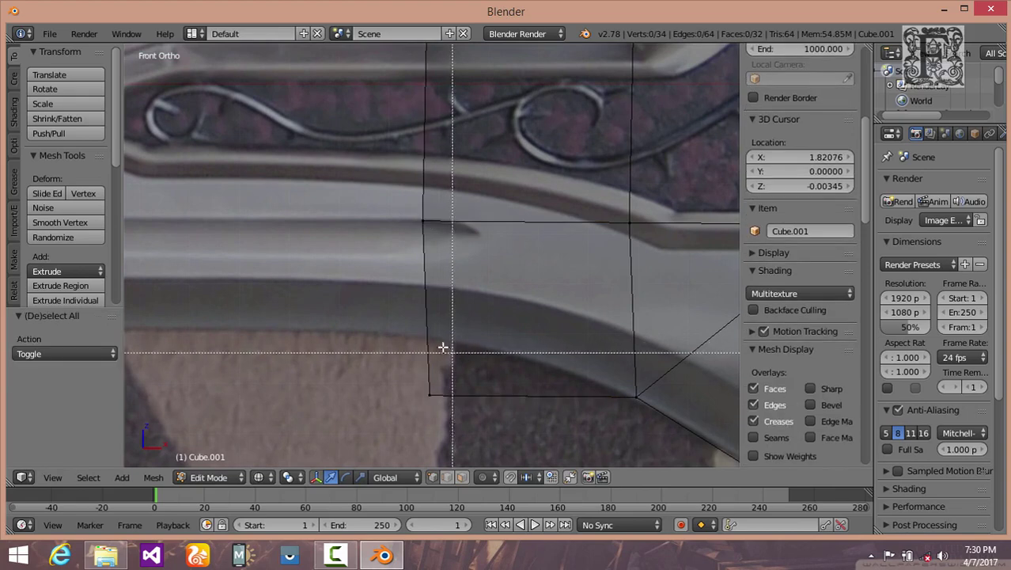
left_click_drag(392, 355, 465, 424)
key("g")
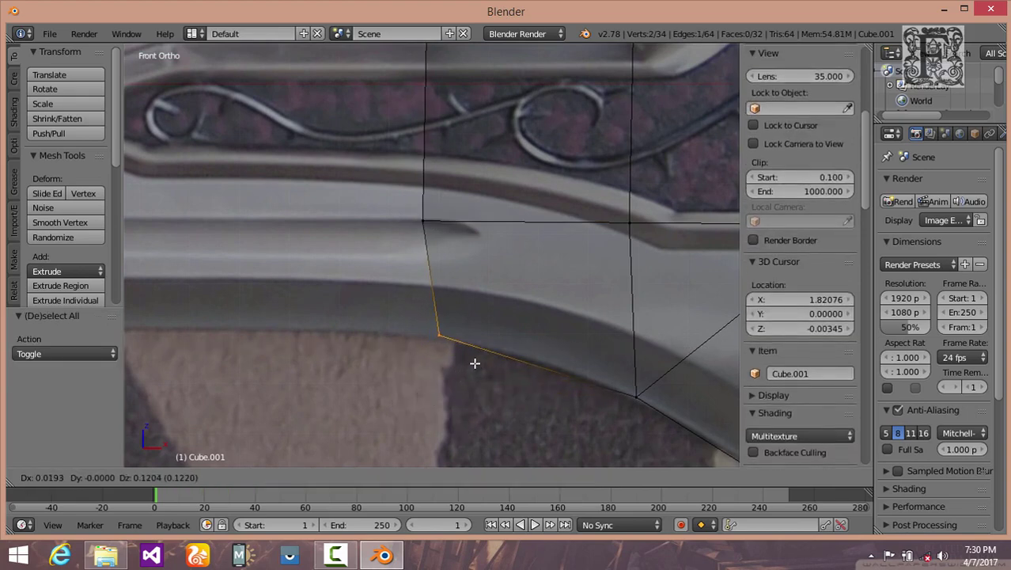
left_click(475, 363)
scroll(481, 363, "down", 2)
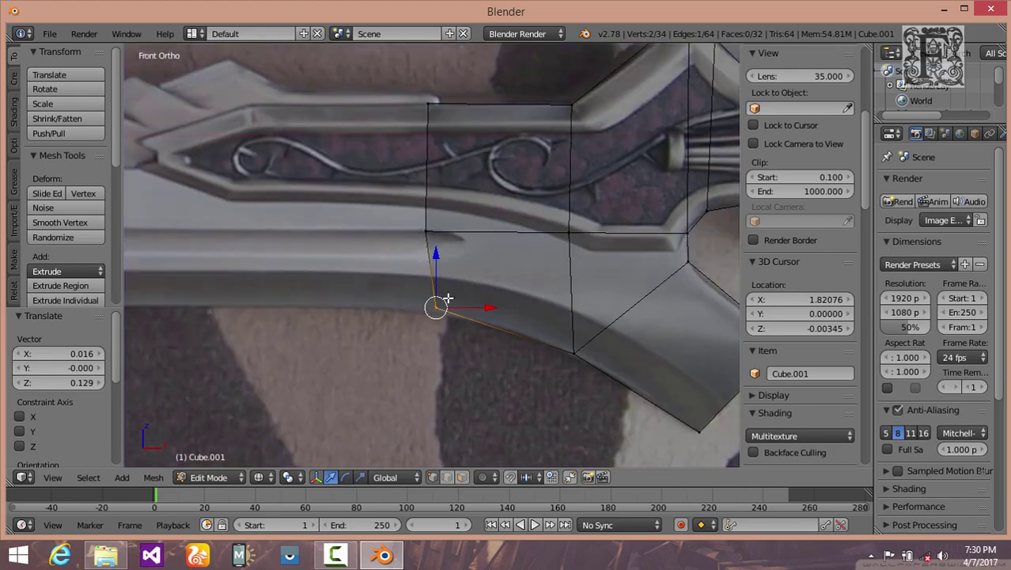
middle_click_drag(448, 298, 528, 384, "shift")
key("a")
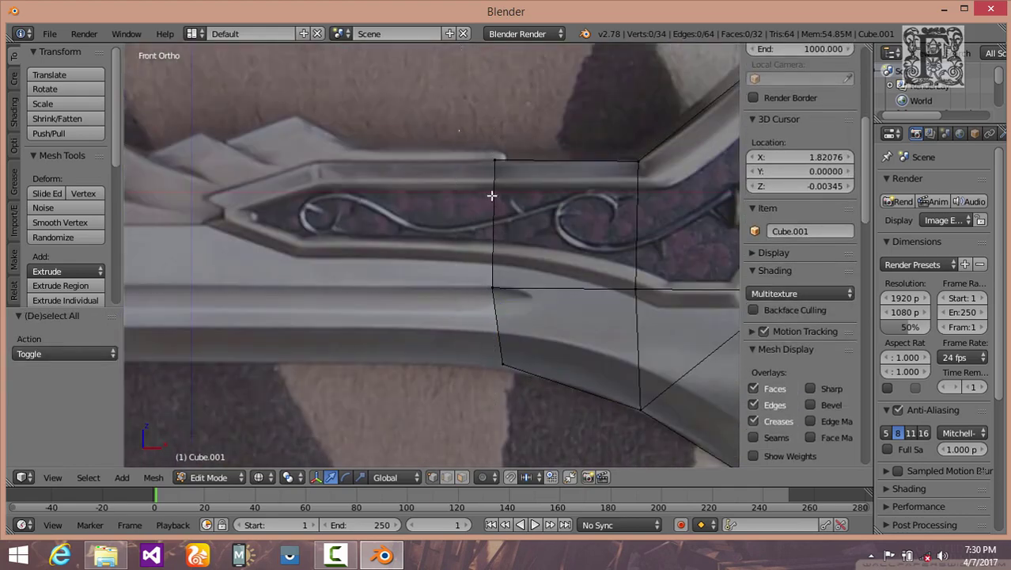
key("b")
left_click_drag(459, 130, 545, 388)
scroll(522, 372, "down", 1)
scroll(510, 364, "up", 2)
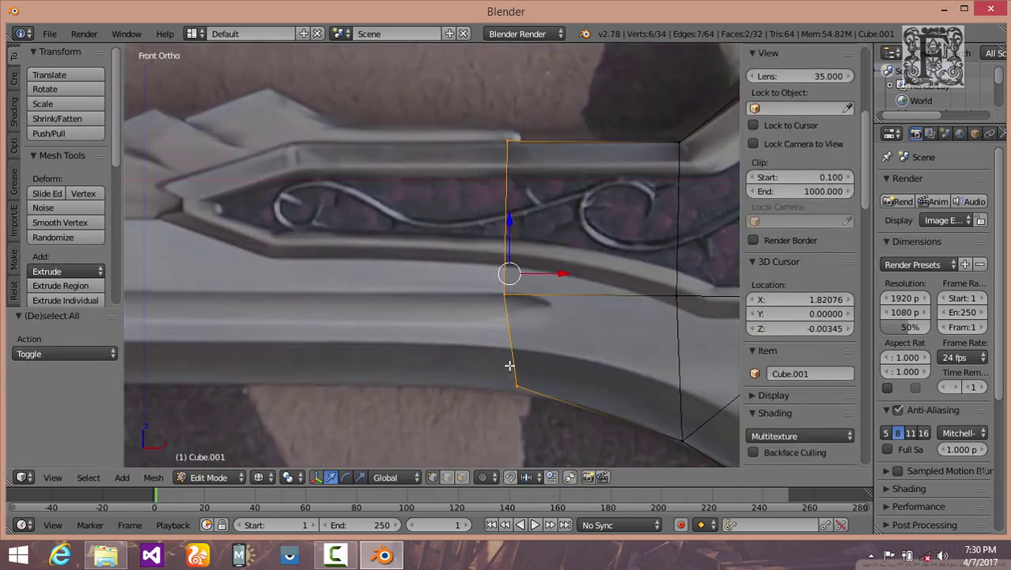
Step: Select the extruded end's two lower vertices and move them about 0.082 in X and -0.030 in Z along the blade's lower edge
key("a")
key("b")
left_click_drag(497, 366, 540, 416)
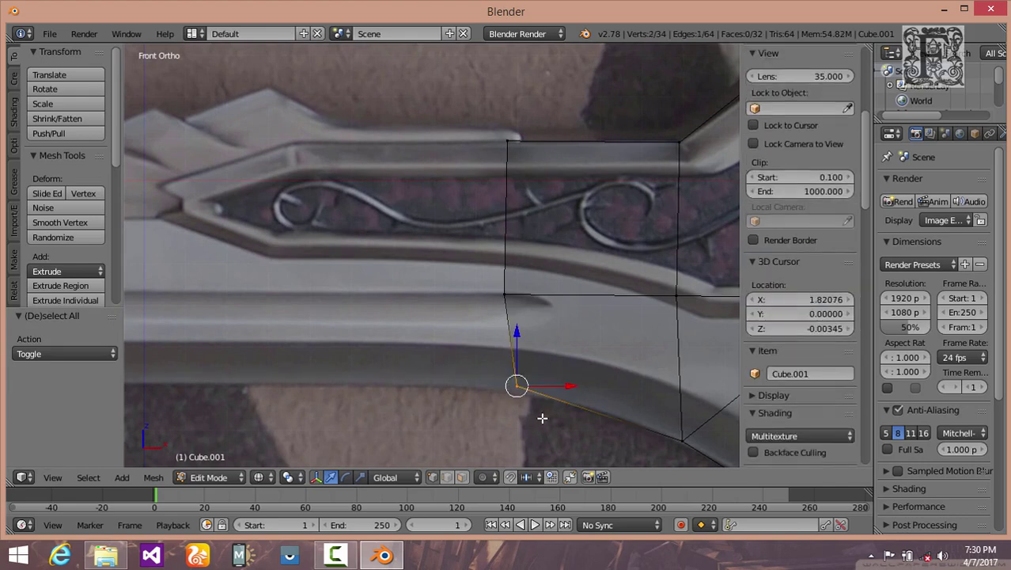
key("g")
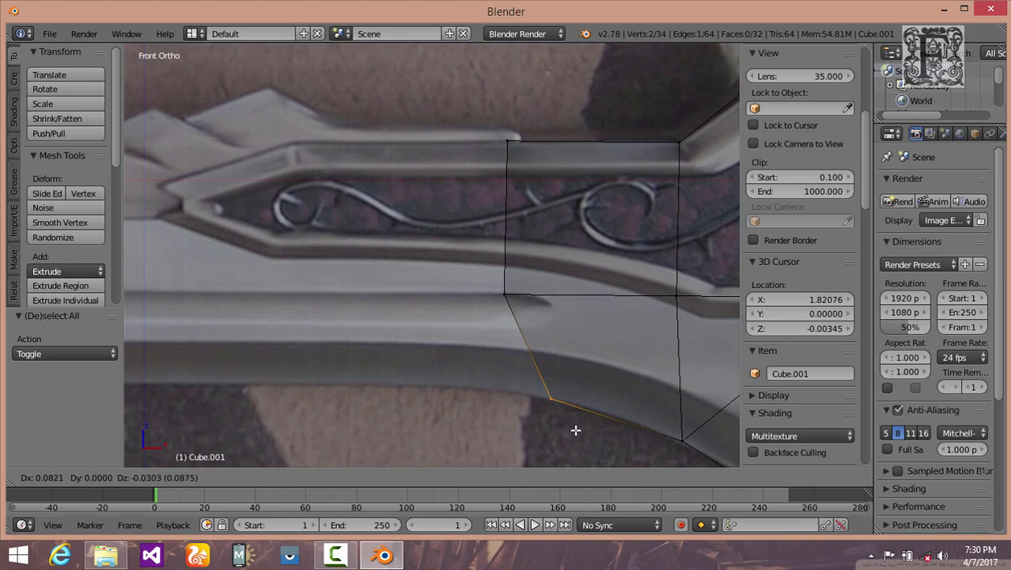
left_click(576, 430)
Step: Select all vertices of the blade-side end and extrude them about 3.969 toward the blade's tip
key("a")
key("b")
left_click_drag(466, 150, 589, 427)
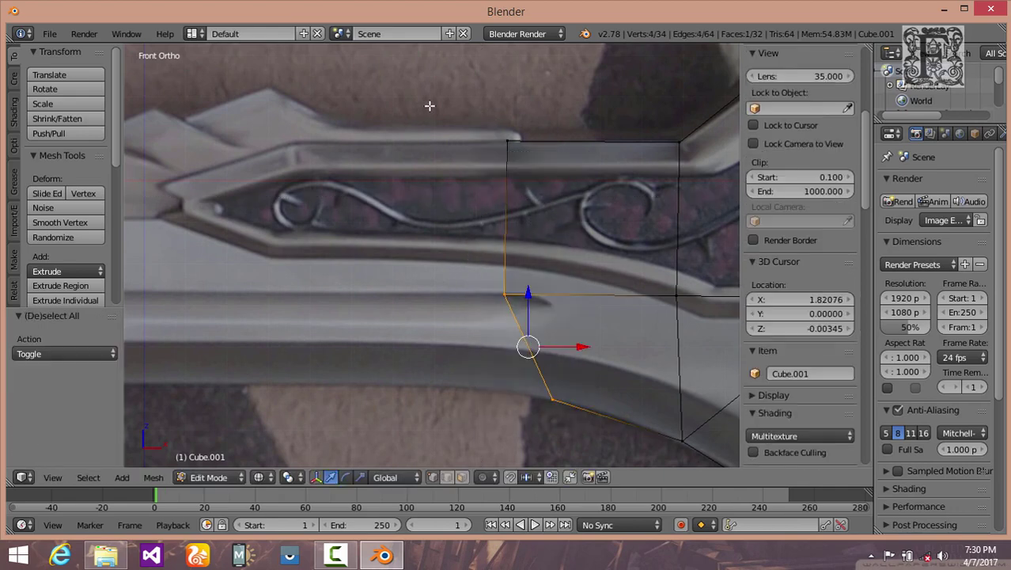
key("b")
left_click_drag(481, 128, 561, 261)
scroll(575, 276, "down", 3)
middle_click_drag(574, 346, 645, 315, "shift")
scroll(401, 322, "down", 4)
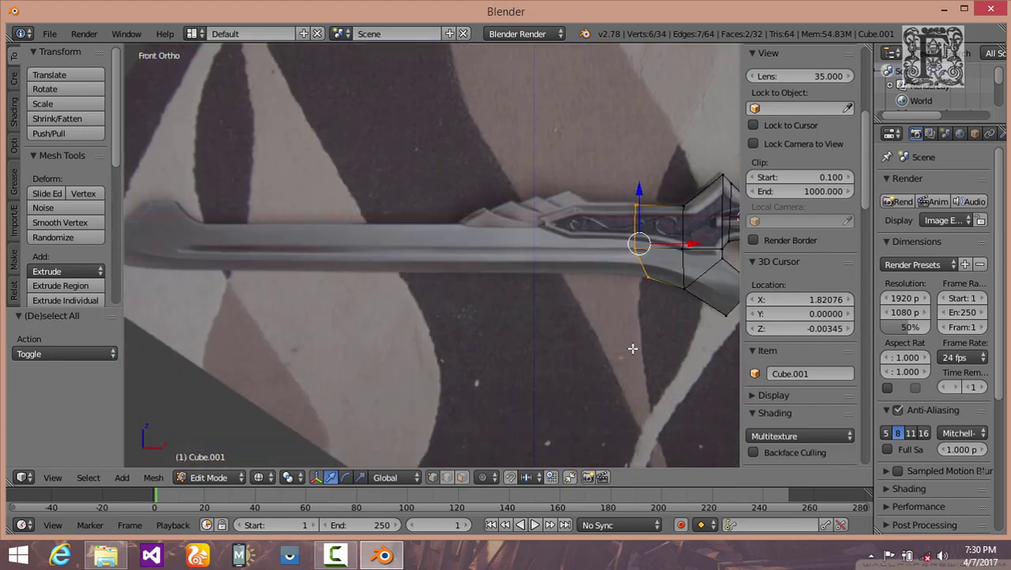
key("e")
left_click(148, 252)
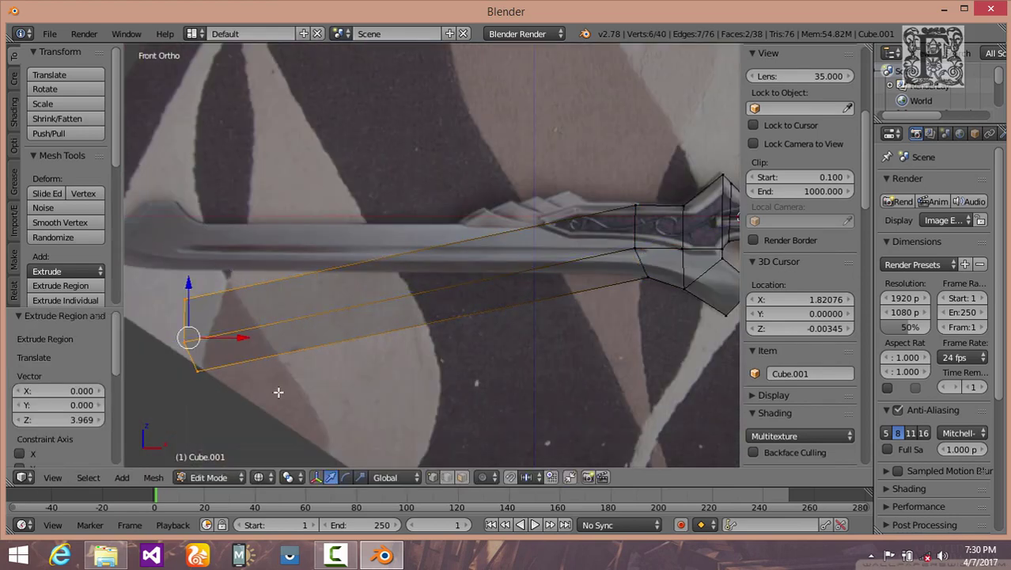
Step: Move the extruded end about -0.920 in X and 0.901 in Z to line it up with the blade near its tip
key("g")
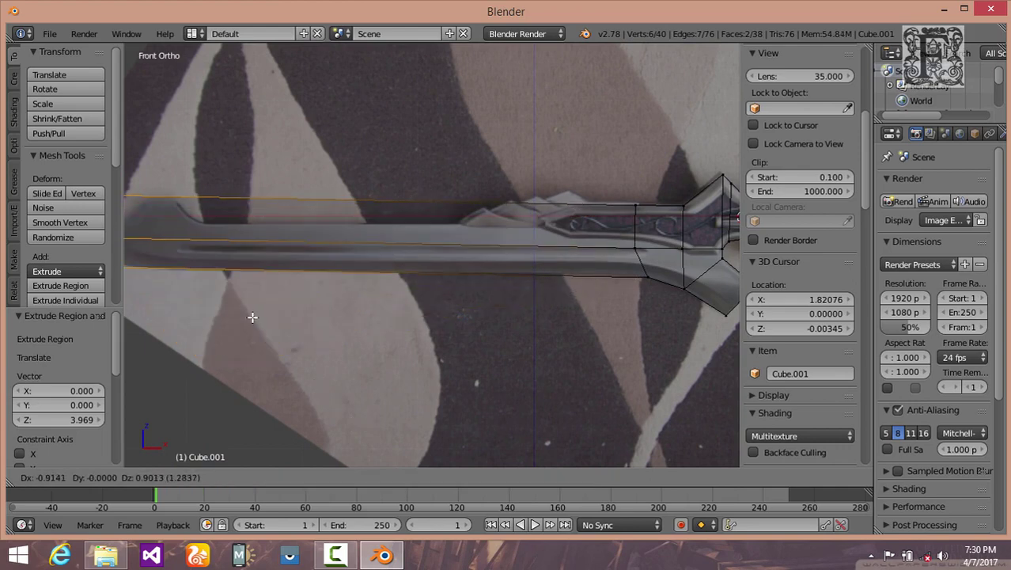
left_click(251, 317)
middle_click_drag(226, 314, 499, 346, "shift")
scroll(499, 352, "up", 4)
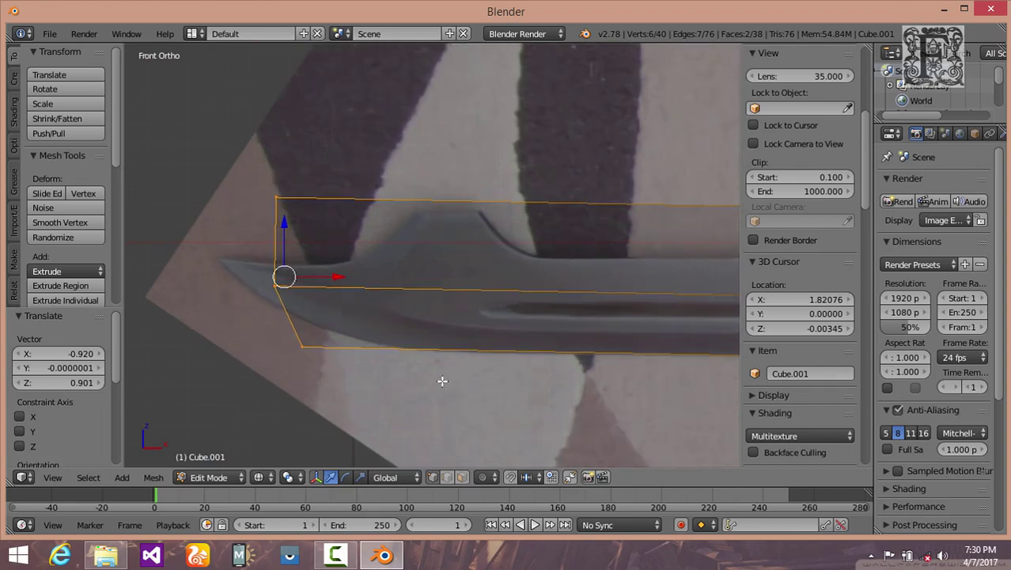
Step: Select only the two lower vertices at the tip end of the blade
scroll(439, 378, "up", 1)
key("a")
key("b")
left_click_drag(277, 320, 360, 377)
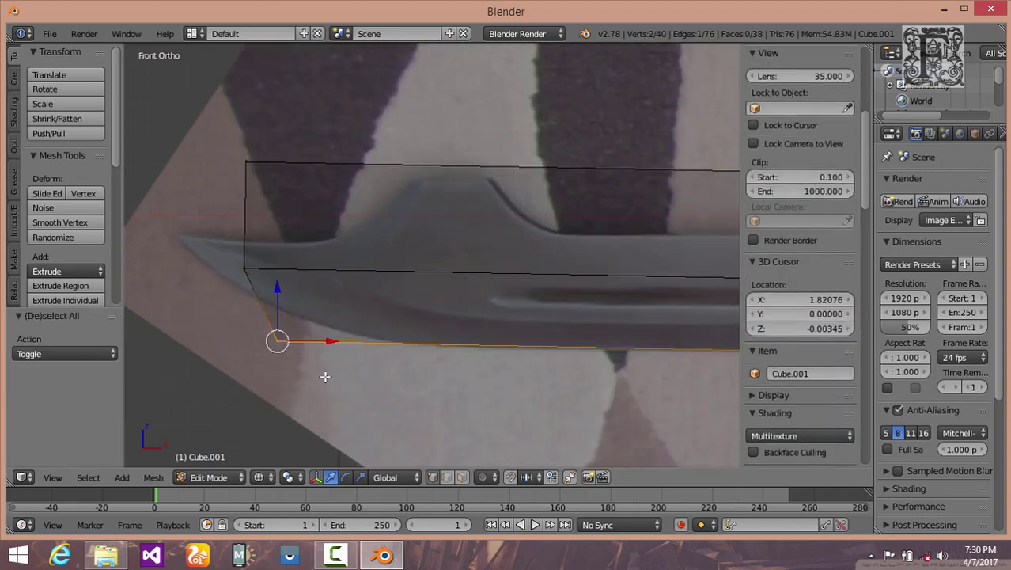
Step: Move the blade end's lowest vertices about 0.414 in X and its middle vertices 0.080 in X and -0.116 in Z onto the reference's lower edge
key("g")
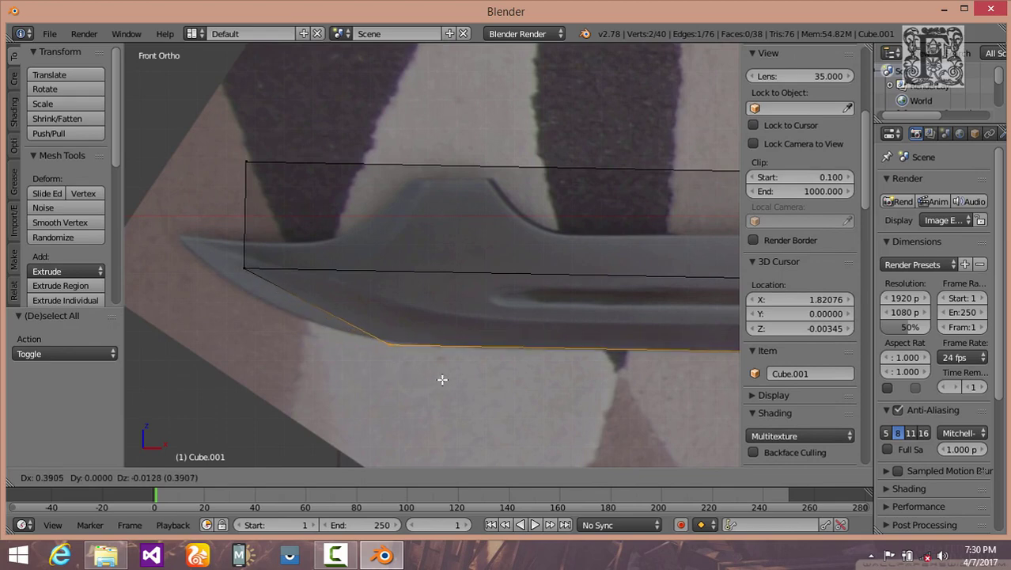
left_click(444, 378)
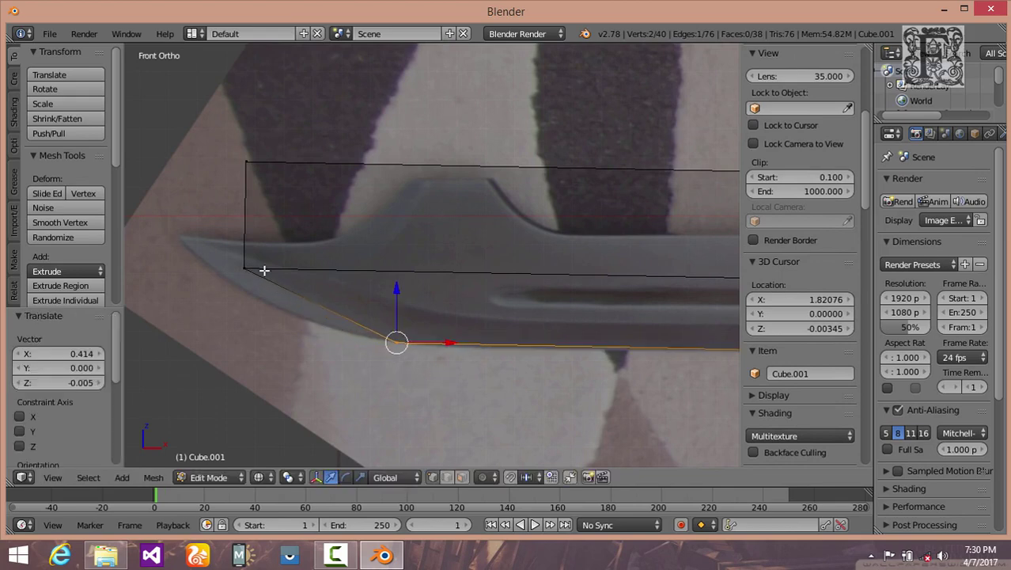
key("a")
key("b")
left_click_drag(208, 240, 278, 310)
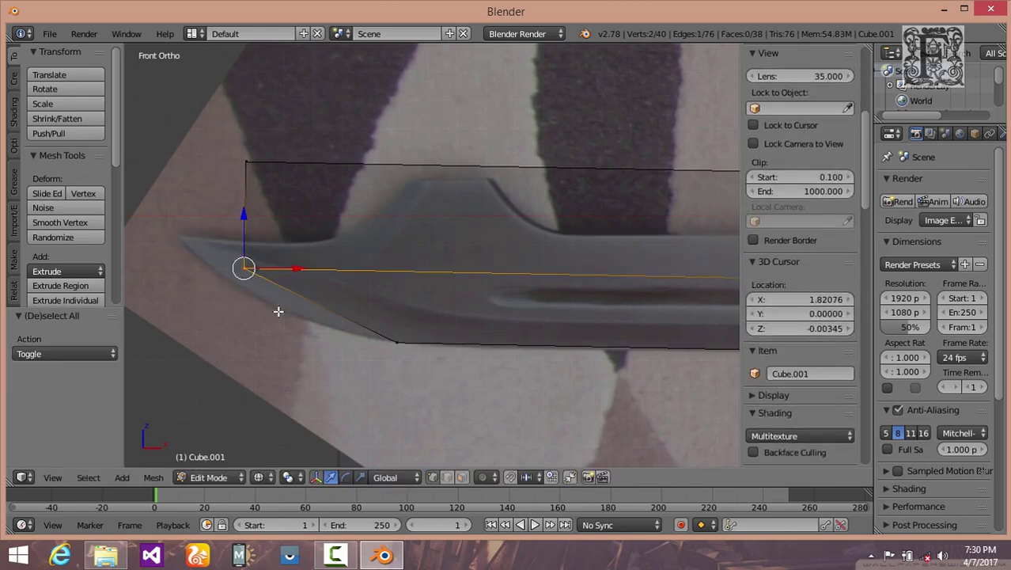
key("g")
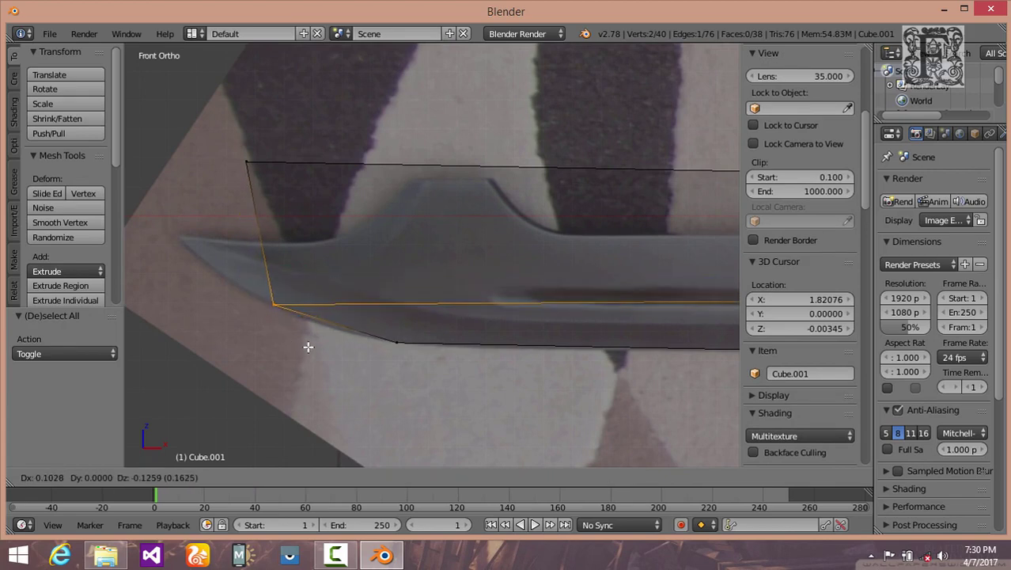
left_click(301, 345)
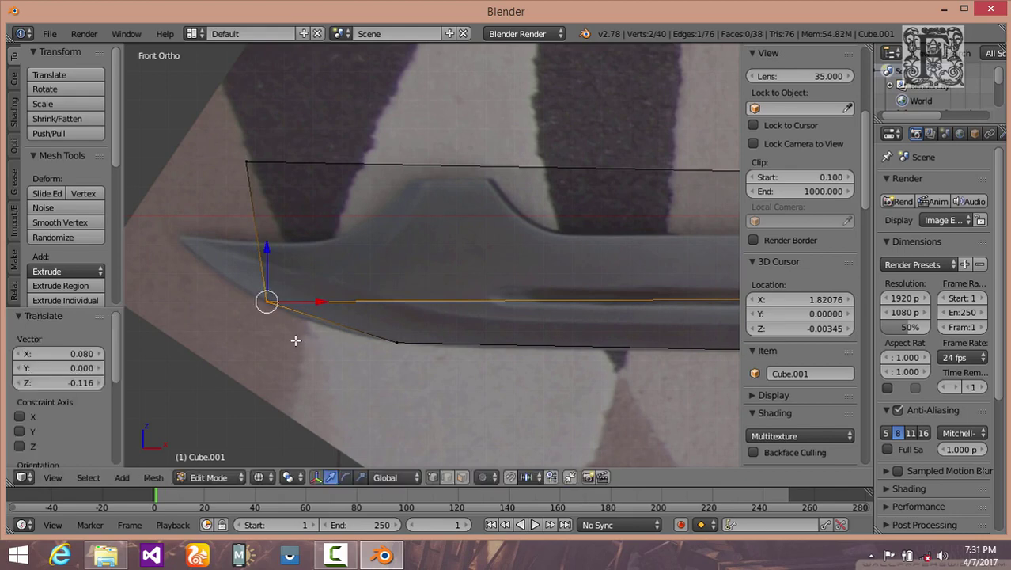
Step: Move the blade end's upper vertices onto the reference's pointed tip, about -0.226 in X and -0.267 in Z
key("a")
key("b")
left_click_drag(226, 158, 271, 190)
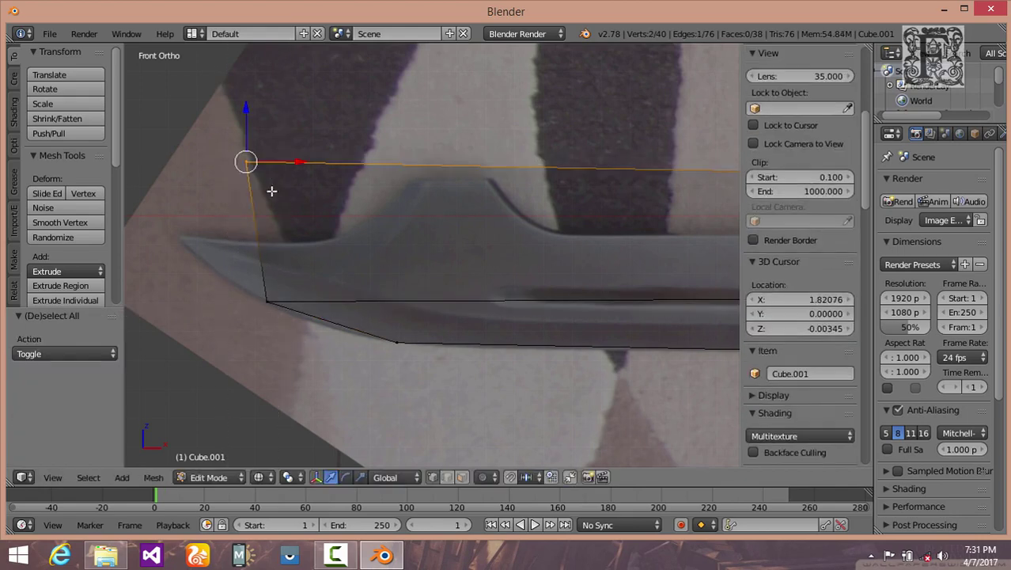
key("g")
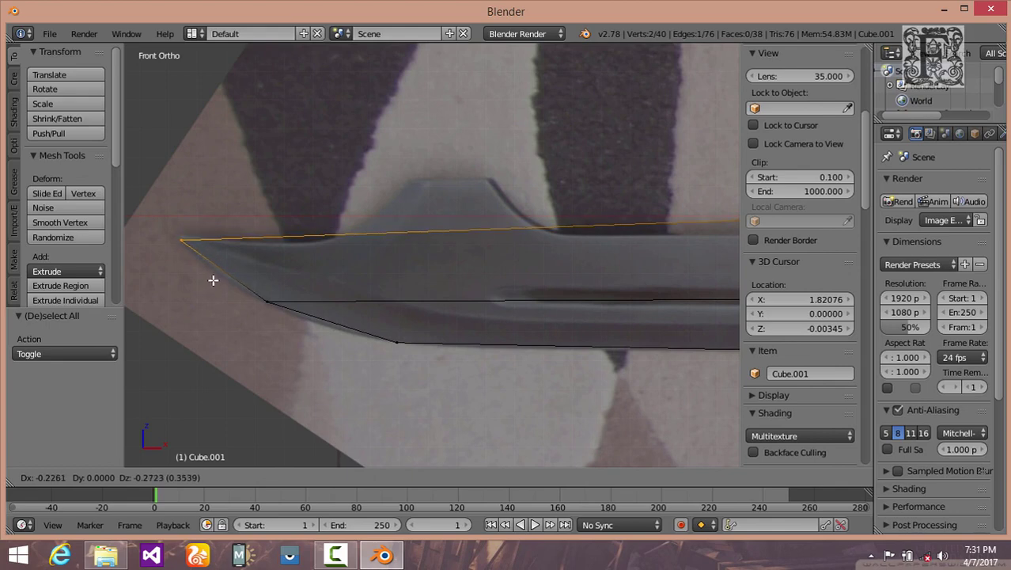
left_click(211, 280)
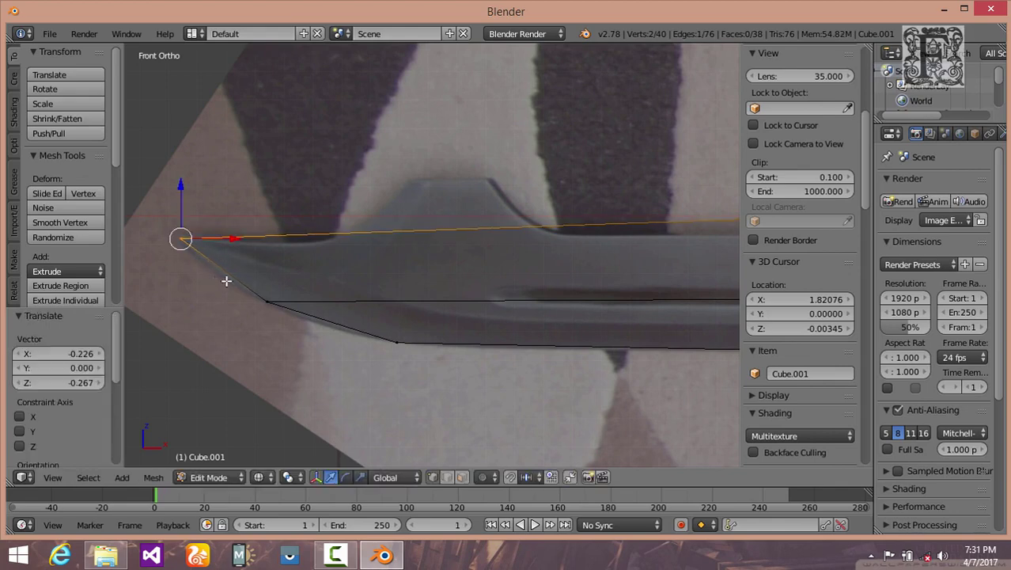
Step: Add one loop cut across the long blade section, slid to where the jagged ornament starts on the upper edge
scroll(386, 261, "down", 1, "shift")
scroll(698, 257, "up", 3)
scroll(661, 264, "up", 1)
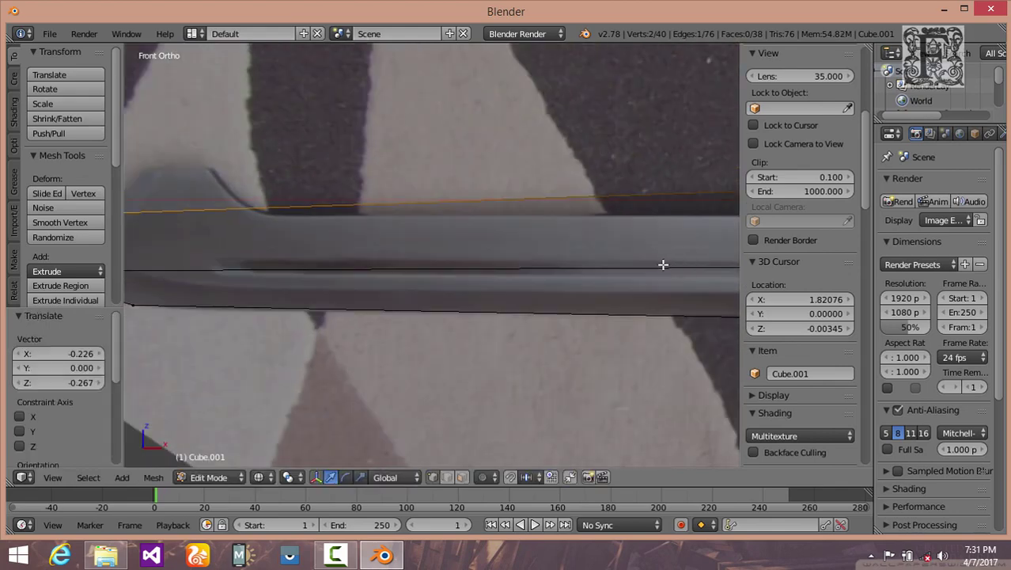
scroll(384, 286, "up", 2)
scroll(384, 287, "down", 1)
scroll(490, 309, "down", 1)
scroll(524, 312, "down", 1)
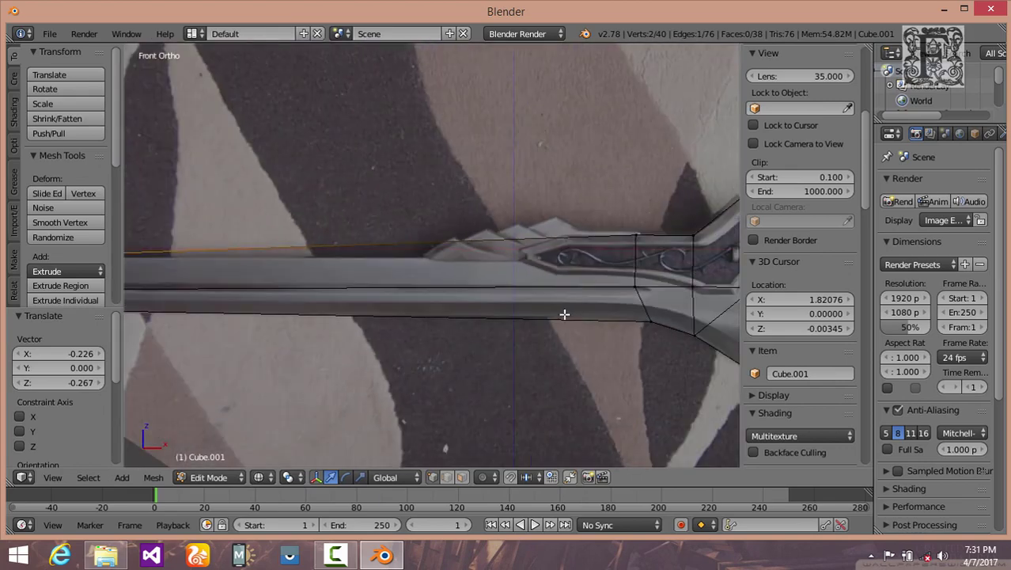
middle_click_drag(547, 314, 247, 238, "shift")
scroll(248, 238, "up", 4)
scroll(398, 300, "up", 4, "ctrl")
scroll(394, 298, "up", 1, "shift")
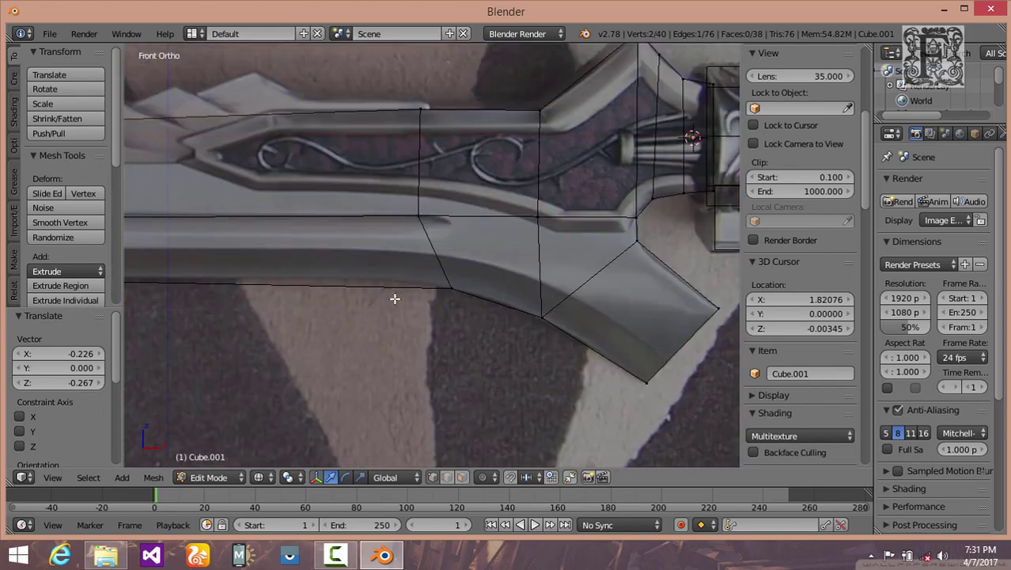
scroll(527, 330, "up", 3, "ctrl")
scroll(494, 319, "up", 1, "shift")
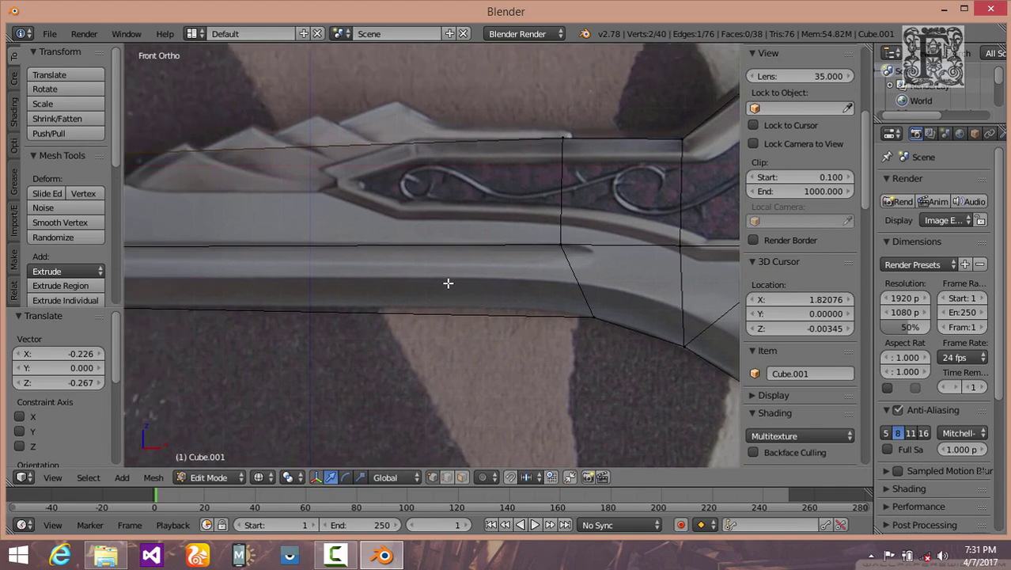
scroll(504, 302, "up", 1, "ctrl")
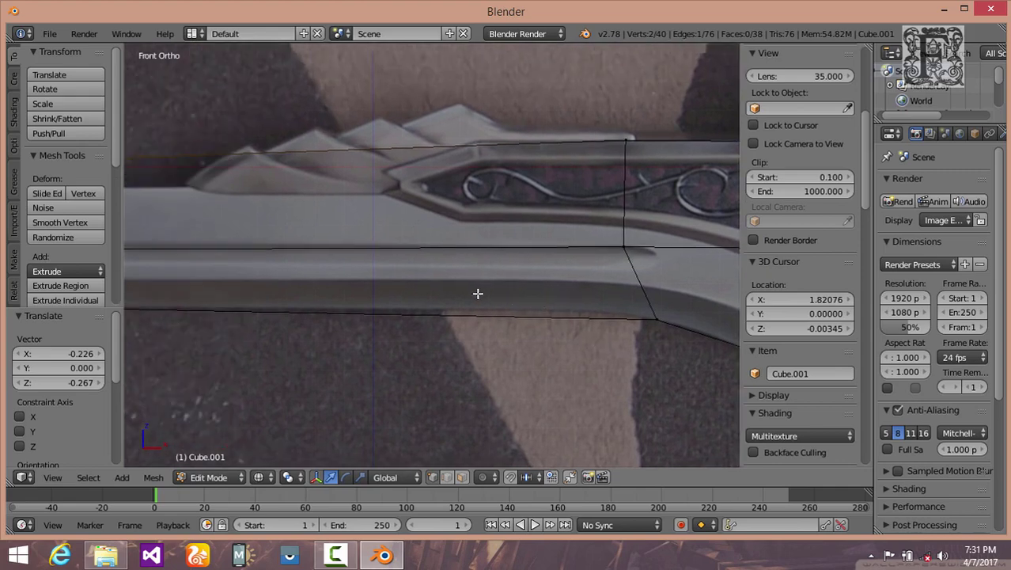
scroll(478, 294, "up", 2, "ctrl")
scroll(467, 295, "up", 1, "shift")
key("ctrl+r")
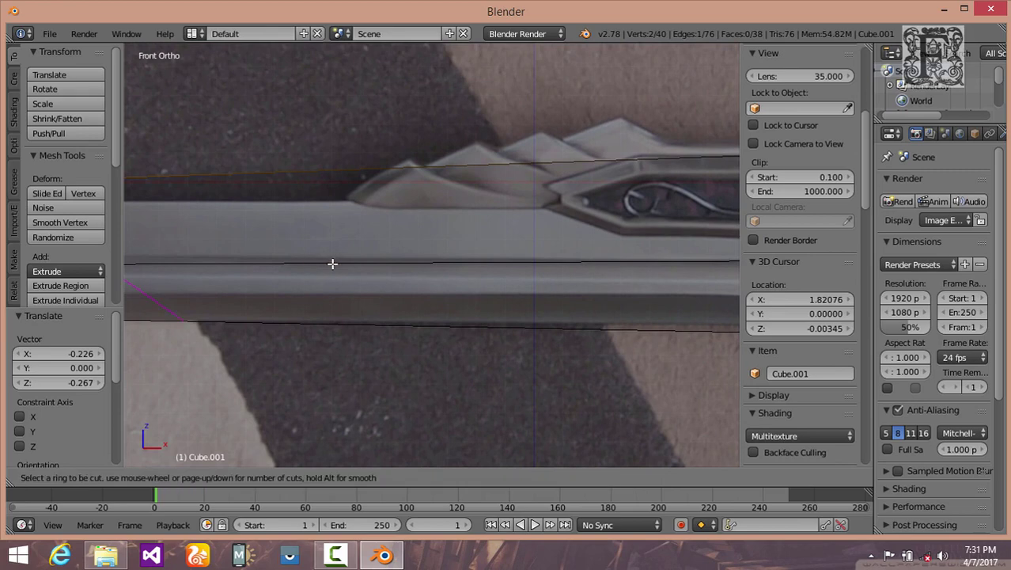
left_click(428, 261)
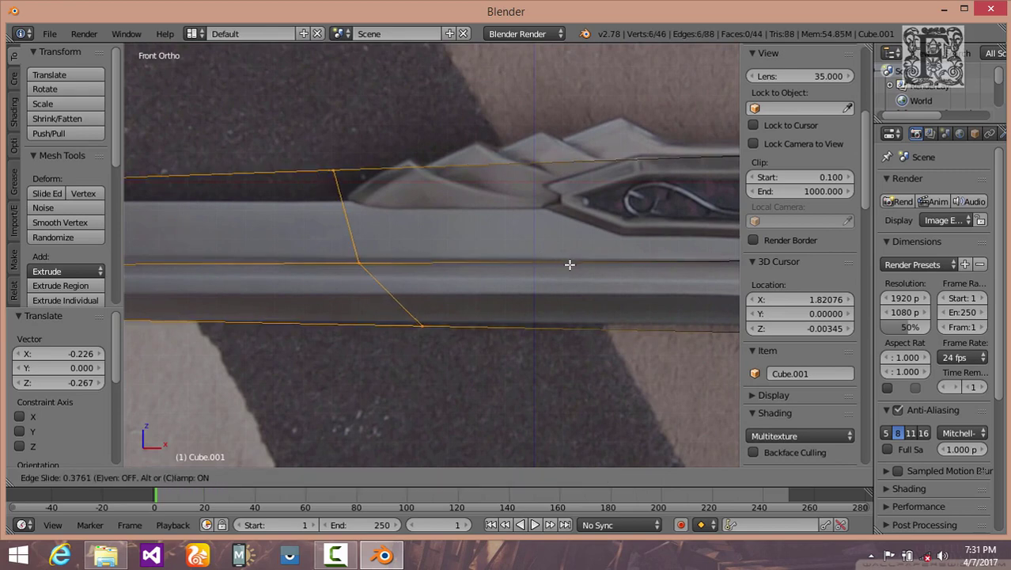
left_click(548, 266)
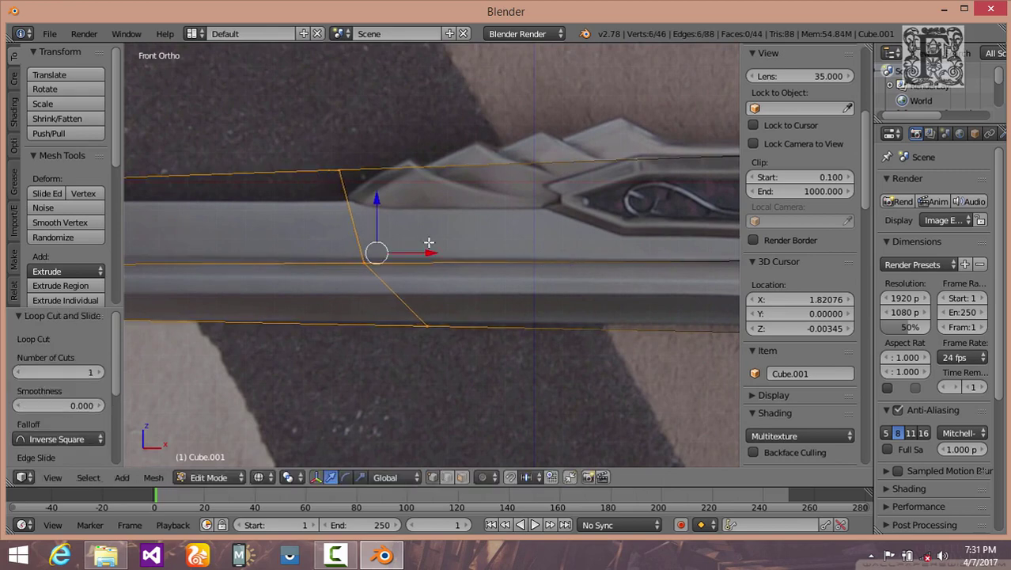
Step: Move the new loop's upper vertices down onto the blade's upper edge, about 0.018 in X and -0.109 in Z
scroll(533, 273, "down", 1, "shift")
middle_click_drag(533, 275, 621, 309, "shift")
key("a")
key("b")
left_click_drag(399, 147, 463, 223)
scroll(462, 224, "up", 2)
key("g")
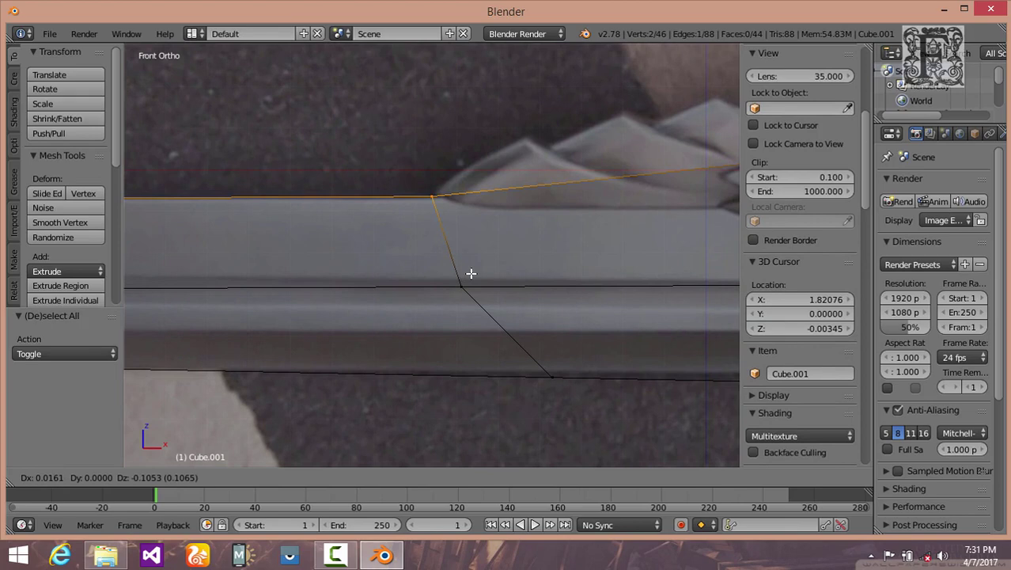
left_click(470, 274)
Step: Move the same loop's lowest vertices onto the blade's lower edge, about -0.030 in X and 0.019 in Z
scroll(323, 300, "down", 3)
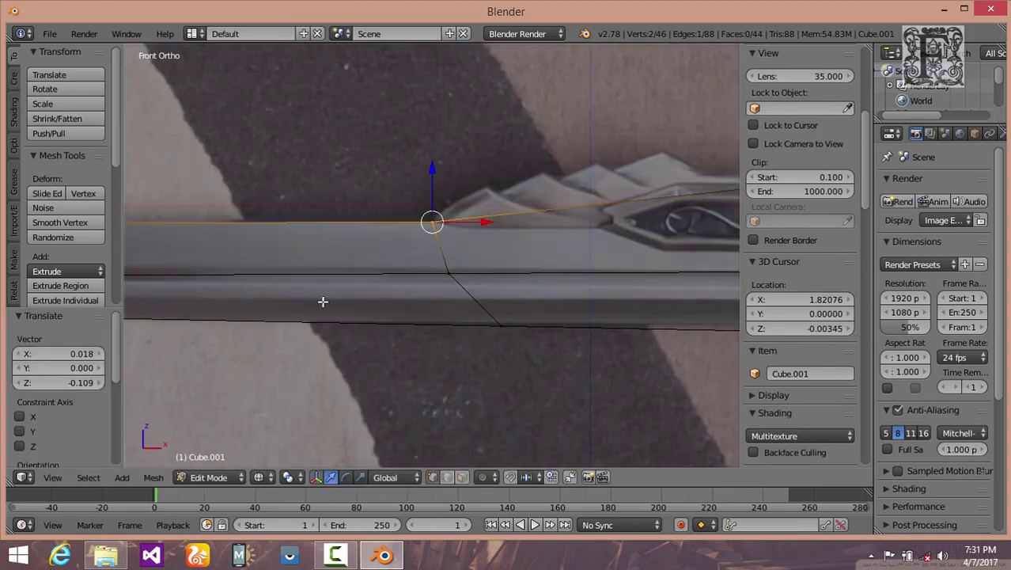
middle_click_drag(370, 319, 514, 338, "shift")
scroll(438, 340, "down", 2)
middle_click_drag(438, 346, 594, 344, "shift")
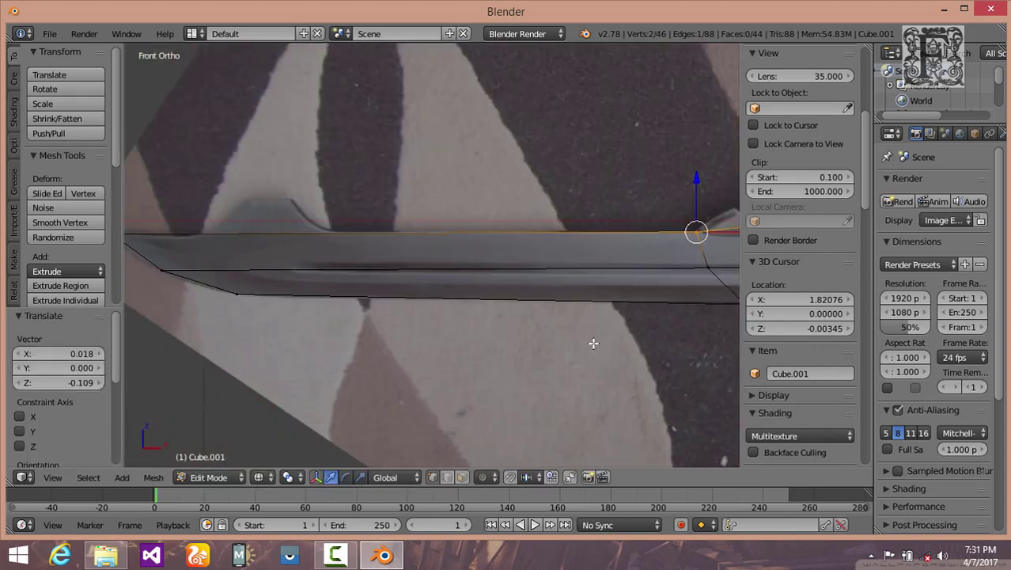
scroll(587, 291, "down", 3, "ctrl")
scroll(368, 314, "down", 1, "shift")
scroll(350, 314, "down", 3, "ctrl")
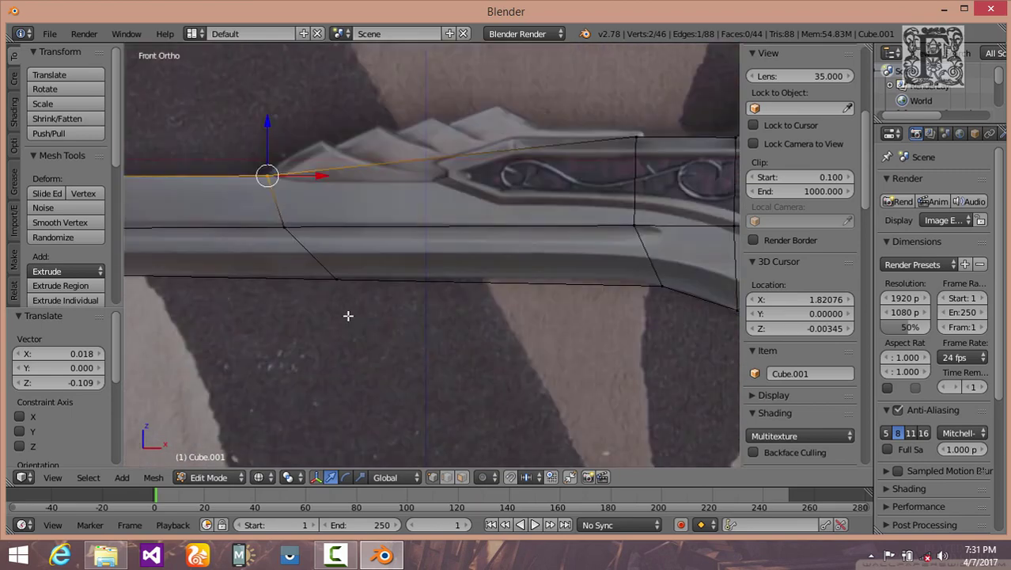
scroll(297, 308, "up", 2)
key("a")
right_click(326, 311)
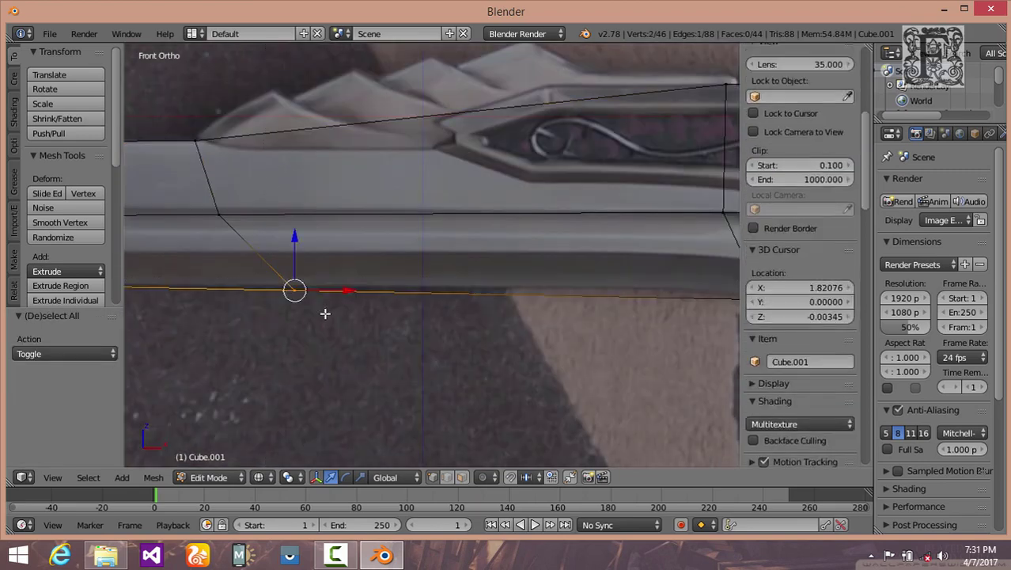
key("g")
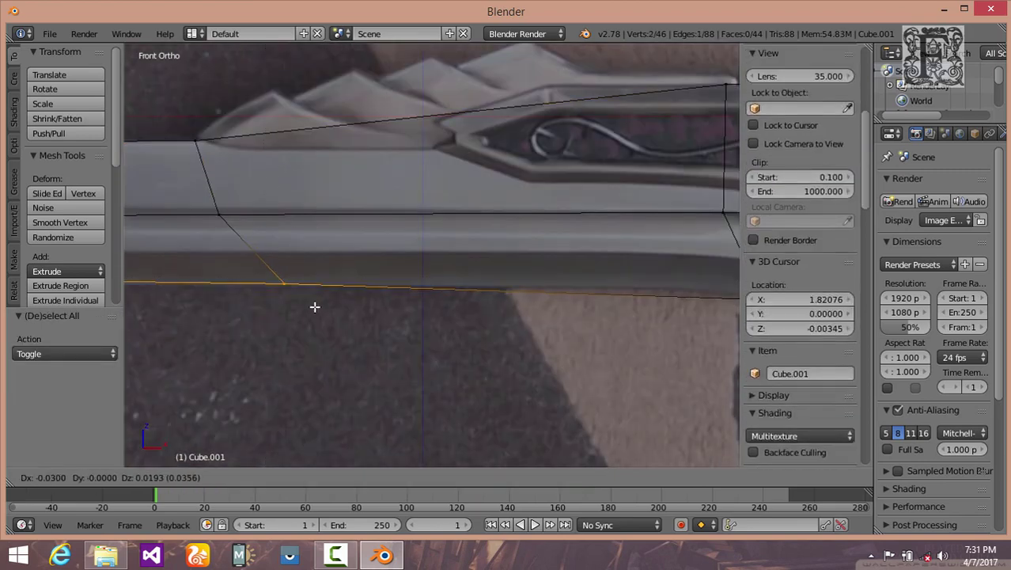
left_click(315, 307)
Step: Add a loop cut near the ornament's first peak and move its upper vertices onto that peak, about -0.023 in X and 0.114 in Z
scroll(307, 298, "down", 1)
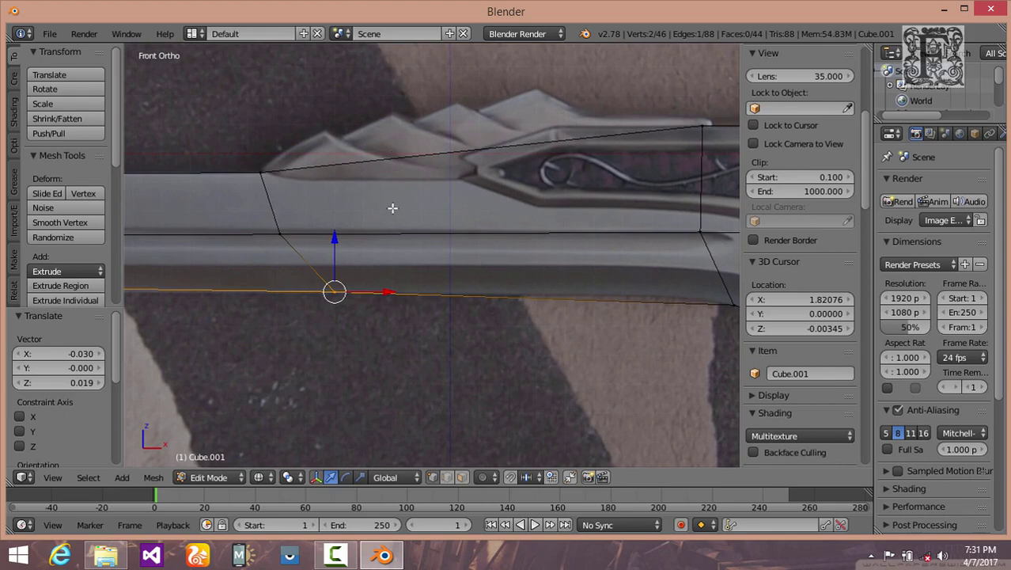
key("ctrl+r")
left_click(296, 218)
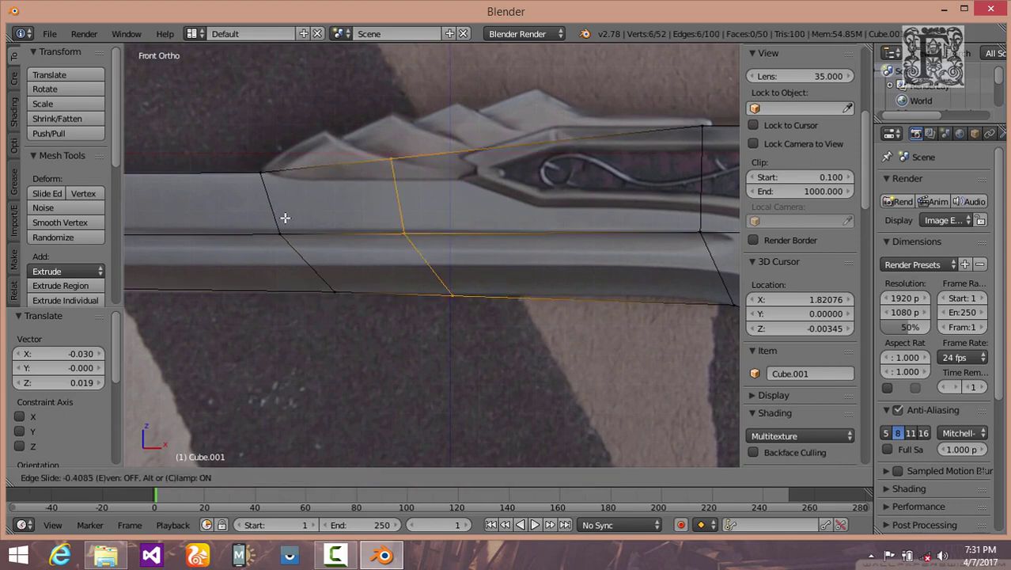
left_click(244, 208)
key("a")
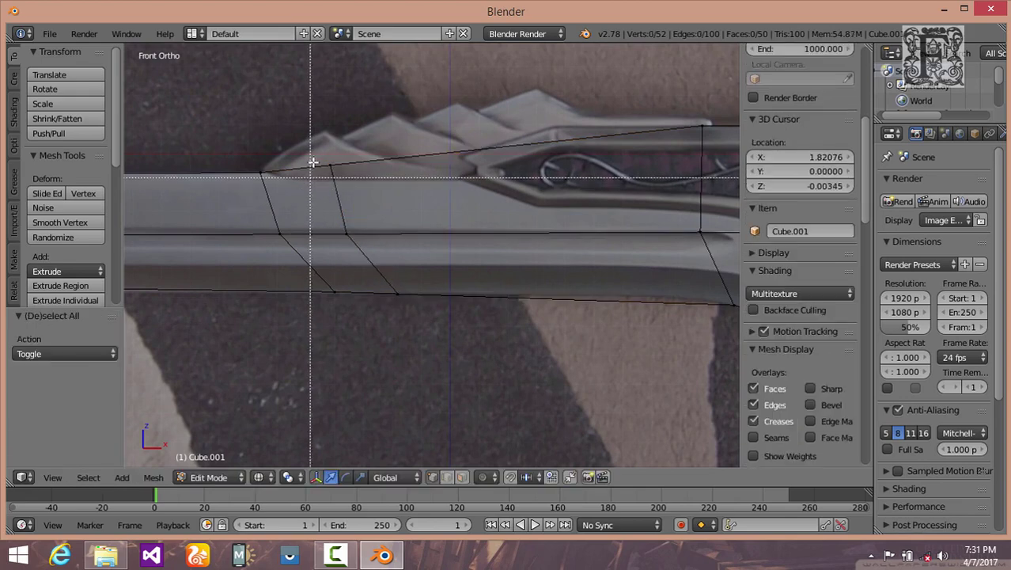
right_click(357, 181)
scroll(354, 194, "up", 2)
key("g")
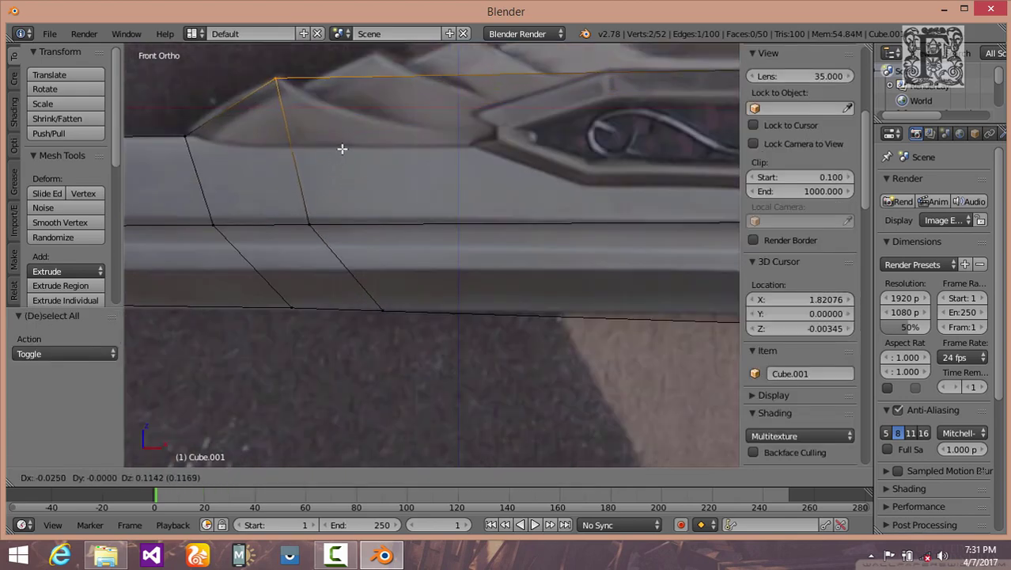
left_click(342, 149)
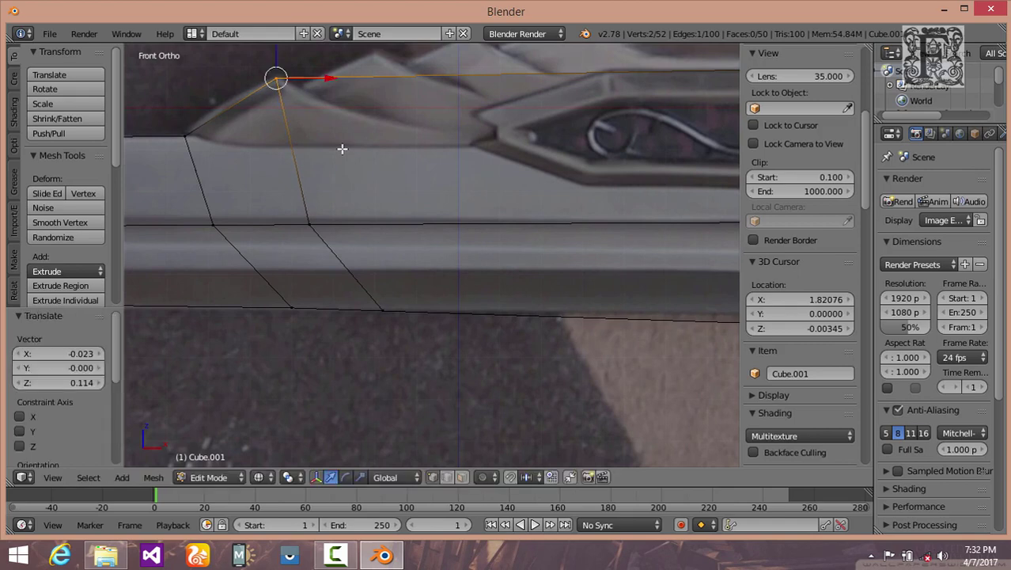
Step: Add a loop cut under the ornament's tallest peak and raise its upper vertices about 0.135 in Z onto that peak
scroll(342, 148, "down", 1)
scroll(402, 153, "down", 1, "shift")
scroll(369, 207, "up", 2, "shift")
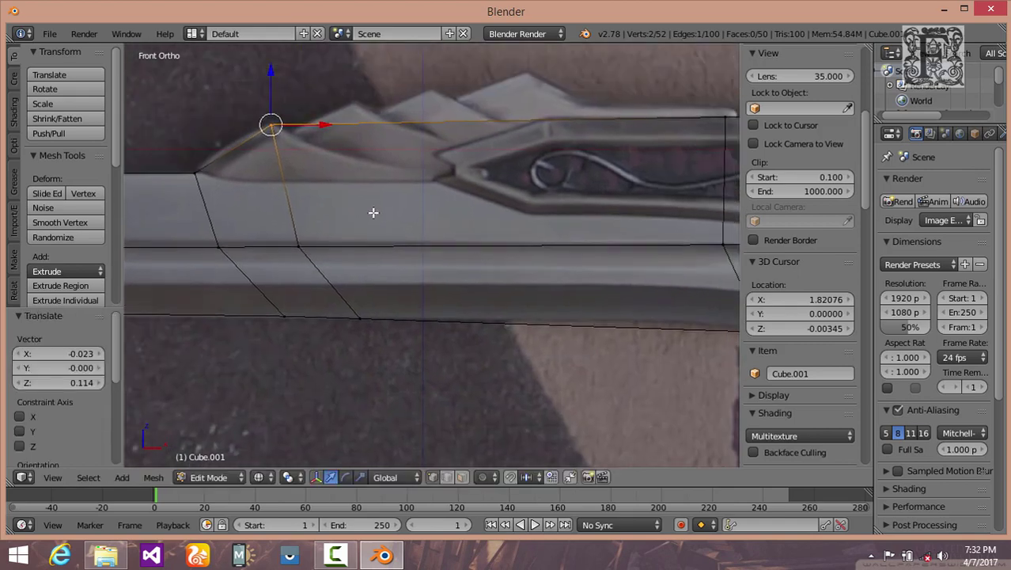
key("ctrl+r")
left_click(399, 209)
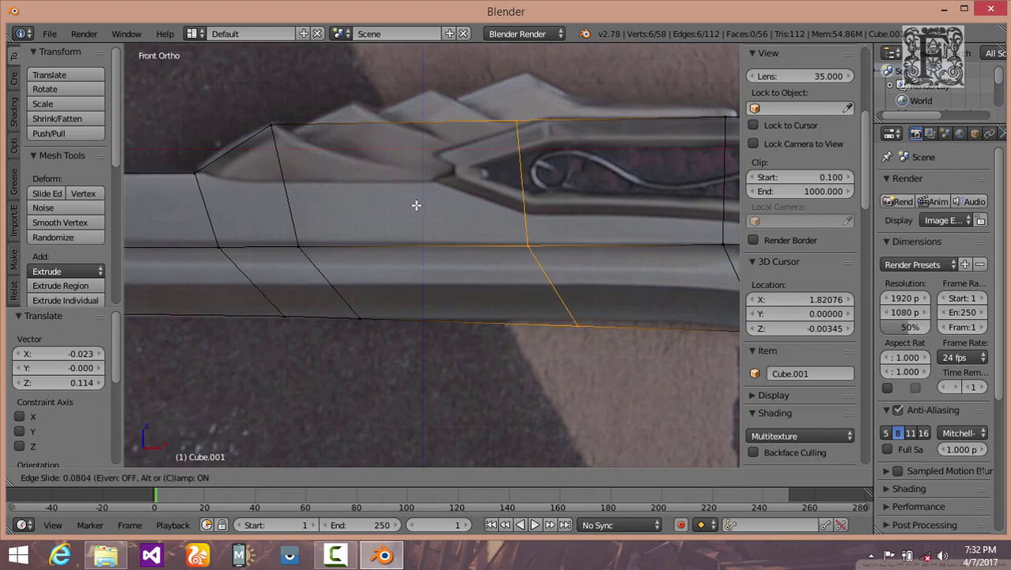
left_click(425, 207)
key("a")
key("b")
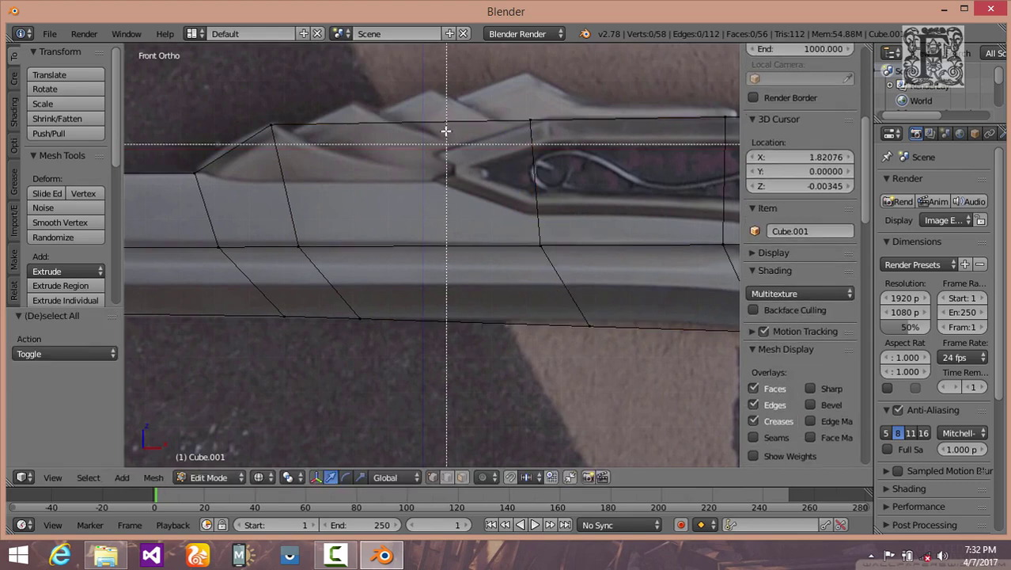
left_click_drag(485, 101, 587, 170)
key("g")
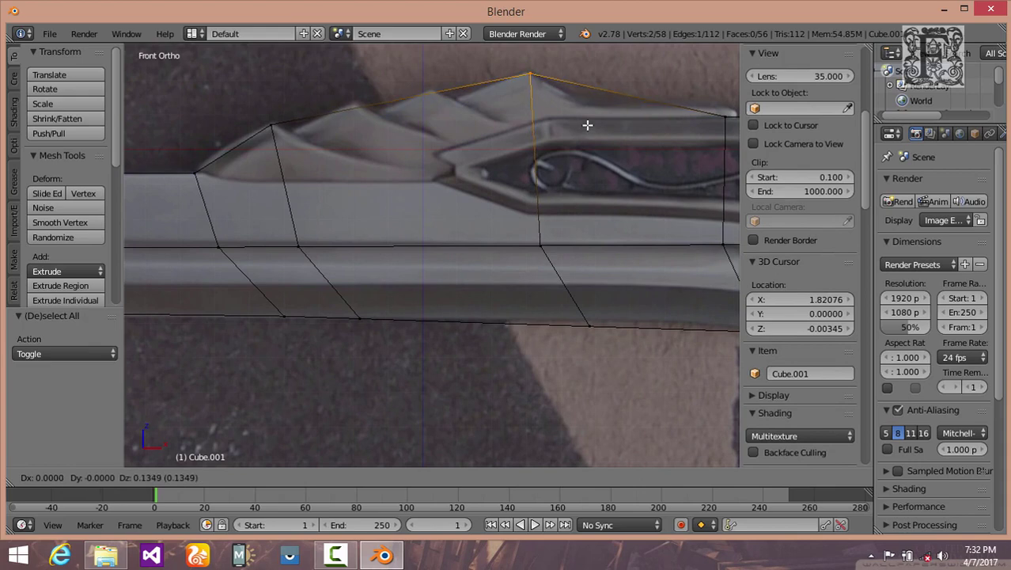
left_click(587, 124)
Step: Add a loop cut just past the tallest peak towards the guard and lower its upper vertices about 0.047 in Z to the outline
middle_click_drag(612, 190, 548, 222, "shift")
key("ctrl+r")
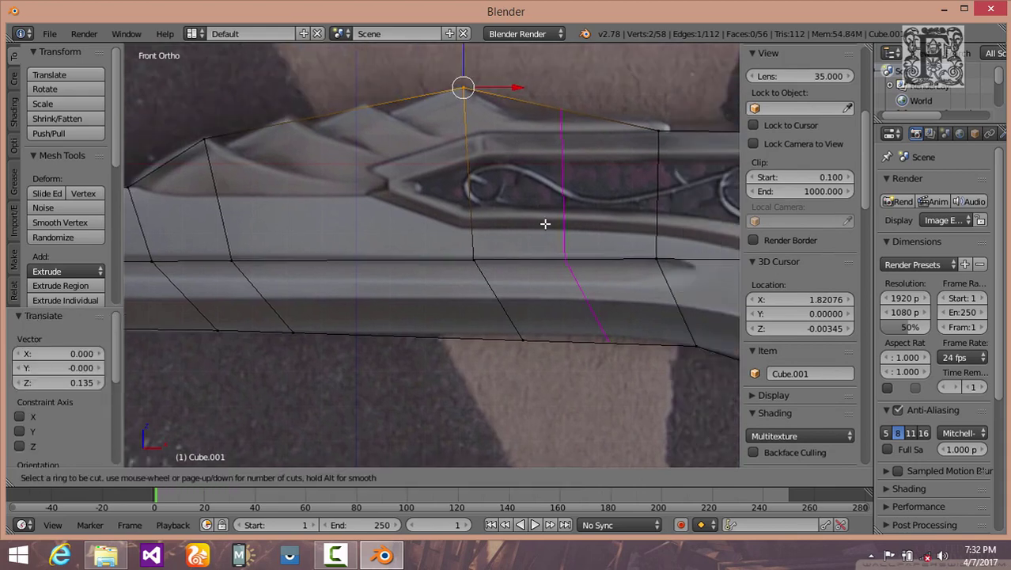
left_click(545, 224)
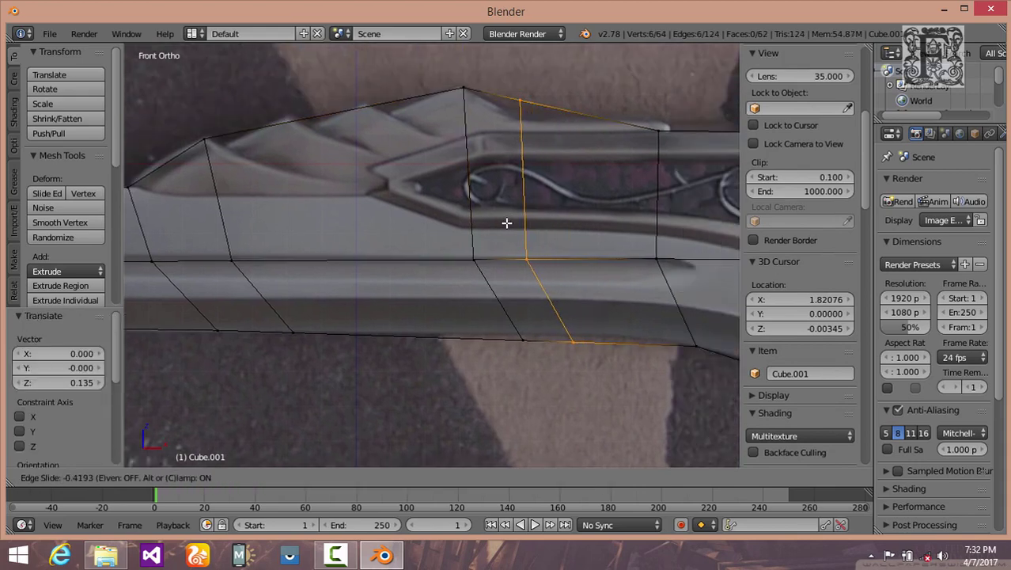
left_click(506, 223)
key("a")
key("b")
left_click_drag(508, 89, 539, 133)
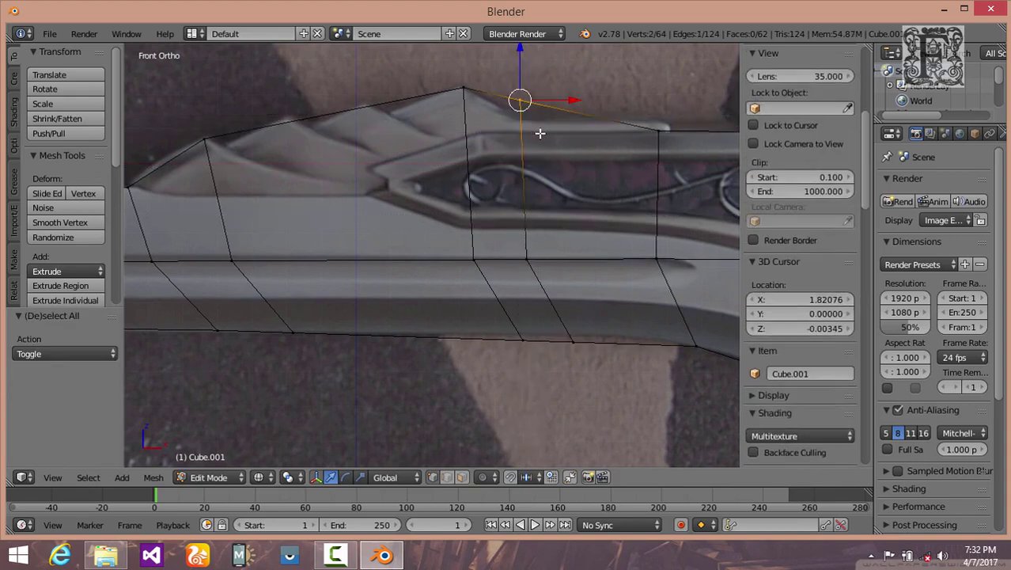
key("g")
left_click(539, 149)
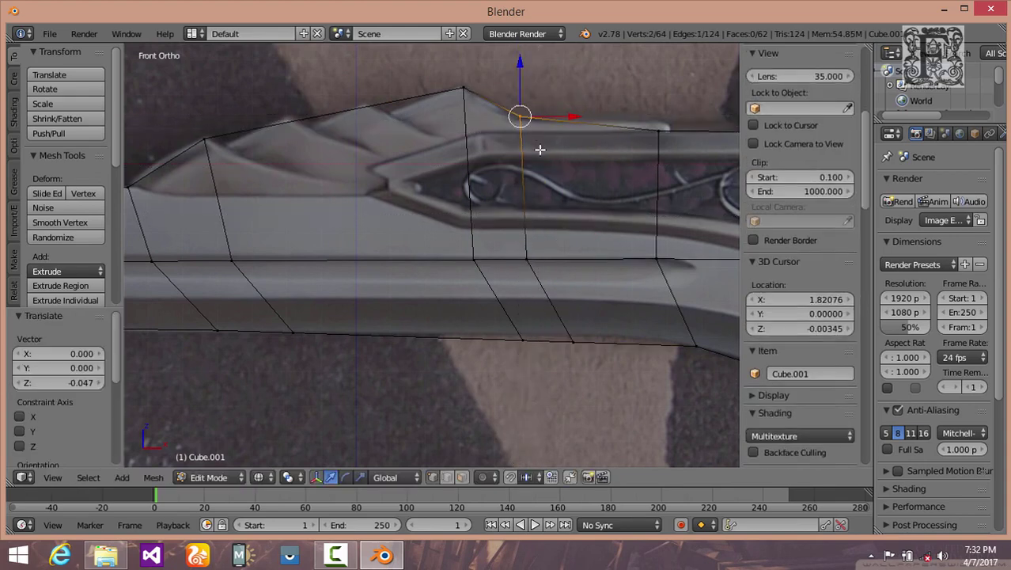
Step: Move the selected upper vertices just past the tallest peak about -0.005 in X and -0.034 in Z onto the outline
scroll(630, 174, "up", 3)
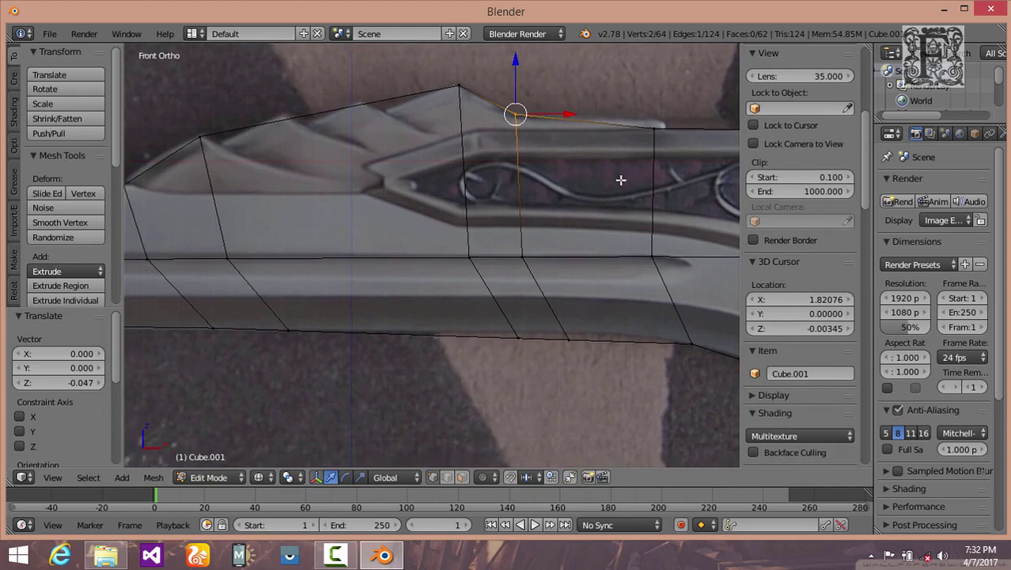
middle_click_drag(630, 152, 612, 224, "shift")
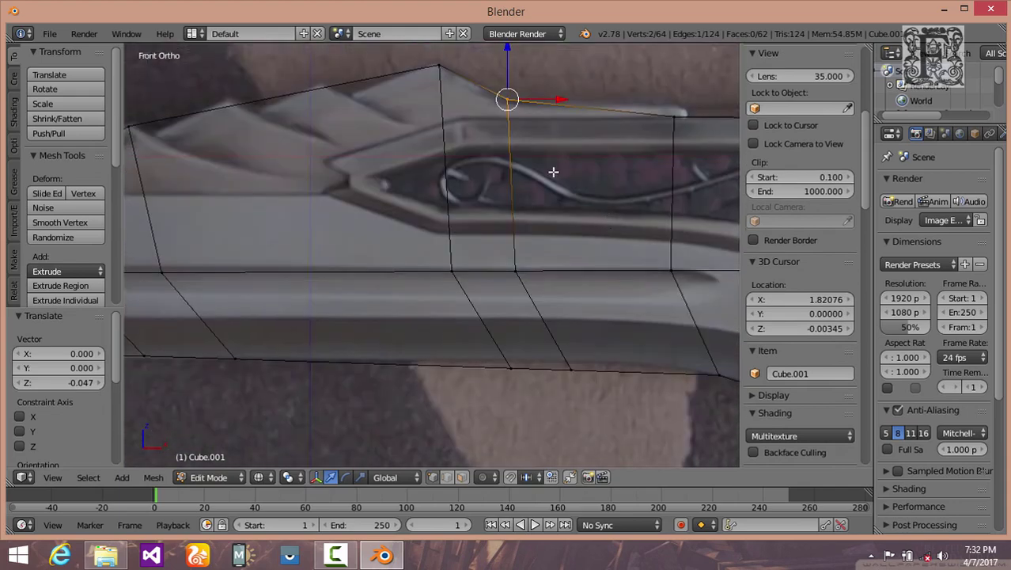
key("g")
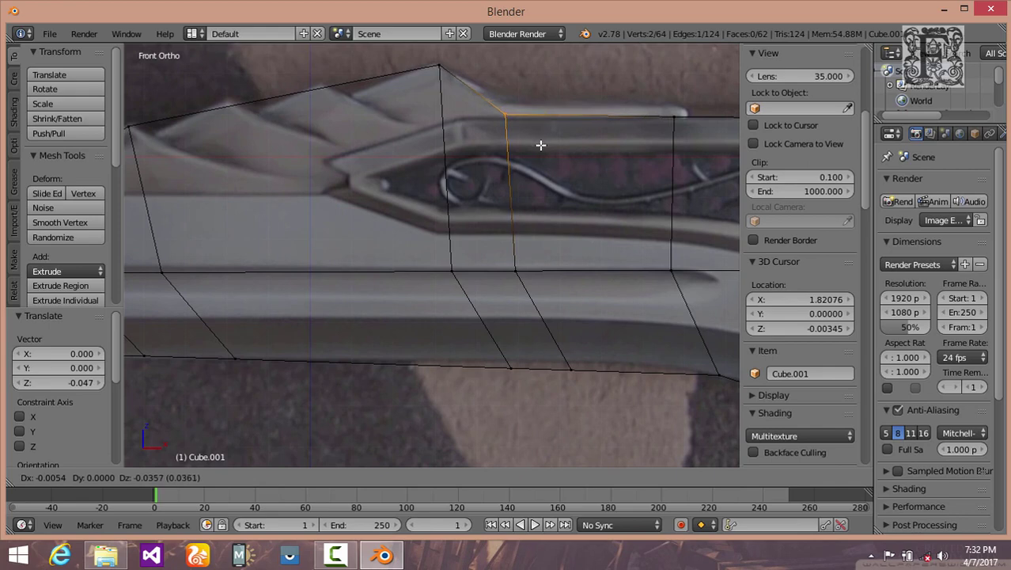
left_click(542, 144)
Step: Extend the selection along the upper edge to the corner before the guard and raise those vertices about 0.020 in Z
middle_click_drag(508, 191, 417, 217, "shift")
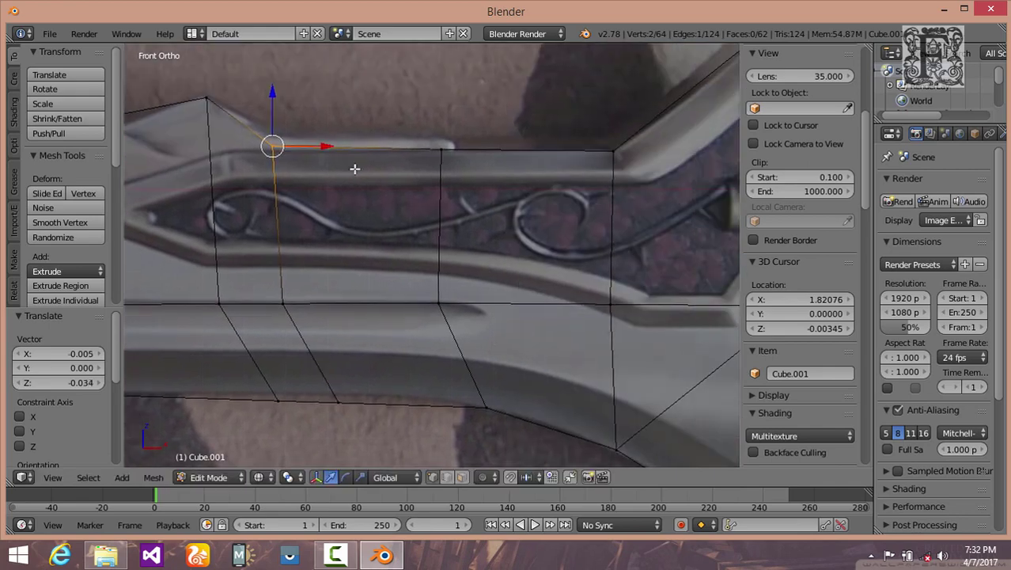
right_click(647, 177, "ctrl")
left_click_drag(447, 93, 448, 84)
middle_click_drag(335, 385, 456, 345, "shift")
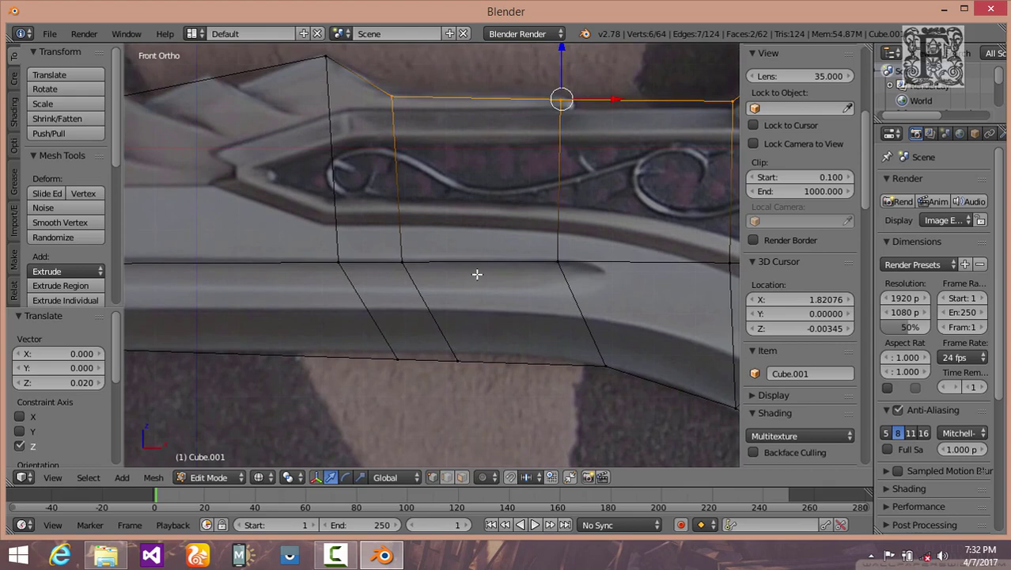
Step: Move the lowest vertices of the loop just past the tallest peak up and towards the guard, onto the blade's lower edge
scroll(477, 274, "up", 2)
key("a")
key("b")
left_click_drag(474, 286, 526, 357)
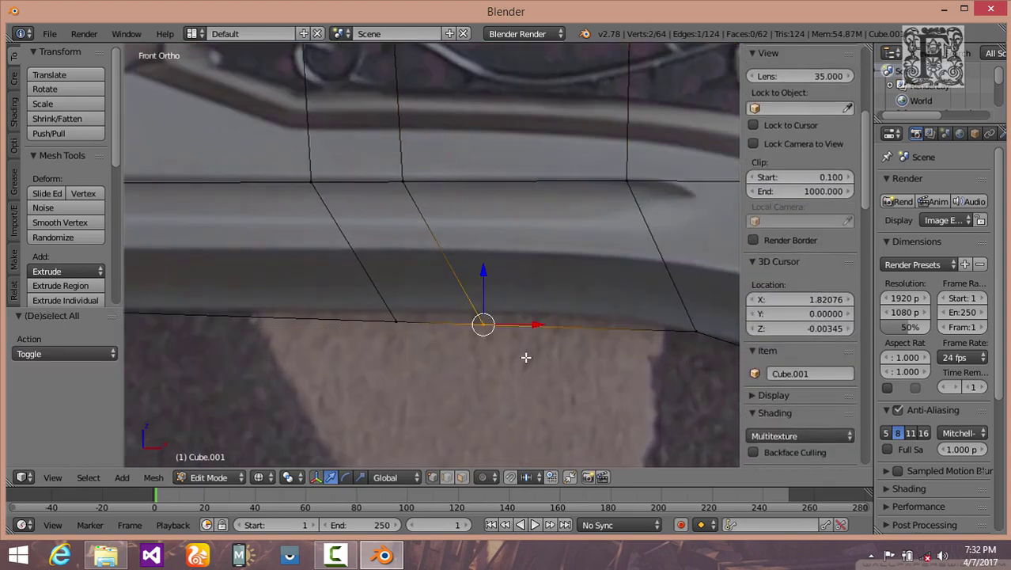
key("g")
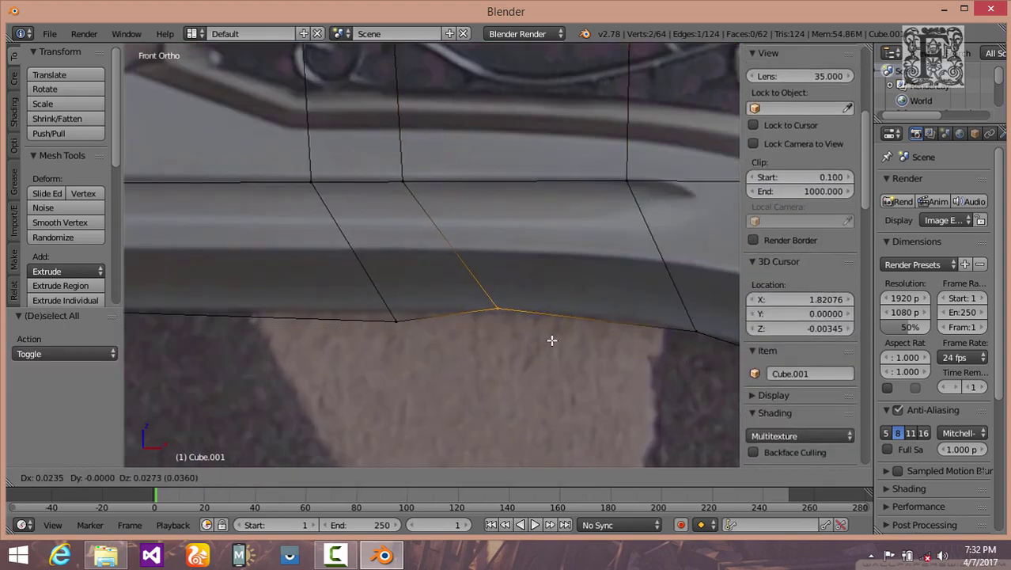
left_click(558, 344)
key("a")
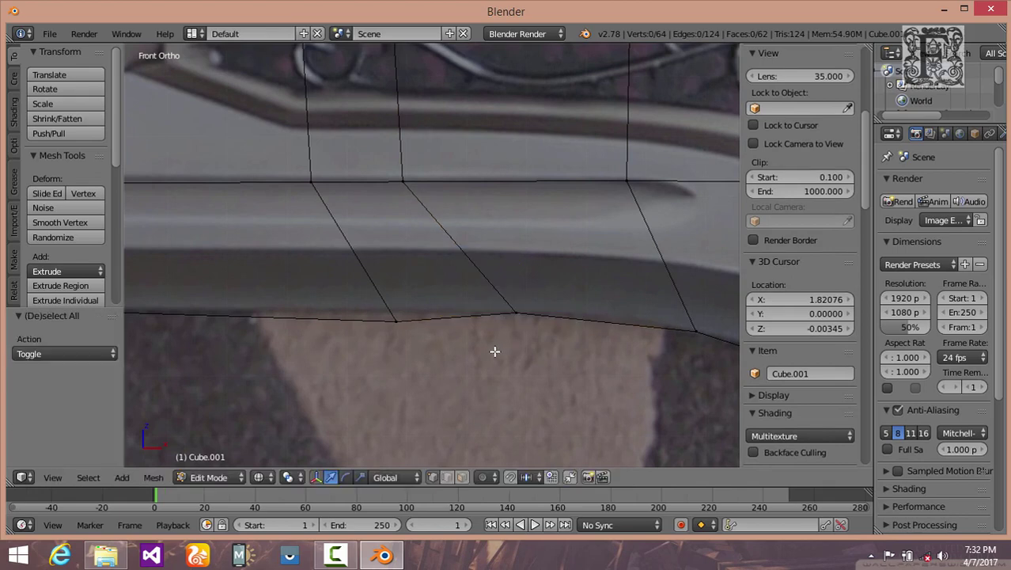
Step: Move the lowest vertices of the tallest peak's loop about -0.010 in X and 0.020 in Z onto the blade's lower edge
key("b")
left_click_drag(382, 298, 421, 349)
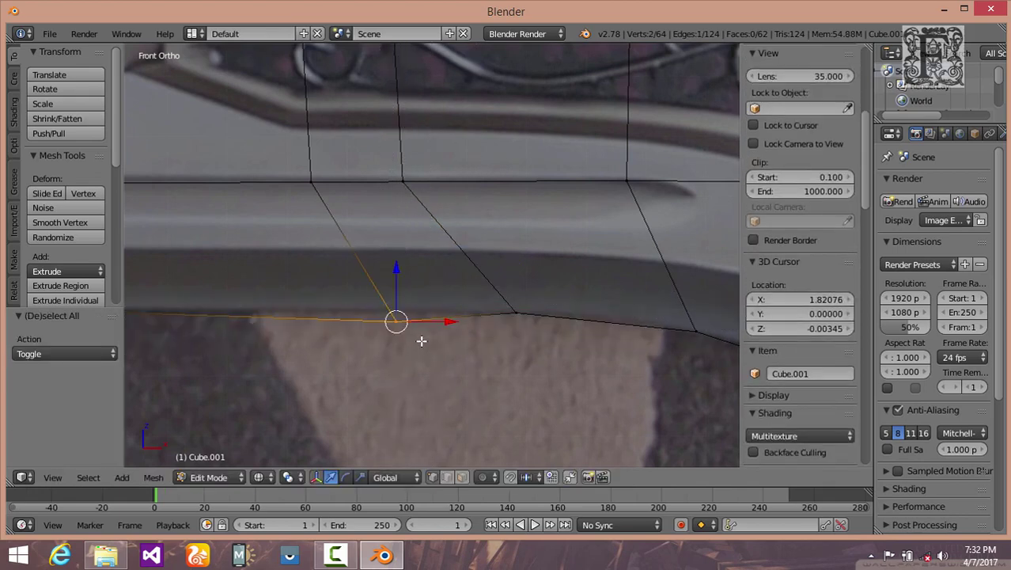
key("g")
left_click(416, 337)
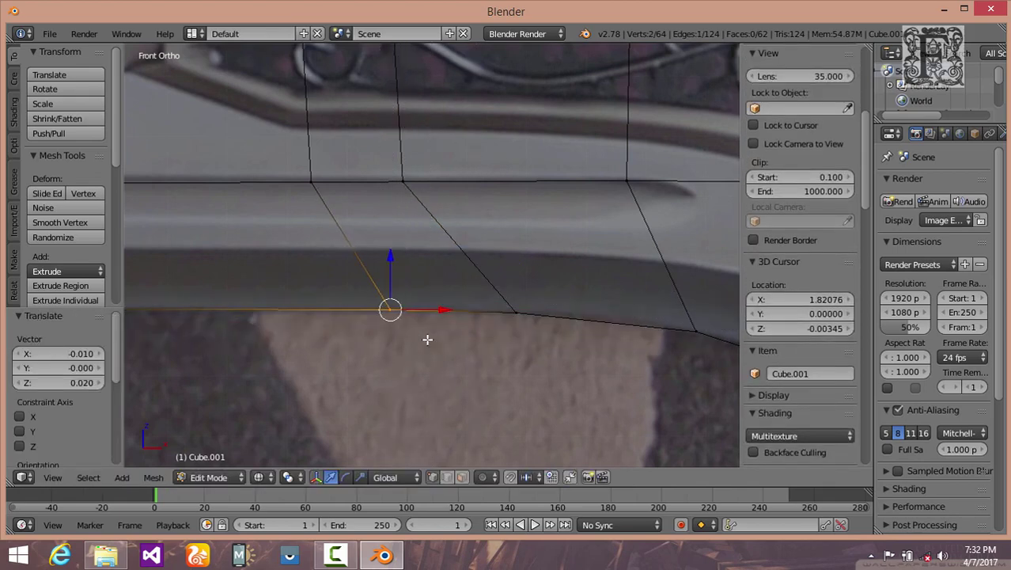
Step: Add a loop cut just past the first peak and move its upper vertices about -0.061 in X and -0.037 in Z into the notch
scroll(352, 330, "down", 5)
scroll(458, 353, "up", 2)
scroll(396, 272, "up", 4)
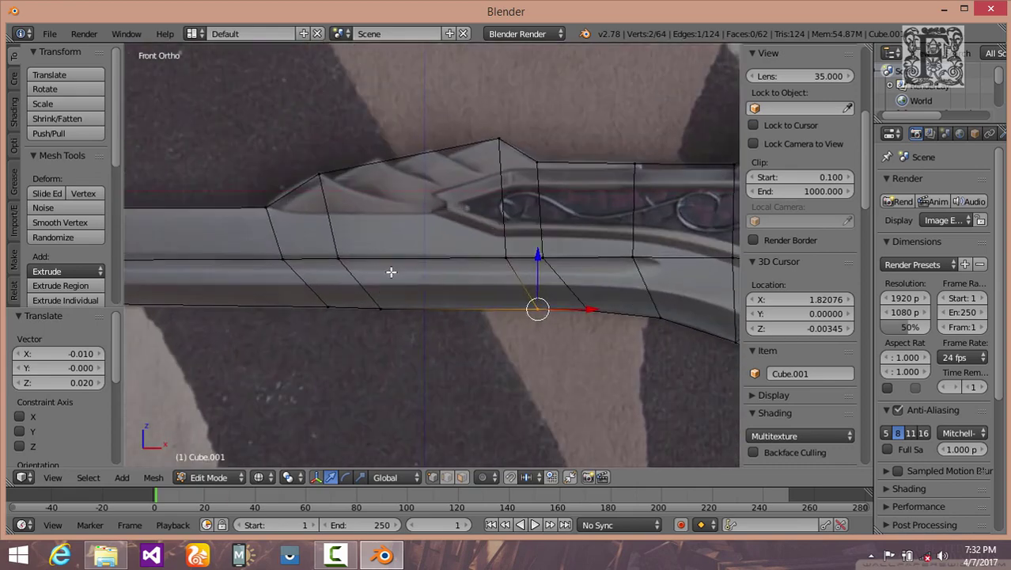
key("ctrl+r")
left_click(443, 304)
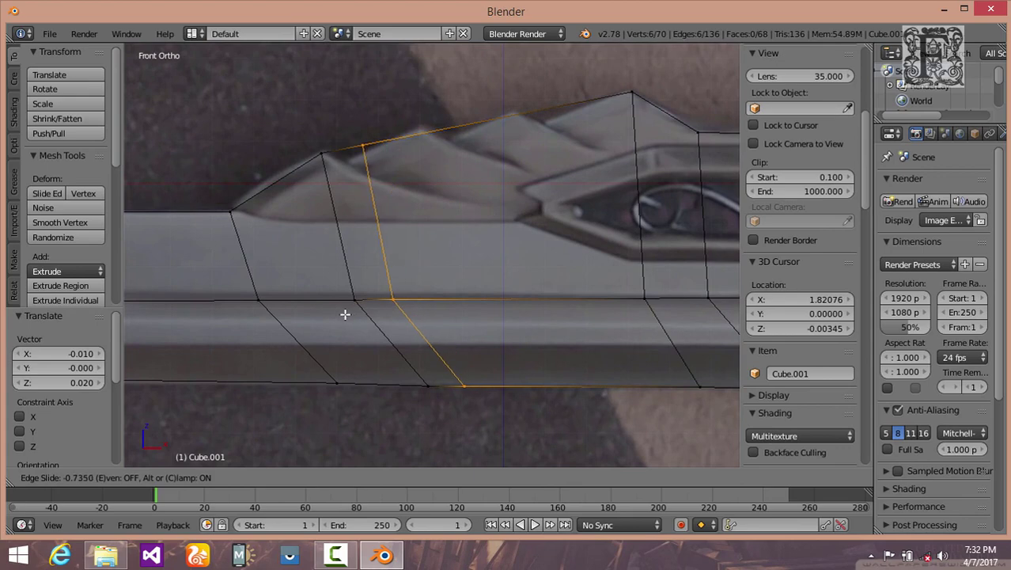
left_click(372, 164)
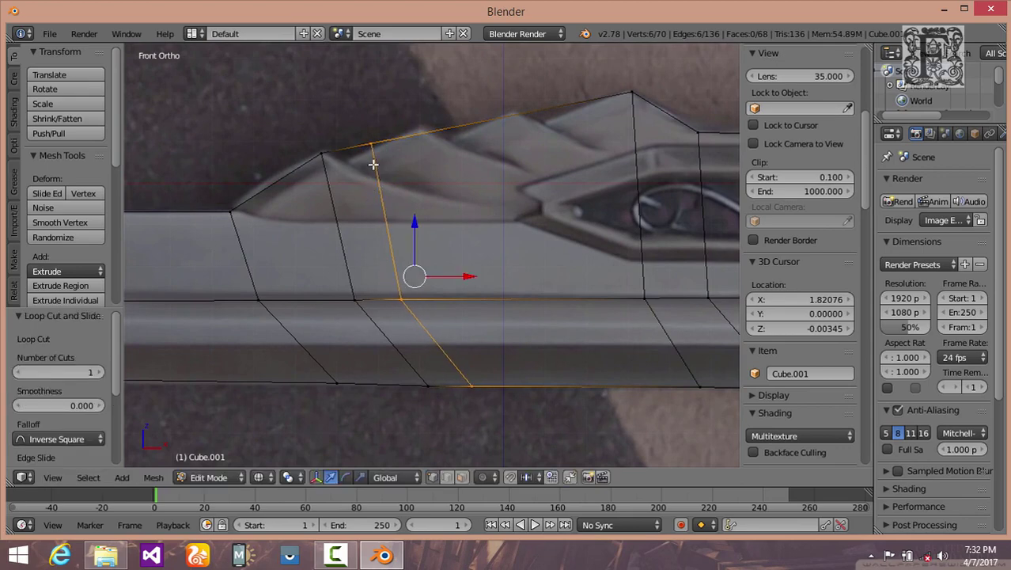
key("a")
right_click(399, 168)
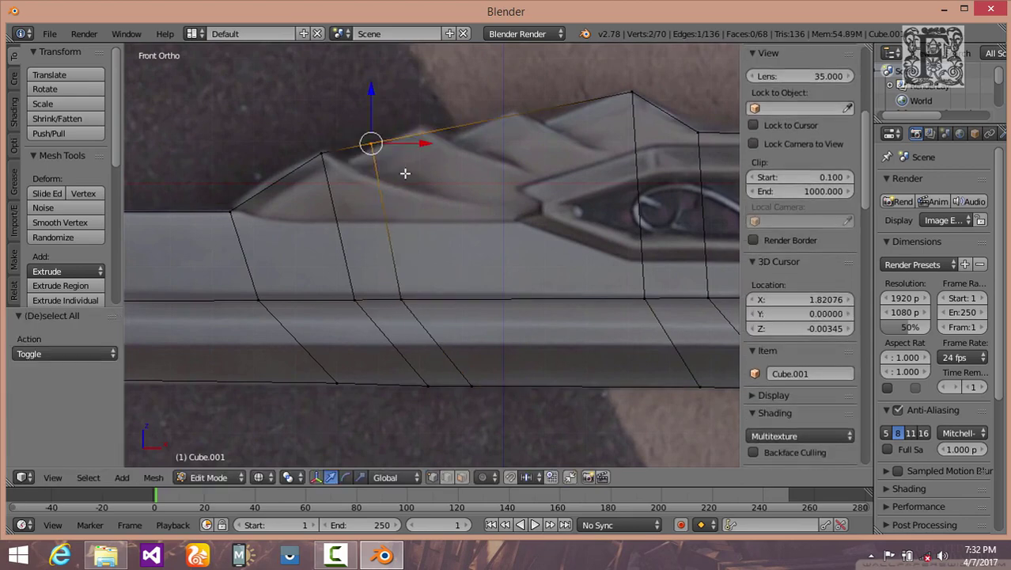
key("g")
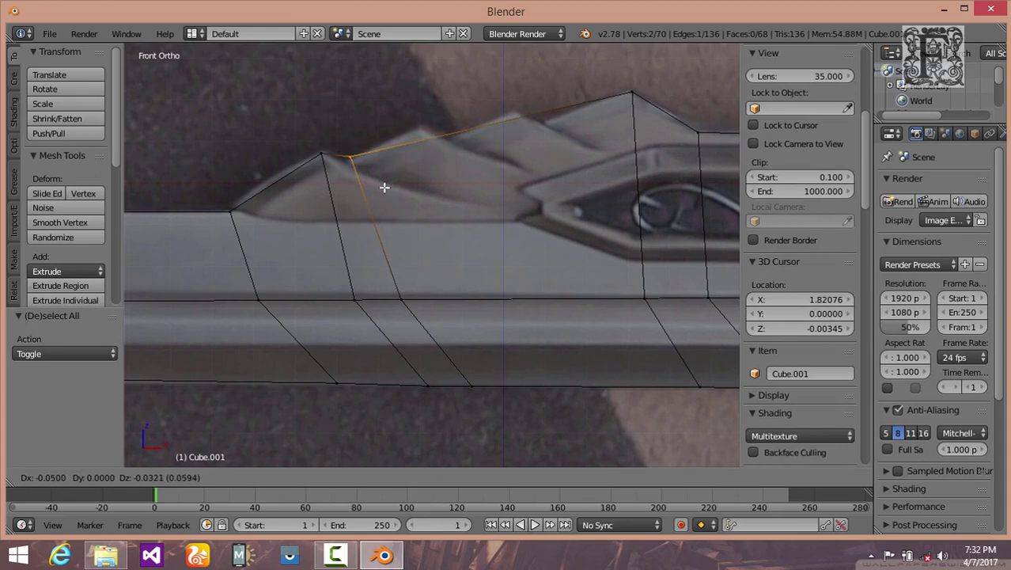
left_click(380, 189)
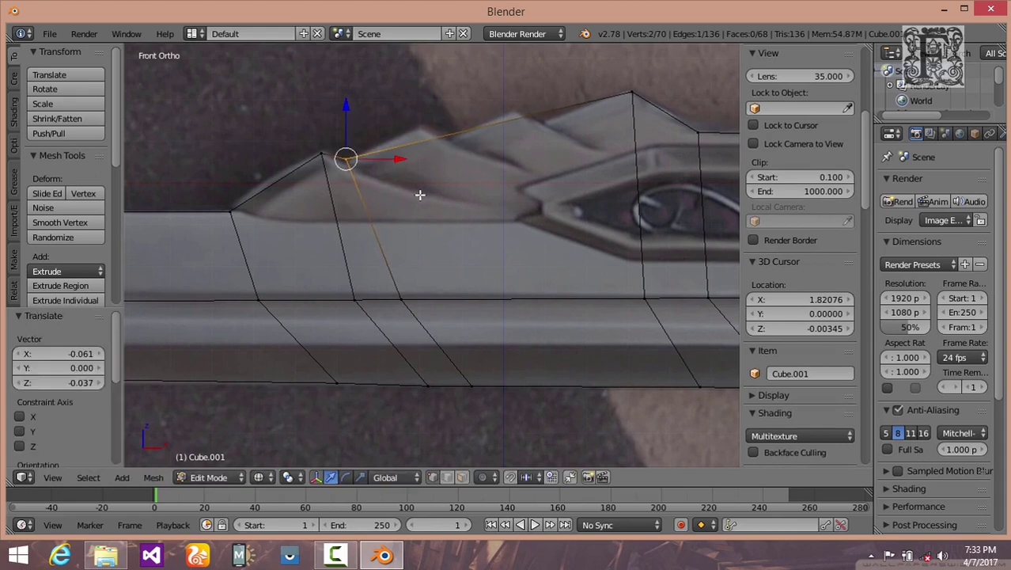
Step: Add a loop cut under the ornament's second peak and raise its upper vertices about 0.042 in Z onto that peak
key("ctrl+r")
left_click(489, 285)
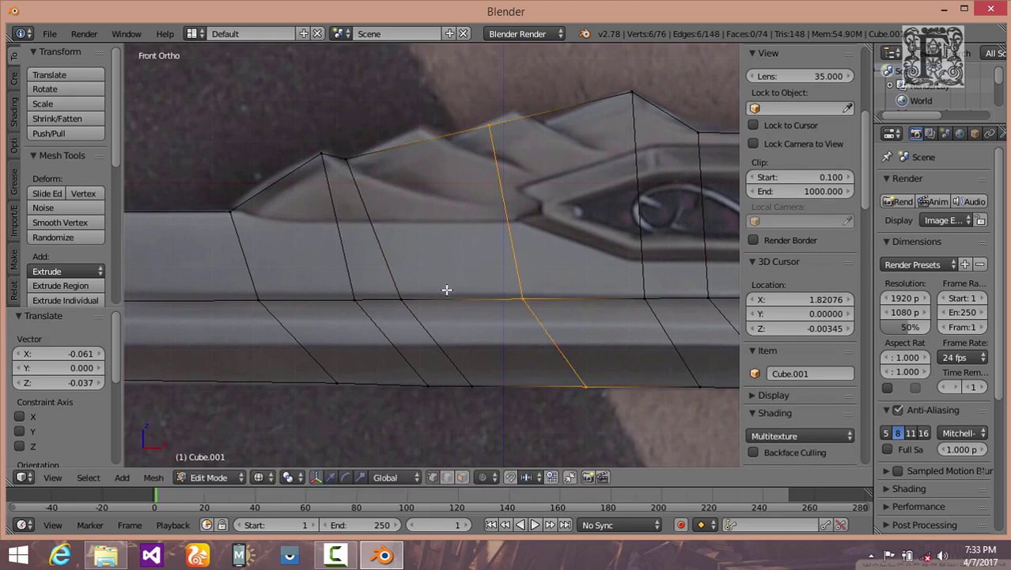
left_click(434, 293)
key("a")
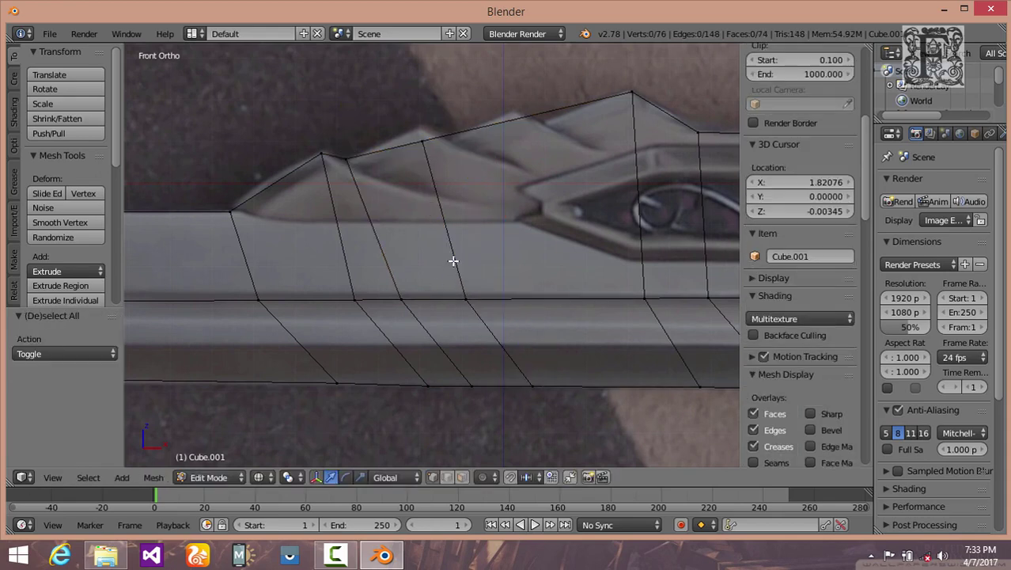
key("b")
left_click_drag(409, 137, 446, 165)
scroll(447, 164, "up", 2)
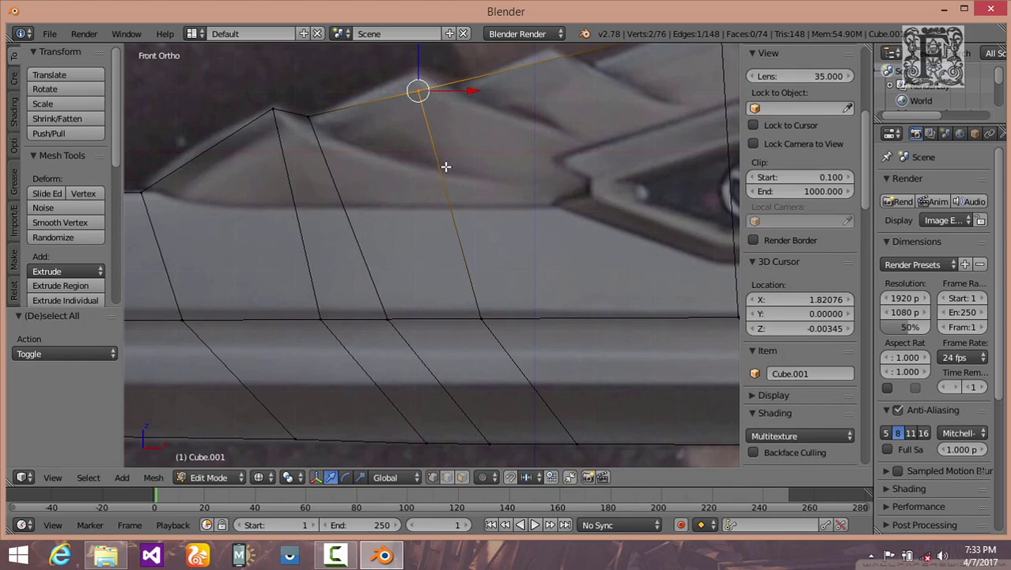
key("g")
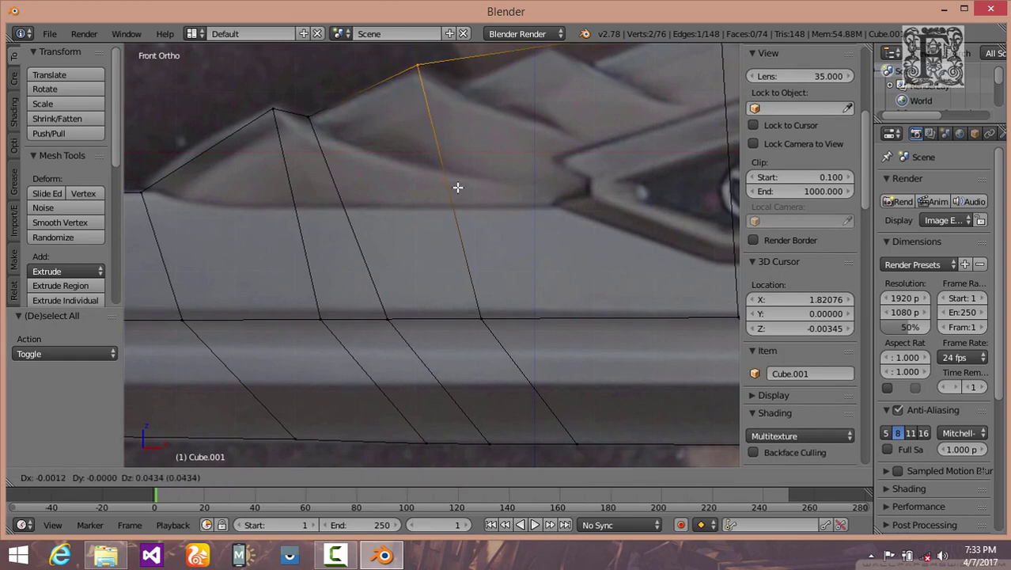
left_click(457, 188)
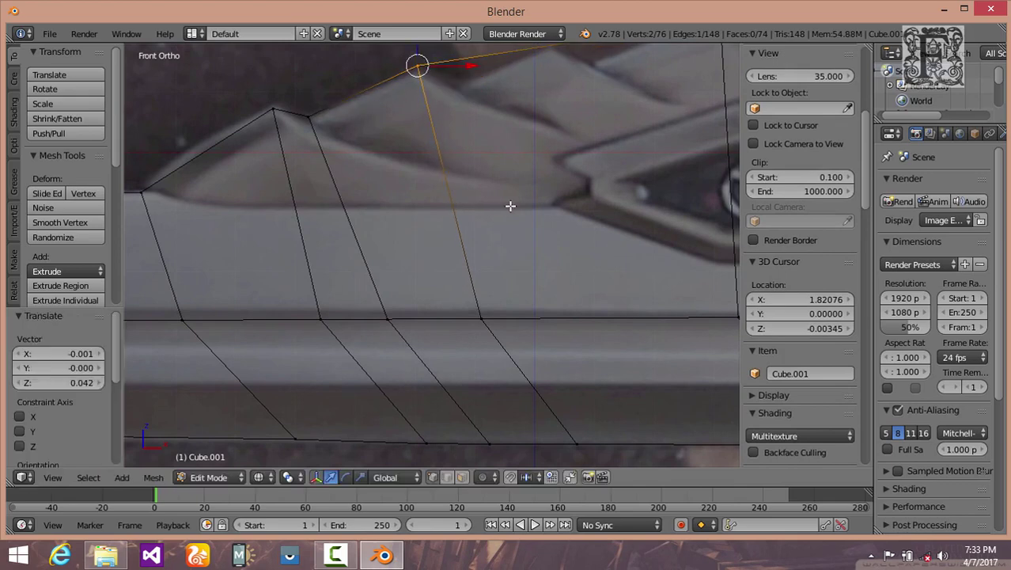
Step: Add a loop cut past the second peak and move its upper vertices about -0.052 in X and -0.050 in Z into the notch
key("ctrl+r")
left_click(659, 281)
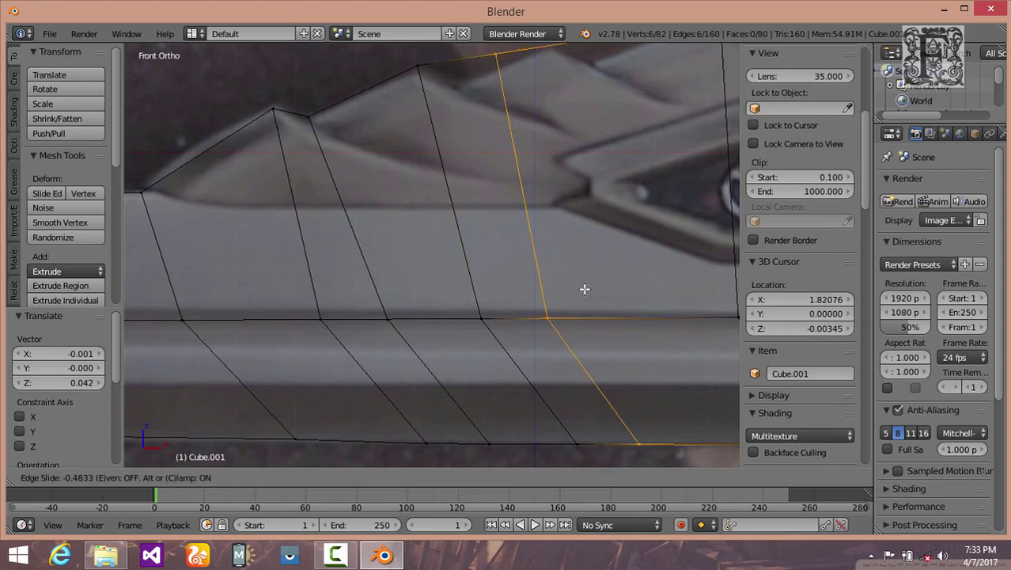
left_click(536, 274)
scroll(536, 274, "up", 2, "shift")
key("a")
key("b")
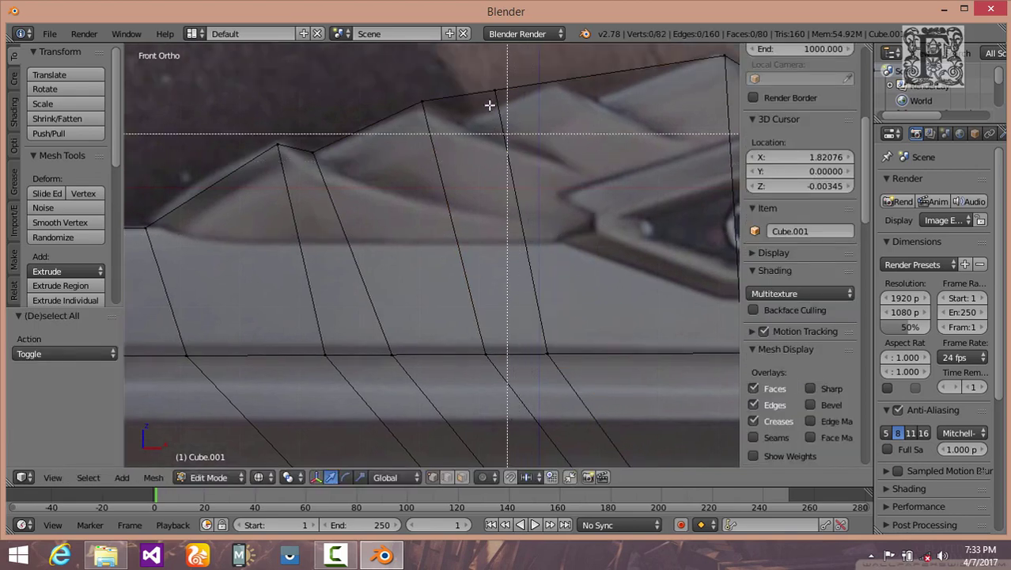
left_click_drag(474, 64, 511, 120)
key("g")
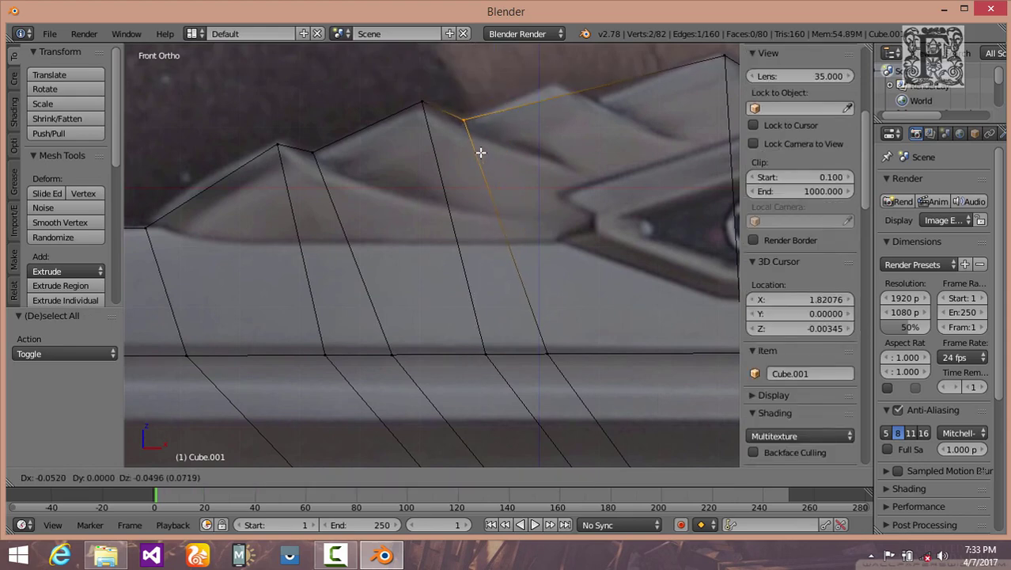
left_click(481, 152)
Step: Add a loop cut near the third peak and move its upper vertices about -0.010 in X and 0.020 in Z onto that peak
key("ctrl+r")
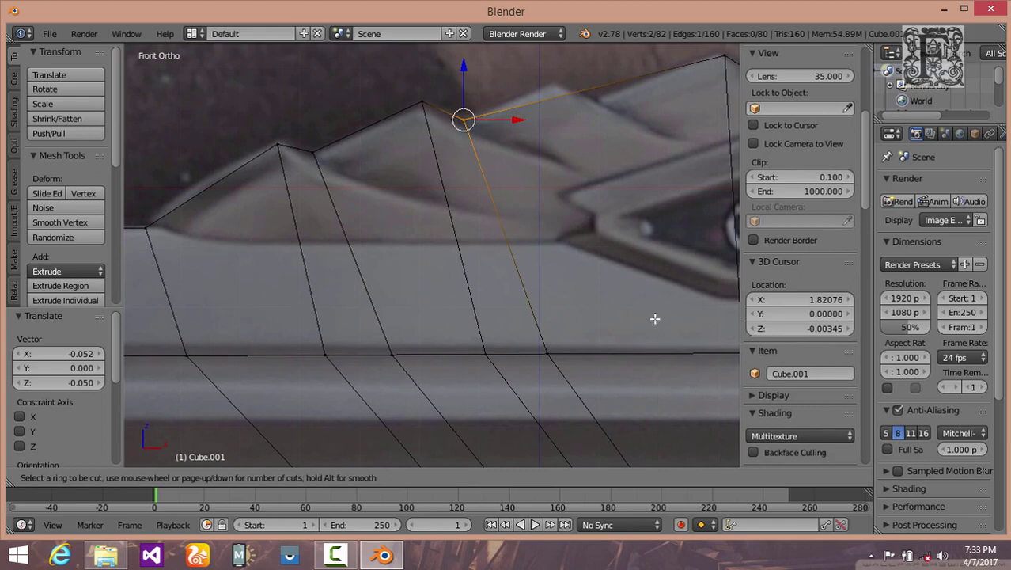
left_click(595, 361)
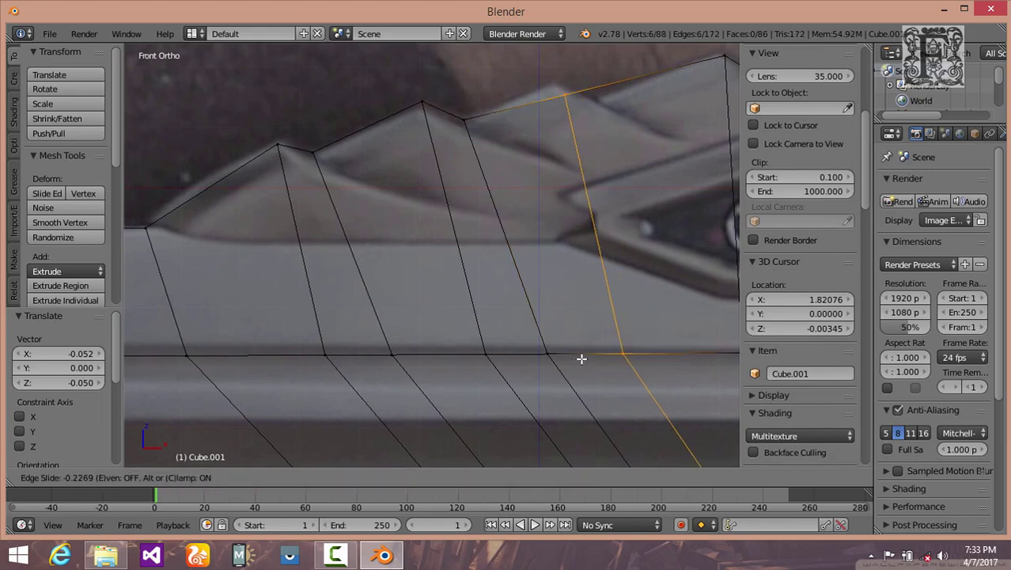
left_click(582, 358)
key("a")
key("b")
left_click_drag(553, 76, 578, 111)
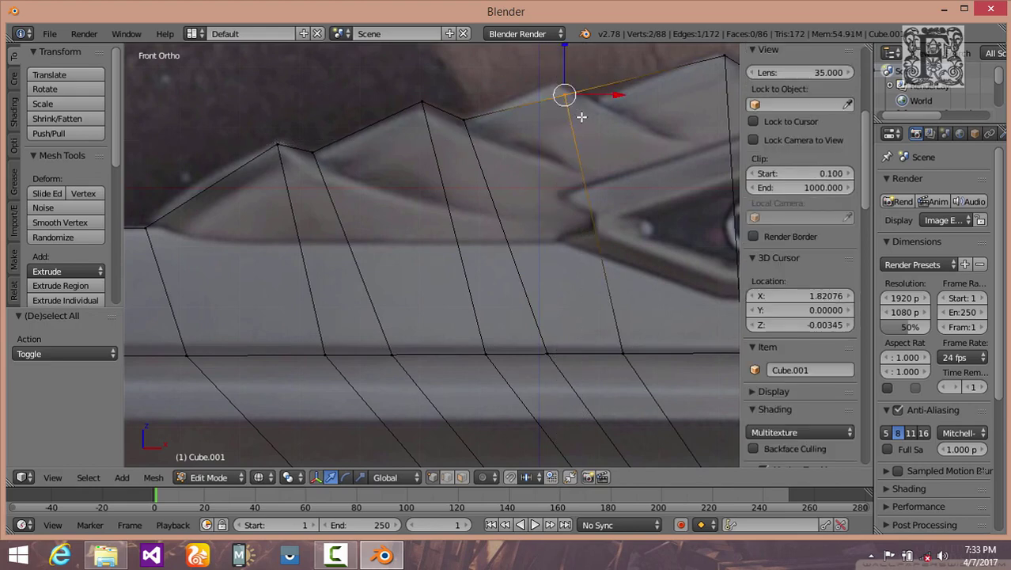
key("g")
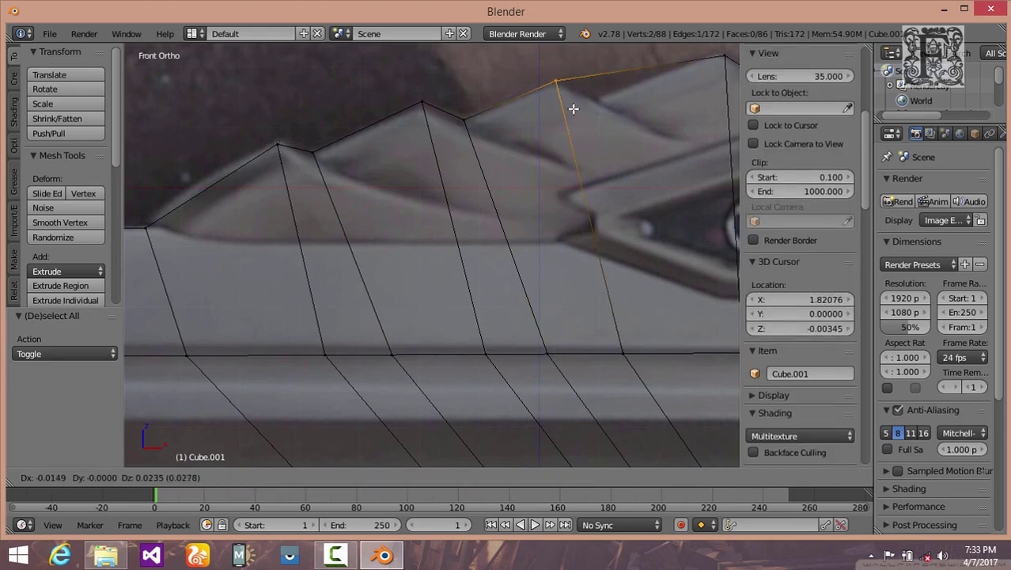
left_click(576, 111)
Step: Add a loop cut between the third and tallest peaks and move its upper vertices about -0.072 in X and -0.046 in Z into the notch
scroll(470, 191, "down", 1, "shift")
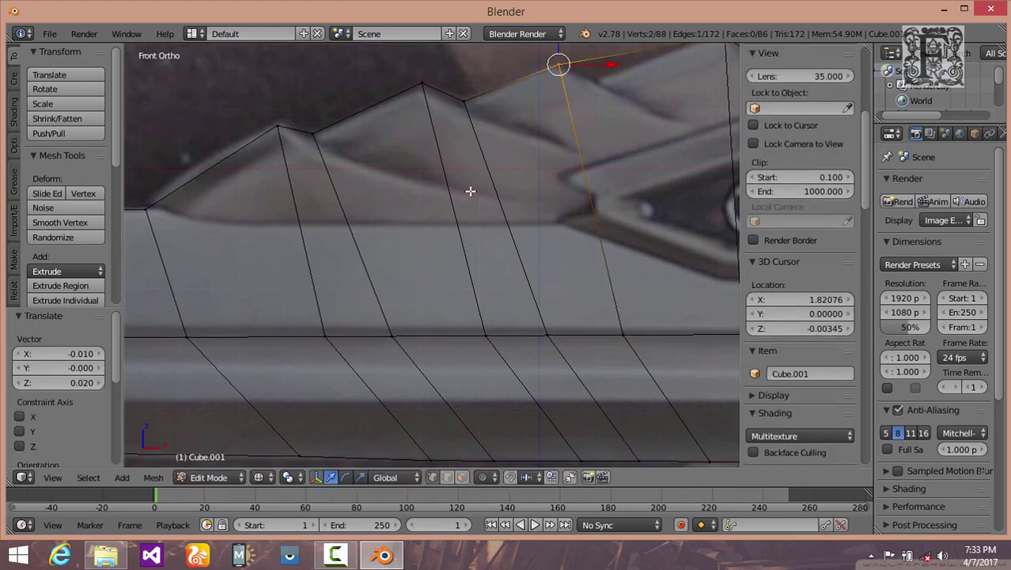
scroll(470, 191, "up", 5, "ctrl")
key("ctrl+r")
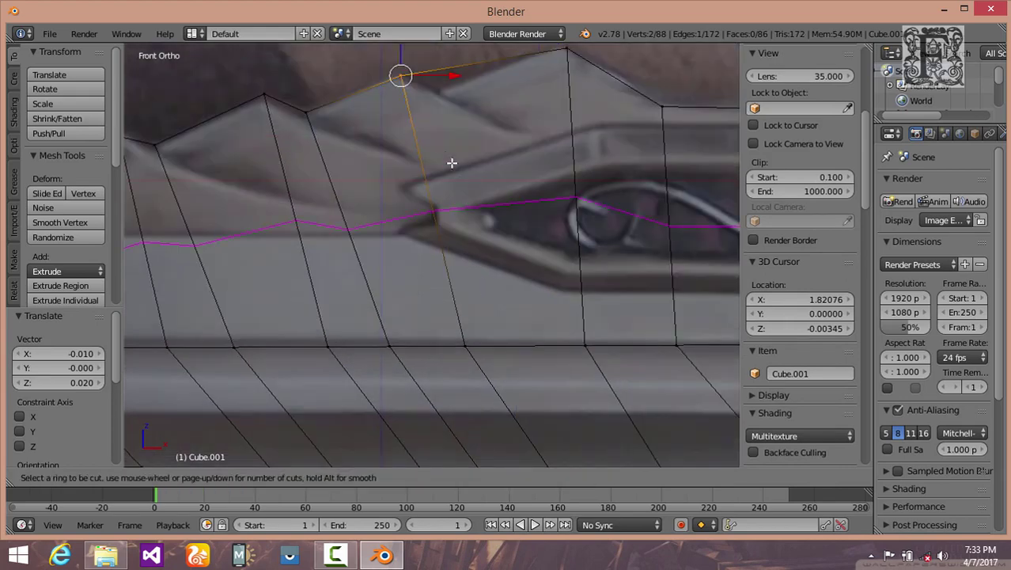
left_click(499, 88)
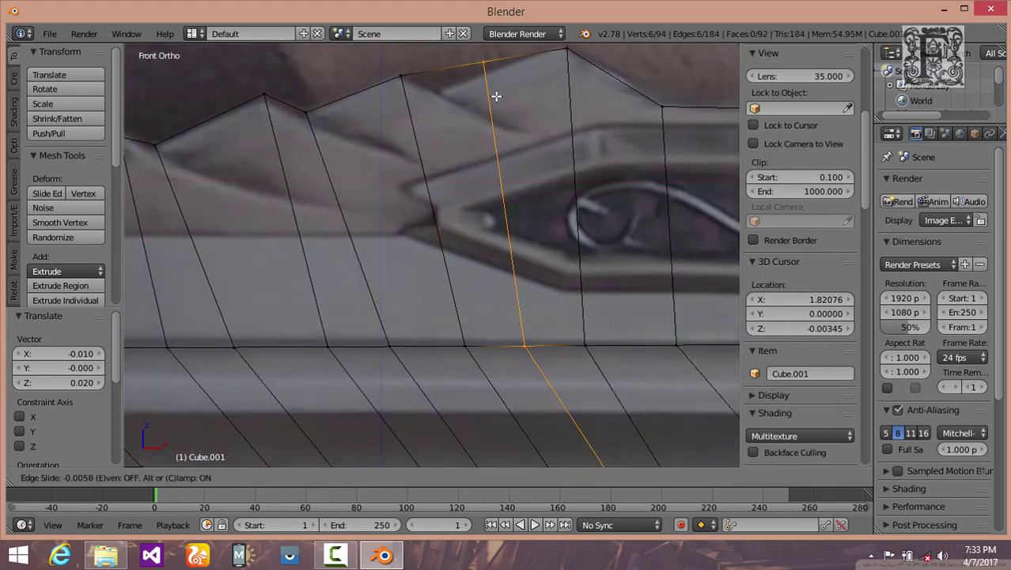
left_click(486, 94)
key("a")
key("b")
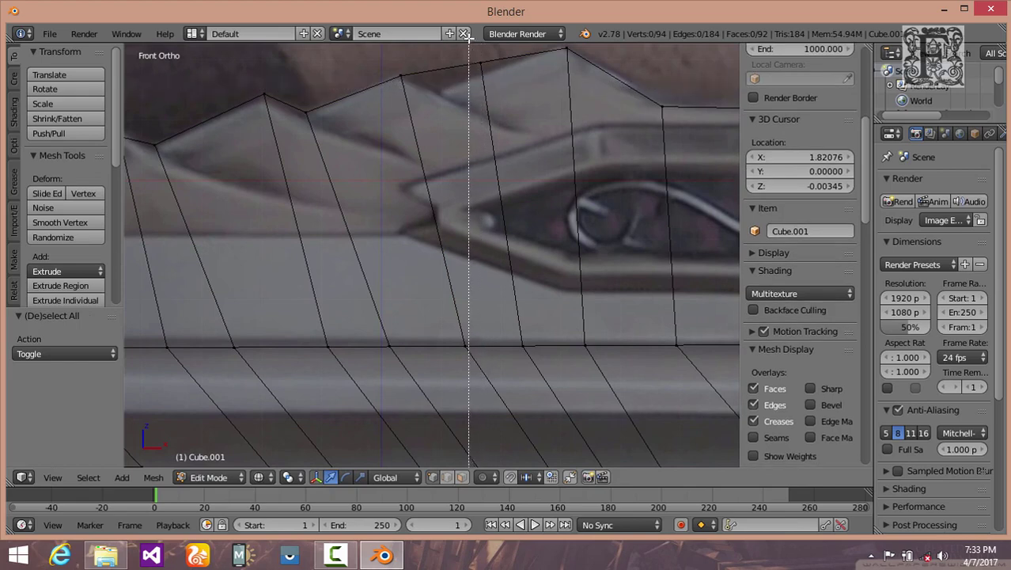
left_click_drag(468, 46, 496, 93)
key("g")
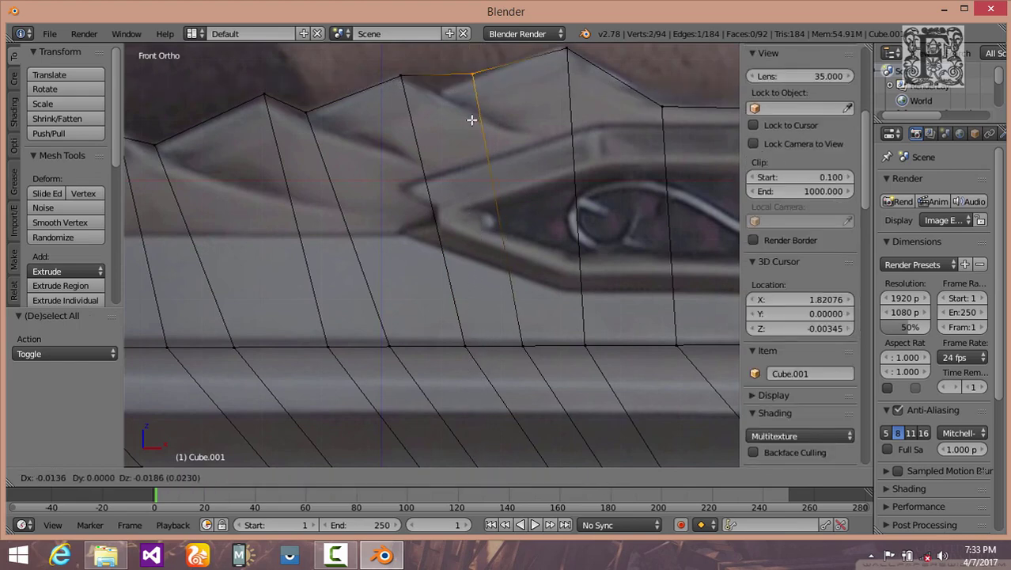
left_click(455, 125)
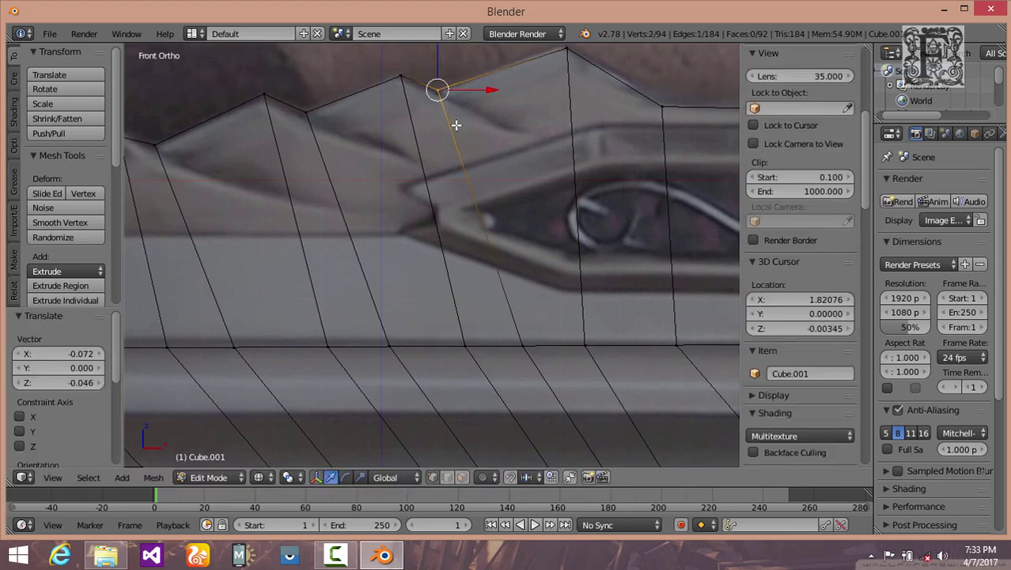
scroll(478, 144, "down", 5)
scroll(506, 271, "up", 3)
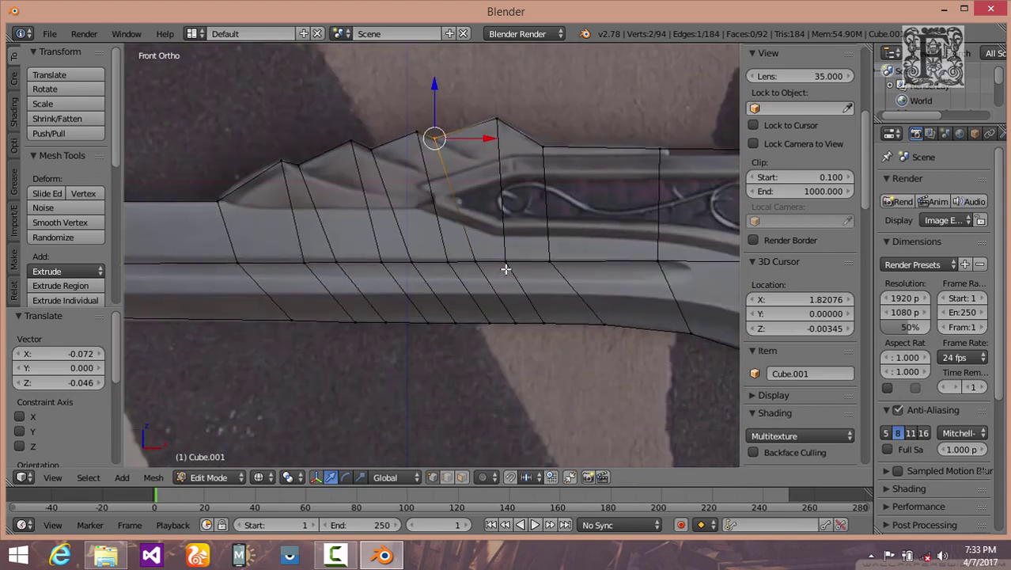
Step: Add two loop cuts near the blade tip, at the two base ends of the raised section on its back
scroll(491, 286, "down", 5)
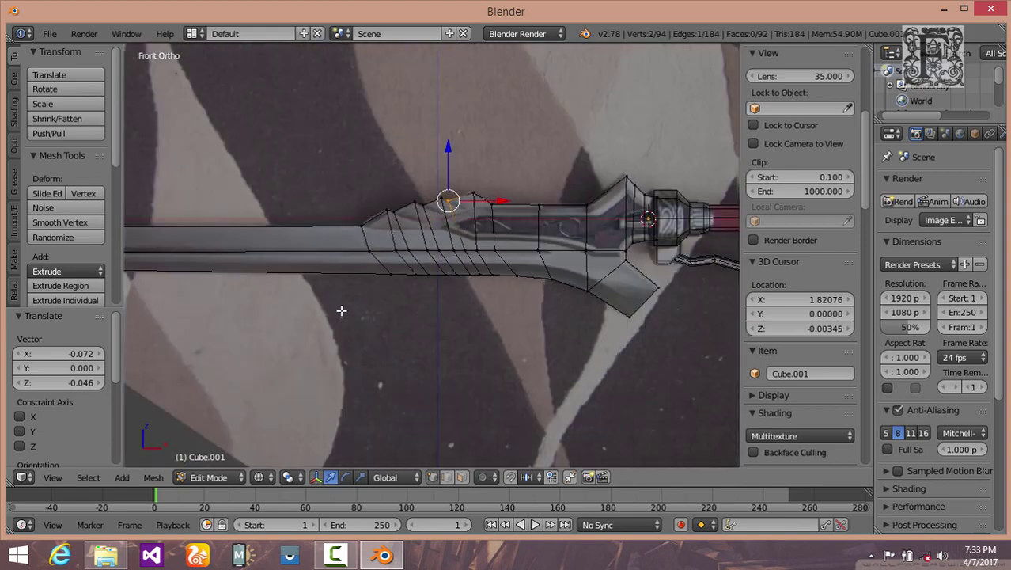
middle_click_drag(354, 333, 572, 323, "shift")
middle_click_drag(415, 334, 529, 328, "shift")
scroll(529, 328, "up", 5)
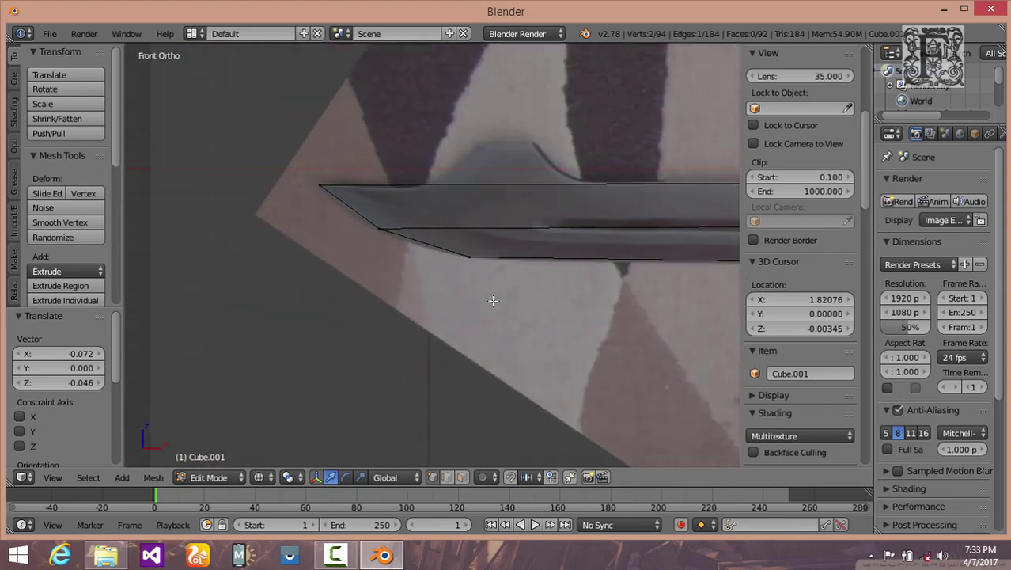
key("ctrl+r")
left_click(480, 322)
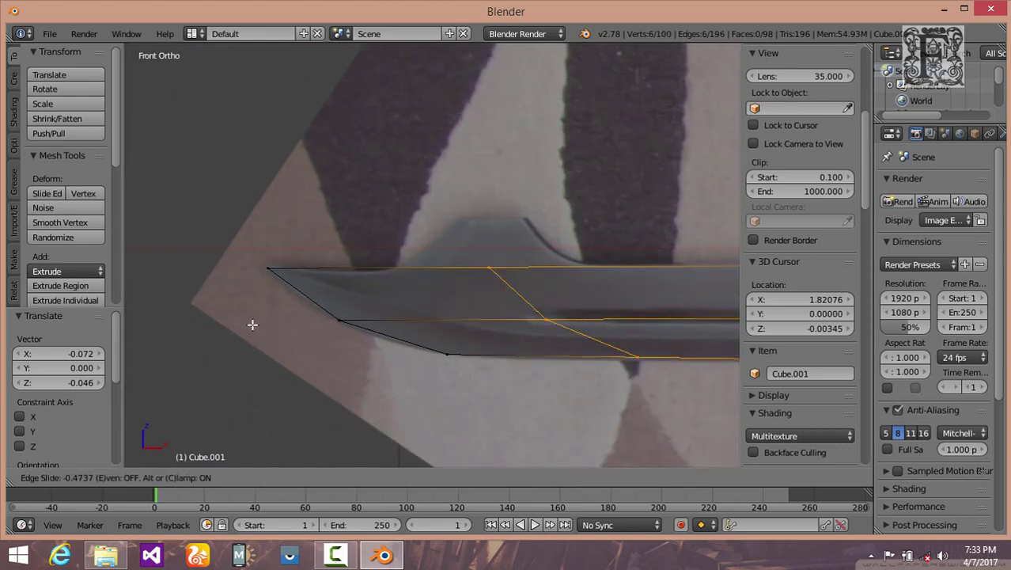
left_click(204, 329)
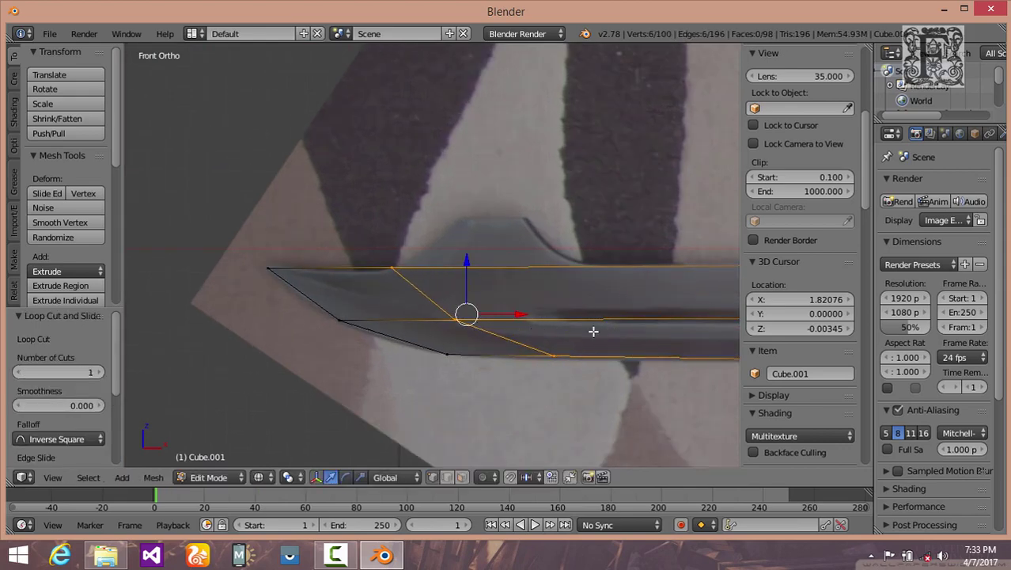
key("ctrl+r")
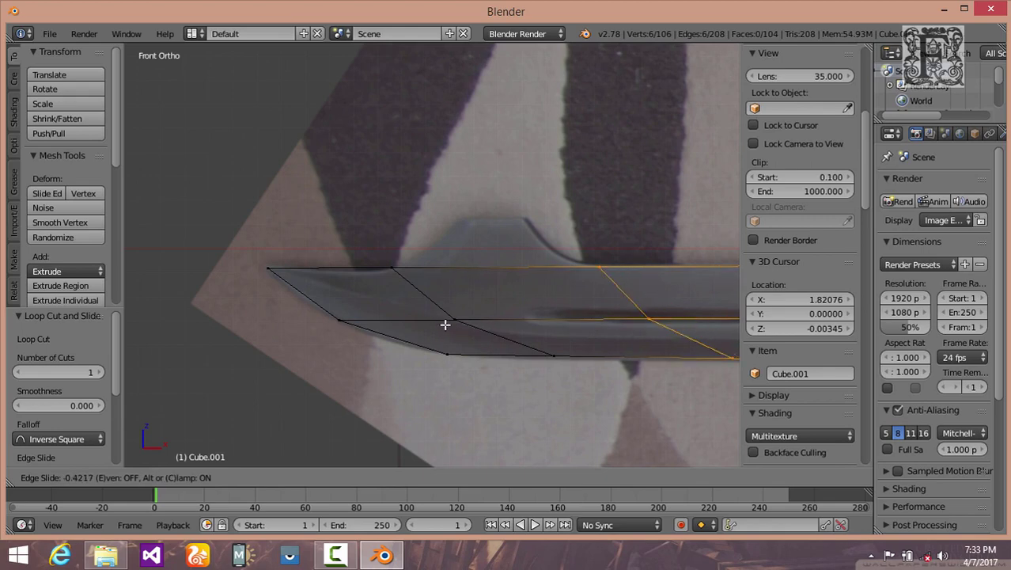
left_click(449, 320)
scroll(450, 321, "up", 1)
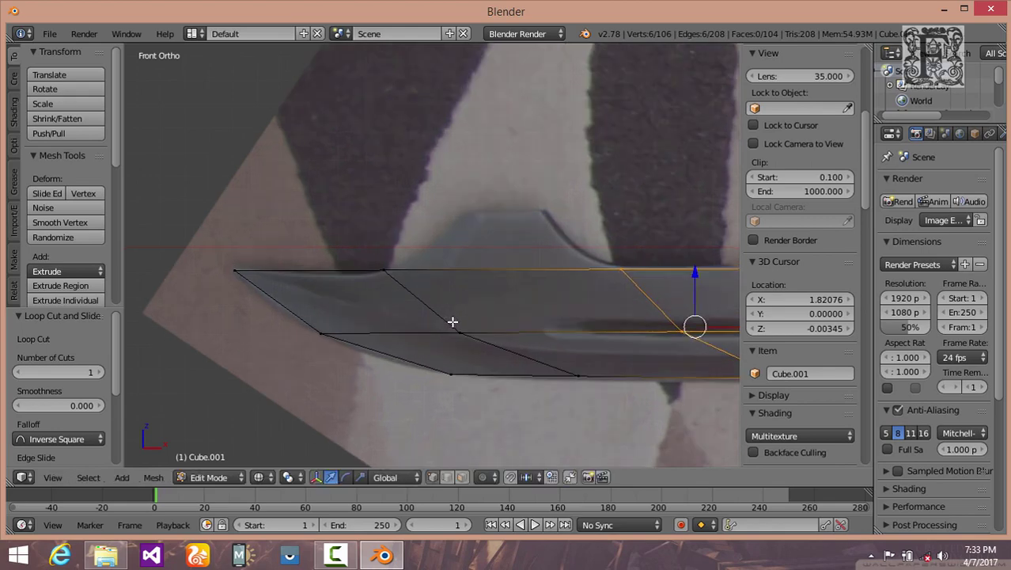
Step: Extrude the upper face between the two tip loop cuts 0.200 in Z and scale it to 0.298 along X
key("a")
key("b")
left_click_drag(362, 251, 674, 293)
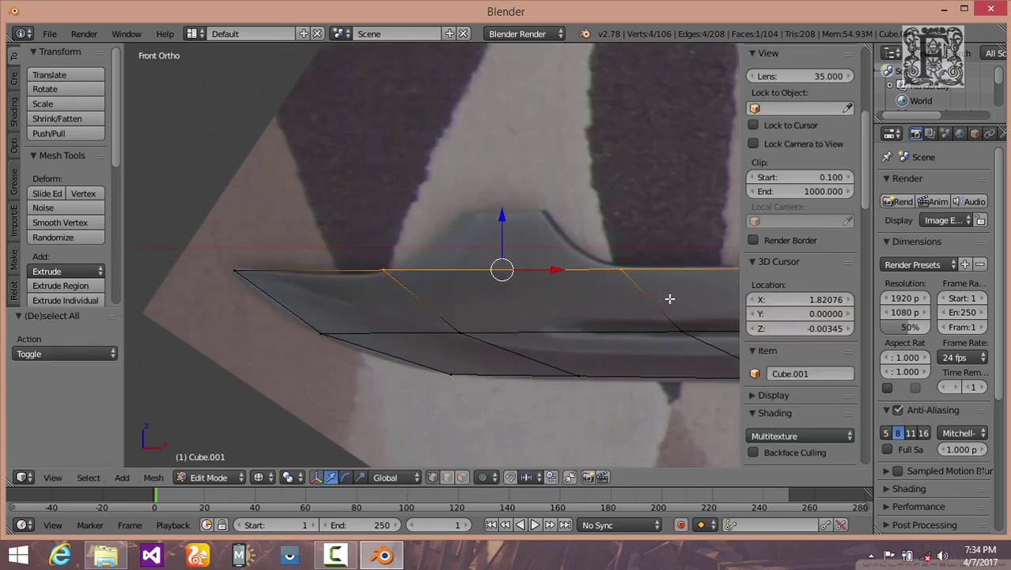
key("e")
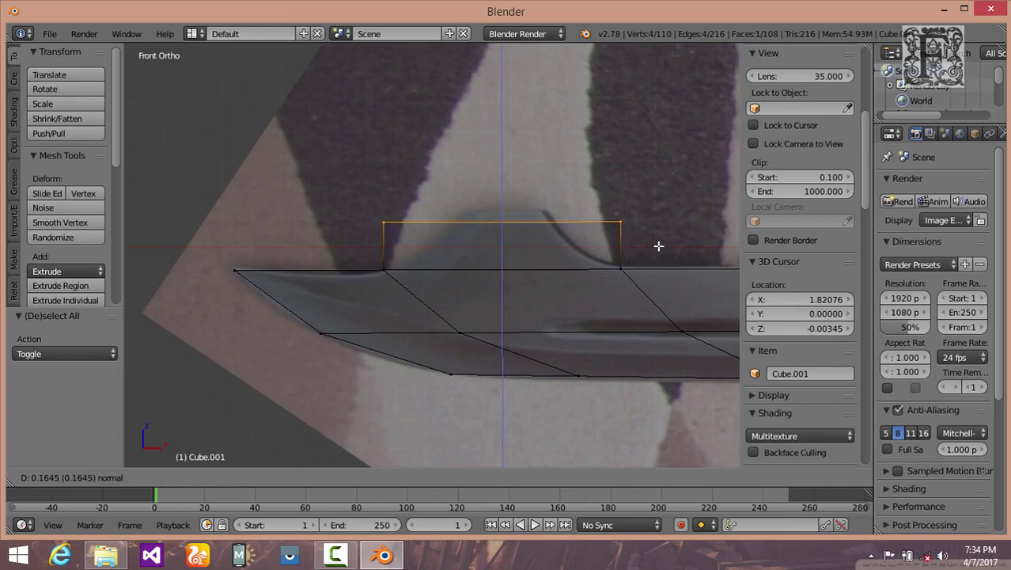
left_click(659, 245)
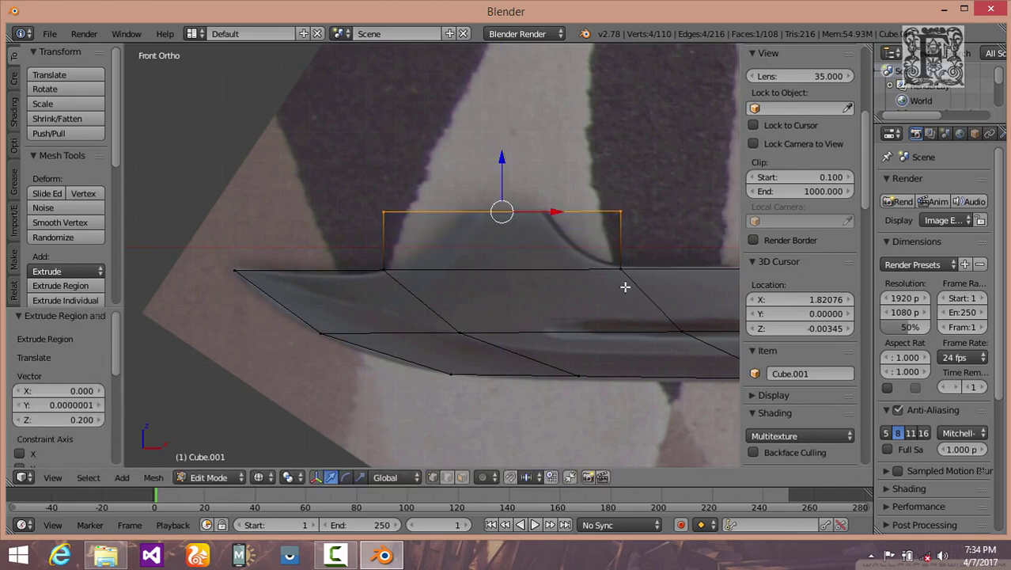
key("s")
key("x")
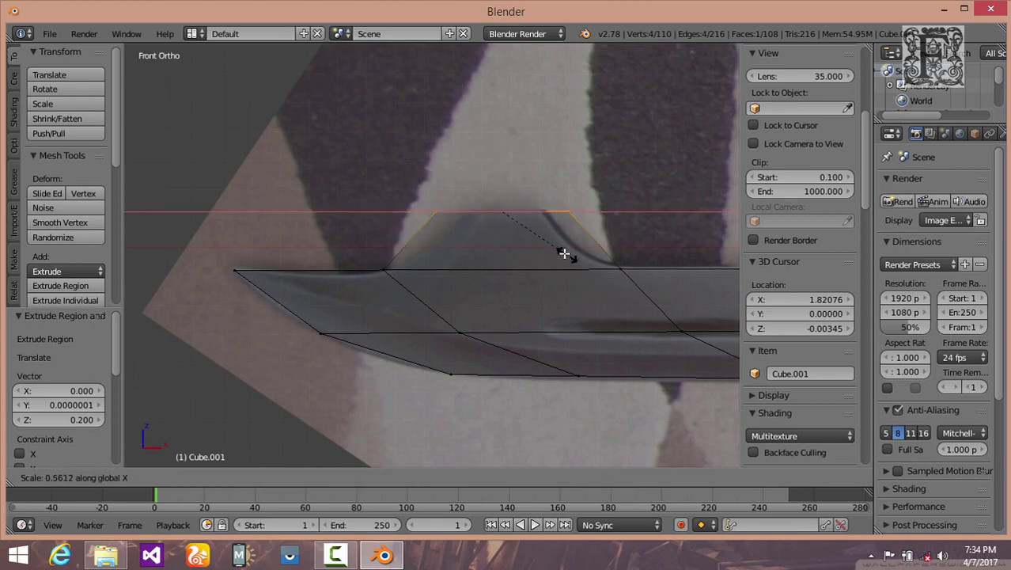
left_click(536, 233)
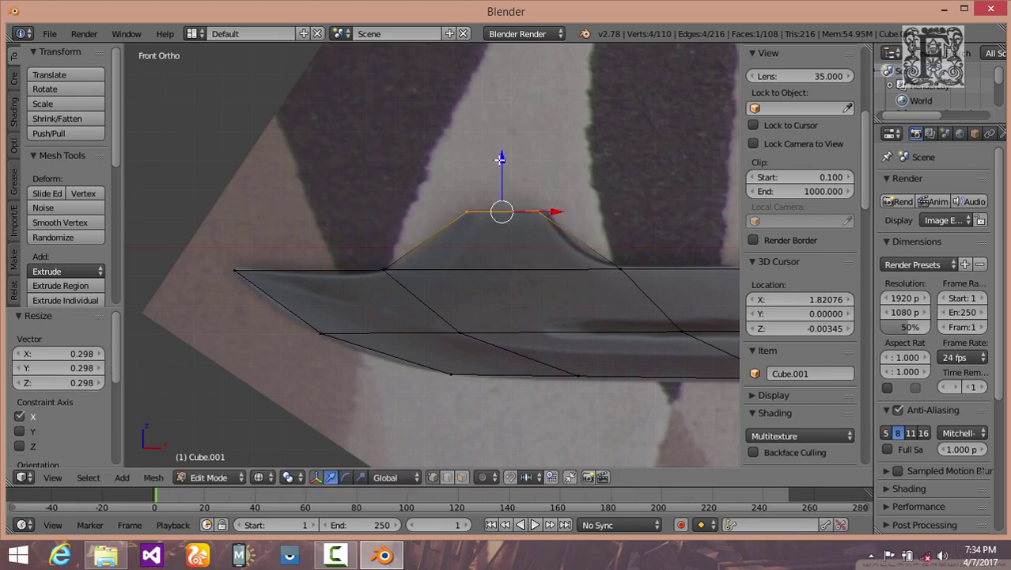
Step: Lower the extruded top face 0.100 in Z and widen it by 1.693 along X to match the raised section's lower slopes
key("g")
key("z")
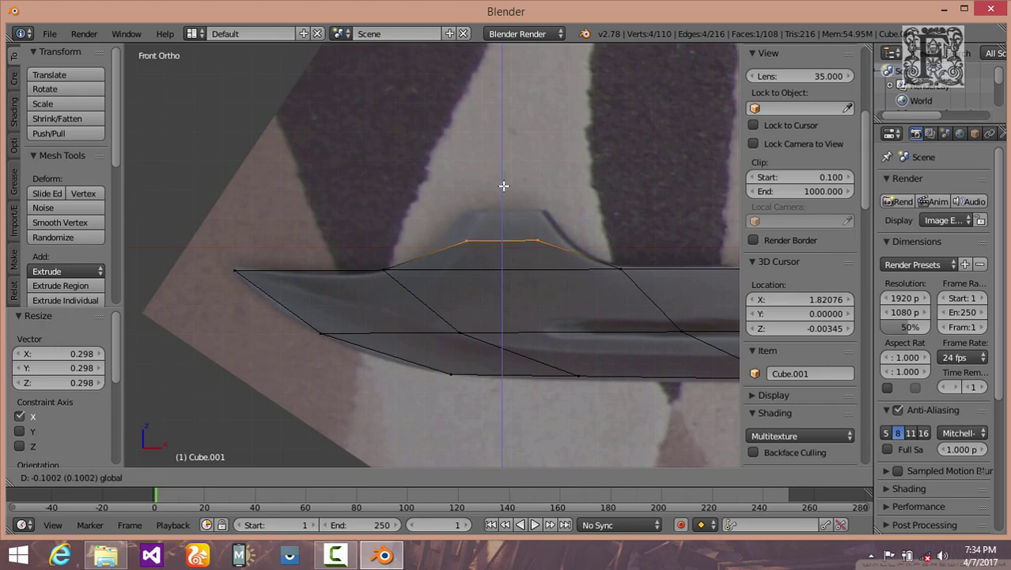
left_click(504, 185)
key("s")
key("x")
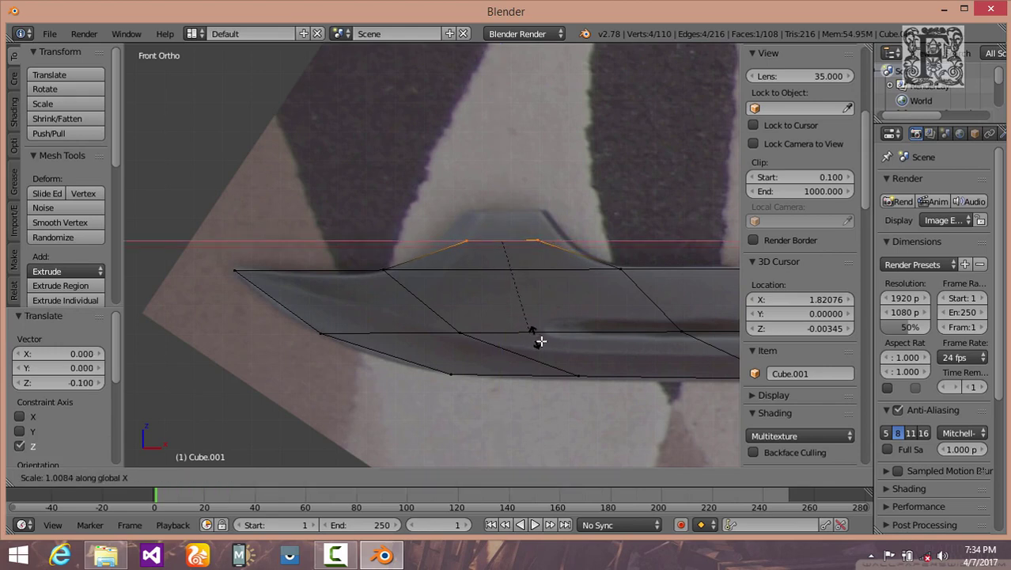
left_click(594, 380)
Step: Extrude the raised section's top face another 0.090 in Z and scale it to 0.776 along X
key("e")
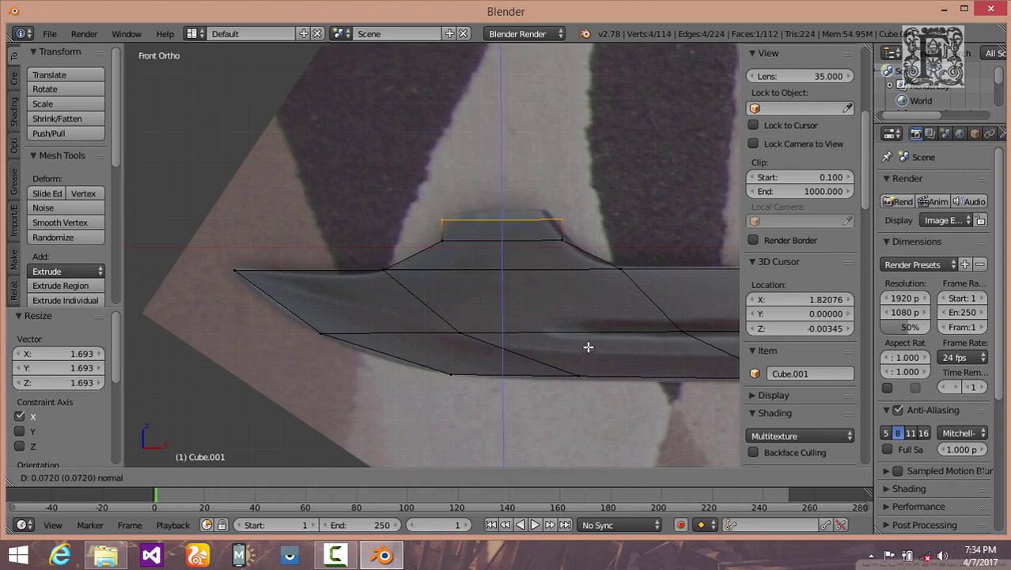
left_click(588, 349)
key("s")
key("x")
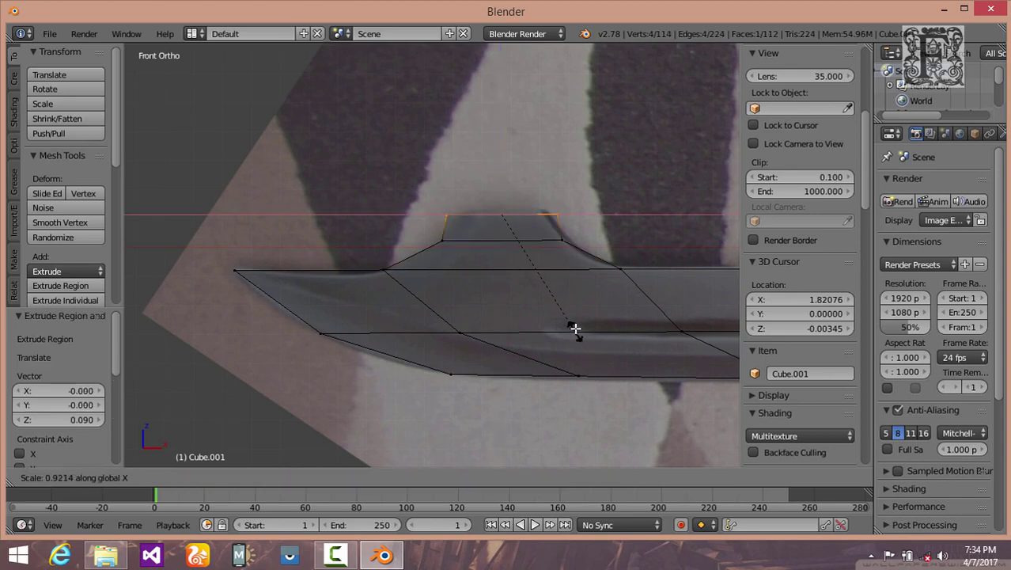
left_click(612, 220)
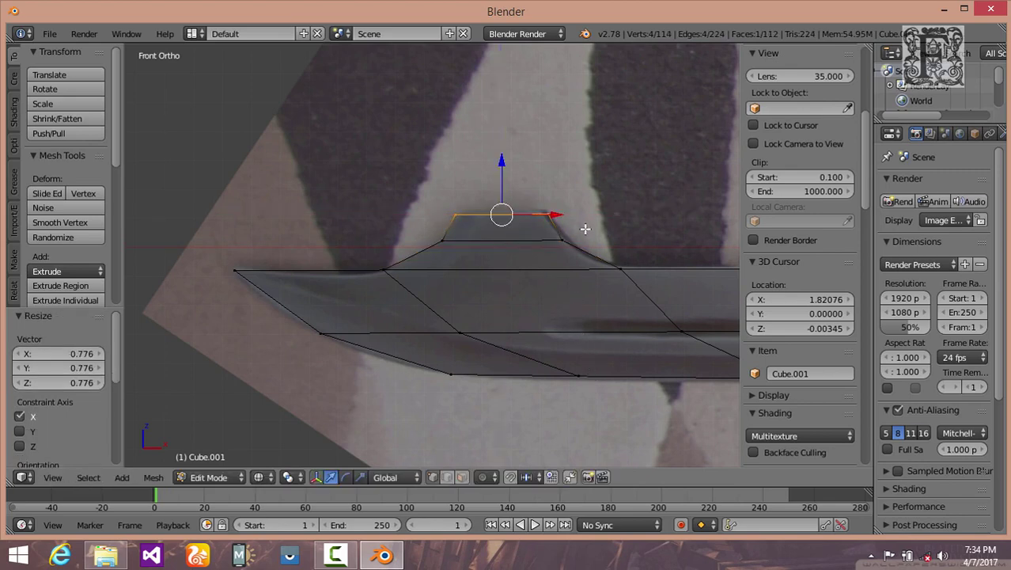
Step: Fit the top face to the reference by moving it 0.015 and -0.004 in X and 0.006 in Z, and scaling it to 0.938 along X
key("g")
key("x")
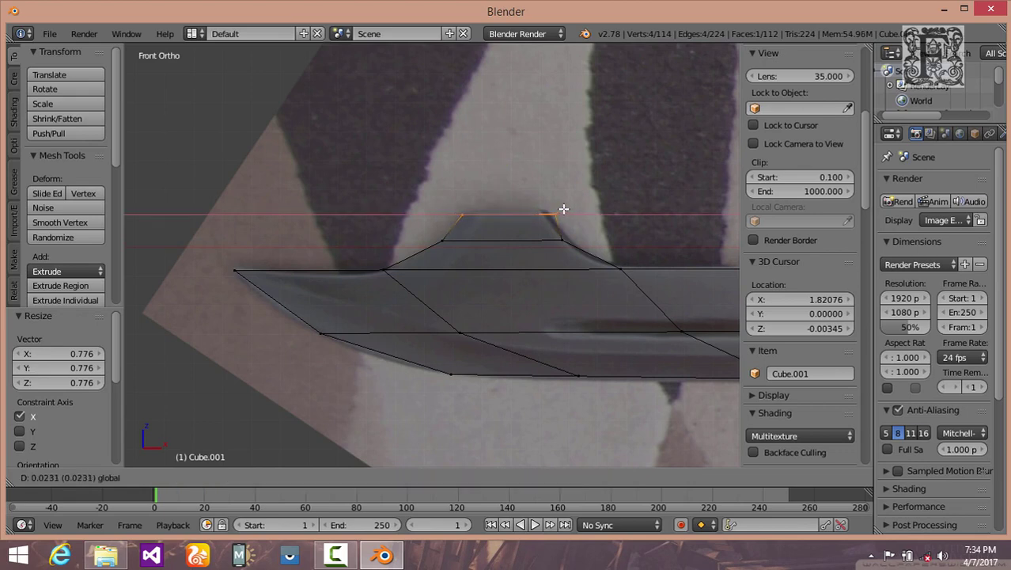
left_click(563, 208)
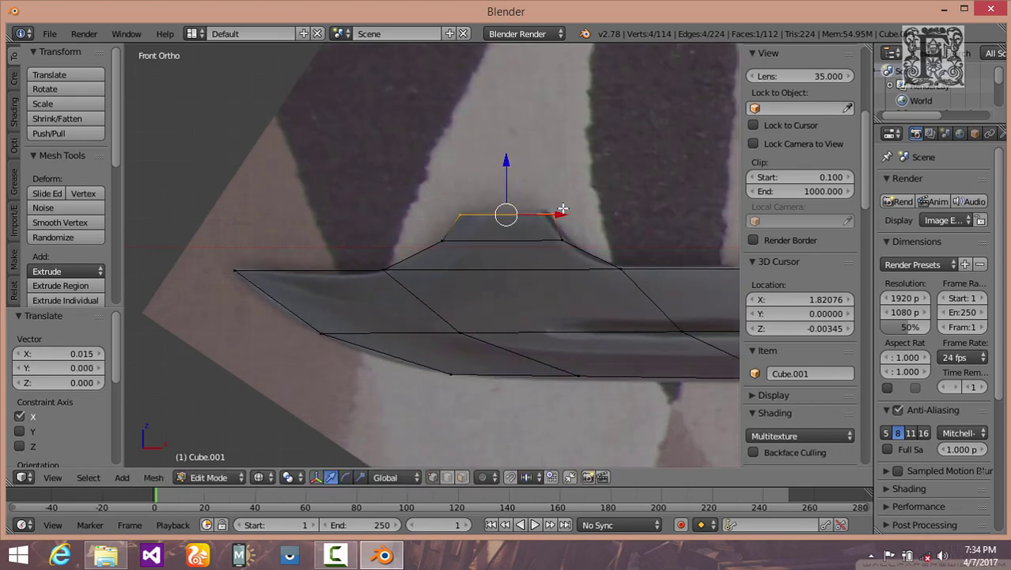
scroll(549, 184, "up", 2)
left_click_drag(559, 131, 560, 126)
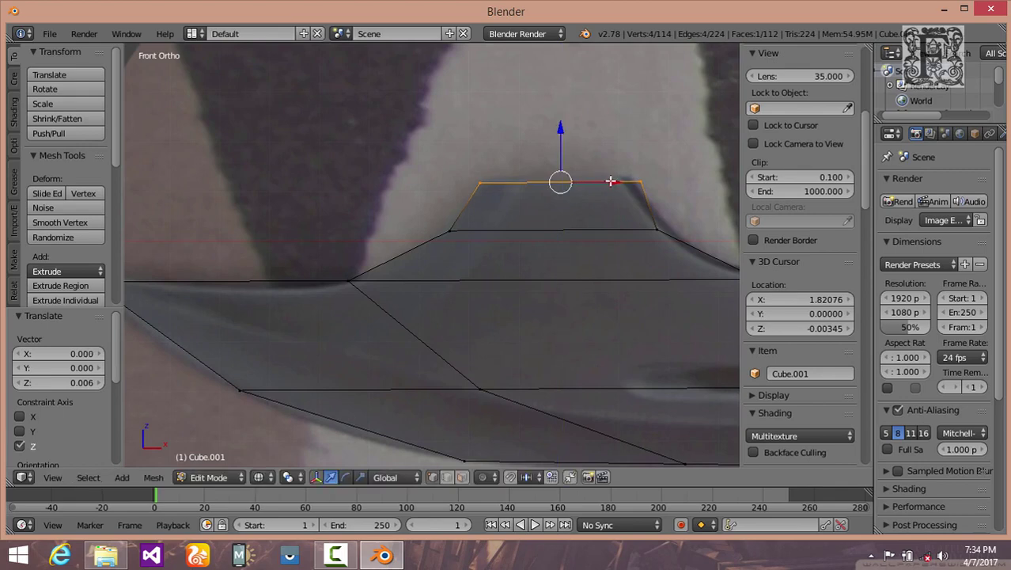
left_click_drag(608, 181, 605, 176)
key("s")
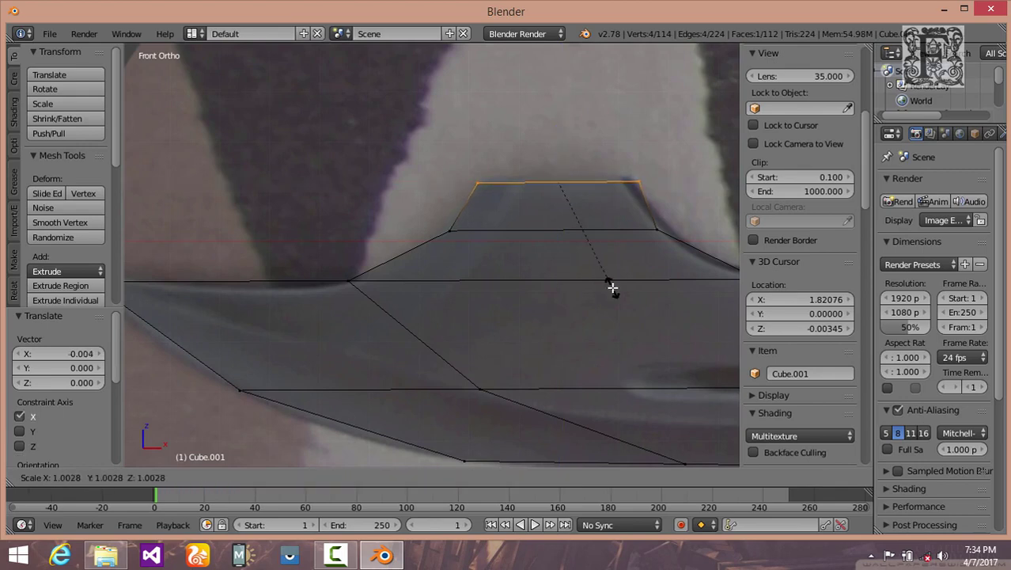
key("x")
left_click(607, 283)
Step: Lower the upper vertices at the raised section's tip-side base onto the reference curve and move them 0.087 in X
scroll(600, 298, "down", 3)
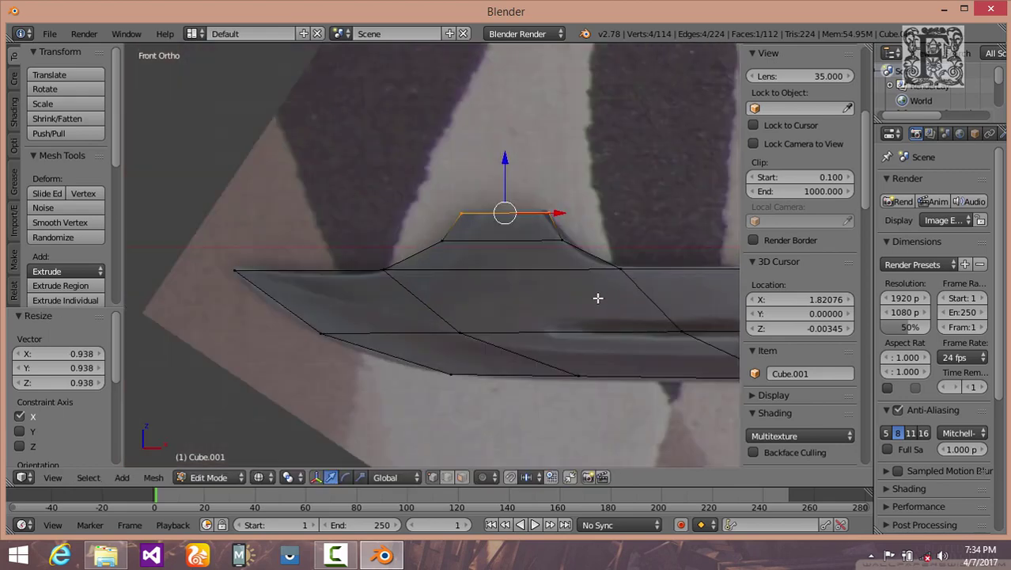
middle_click_drag(530, 321, 363, 323, "shift")
scroll(464, 309, "down", 2)
scroll(463, 309, "down", 2)
scroll(318, 291, "up", 3)
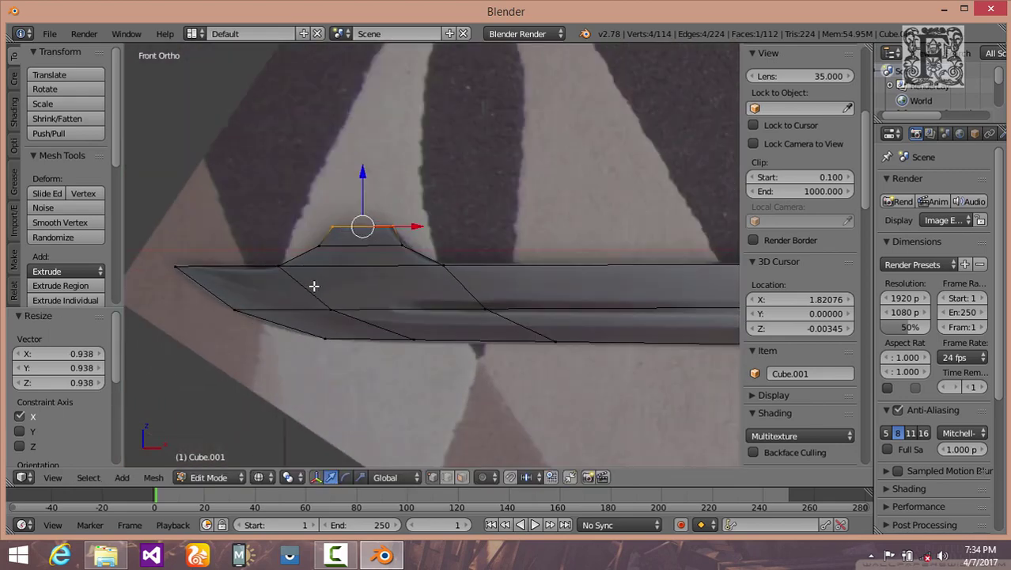
middle_click_drag(313, 280, 512, 296, "shift")
scroll(512, 296, "up", 1)
scroll(506, 339, "up", 2)
middle_click_drag(505, 338, 487, 287, "shift")
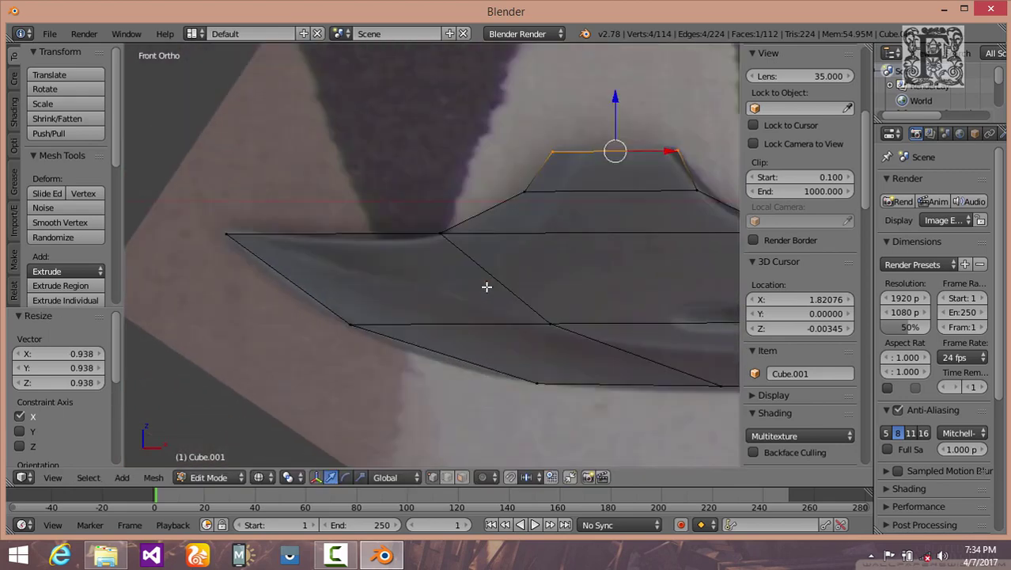
scroll(488, 286, "up", 2)
key("a")
key("b")
left_click_drag(419, 192, 467, 249)
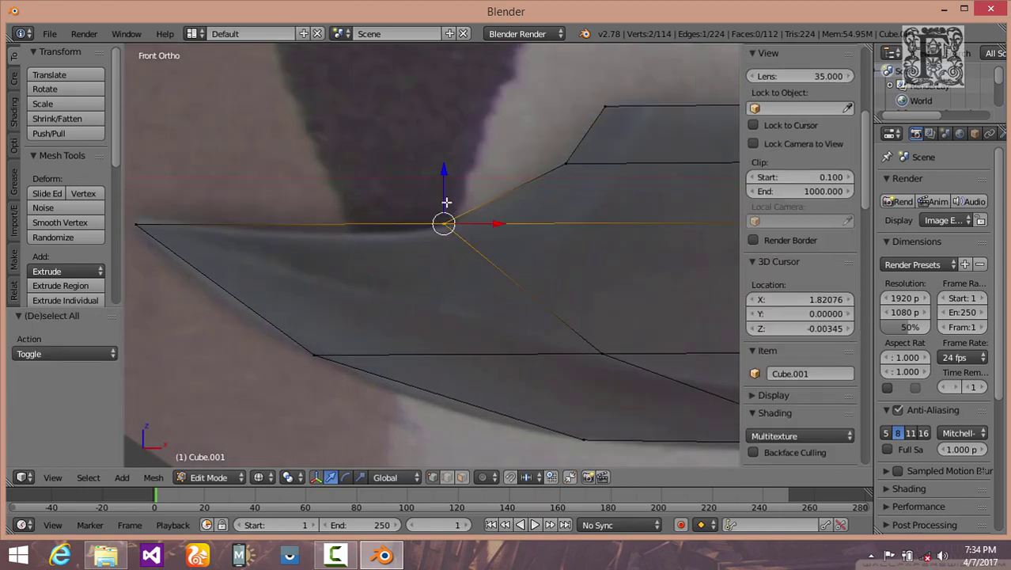
left_click_drag(443, 178, 402, 187)
left_click_drag(448, 228, 500, 236)
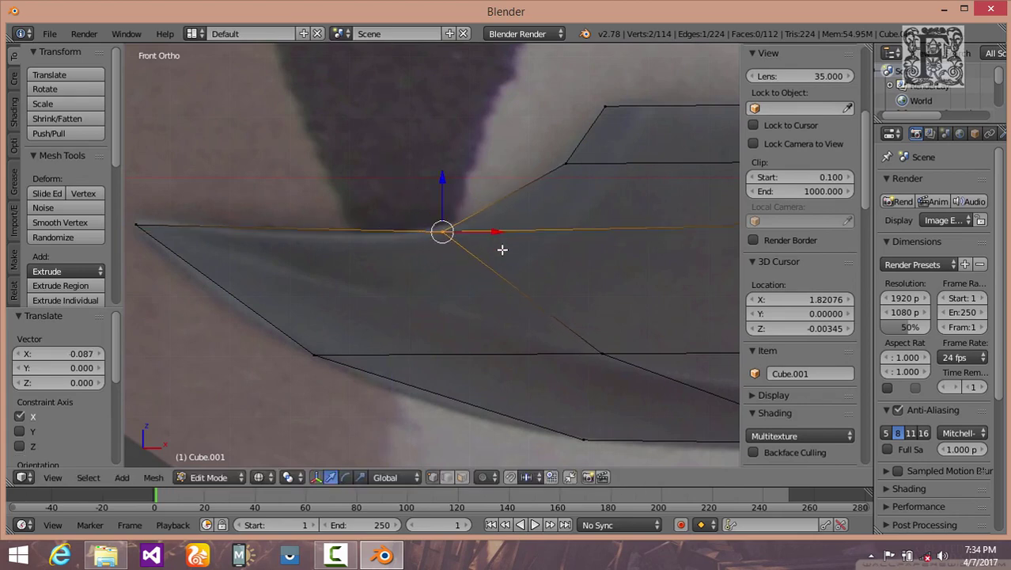
Step: Leave Edit Mode and display the sword in solid shading to check the blade's whole silhouette
scroll(502, 249, "down", 5)
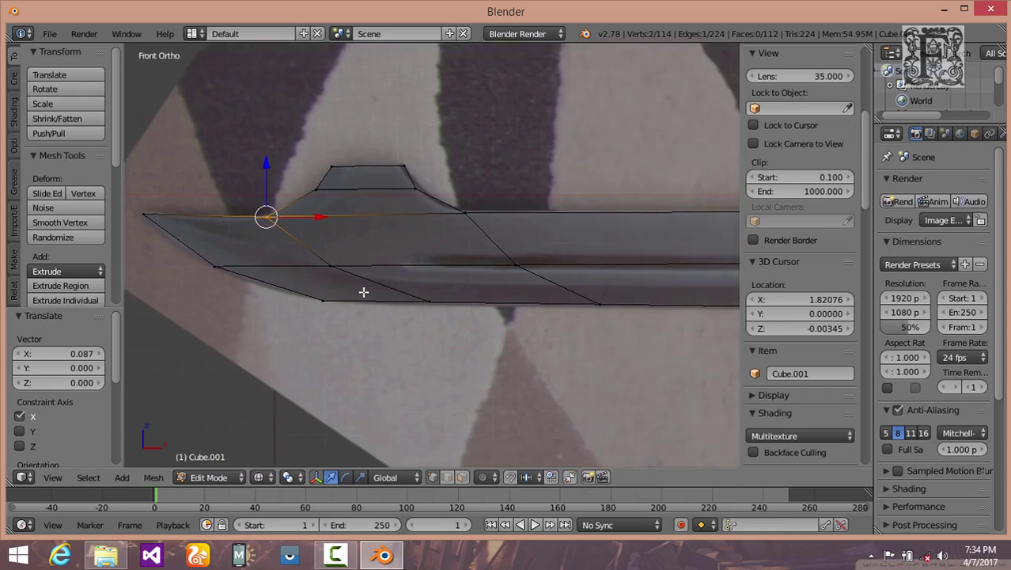
scroll(587, 287, "down", 4)
mouse_move(364, 292)
middle_mouse_down("shift")
mouse_move(127, 290)
mouse_move(368, 280)
mouse_move(352, 280)
middle_mouse_up("shift")
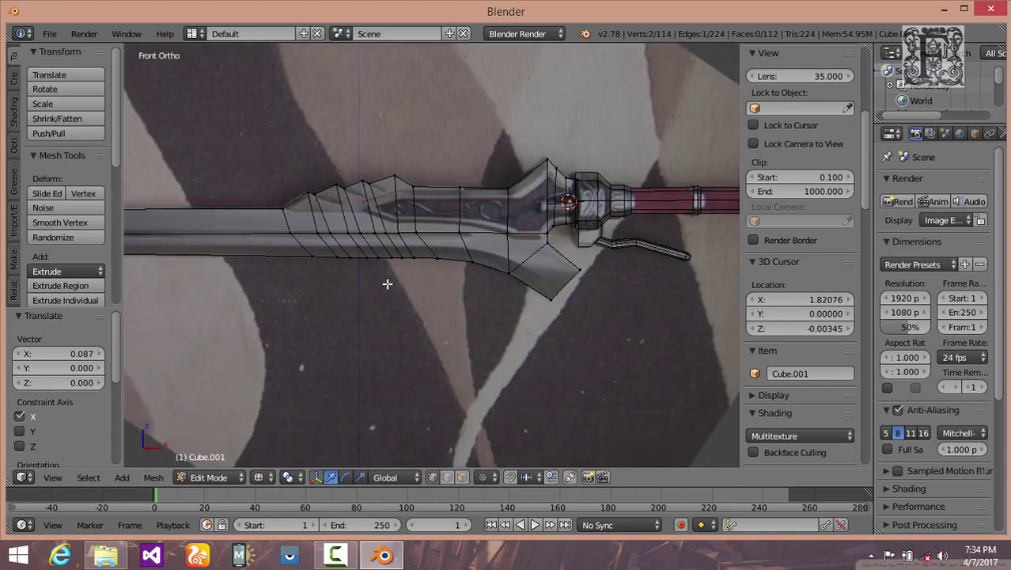
middle_click_drag(480, 304, 595, 337, "shift")
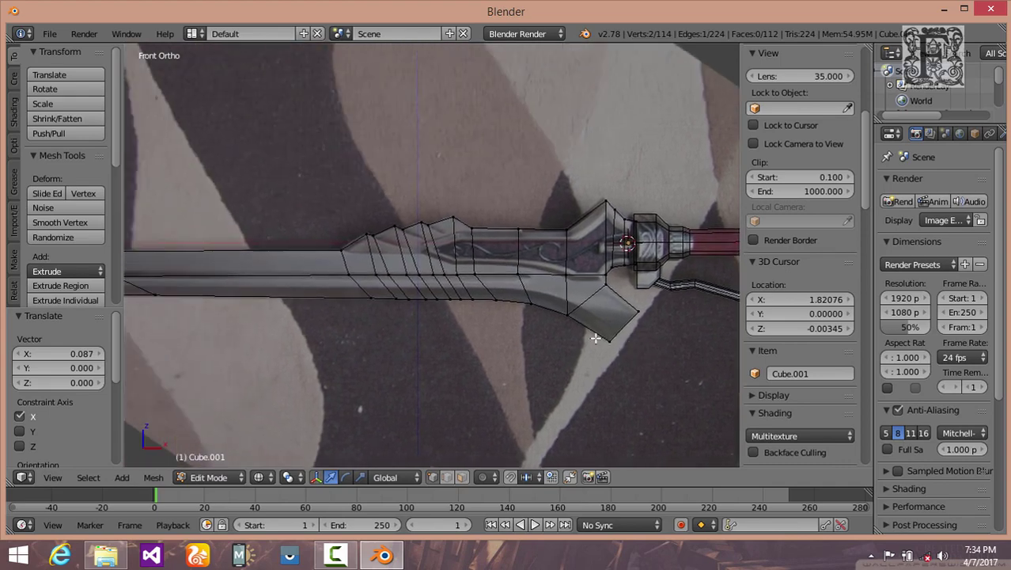
scroll(572, 334, "down", 2)
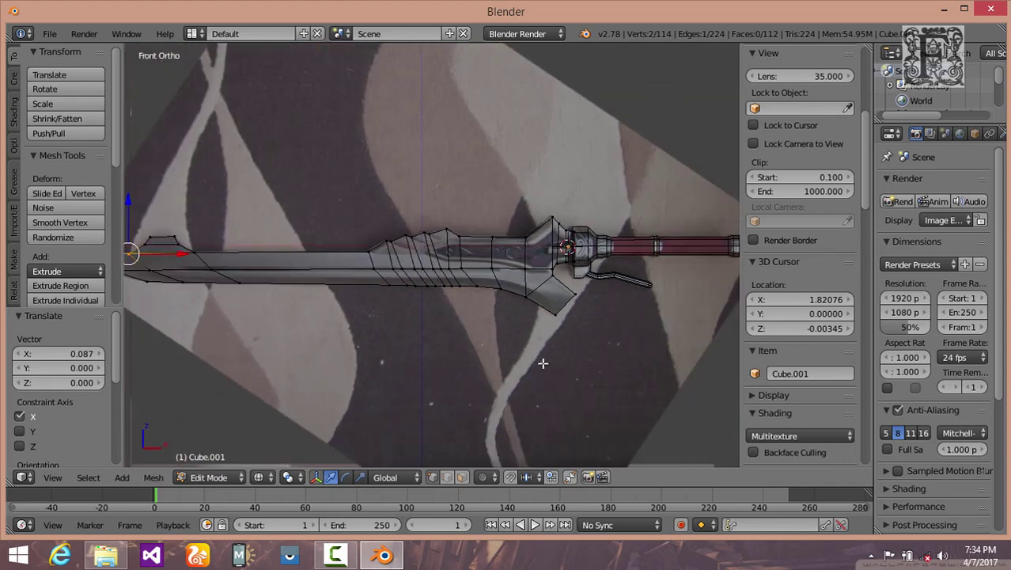
scroll(416, 367, "up", 1)
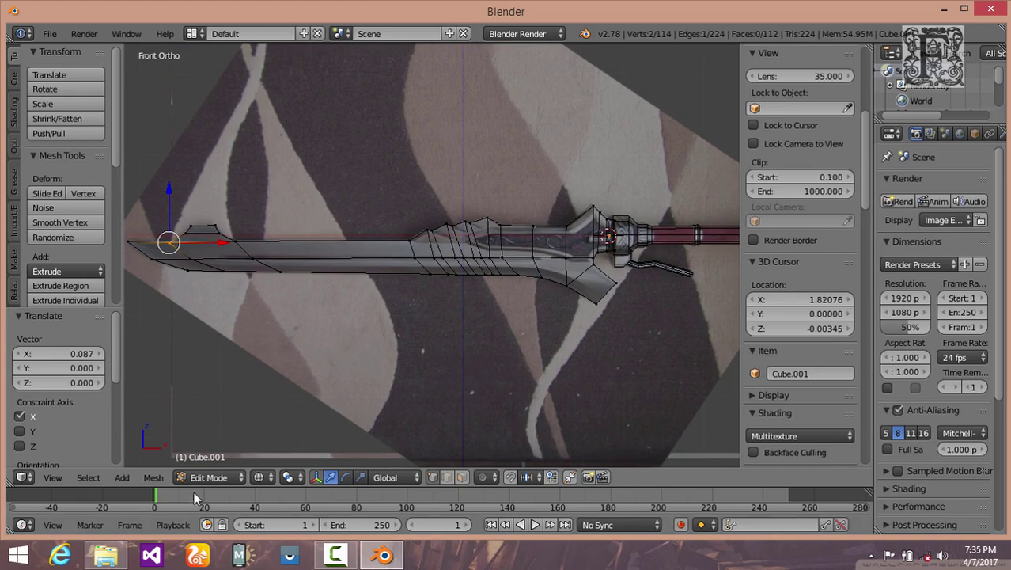
left_click(210, 477)
left_click(215, 460)
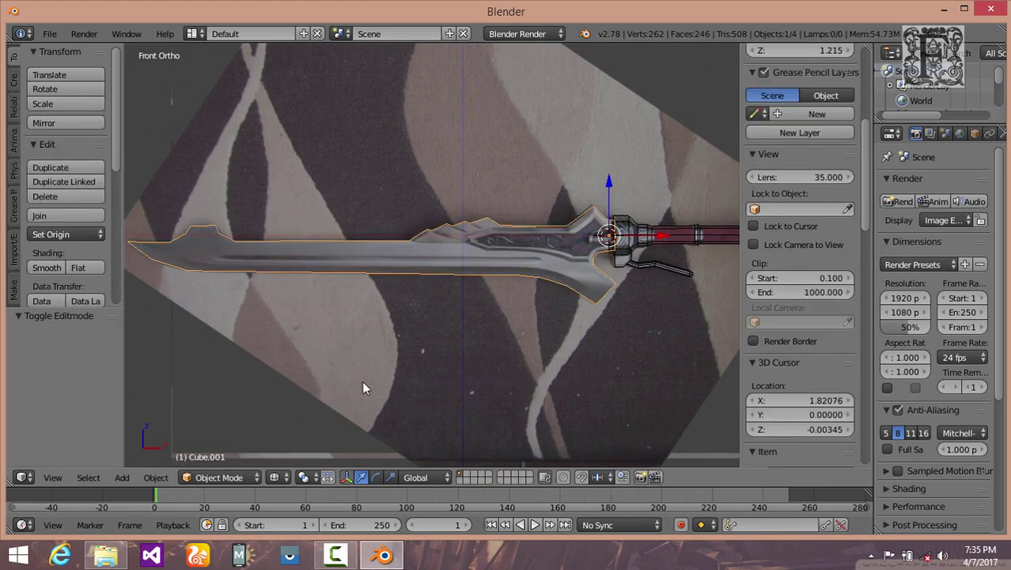
key("alt+z")
scroll(564, 351, "up", 4)
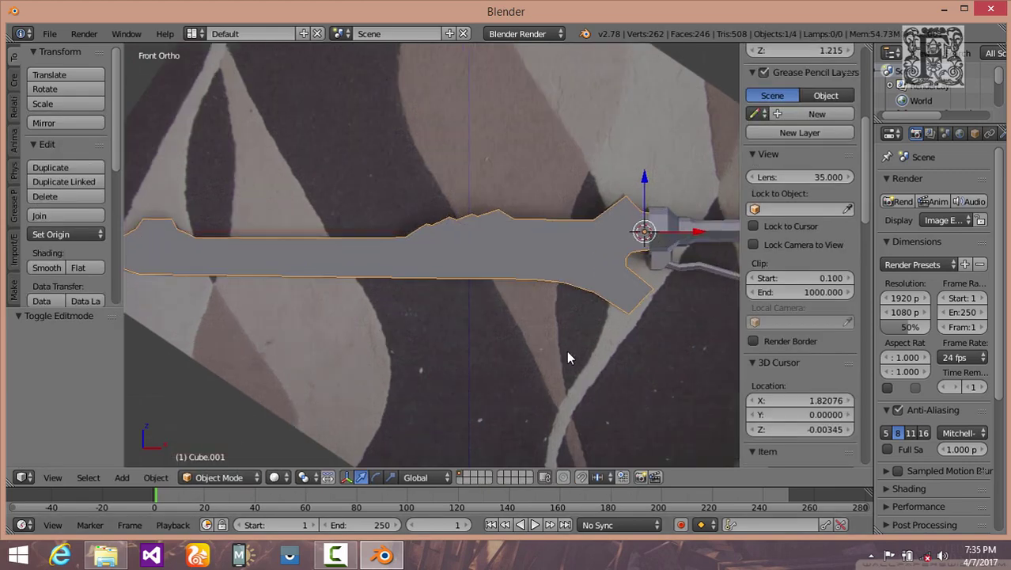
scroll(566, 351, "down", 3)
mouse_move(596, 341)
middle_mouse_down()
mouse_move(475, 388)
mouse_move(424, 353)
mouse_move(377, 347)
mouse_move(575, 391)
mouse_move(402, 365)
mouse_move(517, 323)
mouse_move(486, 253)
middle_mouse_up()
left_click(275, 477)
left_click(293, 433)
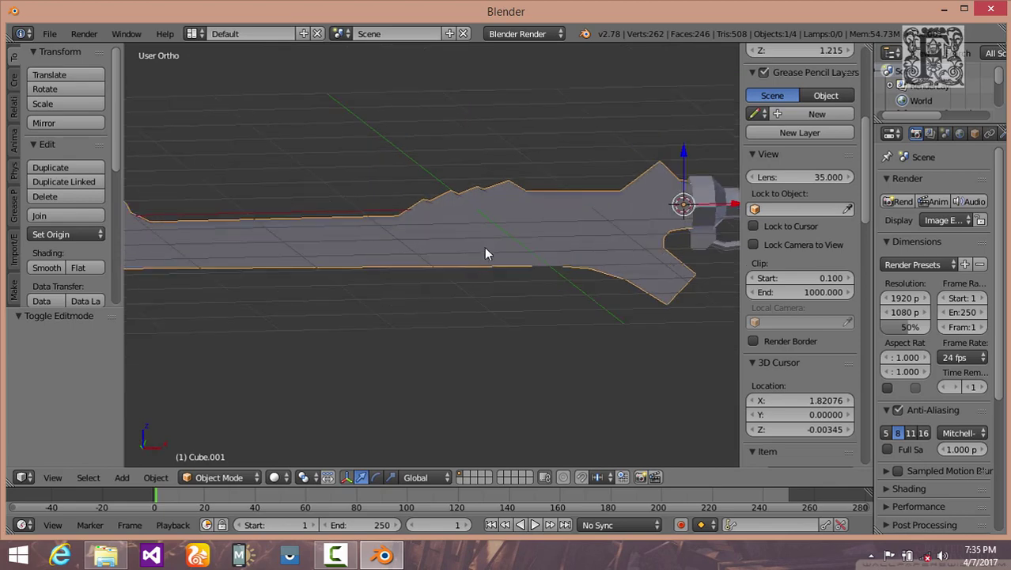
Step: Return the blade to Edit Mode and examine its thickness and edge flow from an angled view
left_click(225, 477)
left_click(225, 443)
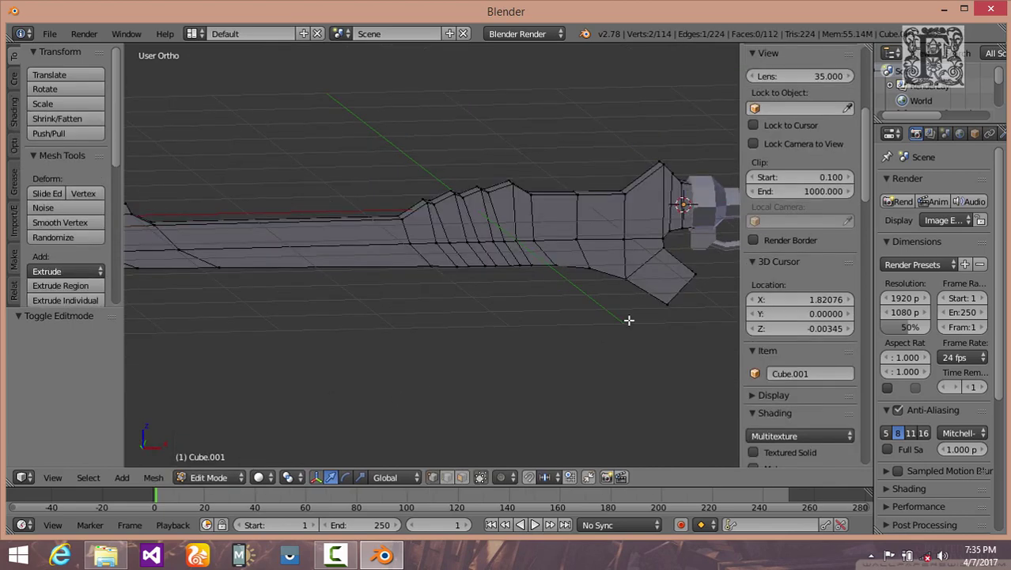
scroll(656, 309, "up", 2)
scroll(656, 309, "down", 3)
middle_click_drag(655, 309, 469, 336)
scroll(531, 333, "up", 4)
scroll(532, 333, "down", 4)
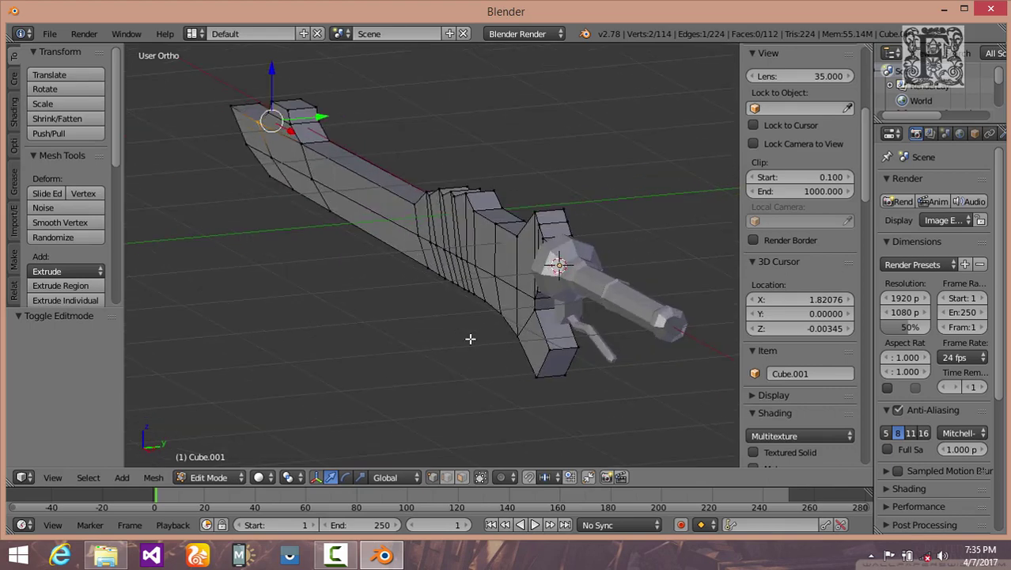
Step: Select the whole blade mesh and thin it by scaling it to 0.135 along Y
key("a")
key("a")
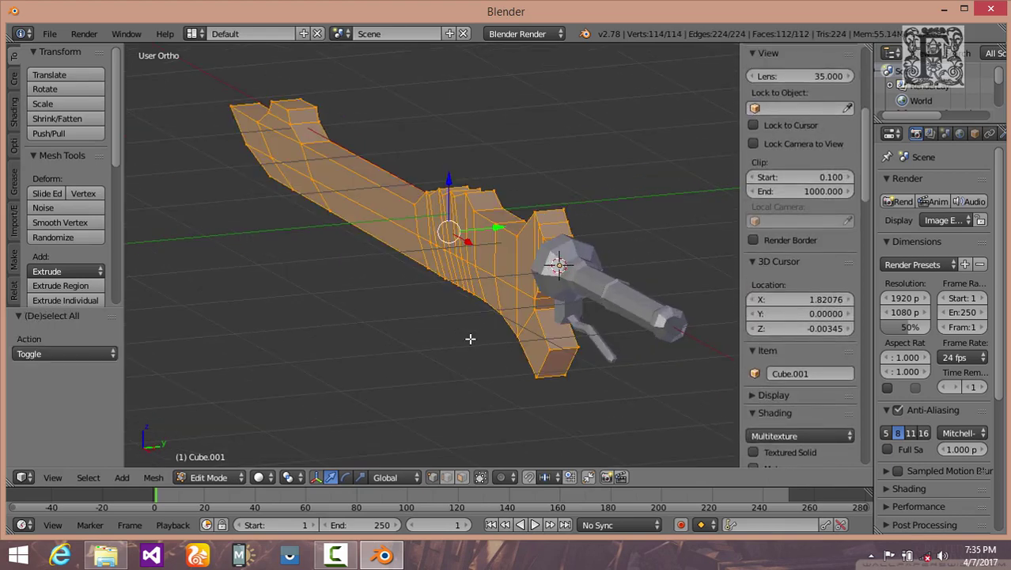
key("s")
key("y")
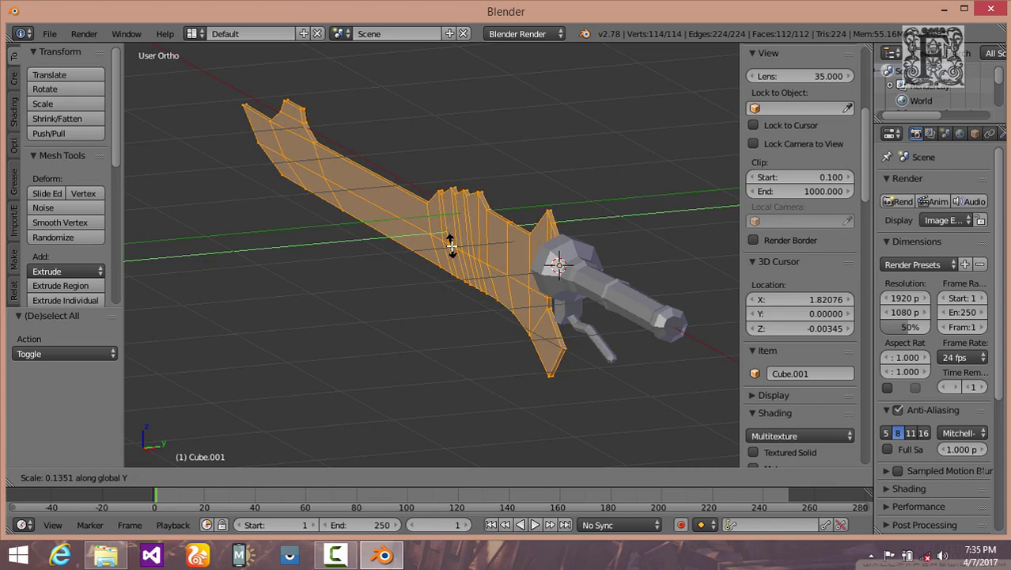
left_click(451, 246)
Step: Select the two edge loops that run along both sides of the blade's lower cutting edge
scroll(440, 300, "up", 5)
middle_click_drag(343, 345, 474, 291)
right_click(509, 363, "alt")
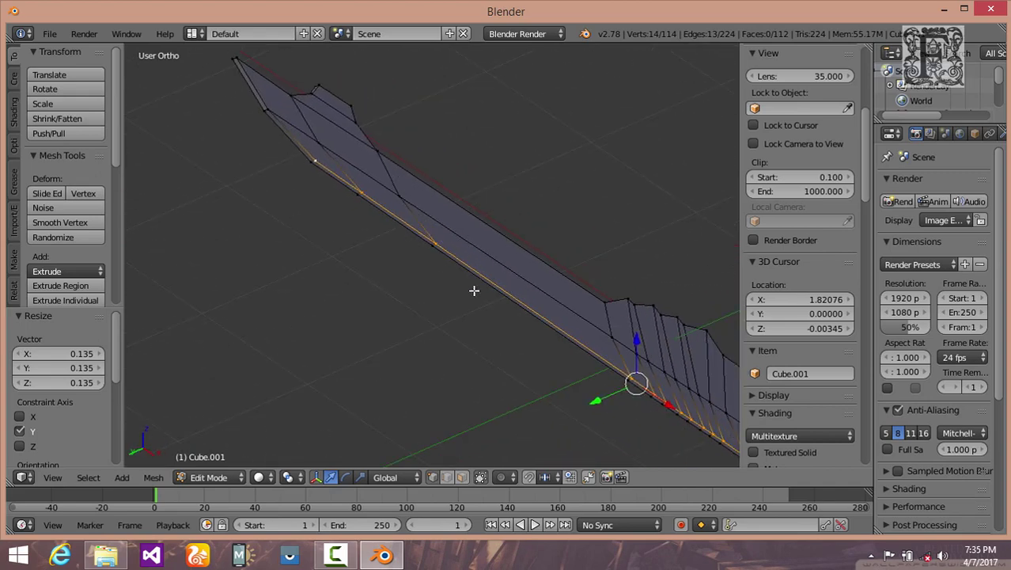
right_click(323, 172, "alt+shift")
scroll(404, 295, "down", 2)
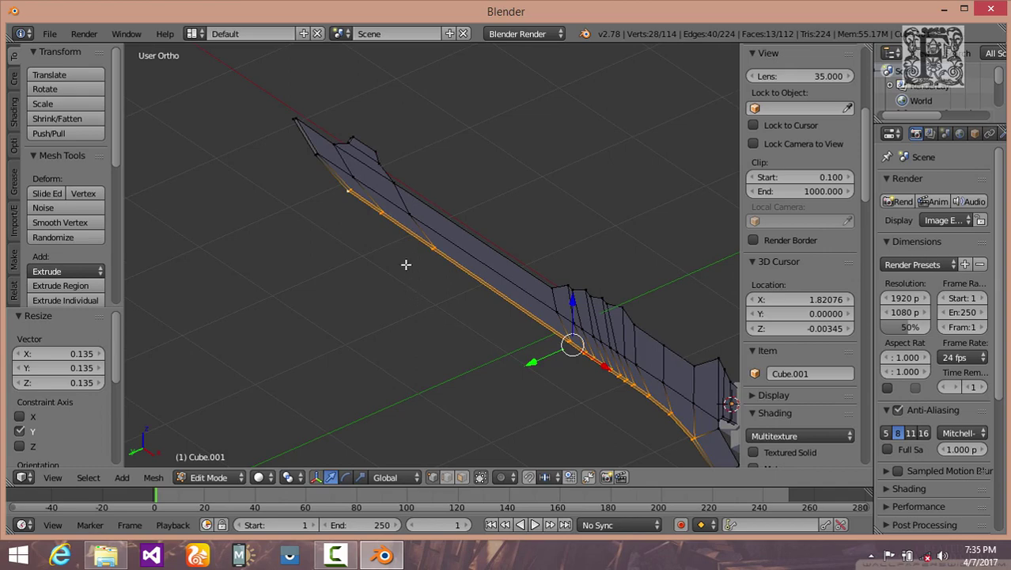
scroll(410, 264, "down", 2)
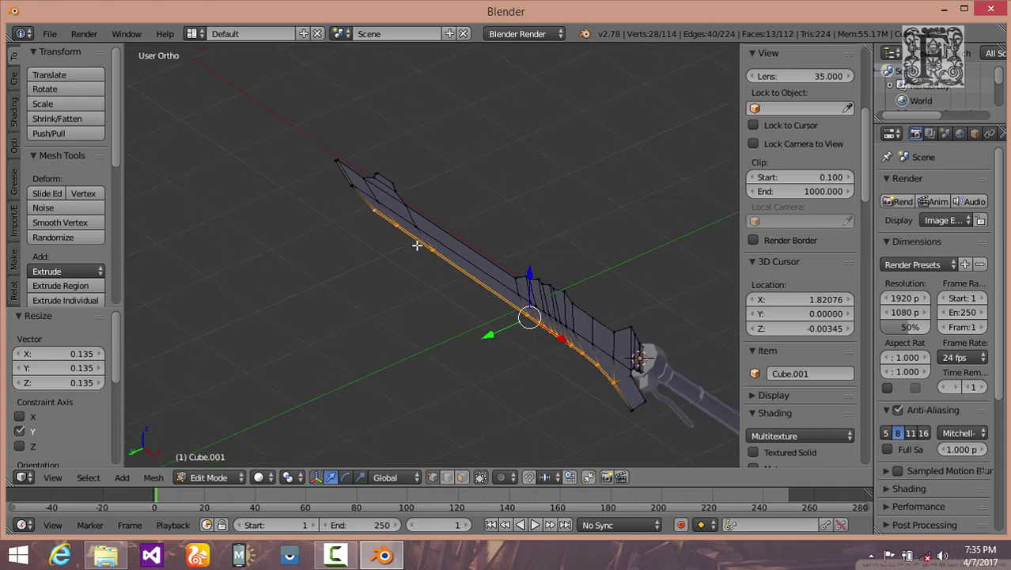
scroll(418, 245, "up", 2)
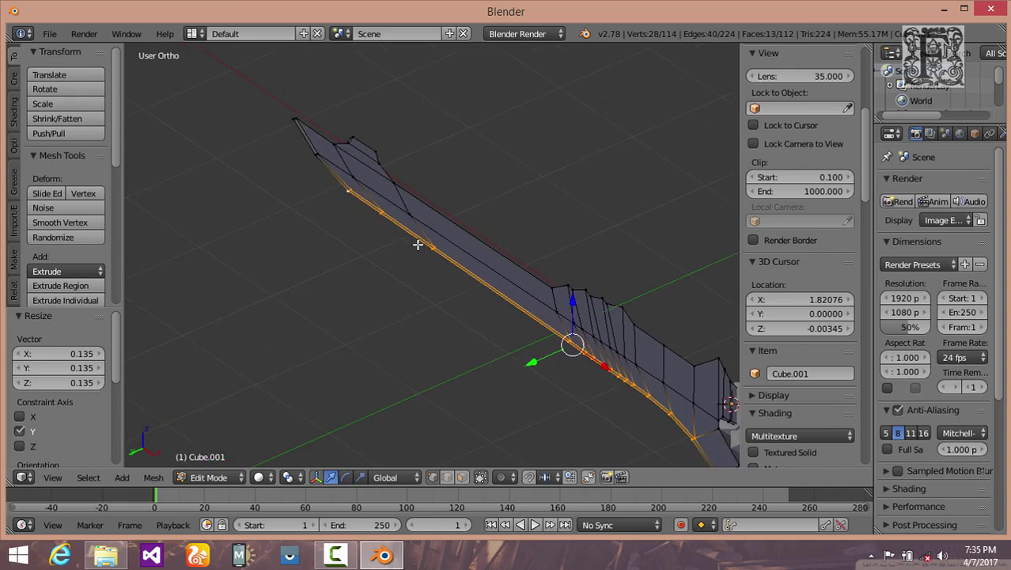
scroll(419, 248, "up", 2)
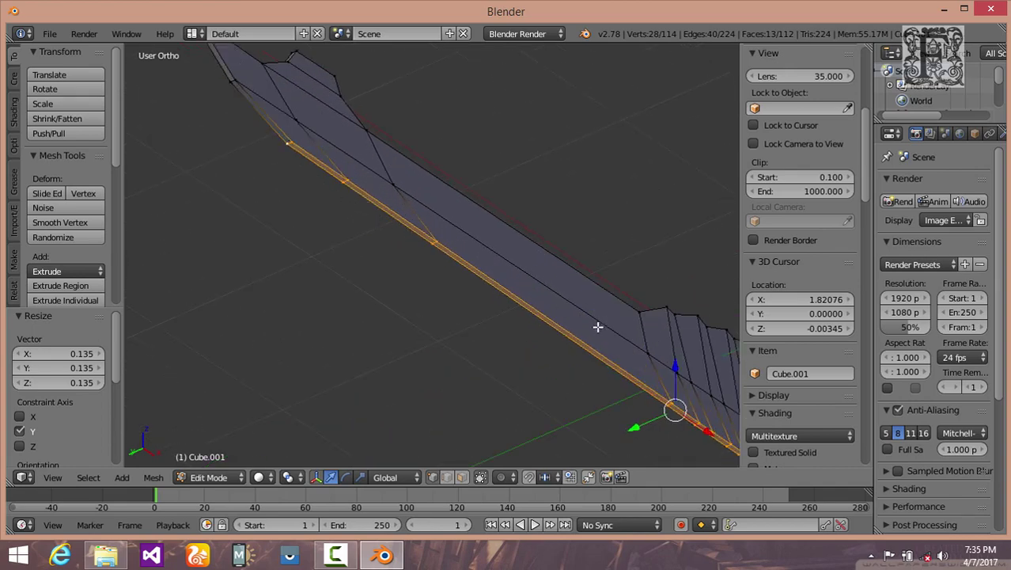
scroll(569, 363, "down", 3)
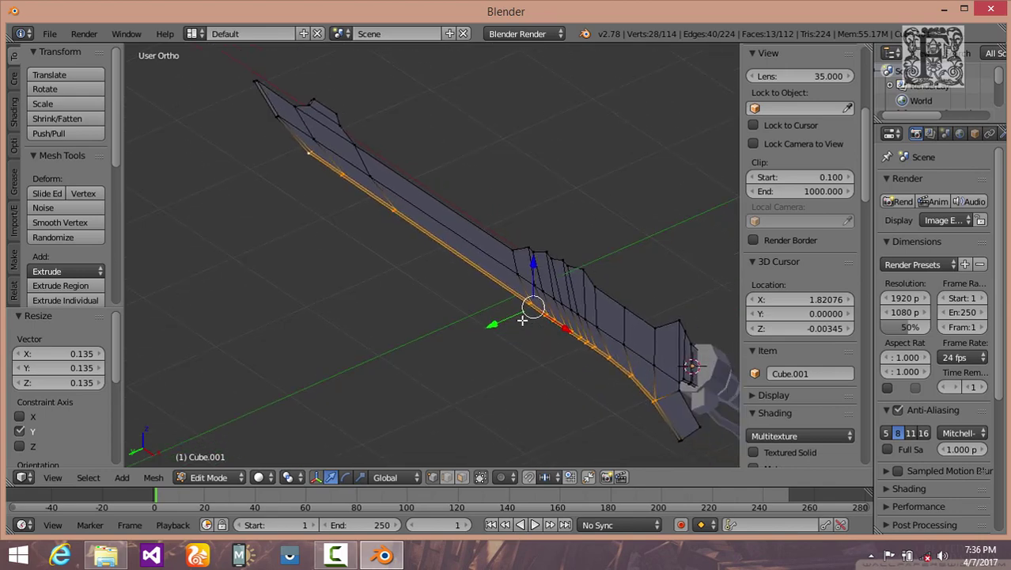
Step: Extend the selection from the cutting edge through the vertices along the blade's end up to its point
middle_click_drag(325, 230, 474, 384, "shift")
scroll(465, 365, "up", 3)
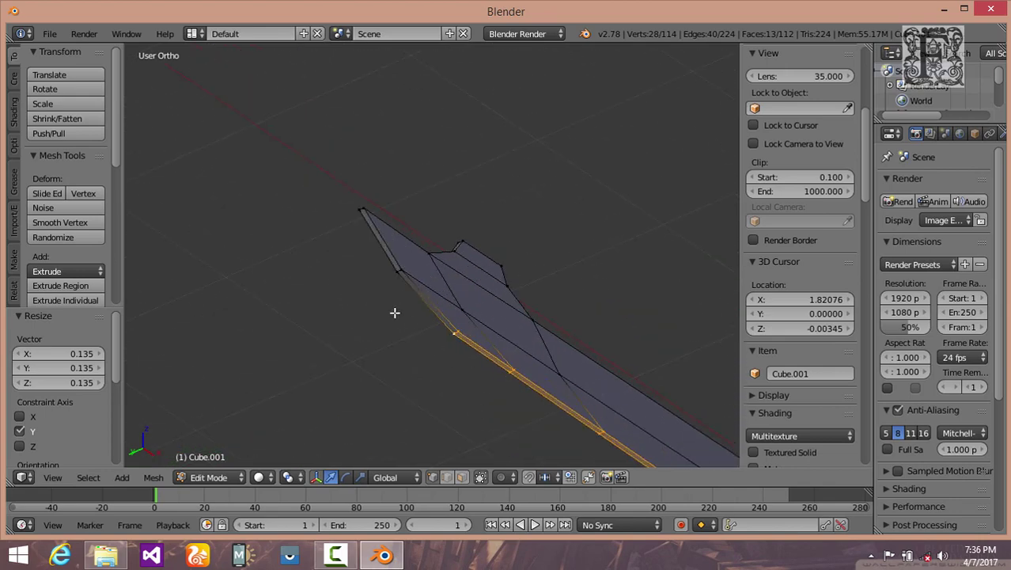
scroll(395, 313, "up", 4)
right_click(361, 287, "shift")
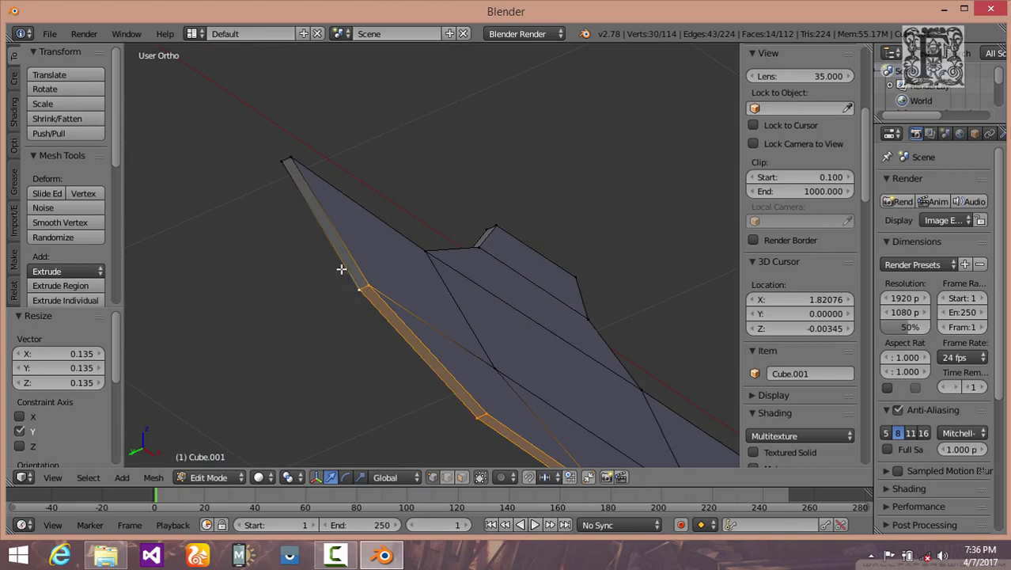
right_click(286, 159, "shift")
middle_click_drag(379, 235, 460, 273)
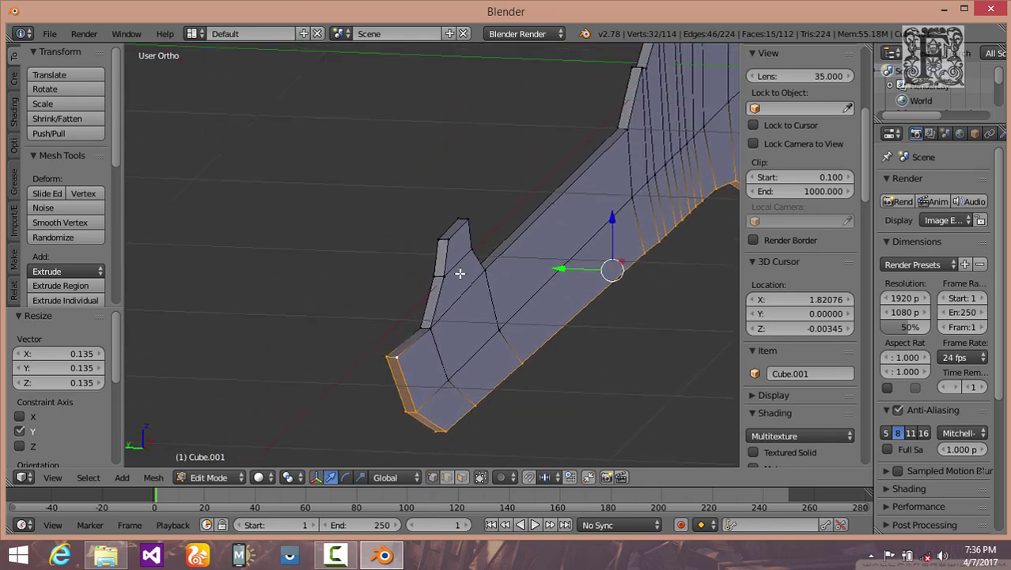
Step: Add the top corners and both base ends of the raised tip section to the selection
right_click(441, 236, "shift")
right_click(454, 221, "shift")
right_click(462, 216, "shift")
right_click(457, 245, "shift")
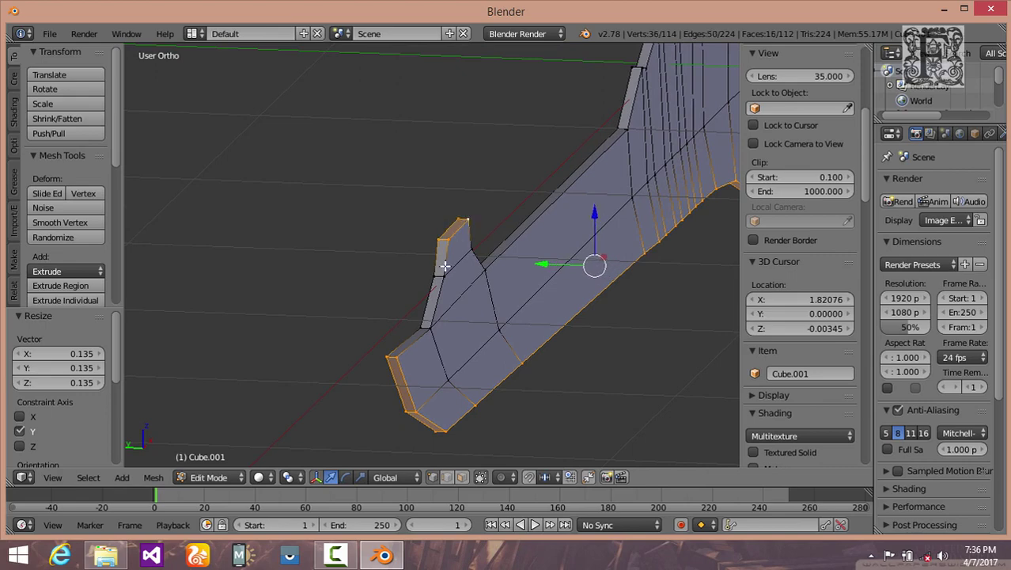
right_click(445, 267, "shift")
right_click(435, 271, "shift")
middle_click_drag(582, 279, 407, 305)
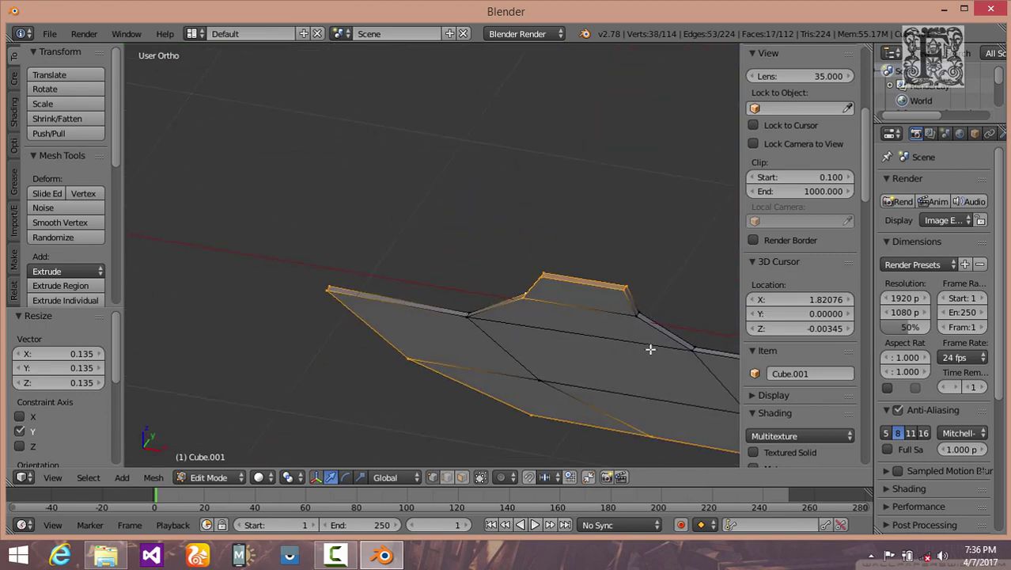
scroll(429, 346, "up", 2)
middle_click_drag(650, 348, 472, 351, "shift")
right_click(404, 316, "shift")
right_click(405, 311, "shift")
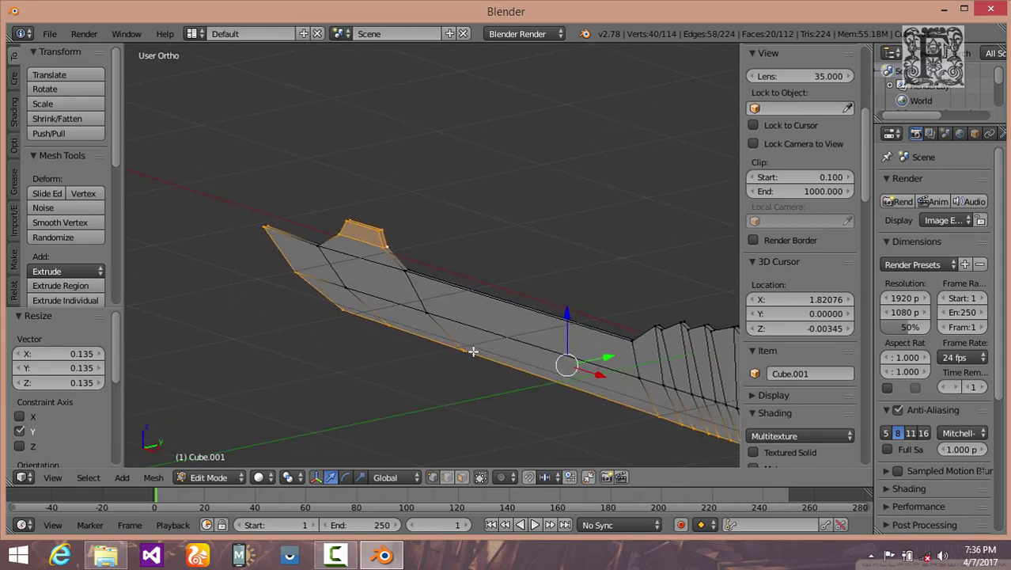
Step: Sharpen the selected cutting edge, point and raised section by scaling them along Y to 0.424 and again to 0.622
key("s")
key("y")
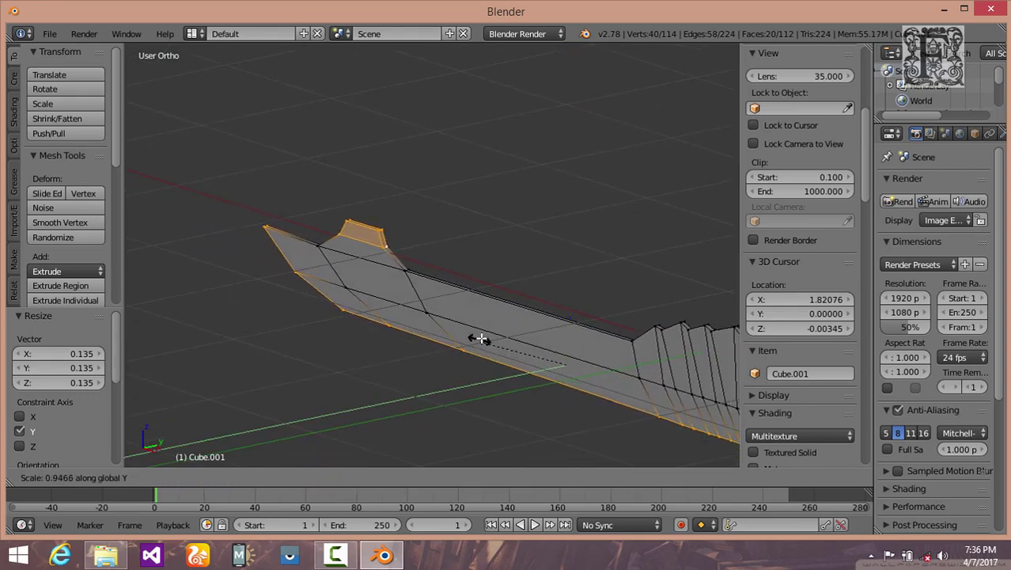
left_click(530, 344)
scroll(427, 349, "up", 5)
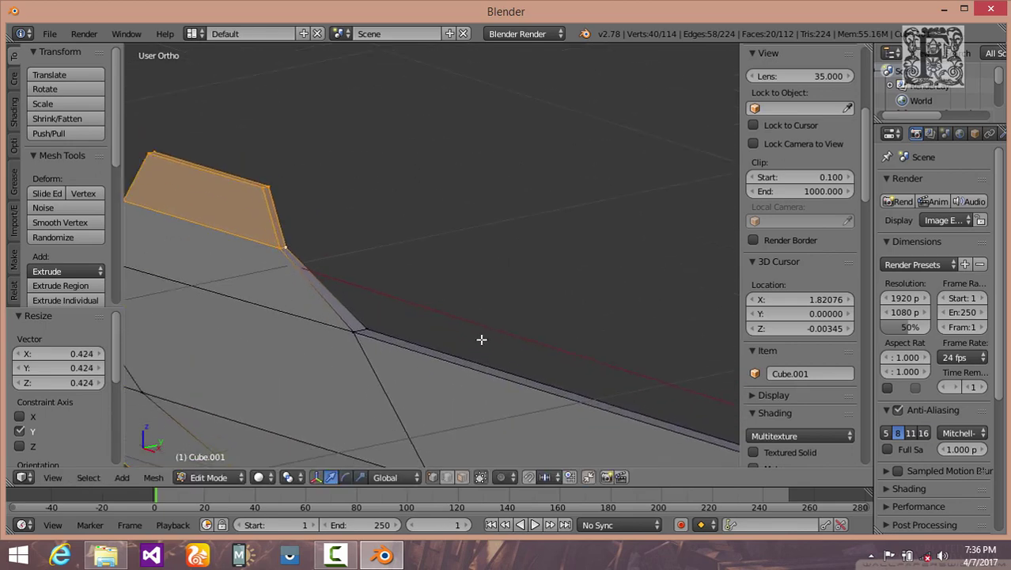
middle_click_drag(481, 338, 590, 419, "shift")
key("s")
key("y")
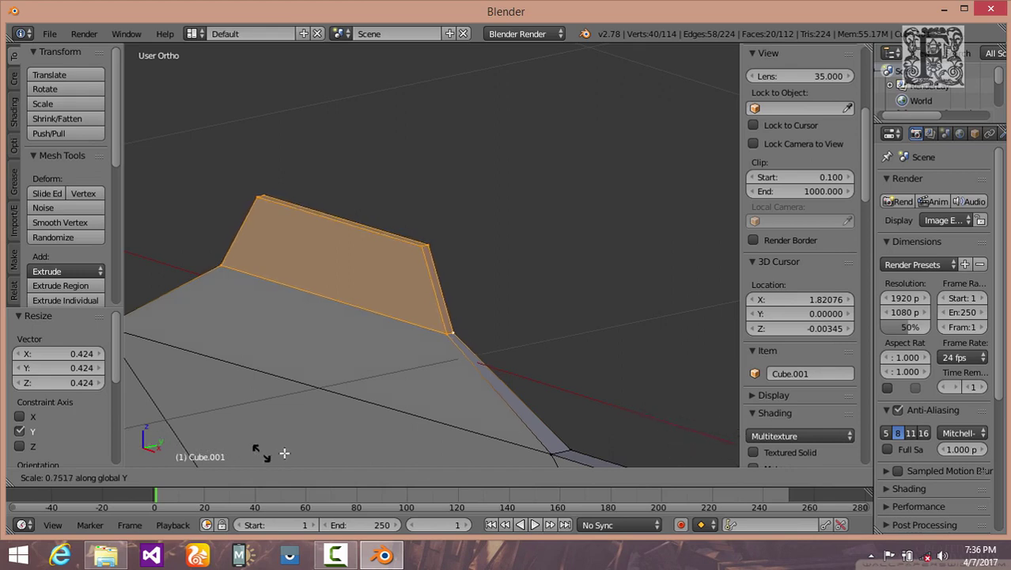
left_click(449, 440)
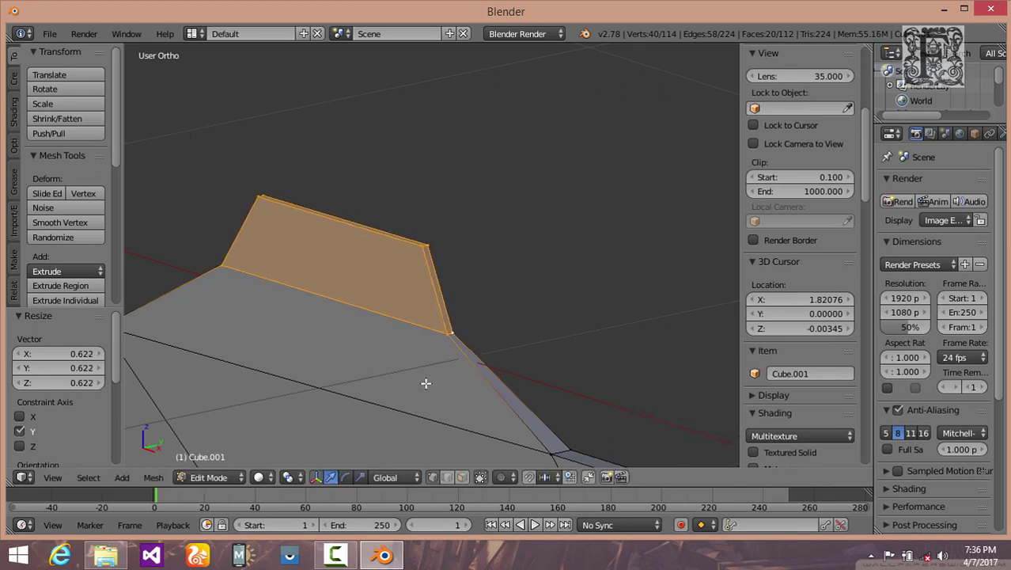
Step: Deselect the mesh and examine the thinned blade in perspective view from several angles
middle_click_drag(426, 383, 518, 377)
key("a")
middle_click_drag(414, 341, 549, 333)
left_click(45, 477)
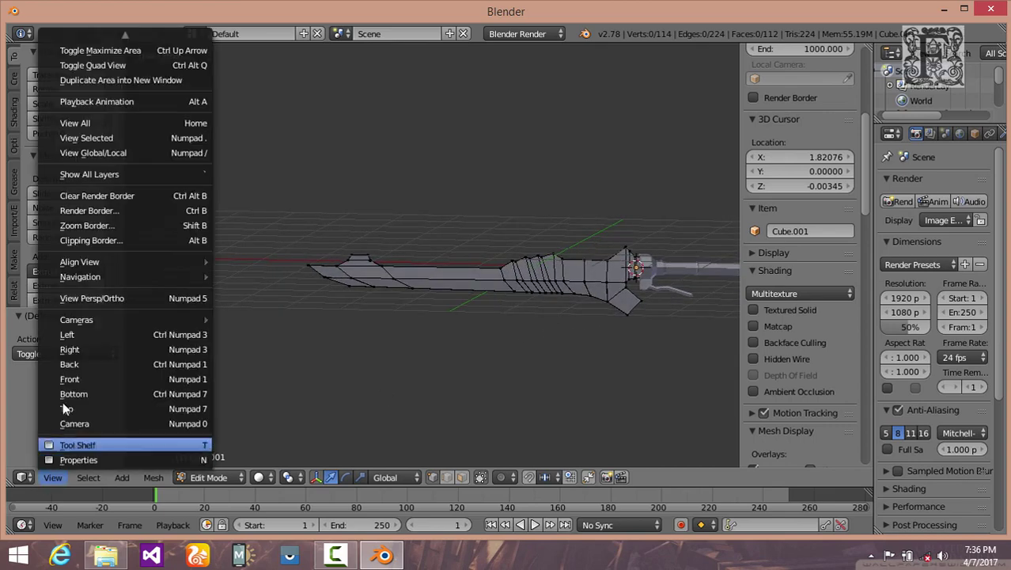
left_click(95, 293)
scroll(452, 316, "up", 5)
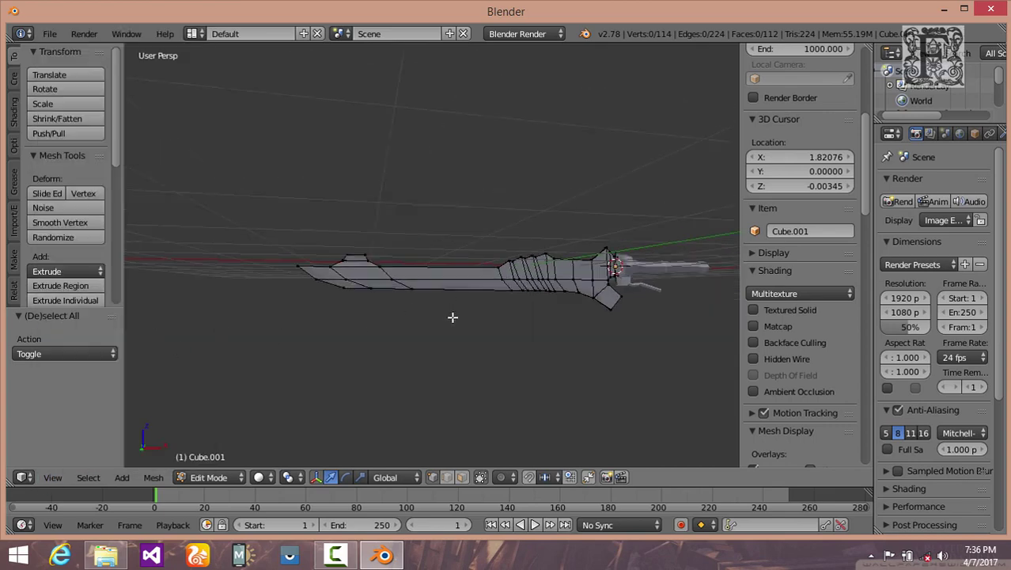
middle_click_drag(513, 345, 429, 339)
Step: Switch to Object Mode and apply smooth shading to the grip, the small block beneath it, the thin curved bar and the blade
left_click(196, 478)
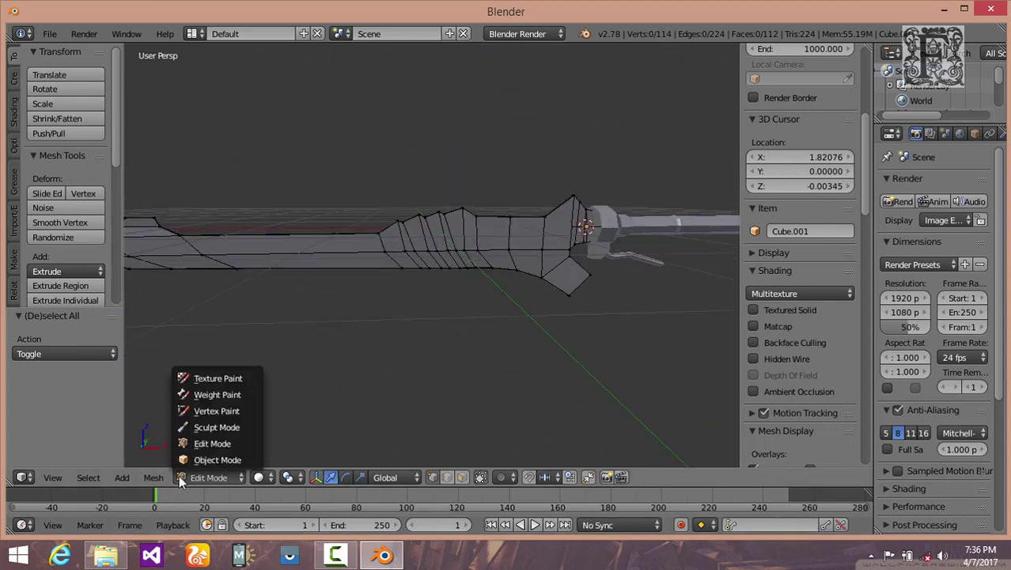
left_click(253, 458)
middle_click_drag(487, 339, 431, 314)
middle_click_drag(368, 296, 425, 338)
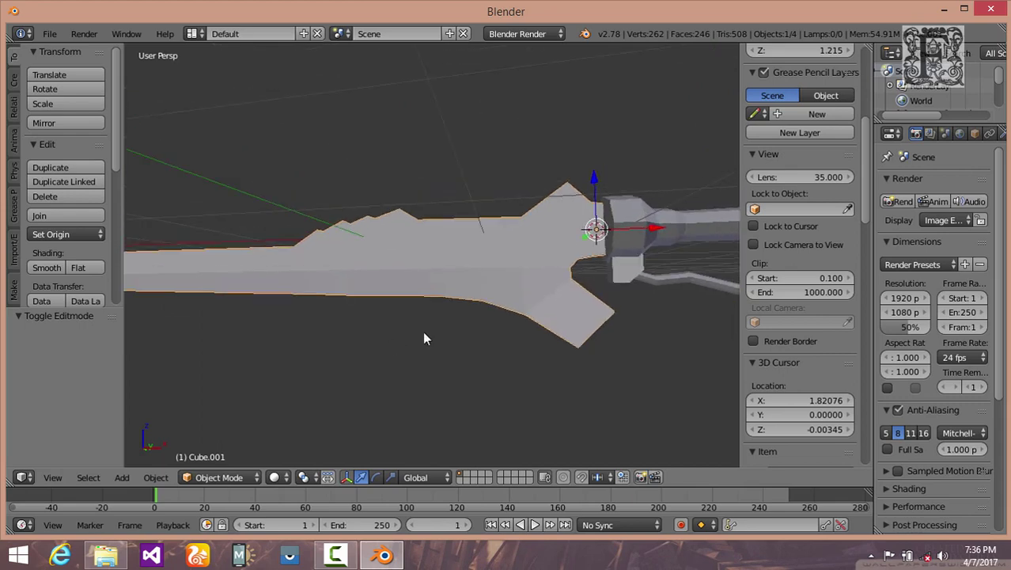
right_click(649, 236)
left_click(46, 267)
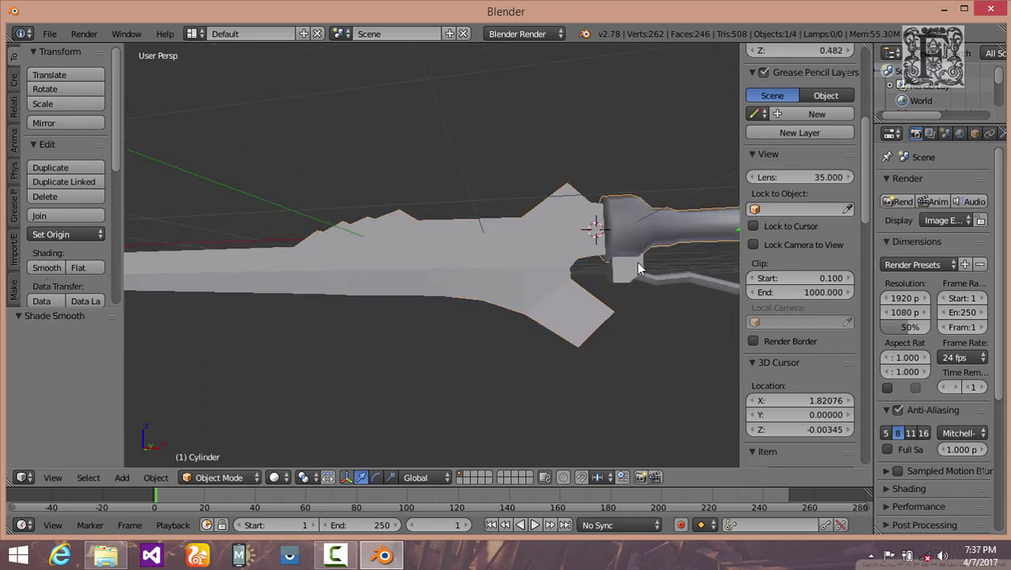
right_click(638, 264)
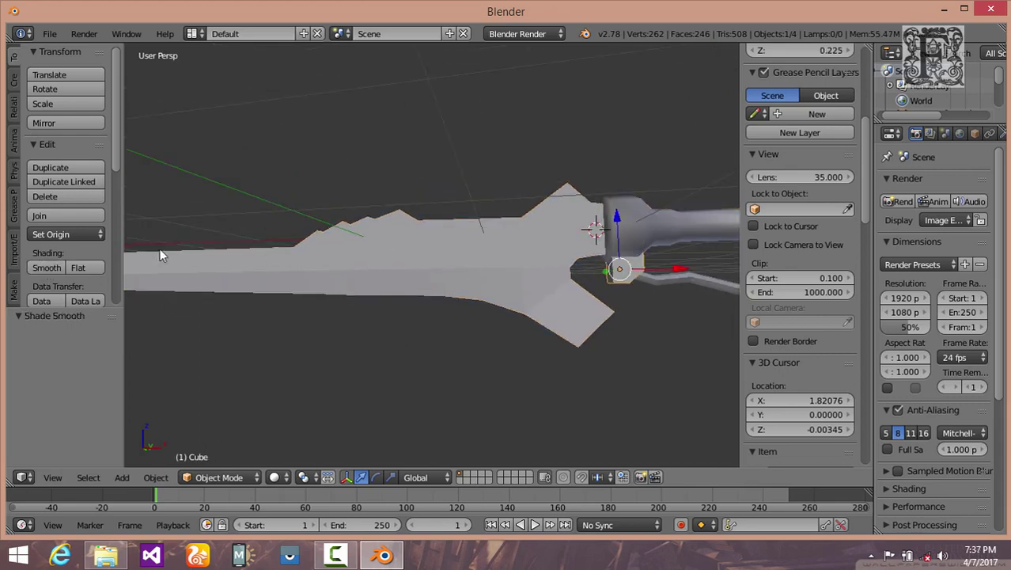
right_click(643, 278)
left_click(45, 268)
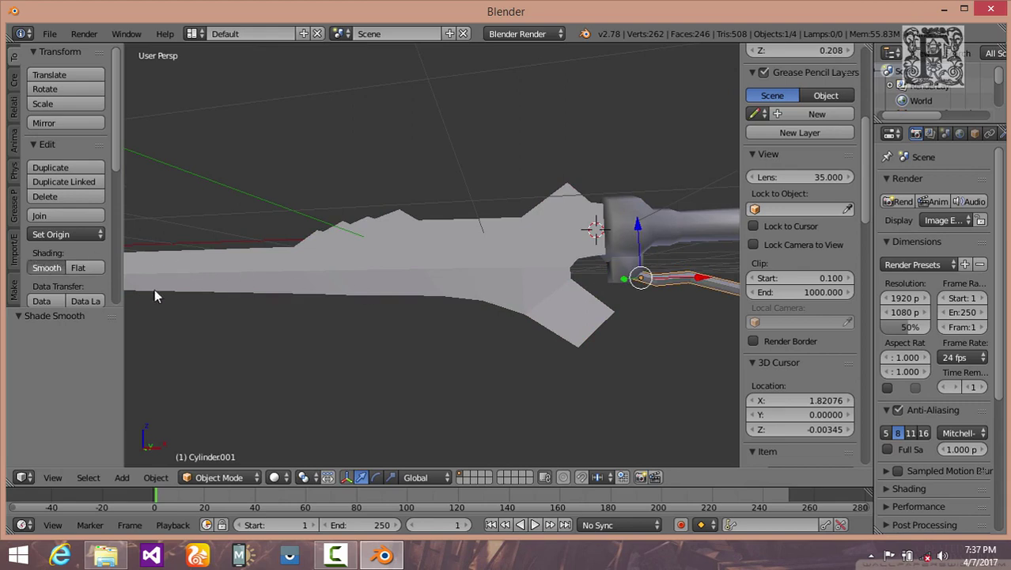
right_click(362, 291)
left_click(60, 271)
Step: Look over the smooth-shaded sword and return to the front orthographic view on the reference image
scroll(429, 336, "down", 6)
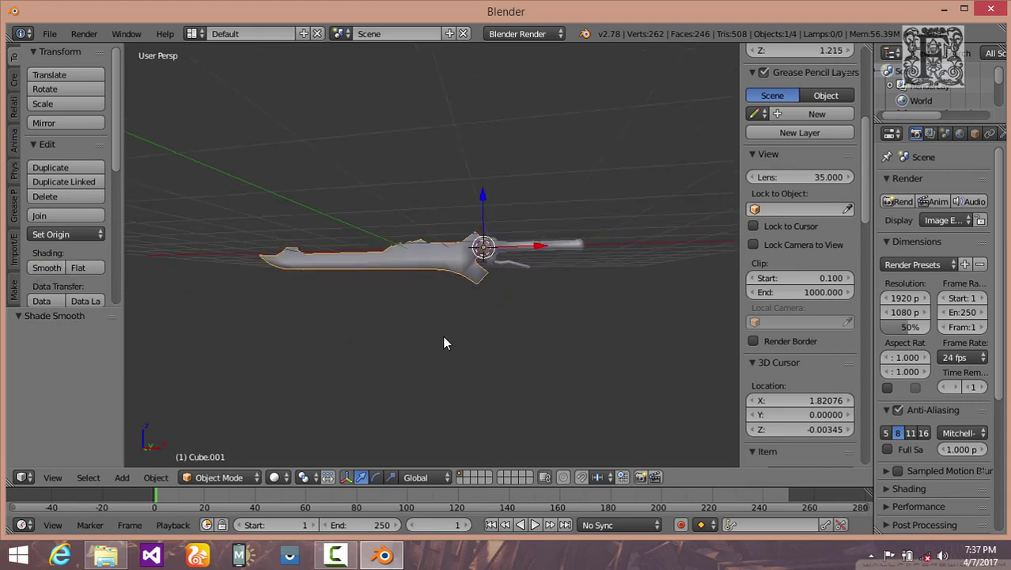
middle_click_drag(442, 335, 447, 342)
scroll(447, 343, "up", 3)
middle_click_drag(417, 396, 360, 410)
left_click(60, 473)
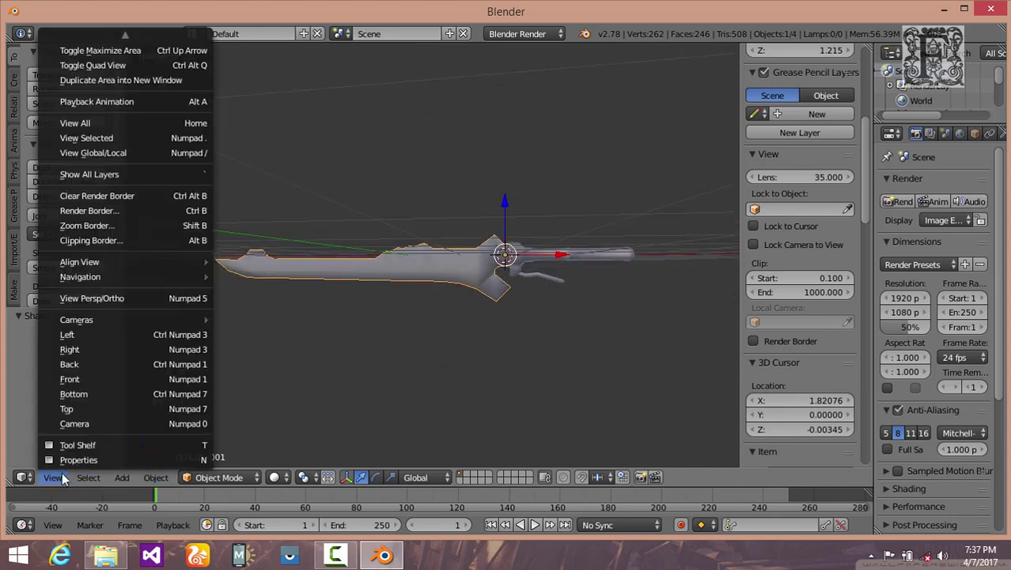
left_click(95, 381)
scroll(269, 365, "up", 4)
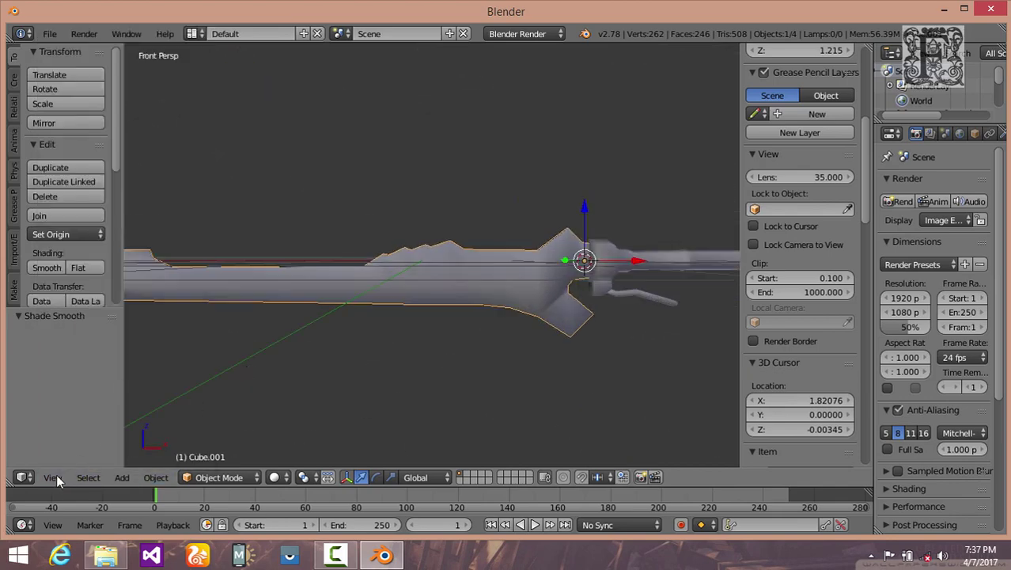
left_click(53, 477)
left_click(94, 298)
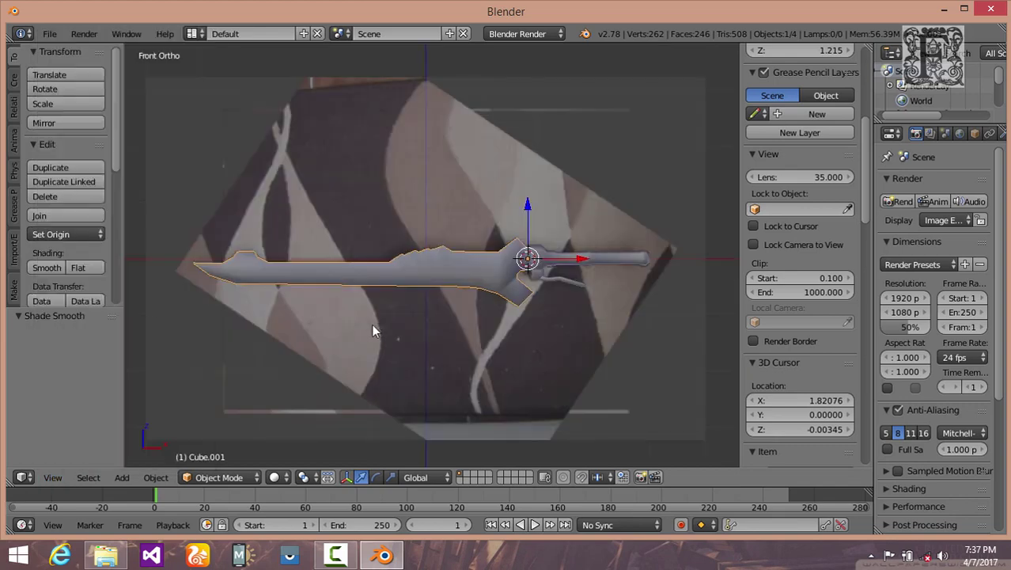
Step: Deselect all objects and display the sword in wireframe, closing in on the reference ornament beside the grip's collar
scroll(491, 339, "up", 4)
scroll(583, 346, "up", 1)
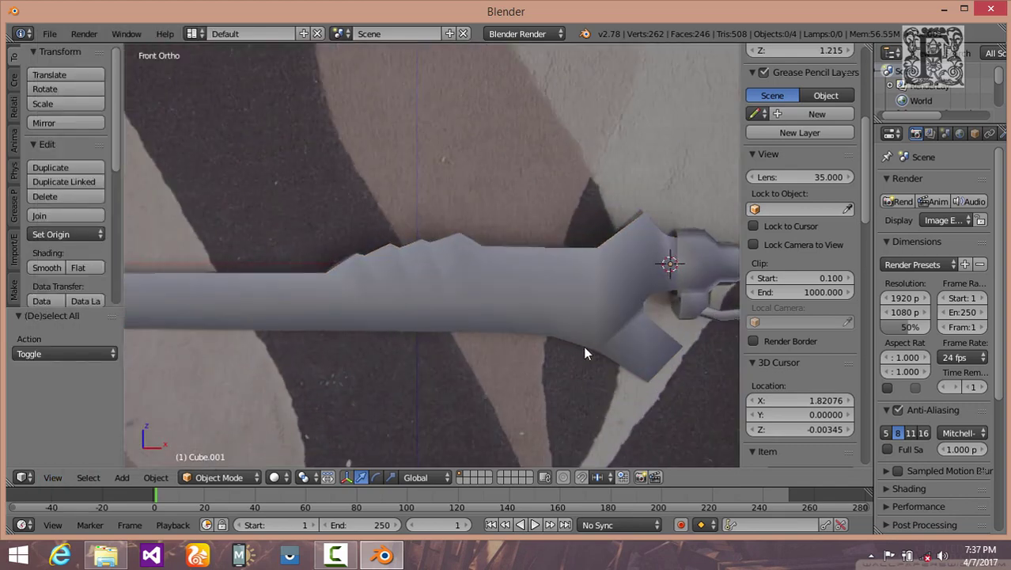
key("z")
scroll(520, 353, "down", 1, "shift")
scroll(520, 353, "up", 3)
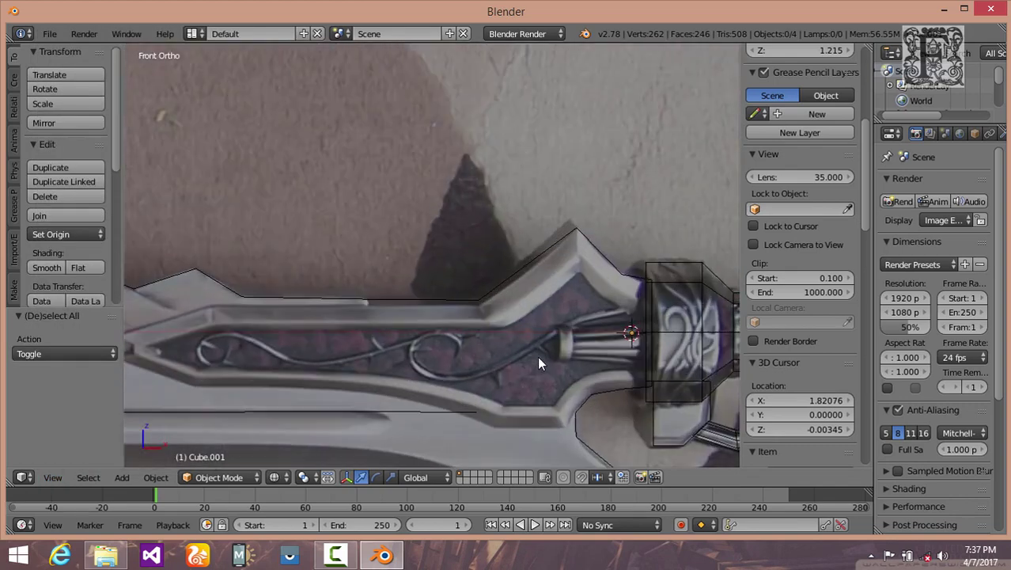
middle_click_drag(449, 298, 332, 223, "shift")
scroll(332, 223, "up", 1)
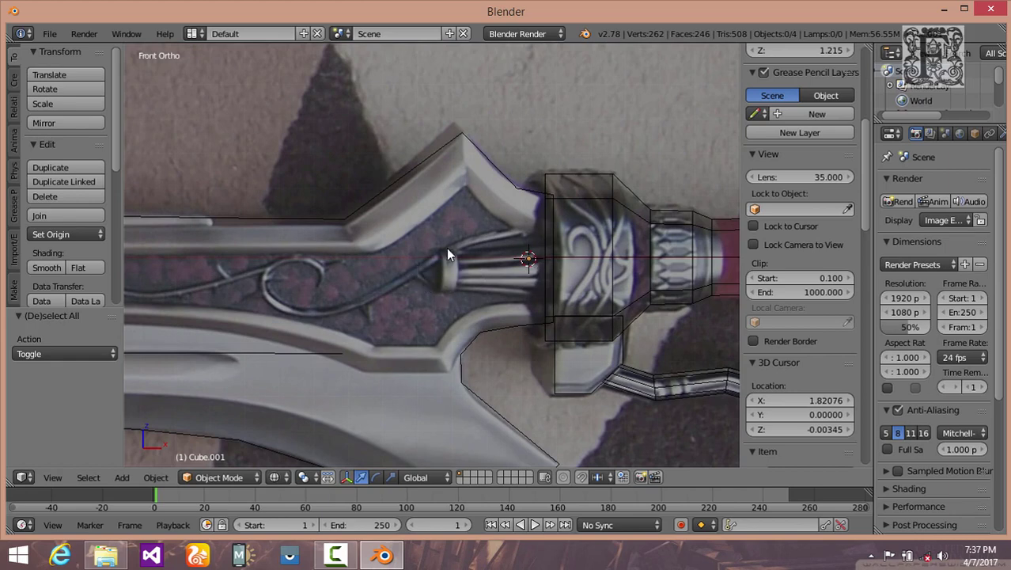
scroll(448, 254, "up", 2)
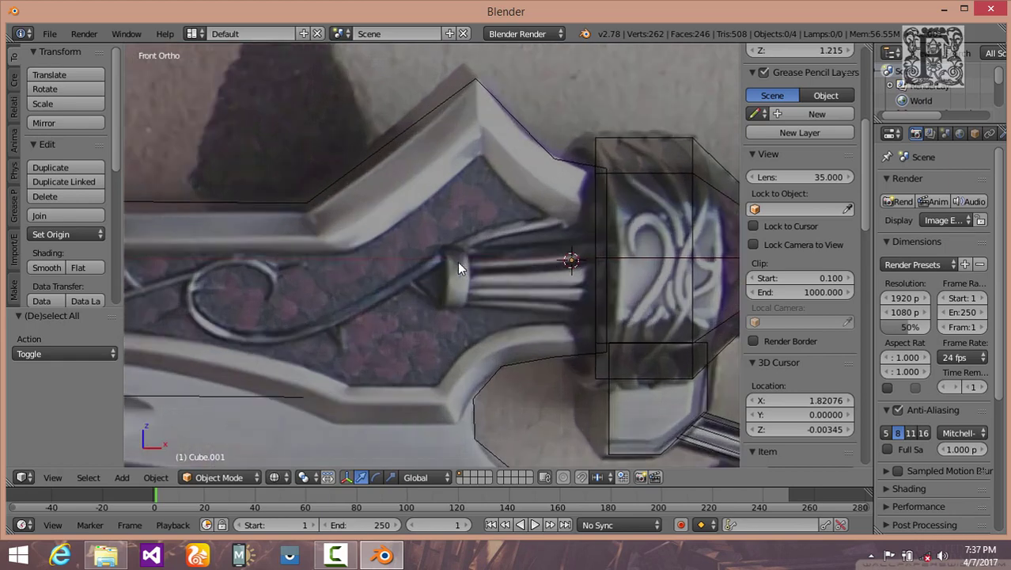
Step: Place the 3D cursor on the ribbed ornament beside the collar and add an 8-vertex cylinder mesh there
left_click(532, 282)
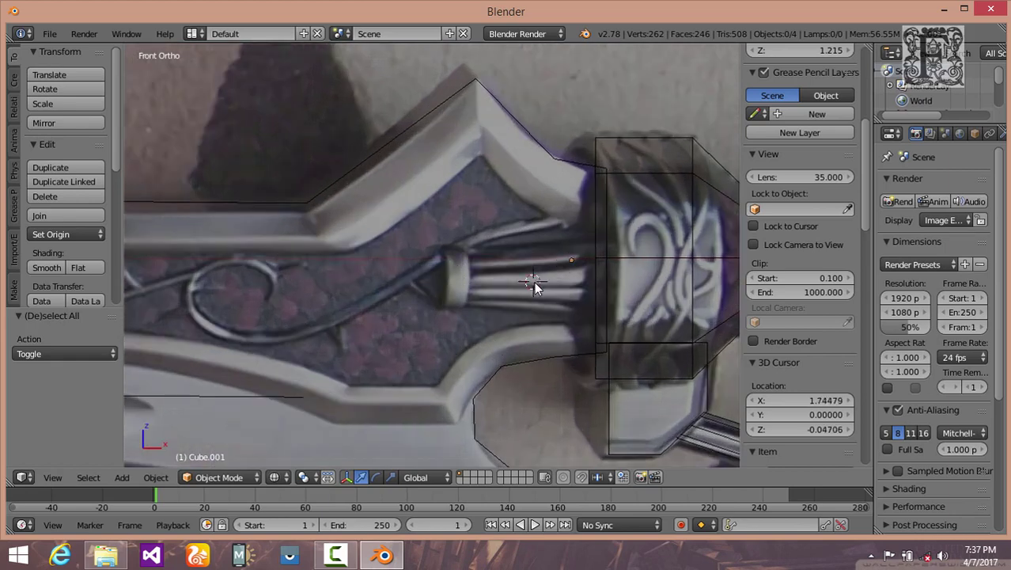
left_click(121, 477)
mouse_move(159, 460)
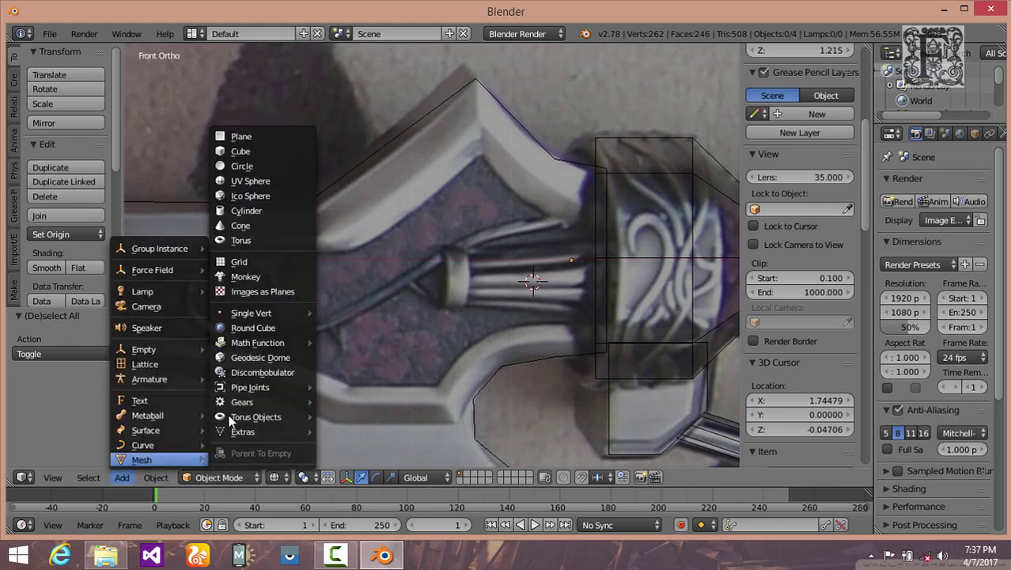
left_click(252, 211)
scroll(552, 295, "down", 2)
scroll(552, 296, "down", 4)
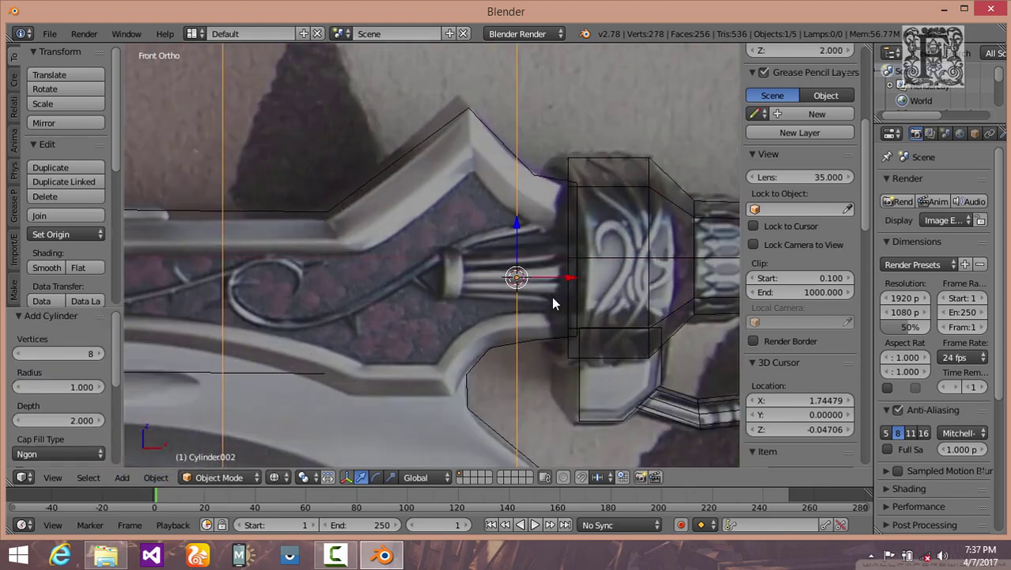
Step: Enter Edit Mode on the new cylinder and rotate its mesh 90° about the Y axis
left_click(237, 476)
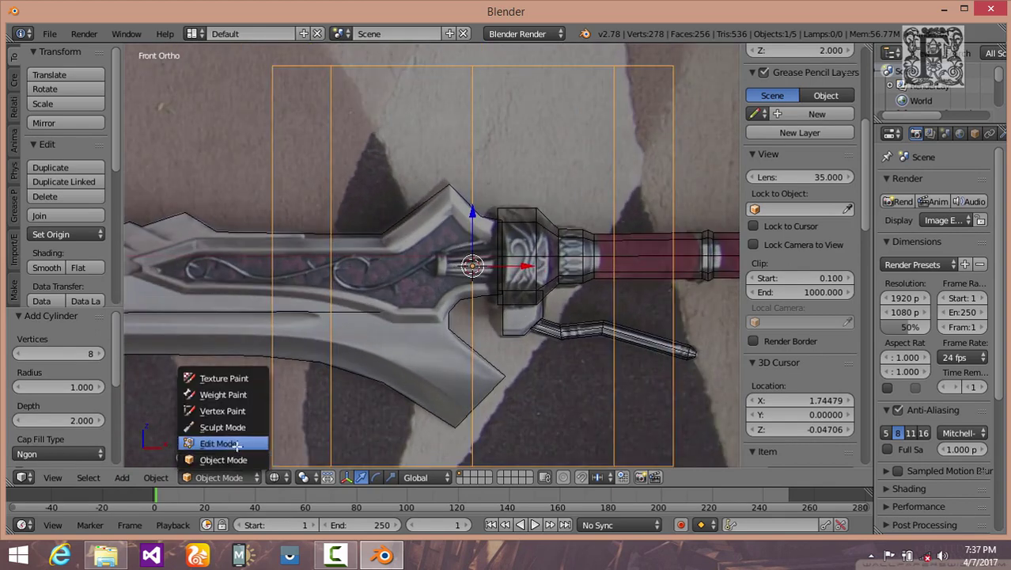
left_click(222, 443)
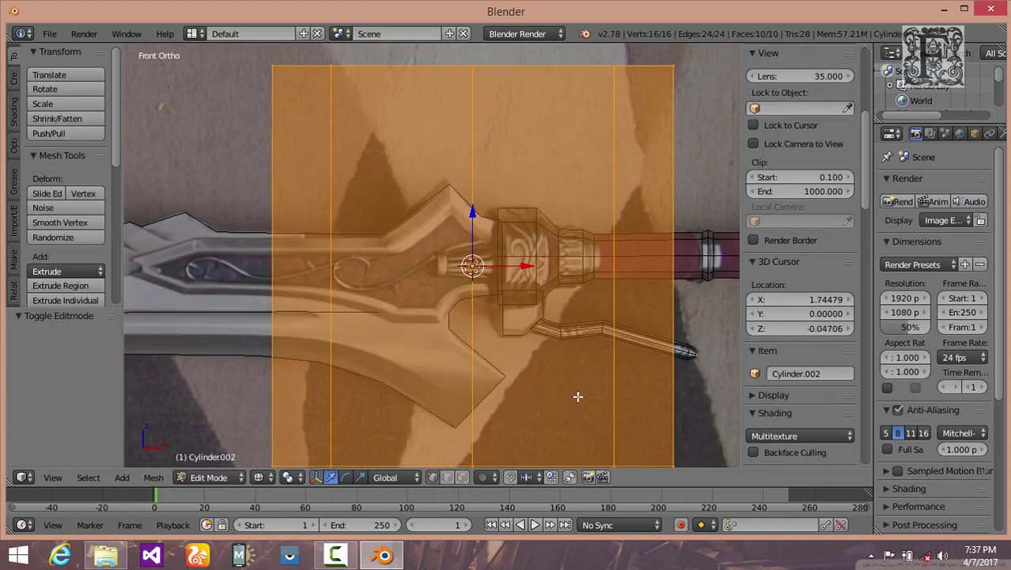
key("r")
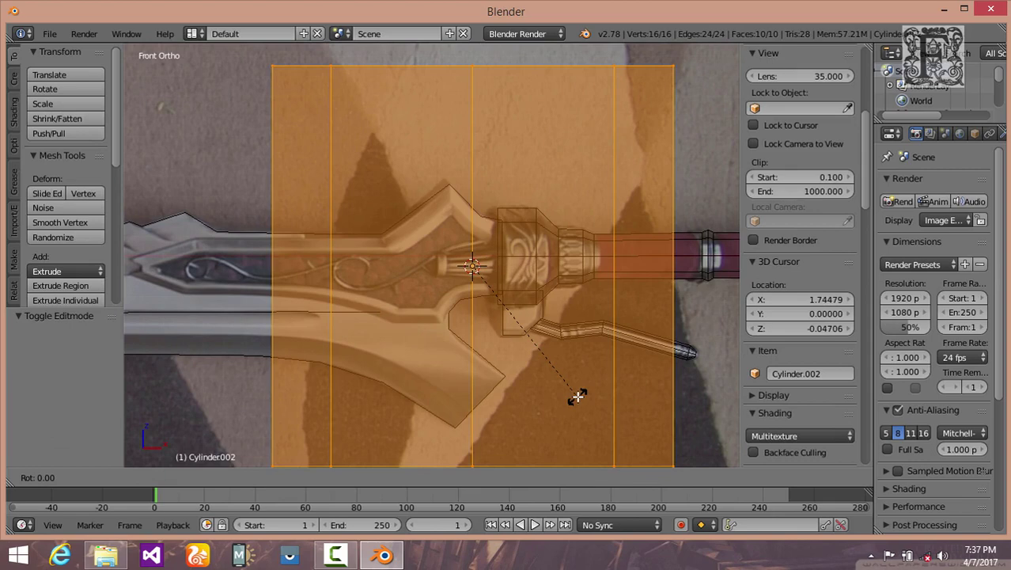
type("y")
type("90")
key("Return")
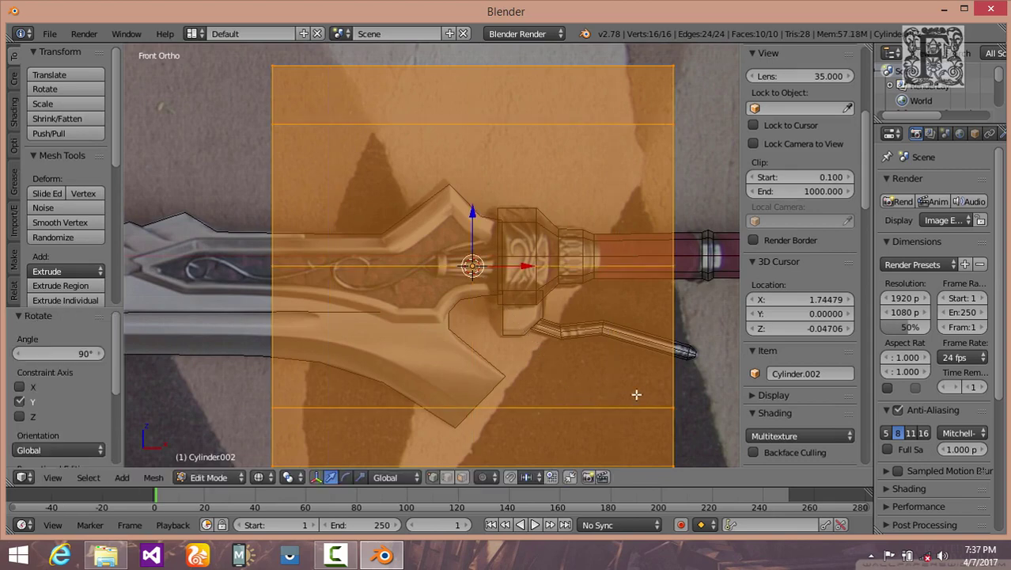
Step: Scale the cylinder mesh down uniformly to about 0.059 to match the ornament's height
key("s")
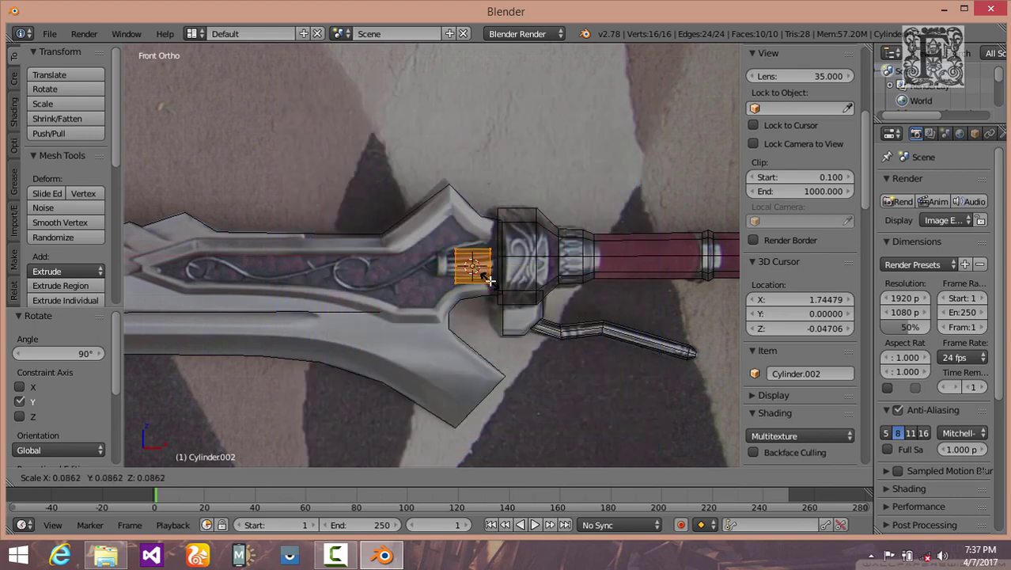
left_click(483, 273)
scroll(516, 313, "up", 5)
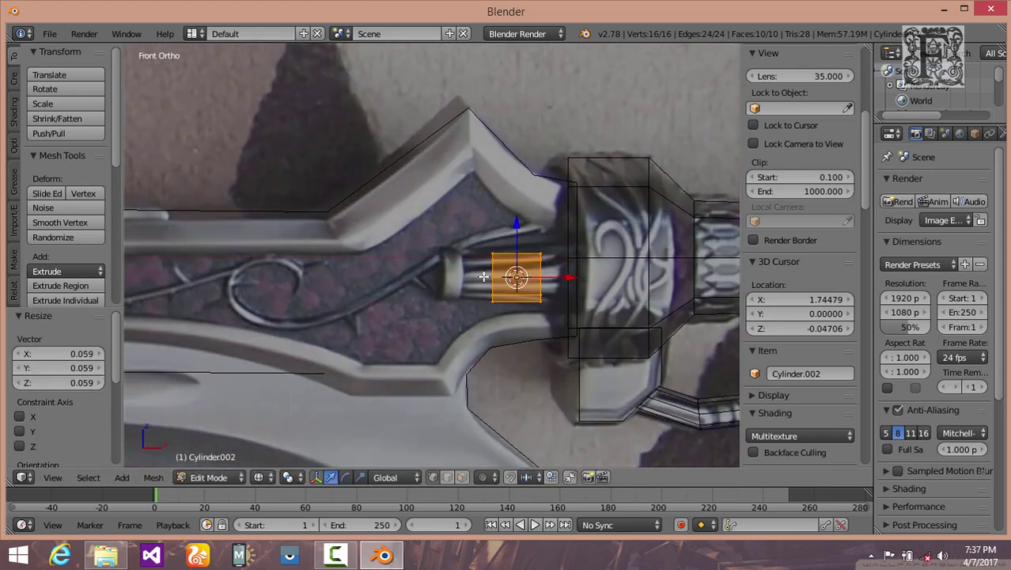
Step: Move the cylinder's blade-side end vertices about -0.113 in X and 0.005 in Z to the ornament's outer edge, then deselect
middle_click_drag(518, 319, 489, 317, "shift")
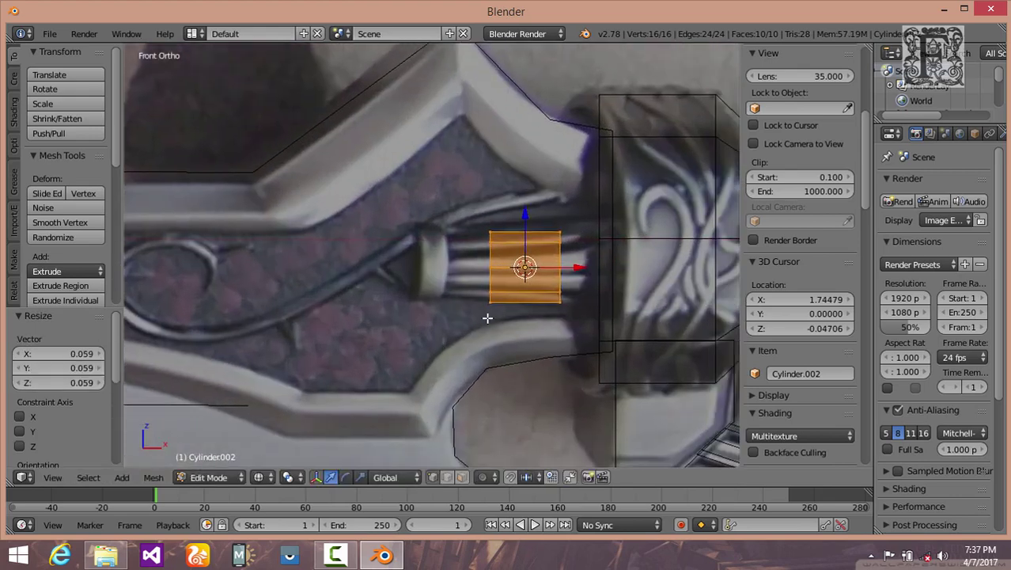
key("a")
key("b")
left_click_drag(457, 207, 523, 347)
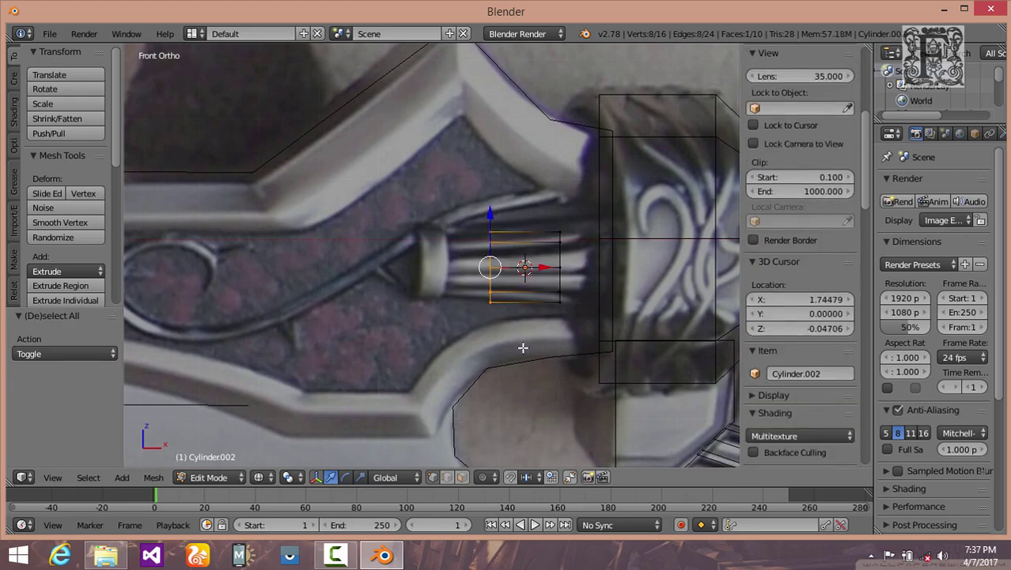
key("g")
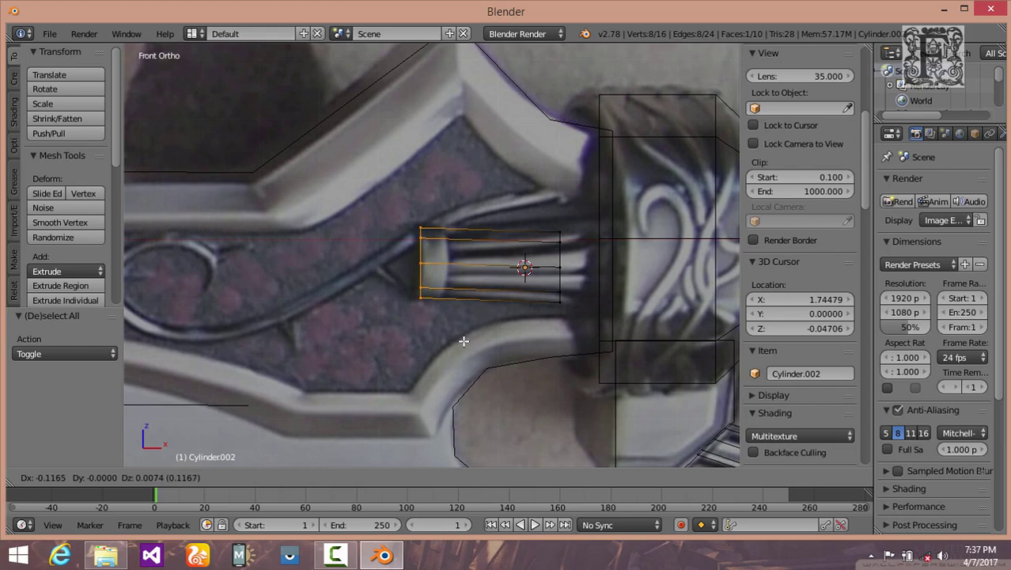
left_click(467, 341)
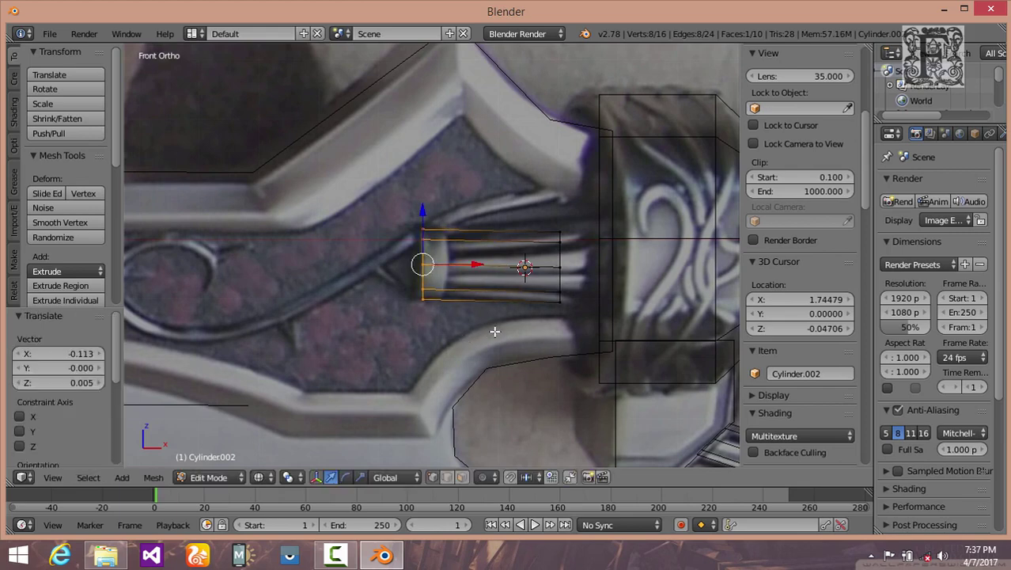
key("a")
Step: Move the cylinder's grip-side end about 0.078 in X into the collar, enlarge it by about 1.153 and nudge it up 0.004
key("n")
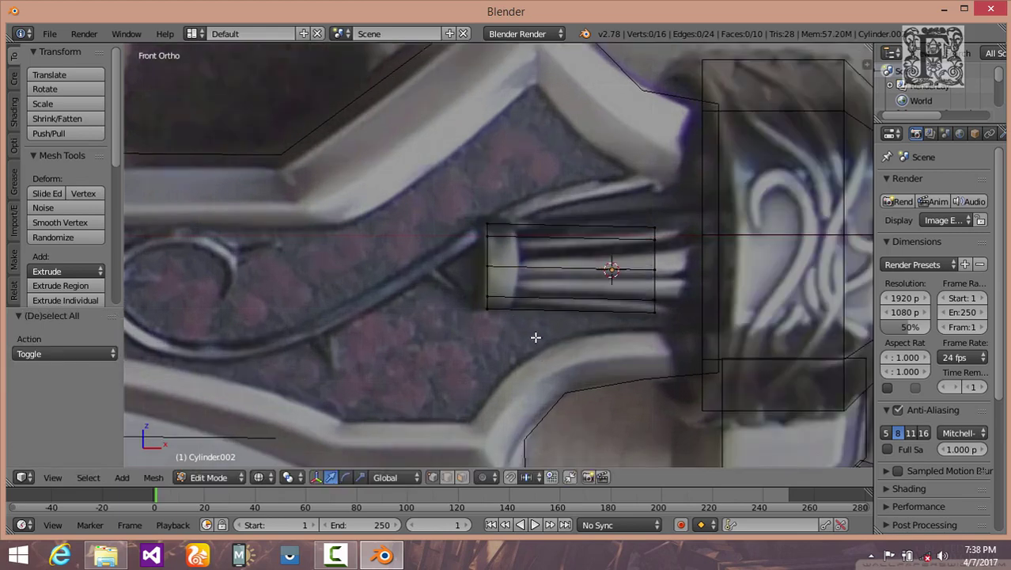
key("n")
key("b")
left_click_drag(538, 219, 574, 329)
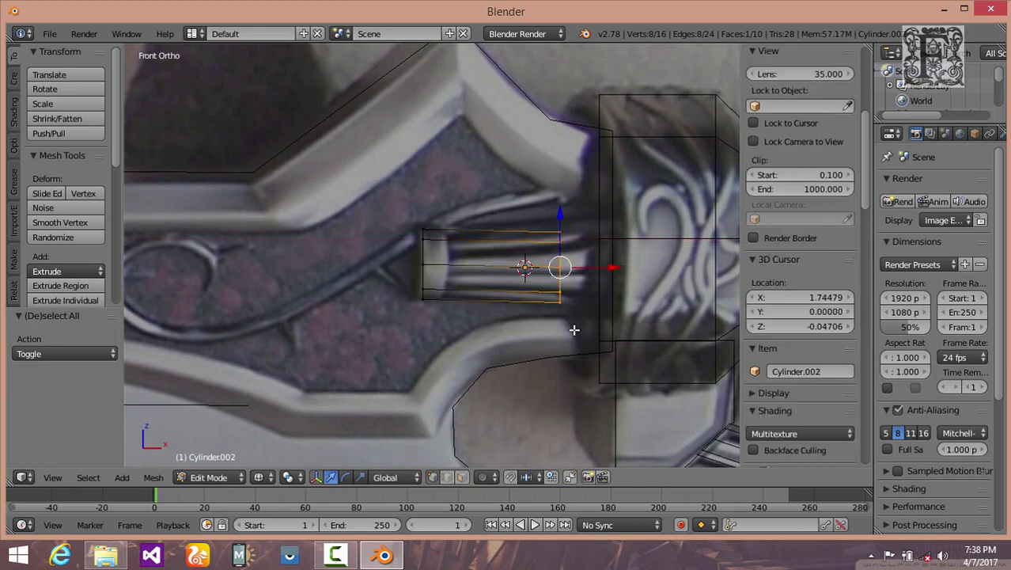
key("g")
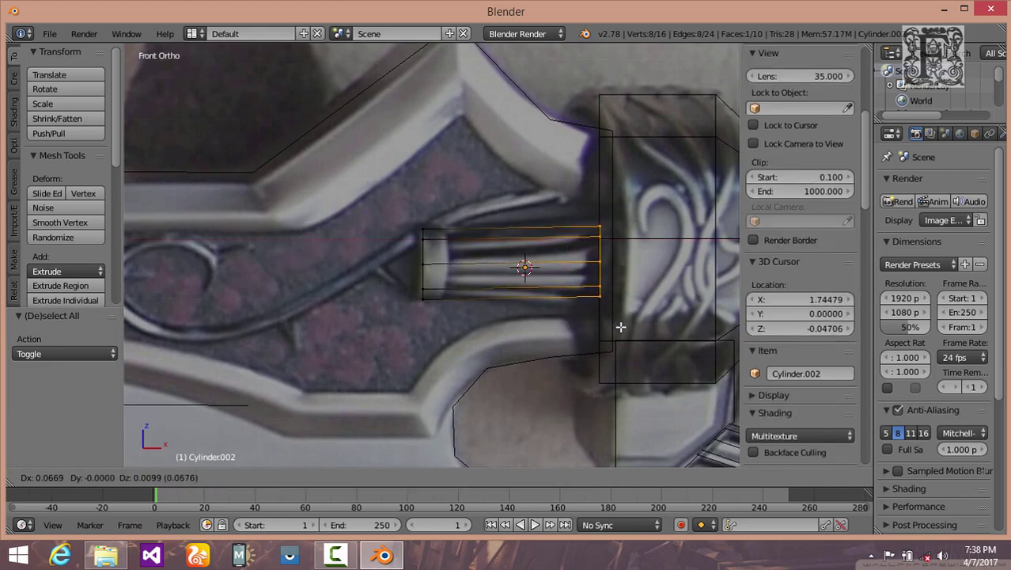
left_click(621, 328)
key("s")
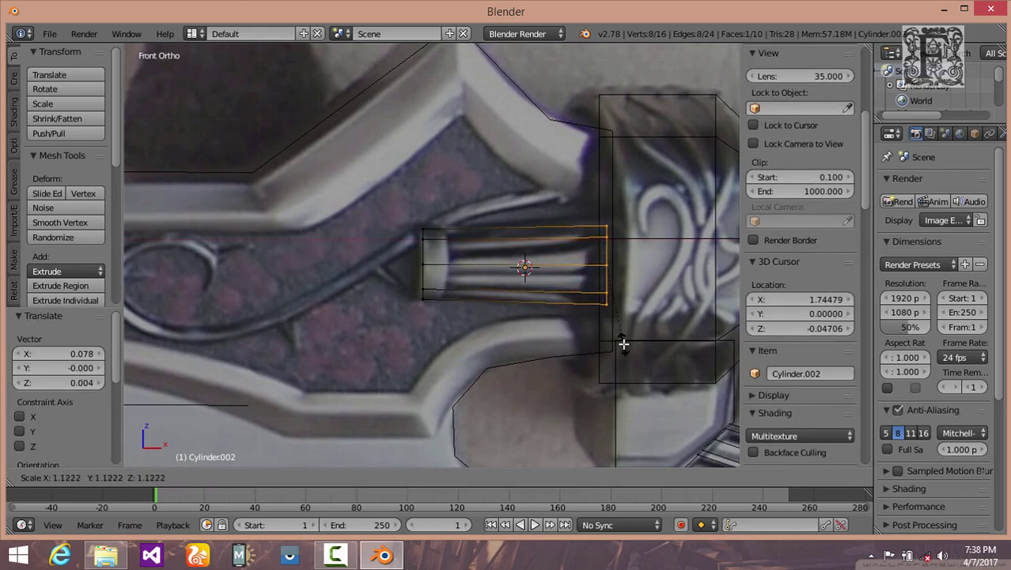
left_click(625, 342)
key("g")
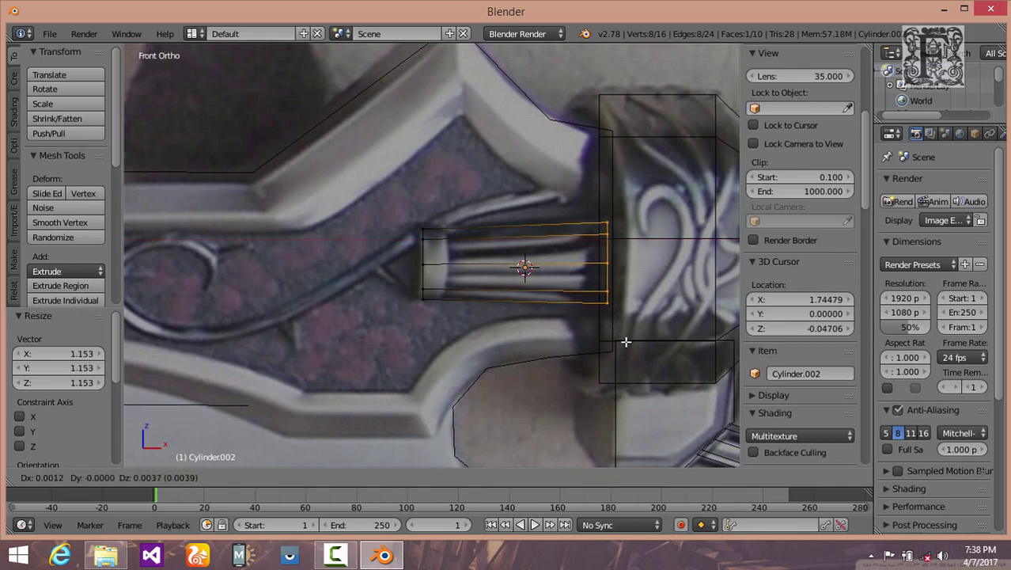
left_click(625, 342)
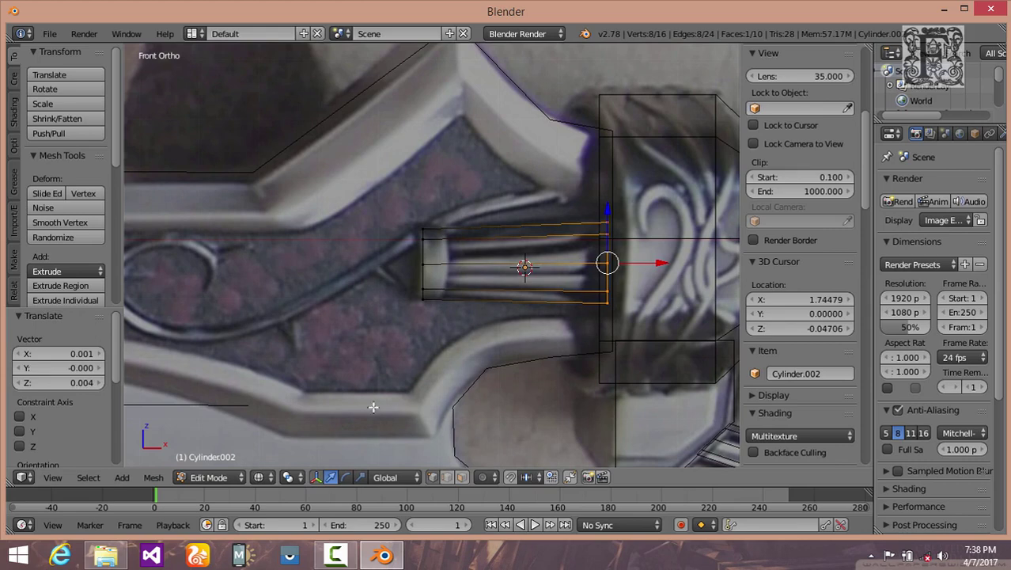
Step: Return to Object Mode and display the sword with solid shading in an angled view
left_click(206, 480)
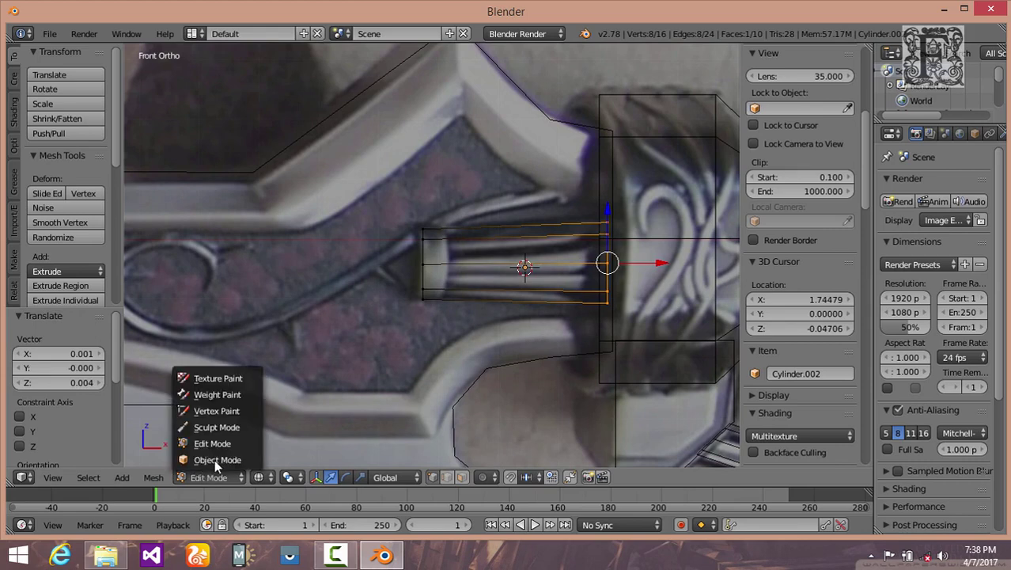
left_click(215, 459)
left_click(352, 557)
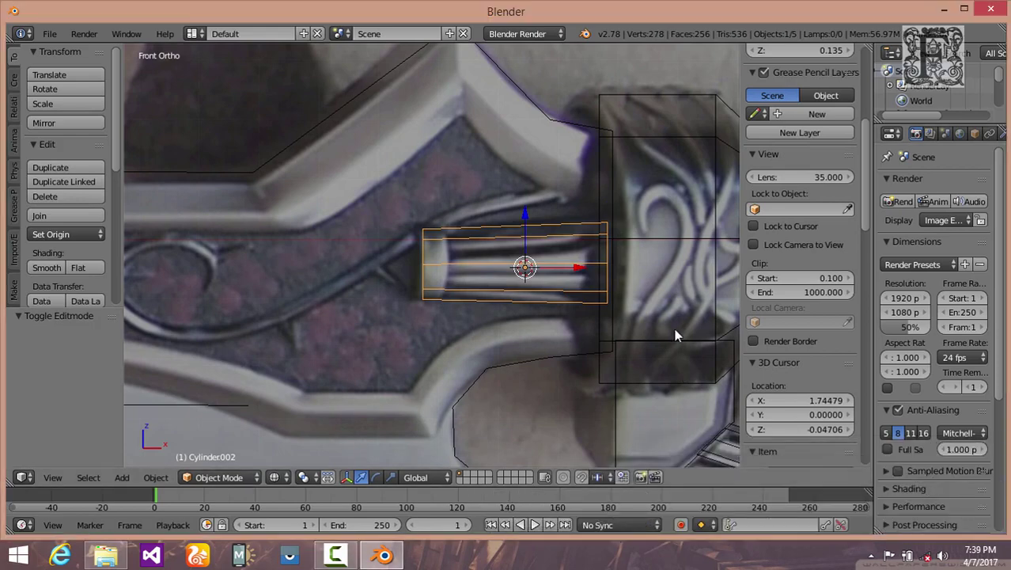
scroll(685, 304, "up", 2)
middle_click_drag(636, 314, 460, 282)
scroll(537, 267, "down", 6)
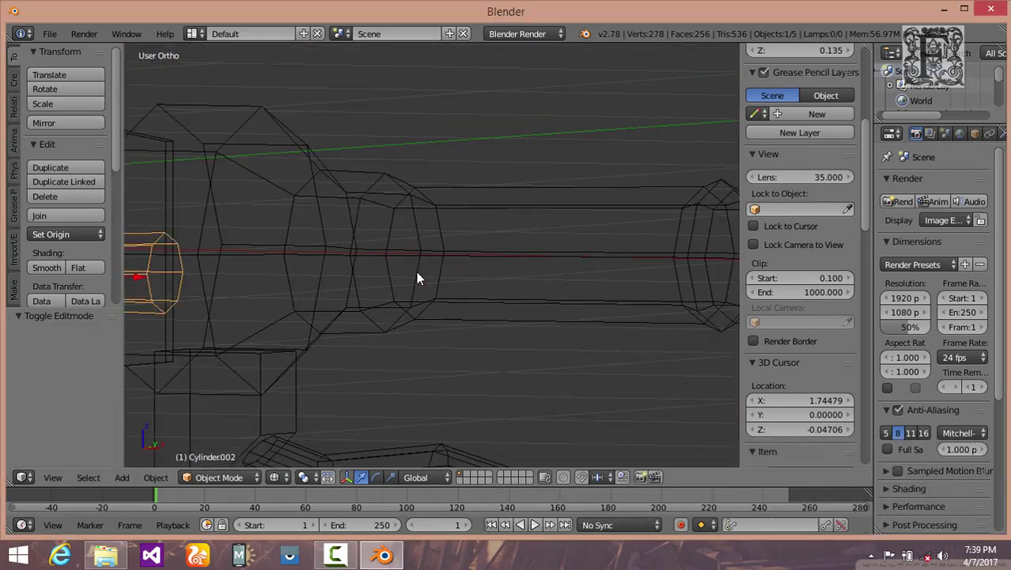
mouse_move(601, 275)
middle_mouse_down()
mouse_move(564, 309)
mouse_move(595, 210)
mouse_move(530, 273)
mouse_move(492, 230)
mouse_move(459, 266)
mouse_move(409, 262)
mouse_move(415, 303)
mouse_move(354, 354)
mouse_move(488, 256)
mouse_move(405, 303)
mouse_move(437, 319)
mouse_move(485, 260)
mouse_move(399, 333)
mouse_move(510, 331)
mouse_move(598, 228)
mouse_move(389, 320)
mouse_move(211, 473)
middle_mouse_up()
key("z")
Step: Scale the entire ornament cylinder by about 1.419 along Y in Edit Mode and return to Object Mode
left_click(227, 480)
left_click(225, 444)
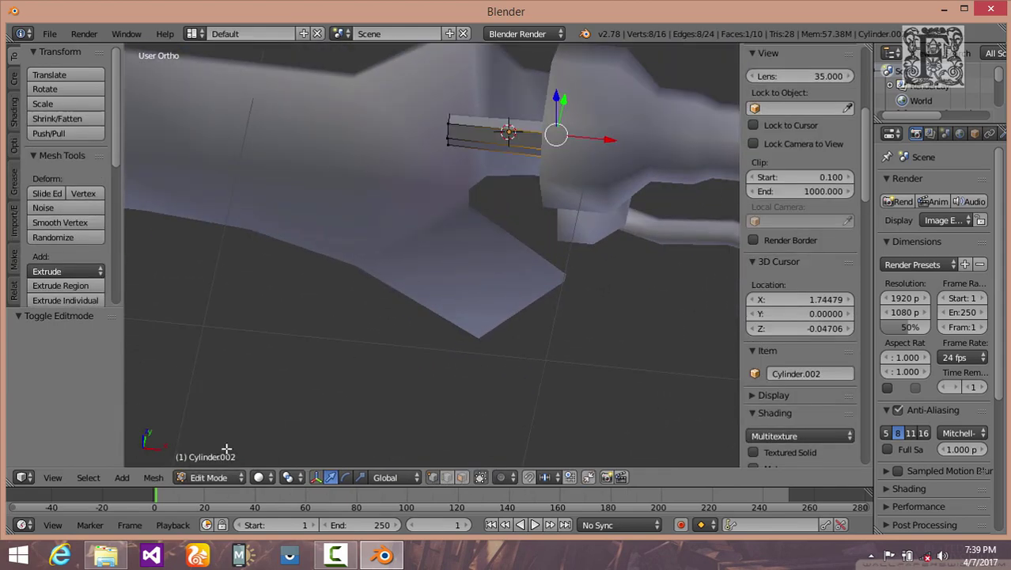
key("a")
middle_click_drag(571, 229, 519, 262)
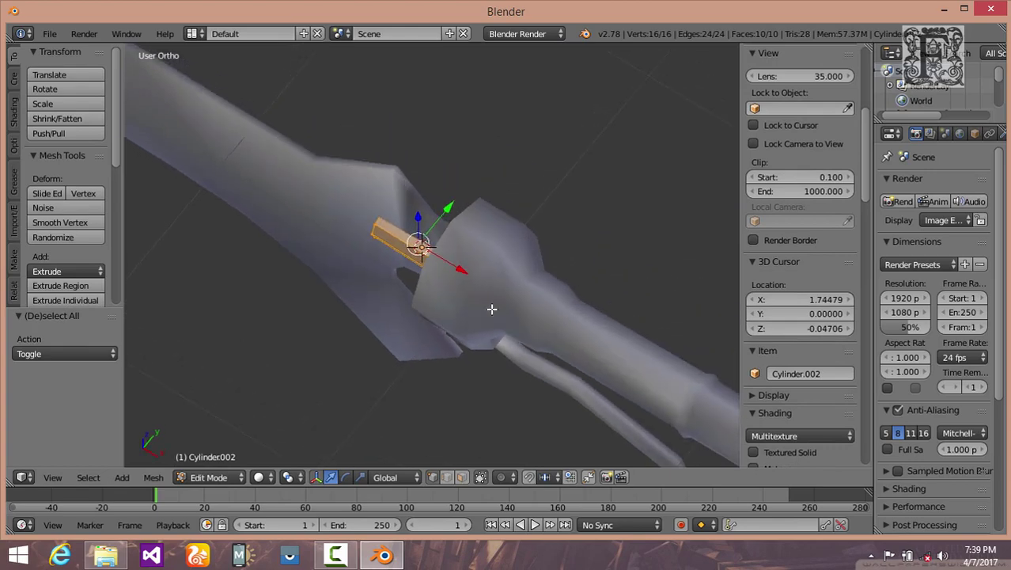
key("s")
key("y")
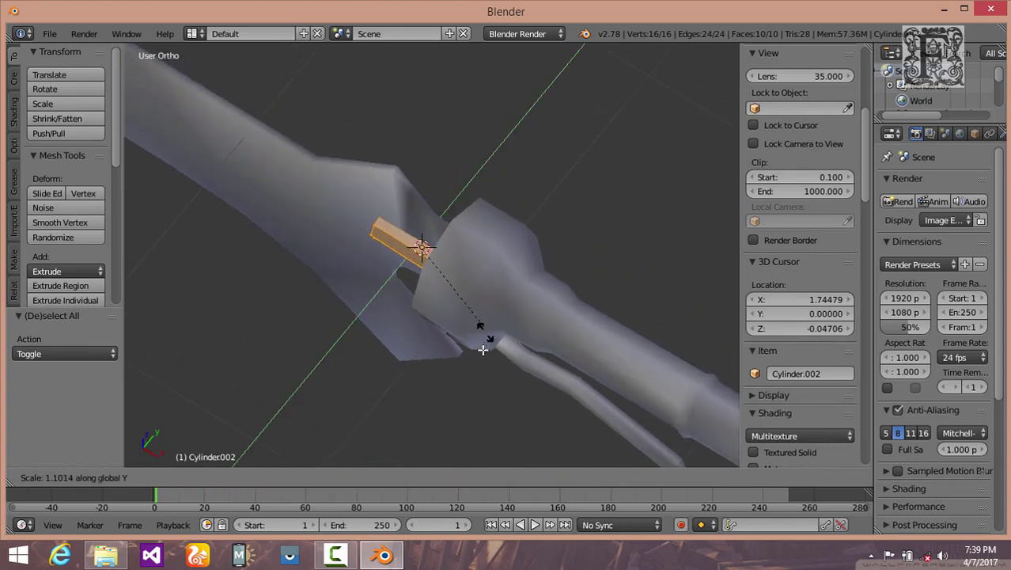
left_click(465, 366)
left_click(209, 477)
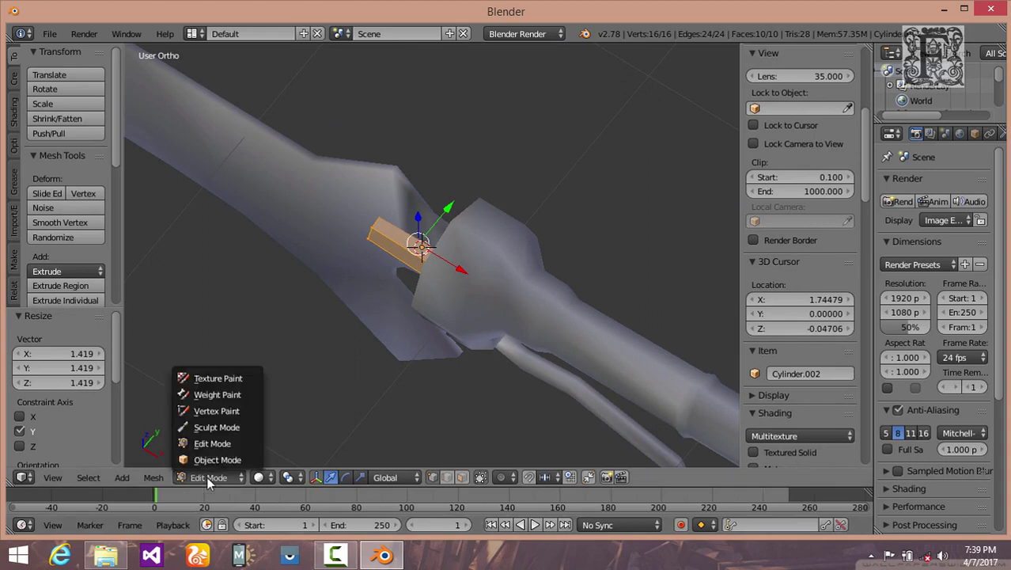
left_click(209, 463)
Step: Examine the sword with its new ornament cylinder from several angles and distances, selecting individual parts up to the grip
middle_click_drag(317, 370, 443, 301)
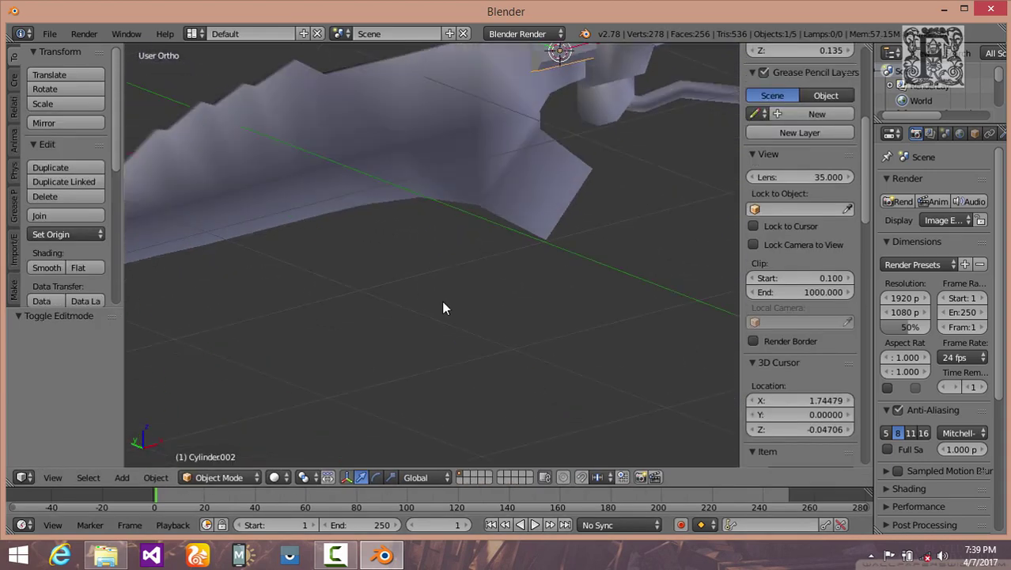
middle_click_drag(592, 209, 396, 379)
left_click(207, 477)
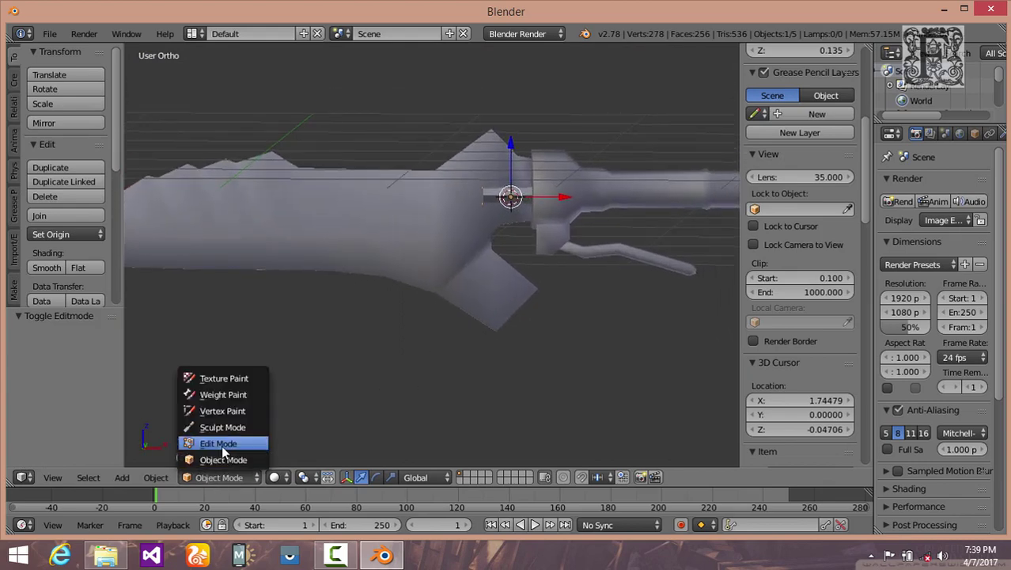
middle_click_drag(518, 306, 514, 380)
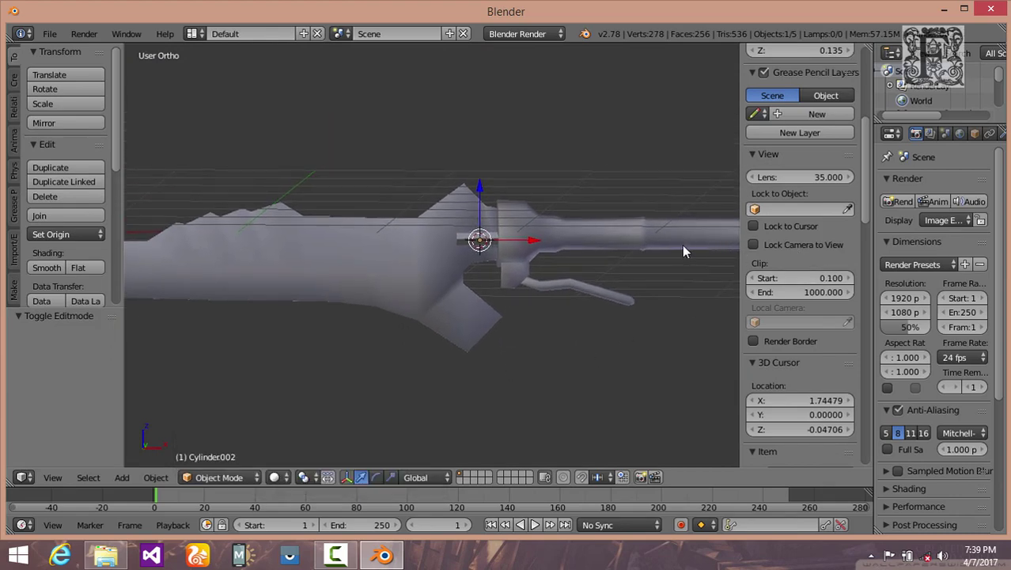
key("n")
middle_click_drag(643, 315, 575, 376)
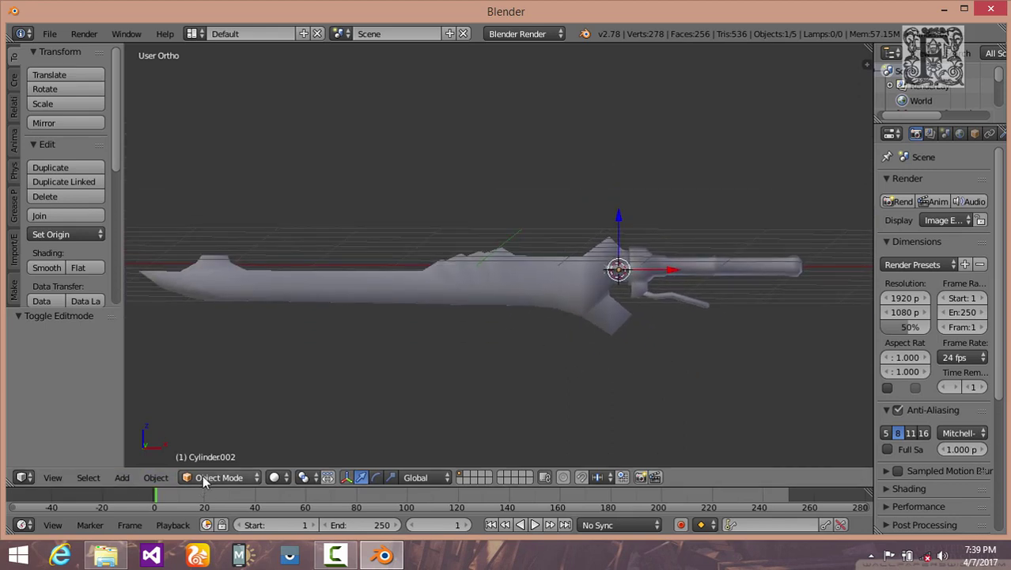
right_click(466, 296)
right_click(680, 275)
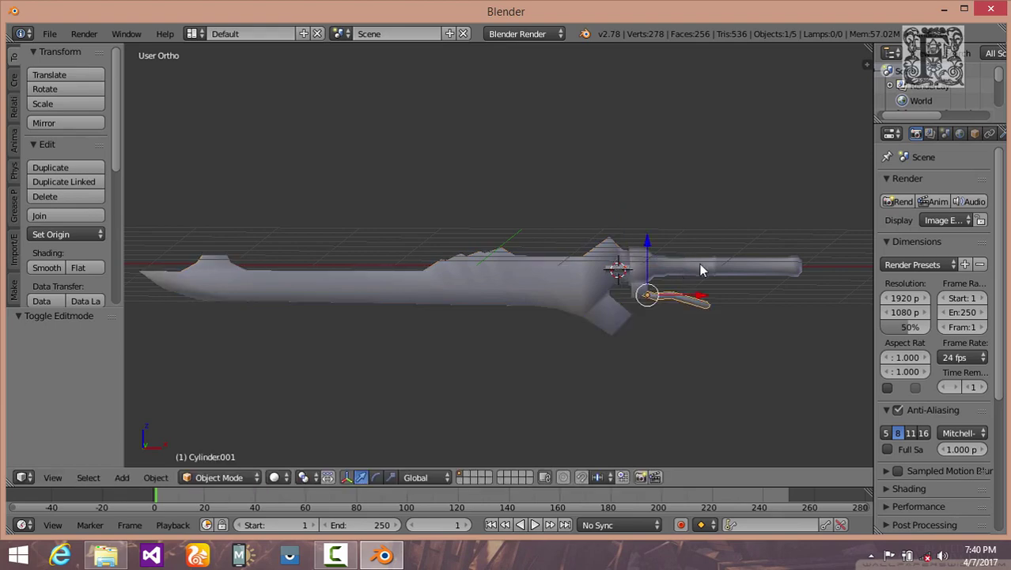
right_click(699, 269)
middle_click_drag(616, 330, 517, 346)
scroll(516, 348, "up", 4)
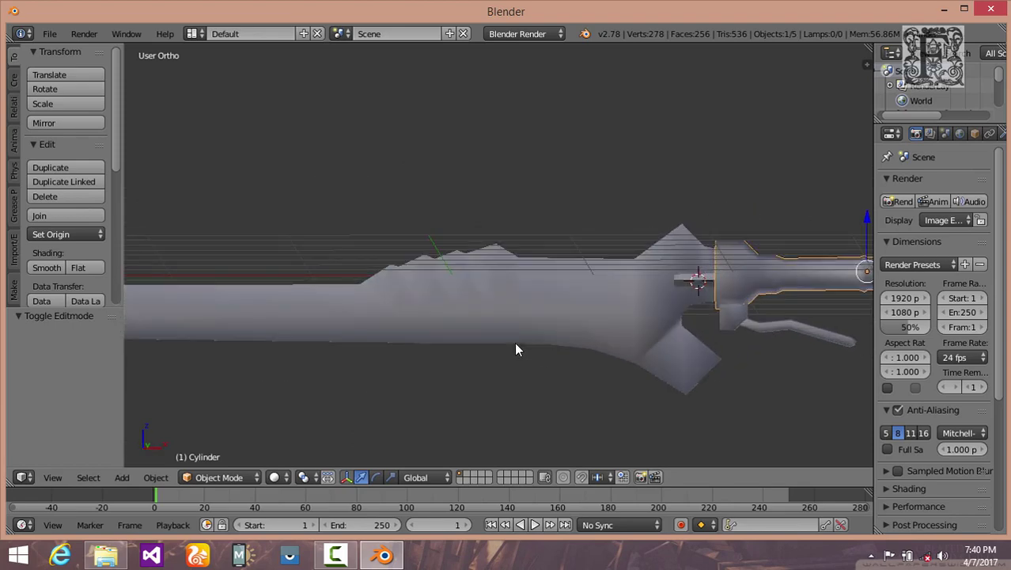
scroll(516, 349, "down", 4)
Step: Save the project as Red Queen.blend in the Weapons\Red Queen folder
key("ctrl+s")
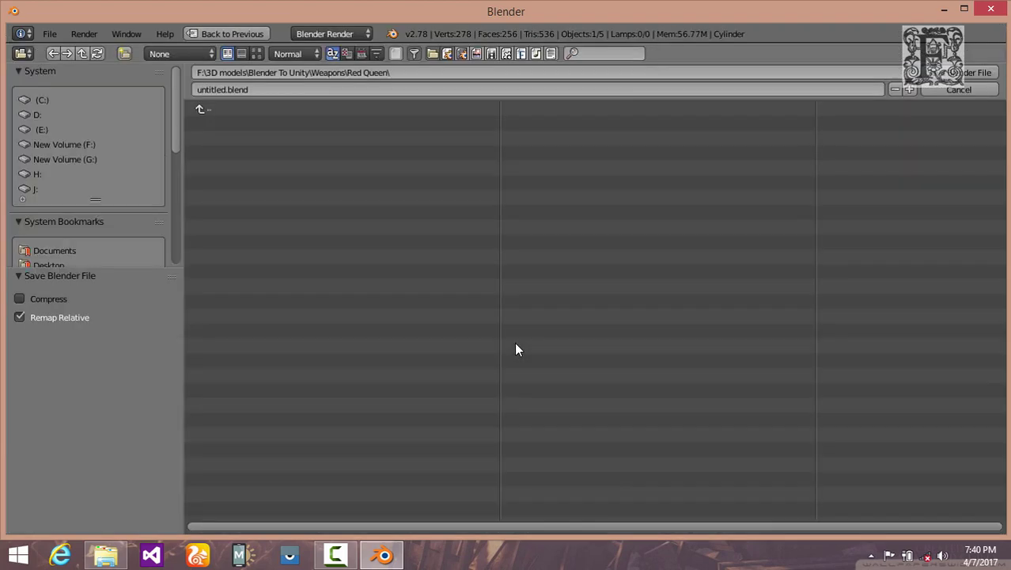
left_click(220, 89)
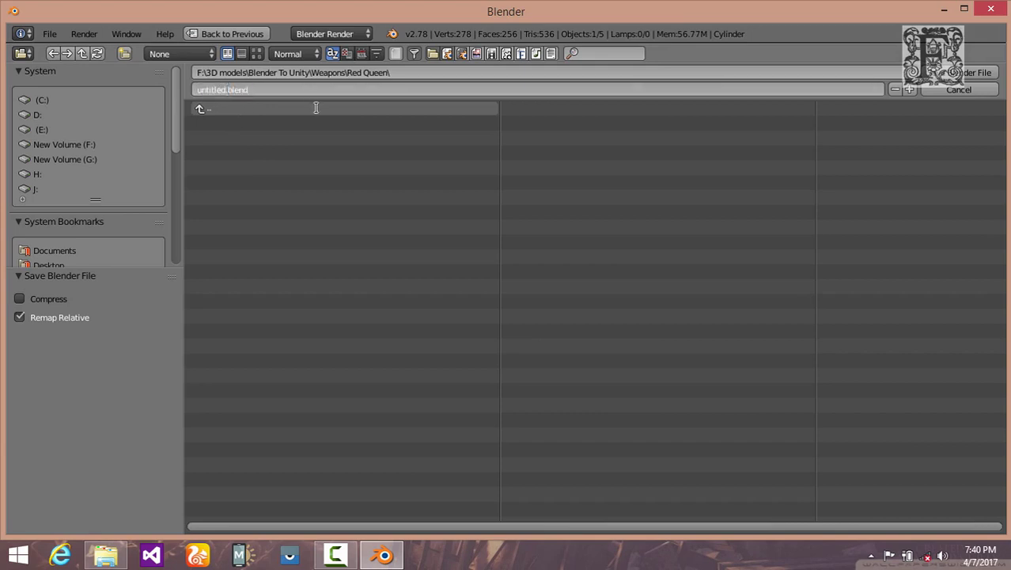
key("BackSpace")
key("BackSpace")
key("BackSpace")
key("BackSpace")
key("BackSpace")
key("BackSpace")
key("BackSpace")
key("BackSpace")
type("Red Queen")
key("Return")
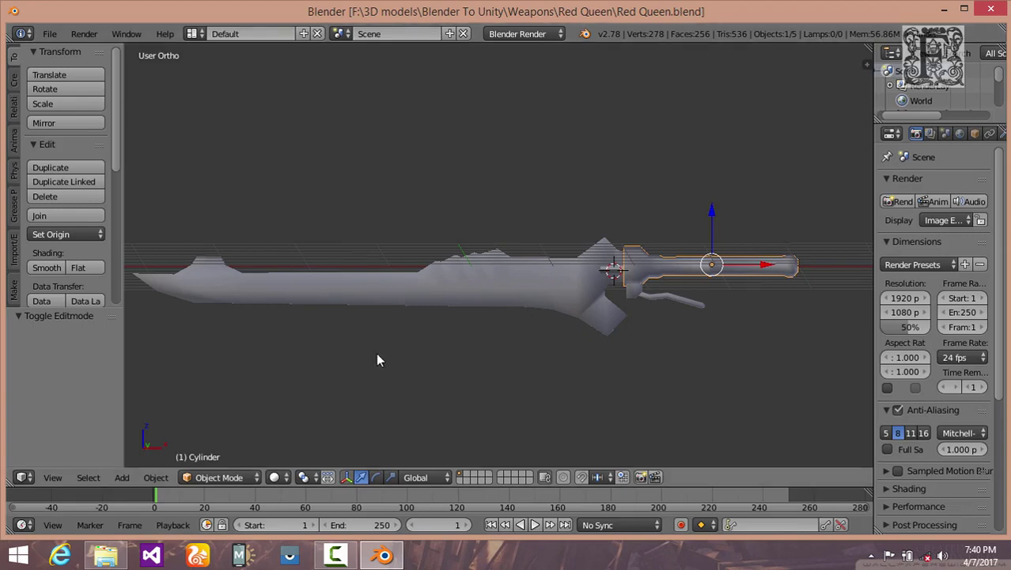
Step: Close the current Blender 2.78 session and launch Blender 2.63a, dismissing its splash screen
left_click(8, 554)
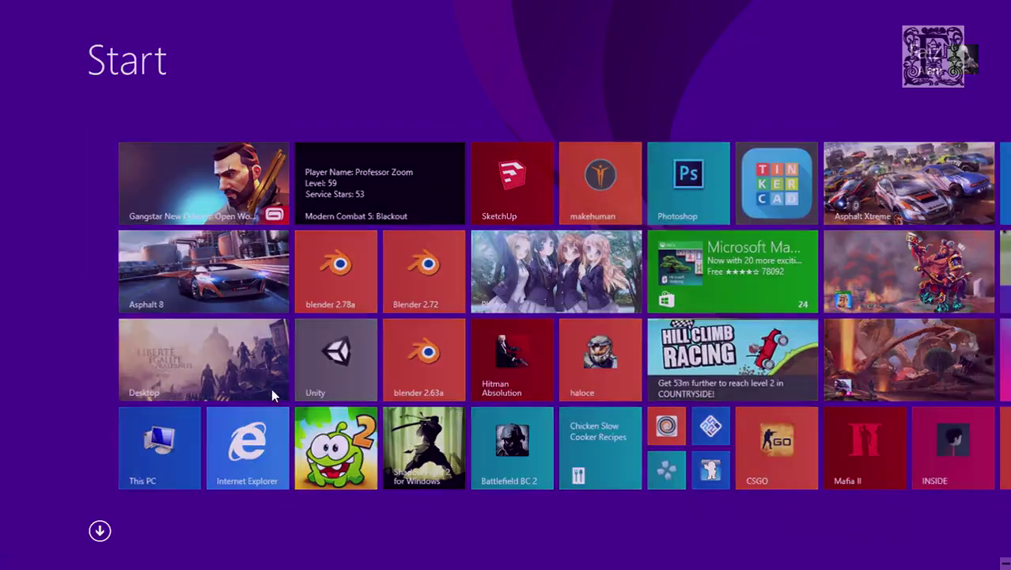
left_click(270, 384)
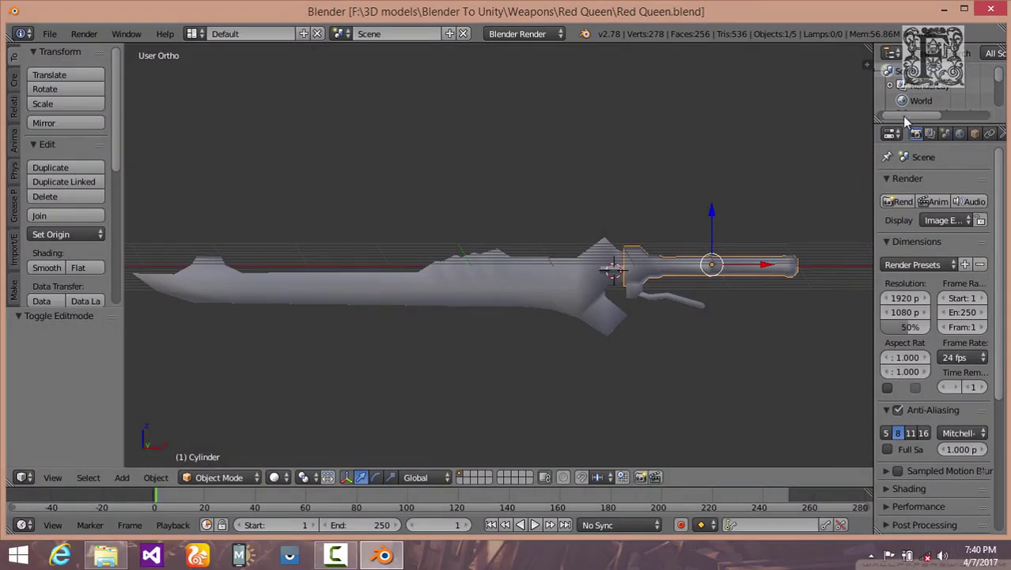
left_click(992, 8)
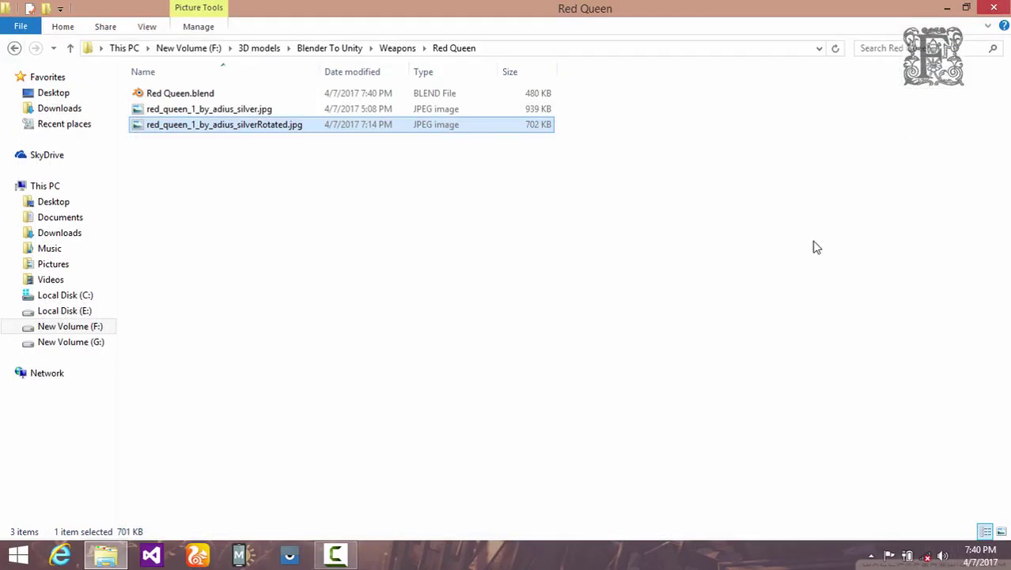
left_click(784, 273)
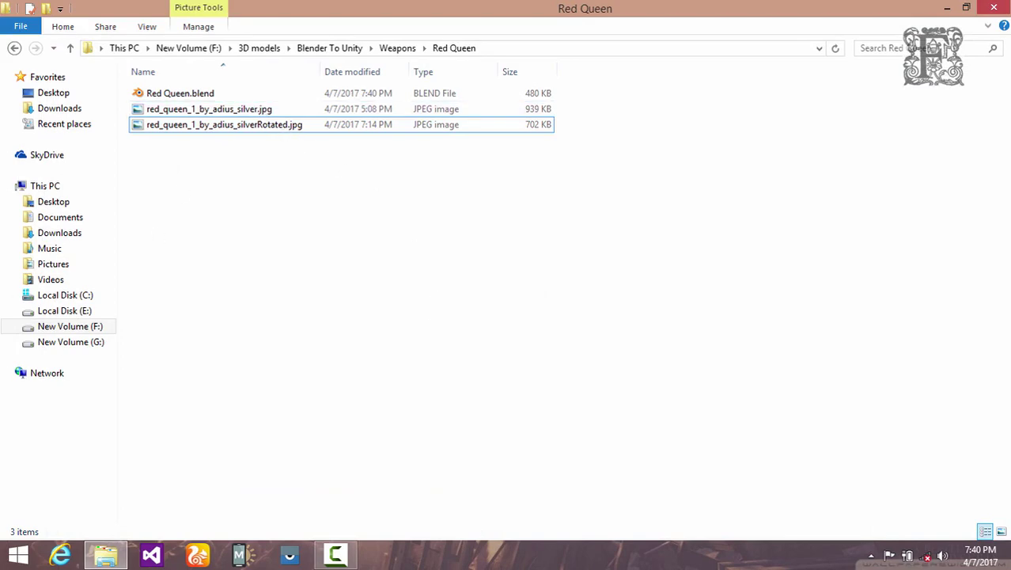
left_click(18, 554)
left_click(413, 365)
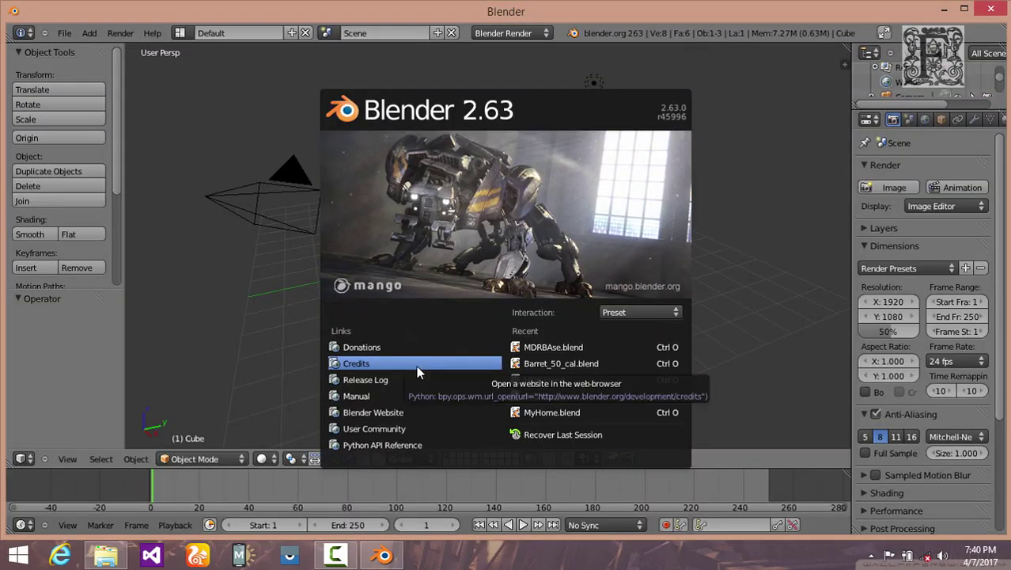
left_click(727, 295)
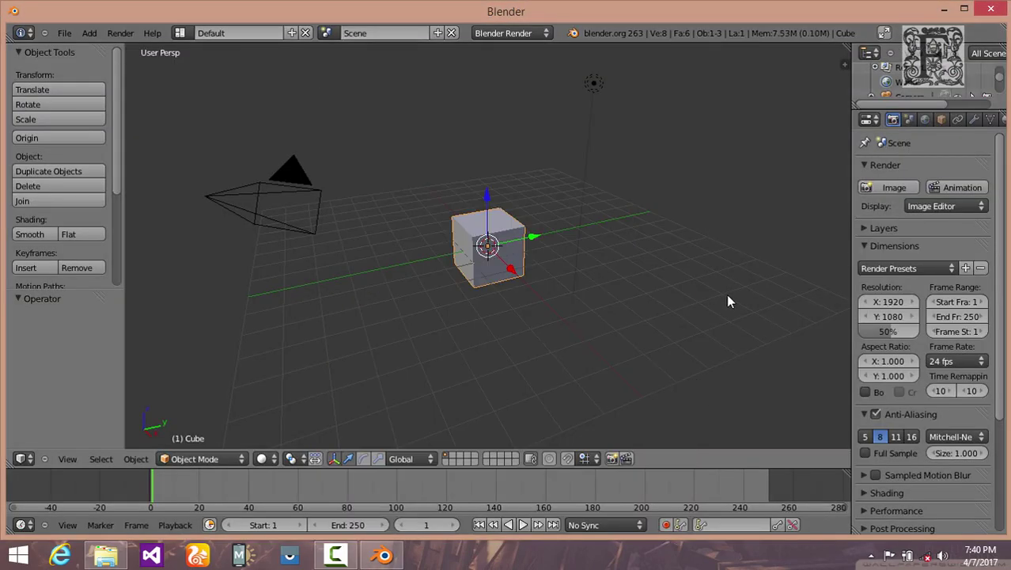
Step: Open Red Queen.blend from the Weapons\Red Queen folder
left_click(64, 34)
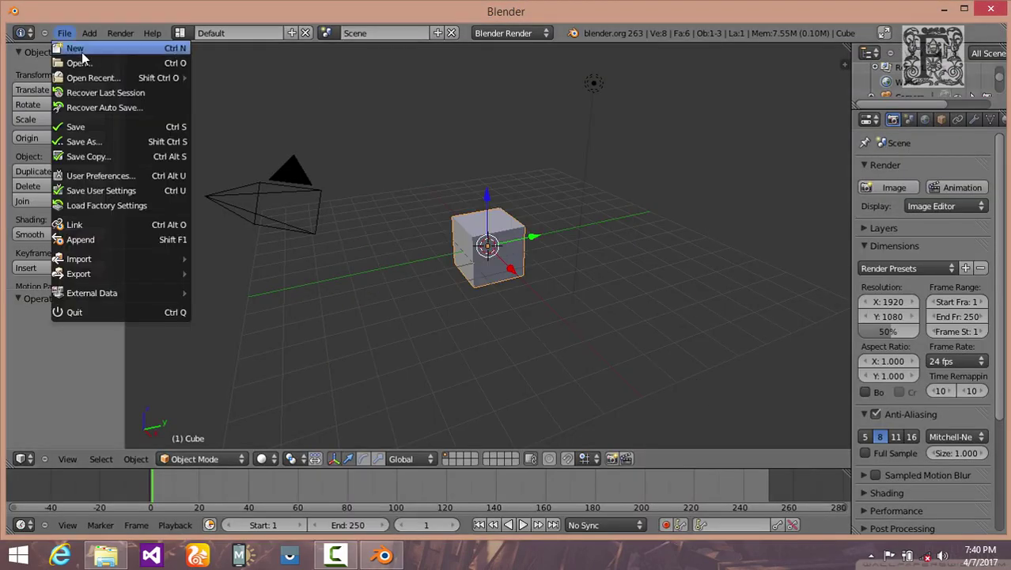
left_click(98, 65)
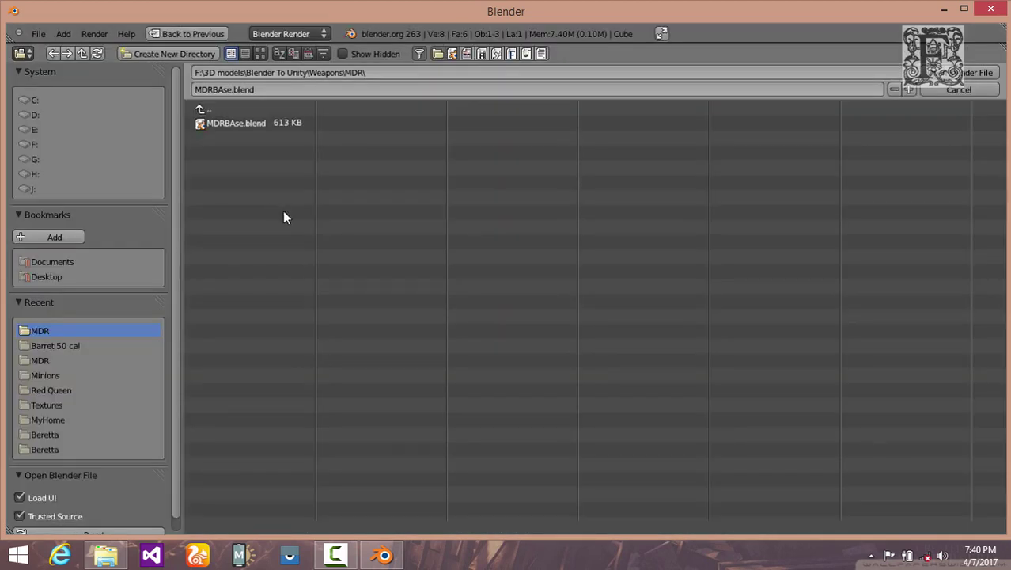
left_click(206, 104)
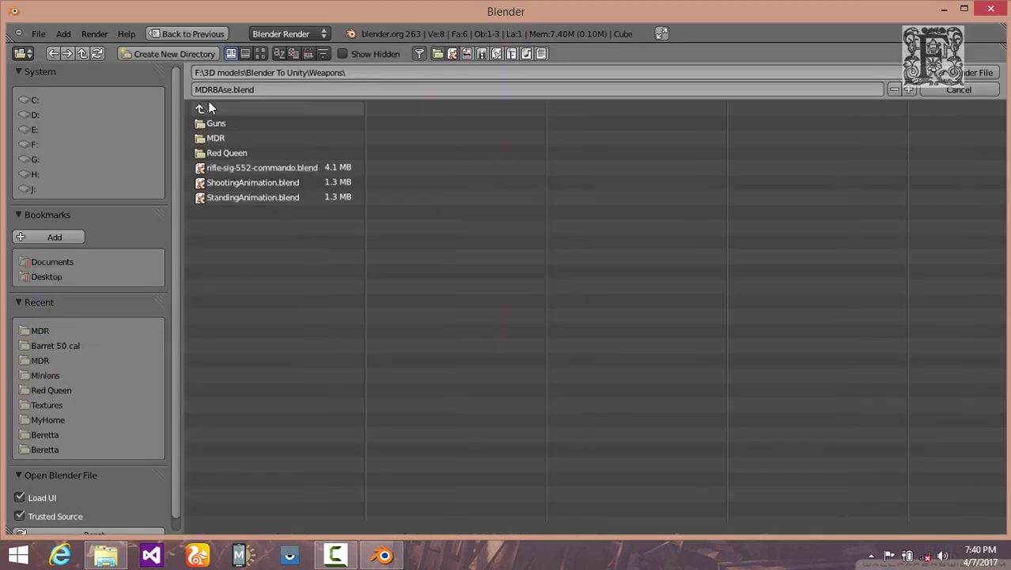
left_click(258, 153)
left_click(264, 124)
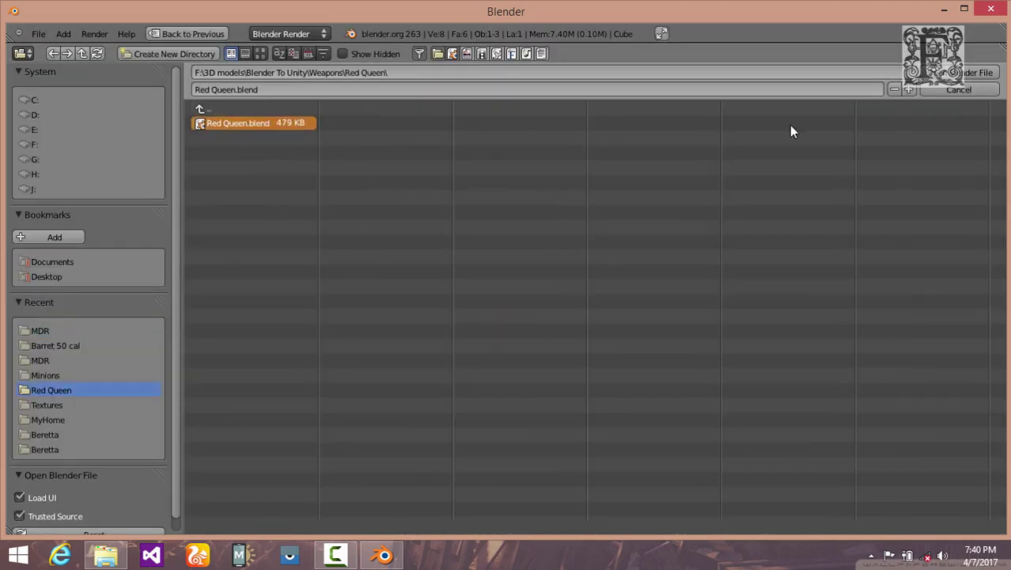
left_click(987, 76)
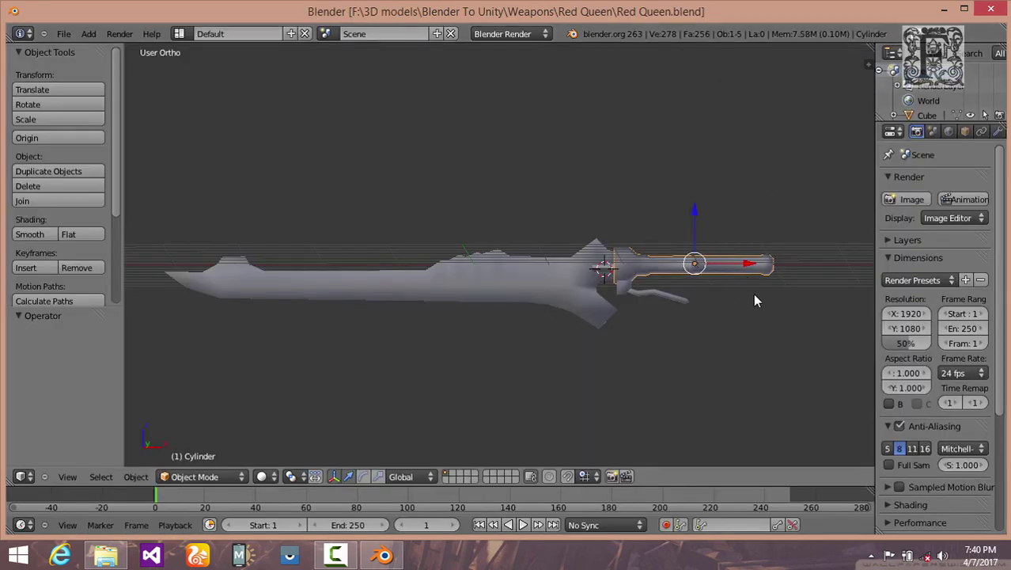
Step: Select the blade, split the 3D view into two areas side by side, and make the second a widened UV/Image Editor
right_click(464, 280)
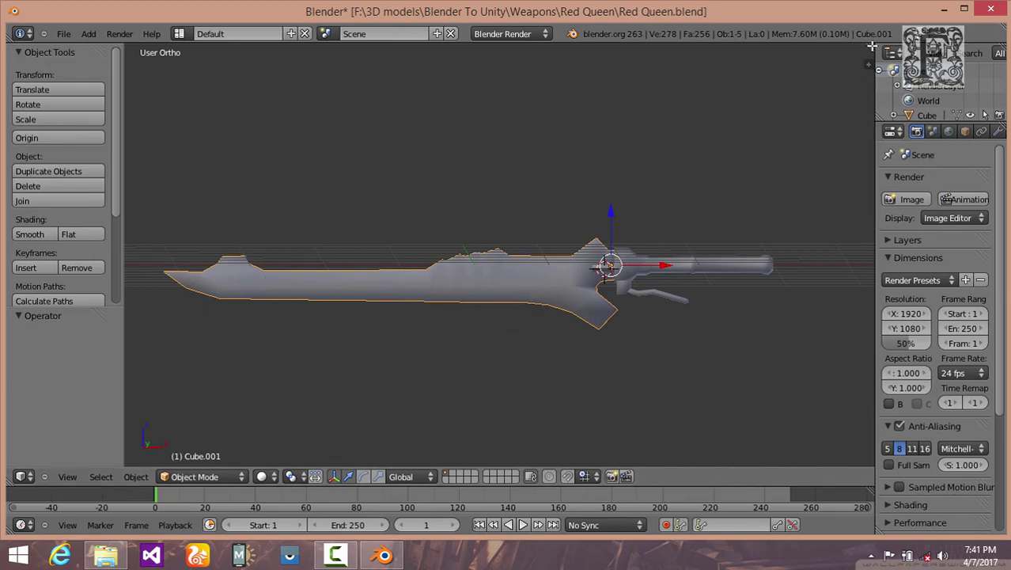
left_click_drag(869, 49, 514, 79)
left_click(529, 476)
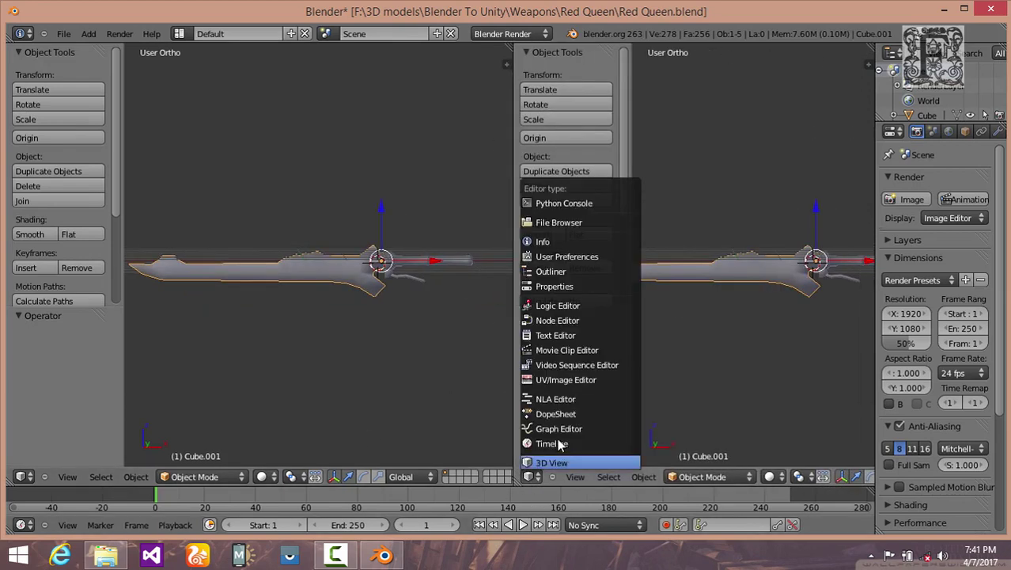
left_click(563, 381)
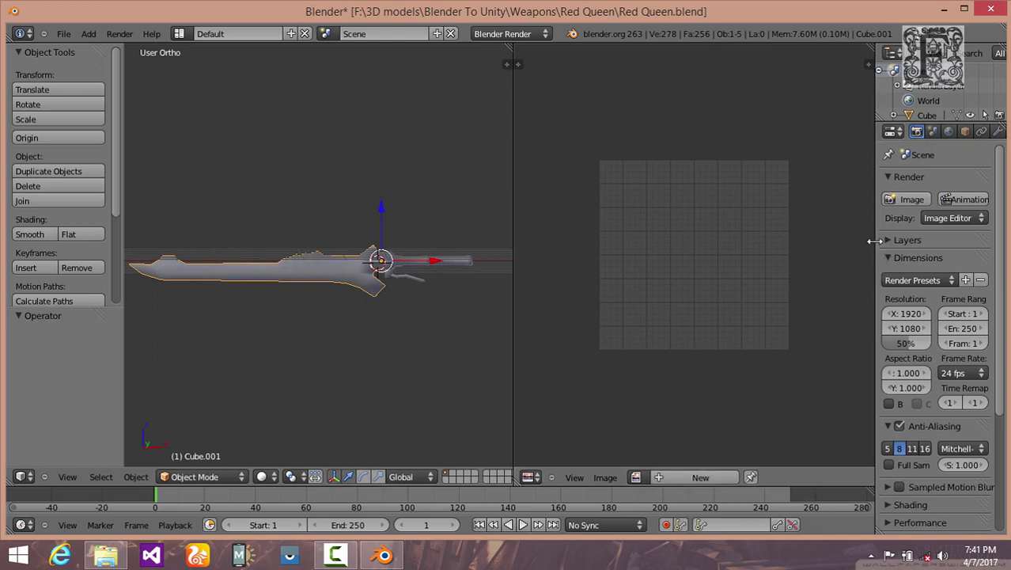
left_click_drag(875, 241, 912, 240)
Step: Unwrap the entire blade mesh in Edit Mode with Smart UV Project, using angle limit 66 and island margin 0
left_click(188, 476)
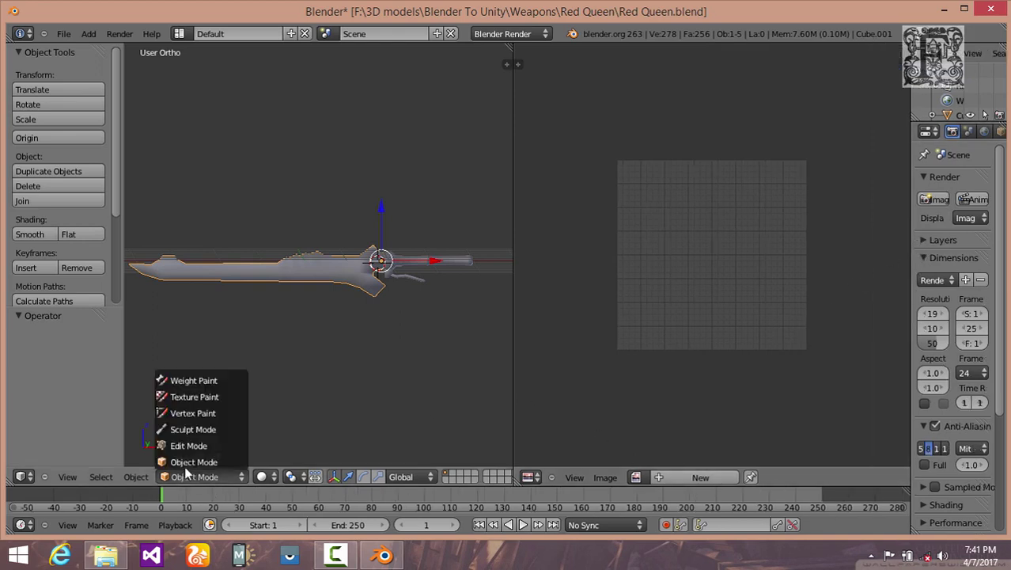
left_click(194, 445)
scroll(290, 384, "up", 3)
key("a")
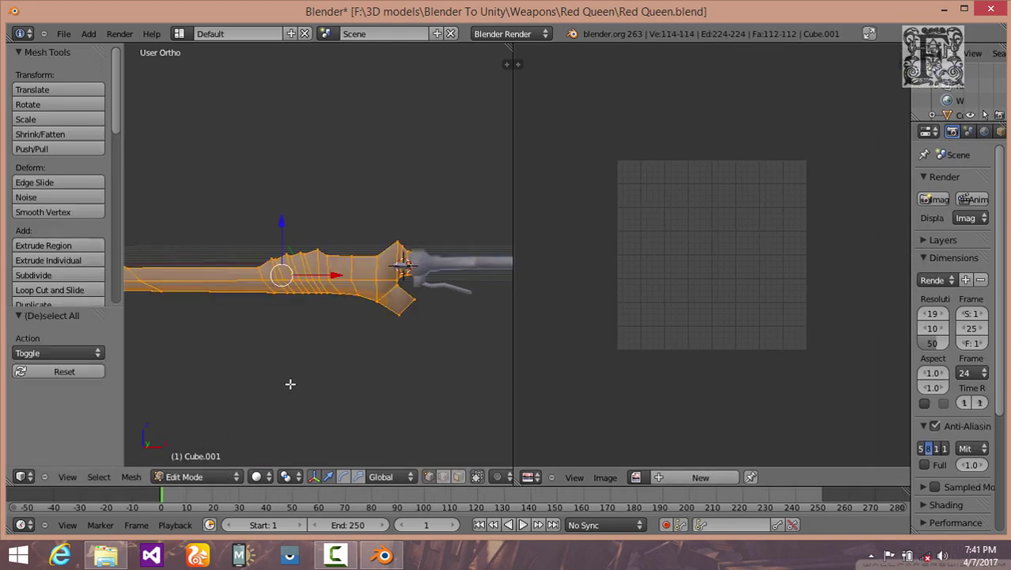
key("u")
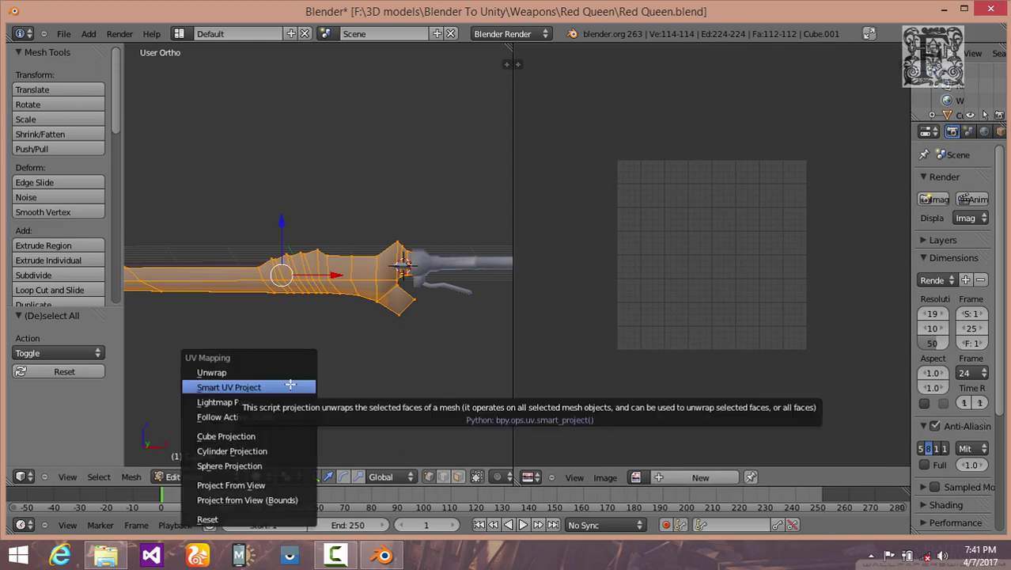
left_click(290, 384)
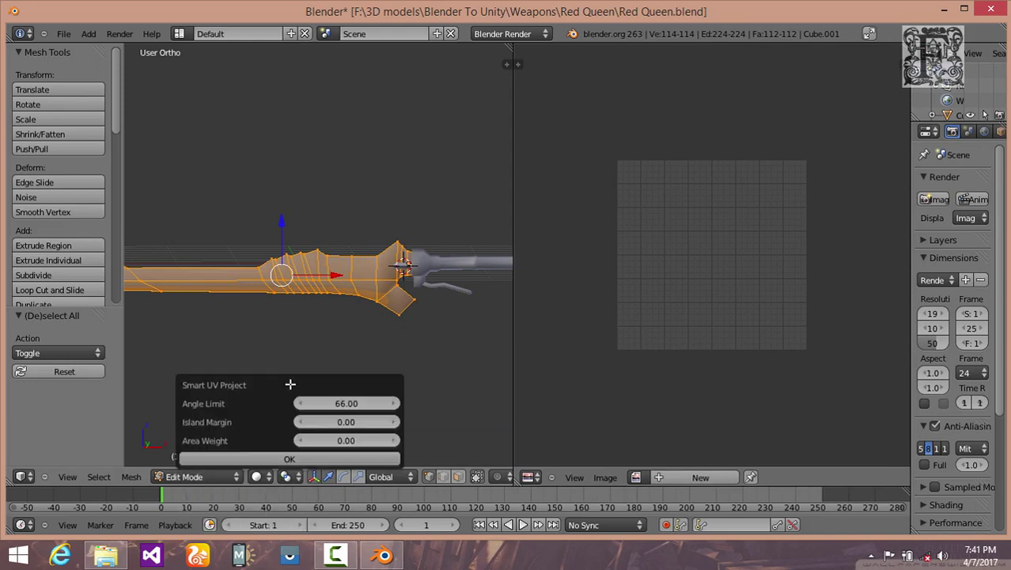
left_click(291, 458)
Step: Scale all the blade's UVs down by about 0.599 and again by about 0.632, positioning them over the UV grid
scroll(701, 296, "down", 3)
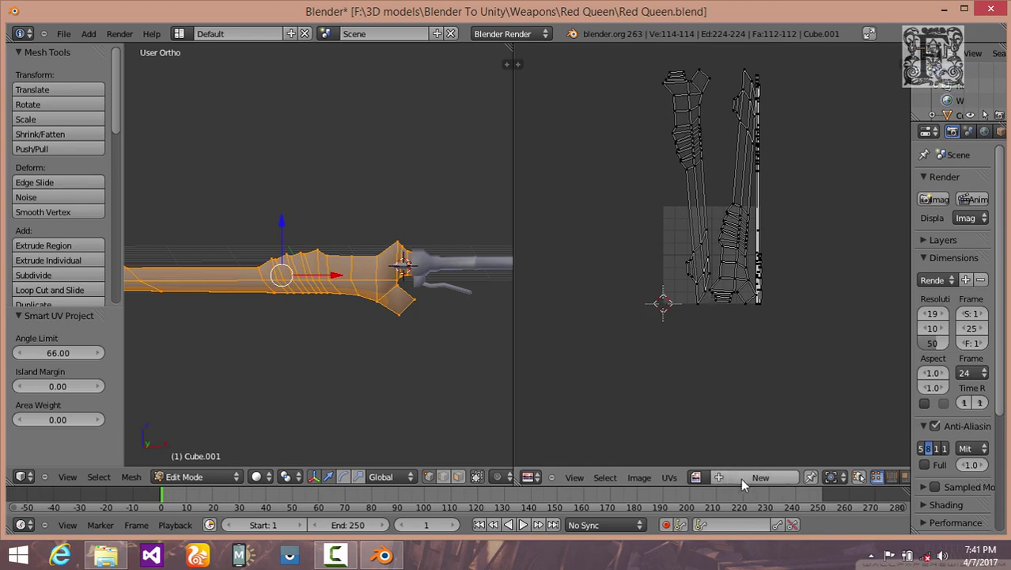
middle_click_drag(739, 204, 719, 286)
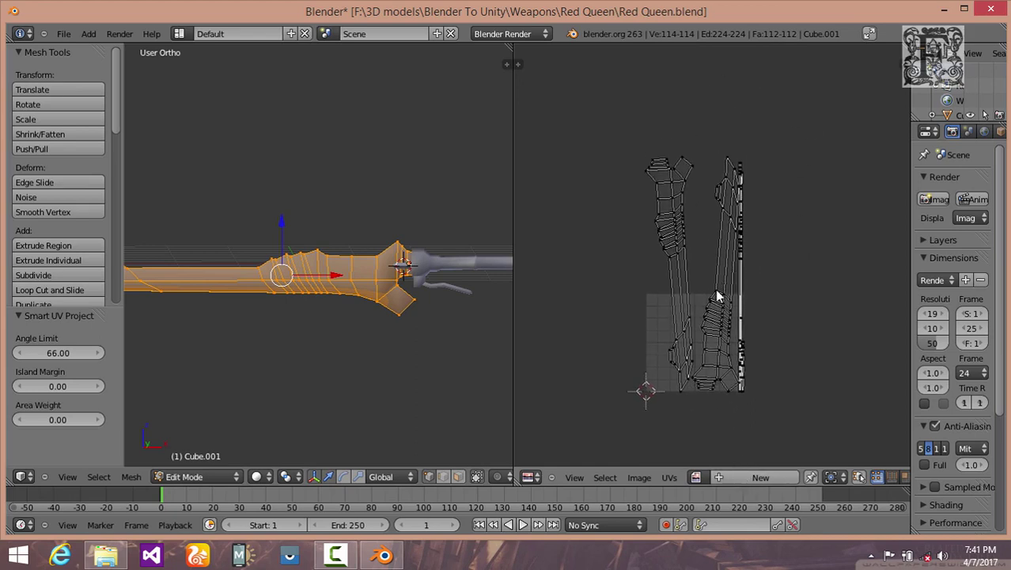
key("a")
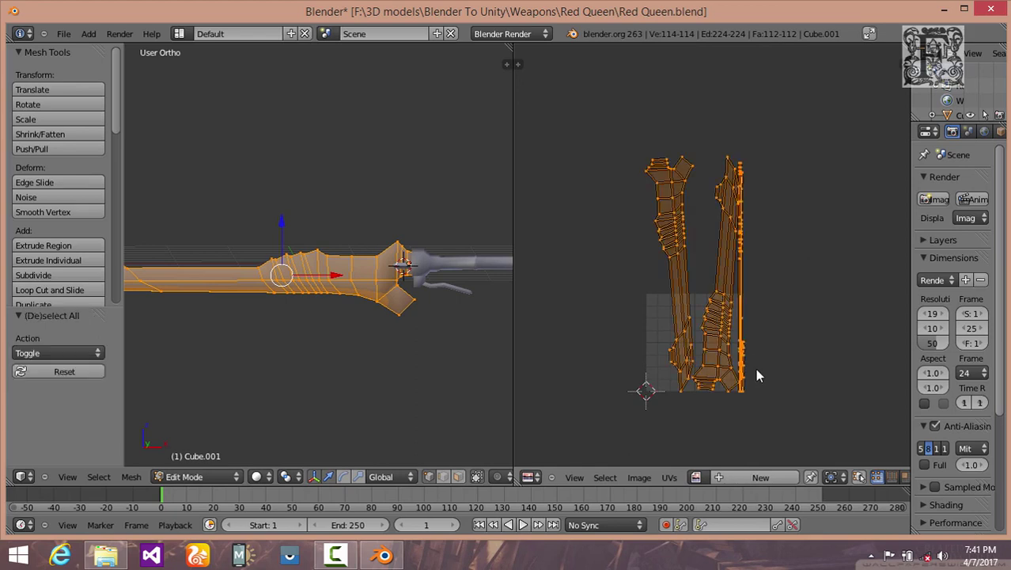
key("s")
left_click(787, 362)
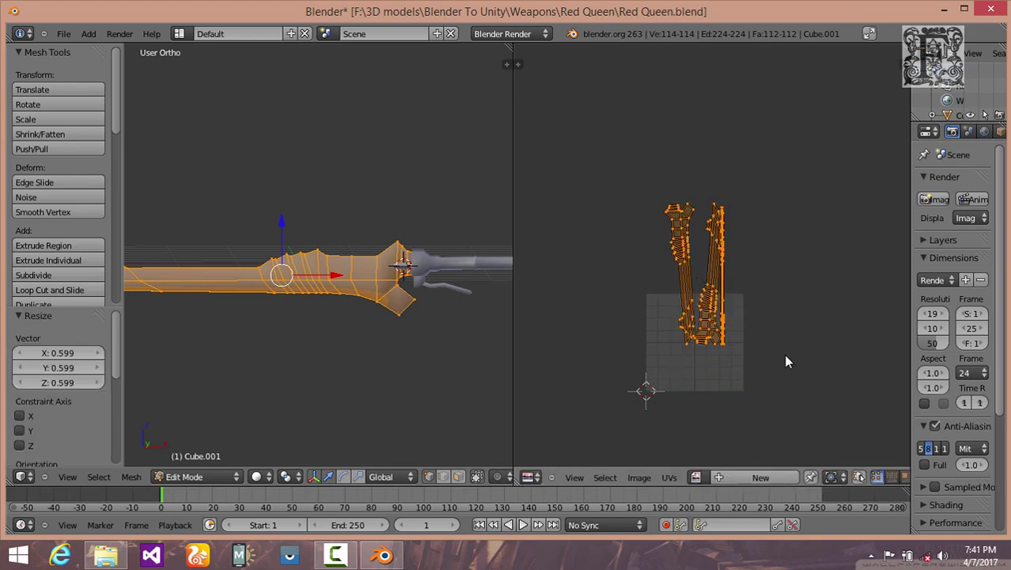
scroll(782, 287, "up", 2)
key("g")
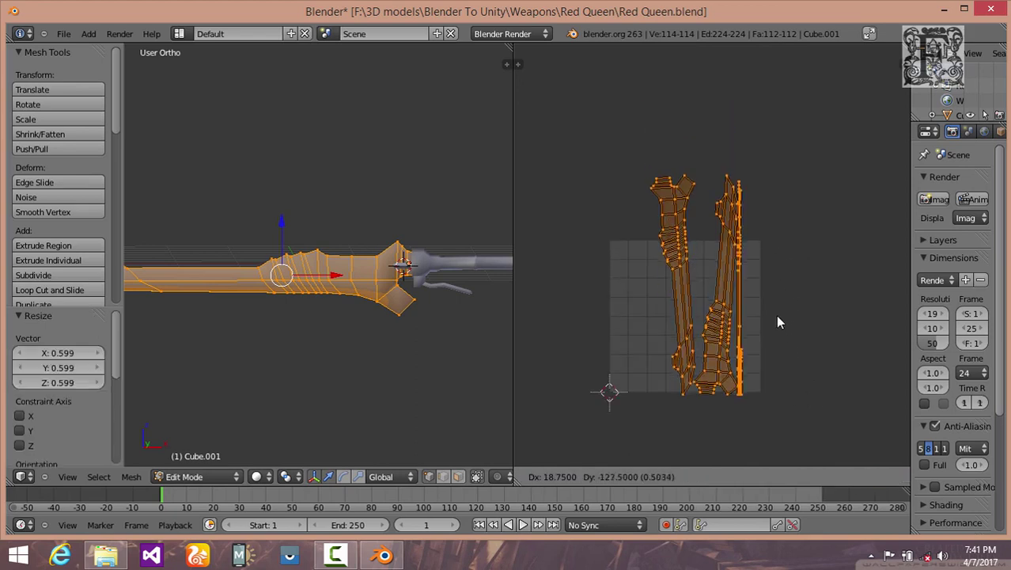
left_click(772, 316)
scroll(753, 391, "up", 4)
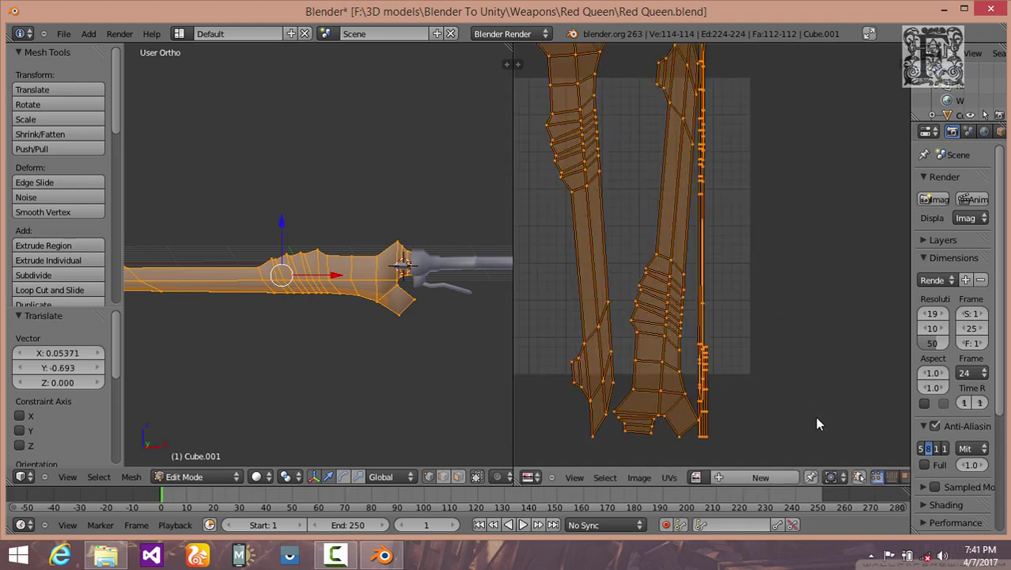
key("s")
middle_click_drag(729, 335, 770, 331)
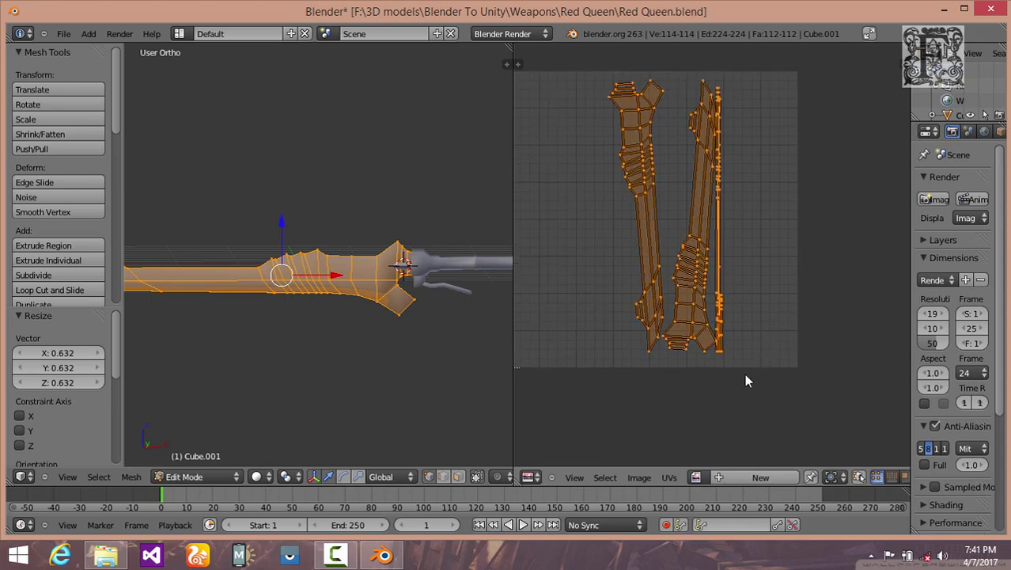
Step: Stretch the blade's UV layout about 2.24 times along X and move it about -0.115 in X and -0.0225 in Y
key("s")
key("x")
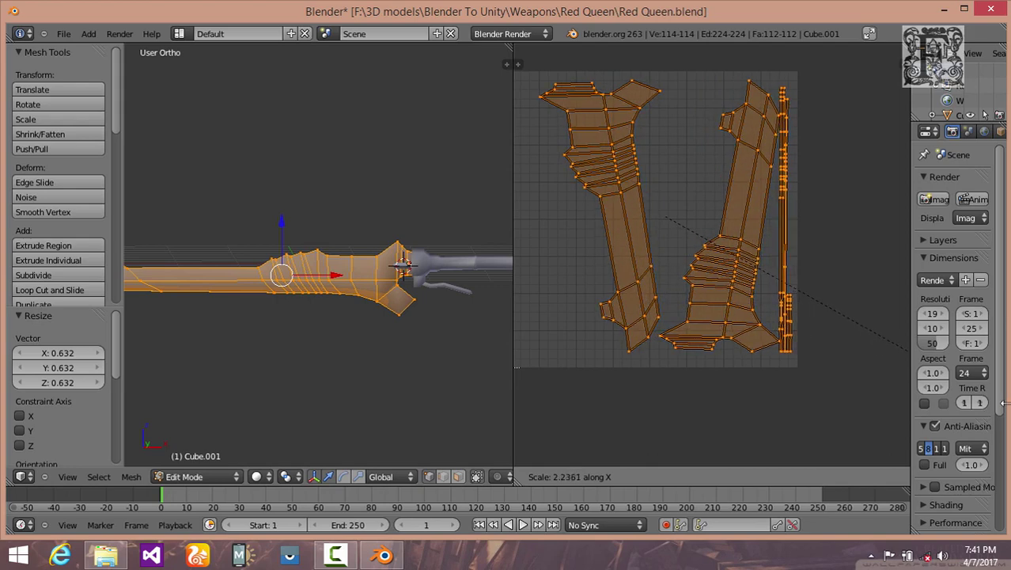
left_click(752, 334)
key("g")
left_click(577, 383)
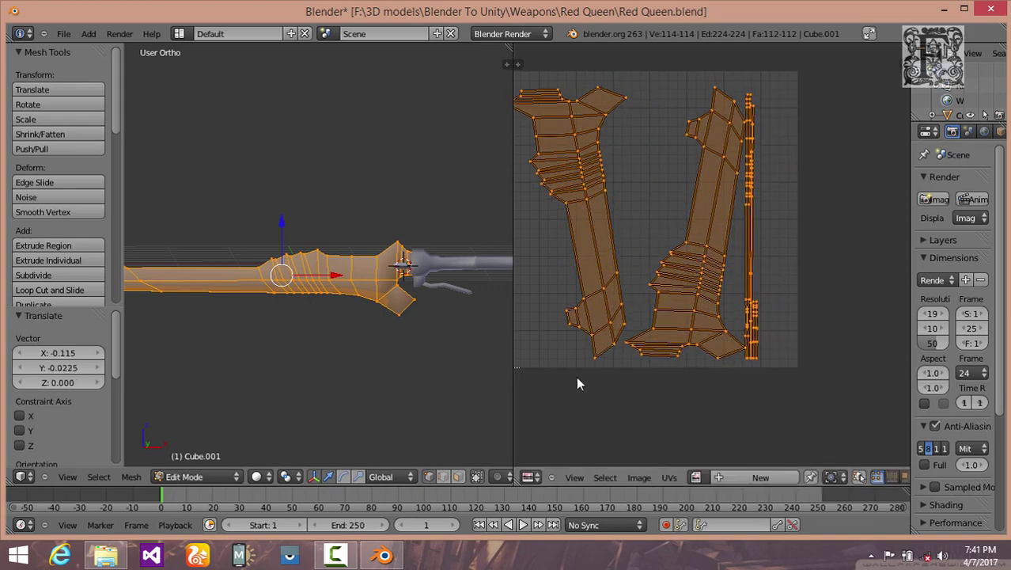
scroll(584, 372, "down", 2)
scroll(608, 349, "up", 2)
middle_click_drag(626, 326, 653, 332)
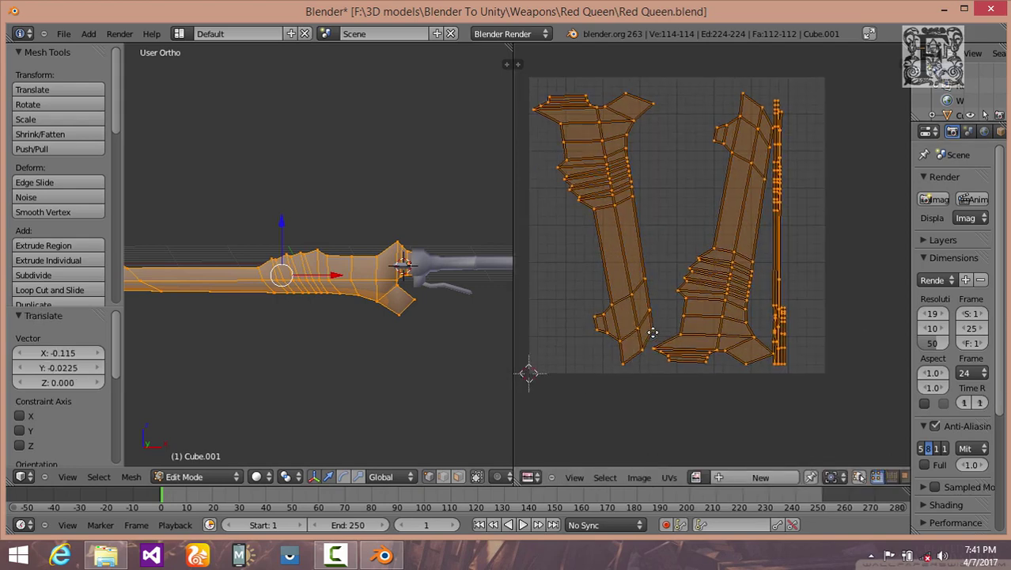
Step: Create a new 1024 x 1024 black image named Blade behind the blade's UV layout
left_click(748, 477)
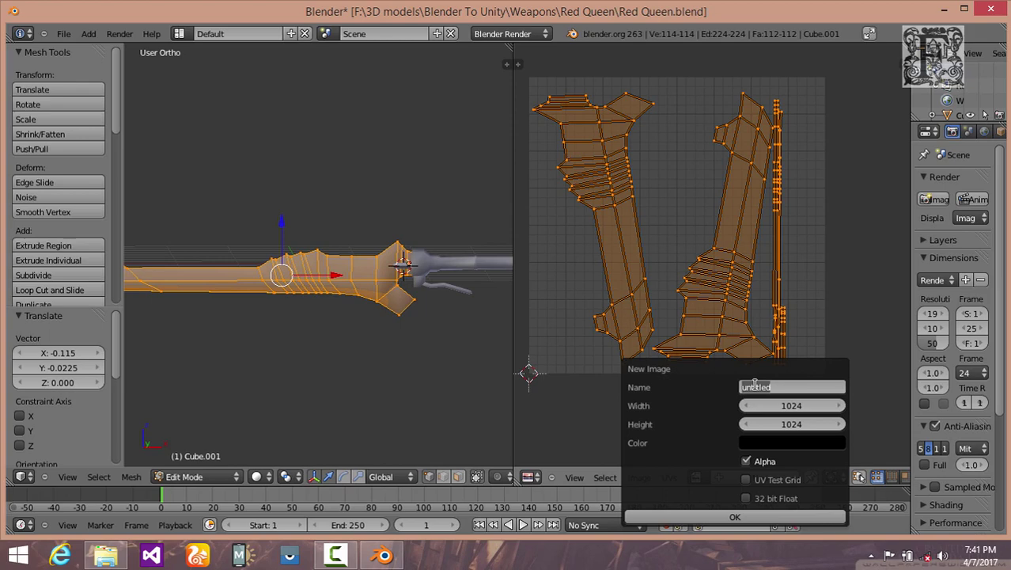
type("R")
type("lade")
key("Return")
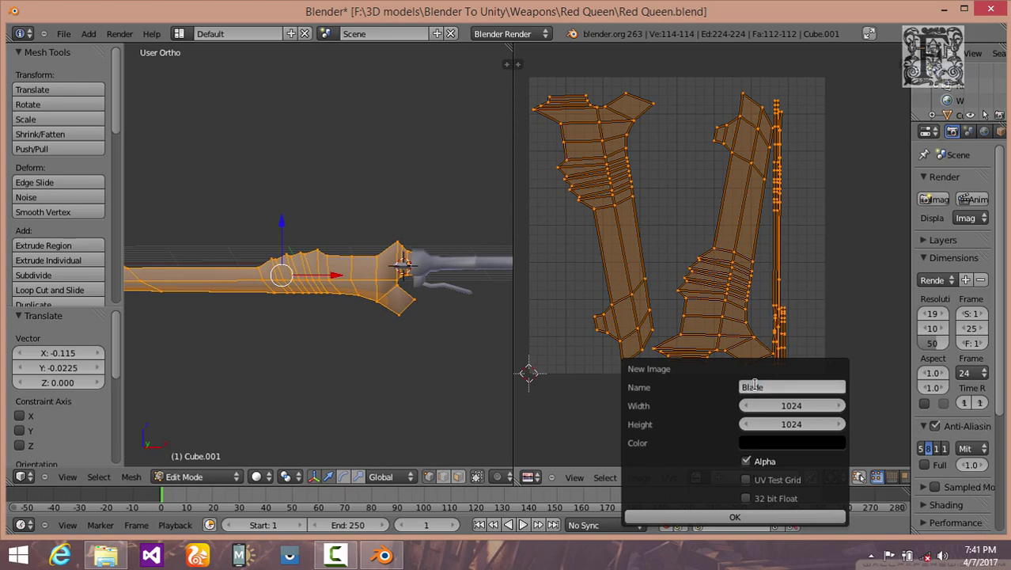
left_click(735, 516)
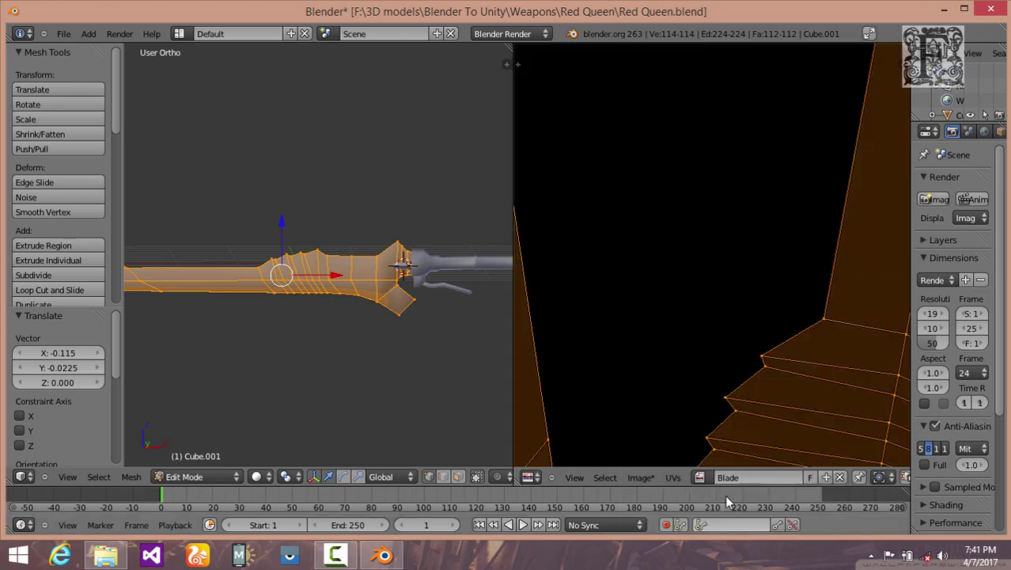
scroll(727, 299, "down", 2)
scroll(728, 304, "down", 1)
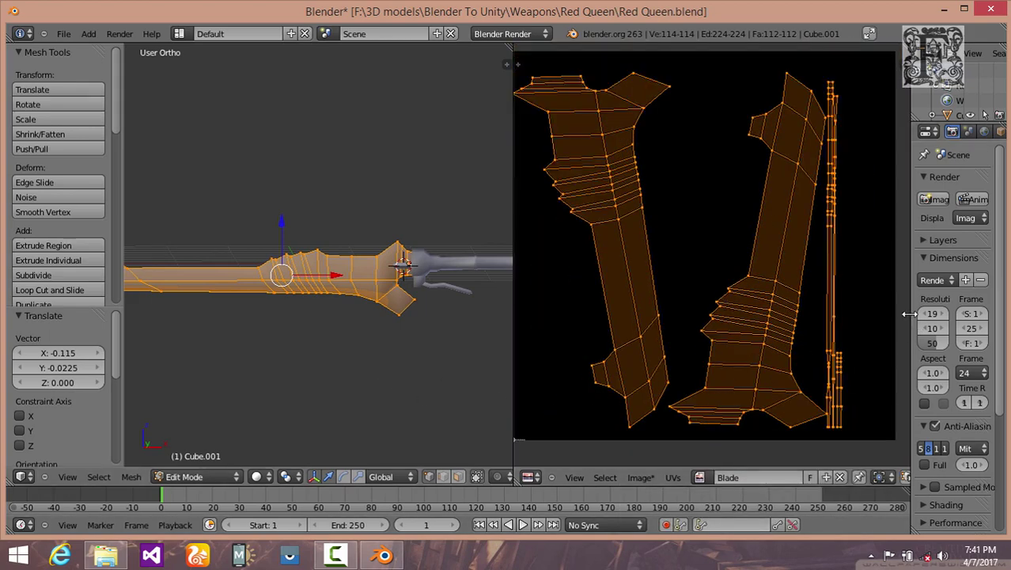
Step: Add a second UV map to the blade mesh and name it Paint
left_click_drag(911, 313, 825, 314)
left_click(964, 133)
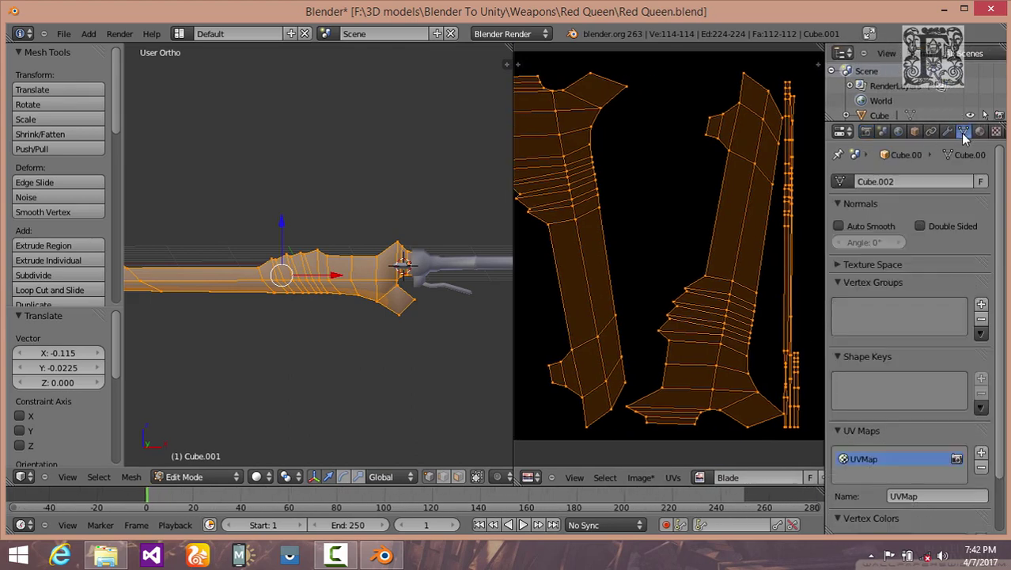
left_click(981, 453)
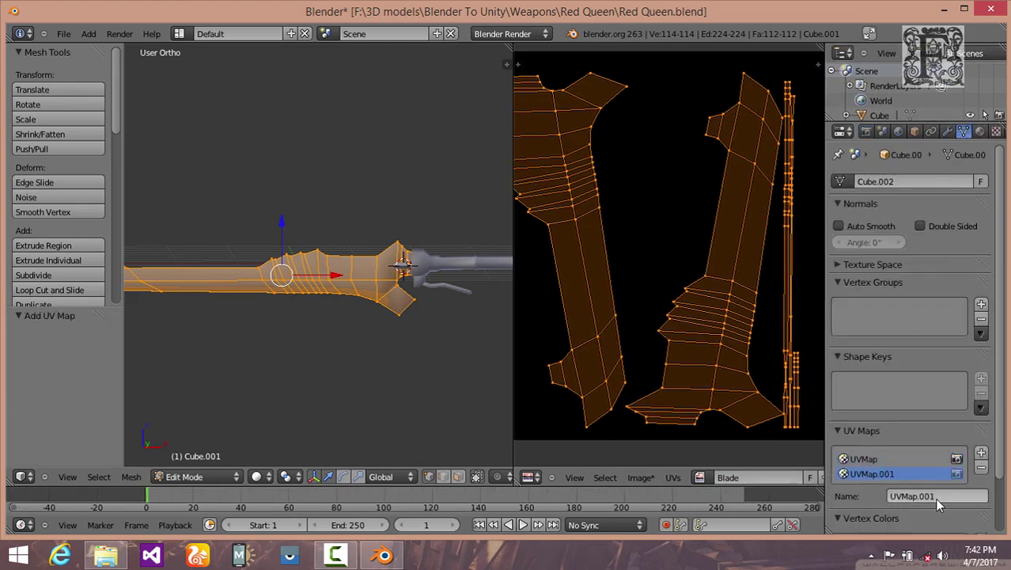
left_click(934, 497)
type("Pa")
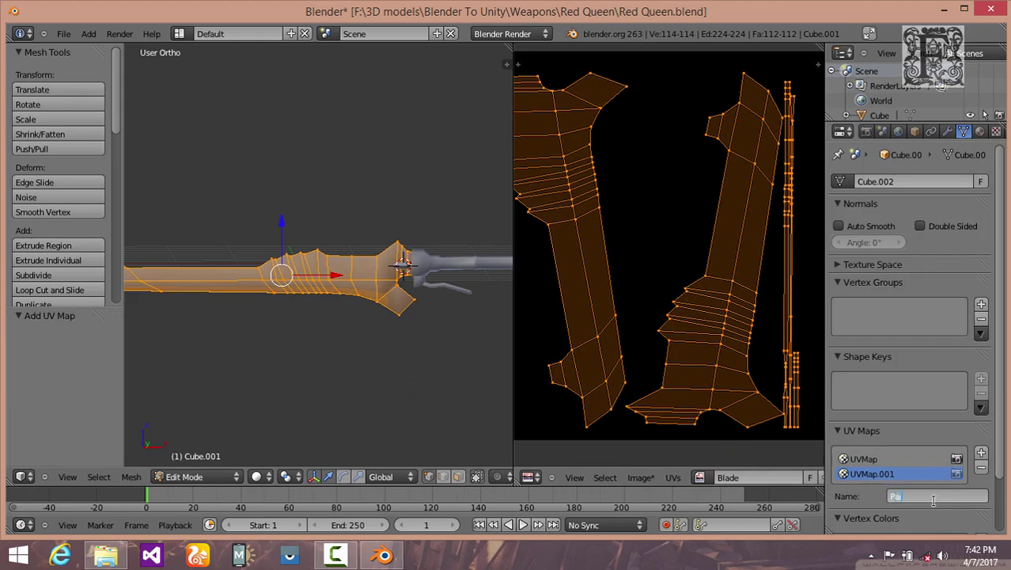
type("in")
key("Return")
left_click(927, 496)
left_click(925, 496)
type("t")
key("Return")
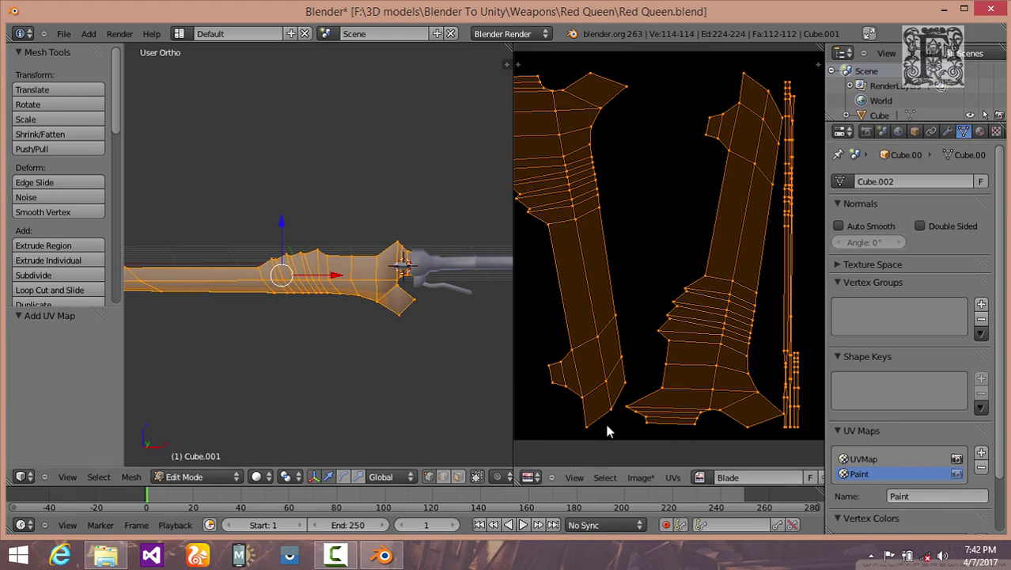
Step: Switch the 3D view to the front and unwrap the blade with Project From View into the Paint map
left_click(67, 477)
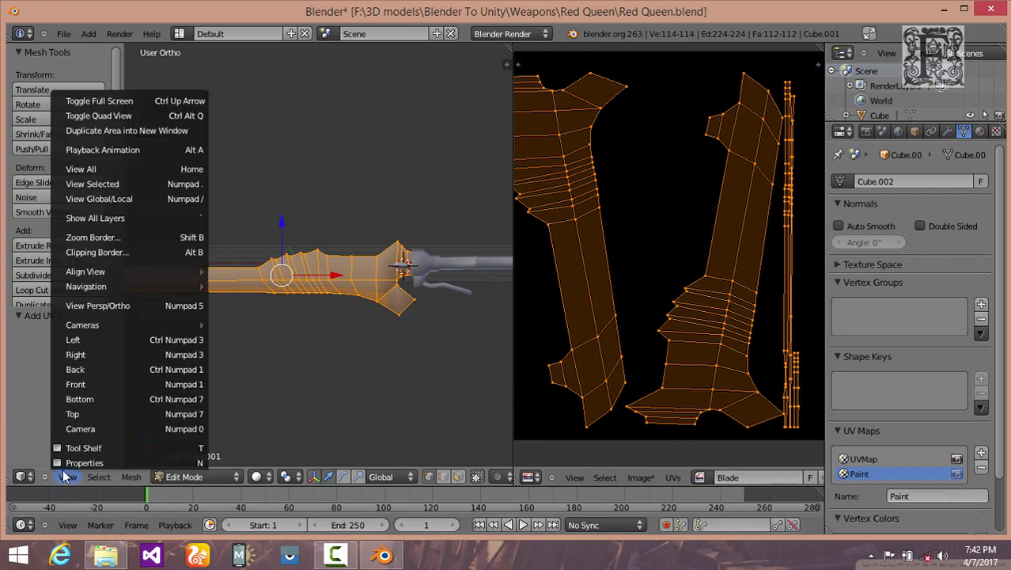
left_click(94, 383)
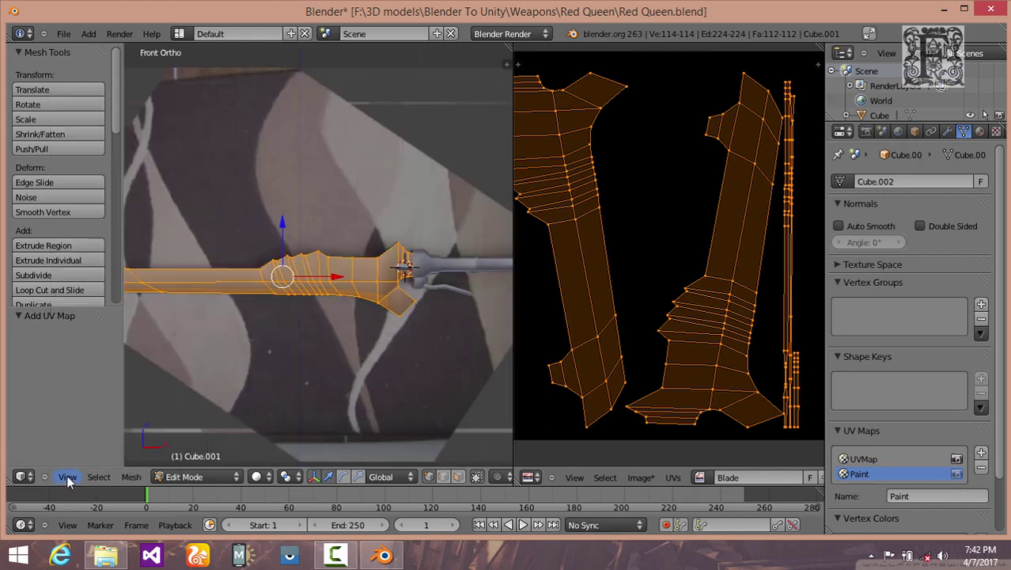
left_click(67, 476)
left_click_drag(513, 283, 620, 286)
key("u")
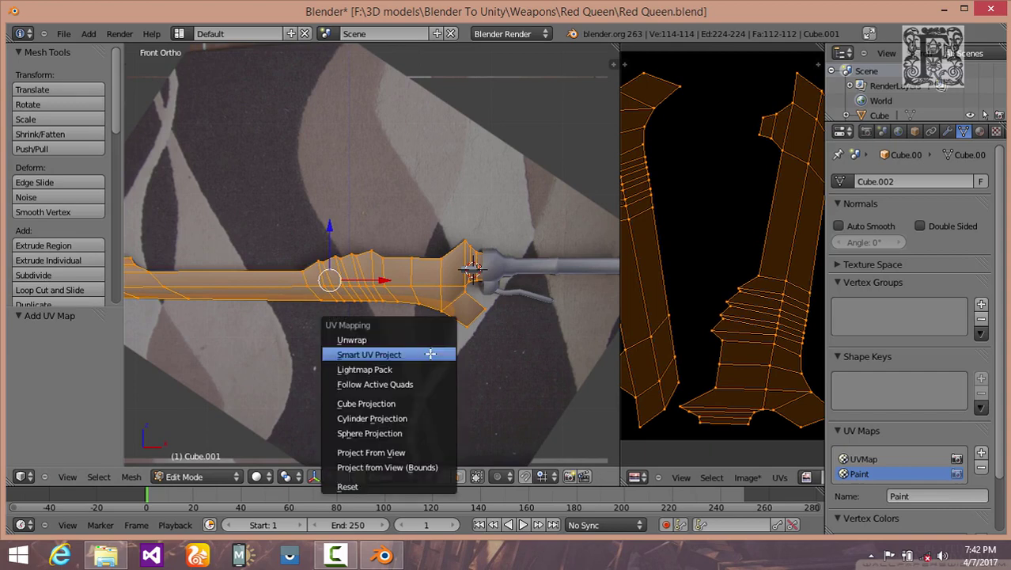
left_click(393, 453)
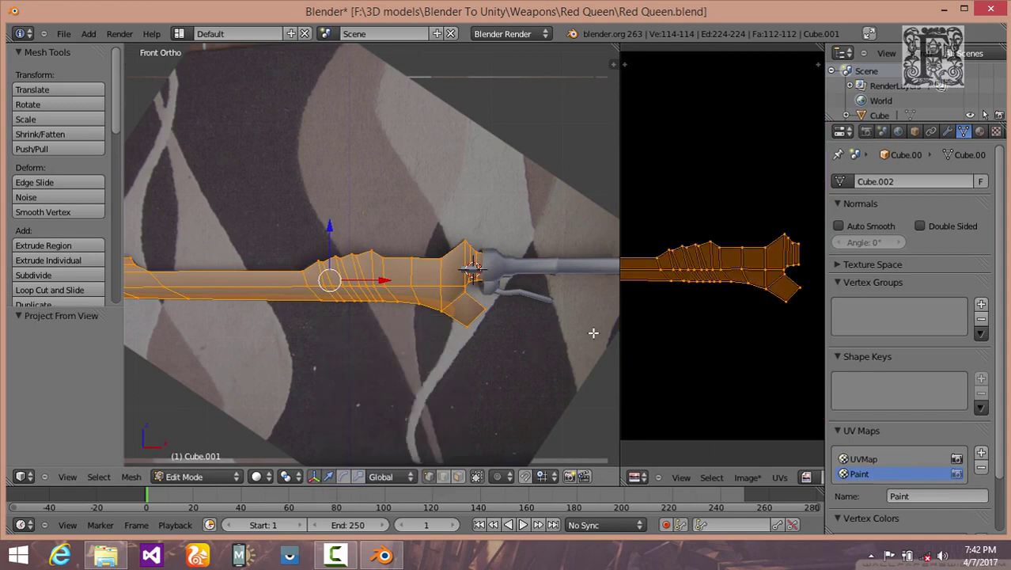
Step: Show the red_queen_1_by_adius_silverRotated.jpg photo behind the blade's projected UV layout in the UV editor
left_click_drag(619, 320, 429, 316)
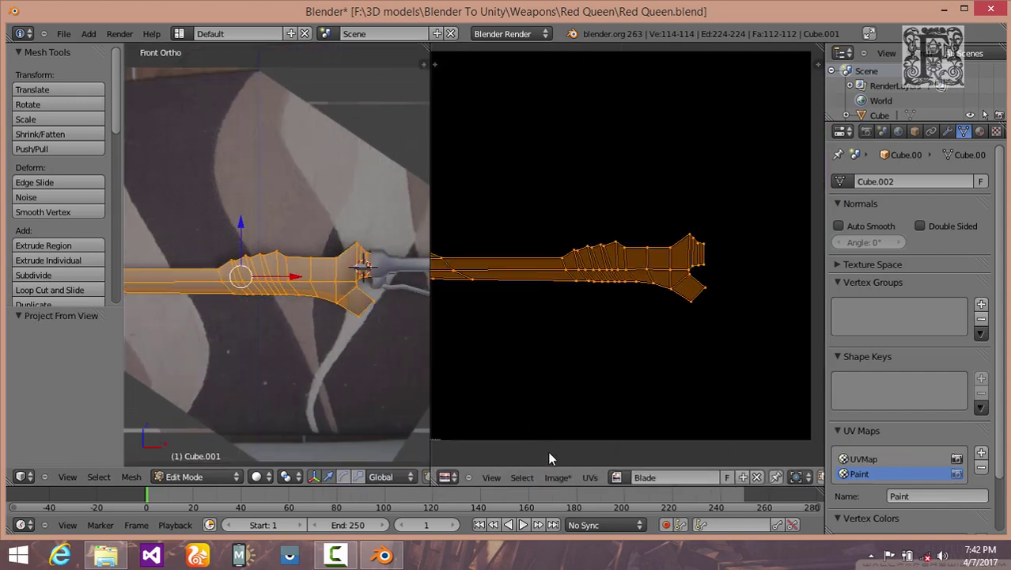
left_click(614, 477)
left_click(651, 342)
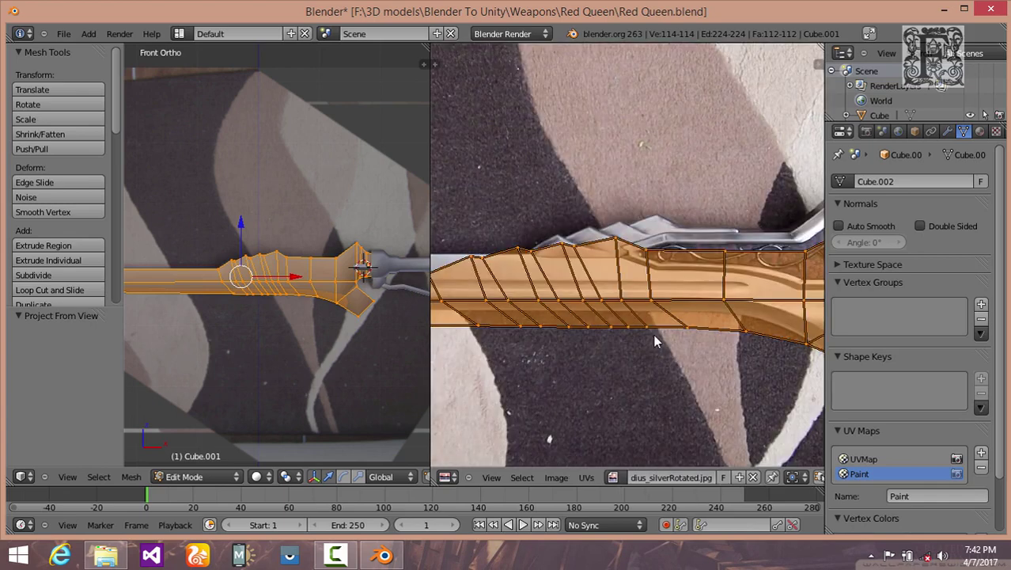
scroll(653, 333, "down", 4)
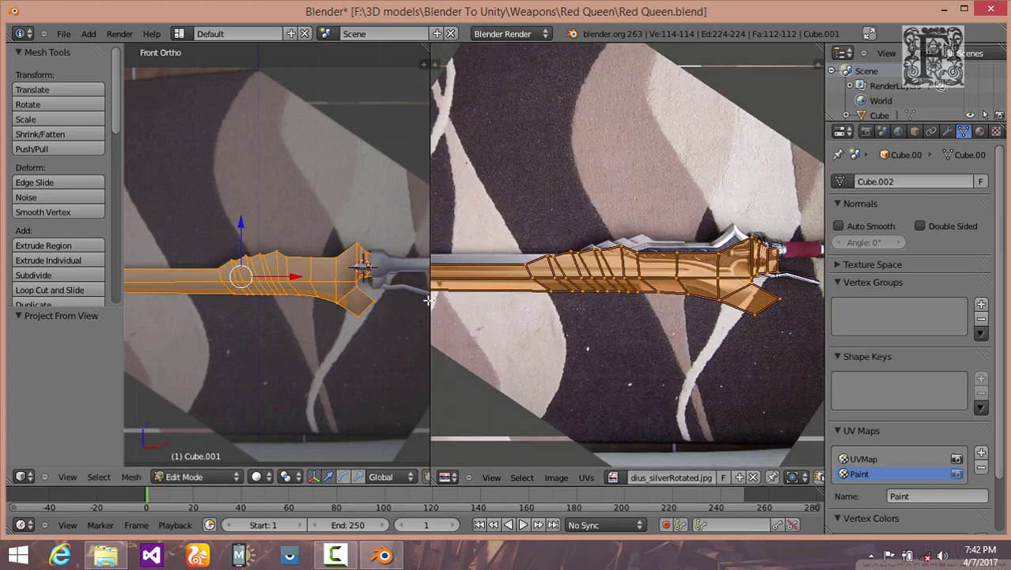
left_click_drag(429, 299, 242, 288)
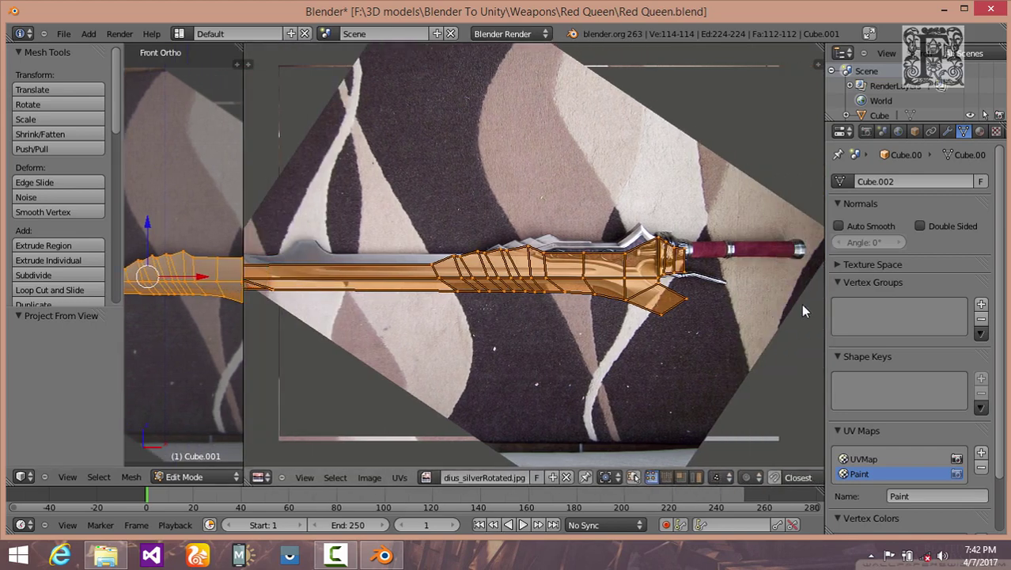
middle_click_drag(535, 321, 571, 322)
scroll(571, 326, "down", 1)
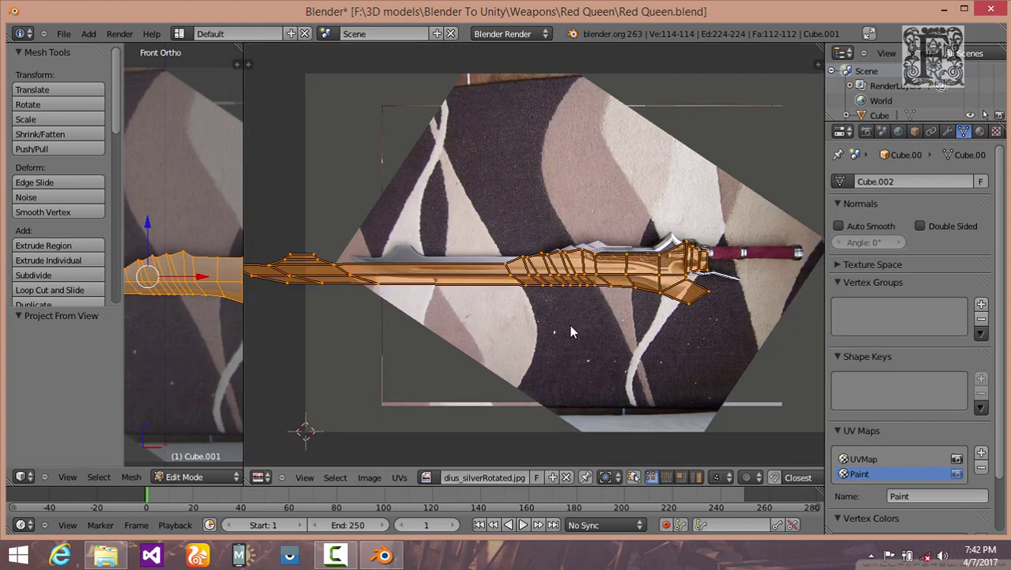
Step: Scale the blade's UVs by 0.721 along X and move them 0.141 in X and 0.01863 in Y onto the photographed blade
key("s")
key("y")
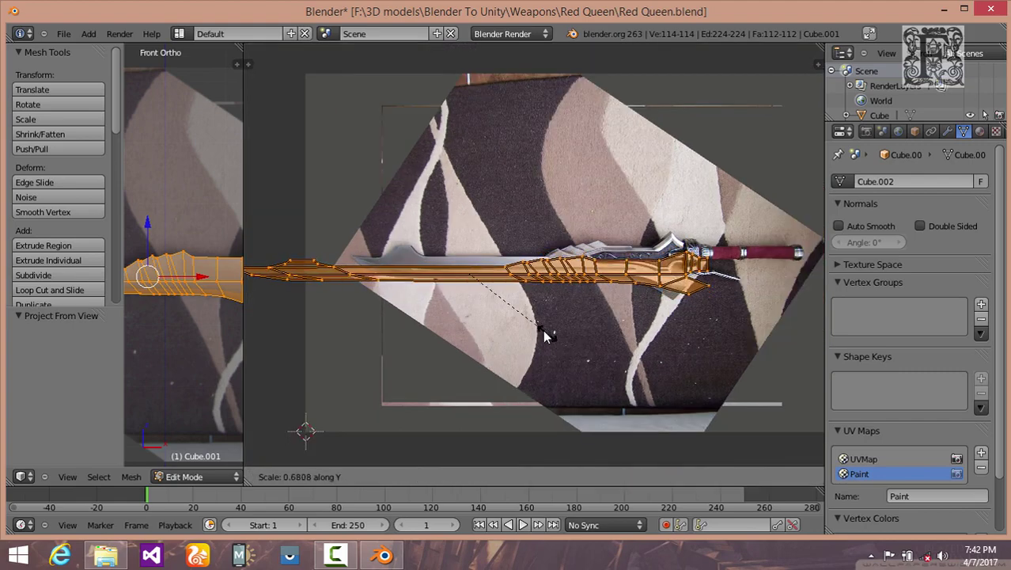
key("x")
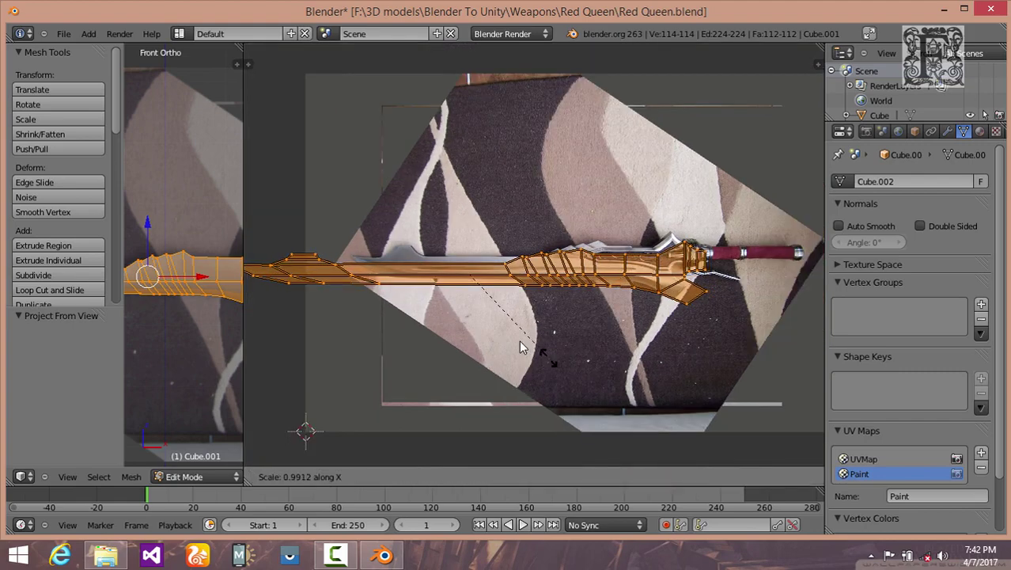
left_click(519, 342)
key("g")
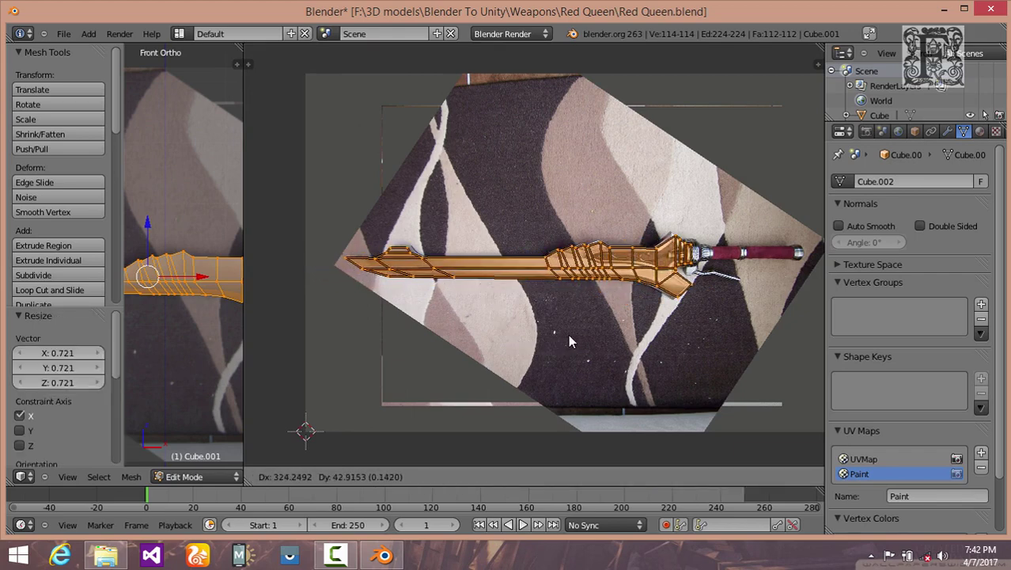
left_click(568, 341)
Step: Scale the blade's UVs by another 0.964 along X to match the length of the sword in the photo
key("s")
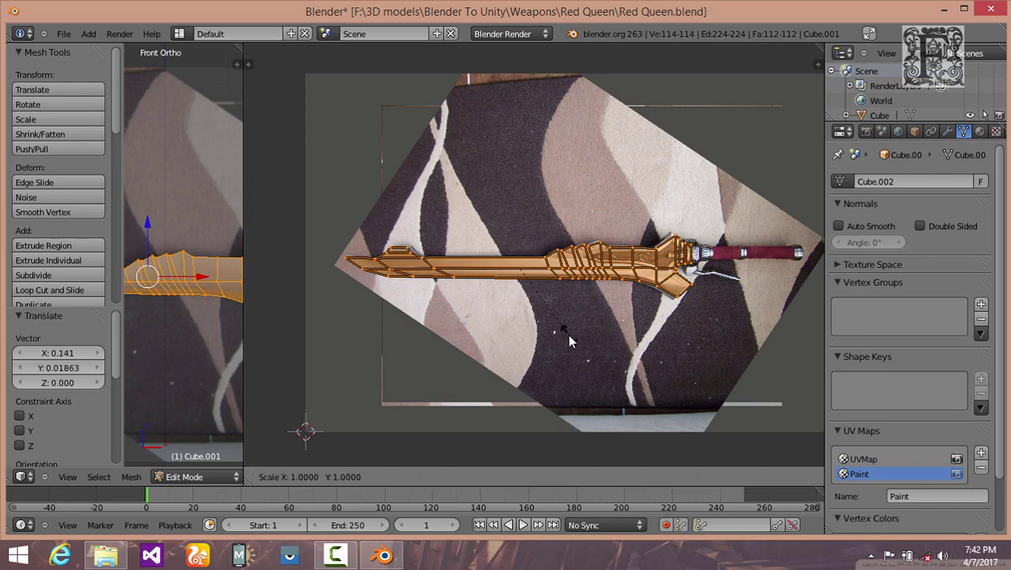
key("x")
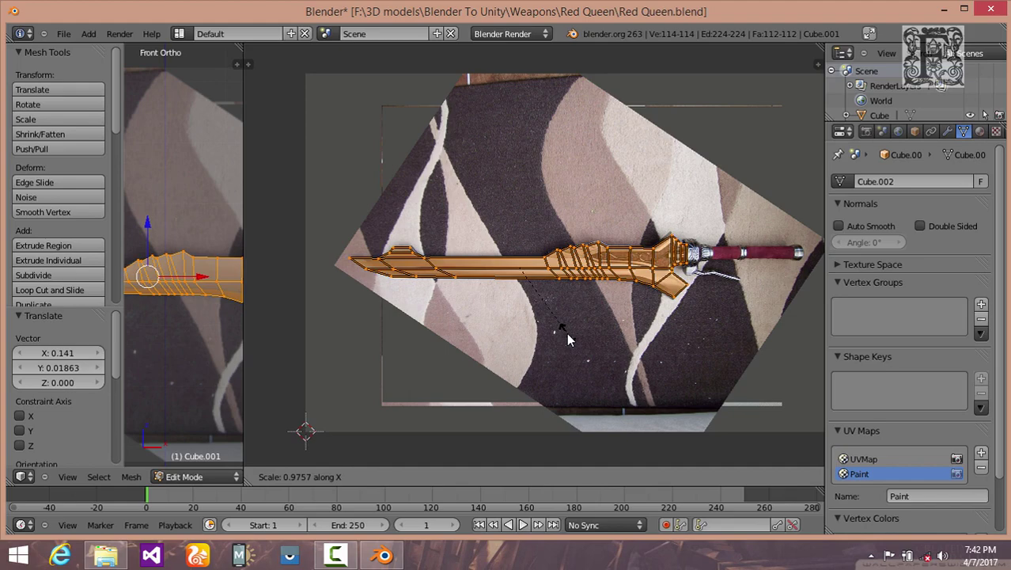
left_click(566, 339)
Step: Nudge the blade's UVs 0.002119 in Y and 0.002119 in X to align them with the photo
scroll(567, 338, "up", 2)
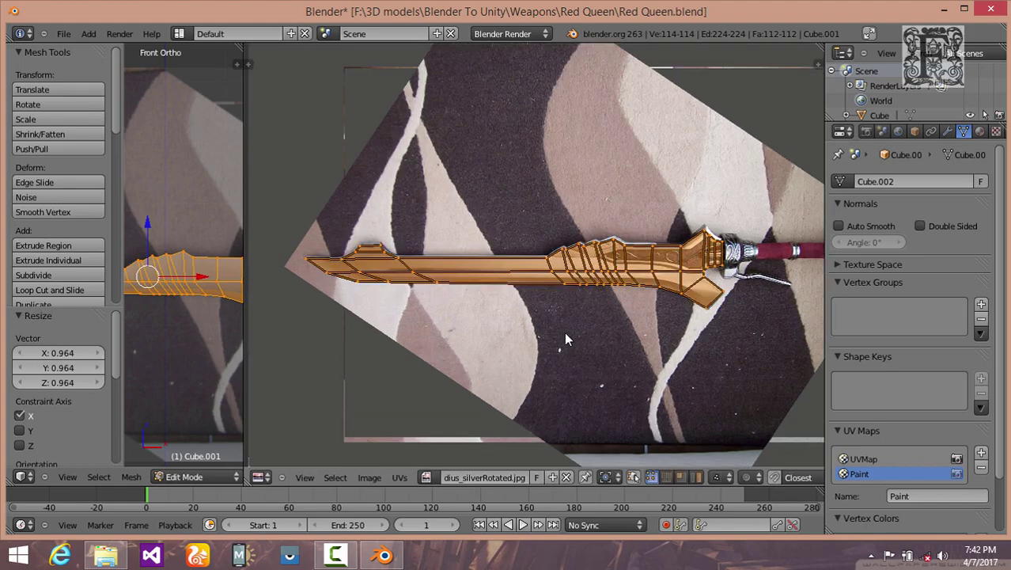
scroll(566, 338, "up", 2)
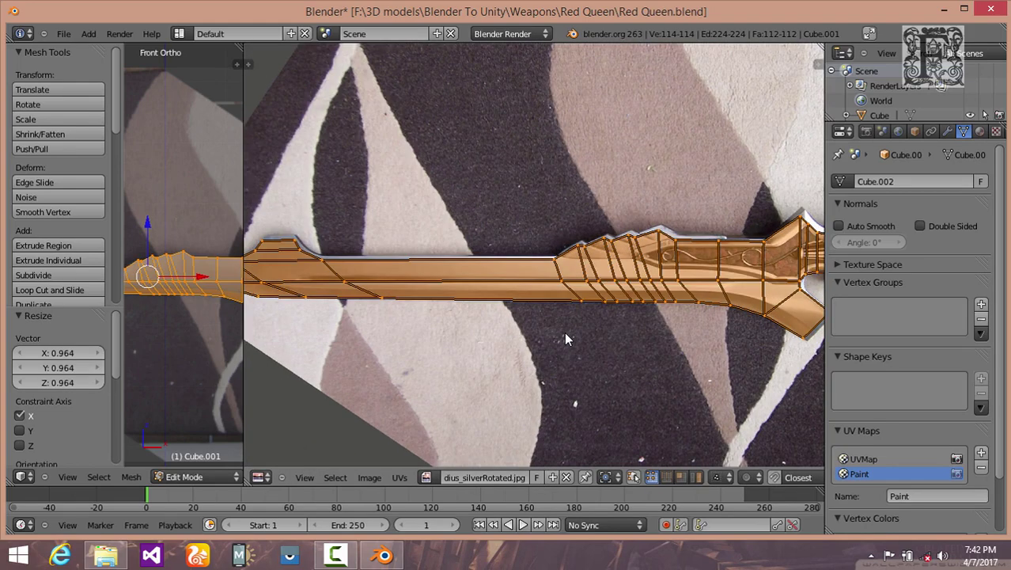
scroll(492, 339, "down", 2)
middle_click_drag(492, 339, 499, 348)
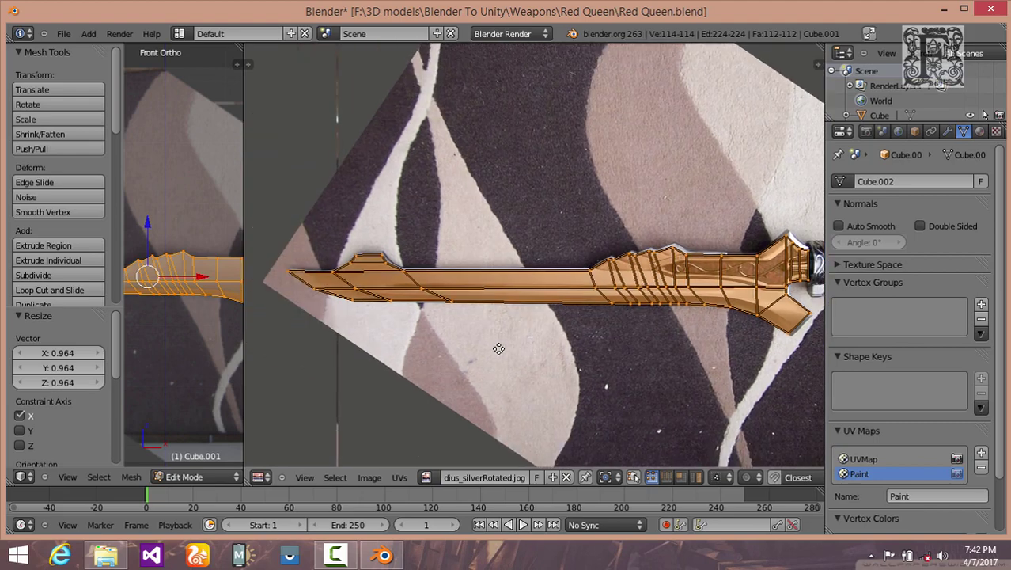
scroll(499, 348, "up", 2)
scroll(499, 349, "down", 1)
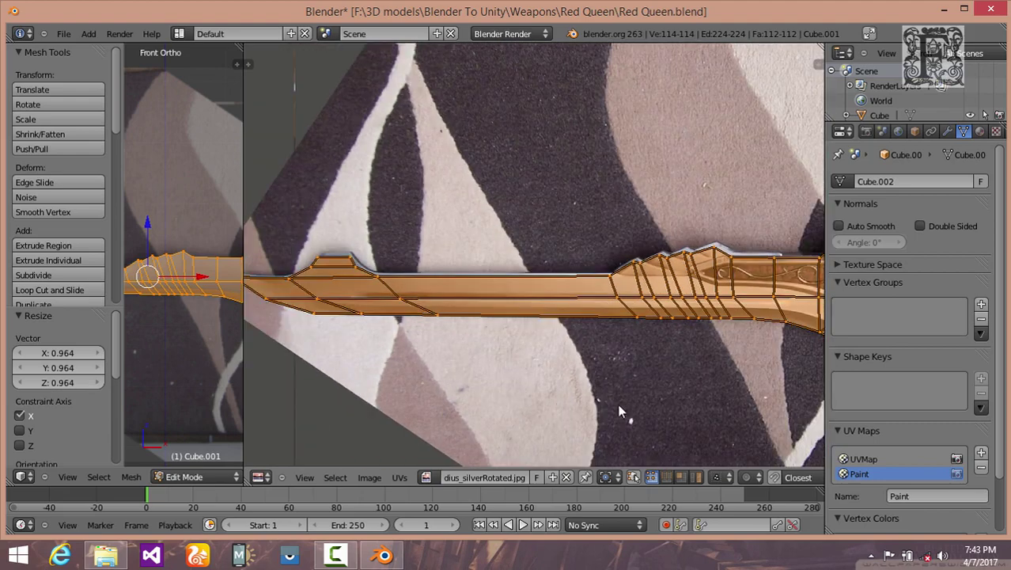
key("g")
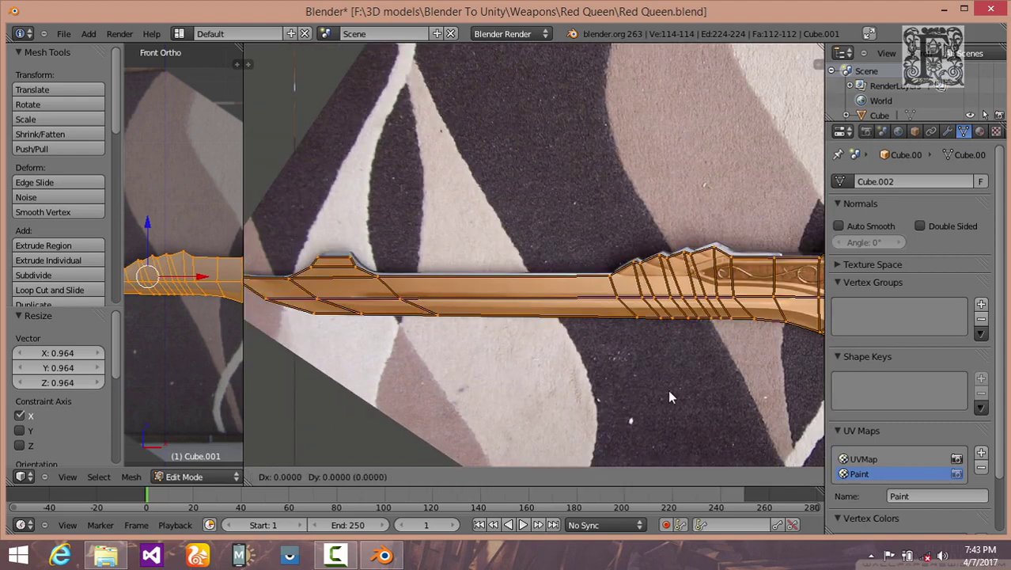
left_click(669, 396)
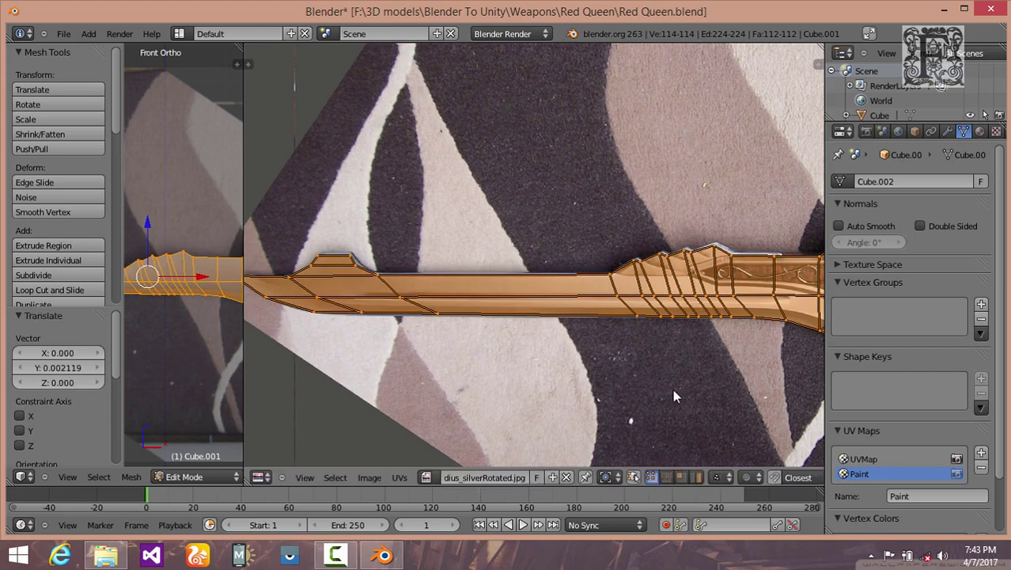
middle_click_drag(655, 386, 578, 388)
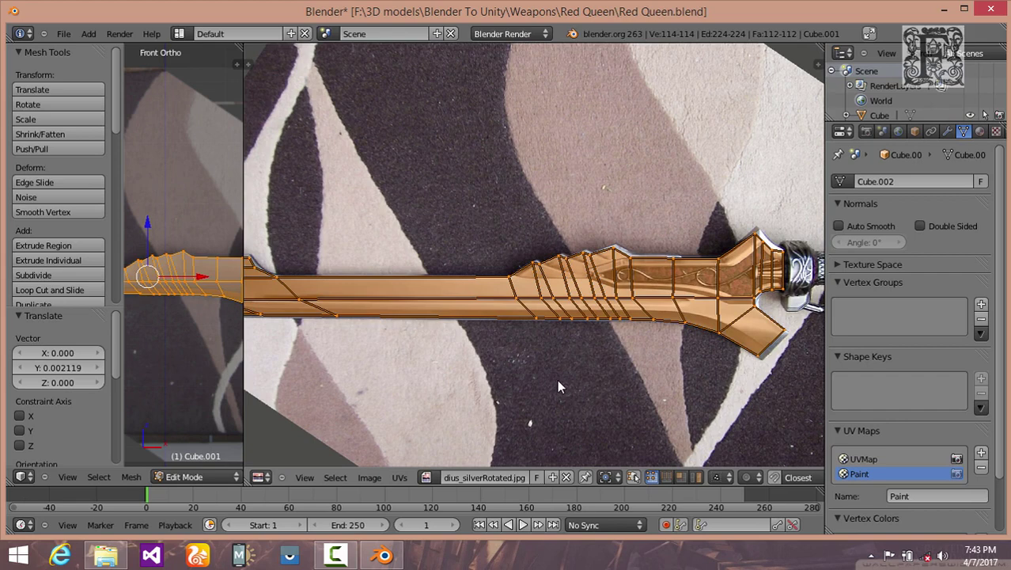
key("g")
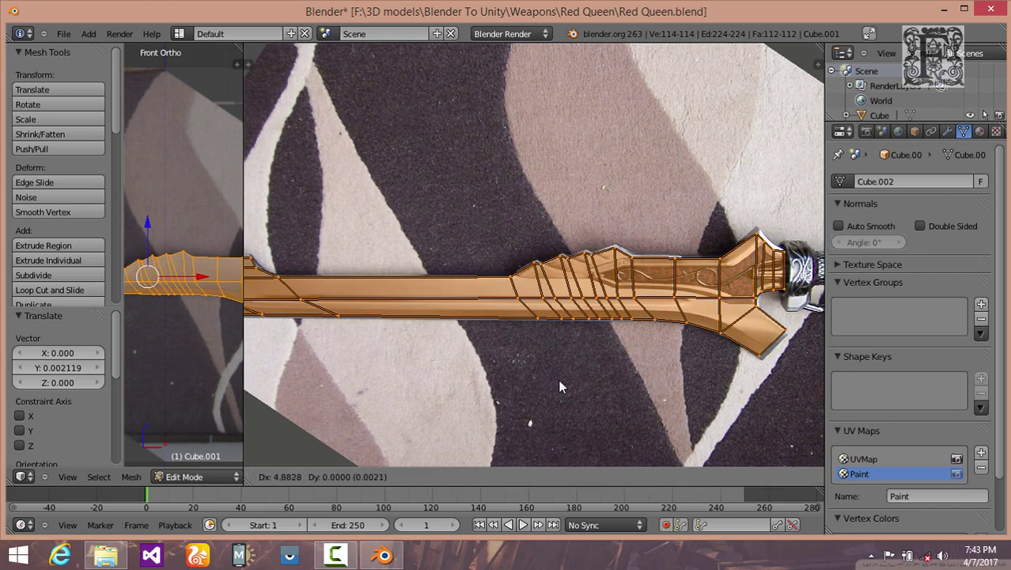
left_click(559, 387)
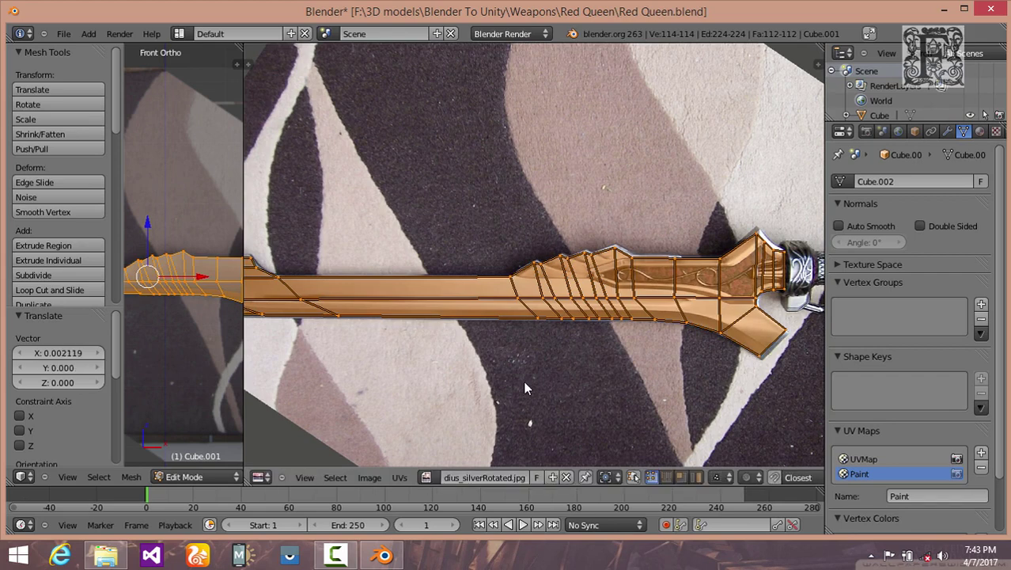
Step: Make UVMap the active UV map so that the UV editor shows the unwrapped layout over the Blade image
middle_click_drag(559, 387, 655, 392)
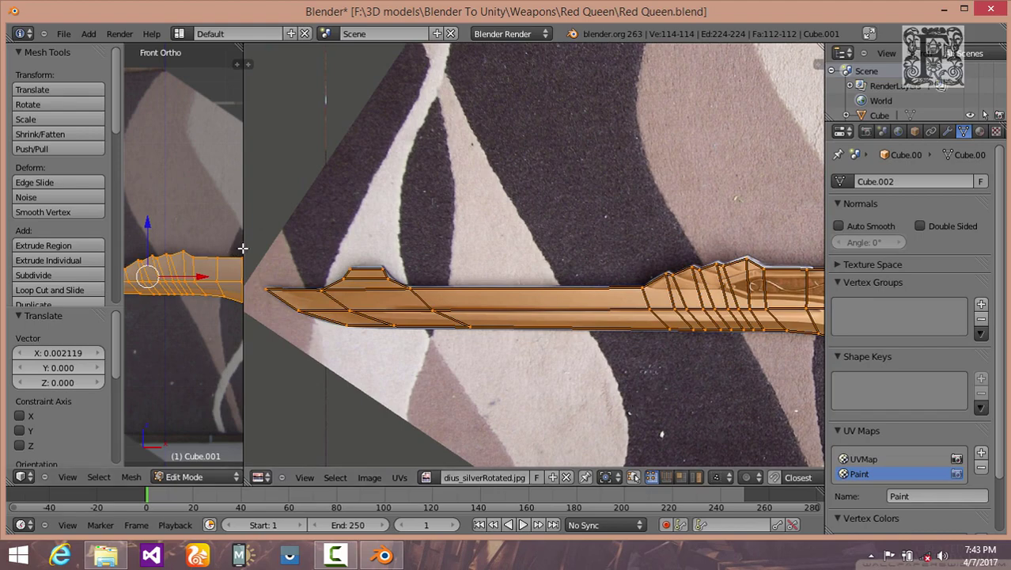
left_click_drag(347, 263, 439, 264)
left_click(855, 460)
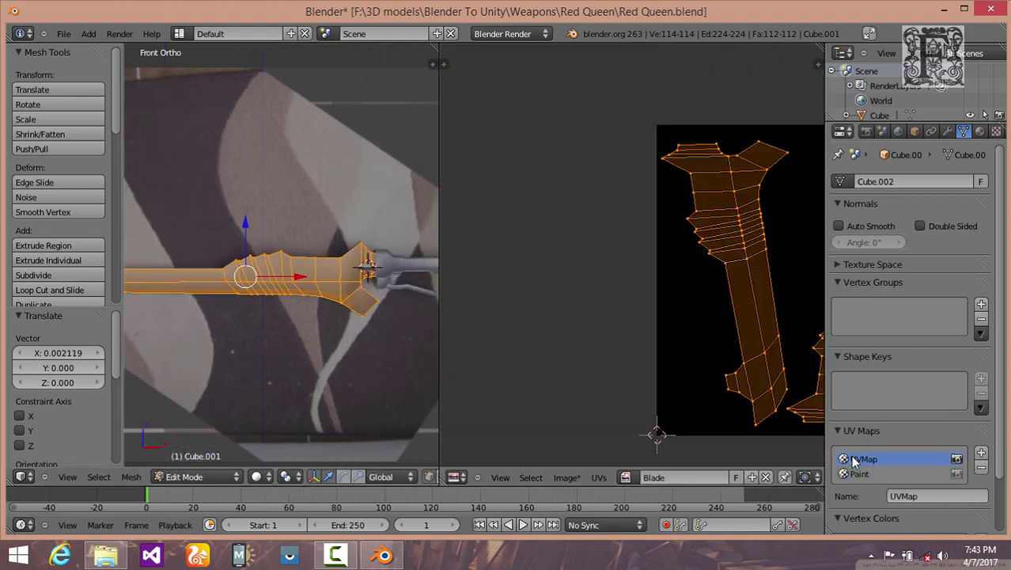
left_click(858, 473)
left_click(862, 459)
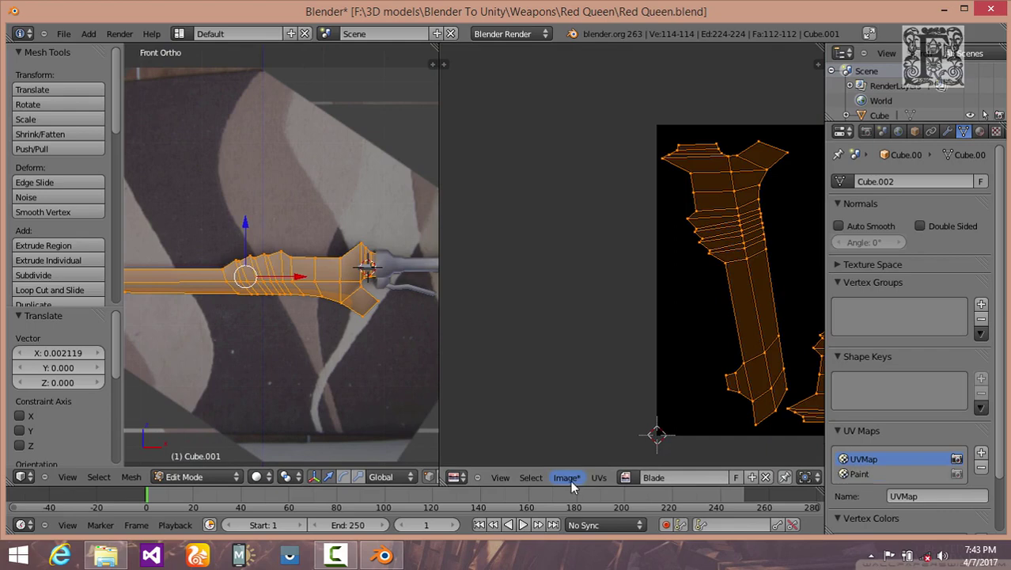
Step: Save the Blade image to the Red Queen folder under a new name replacing untitled
left_click(568, 478)
left_click(590, 389)
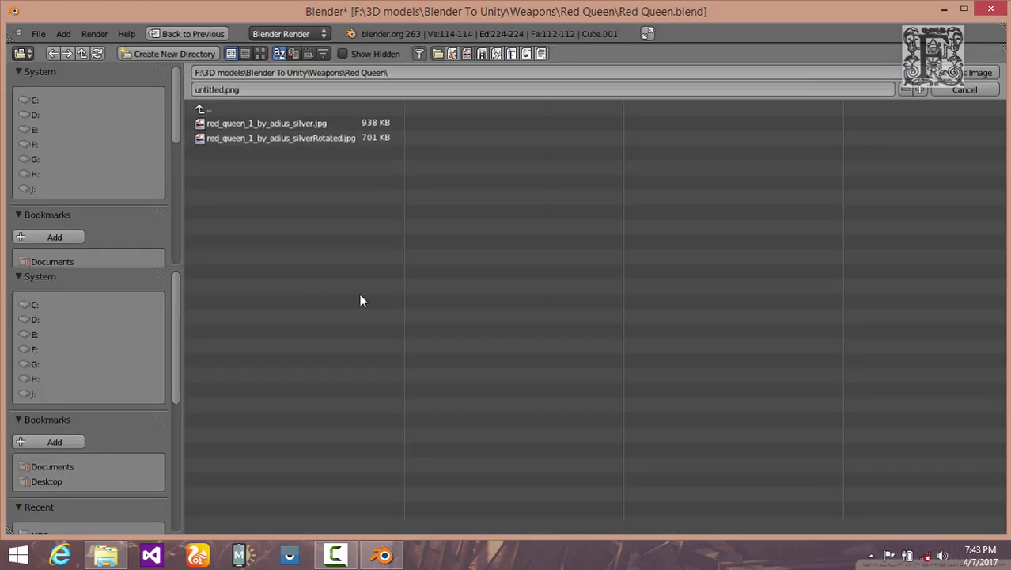
left_click(212, 89)
left_click(223, 89)
key("BackSpace")
key("BackSpace")
key("BackSpace")
key("BackSpace")
key("BackSpace")
key("BackSpace")
key("BackSpace")
key("Return")
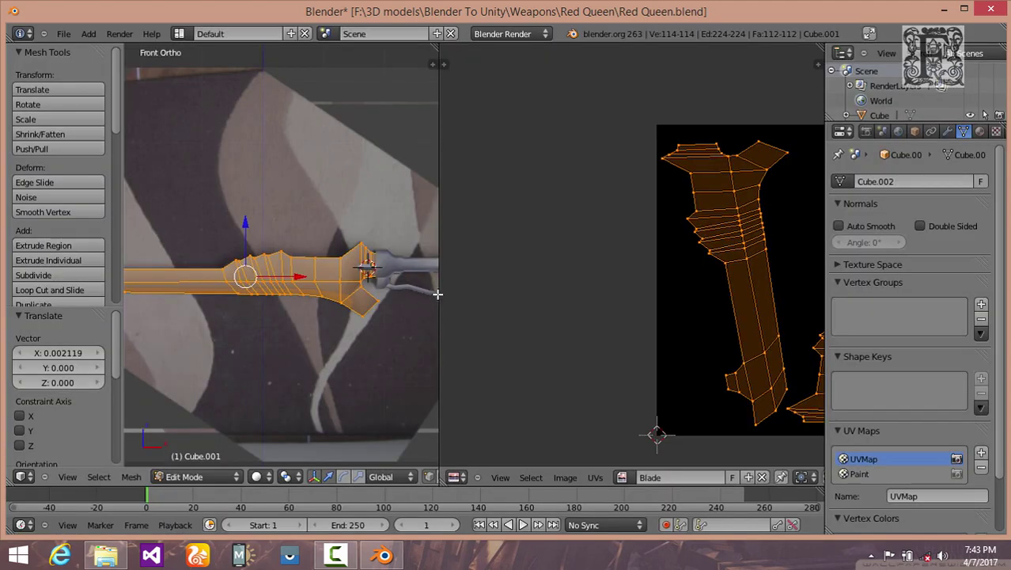
Step: Make Paint the active UV map and switch the blade from Edit Mode to Texture Paint mode
left_click_drag(438, 294, 527, 301)
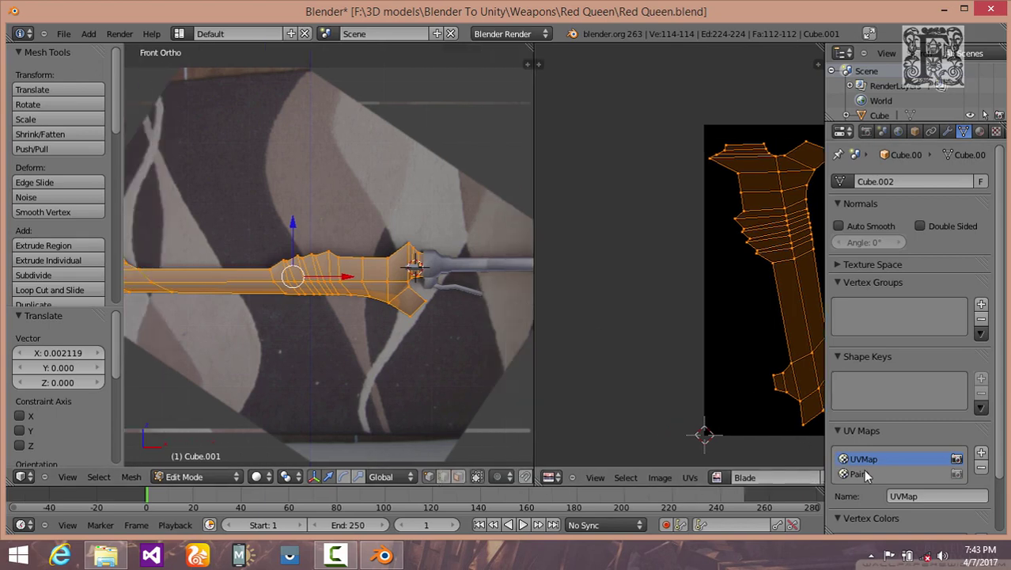
left_click(860, 474)
left_click(187, 476)
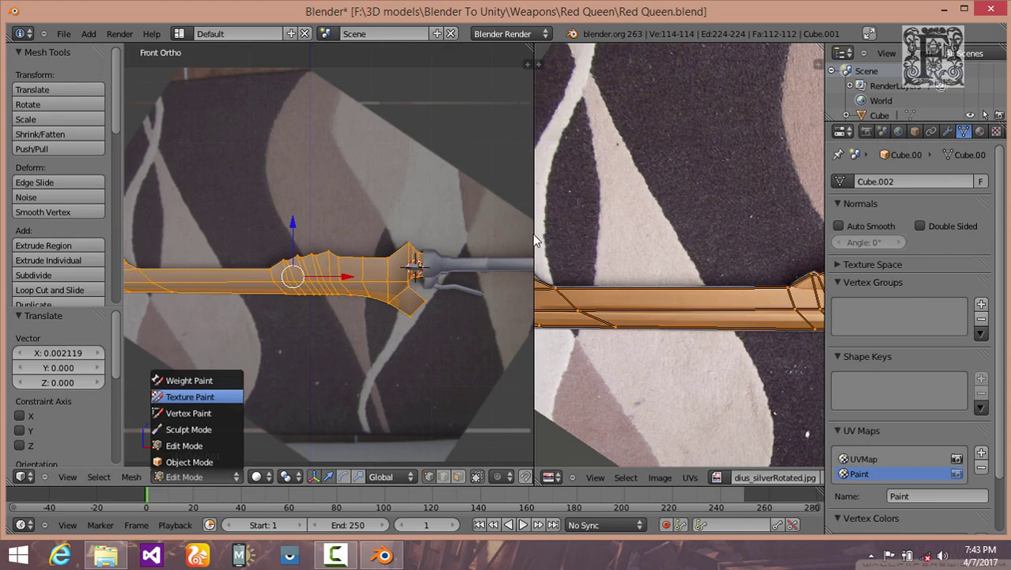
key("Return")
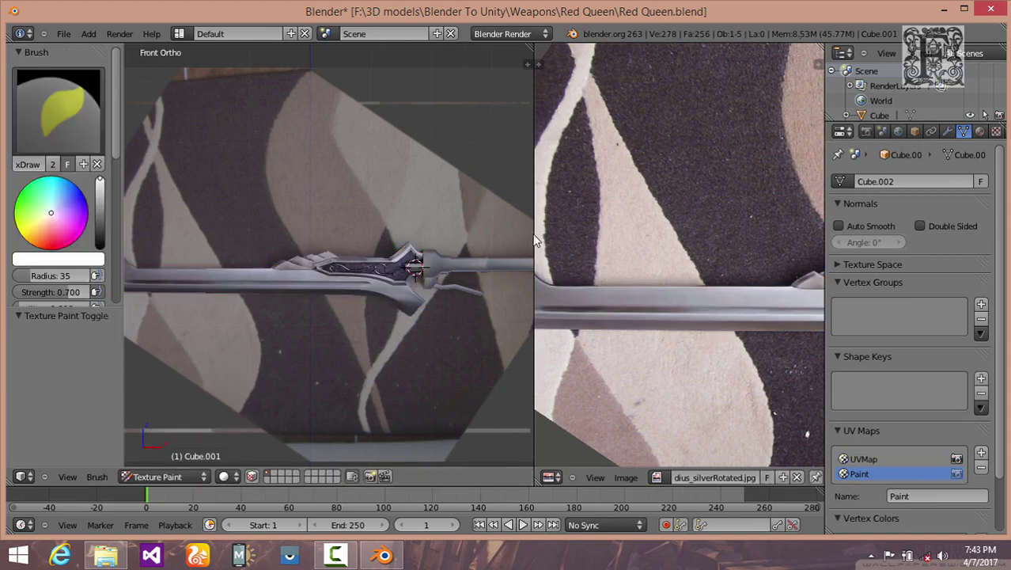
Step: Widen the 3D view to show the whole blade and switch the paint brush to Clone
left_click_drag(535, 240, 673, 240)
middle_click_drag(219, 315, 319, 346, "shift")
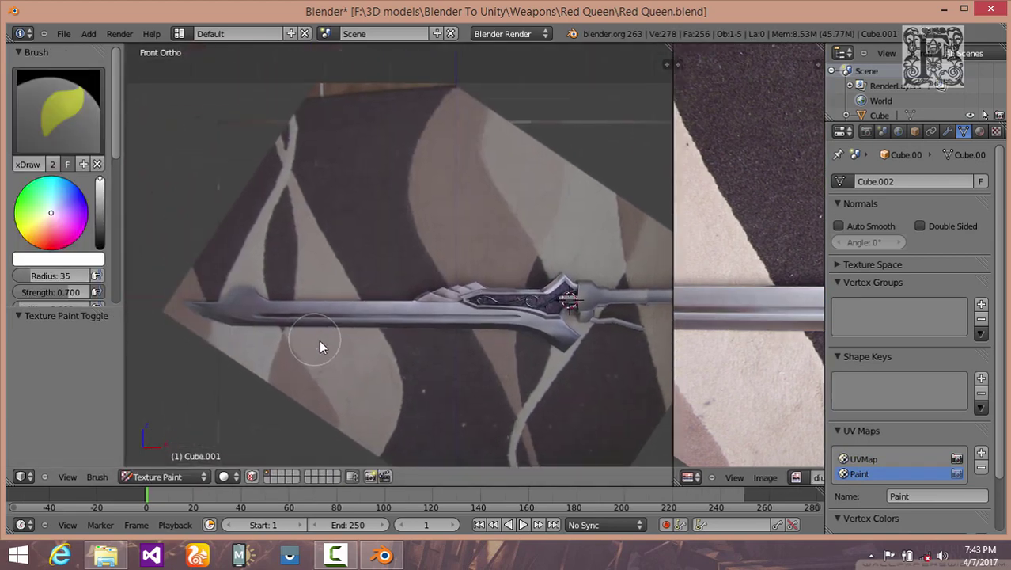
left_click(78, 121)
left_click(61, 226)
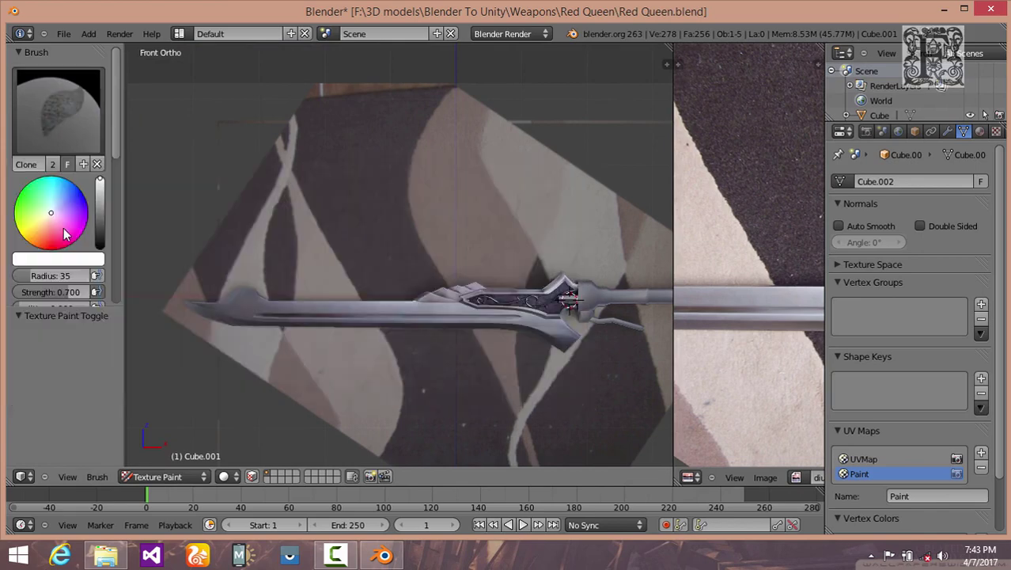
Step: Enable Clone in Project Paint with the Paint map as source, and make UVMap the active UV map
scroll(64, 229, "down", 10)
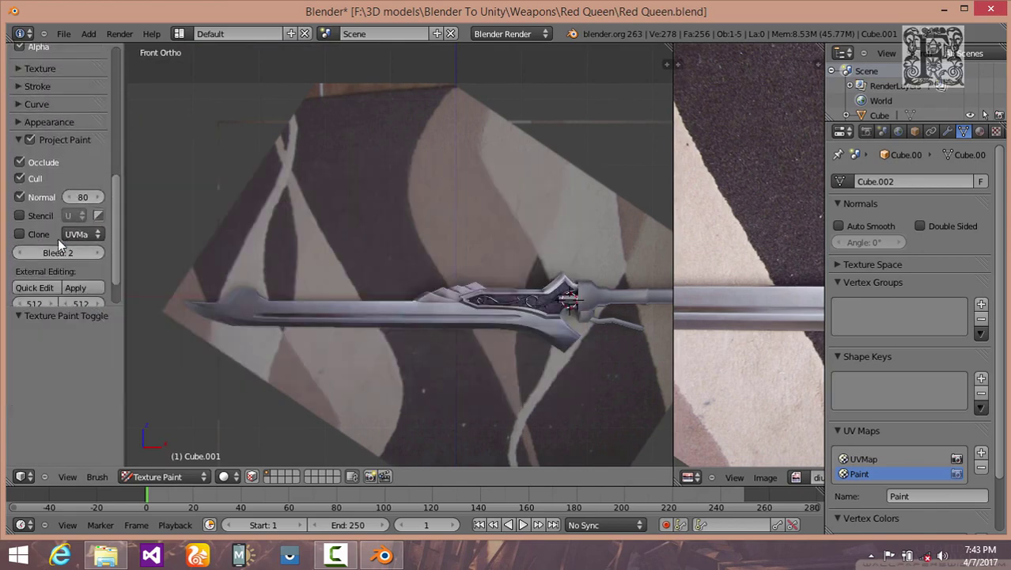
left_click(20, 236)
left_click(79, 234)
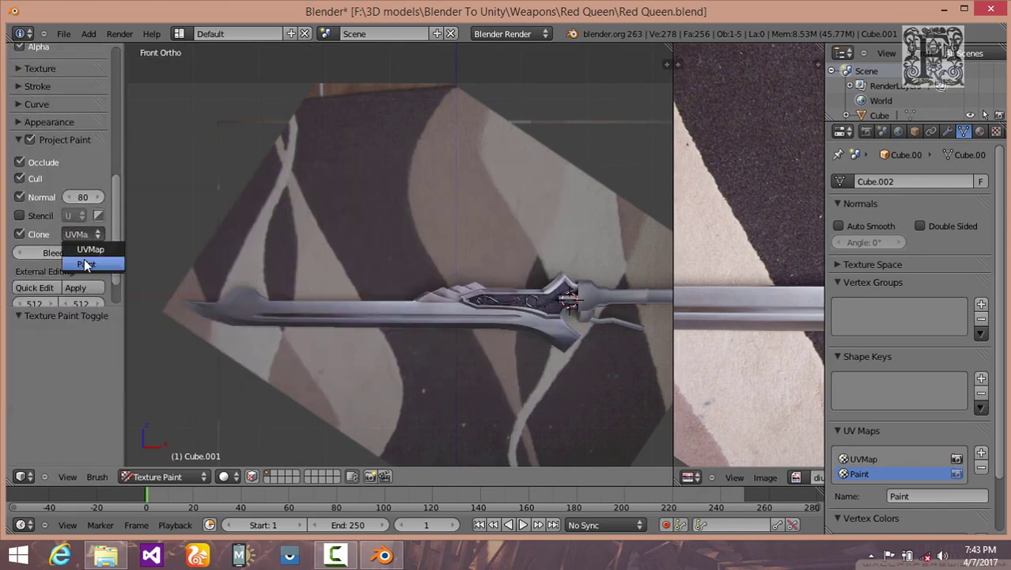
left_click(86, 265)
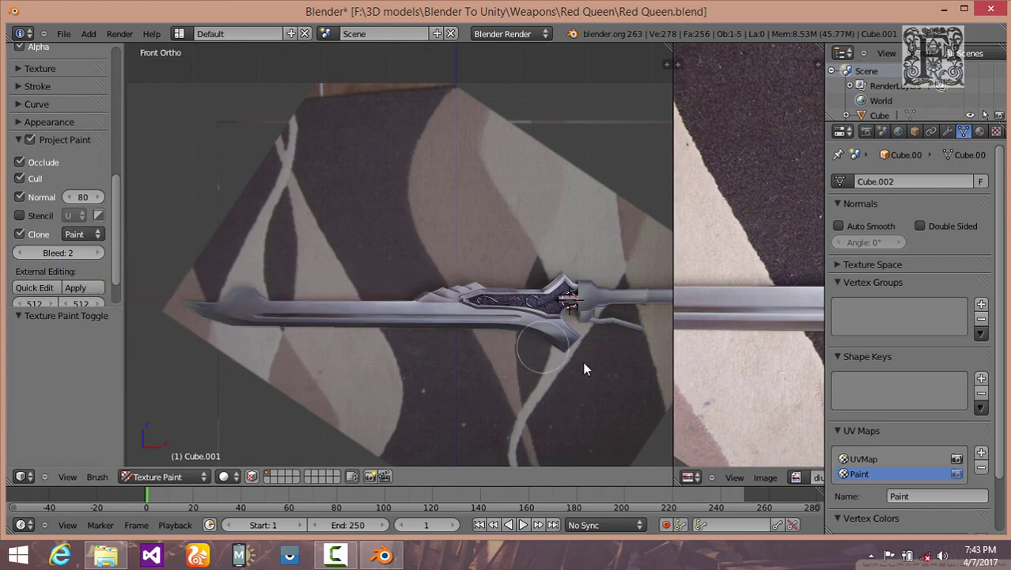
left_click(873, 459)
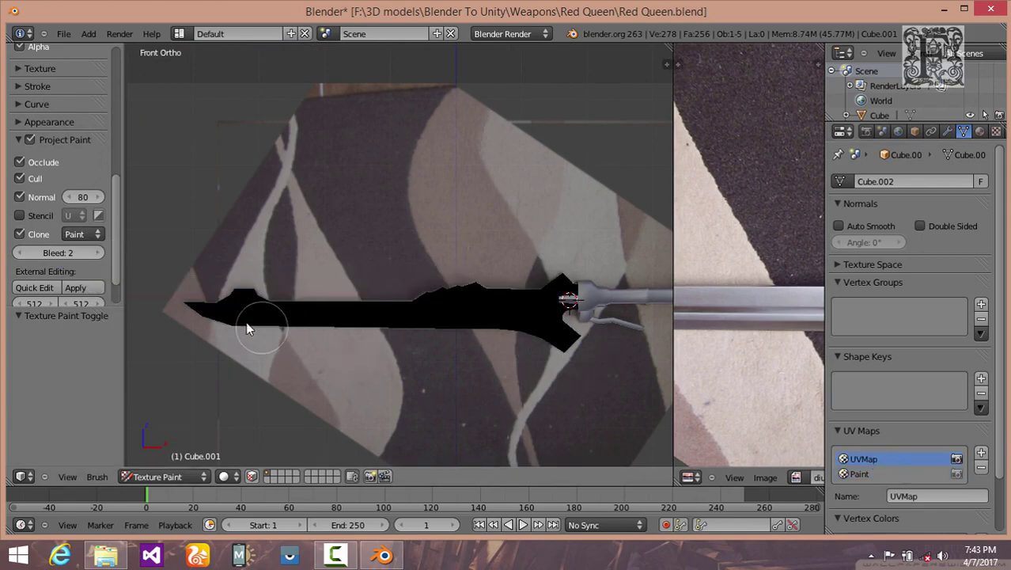
Step: Clone the photo onto the blade's front face from tip to guard, with the brush strength set to 1.000
mouse_move(207, 305)
left_mouse_down()
mouse_move(278, 312)
mouse_move(198, 299)
mouse_move(165, 321)
mouse_move(549, 323)
mouse_move(345, 324)
mouse_move(479, 309)
mouse_move(410, 286)
mouse_move(406, 304)
mouse_move(272, 320)
mouse_move(316, 315)
left_mouse_up()
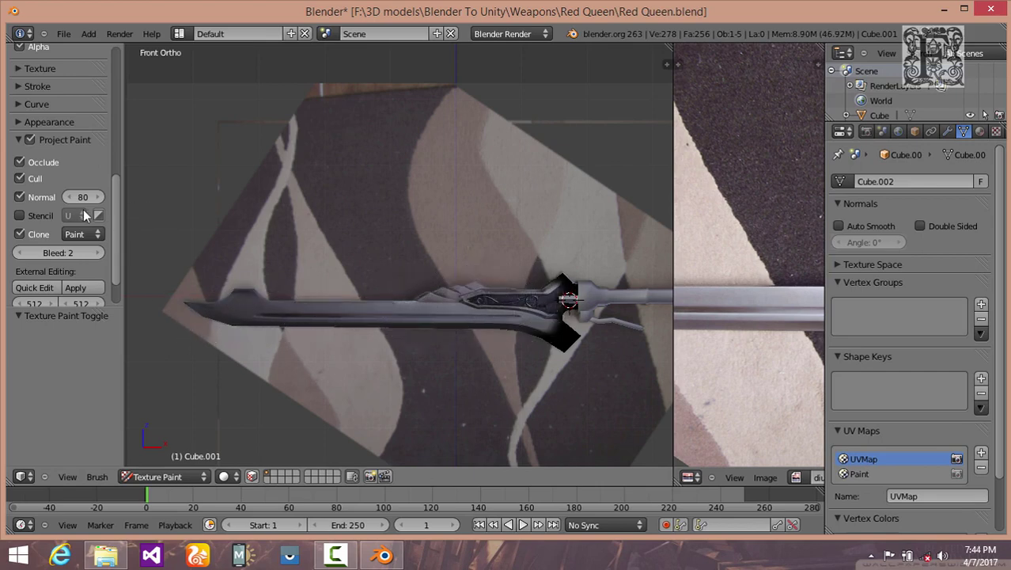
scroll(64, 205, "up", 3)
scroll(63, 205, "up", 3)
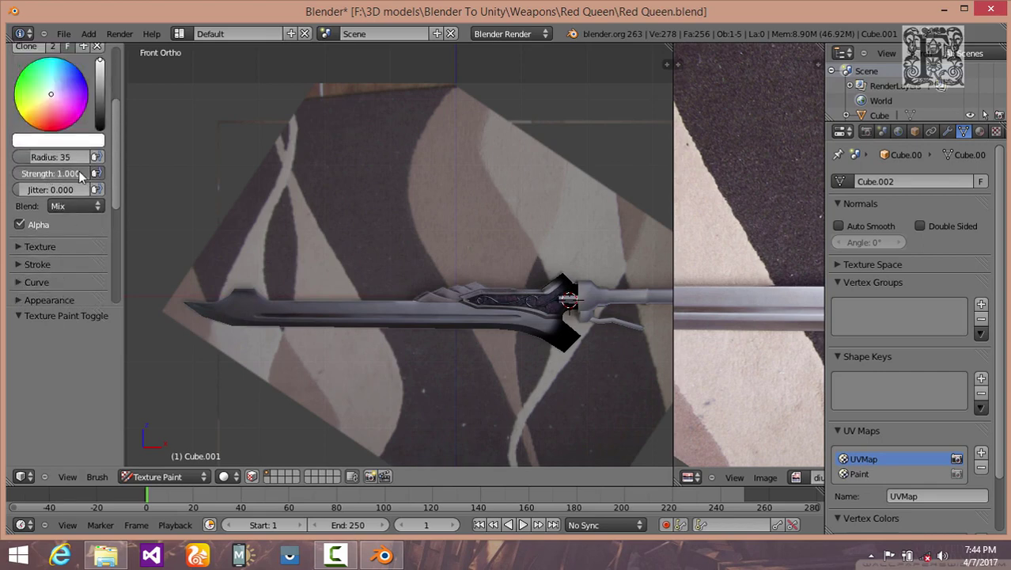
left_click_drag(82, 173, 103, 174)
mouse_move(385, 330)
left_mouse_down()
mouse_move(175, 301)
mouse_move(267, 295)
mouse_move(230, 324)
mouse_move(557, 325)
left_mouse_up()
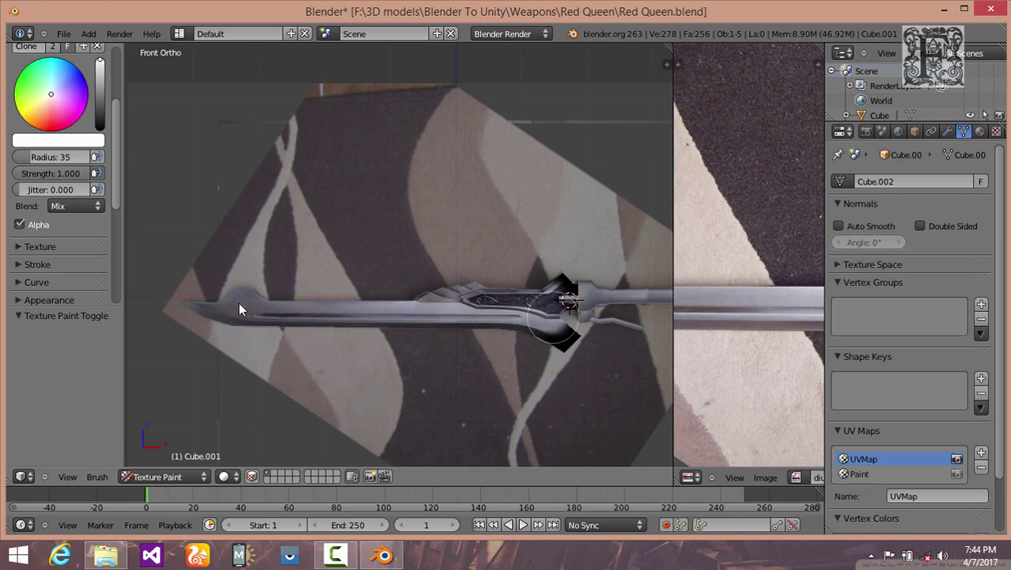
mouse_move(249, 318)
left_mouse_down()
mouse_move(305, 323)
mouse_move(150, 295)
mouse_move(463, 308)
left_mouse_up()
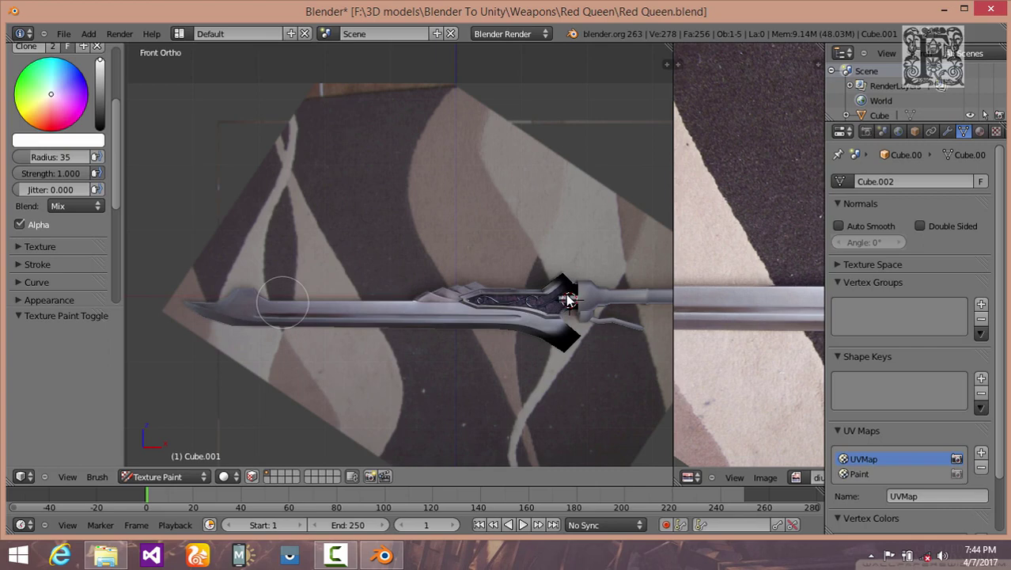
Step: Clone the photo onto the black guard end, the blade's thin edges and its reverse face
mouse_move(569, 295)
left_mouse_down()
mouse_move(571, 366)
mouse_move(533, 333)
mouse_move(593, 342)
mouse_move(543, 375)
left_mouse_up()
middle_click_drag(542, 375, 419, 328)
mouse_move(336, 227)
left_mouse_down()
mouse_move(476, 201)
mouse_move(589, 163)
mouse_move(479, 179)
mouse_move(232, 248)
mouse_move(188, 274)
left_mouse_up()
middle_click_drag(188, 274, 454, 261)
mouse_move(455, 261)
left_mouse_down()
mouse_move(348, 255)
mouse_move(246, 289)
mouse_move(302, 295)
mouse_move(384, 267)
mouse_move(184, 314)
left_mouse_up()
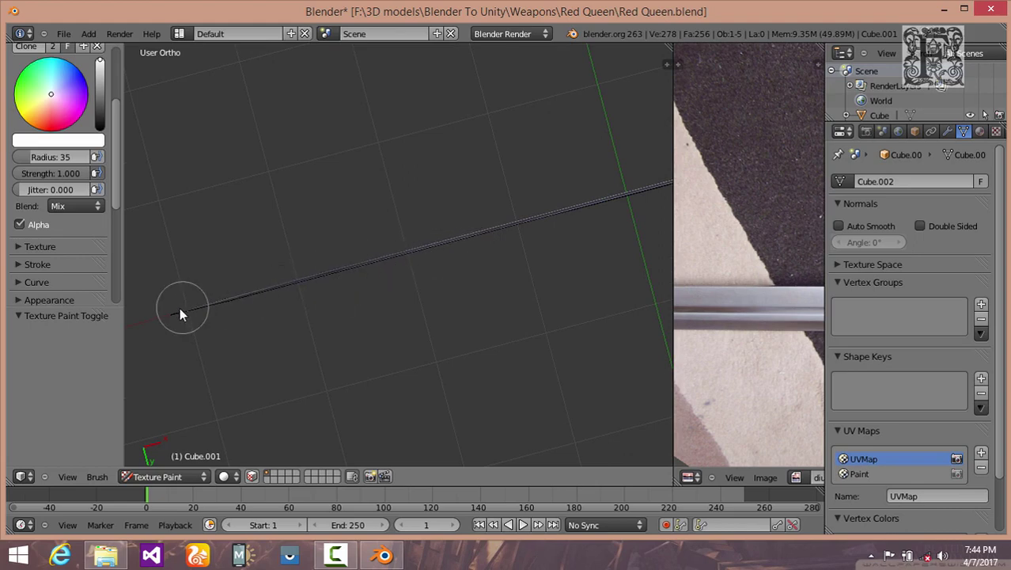
mouse_move(175, 315)
middle_mouse_down()
mouse_move(349, 334)
mouse_move(379, 380)
mouse_move(379, 281)
mouse_move(300, 344)
mouse_move(361, 267)
mouse_move(390, 311)
mouse_move(275, 226)
mouse_move(420, 339)
mouse_move(406, 260)
mouse_move(330, 380)
middle_mouse_up()
mouse_move(234, 304)
left_mouse_down()
mouse_move(391, 269)
mouse_move(203, 318)
mouse_move(259, 326)
mouse_move(564, 259)
mouse_move(440, 259)
mouse_move(476, 262)
left_mouse_up()
mouse_move(477, 262)
middle_mouse_down()
mouse_move(449, 307)
mouse_move(334, 264)
middle_mouse_up()
mouse_move(334, 264)
left_mouse_down()
mouse_move(476, 261)
mouse_move(551, 239)
mouse_move(518, 202)
mouse_move(377, 235)
mouse_move(612, 180)
mouse_move(515, 161)
mouse_move(561, 164)
mouse_move(546, 286)
mouse_move(524, 257)
mouse_move(542, 237)
mouse_move(528, 263)
left_mouse_up()
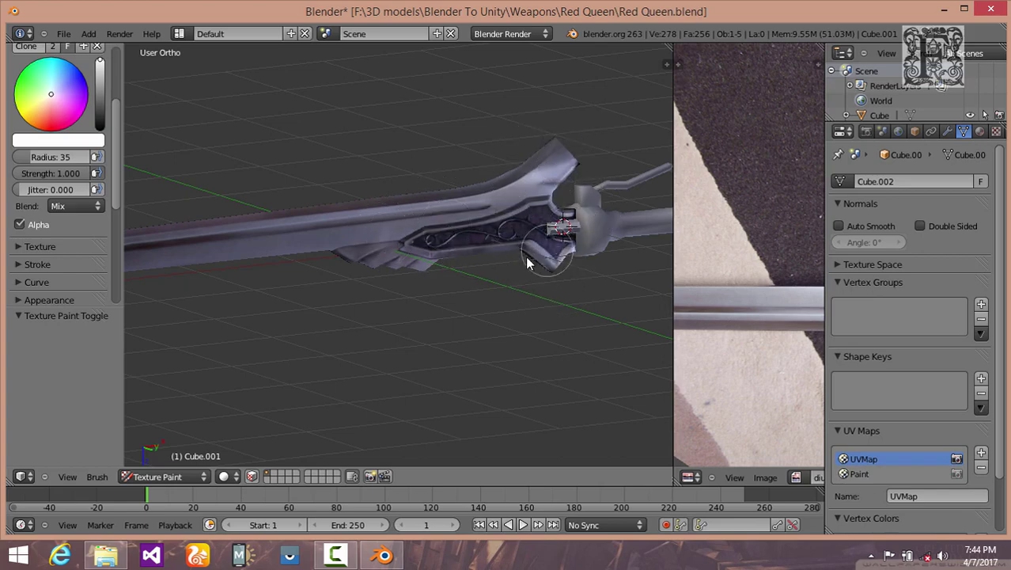
Step: Clone the photo over the remaining black edges around the guard prongs and the engraved panel
middle_click_drag(585, 273, 508, 322)
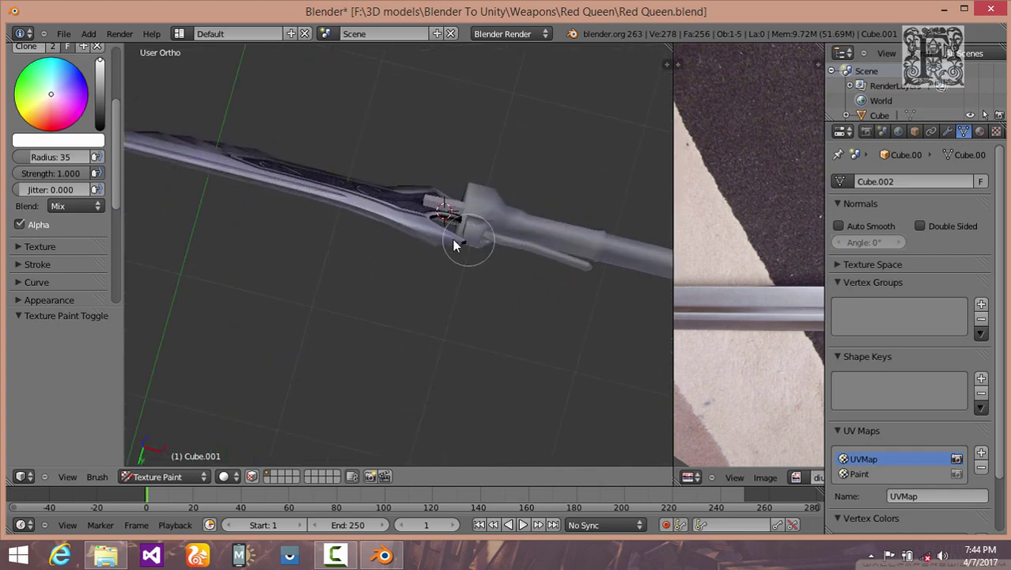
mouse_move(431, 241)
middle_mouse_down()
mouse_move(415, 243)
mouse_move(464, 250)
mouse_move(427, 328)
mouse_move(339, 288)
mouse_move(406, 215)
mouse_move(268, 297)
mouse_move(286, 349)
middle_mouse_up()
scroll(431, 325, "up", 4)
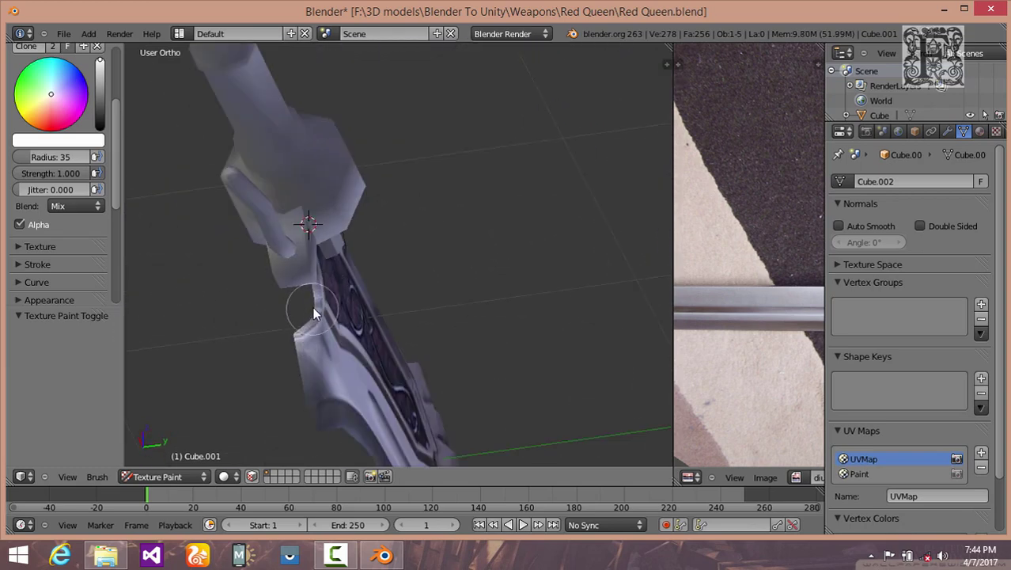
middle_click_drag(314, 313, 344, 253)
middle_click_drag(346, 293, 401, 321)
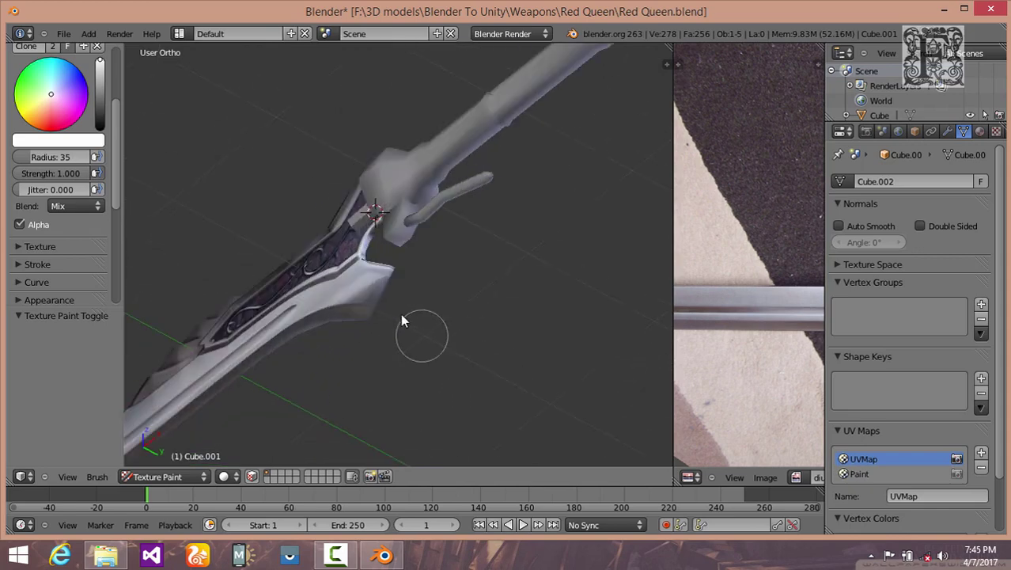
middle_click_drag(344, 289, 428, 351)
scroll(429, 351, "up", 3)
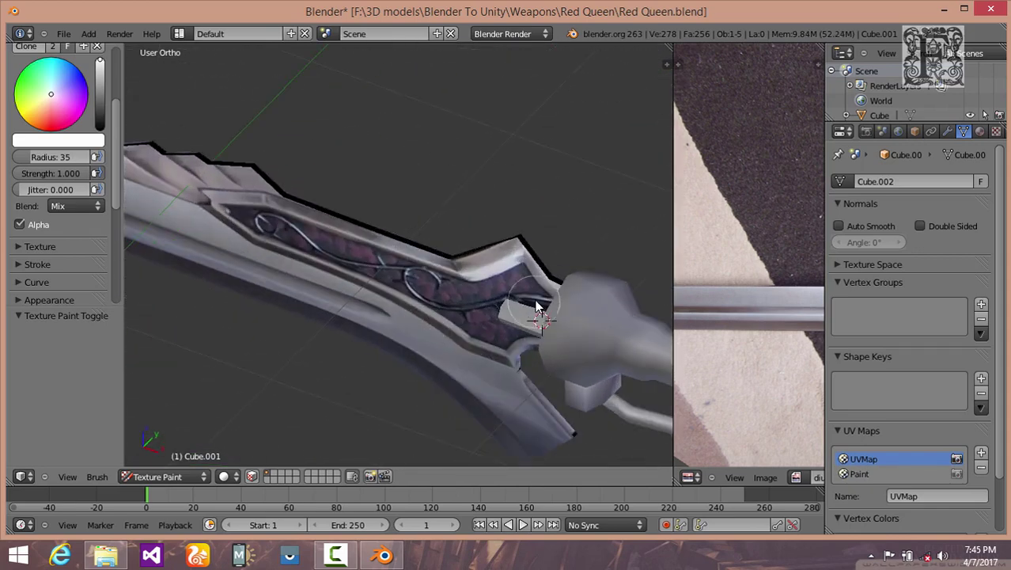
mouse_move(536, 307)
left_mouse_down()
mouse_move(469, 227)
mouse_move(259, 208)
mouse_move(373, 225)
mouse_move(514, 294)
left_mouse_up()
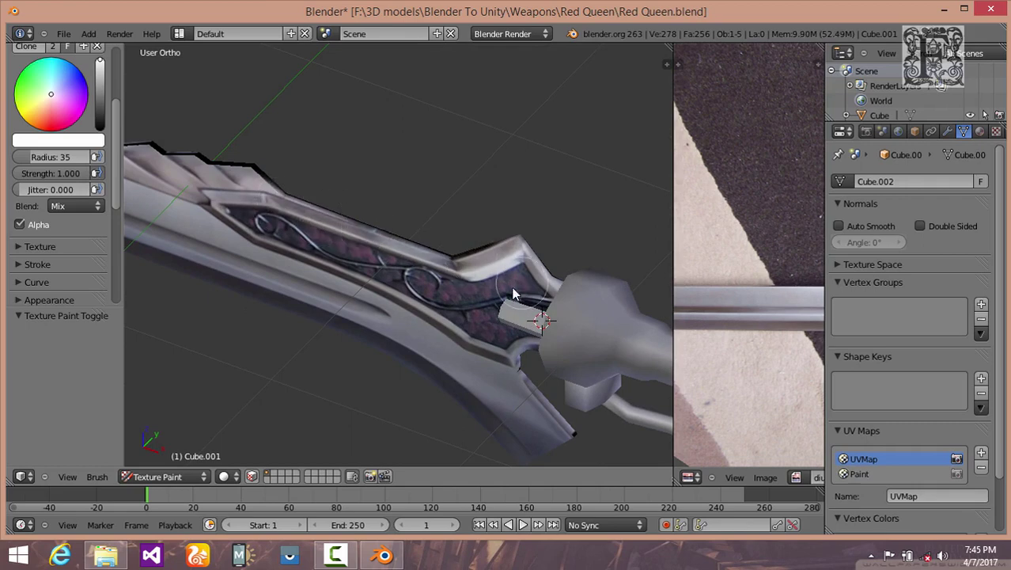
Step: Clone the photo over the black strip along the blade's spine, from the guard up to the tip
mouse_move(514, 295)
middle_mouse_down()
mouse_move(350, 316)
mouse_move(384, 254)
middle_mouse_up()
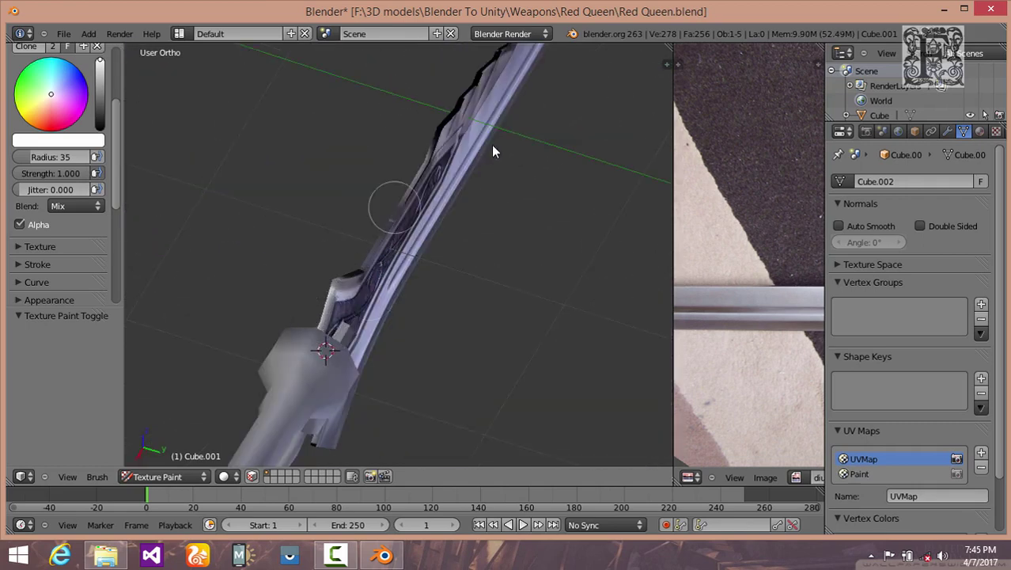
mouse_move(491, 150)
middle_mouse_down()
mouse_move(395, 312)
mouse_move(304, 361)
middle_mouse_up()
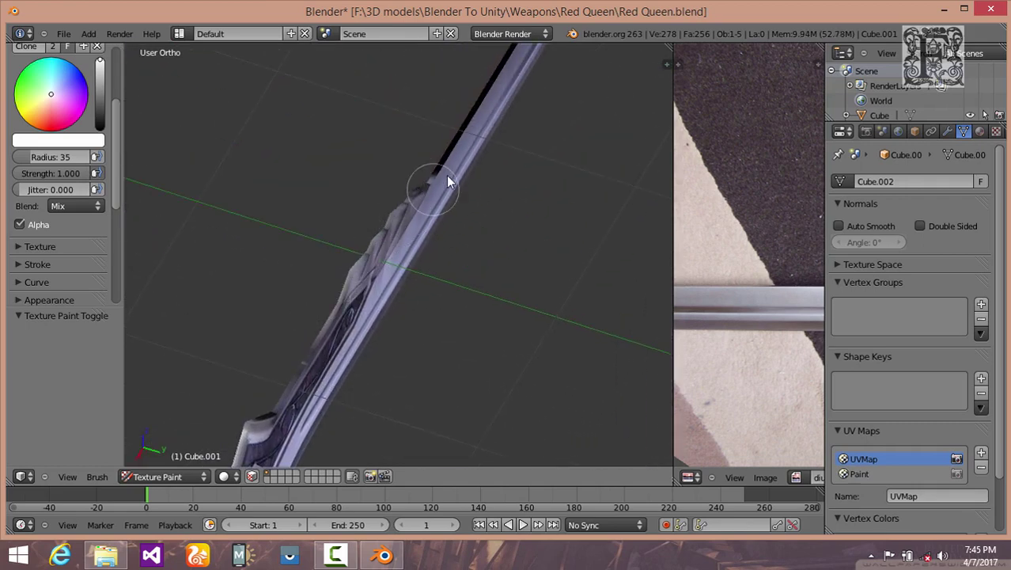
mouse_move(463, 170)
middle_mouse_down()
mouse_move(278, 407)
mouse_move(260, 327)
middle_mouse_up()
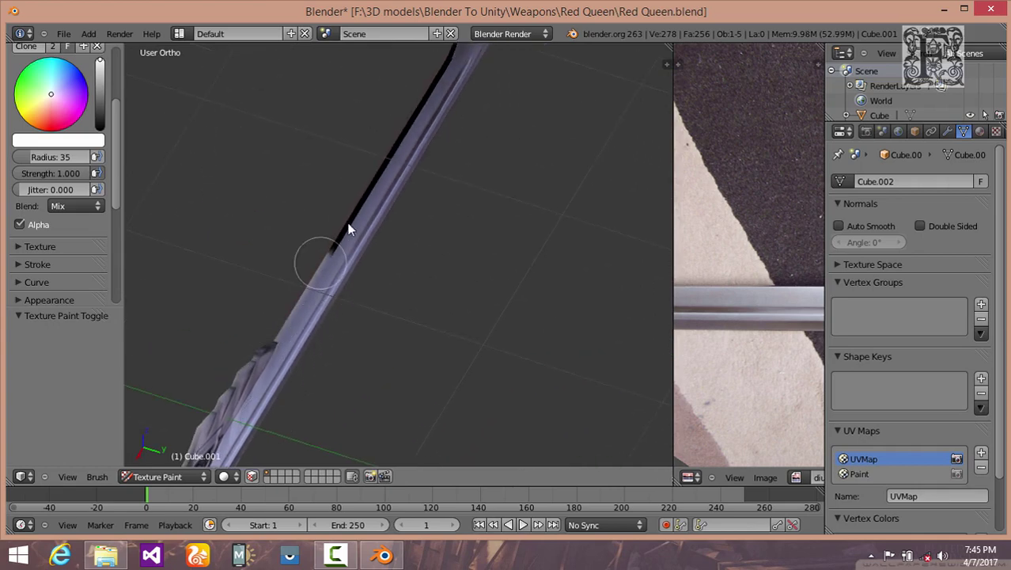
mouse_move(427, 85)
middle_mouse_down()
mouse_move(350, 228)
mouse_move(286, 307)
mouse_move(342, 210)
middle_mouse_up()
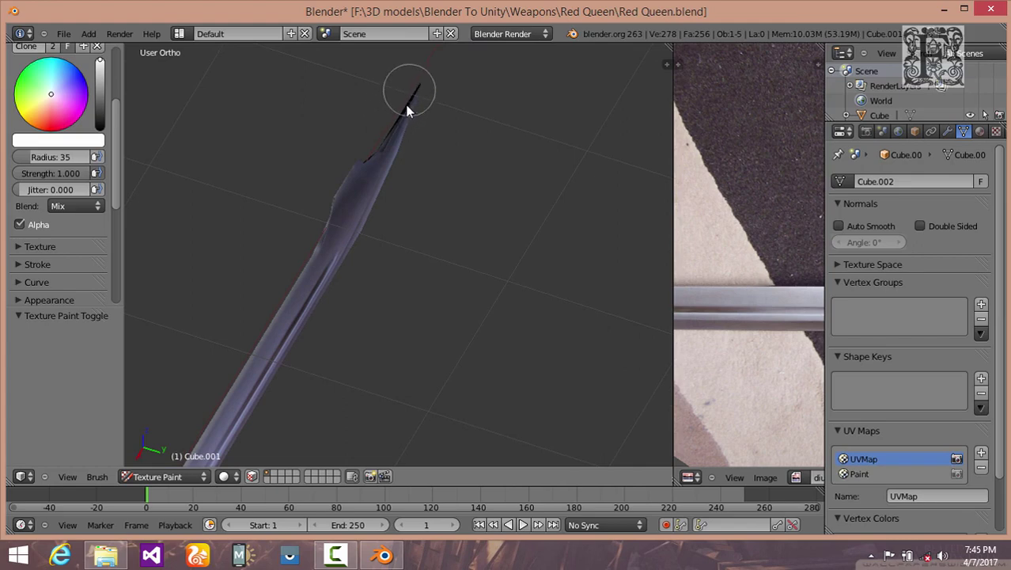
Step: Try to clone the photo over the narrow black edge at the blade's tip from several angles
mouse_move(341, 190)
middle_mouse_down()
mouse_move(332, 203)
mouse_move(387, 274)
mouse_move(355, 323)
mouse_move(350, 228)
mouse_move(478, 384)
mouse_move(451, 281)
mouse_move(474, 280)
mouse_move(388, 254)
mouse_move(343, 304)
mouse_move(530, 324)
mouse_move(553, 224)
mouse_move(559, 120)
mouse_move(548, 164)
middle_mouse_up()
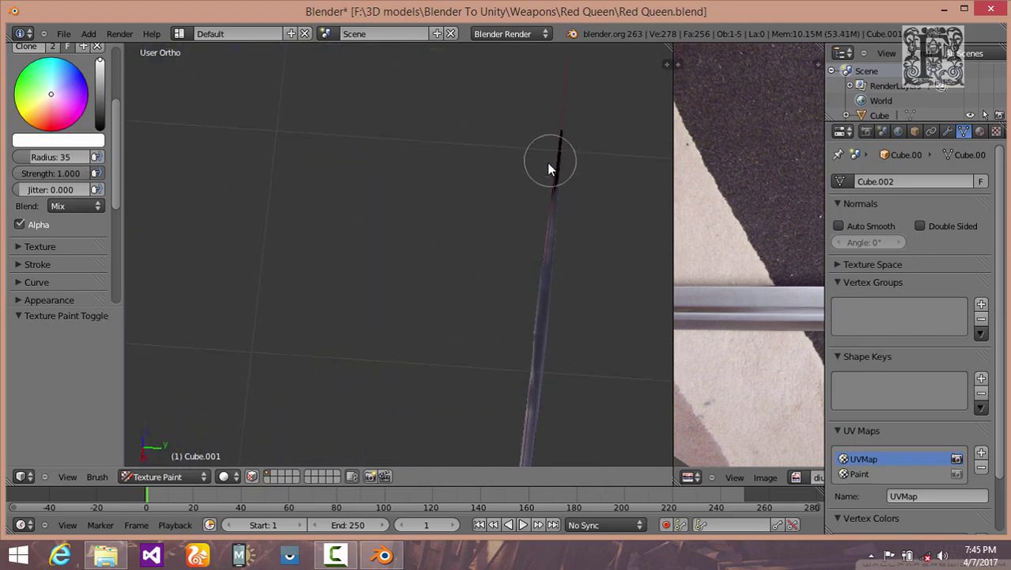
middle_click_drag(532, 287, 501, 228)
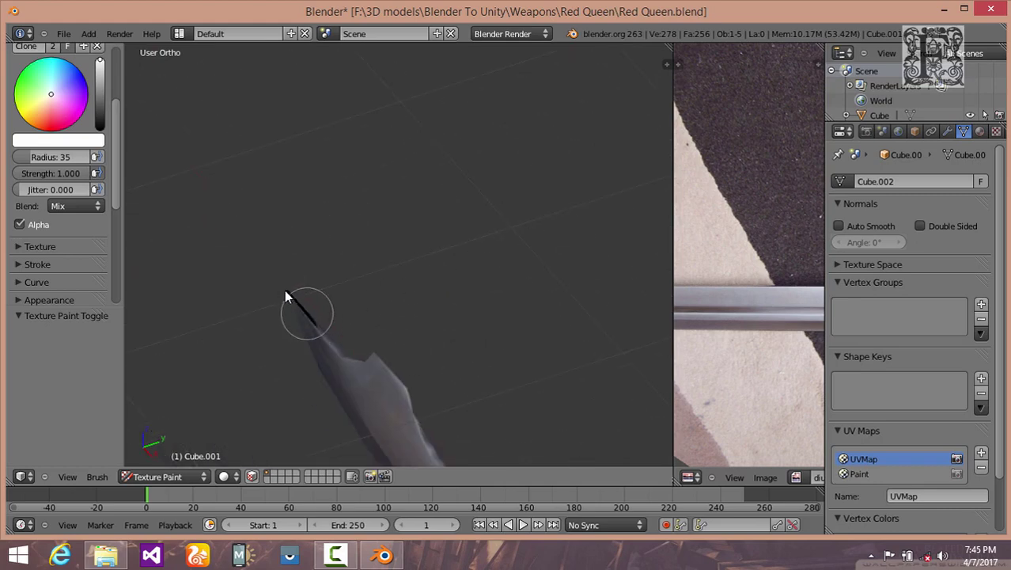
middle_click_drag(302, 334, 315, 309)
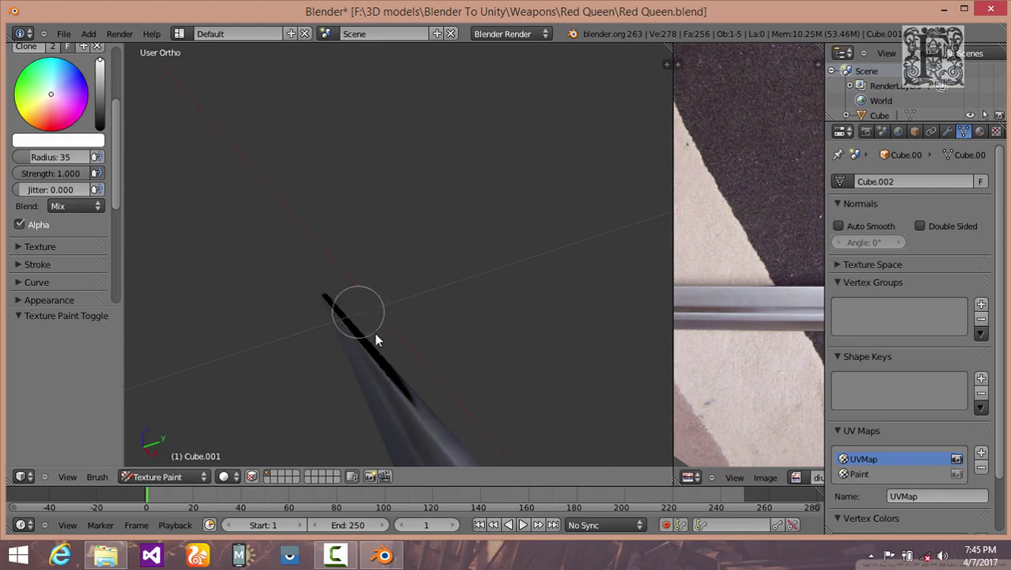
mouse_move(377, 339)
middle_mouse_down()
mouse_move(360, 364)
mouse_move(371, 356)
middle_mouse_up()
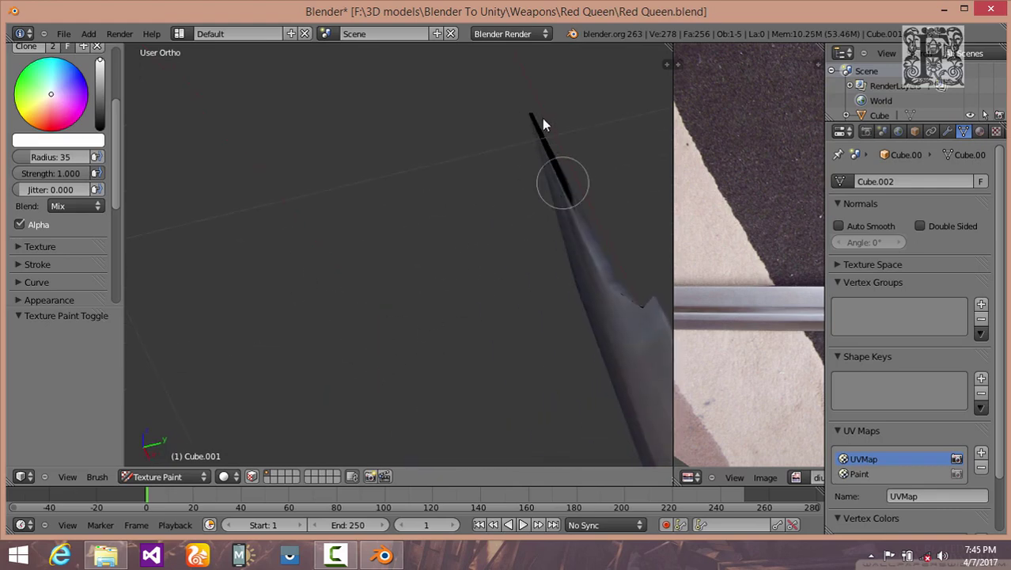
middle_click_drag(543, 121, 373, 324)
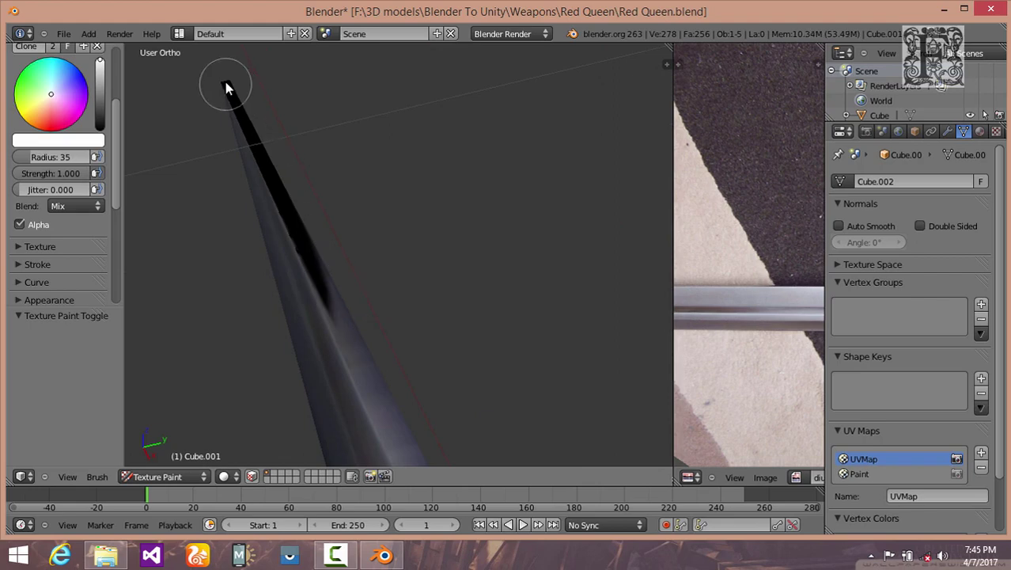
mouse_move(312, 282)
left_mouse_down()
mouse_move(332, 323)
mouse_move(302, 262)
left_mouse_up()
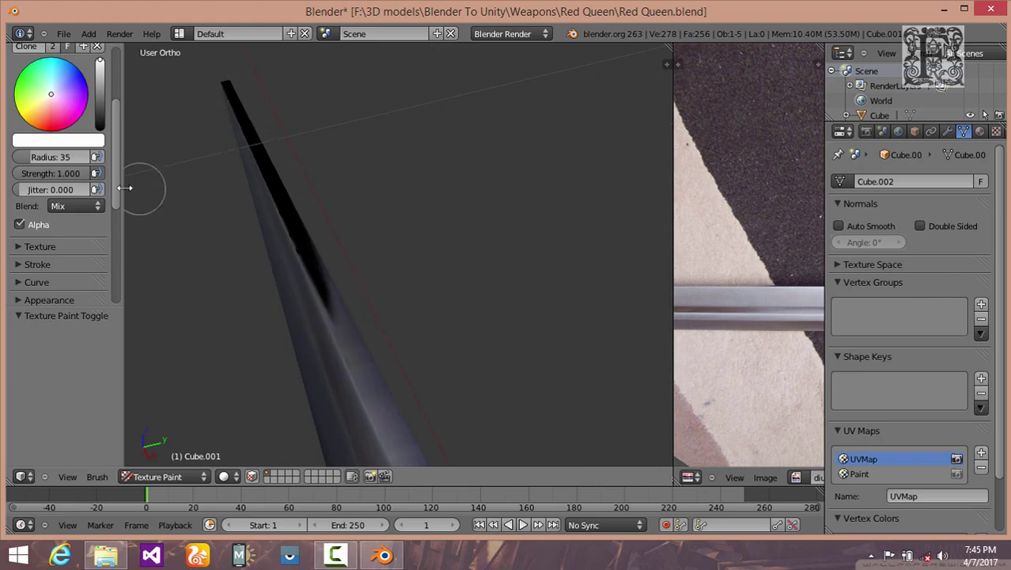
mouse_move(260, 149)
middle_mouse_down()
mouse_move(269, 164)
mouse_move(300, 158)
middle_mouse_up()
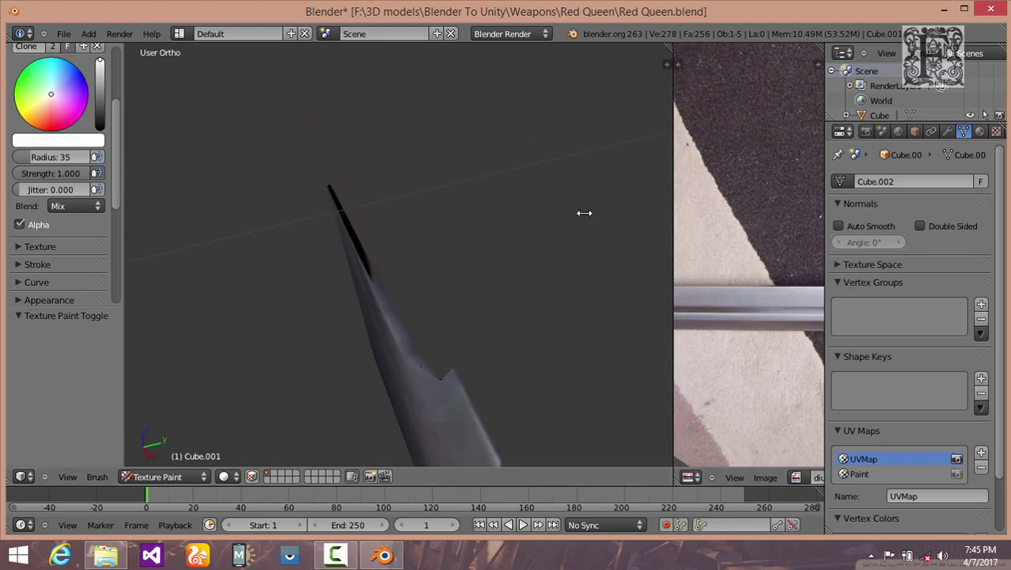
Step: Enlarge the image editor around the blade tip in the photo and disable Clone in the Project Paint settings
left_click_drag(585, 213, 457, 203)
mouse_move(652, 282)
middle_mouse_down()
mouse_move(712, 278)
mouse_move(793, 296)
middle_mouse_up()
scroll(683, 277, "up", 4)
scroll(261, 209, "up", 1)
scroll(59, 157, "down", 5)
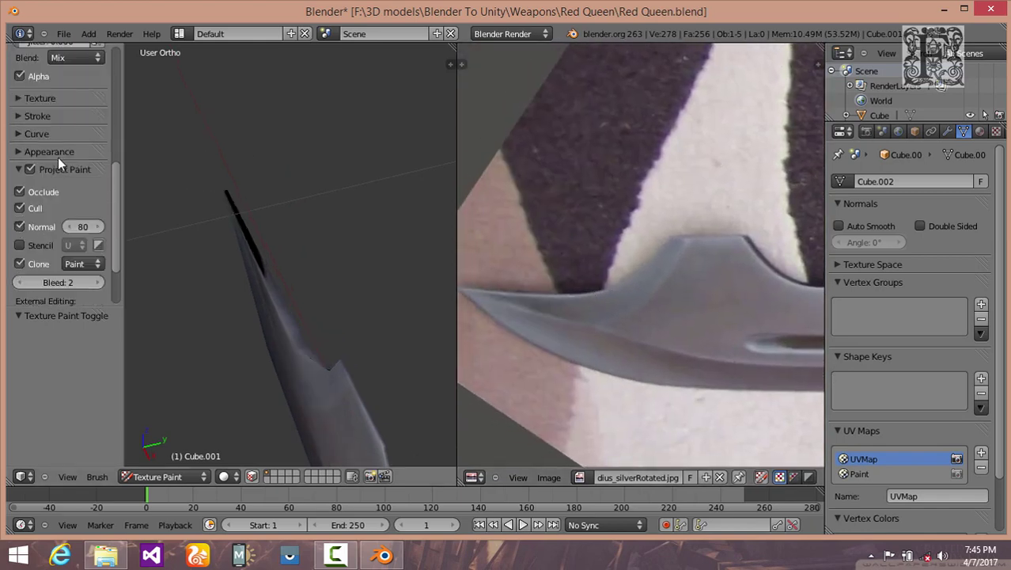
scroll(58, 158, "down", 3)
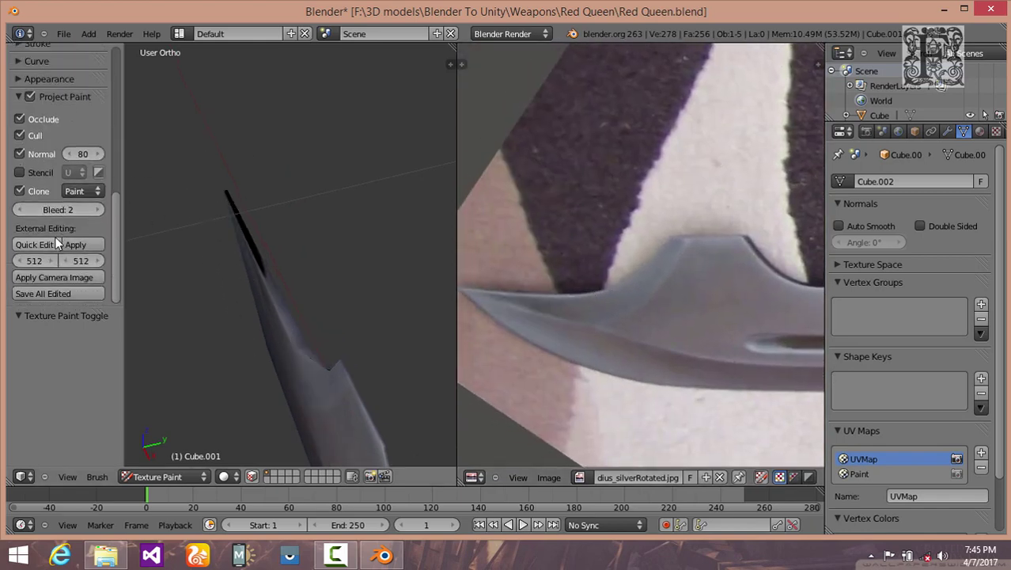
left_click(20, 190)
scroll(53, 238, "up", 1)
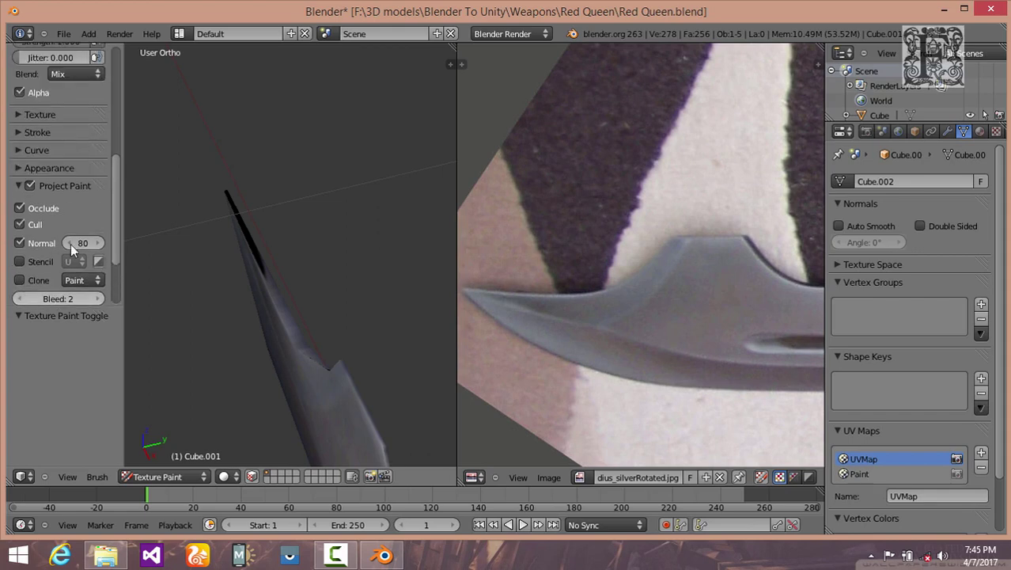
Step: Inspect the narrow black edge at the blade's tip from several angles and enlarge the 3D view
mouse_move(216, 339)
middle_mouse_down()
mouse_move(267, 321)
mouse_move(419, 186)
mouse_move(332, 291)
mouse_move(367, 350)
middle_mouse_up()
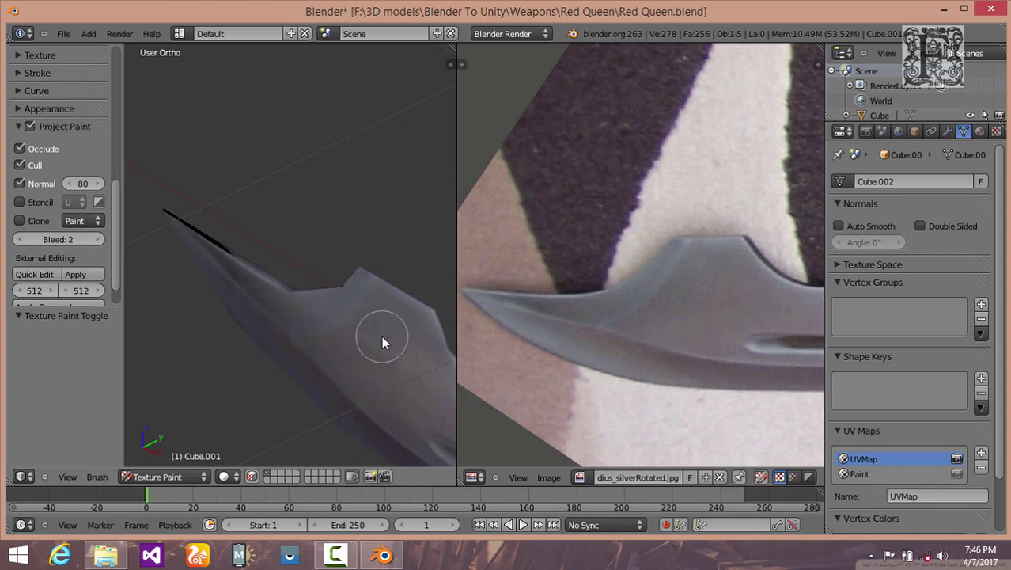
left_click(382, 336, "ctrl")
mouse_move(321, 260)
middle_mouse_down()
mouse_move(336, 224)
mouse_move(413, 336)
mouse_move(297, 348)
middle_mouse_up()
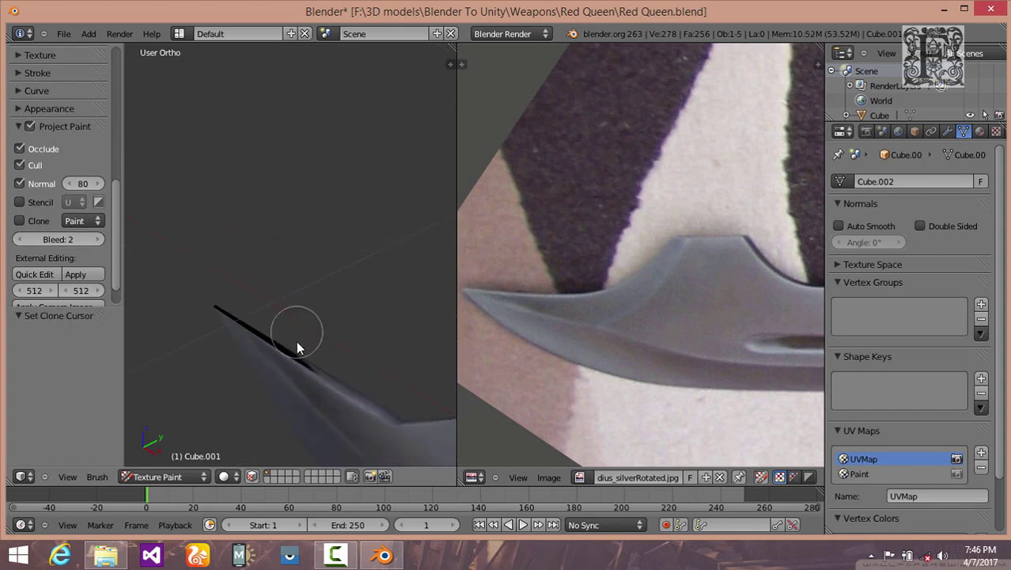
mouse_move(198, 293)
middle_mouse_down()
mouse_move(296, 361)
mouse_move(343, 217)
mouse_move(315, 254)
mouse_move(400, 162)
middle_mouse_up()
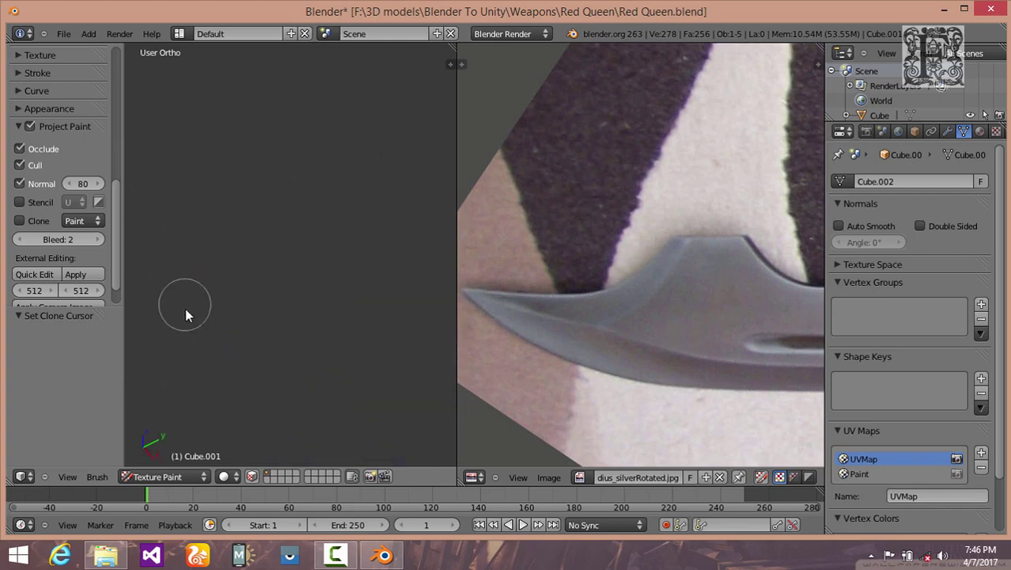
mouse_move(314, 230)
middle_mouse_down()
mouse_move(343, 199)
mouse_move(301, 336)
mouse_move(318, 361)
mouse_move(337, 238)
mouse_move(302, 256)
middle_mouse_up()
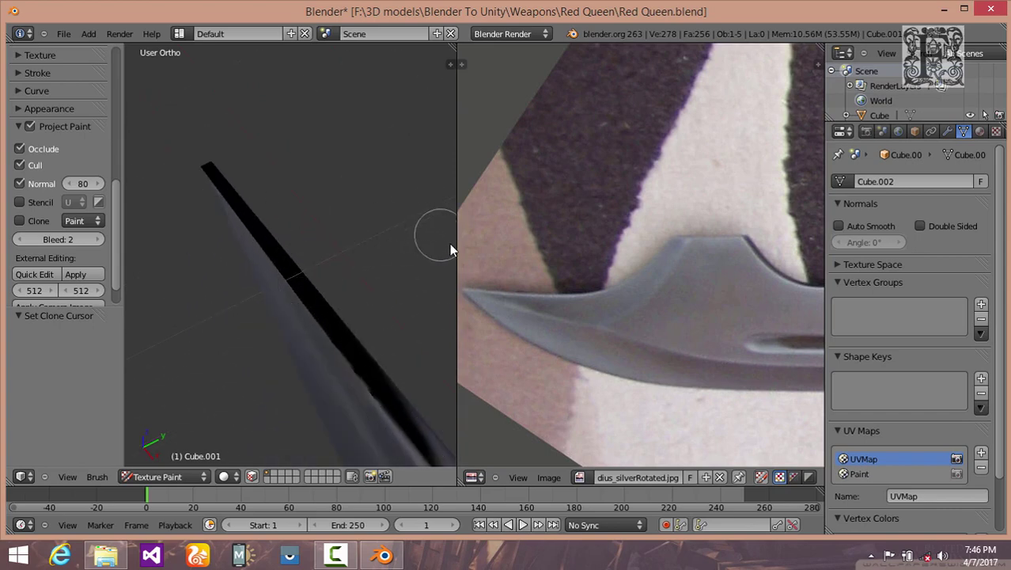
left_click_drag(458, 252, 596, 265)
mouse_move(554, 273)
middle_mouse_down()
mouse_move(384, 219)
mouse_move(354, 174)
mouse_move(384, 273)
mouse_move(409, 313)
mouse_move(366, 304)
mouse_move(440, 249)
middle_mouse_up()
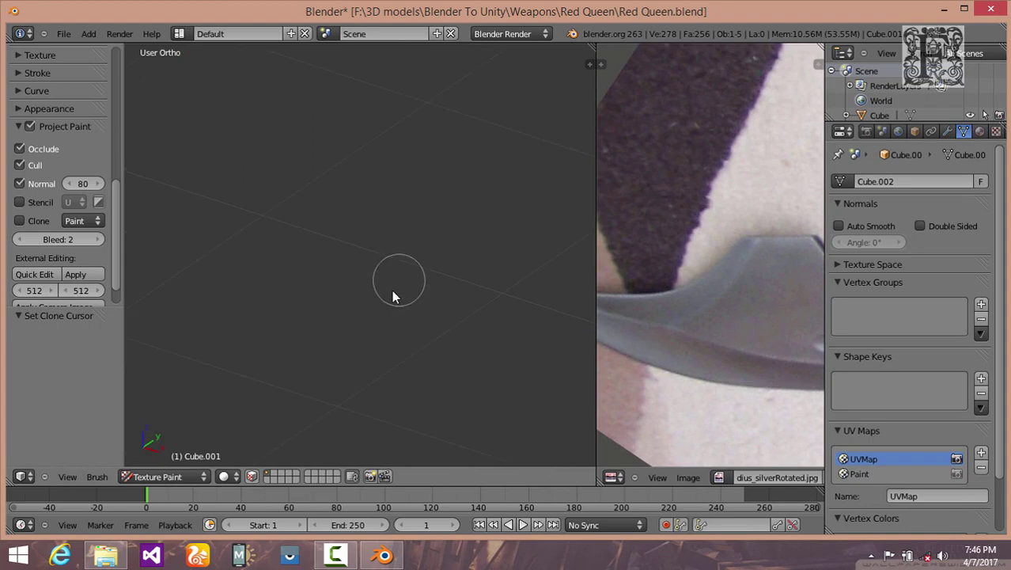
middle_click_drag(395, 294, 354, 368)
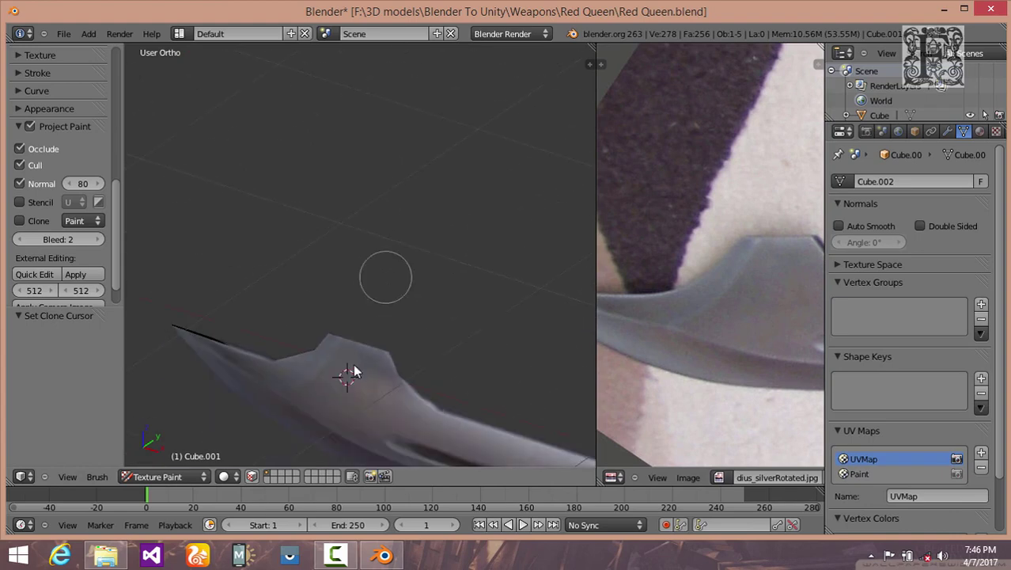
Step: Switch the blade to Edit Mode and examine its UV islands over the Blade image
left_click(190, 476)
left_click(182, 444)
middle_click_drag(361, 361, 529, 298)
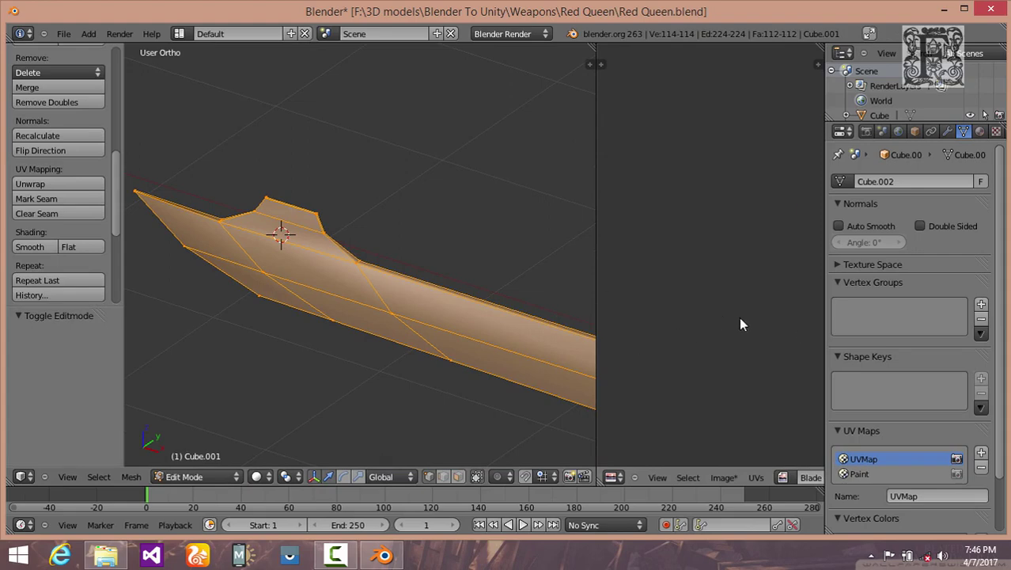
scroll(684, 316, "up", 4)
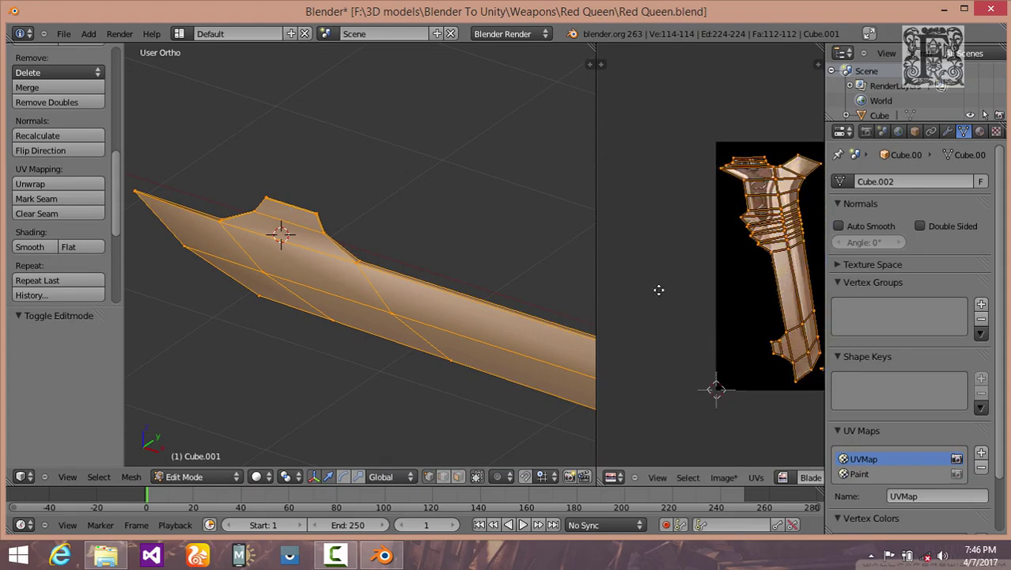
scroll(655, 285, "down", 5, "ctrl")
scroll(698, 294, "up", 2)
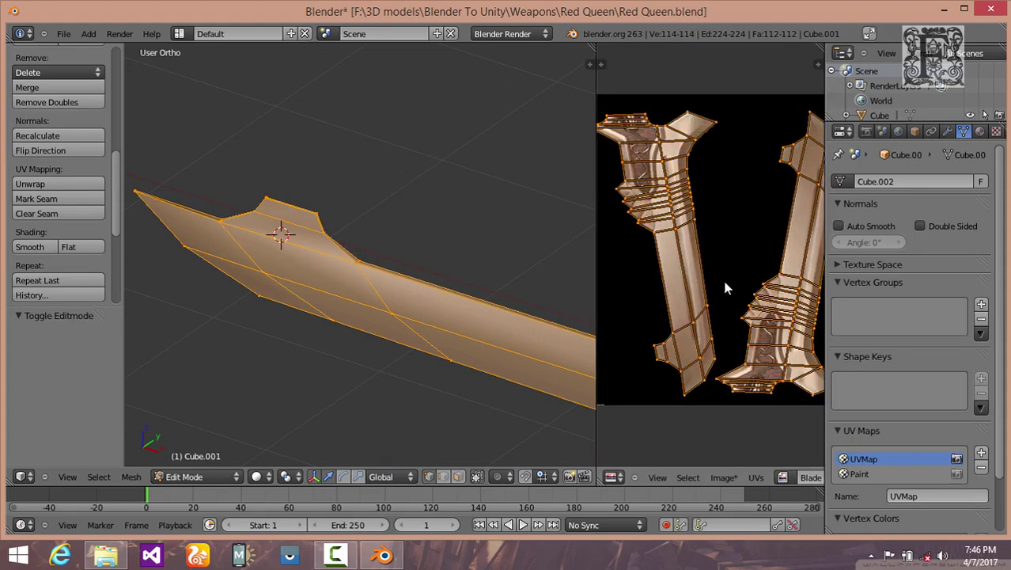
middle_click_drag(723, 277, 650, 222)
scroll(650, 222, "up", 1)
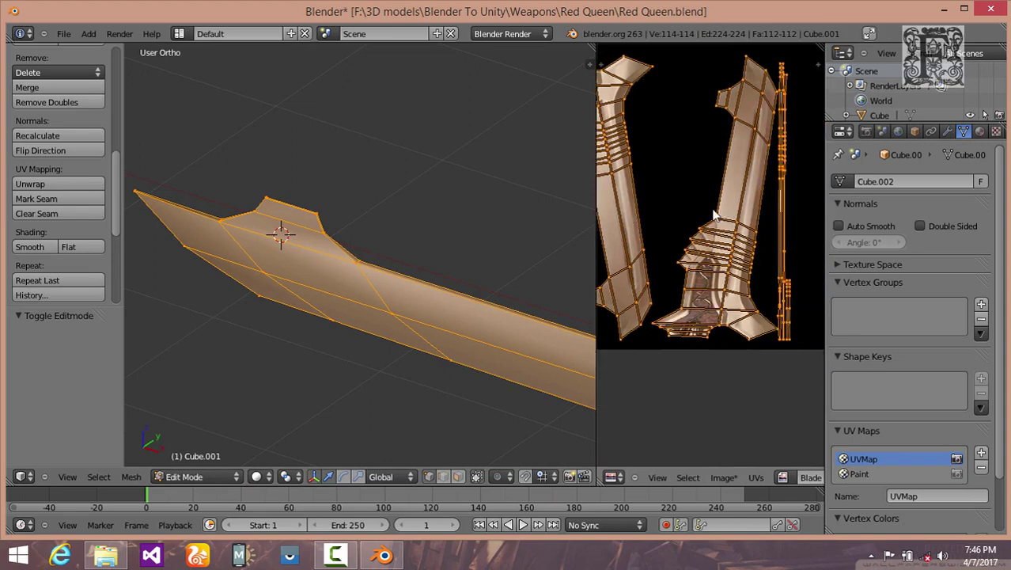
left_click(599, 253)
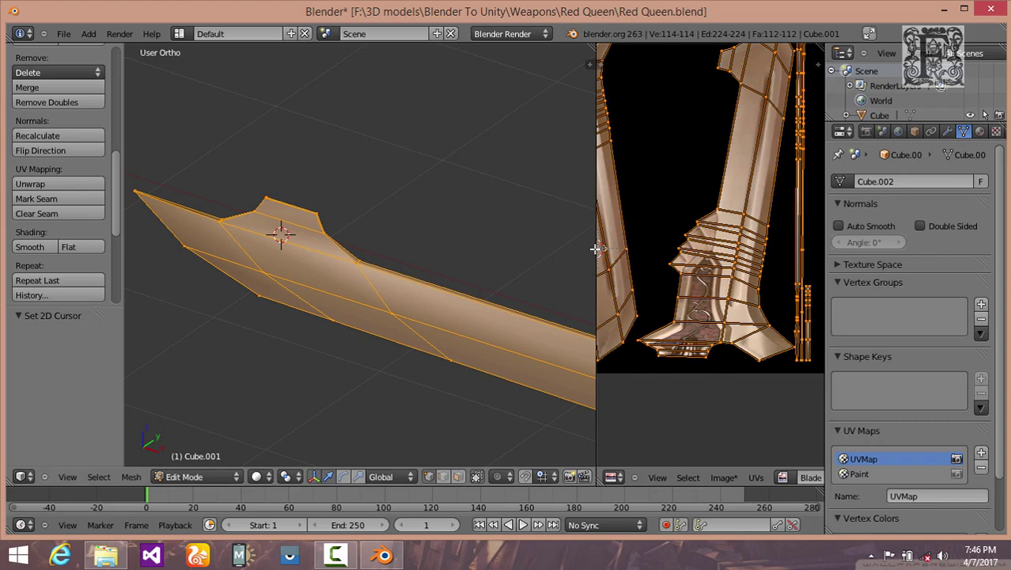
left_click_drag(636, 250, 683, 250)
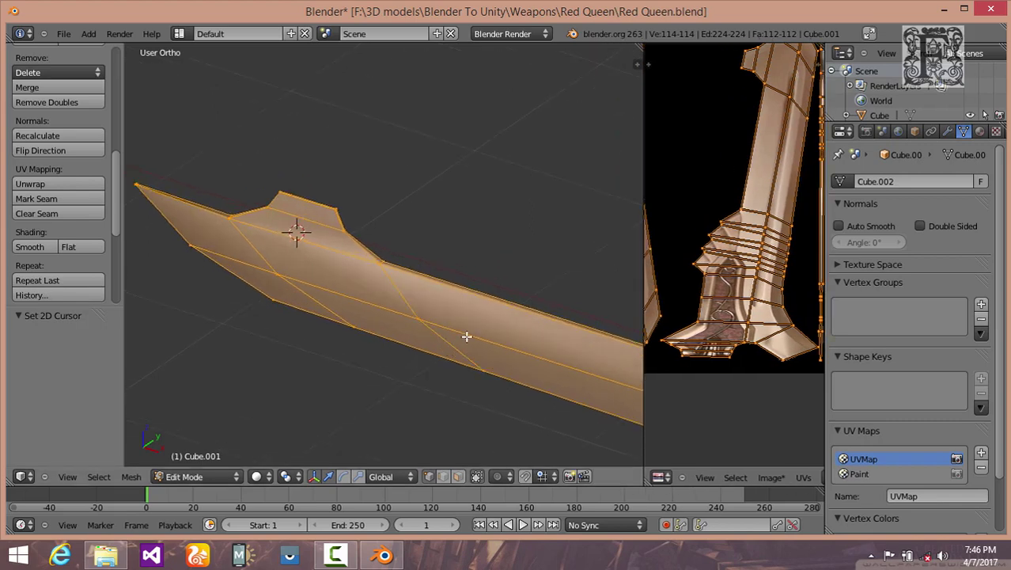
Step: Unwrap the whole blade mesh onto UVMap with its existing seams
scroll(375, 312, "up", 1)
scroll(324, 339, "up", 2)
scroll(324, 339, "down", 5)
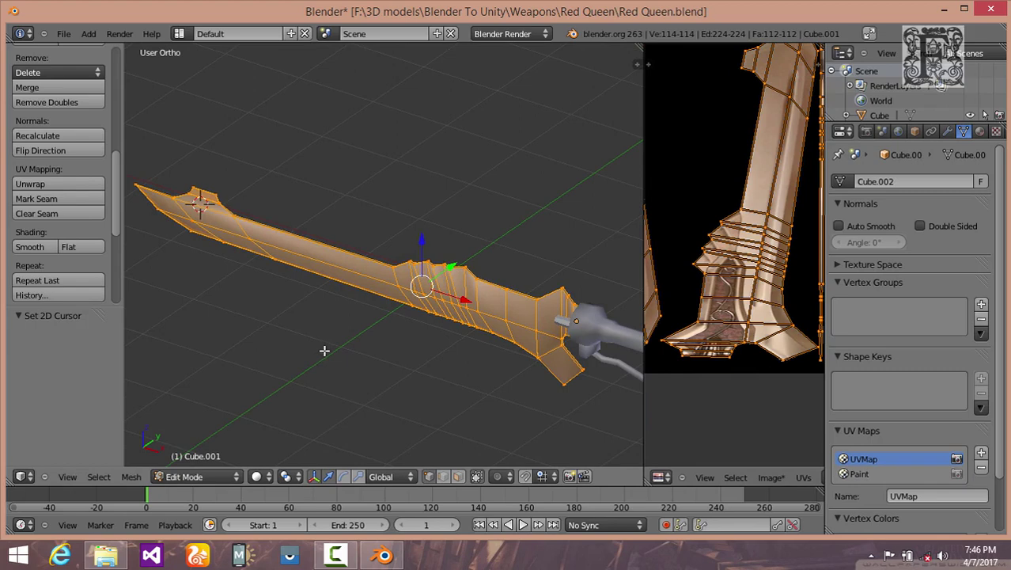
key("u")
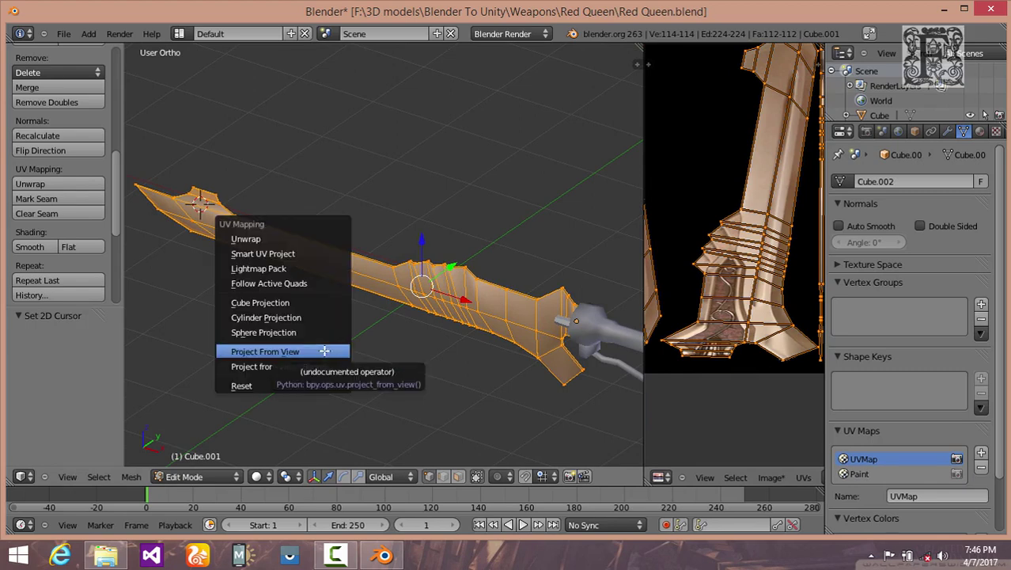
left_click(285, 238)
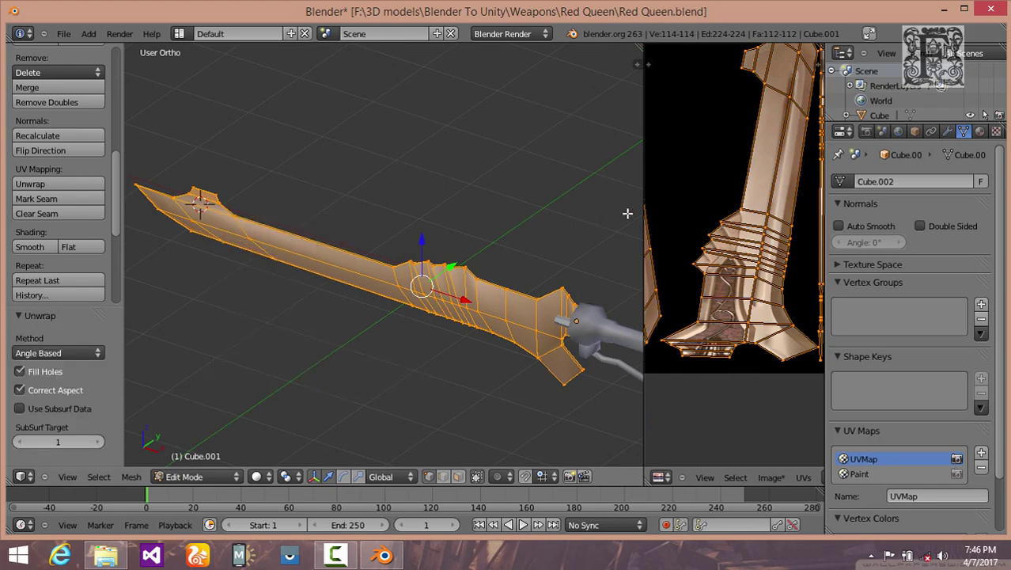
left_click_drag(617, 206, 617, 208)
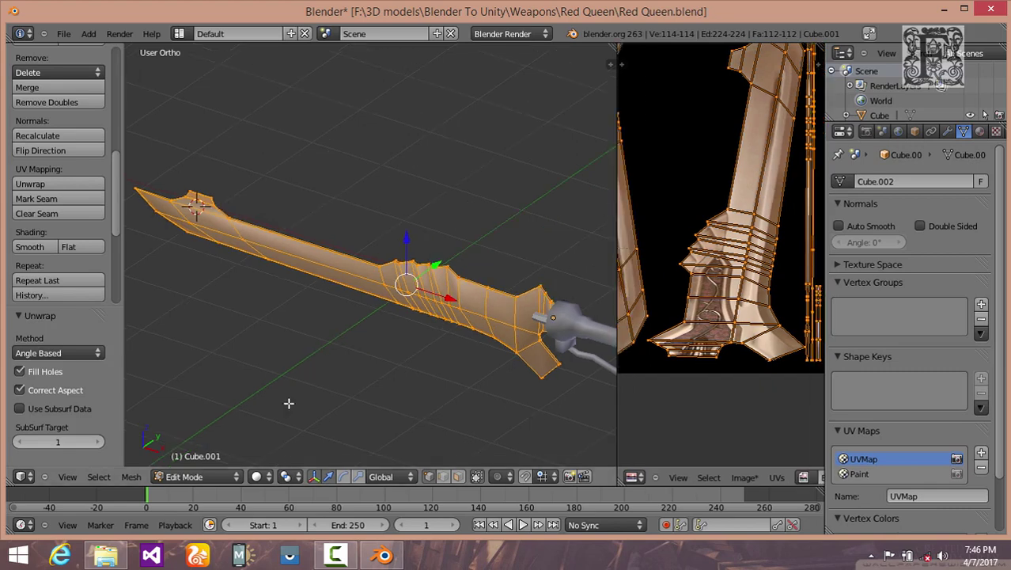
Step: Mark every edge of the blade as a seam, unwrap the whole mesh again and enlarge the UV editor to check the layout
left_click(136, 476)
mouse_move(156, 270)
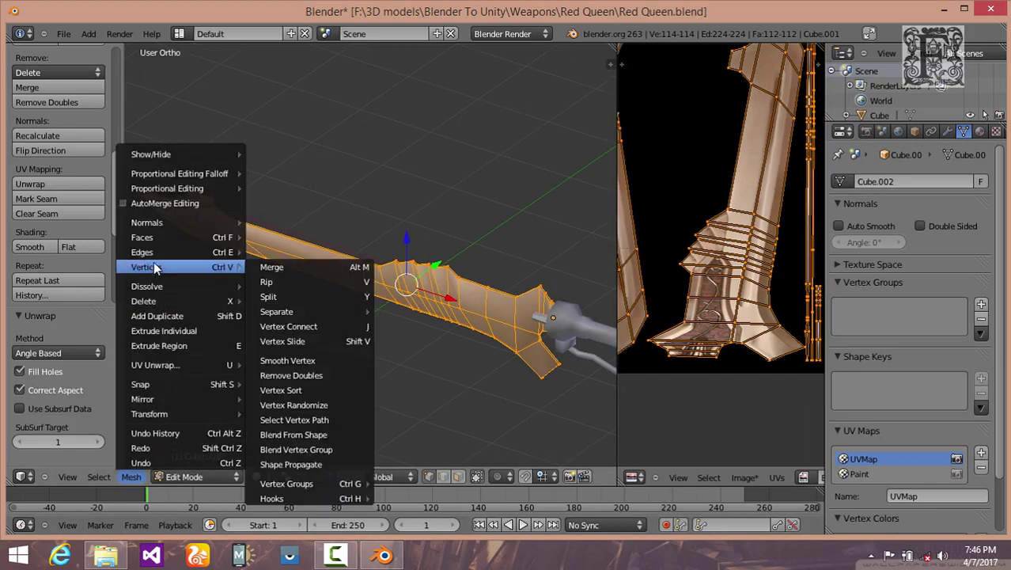
mouse_move(175, 252)
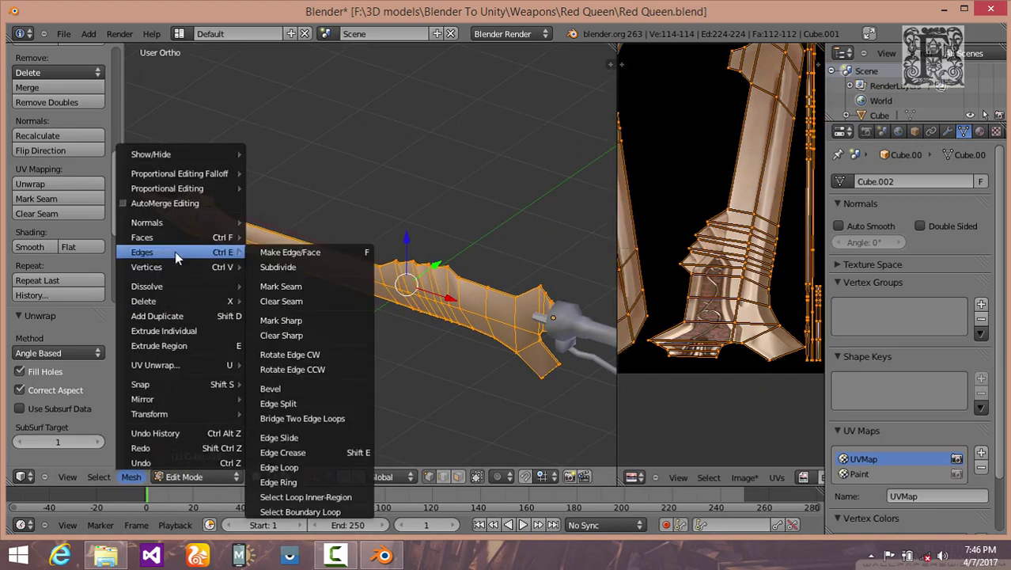
left_click(295, 287)
key("a")
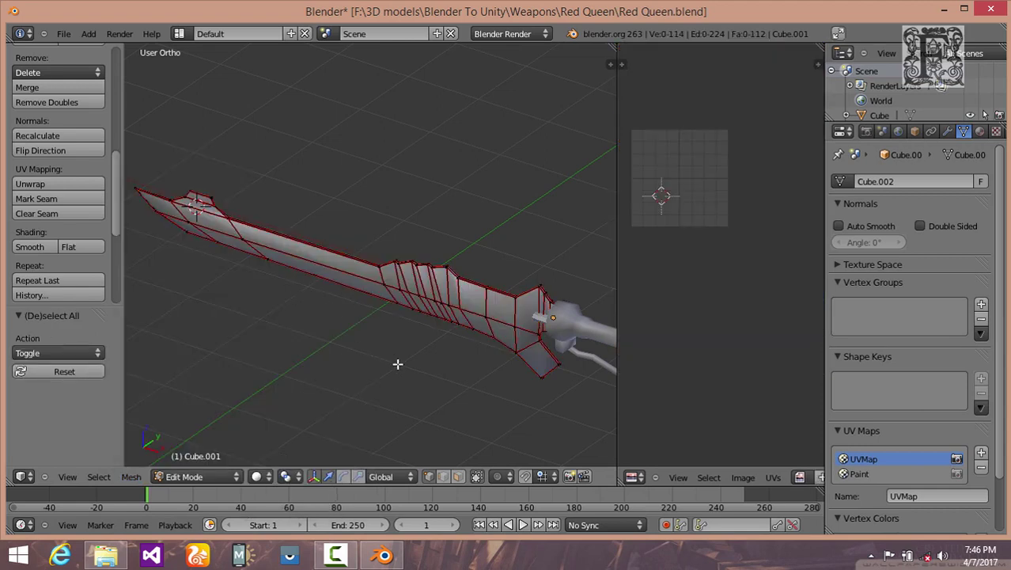
key("a")
key("u")
left_click(396, 364)
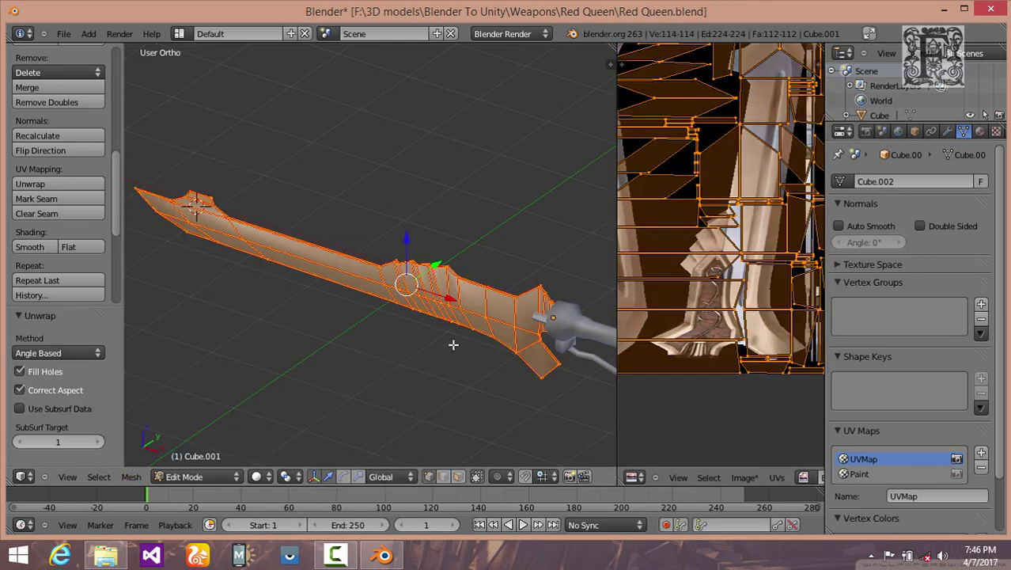
left_click_drag(616, 242, 468, 238)
scroll(581, 190, "down", 4)
scroll(583, 186, "up", 2)
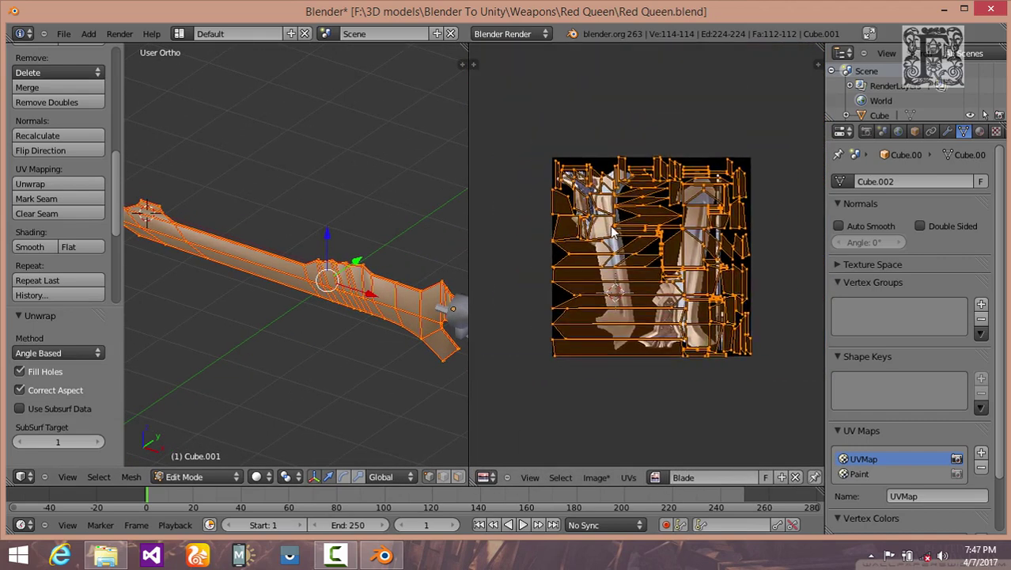
Step: Return the blade to Texture Paint mode from the Paint UV map, reactivate UVMap and enable Clone in the Project Paint settings
left_click(861, 474)
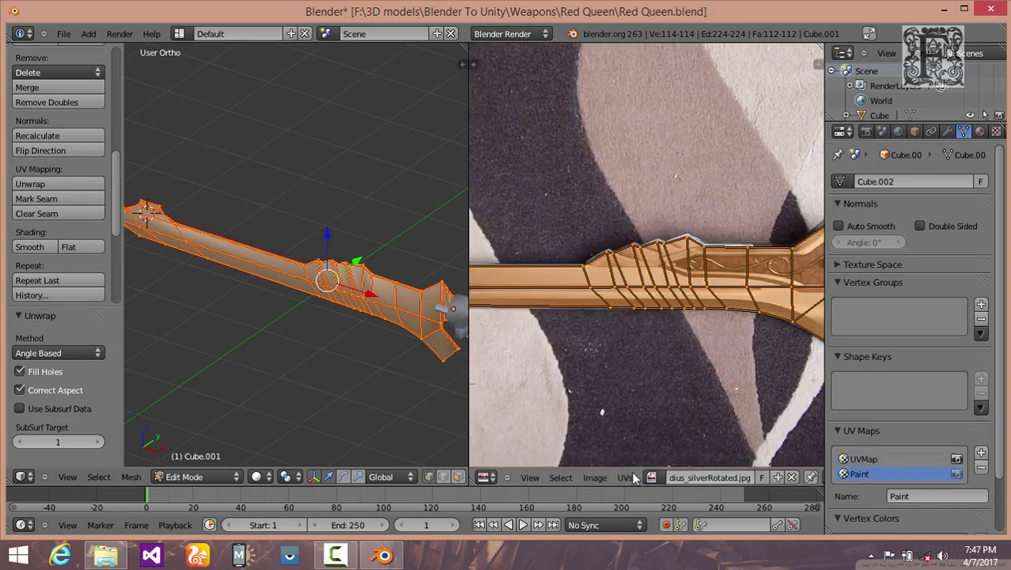
left_click(186, 477)
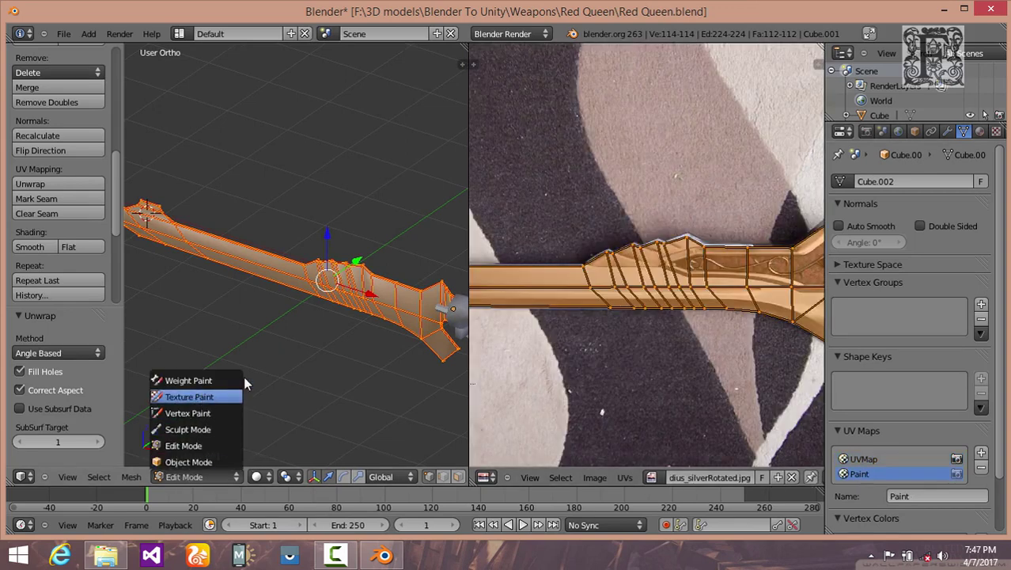
key("Return")
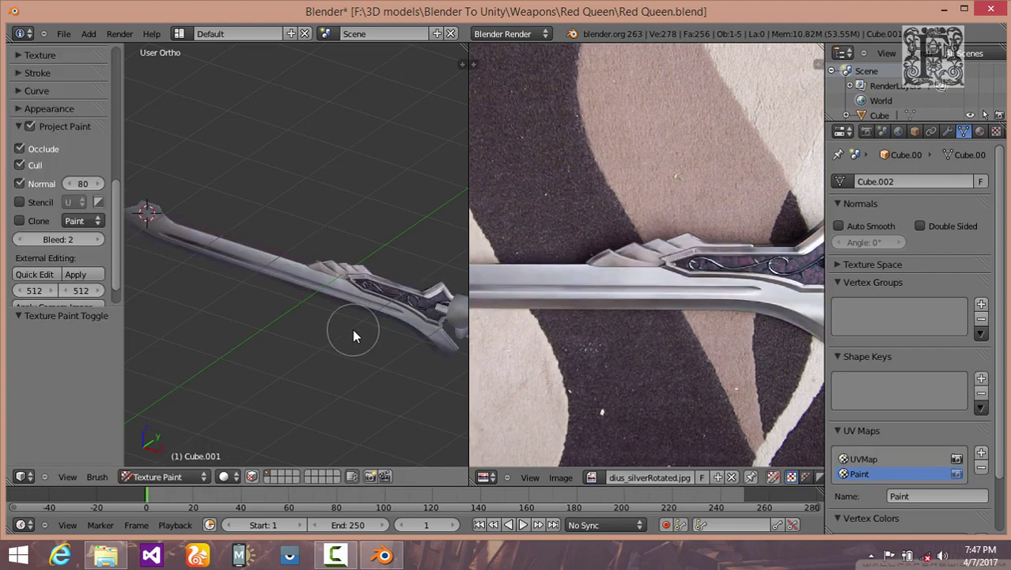
left_click(863, 459)
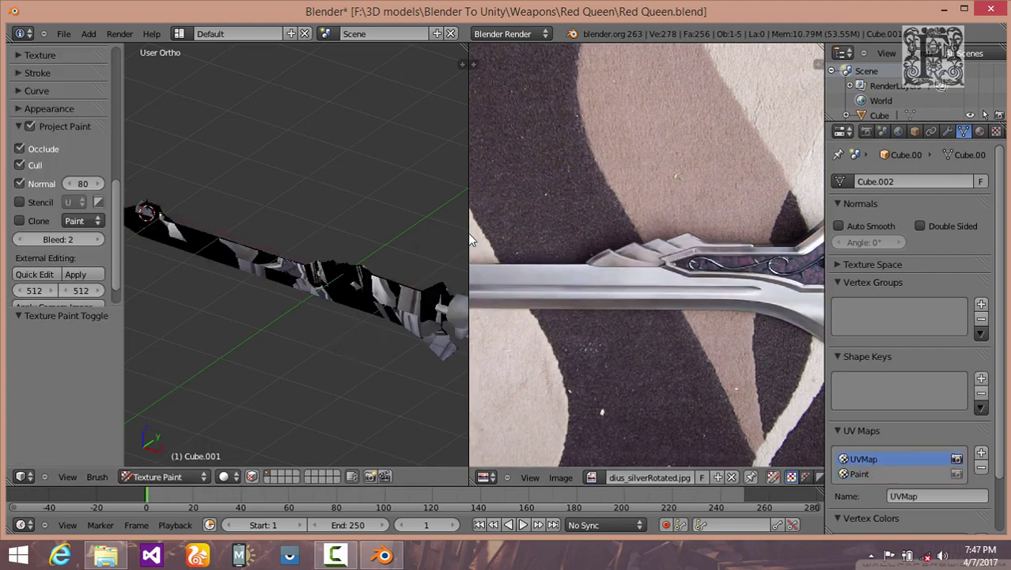
left_click_drag(468, 232, 672, 236)
middle_click_drag(390, 332, 500, 283)
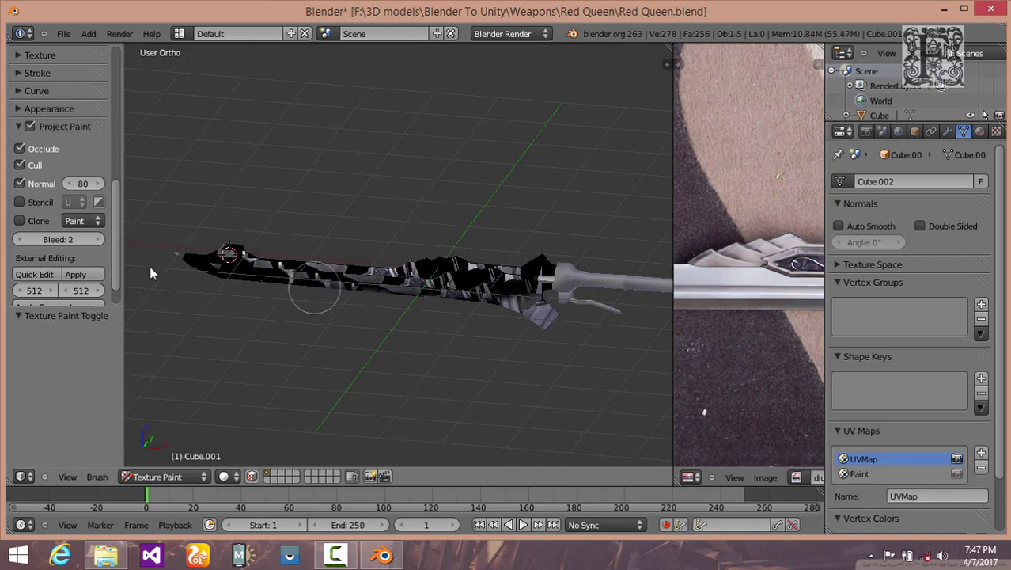
left_click(20, 221)
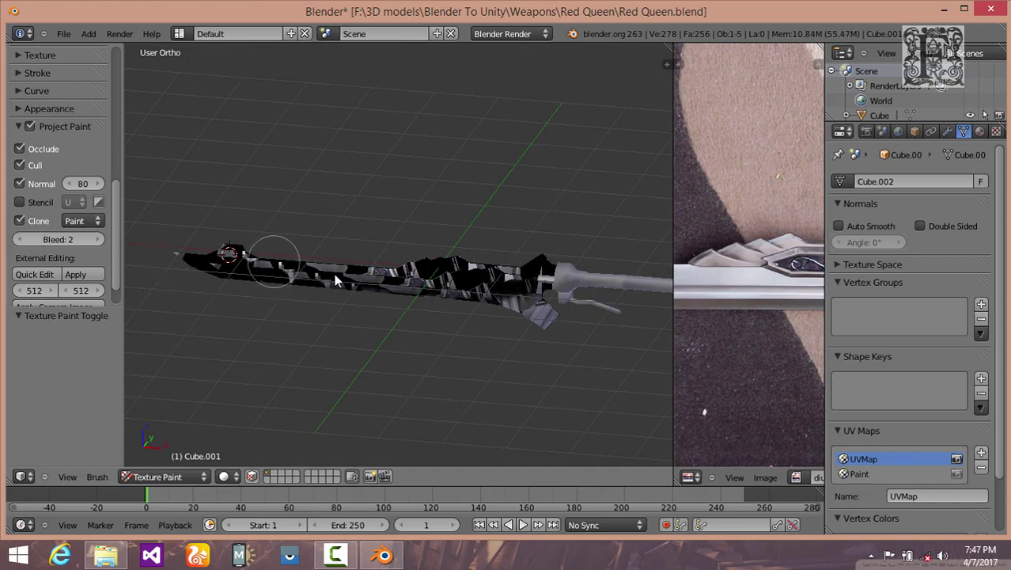
Step: Clone the photo over both sides of the re-unwrapped blade, from the guard prongs to the tip
mouse_move(275, 262)
left_mouse_down()
mouse_move(491, 281)
mouse_move(254, 280)
mouse_move(207, 252)
mouse_move(172, 260)
mouse_move(319, 277)
mouse_move(536, 273)
mouse_move(465, 314)
mouse_move(435, 294)
mouse_move(410, 305)
mouse_move(318, 288)
mouse_move(582, 284)
mouse_move(235, 271)
mouse_move(165, 254)
left_mouse_up()
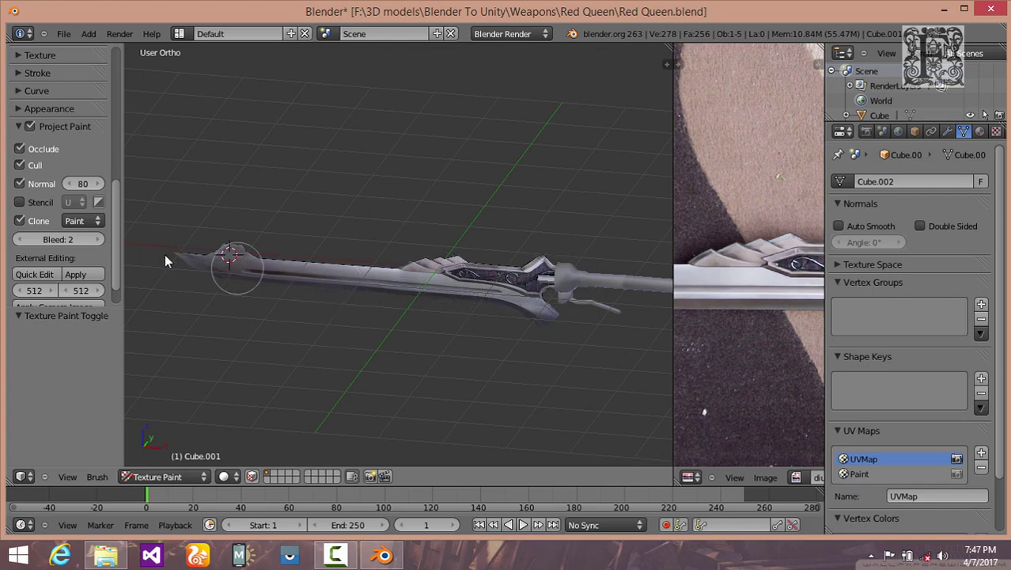
mouse_move(241, 305)
middle_mouse_down()
mouse_move(515, 301)
mouse_move(472, 290)
mouse_move(469, 318)
mouse_move(420, 290)
middle_mouse_up()
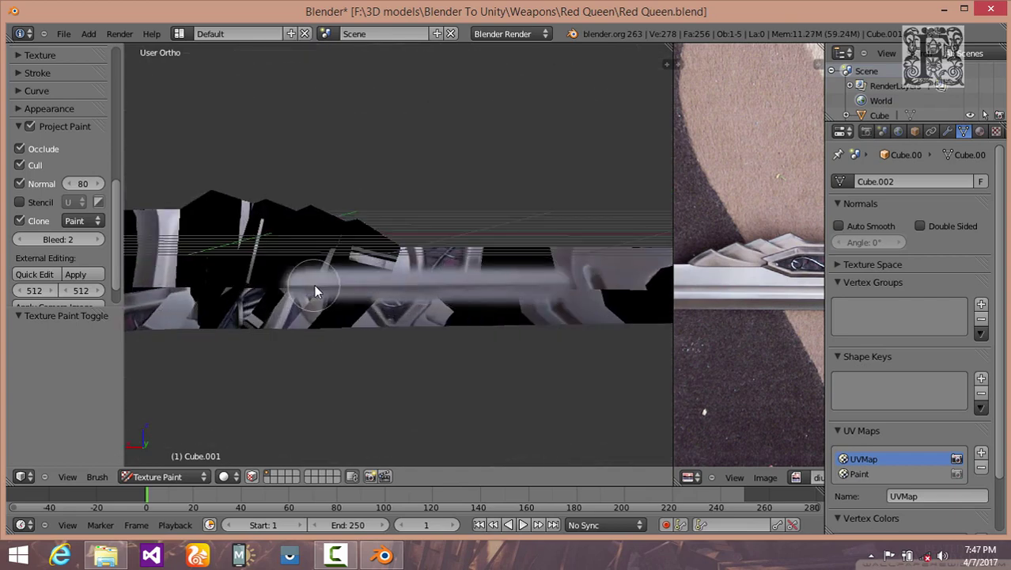
middle_click_drag(314, 284, 466, 263)
mouse_move(213, 243)
left_mouse_down()
mouse_move(429, 238)
mouse_move(271, 237)
mouse_move(350, 233)
mouse_move(238, 252)
left_mouse_up()
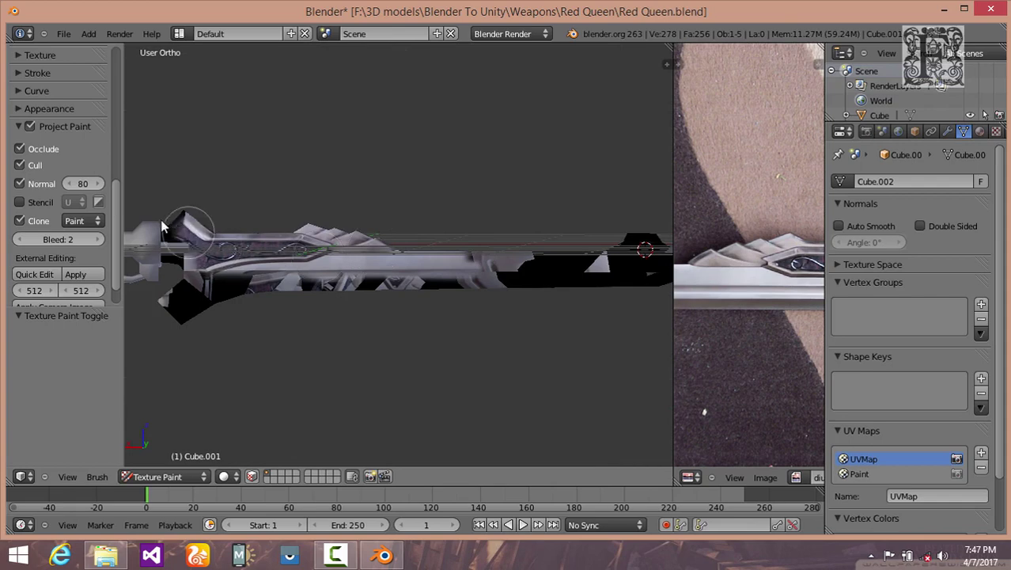
mouse_move(176, 234)
left_mouse_down()
mouse_move(165, 228)
mouse_move(166, 325)
mouse_move(345, 280)
mouse_move(485, 286)
mouse_move(262, 288)
mouse_move(606, 286)
mouse_move(504, 273)
mouse_move(513, 267)
left_mouse_up()
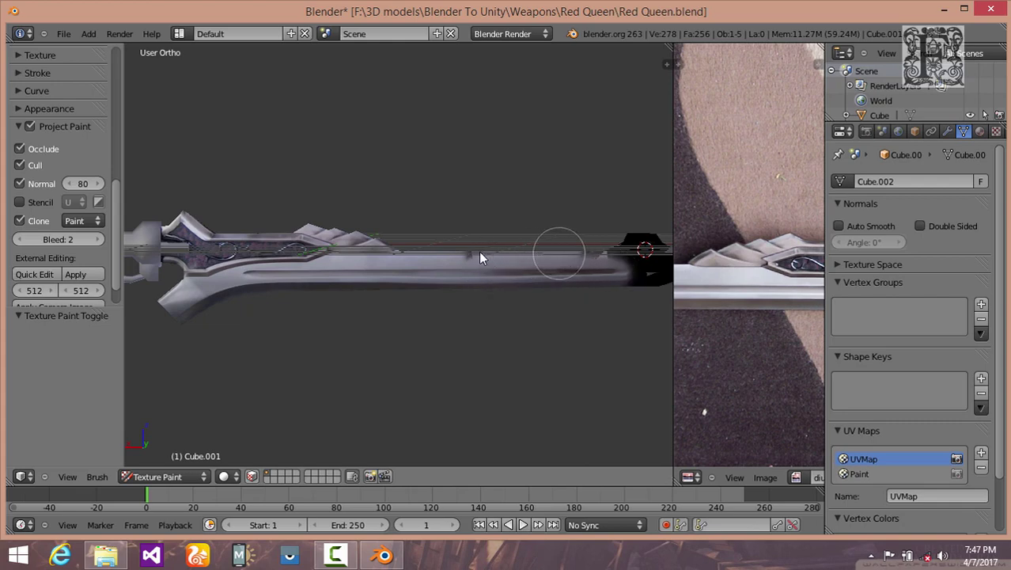
mouse_move(442, 257)
middle_mouse_down("shift")
mouse_move(284, 257)
mouse_move(274, 273)
middle_mouse_up("shift")
mouse_move(274, 273)
left_mouse_down()
mouse_move(416, 238)
mouse_move(369, 231)
mouse_move(427, 287)
mouse_move(323, 255)
mouse_move(492, 243)
mouse_move(479, 270)
left_mouse_up()
mouse_move(477, 270)
middle_mouse_down()
mouse_move(470, 260)
mouse_move(438, 335)
mouse_move(502, 309)
mouse_move(436, 286)
middle_mouse_up()
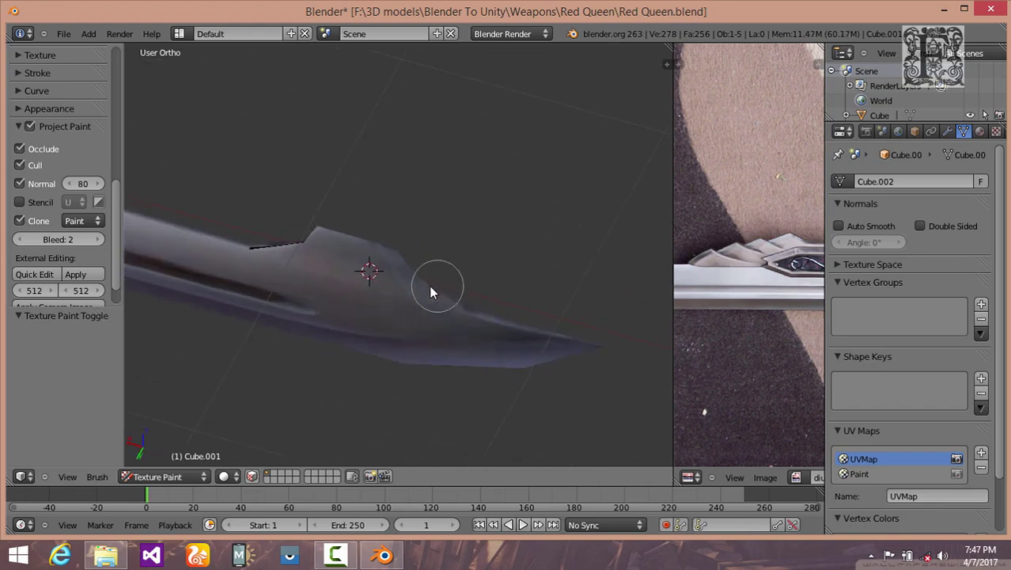
middle_click_drag(277, 299, 292, 331)
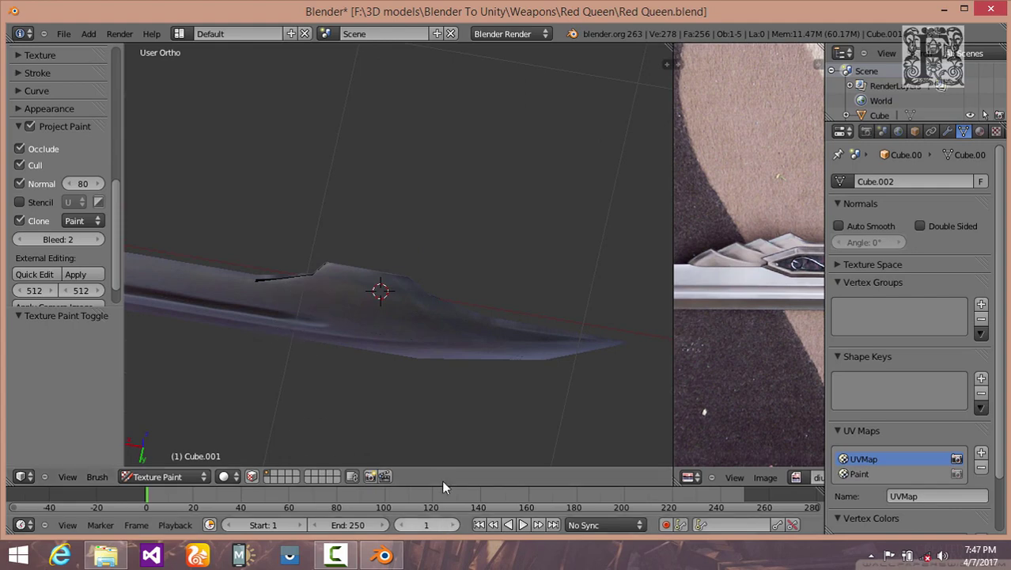
left_click(338, 555)
left_click(940, 485)
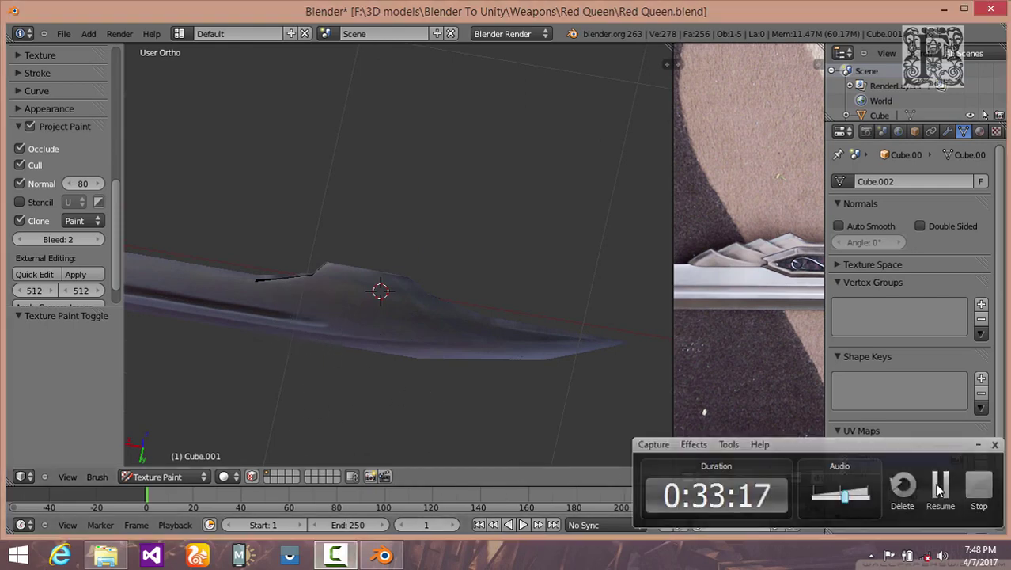
left_click(940, 485)
Step: Clone the photo over the bare black strip along the spine edge at the blade's tip notch
scroll(248, 273, "up", 1)
middle_click_drag(248, 273, 410, 286, "shift")
middle_click_drag(468, 324, 406, 327)
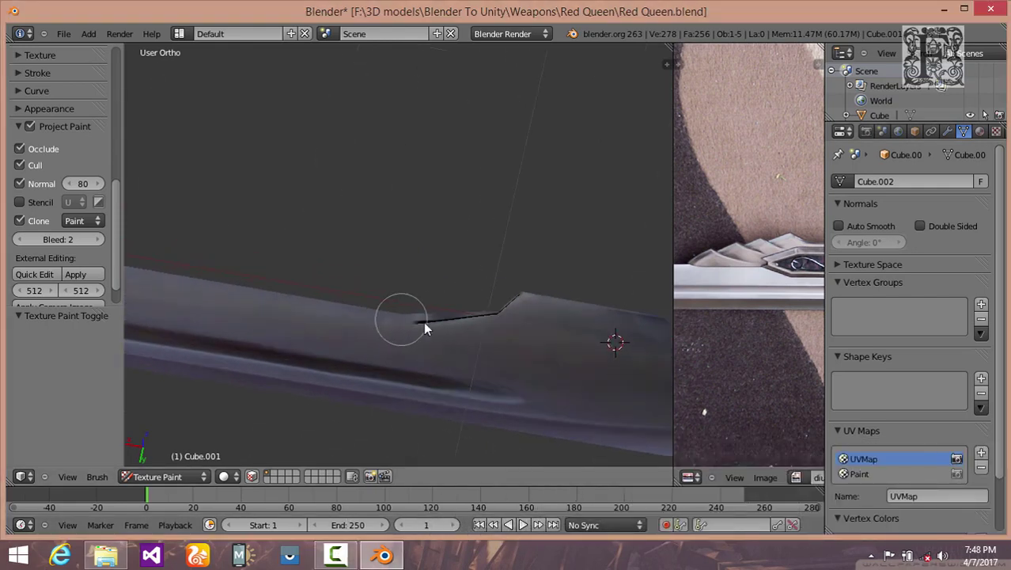
middle_click_drag(516, 319, 313, 254)
middle_click_drag(444, 204, 294, 235)
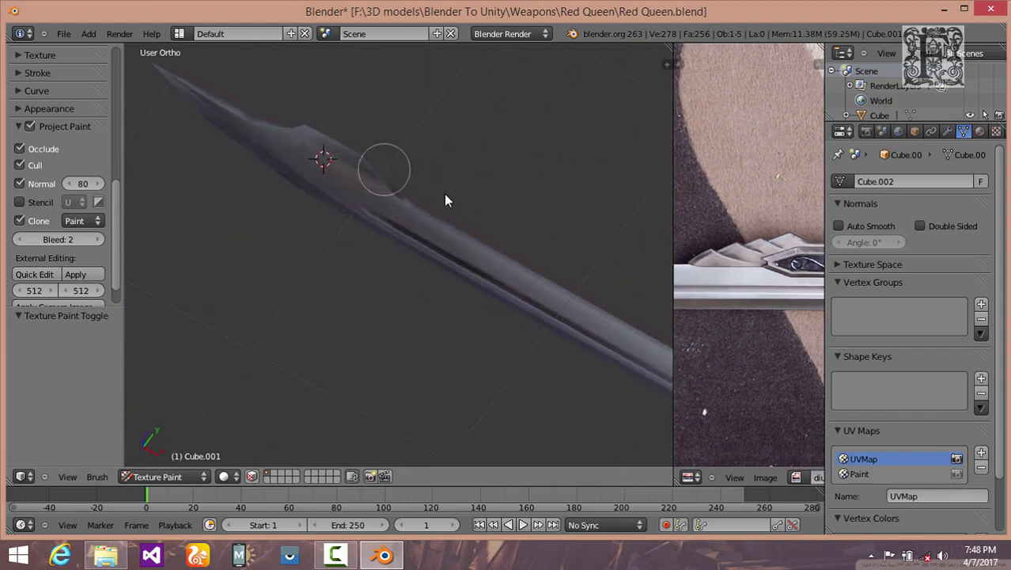
Step: Cover the remaining spine edge with the cloned photo, working past the serrated section toward the guard
scroll(484, 288, "down", 4)
middle_click_drag(485, 288, 311, 240, "shift")
scroll(447, 323, "up", 4)
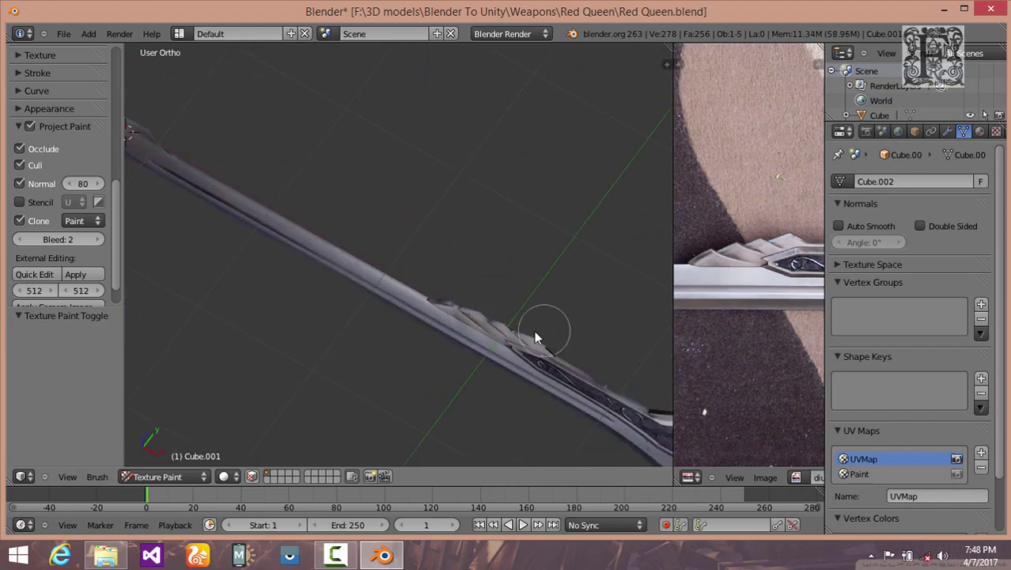
middle_click_drag(615, 379, 378, 252)
scroll(378, 251, "up", 2)
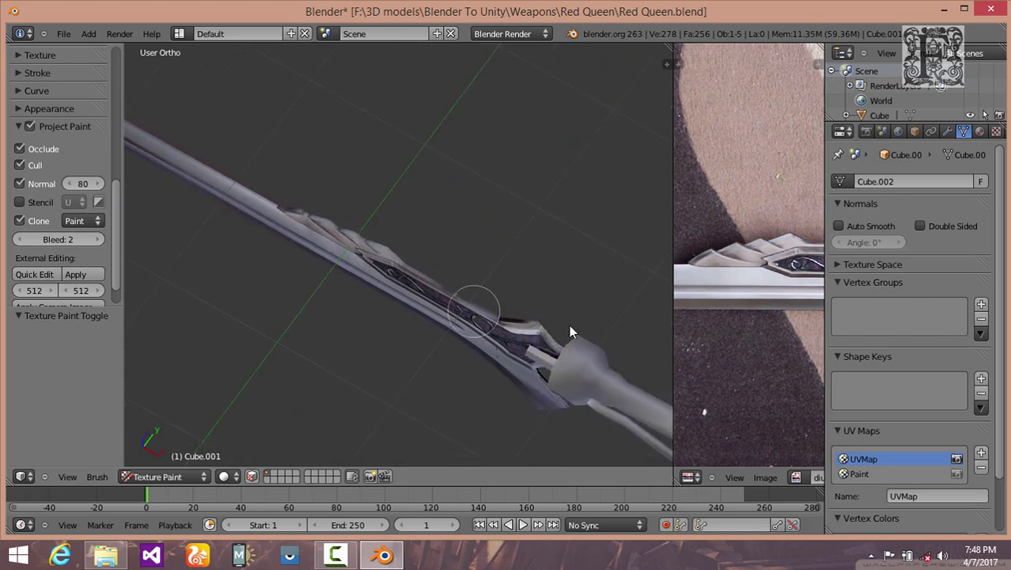
scroll(562, 368, "up", 2)
mouse_move(562, 369)
middle_mouse_down()
mouse_move(389, 271)
mouse_move(463, 339)
mouse_move(271, 270)
mouse_move(500, 314)
middle_mouse_up()
scroll(473, 368, "down", 6)
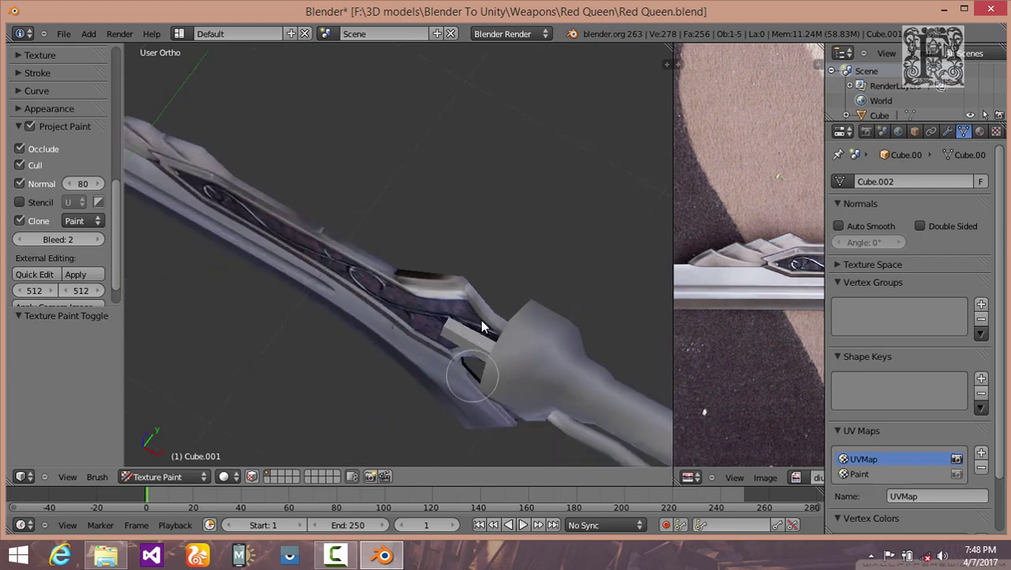
middle_click_drag(480, 319, 428, 214)
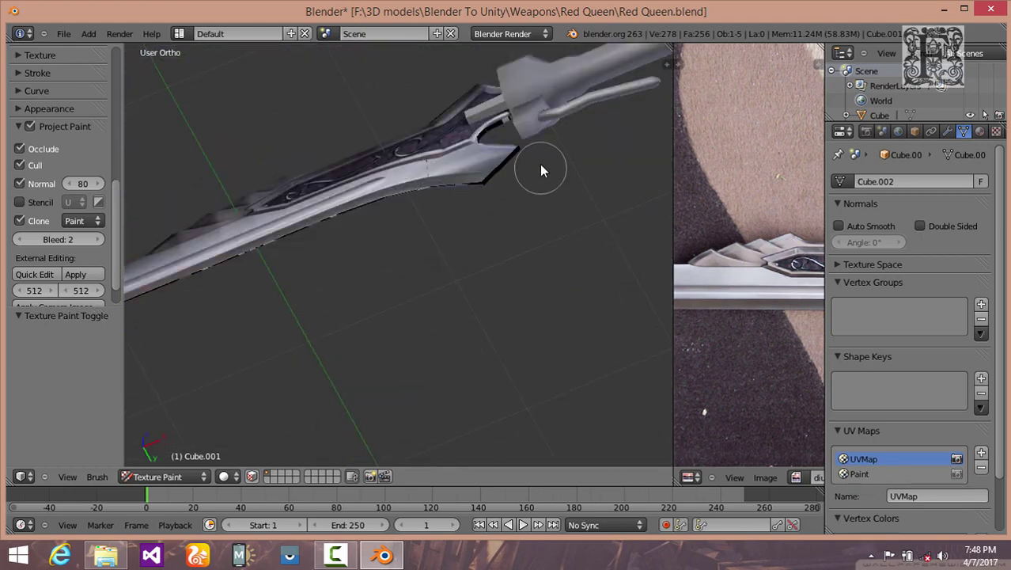
Step: Clone the photo over the black cutting edge of the blade, starting at the guard prong and working toward the tip
left_click_drag(506, 171, 526, 111)
middle_click_drag(496, 212, 416, 119)
mouse_move(392, 208)
middle_mouse_down()
mouse_move(302, 226)
mouse_move(275, 156)
mouse_move(327, 250)
mouse_move(239, 239)
middle_mouse_up()
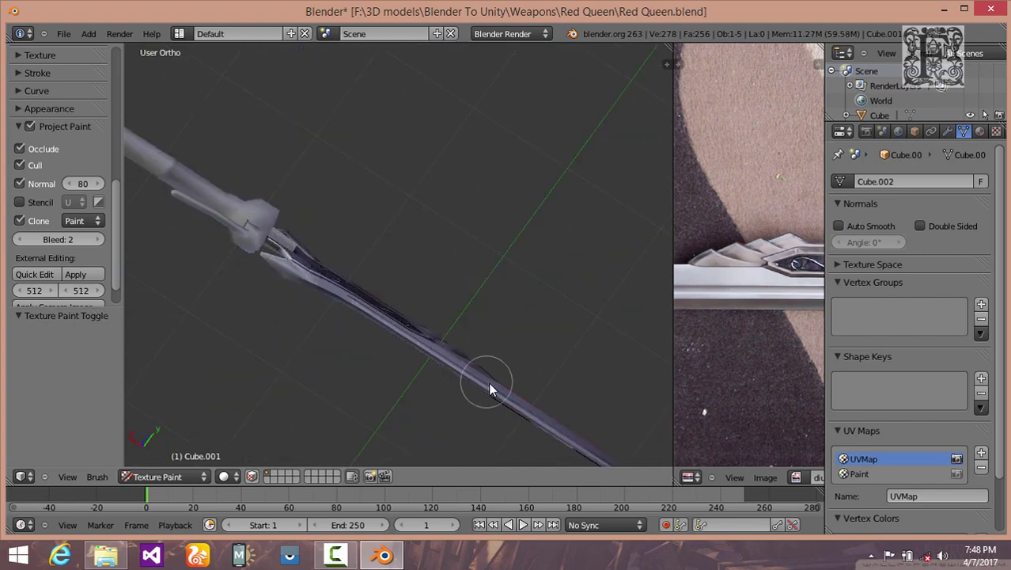
mouse_move(489, 386)
middle_mouse_down()
mouse_move(338, 235)
mouse_move(372, 283)
middle_mouse_up()
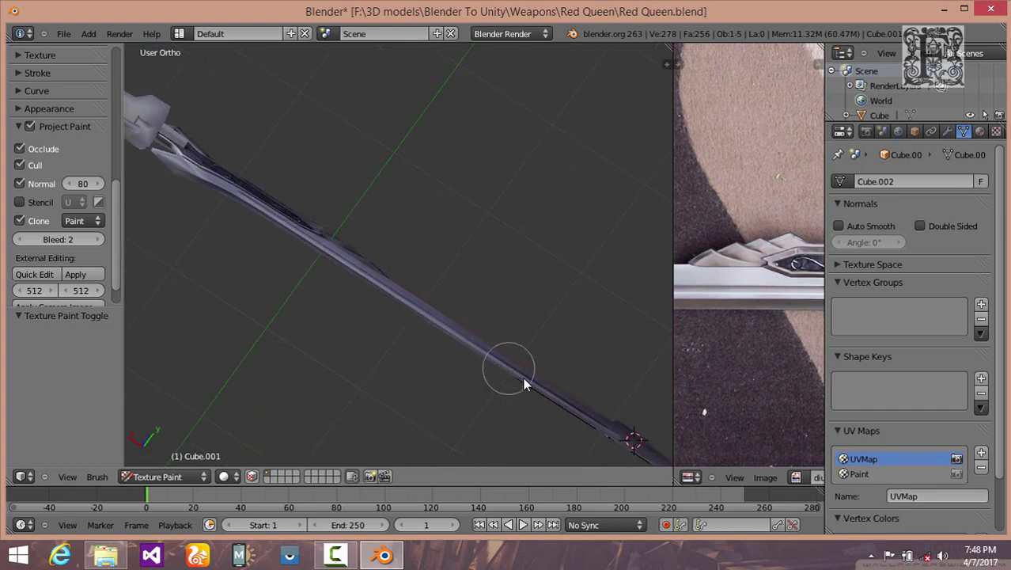
mouse_move(524, 379)
middle_mouse_down()
mouse_move(315, 219)
mouse_move(388, 260)
middle_mouse_up()
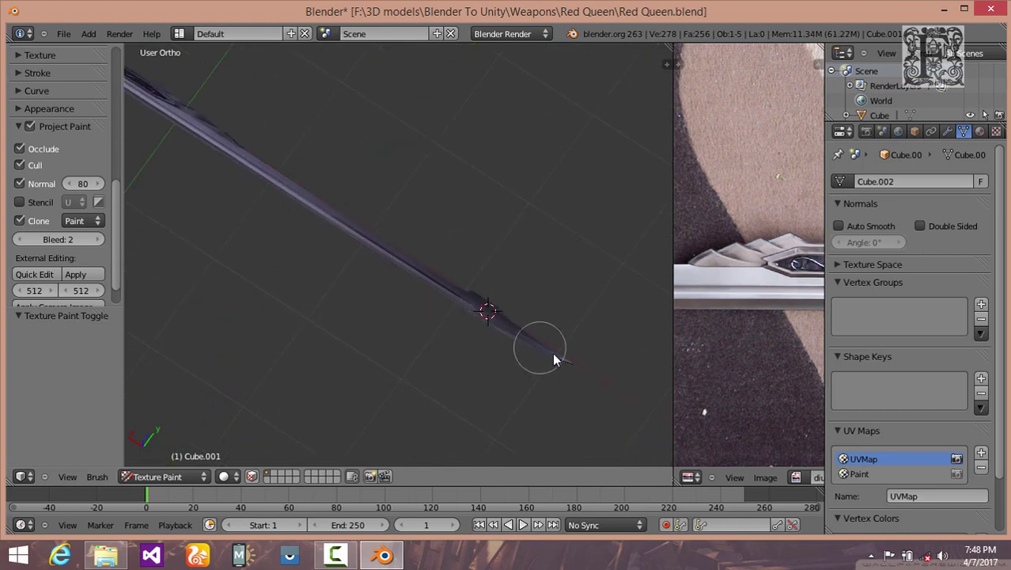
Step: Clone the photo over the narrow black edge at the very tip of the blade
mouse_move(551, 345)
middle_mouse_down()
mouse_move(544, 318)
mouse_move(298, 227)
mouse_move(367, 314)
mouse_move(365, 253)
mouse_move(334, 280)
mouse_move(264, 213)
mouse_move(162, 339)
mouse_move(334, 312)
middle_mouse_up()
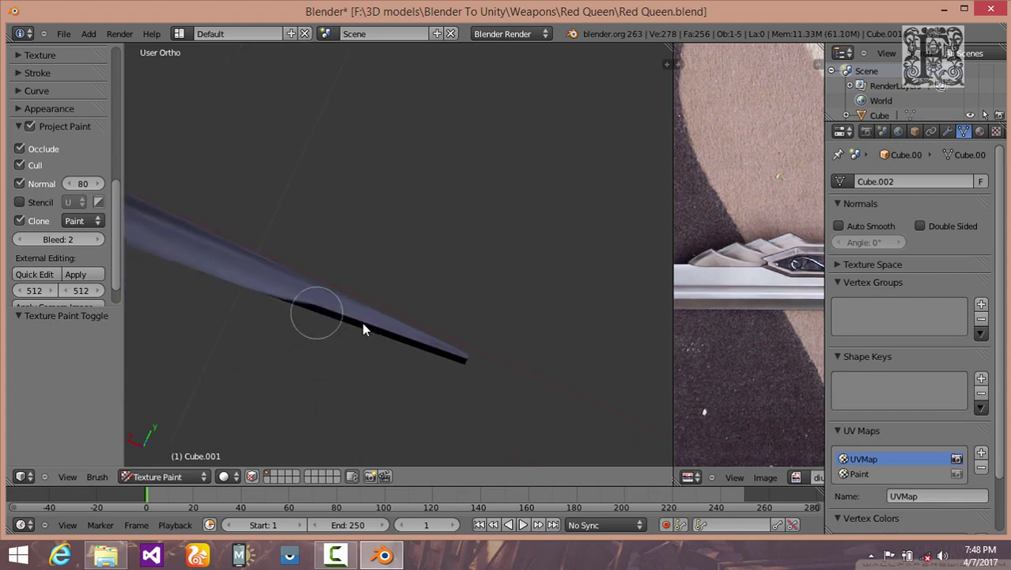
middle_click_drag(402, 377, 402, 318)
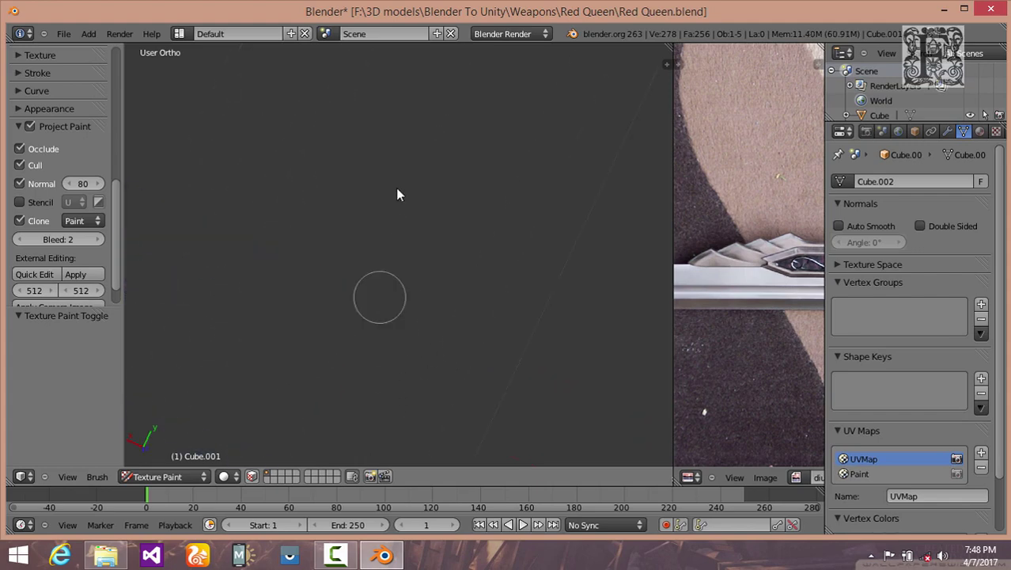
mouse_move(398, 235)
middle_mouse_down()
mouse_move(379, 364)
mouse_move(357, 245)
mouse_move(352, 308)
mouse_move(354, 189)
mouse_move(389, 354)
mouse_move(377, 271)
mouse_move(355, 248)
middle_mouse_up()
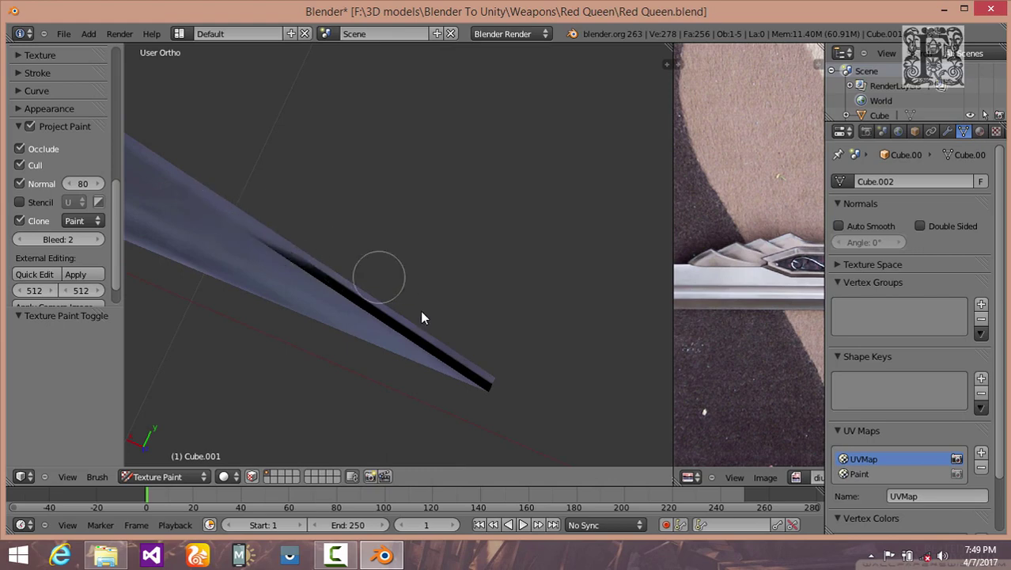
mouse_move(241, 256)
left_mouse_down()
mouse_move(284, 241)
mouse_move(406, 327)
mouse_move(311, 264)
mouse_move(328, 277)
left_mouse_up()
scroll(418, 345, "down", 4)
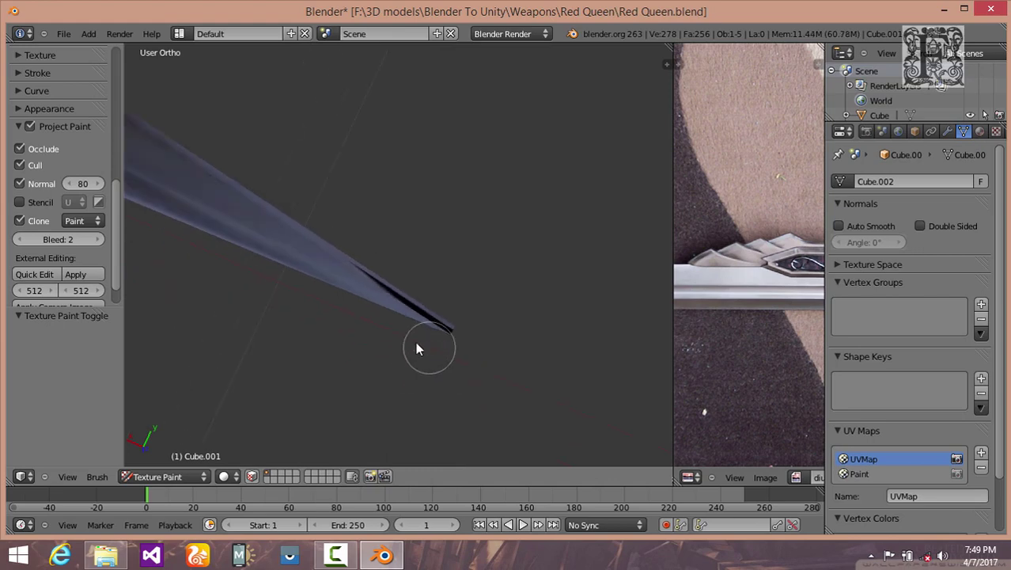
Step: Clone-paint over the remaining black gaps on the sword blade, including the narrow recess near the guard
middle_click_drag(320, 275, 294, 162)
mouse_move(416, 395)
middle_mouse_down()
mouse_move(340, 288)
mouse_move(352, 279)
mouse_move(395, 379)
mouse_move(280, 196)
middle_mouse_up()
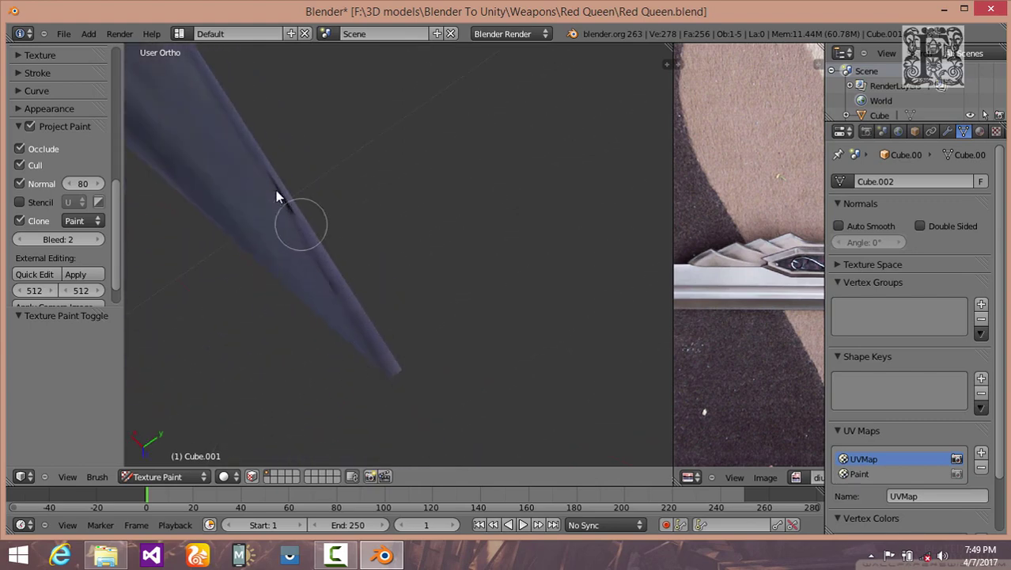
mouse_move(354, 309)
middle_mouse_down()
mouse_move(309, 278)
mouse_move(307, 203)
mouse_move(262, 162)
mouse_move(453, 314)
mouse_move(269, 232)
mouse_move(440, 135)
mouse_move(266, 219)
mouse_move(471, 212)
mouse_move(507, 333)
mouse_move(532, 214)
mouse_move(402, 268)
mouse_move(543, 174)
mouse_move(541, 272)
mouse_move(519, 248)
mouse_move(381, 289)
mouse_move(517, 271)
mouse_move(366, 311)
middle_mouse_up()
middle_click_drag(514, 257, 411, 412)
middle_click_drag(602, 415, 379, 267)
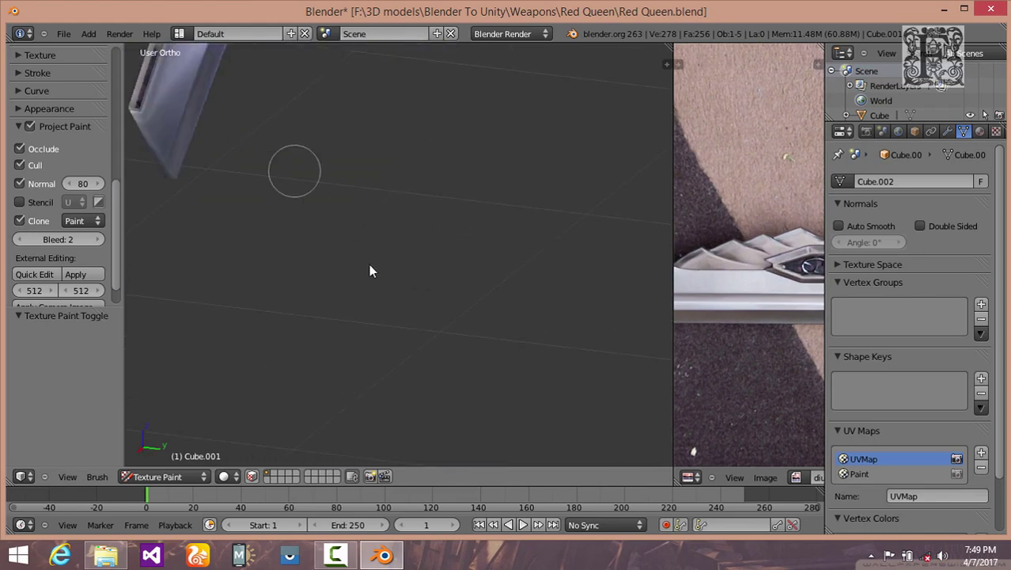
middle_click_drag(264, 179, 357, 177)
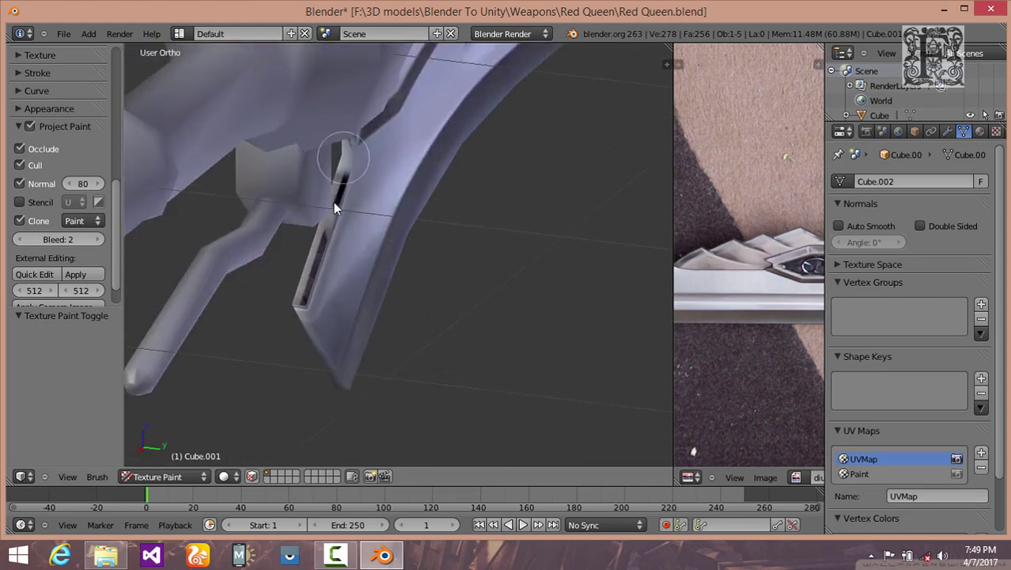
mouse_move(344, 162)
left_mouse_down()
mouse_move(334, 244)
mouse_move(305, 315)
mouse_move(316, 269)
left_mouse_up()
scroll(391, 224, "down", 2)
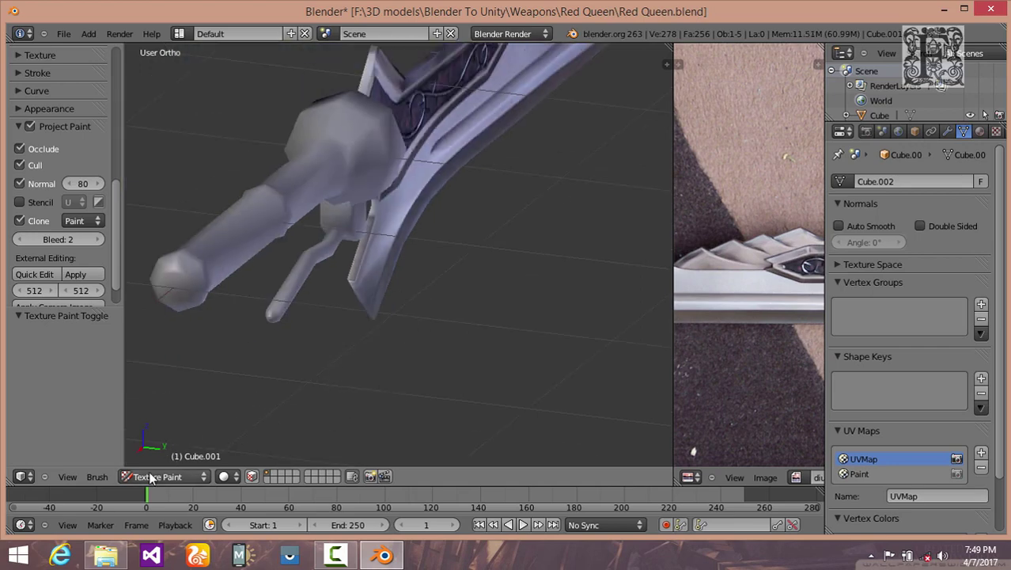
Step: Switch the blade to Edit Mode and save its painted Blade texture image
left_click(159, 476)
left_click(156, 450)
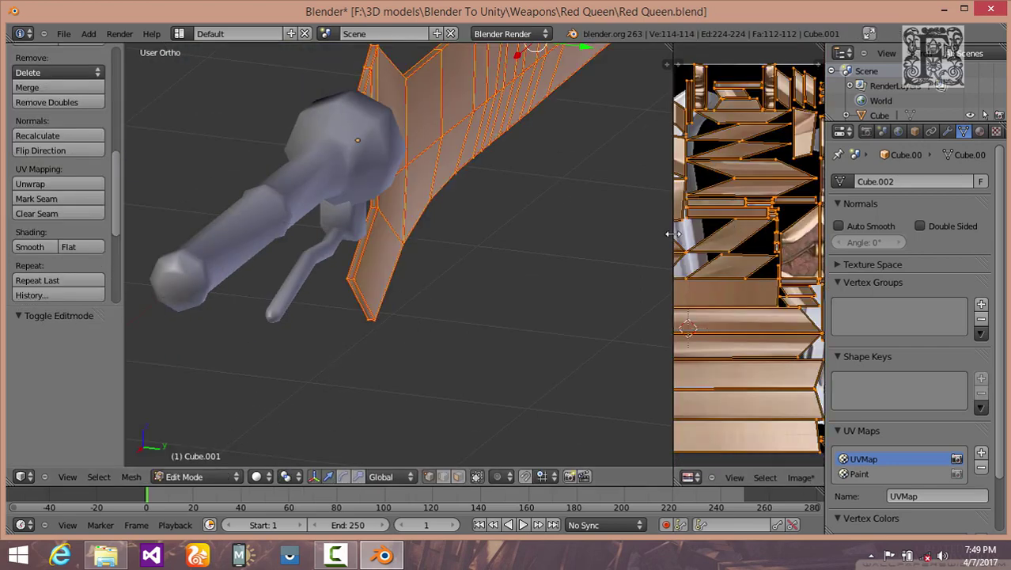
left_click_drag(643, 233, 488, 233)
scroll(576, 261, "down", 4)
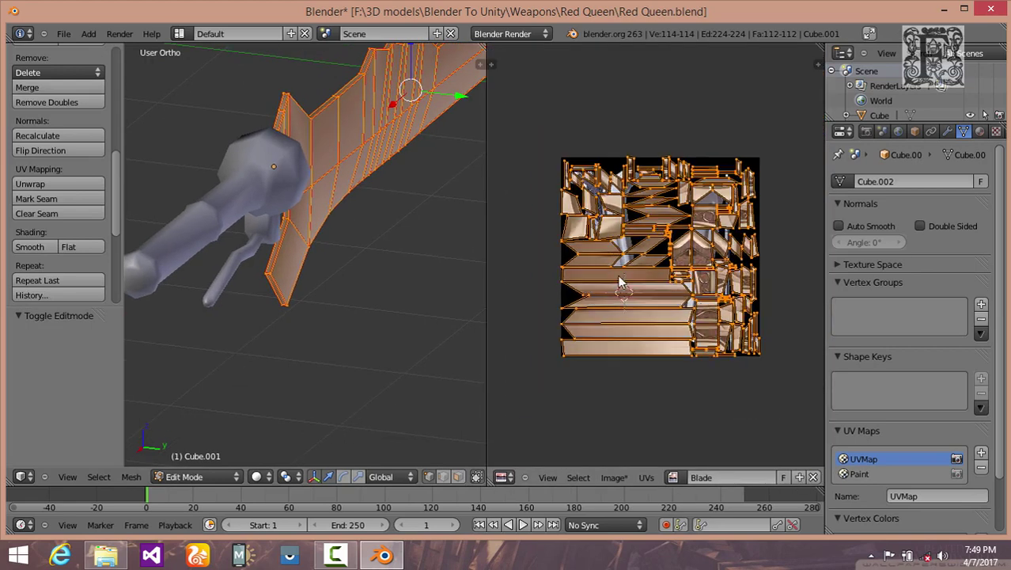
left_click(613, 478)
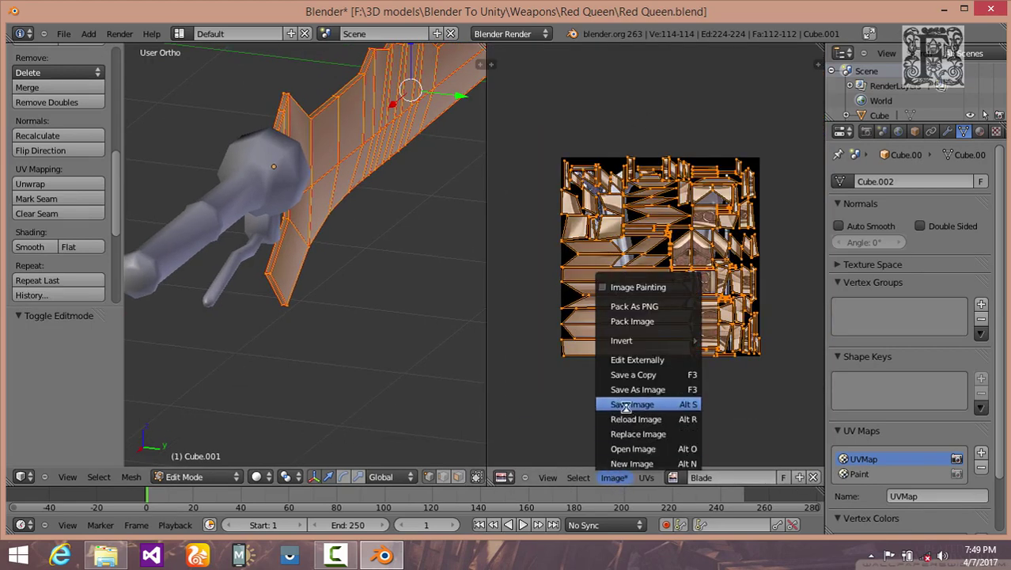
left_click(626, 404)
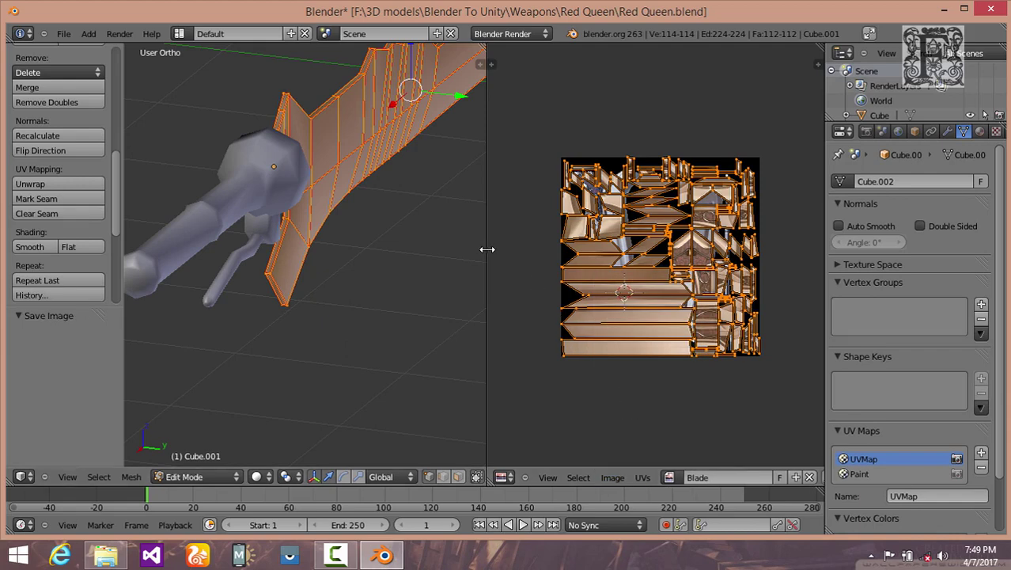
Step: Remove the Paint UV map from the blade mesh
left_click_drag(486, 247, 687, 247)
middle_click_drag(420, 249, 533, 343)
left_click(869, 473)
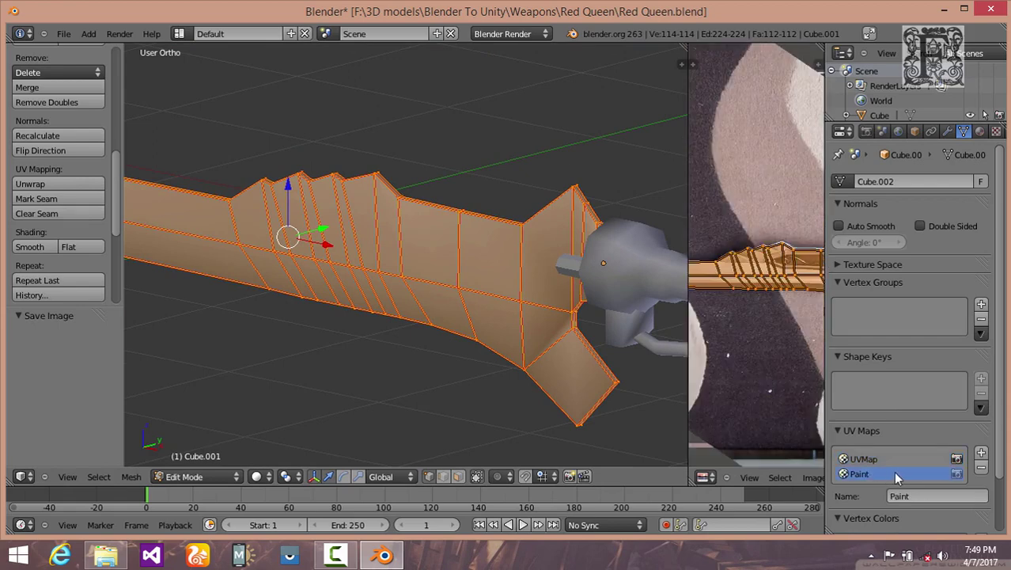
left_click(981, 467)
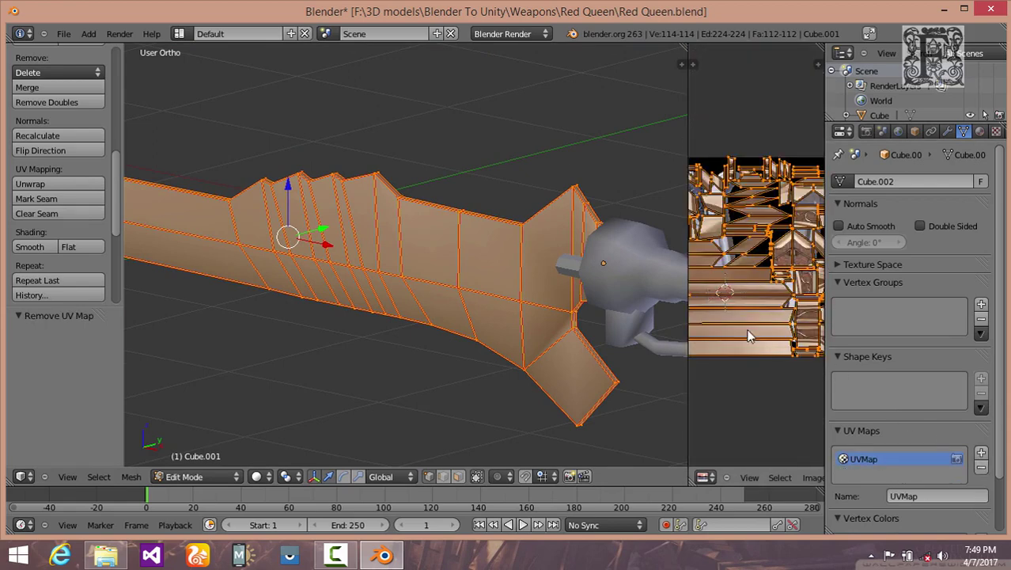
Step: Return to Object Mode, set the viewport shading to Textured and inspect the painted blade
left_click(210, 476)
left_click(218, 461)
middle_click_drag(380, 396, 477, 364)
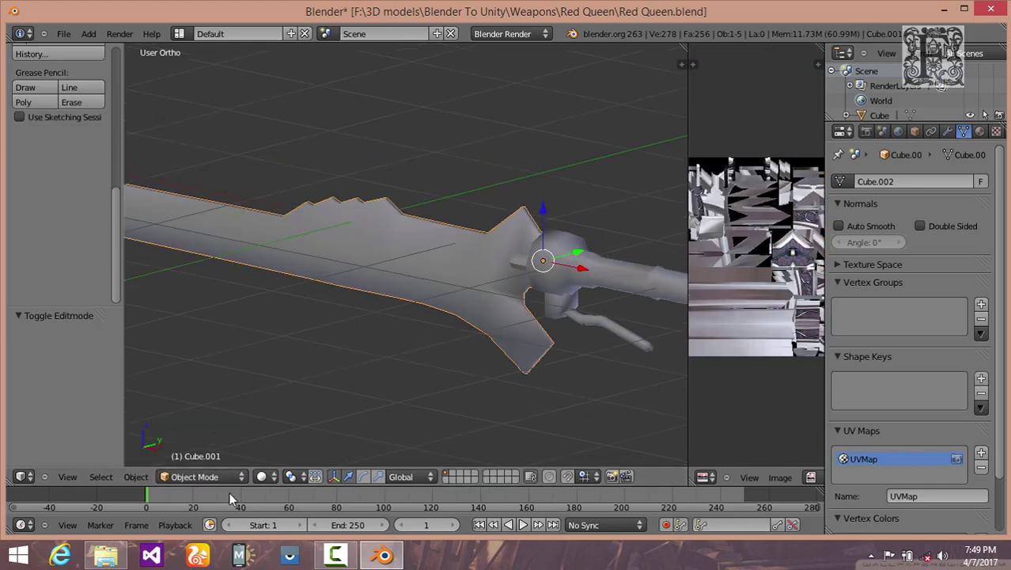
left_click(262, 476)
left_click(285, 413)
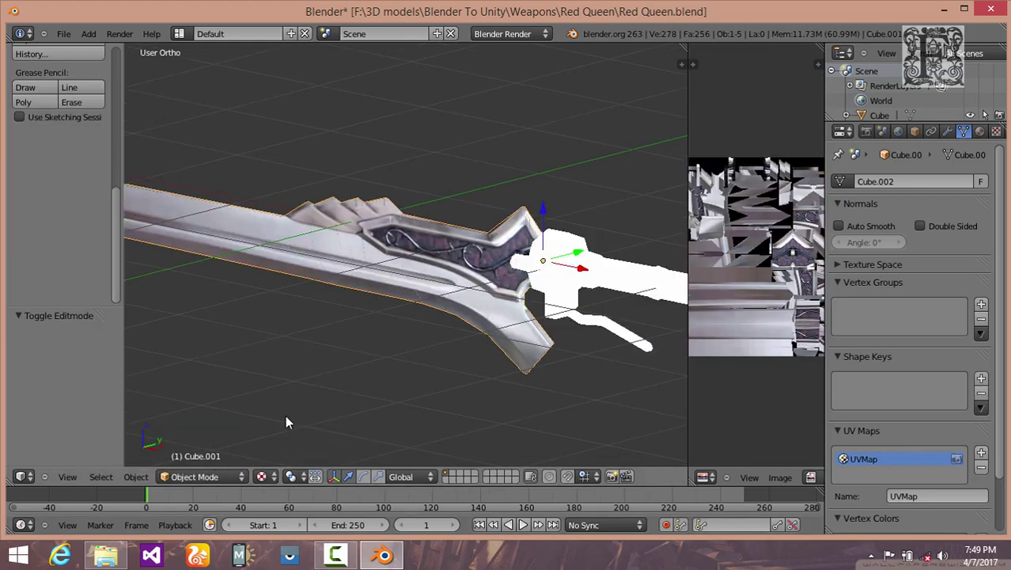
mouse_move(285, 415)
middle_mouse_down()
mouse_move(410, 337)
mouse_move(492, 350)
mouse_move(366, 323)
mouse_move(514, 384)
mouse_move(552, 384)
mouse_move(300, 339)
middle_mouse_up()
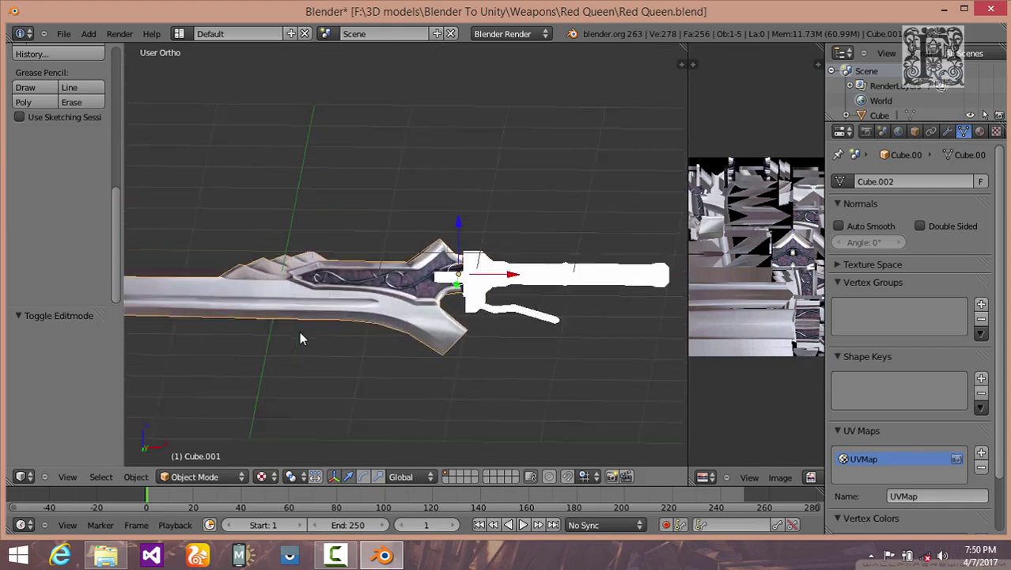
scroll(565, 282, "up", 2)
Step: Unwrap all faces of the handle cylinder with Smart UV Project, using an angle limit of 66
right_click(565, 282)
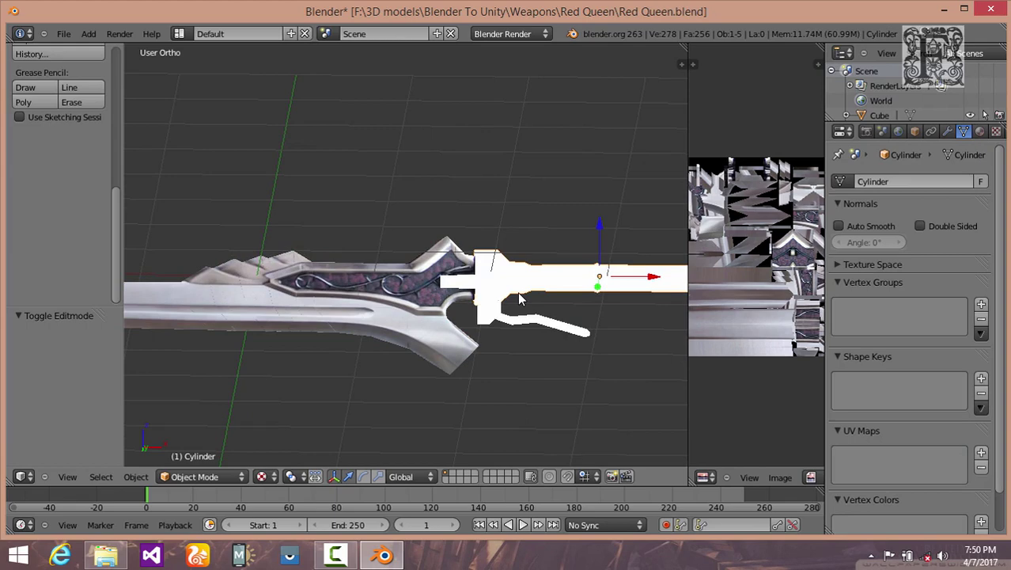
left_click(218, 472)
left_click(216, 443)
scroll(428, 435, "up", 1)
key("a")
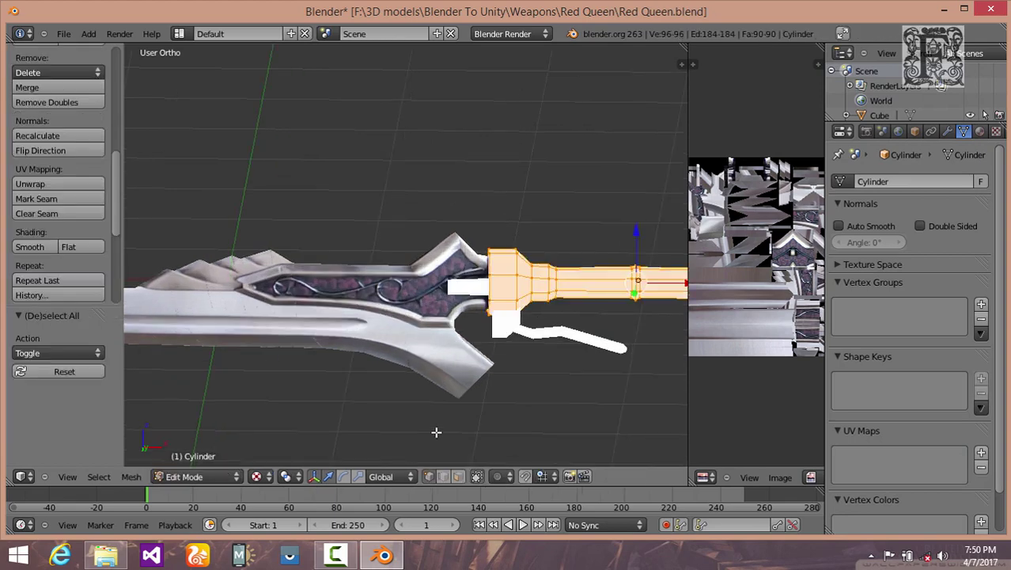
key("u")
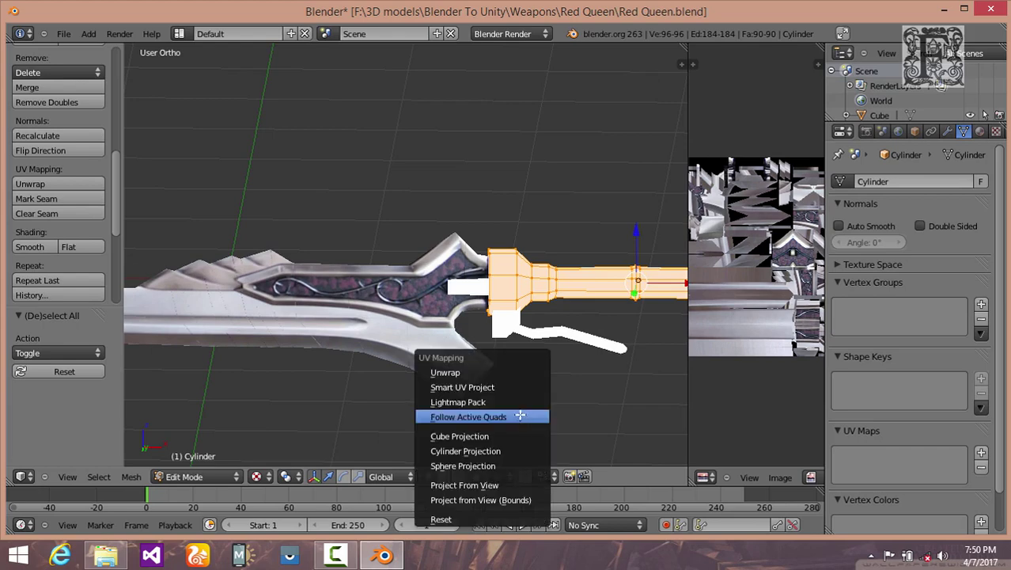
left_click(478, 385)
left_click(475, 459)
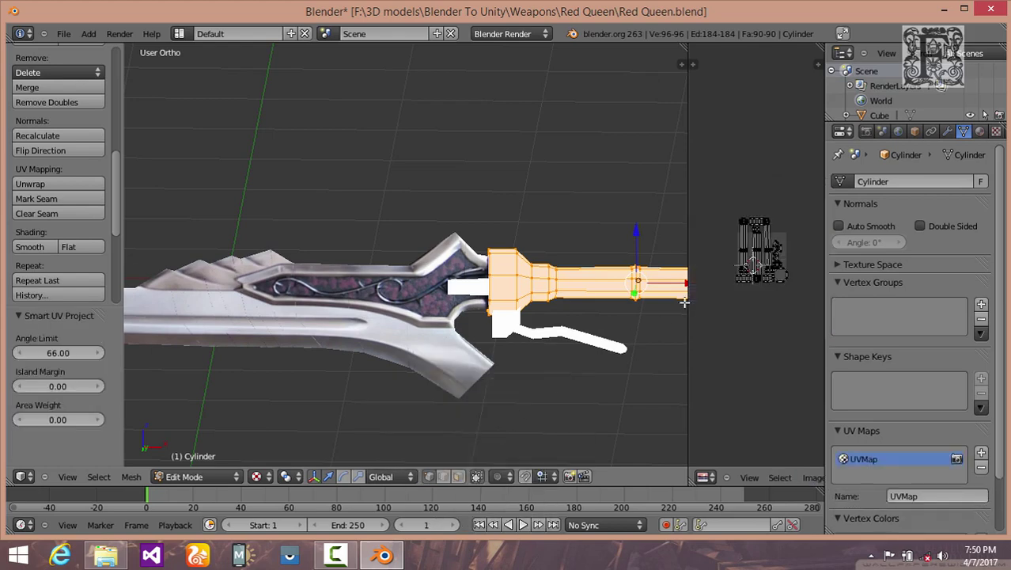
Step: Shorten the handle's long UV islands by moving their upper vertices about 0.147 down
left_click_drag(685, 299, 505, 296)
scroll(625, 245, "up", 4)
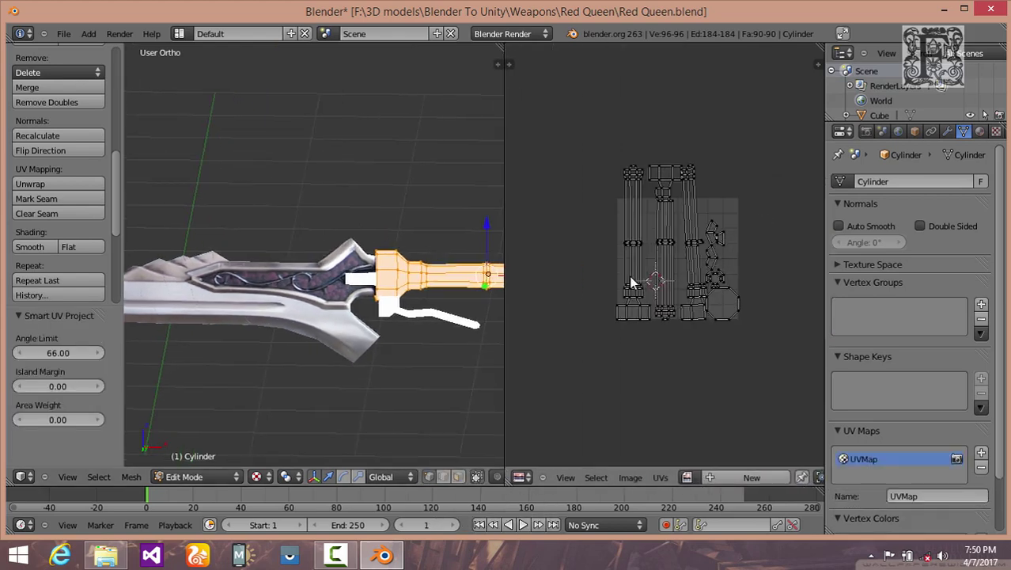
key("b")
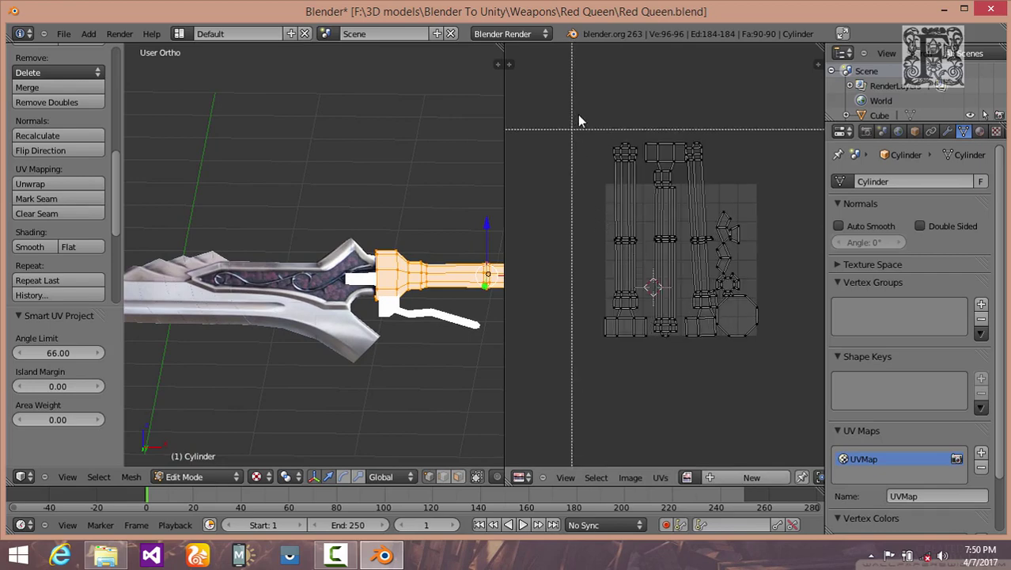
left_click_drag(585, 113, 767, 196)
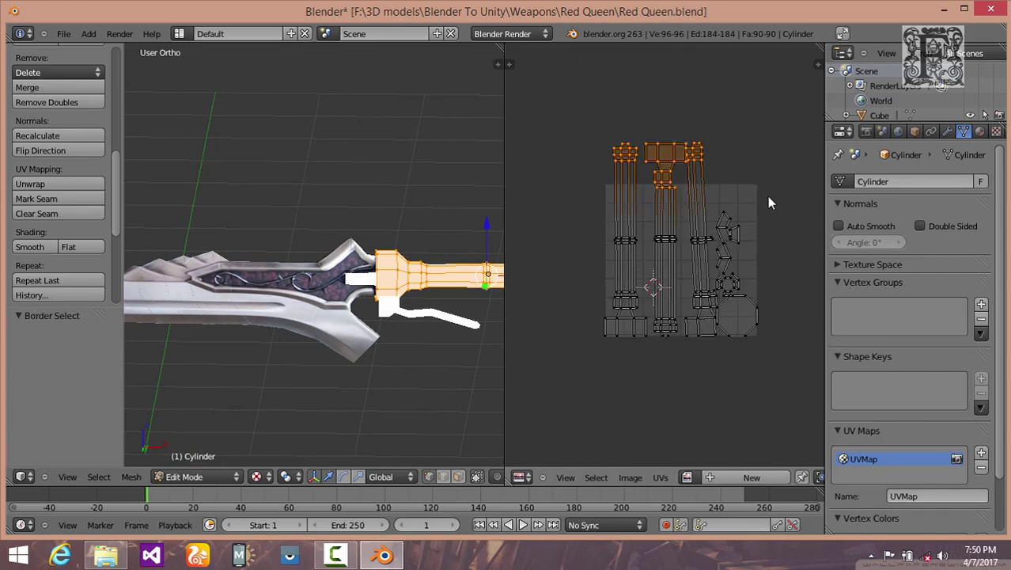
scroll(740, 202, "up", 2)
key("g")
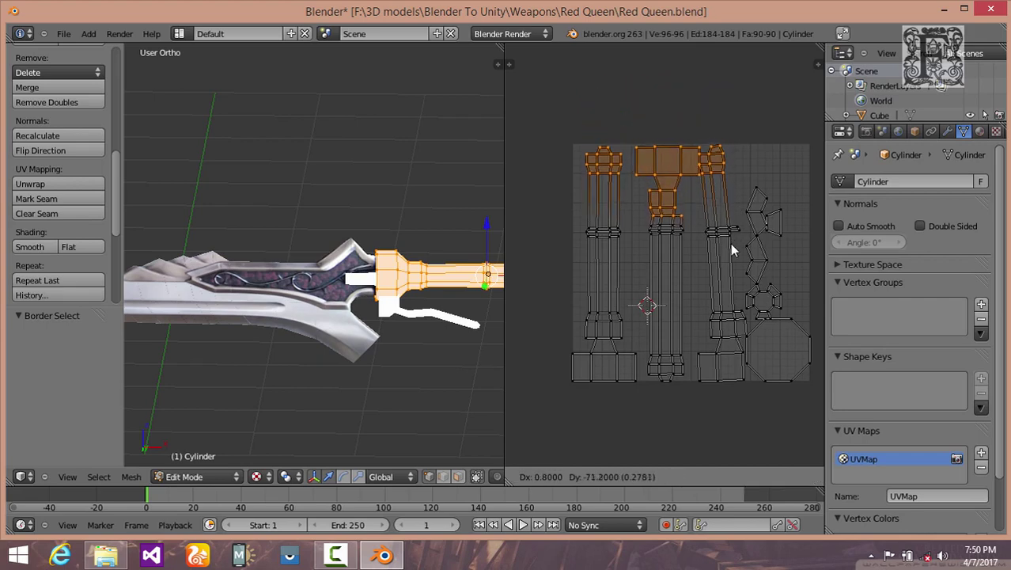
left_click(730, 214)
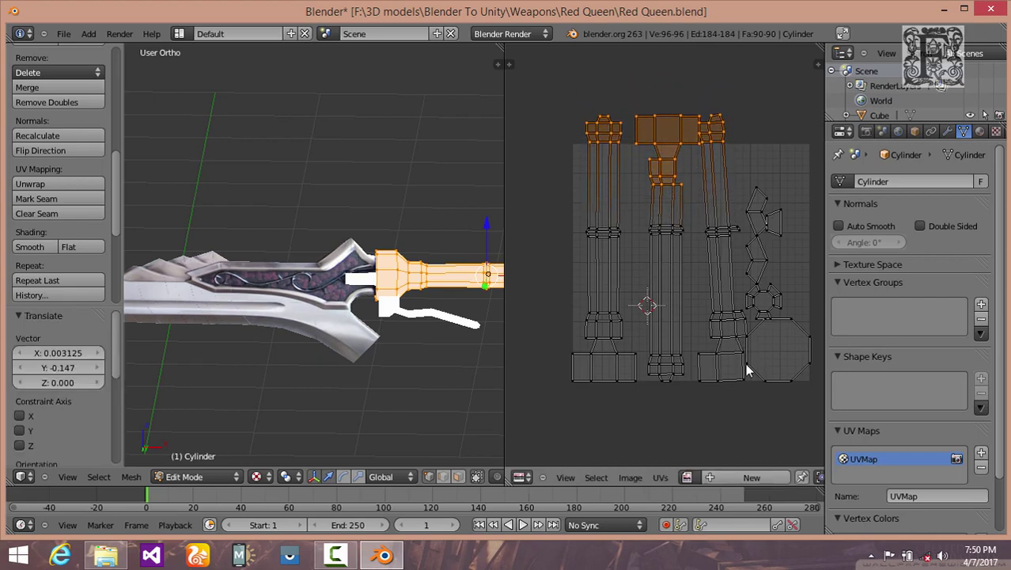
Step: Scale down all the handle's UV islands and move them about 0.053 down to fit inside the image area
key("a")
key("a")
key("s")
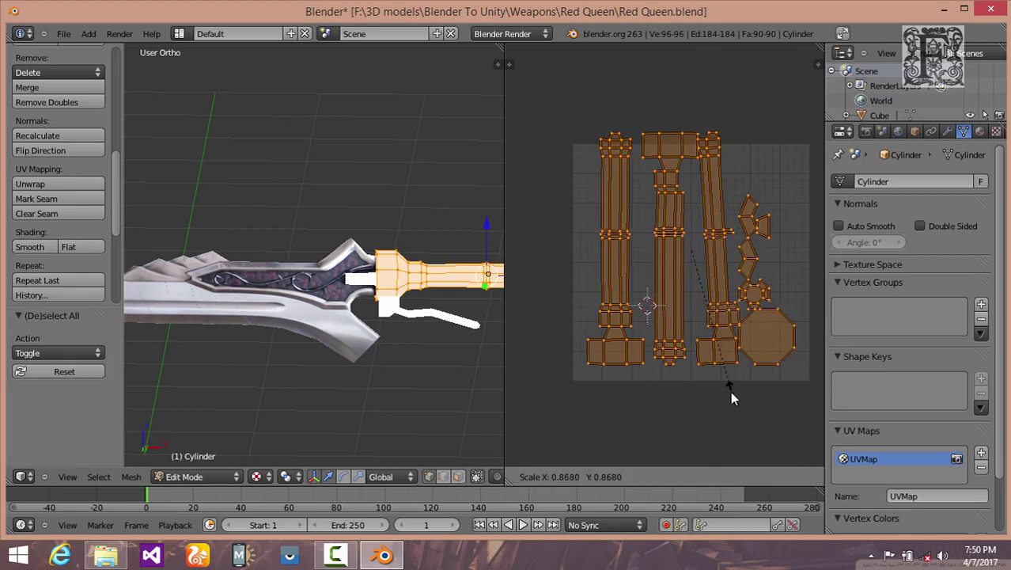
left_click(728, 386)
key("g")
left_click(718, 408)
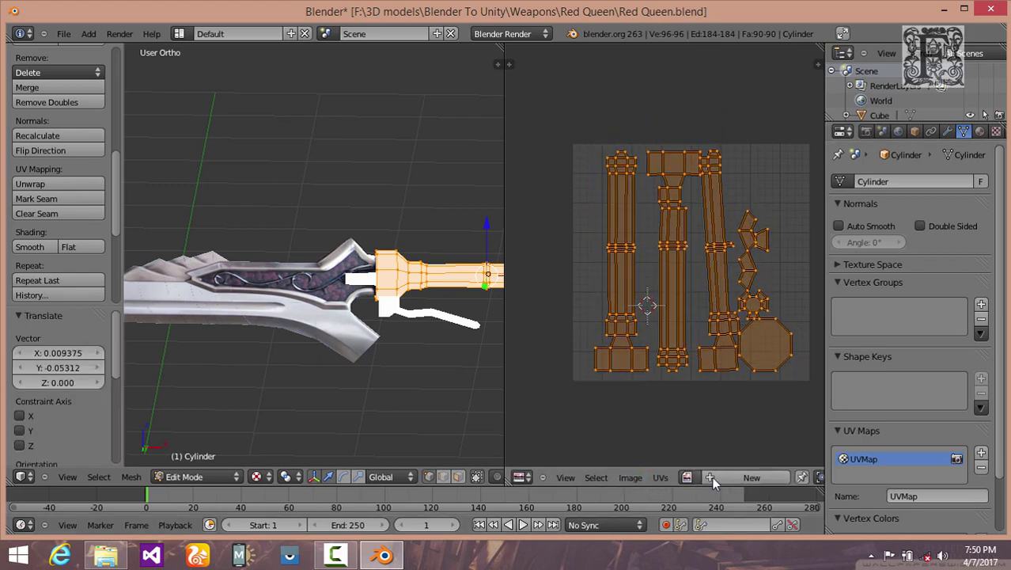
Step: Create a new black 1024 × 1024 image named Handle for the handle's UVs
left_click(752, 477)
left_click(759, 383)
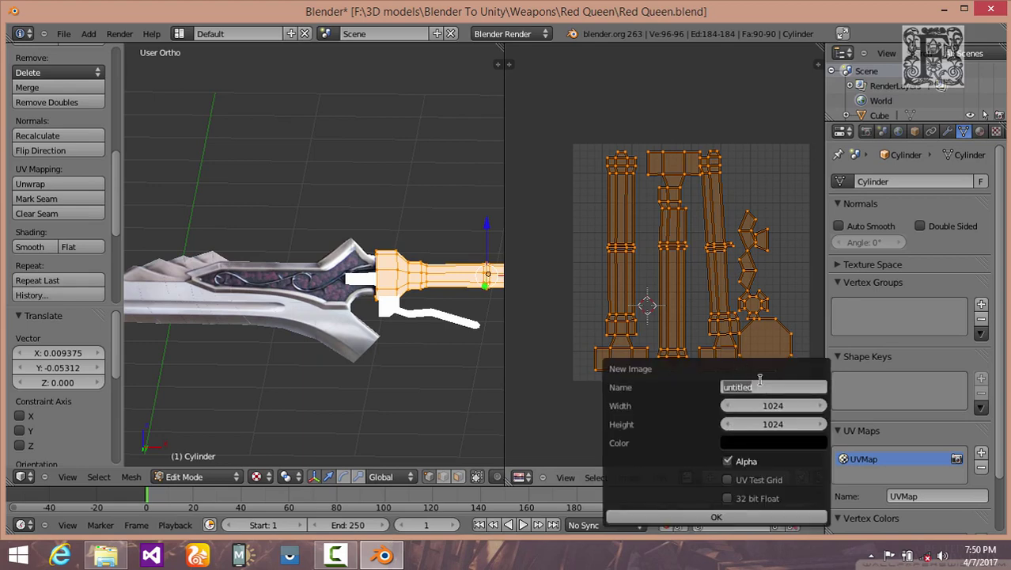
type("Handle")
key("Return")
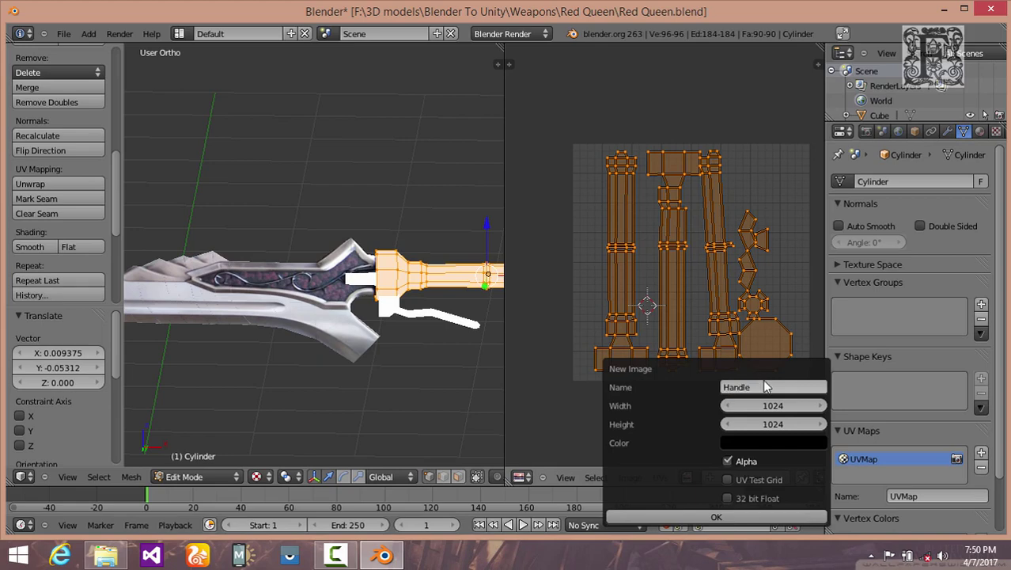
left_click(716, 517)
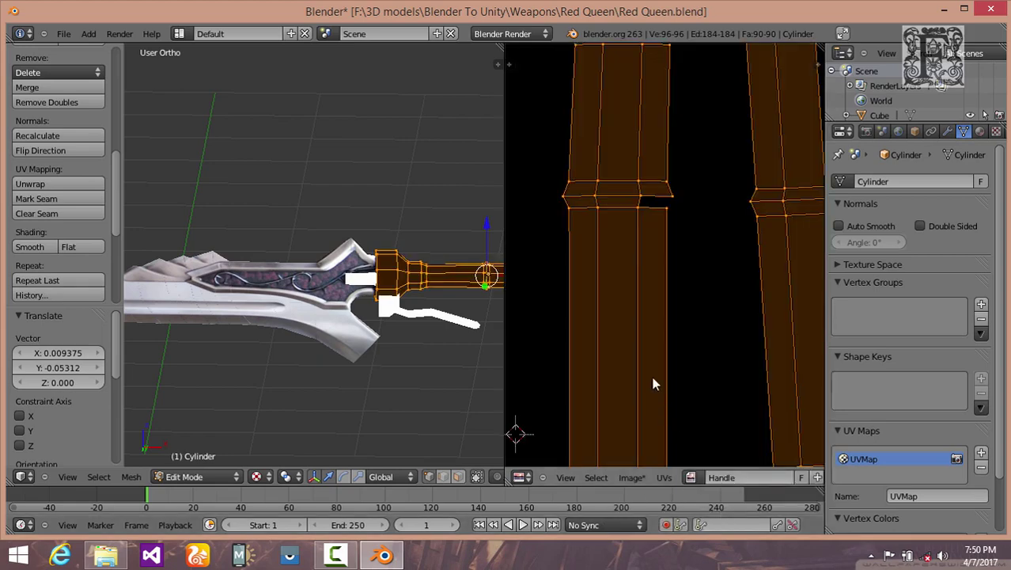
Step: Save the new handle image as Handle.png in the Red Queen folder
scroll(631, 448, "down", 2)
left_click(637, 472)
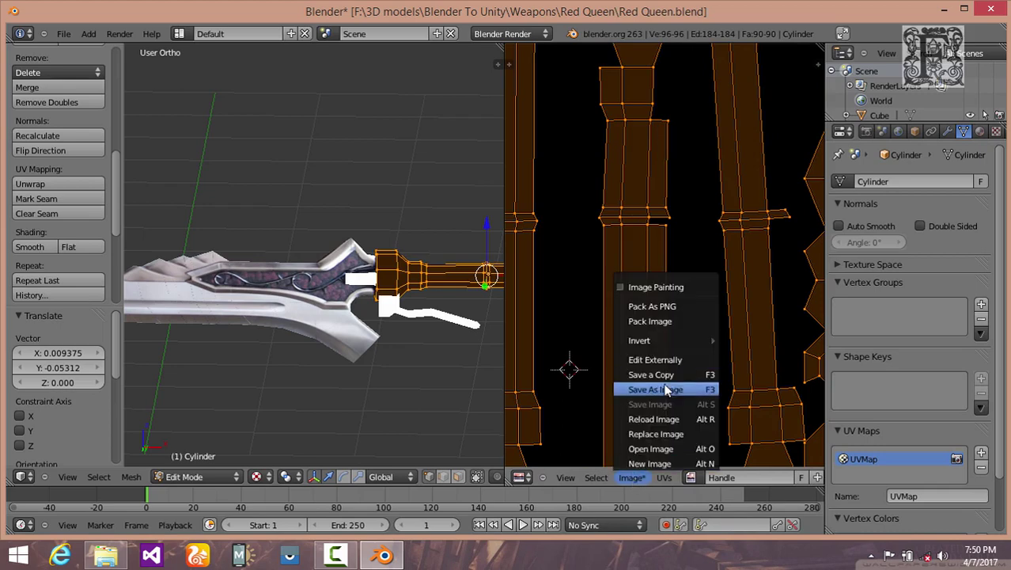
left_click(657, 389)
left_click(216, 94)
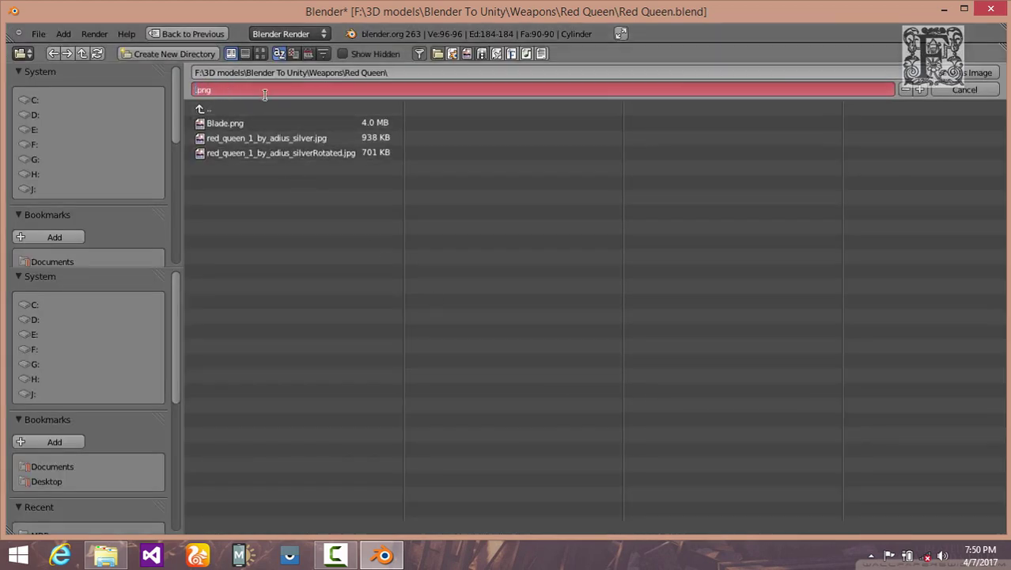
type("Hand")
key("Return")
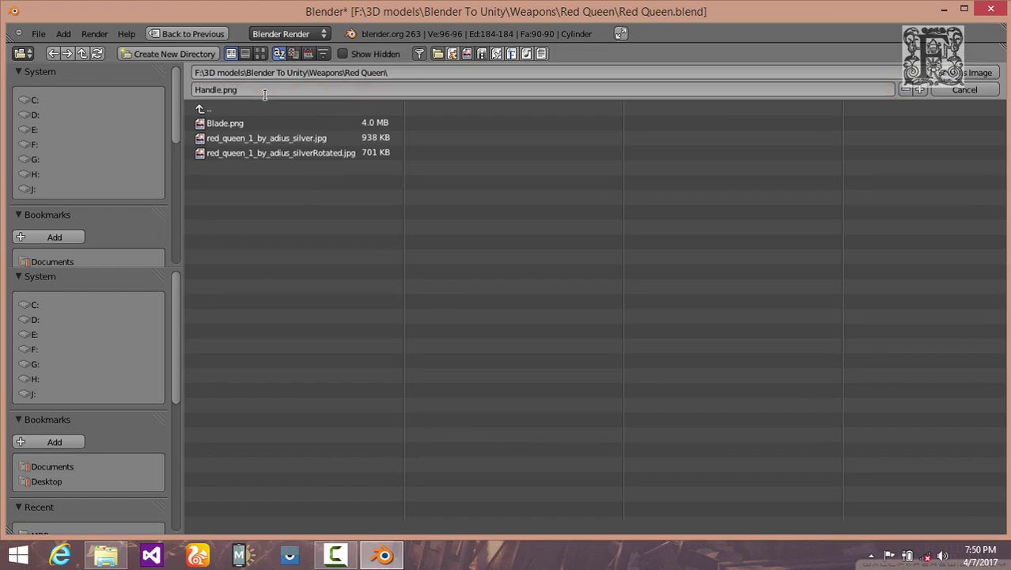
key("Return")
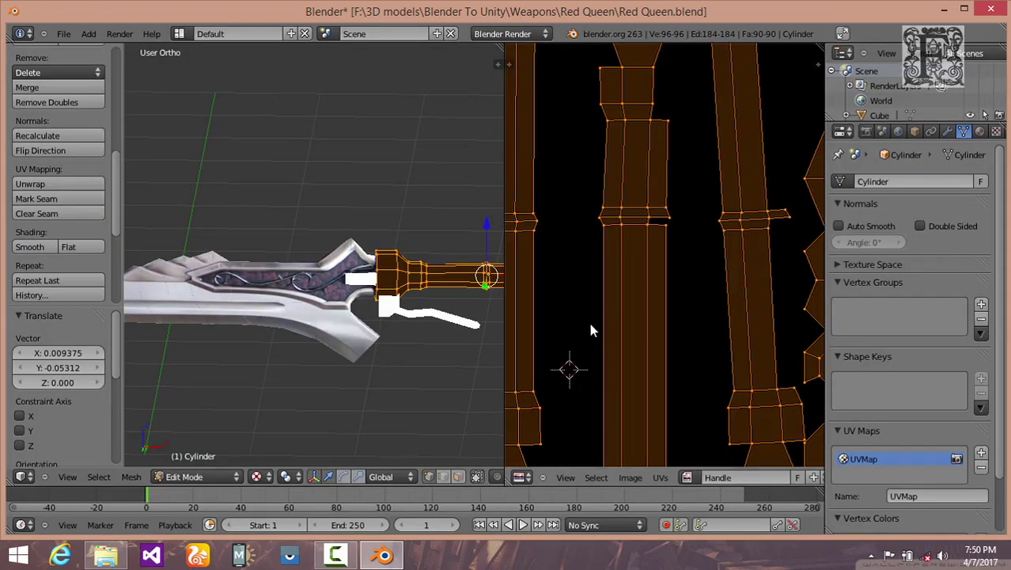
Step: Add a second UV map to the handle and name it Paint
scroll(608, 312, "down", 2)
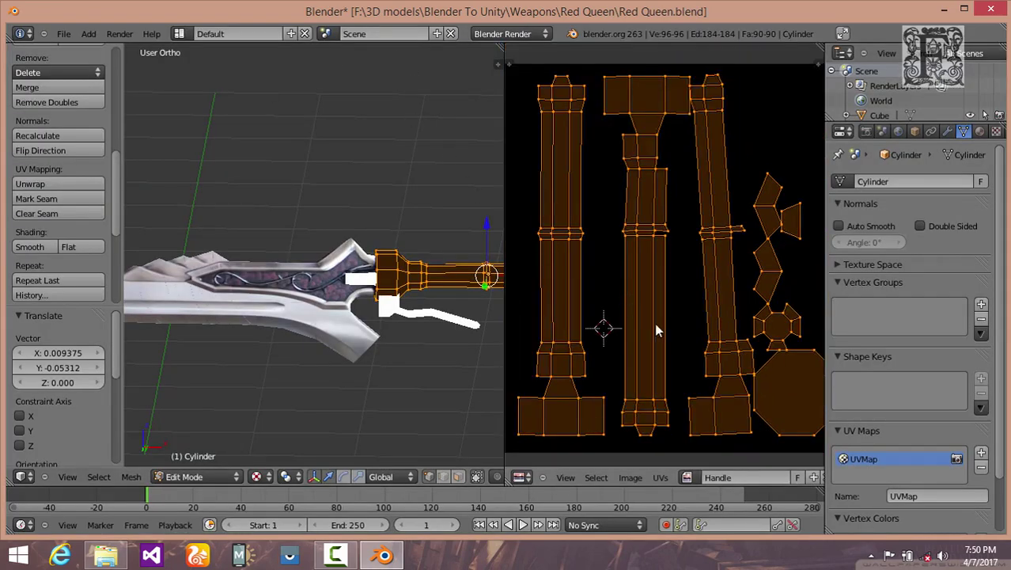
left_click(981, 453)
left_click(943, 496)
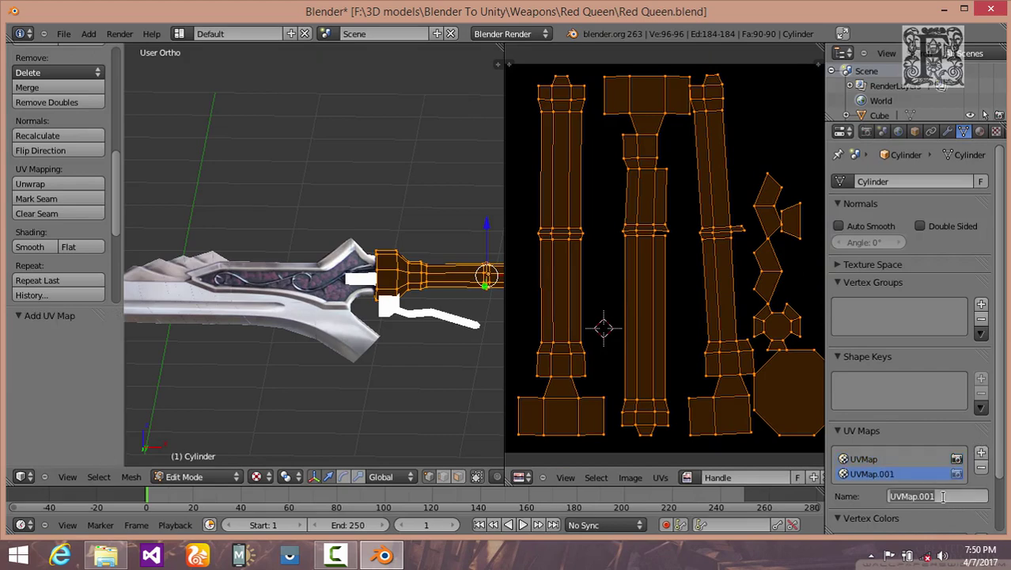
type("Paint")
key("Return")
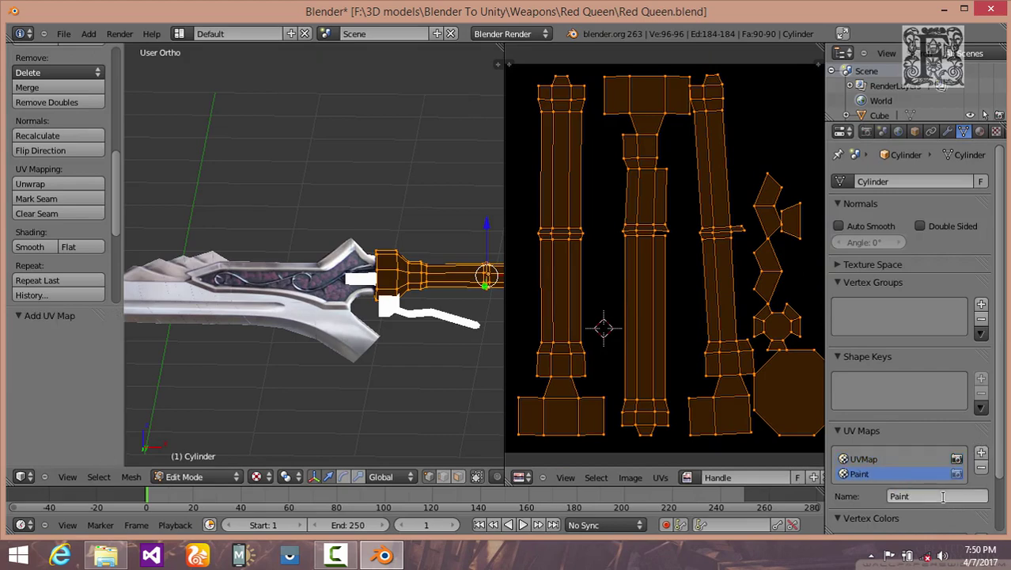
Step: Project the handle's UVs from the front orthographic view into the Paint UV map
left_click(68, 476)
left_click(161, 383)
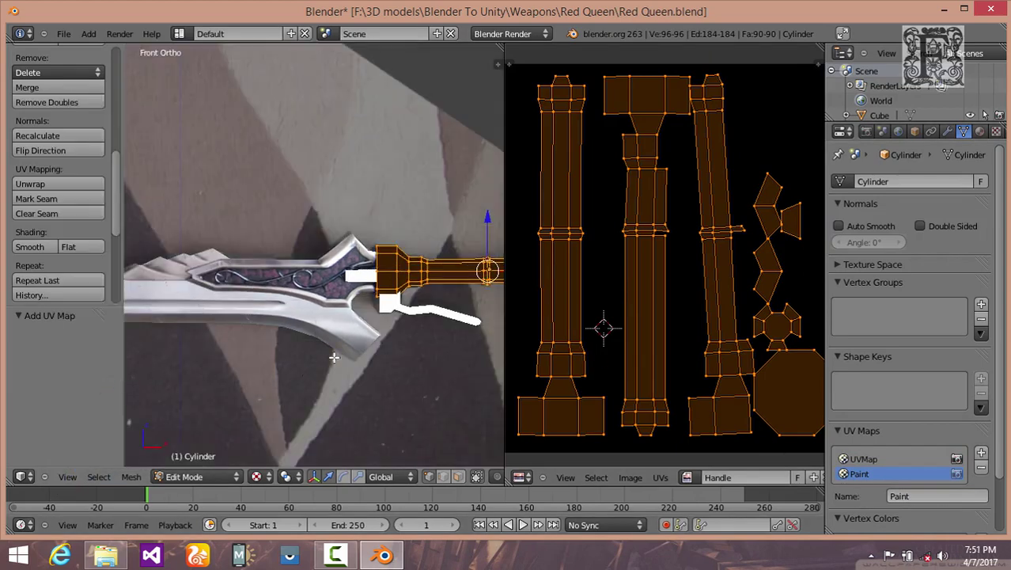
left_click_drag(507, 280, 630, 282)
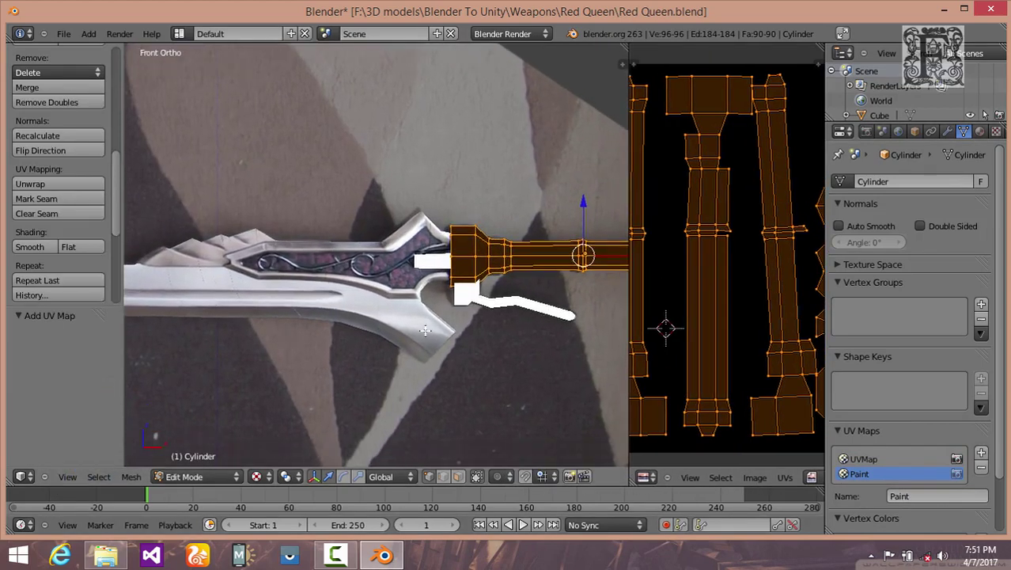
middle_click_drag(426, 330, 363, 329, "shift")
key("u")
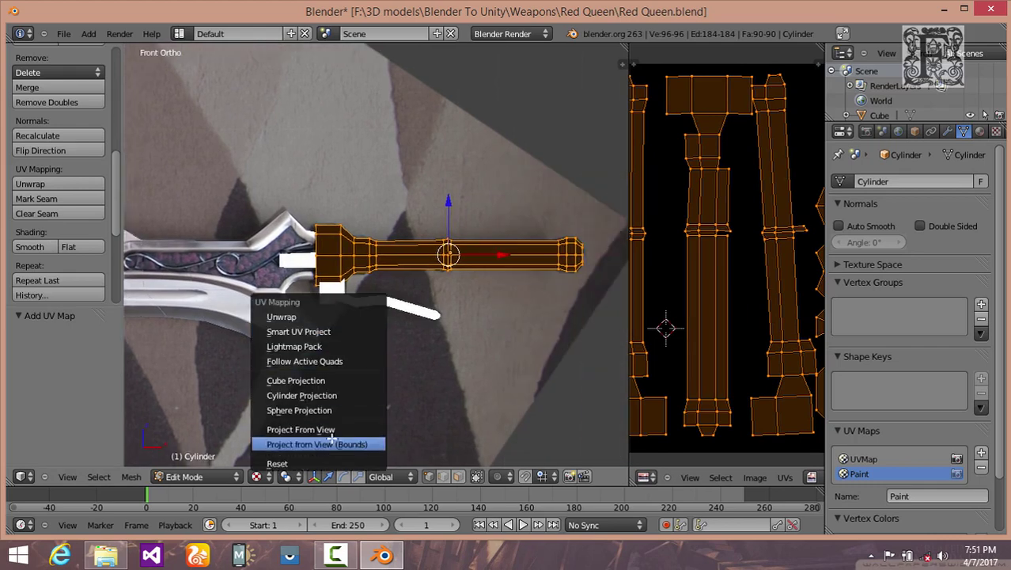
left_click(328, 430)
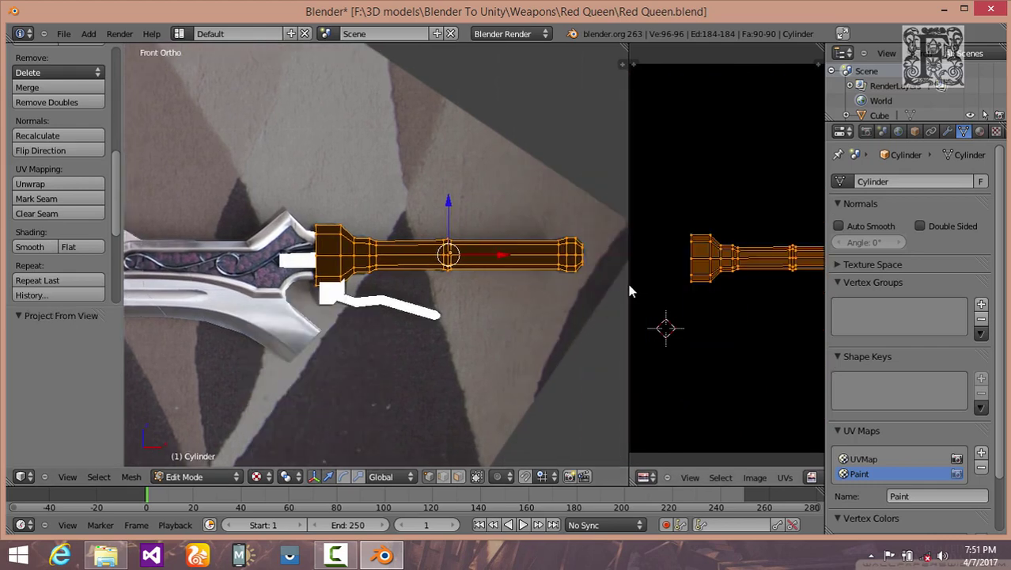
Step: Assign the rotated Red Queen reference photo as the image behind the handle's Paint UVs
left_click_drag(631, 291, 372, 284)
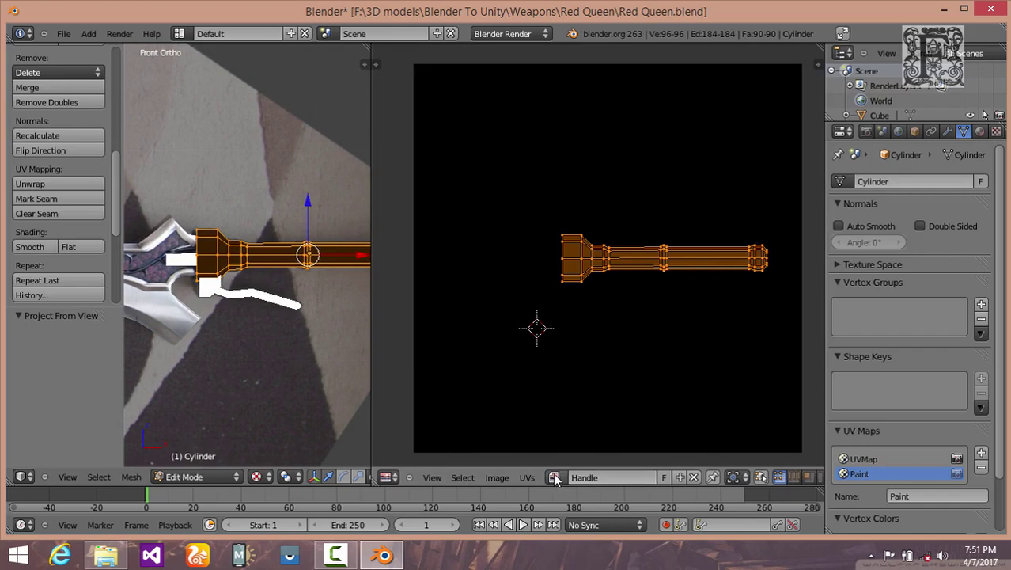
left_click(555, 478)
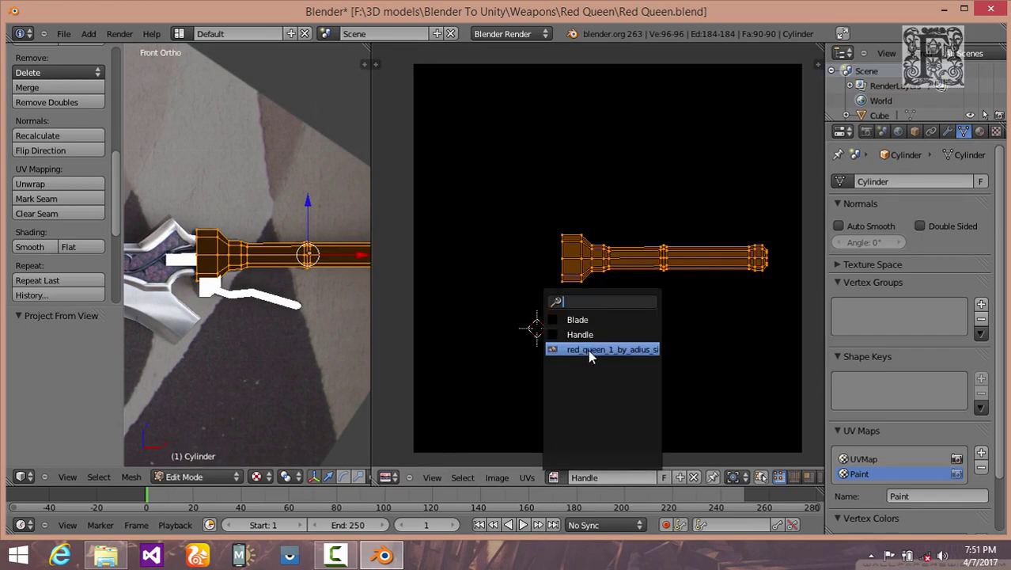
left_click(588, 350)
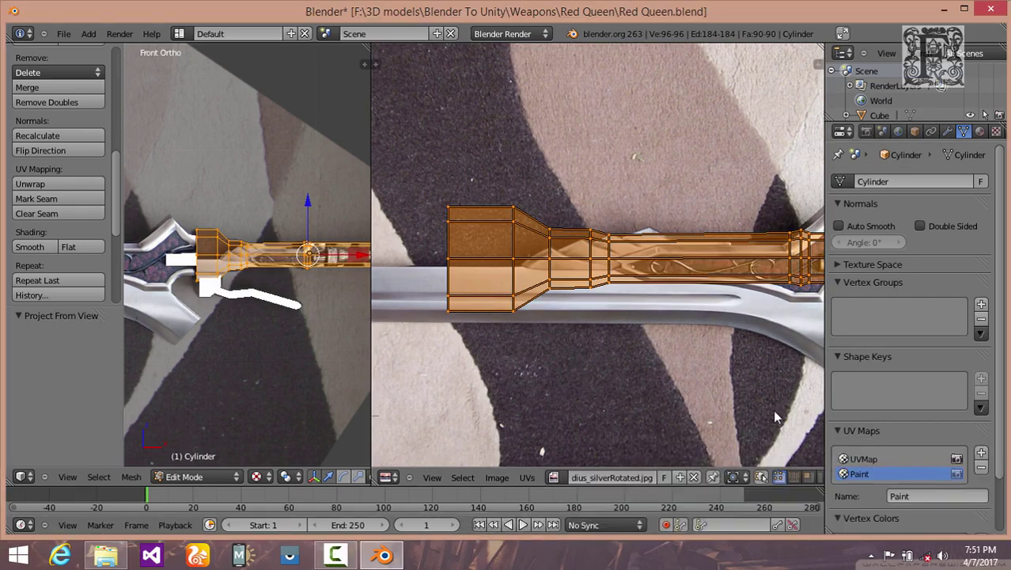
Step: Scale the projected handle UVs to about 0.388 and move them about 0.233 in X onto the photographed handle
scroll(506, 326, "up", 2)
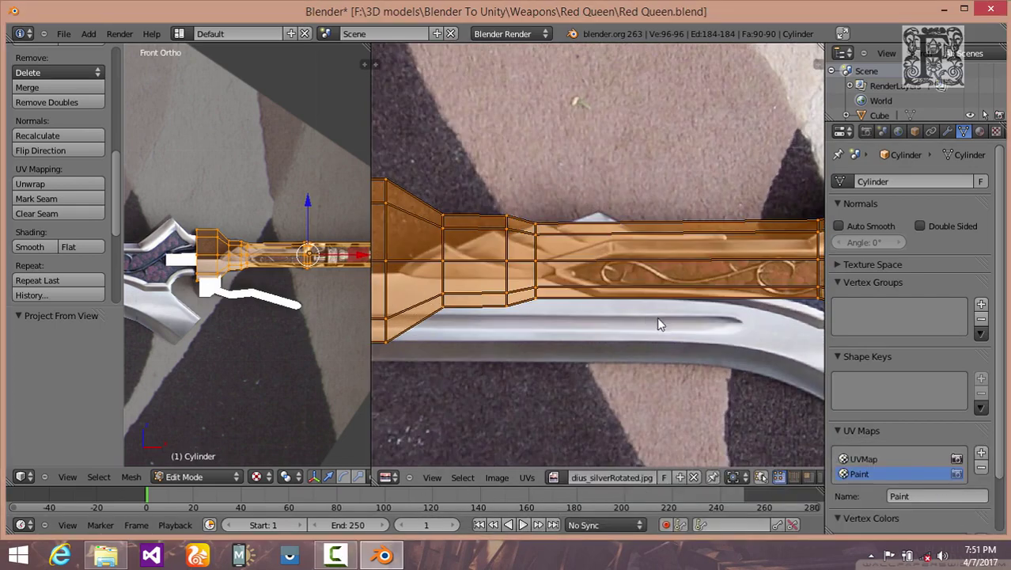
scroll(661, 324, "down", 6)
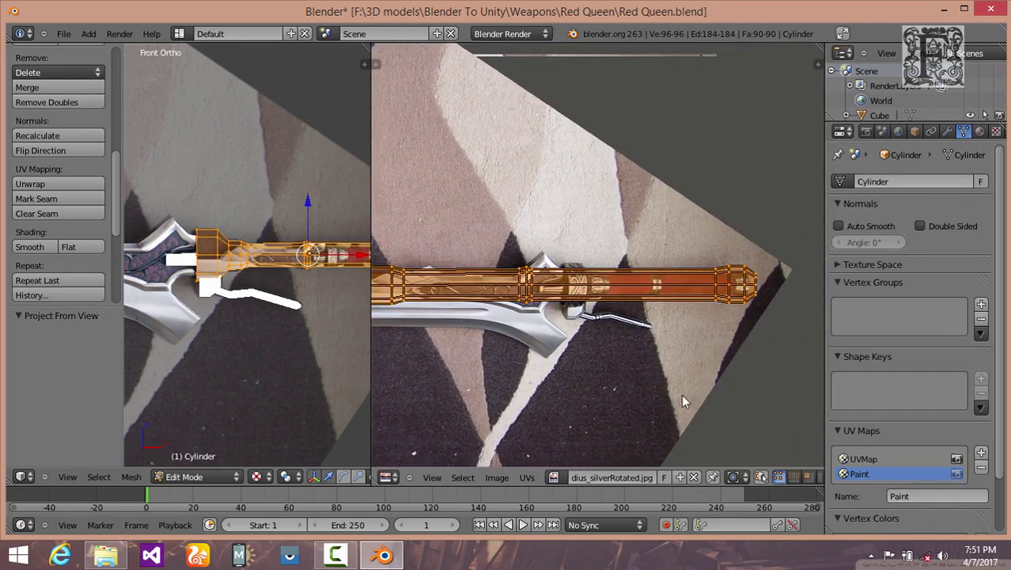
key("s")
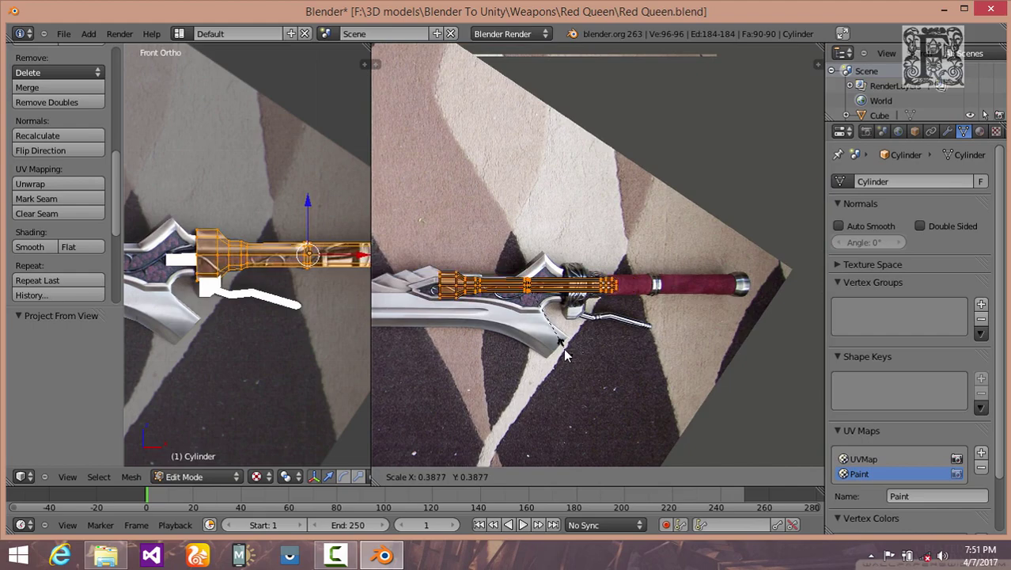
left_click(564, 354)
key("g")
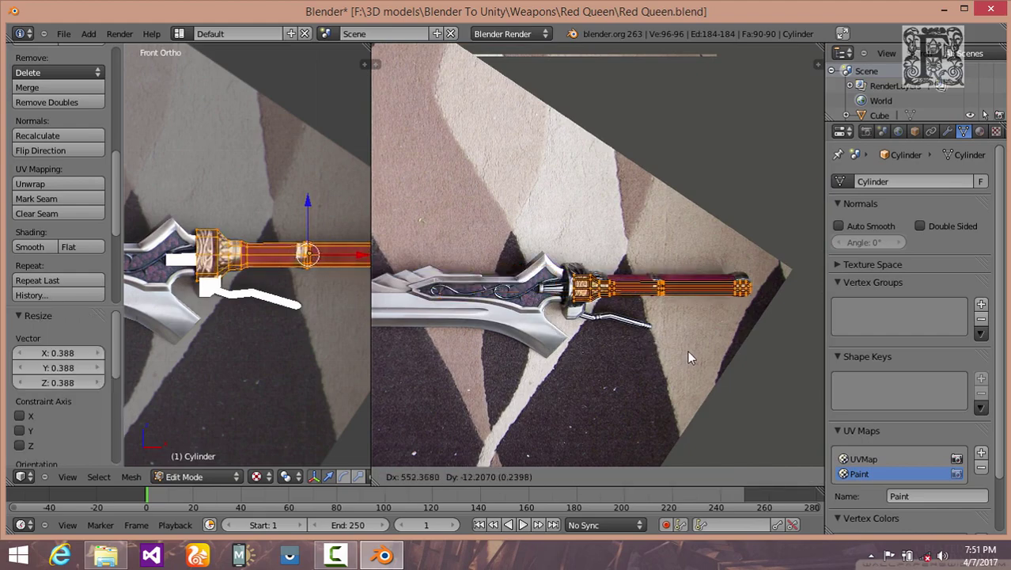
left_click(680, 347)
Step: Fine-tune the handle UVs' position over the photo by about -0.002 in X and 0.001 in Y
scroll(677, 349, "up", 3)
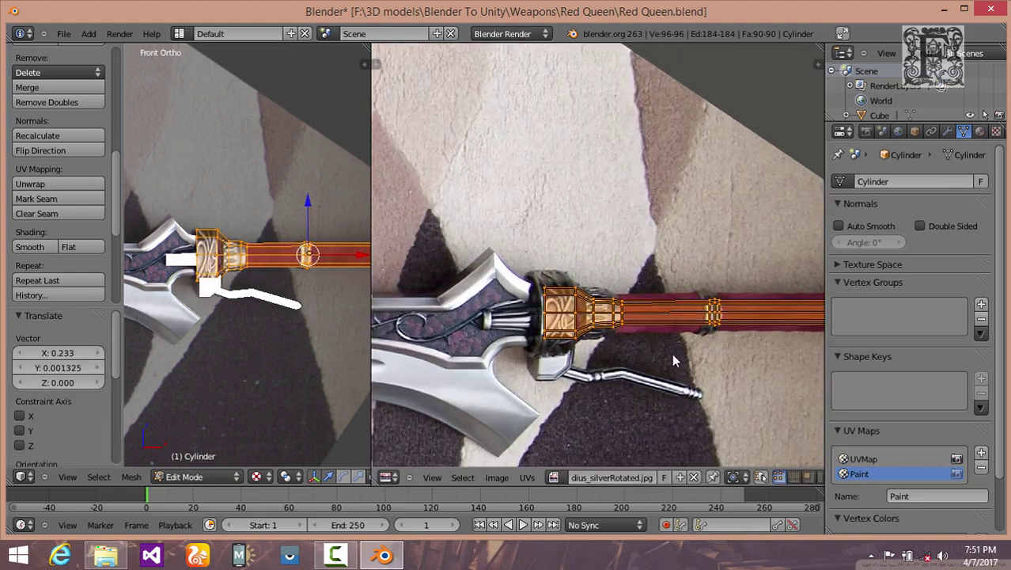
scroll(671, 353, "up", 3)
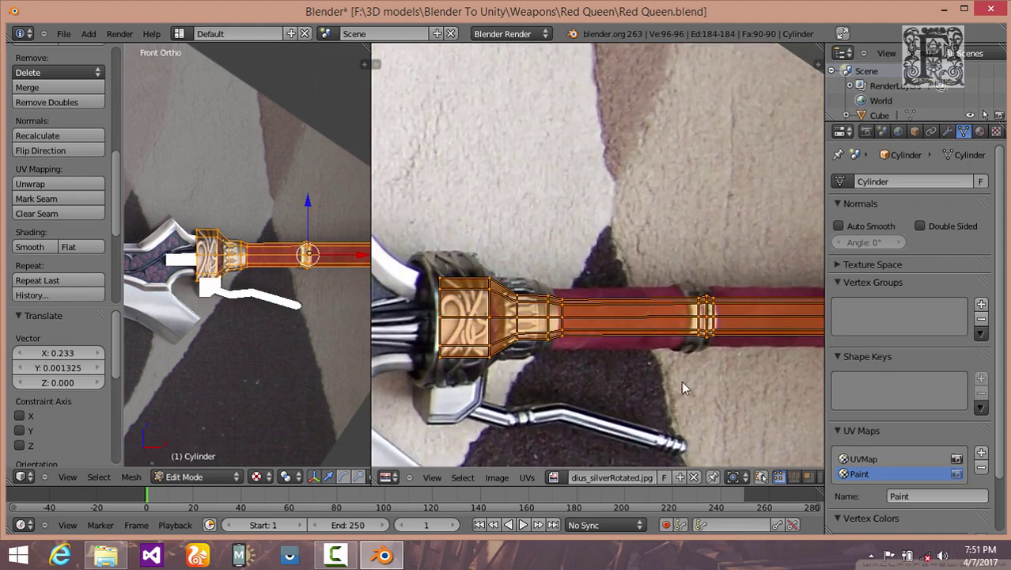
key("g")
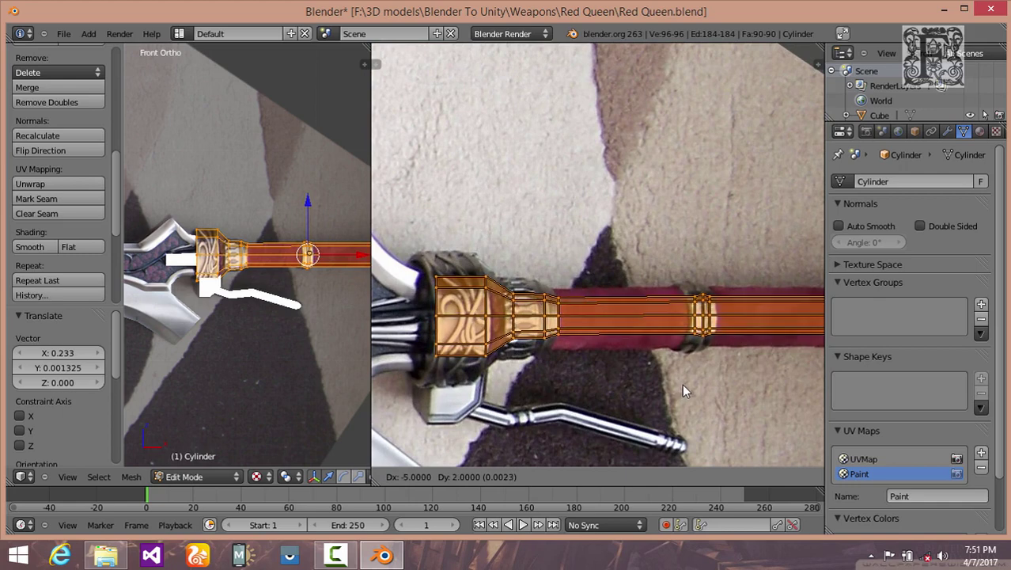
left_click(682, 384)
Step: Examine how the handle's middle ring, pommel and collar line up with the photo in the UV layout and on the model
middle_click_drag(693, 375, 504, 369)
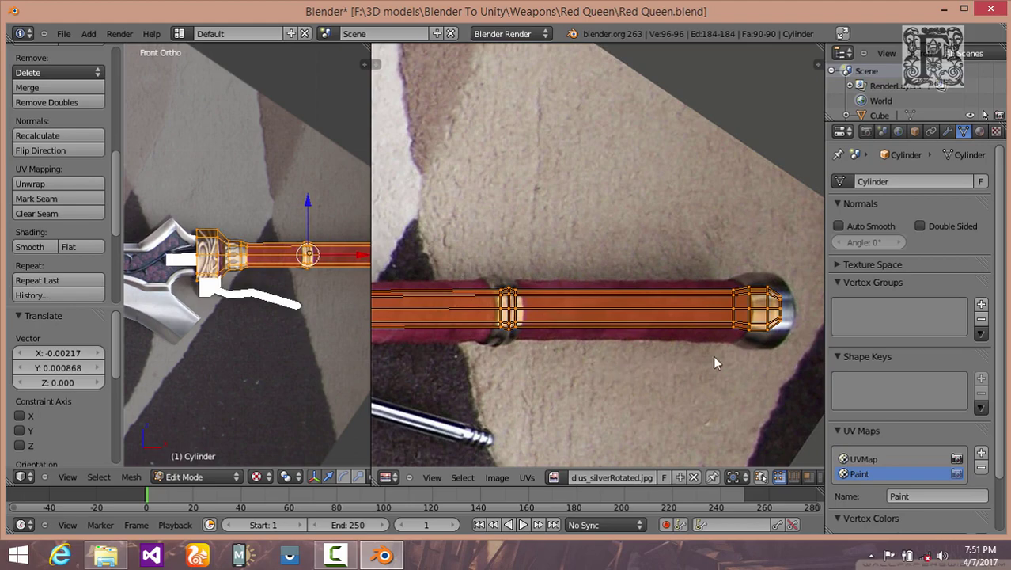
middle_click_drag(628, 361, 694, 359)
scroll(589, 347, "up", 3)
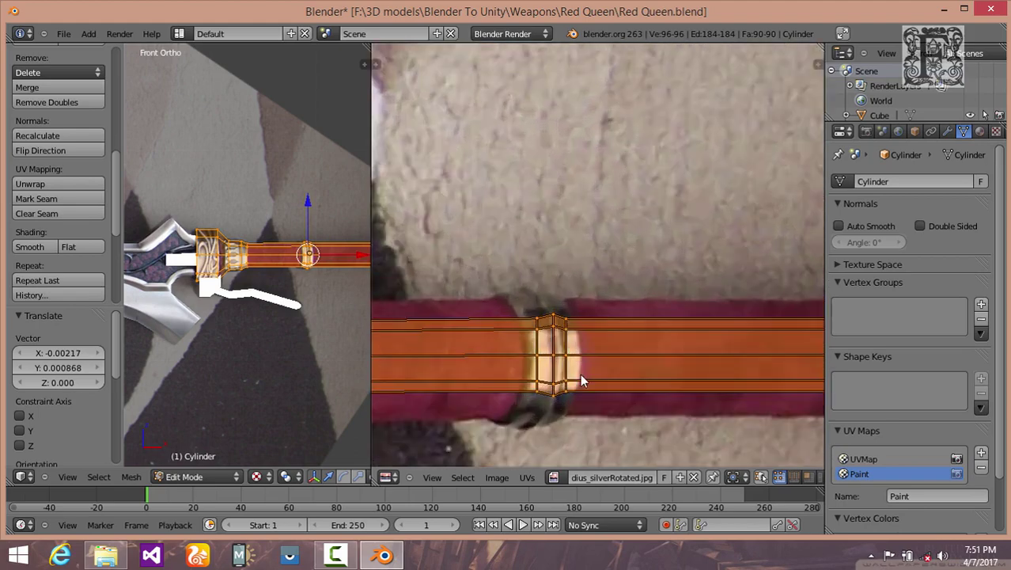
scroll(576, 371, "down", 2)
middle_click_drag(573, 370, 588, 372)
middle_click_drag(458, 331, 649, 351)
scroll(649, 352, "down", 2)
scroll(618, 354, "up", 1)
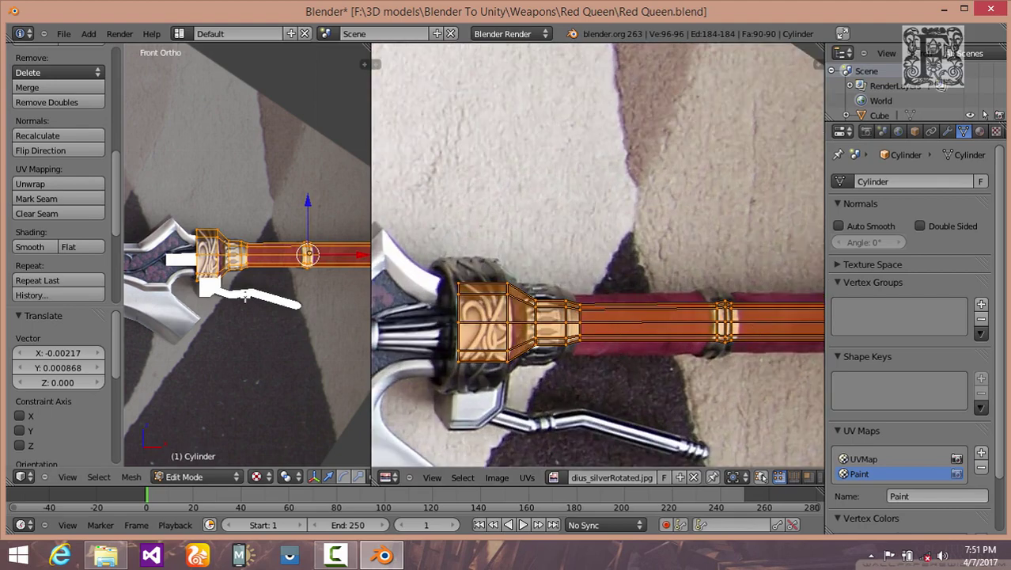
middle_click_drag(315, 289, 191, 259, "shift")
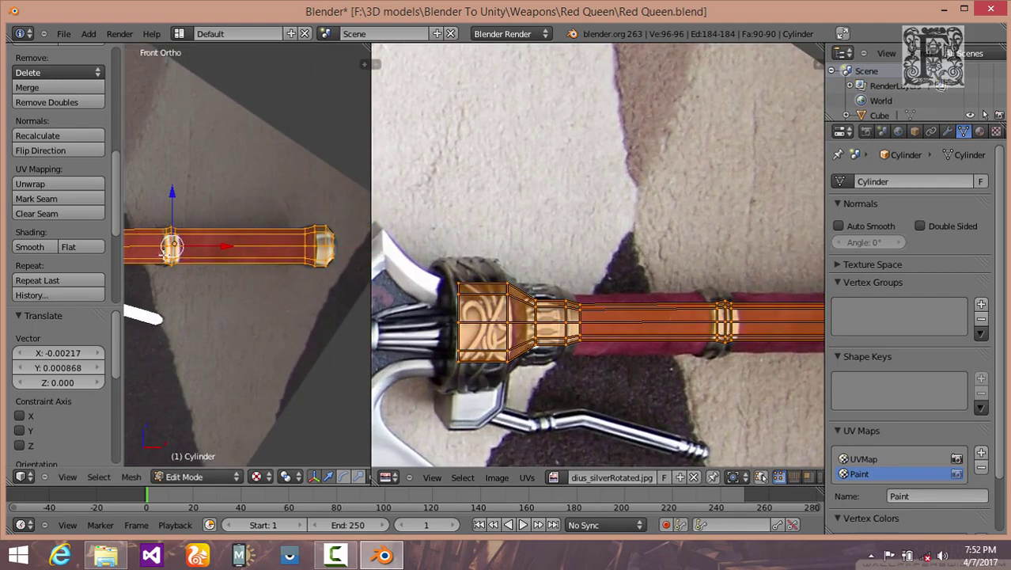
scroll(175, 276, "up", 3)
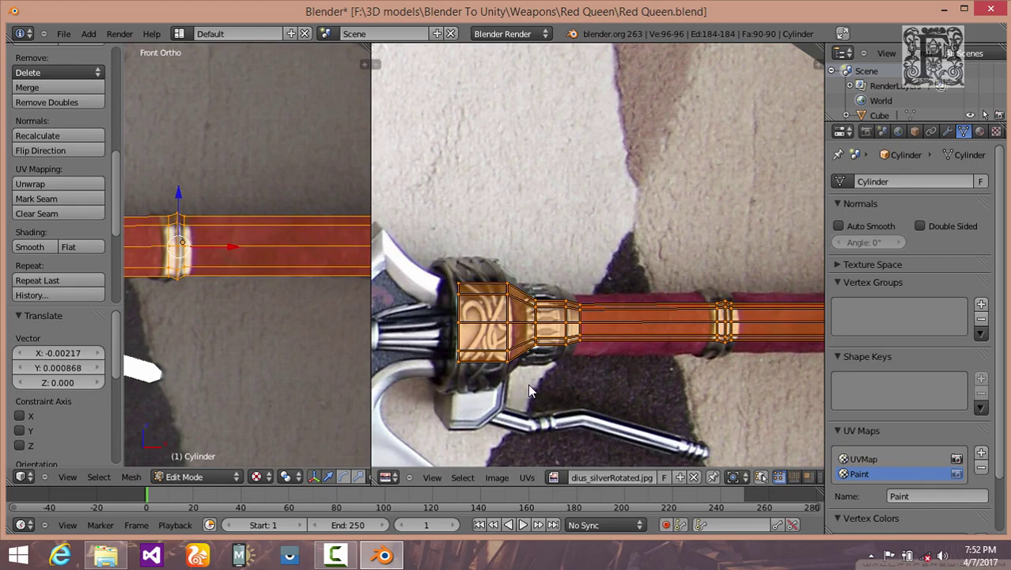
scroll(221, 307, "down", 1, "shift")
middle_click_drag(201, 296, 345, 309, "shift")
middle_click_drag(167, 303, 316, 315, "shift")
scroll(246, 339, "up", 1, "shift")
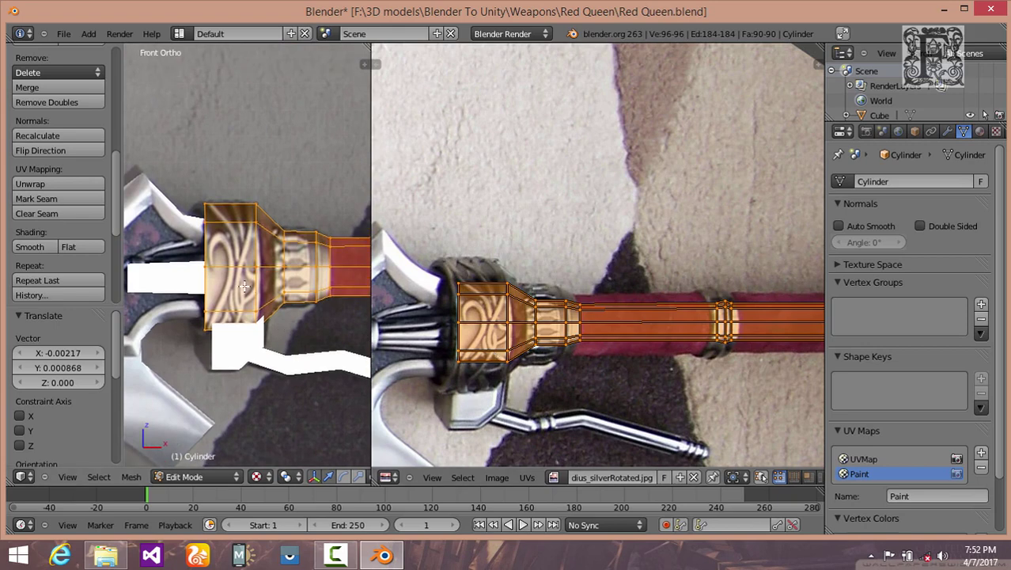
Step: Select the wide collar's UVs, scale them about 1.625 along Y, and shift them about -0.0035 in X and -0.0017 in Y
key("a")
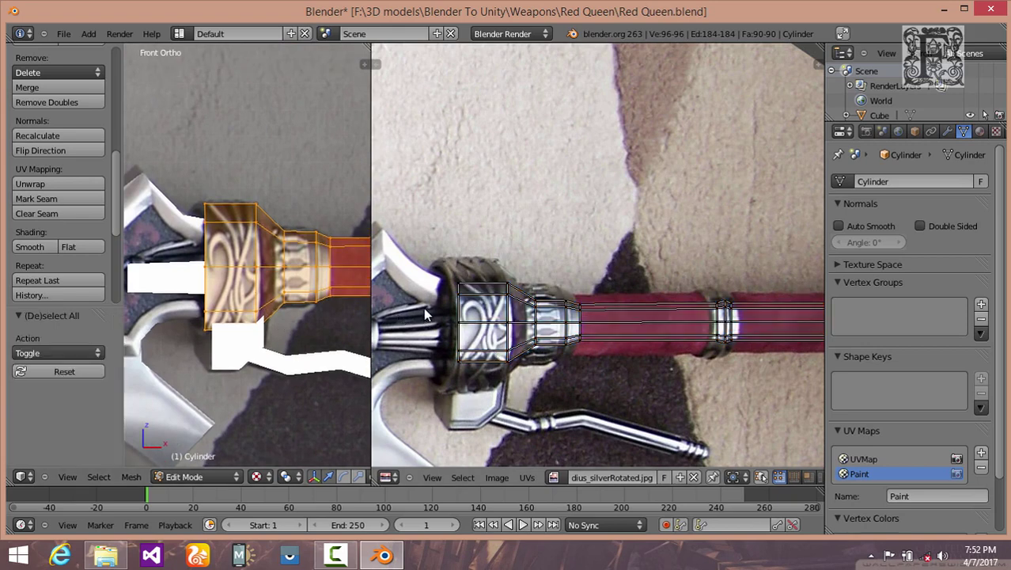
key("b")
left_click_drag(449, 264, 515, 383)
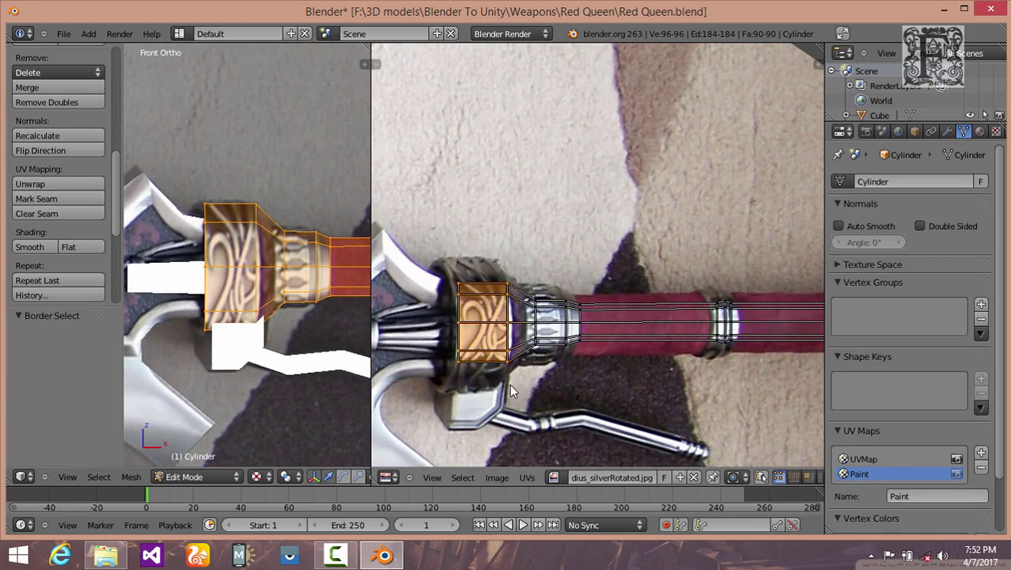
key("s")
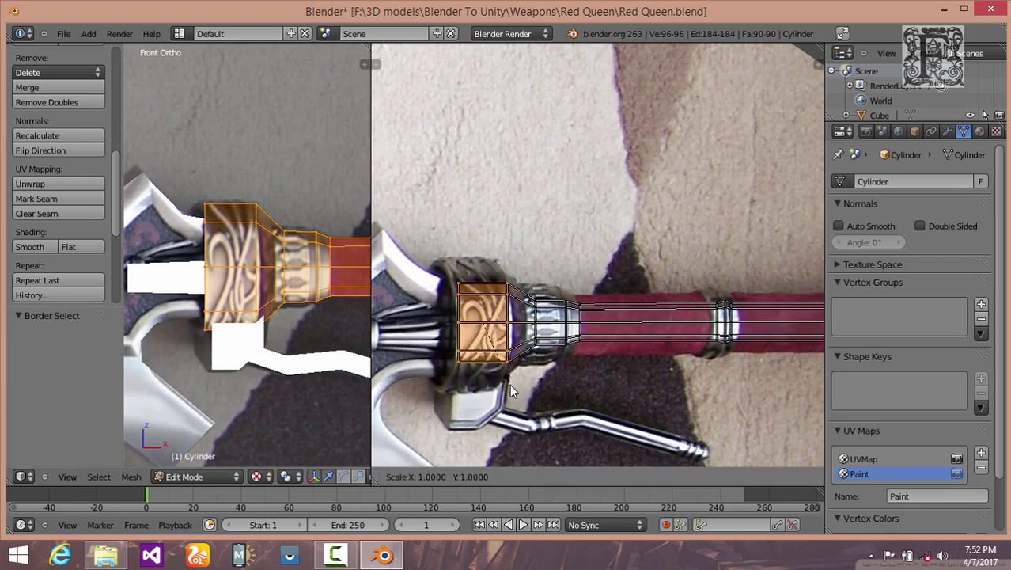
key("y")
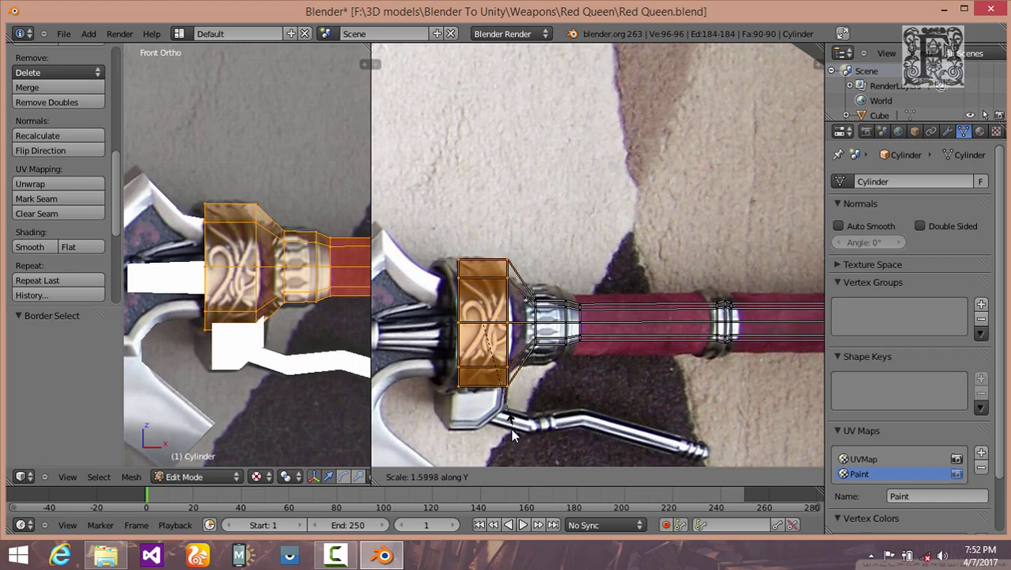
left_click(514, 432)
key("g")
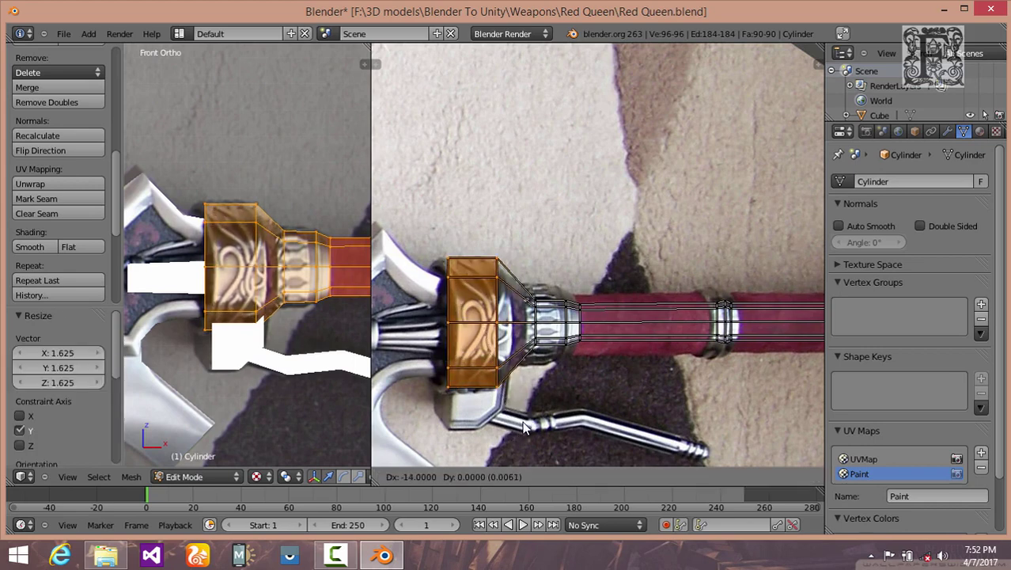
left_click(525, 427)
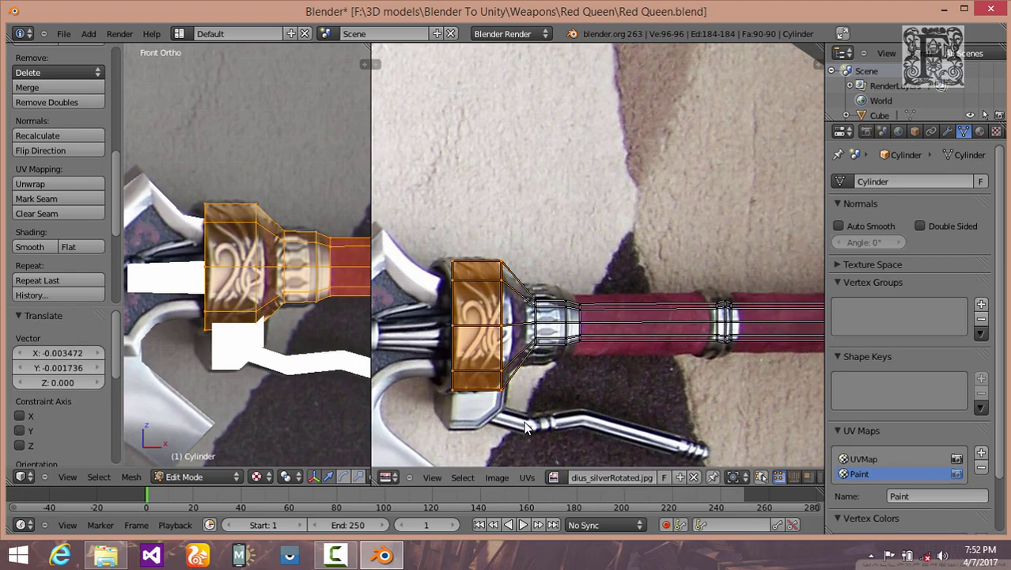
Step: Scale the collar's UVs to about 0.945 along Y and move them about 0.0035 in X and 0.0009 in Y
key("s")
key("y")
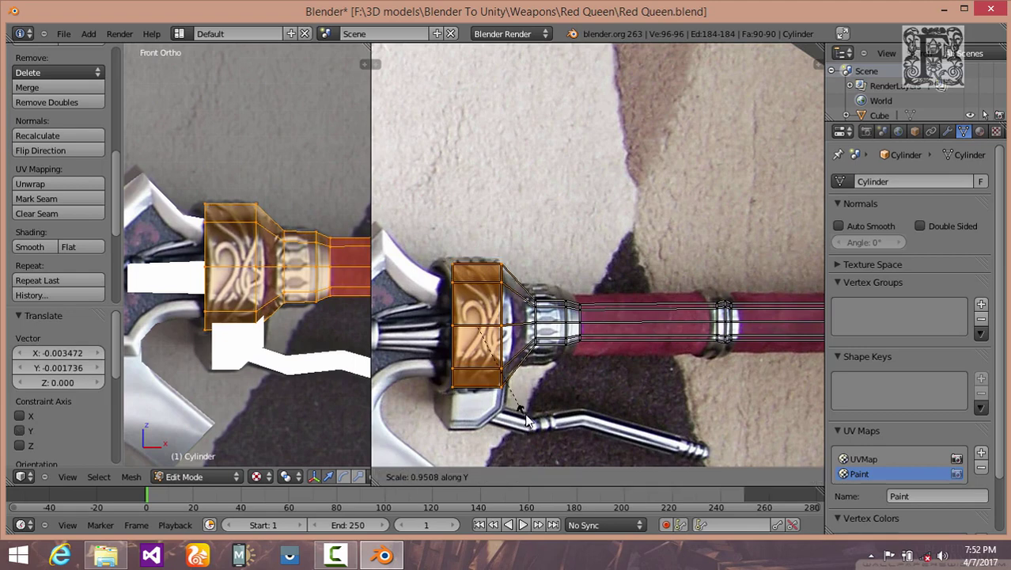
left_click(525, 418)
key("g")
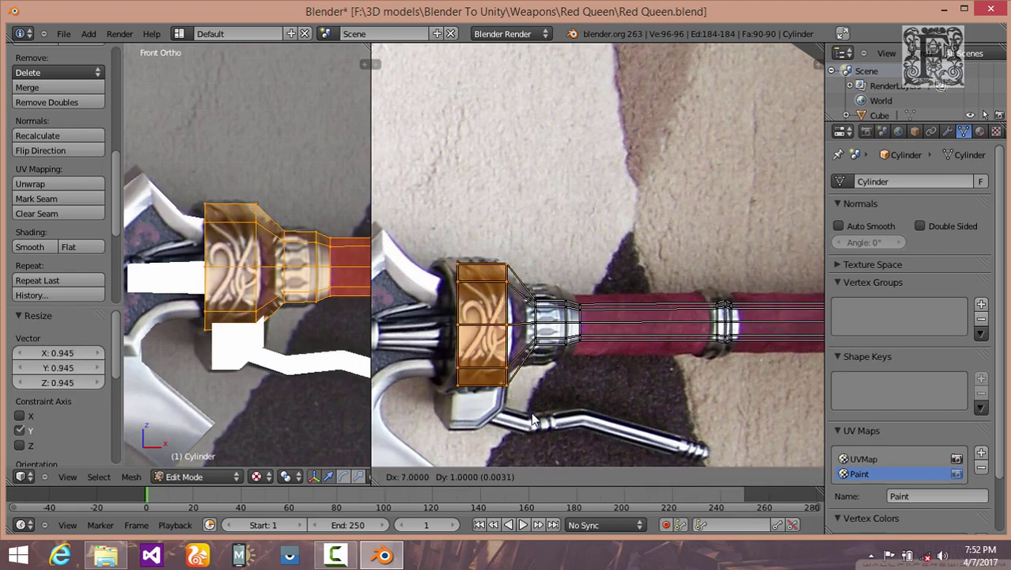
left_click(532, 420)
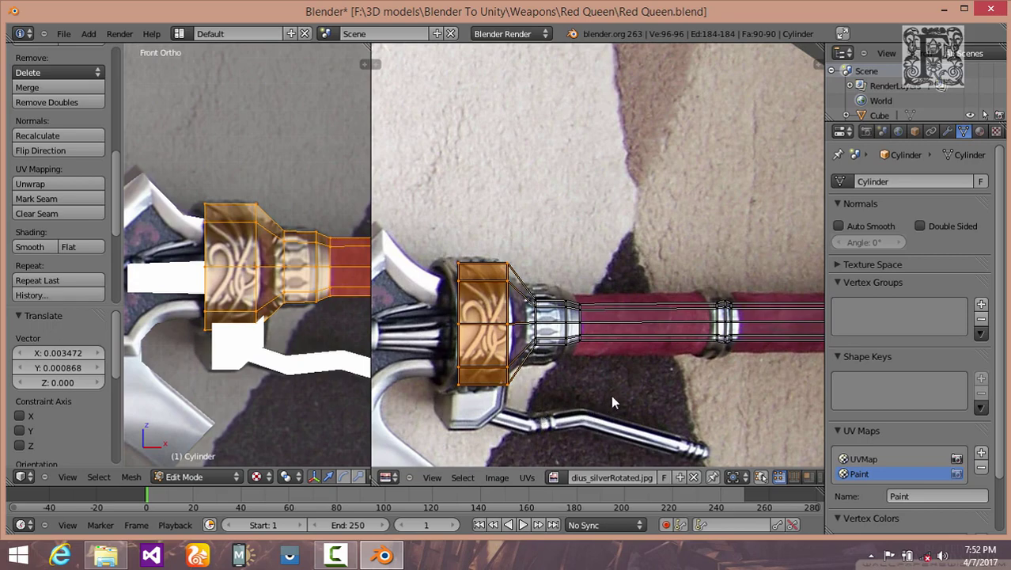
Step: Check the handle's original UVMap layout and return to the Paint UV map
scroll(613, 396, "down", 2)
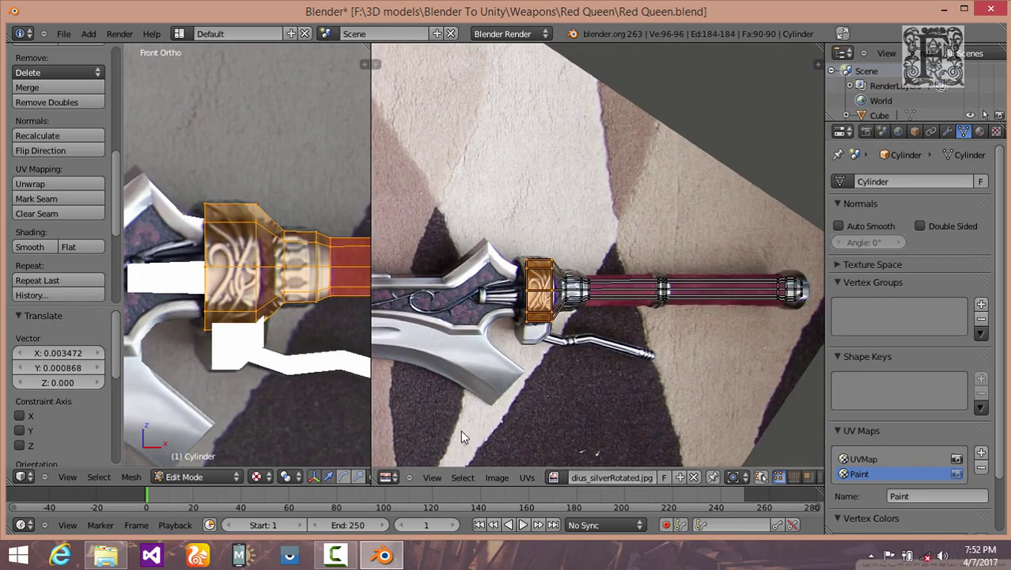
left_click(863, 459)
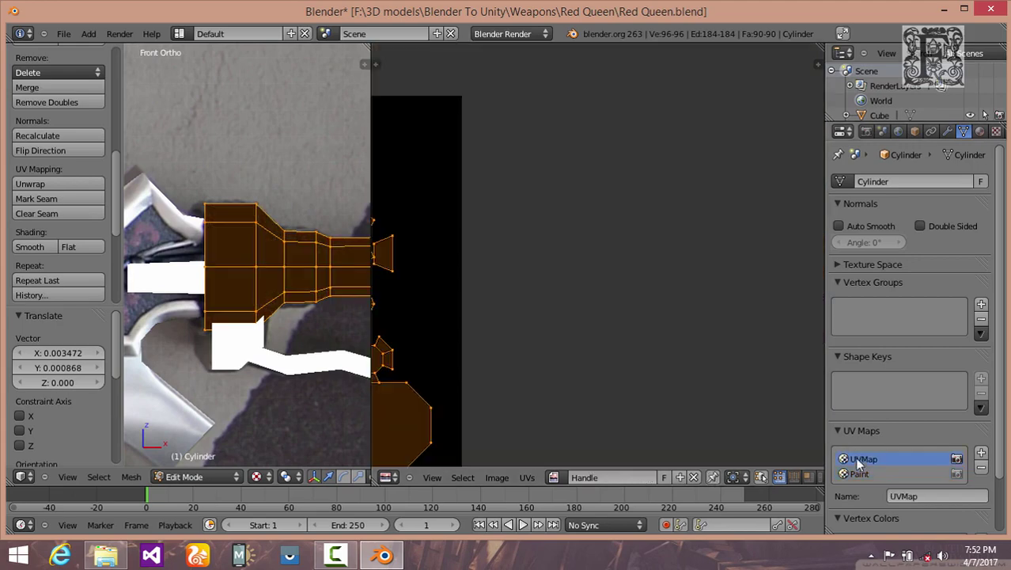
left_click(860, 472)
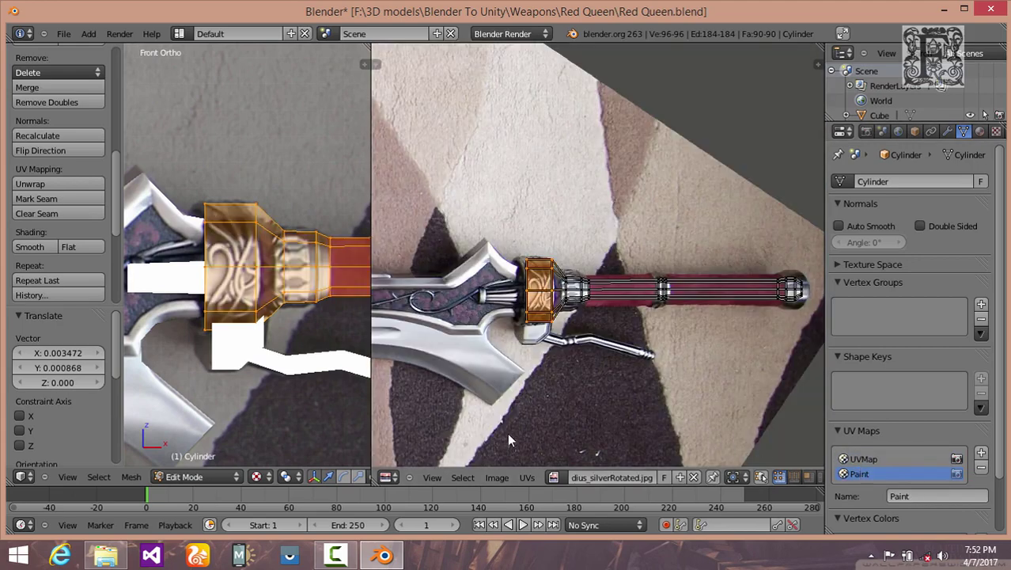
Step: Enlarge the 3D view and switch the handle to Texture Paint mode
left_click_drag(371, 248, 729, 249)
scroll(495, 355, "down", 2)
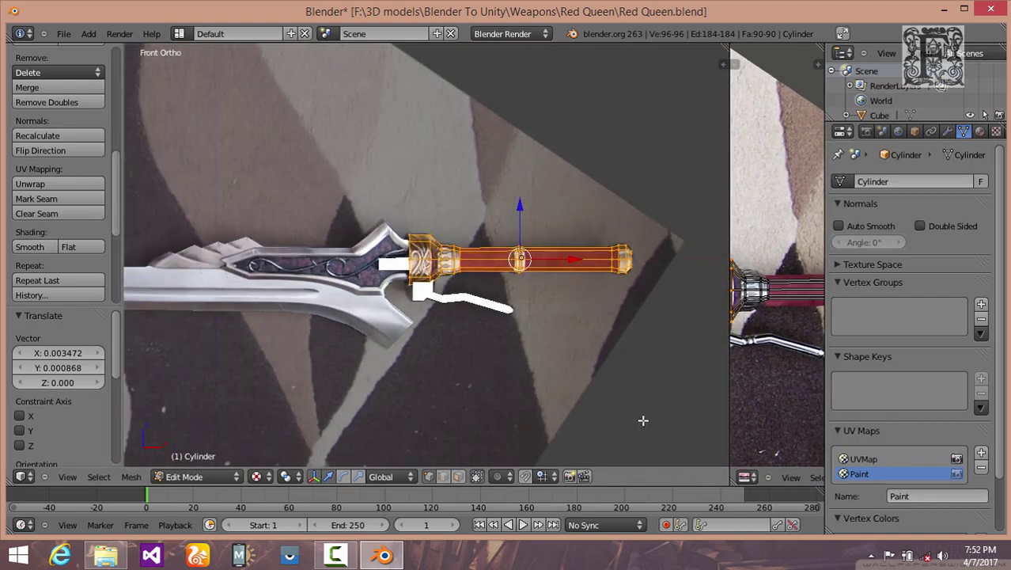
left_click(192, 481)
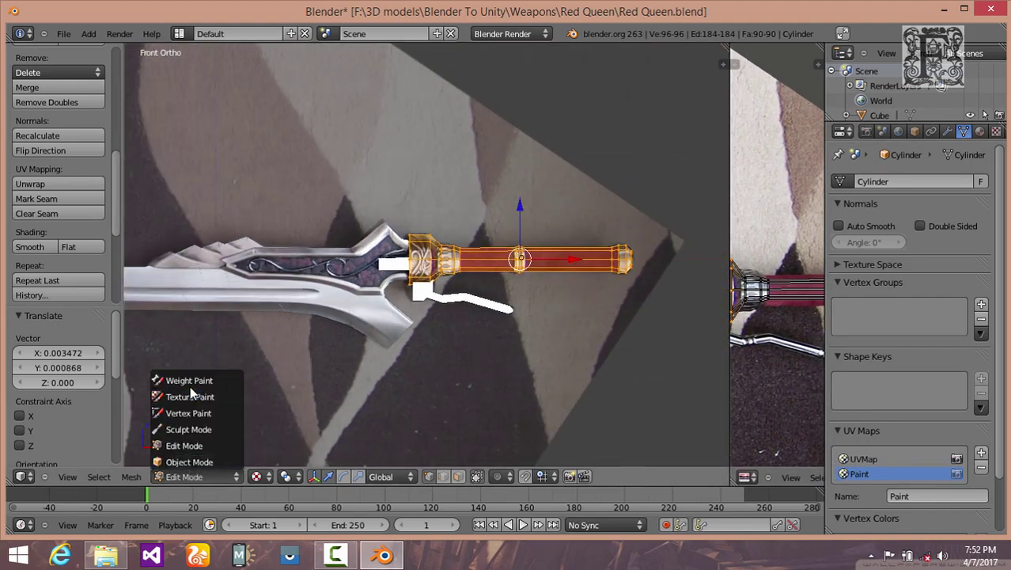
left_click(191, 391)
mouse_move(445, 343)
middle_mouse_down("shift")
mouse_move(472, 338)
mouse_move(545, 376)
middle_mouse_up("shift")
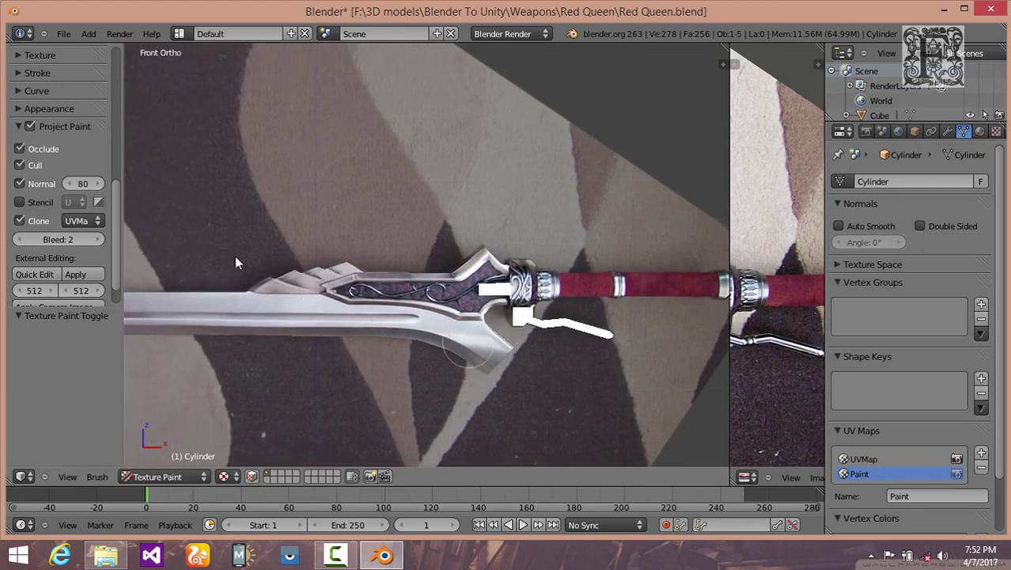
Step: Set the clone source to the Paint UV map and make UVMap the handle's active UV map
left_click(72, 221)
left_click(84, 247)
left_click(862, 459)
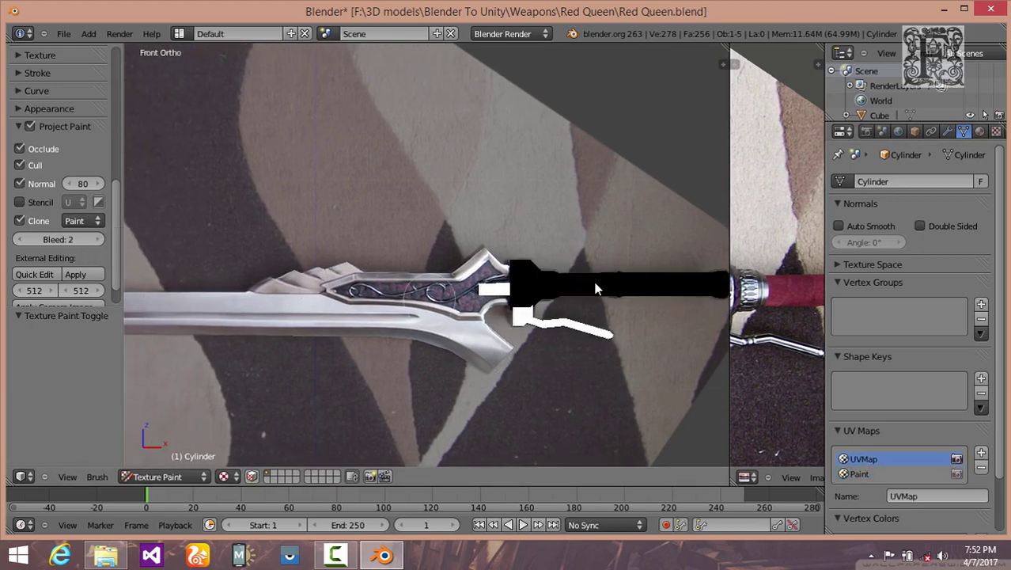
Step: Clone-paint the handle's front side from the wide collar to the pommel
mouse_move(597, 287)
left_mouse_down()
mouse_move(500, 305)
mouse_move(518, 258)
left_mouse_up()
mouse_move(500, 303)
left_mouse_down()
mouse_move(700, 286)
mouse_move(677, 288)
left_mouse_up()
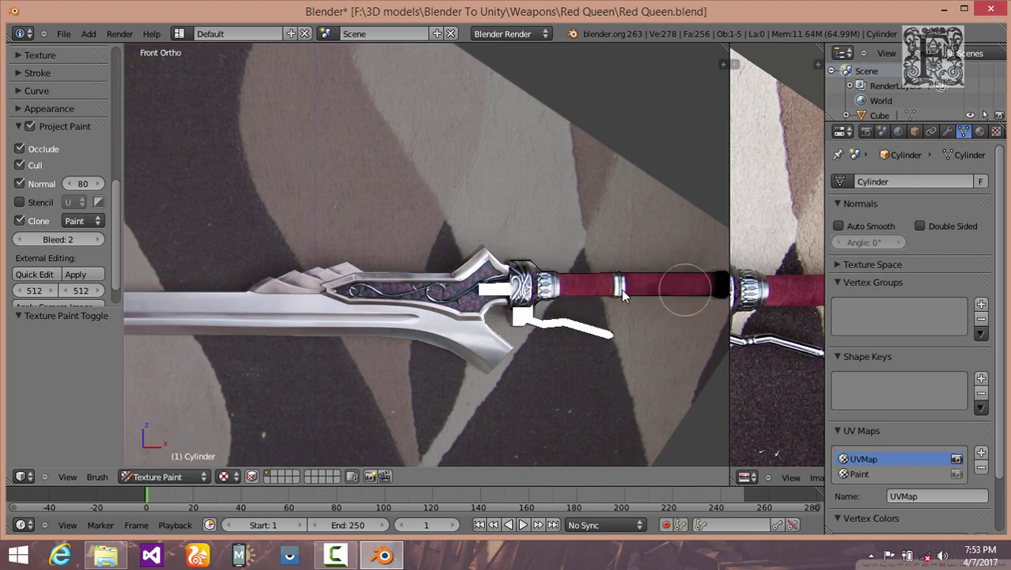
mouse_move(458, 330)
middle_mouse_down("shift")
mouse_move(433, 295)
mouse_move(229, 329)
middle_mouse_up("shift")
scroll(433, 294, "up", 1)
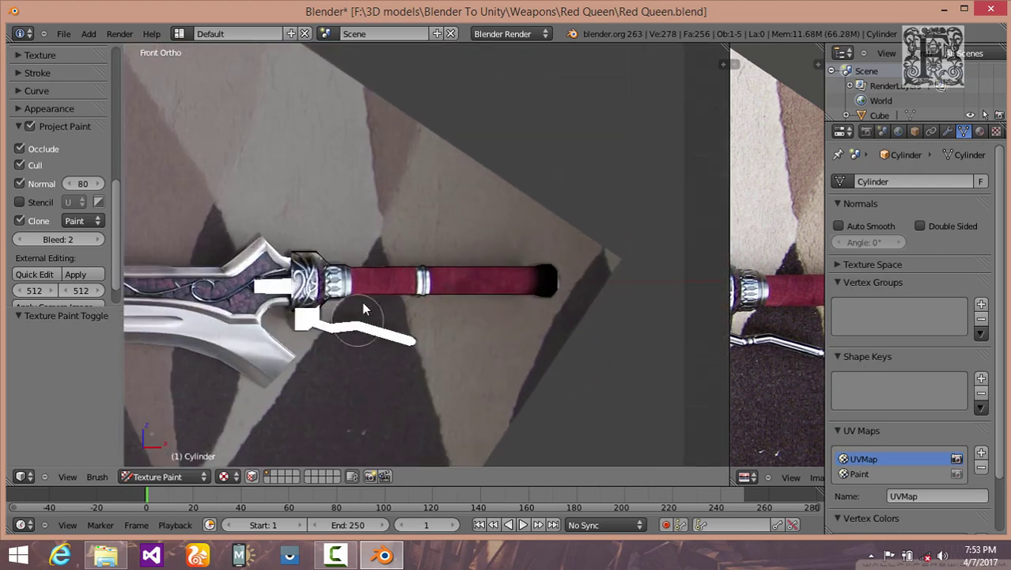
left_click_drag(612, 278, 550, 291)
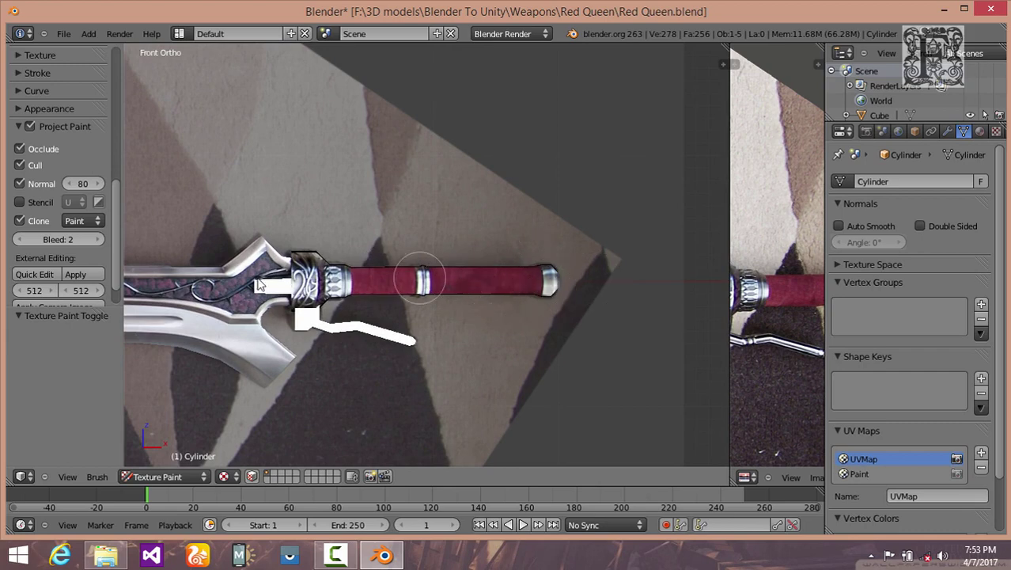
Step: Clone-paint the unpainted upper faces of the collar and grip
mouse_move(320, 281)
middle_mouse_down()
mouse_move(308, 310)
mouse_move(264, 198)
middle_mouse_up()
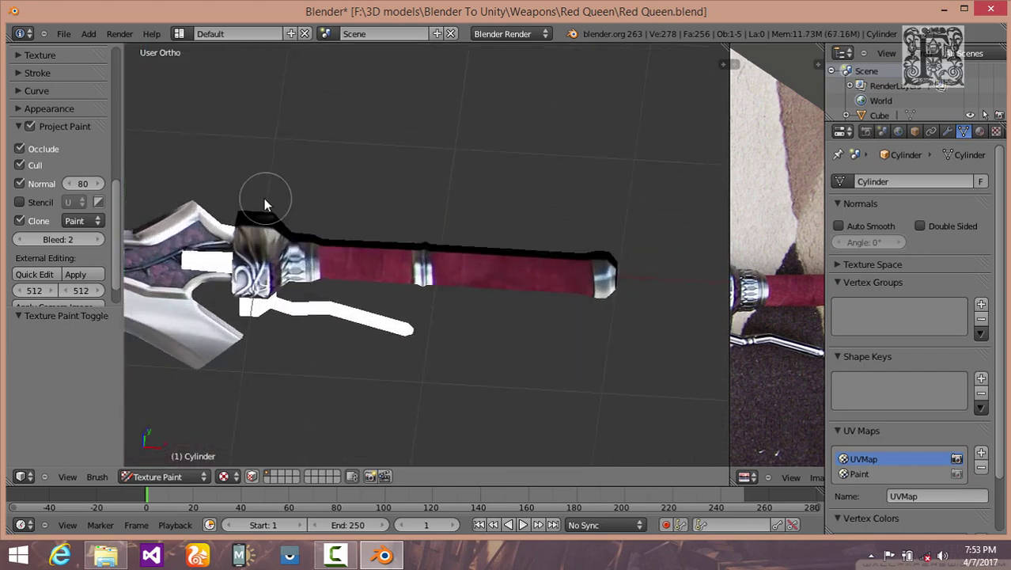
mouse_move(264, 198)
left_mouse_down()
mouse_move(228, 207)
mouse_move(243, 201)
mouse_move(332, 238)
left_mouse_up()
mouse_move(485, 256)
left_mouse_down()
mouse_move(442, 249)
mouse_move(556, 286)
mouse_move(561, 235)
mouse_move(527, 267)
left_mouse_up()
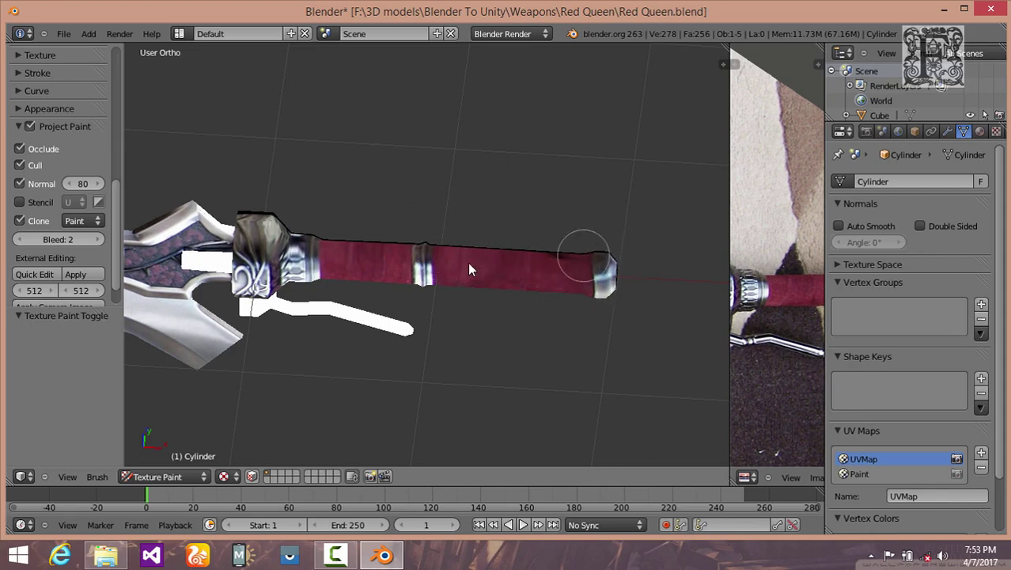
Step: Clone-paint the remaining black faces along the handle's back and underside
mouse_move(485, 265)
middle_mouse_down()
mouse_move(473, 350)
mouse_move(366, 222)
mouse_move(314, 249)
middle_mouse_up()
mouse_move(314, 248)
left_mouse_down()
mouse_move(219, 198)
mouse_move(213, 240)
mouse_move(207, 198)
mouse_move(294, 220)
mouse_move(249, 163)
mouse_move(520, 203)
mouse_move(501, 198)
mouse_move(600, 175)
mouse_move(517, 188)
mouse_move(650, 203)
mouse_move(600, 167)
mouse_move(497, 198)
left_mouse_up()
mouse_move(487, 251)
middle_mouse_down()
mouse_move(453, 163)
mouse_move(413, 274)
mouse_move(442, 309)
mouse_move(375, 142)
mouse_move(350, 339)
mouse_move(298, 176)
mouse_move(365, 250)
mouse_move(375, 287)
middle_mouse_up()
scroll(374, 286, "up", 4)
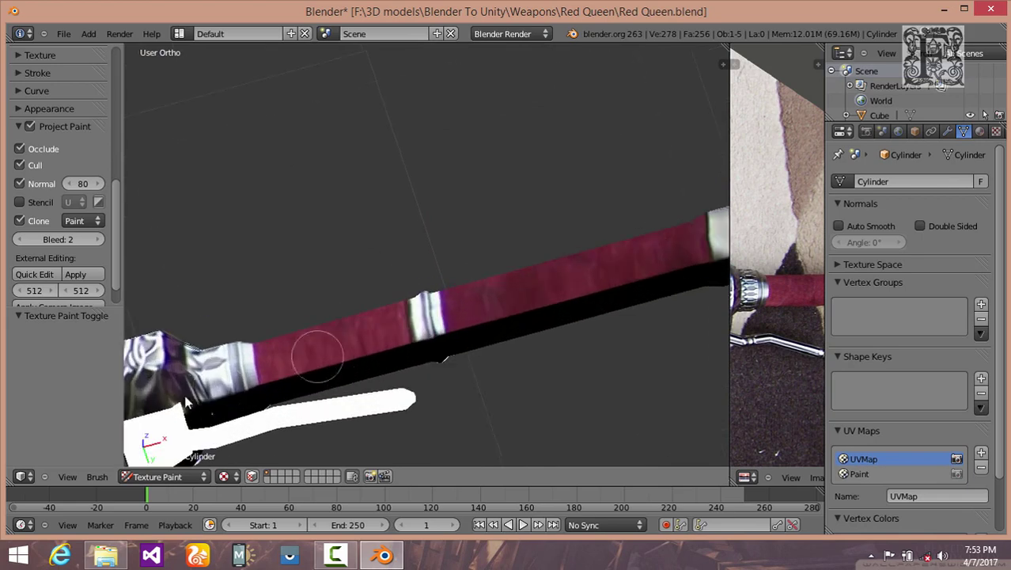
scroll(430, 342, "down", 4)
mouse_move(302, 363)
left_mouse_down()
mouse_move(283, 375)
mouse_move(332, 342)
mouse_move(576, 257)
mouse_move(312, 324)
mouse_move(356, 336)
left_mouse_up()
Step: Clone-paint the collar's end faces on the side facing the blade
middle_click_drag(356, 336, 392, 277)
mouse_move(433, 307)
middle_mouse_down()
mouse_move(361, 282)
mouse_move(461, 360)
mouse_move(515, 344)
mouse_move(474, 289)
mouse_move(445, 318)
middle_mouse_up()
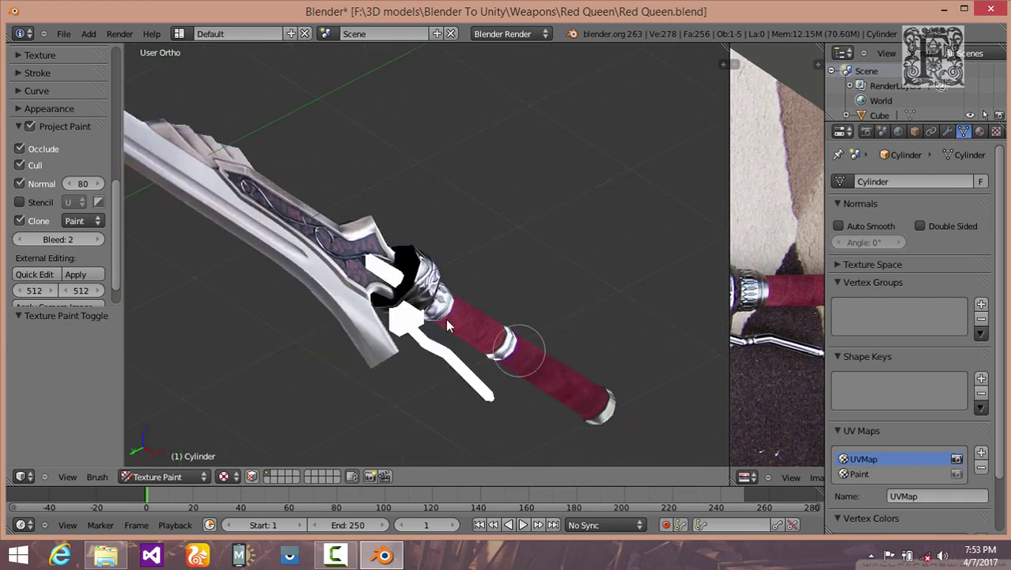
mouse_move(446, 318)
left_mouse_down()
mouse_move(418, 235)
mouse_move(411, 265)
mouse_move(417, 251)
left_mouse_up()
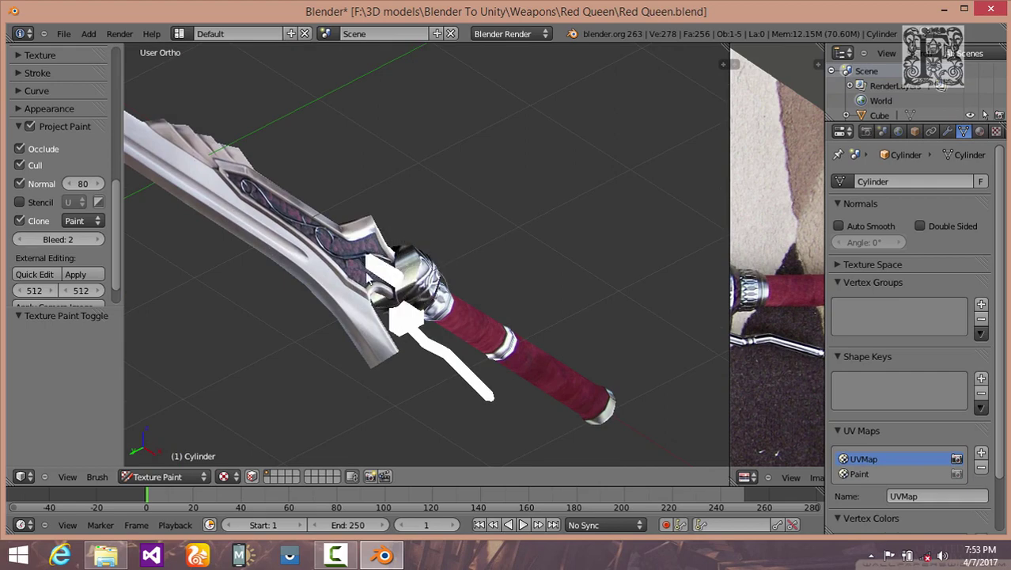
mouse_move(417, 252)
middle_mouse_down()
mouse_move(475, 327)
mouse_move(331, 291)
mouse_move(422, 253)
middle_mouse_up()
mouse_move(421, 253)
left_mouse_down()
mouse_move(361, 254)
mouse_move(428, 248)
mouse_move(358, 295)
mouse_move(418, 271)
left_mouse_up()
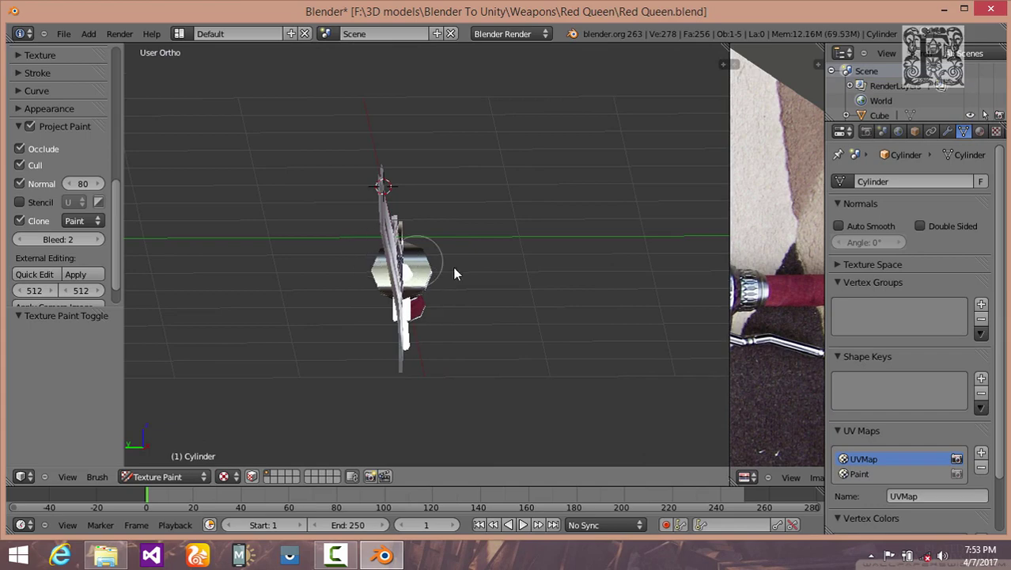
Step: Put the handle in Edit Mode and save its painted Handle image
middle_click_drag(454, 269, 494, 305)
mouse_move(316, 337)
middle_mouse_down()
mouse_move(407, 312)
mouse_move(321, 328)
middle_mouse_up()
middle_click_drag(412, 323, 330, 408)
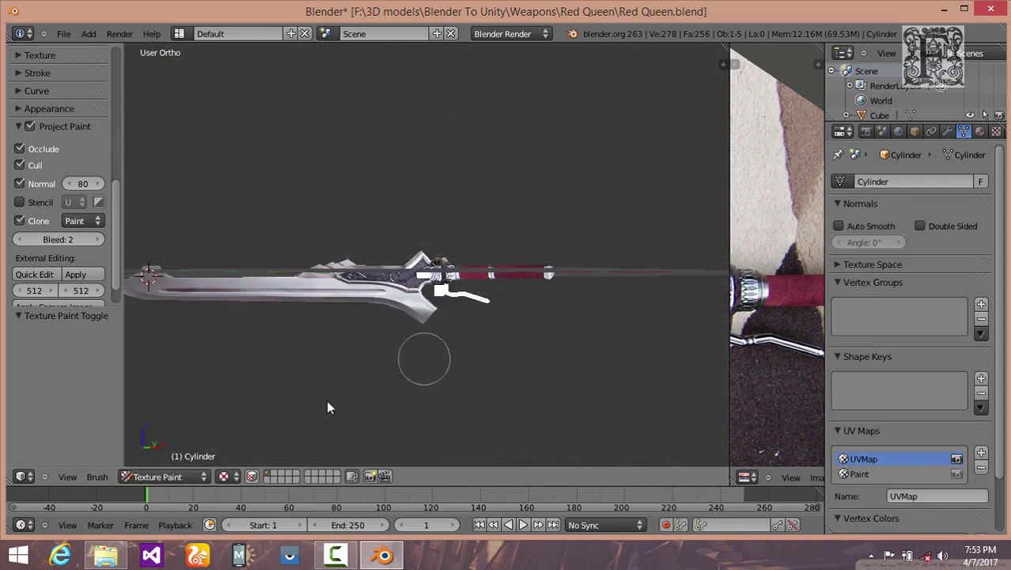
left_click(162, 475)
left_click(159, 448)
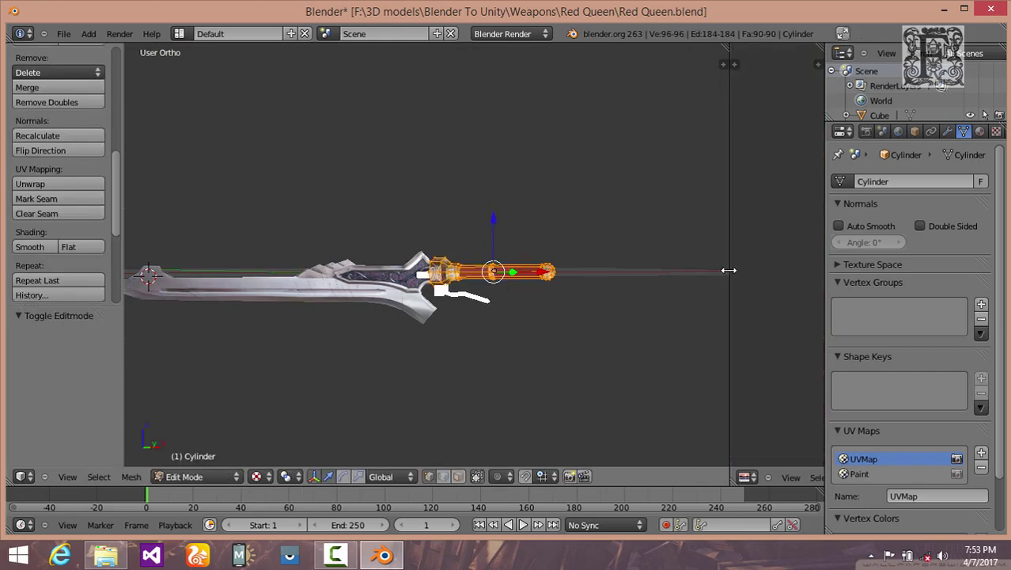
left_click_drag(728, 269, 409, 271)
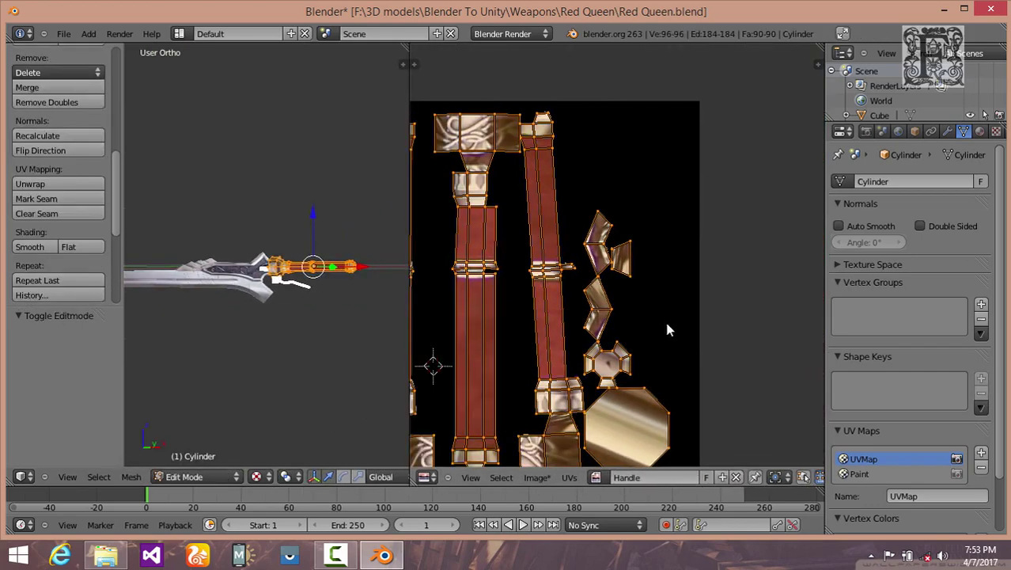
scroll(667, 331, "down", 2)
scroll(580, 453, "up", 1)
left_click(537, 479)
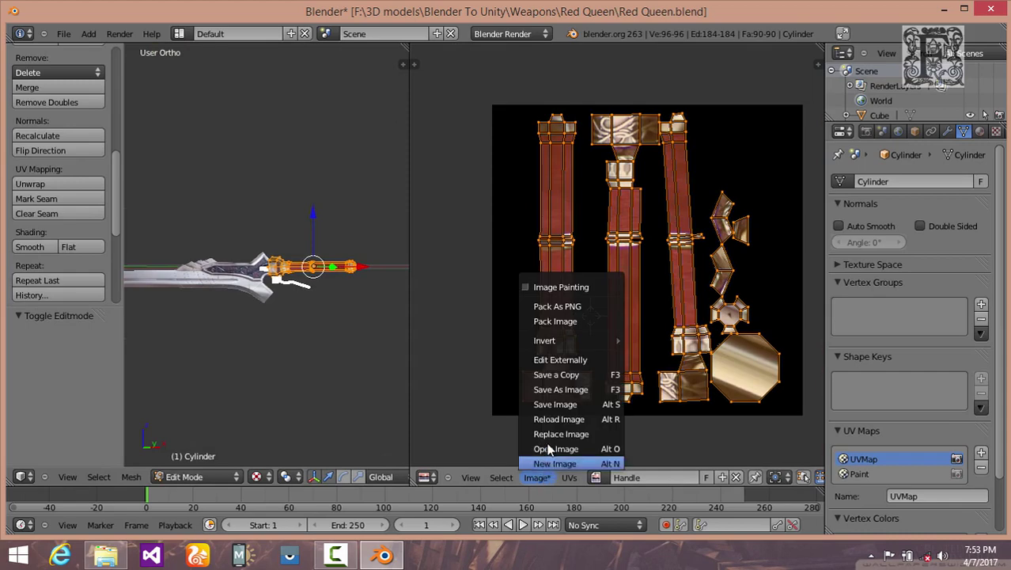
left_click(555, 405)
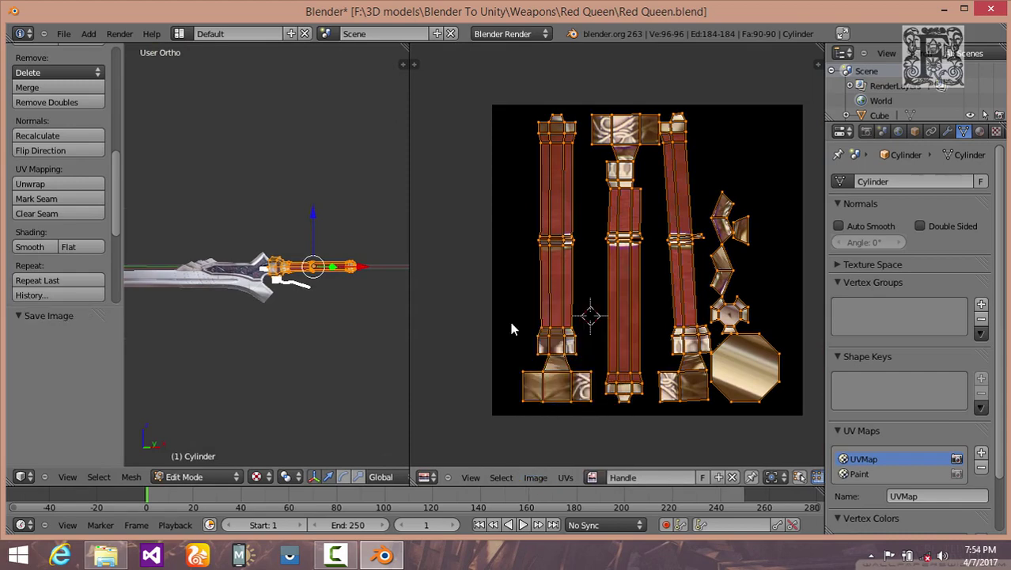
Step: Remove the handle's Paint UV map and return to Object Mode
left_click_drag(458, 213, 617, 235)
left_click(871, 476)
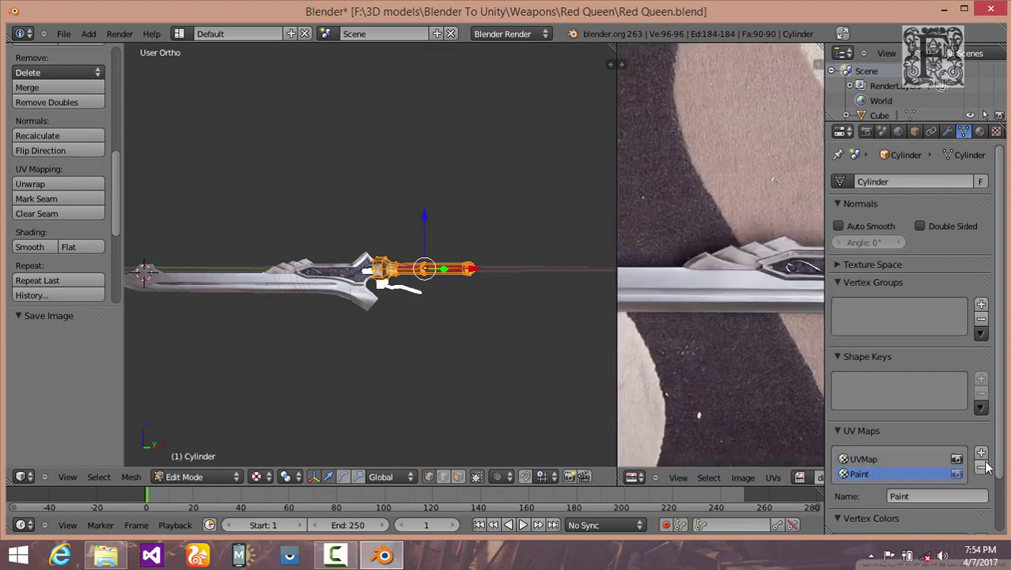
left_click(982, 467)
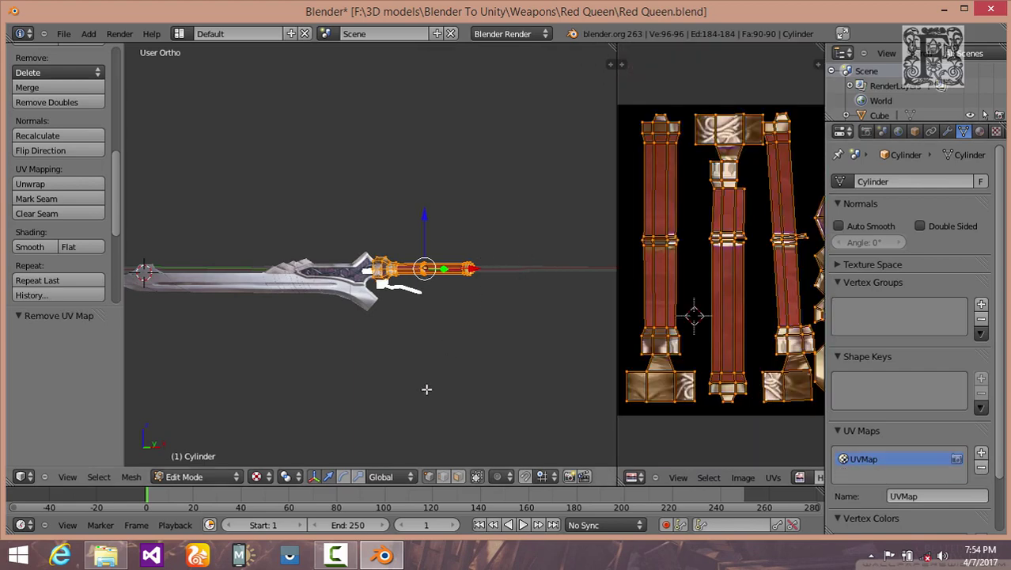
left_click(183, 476)
left_click(190, 459)
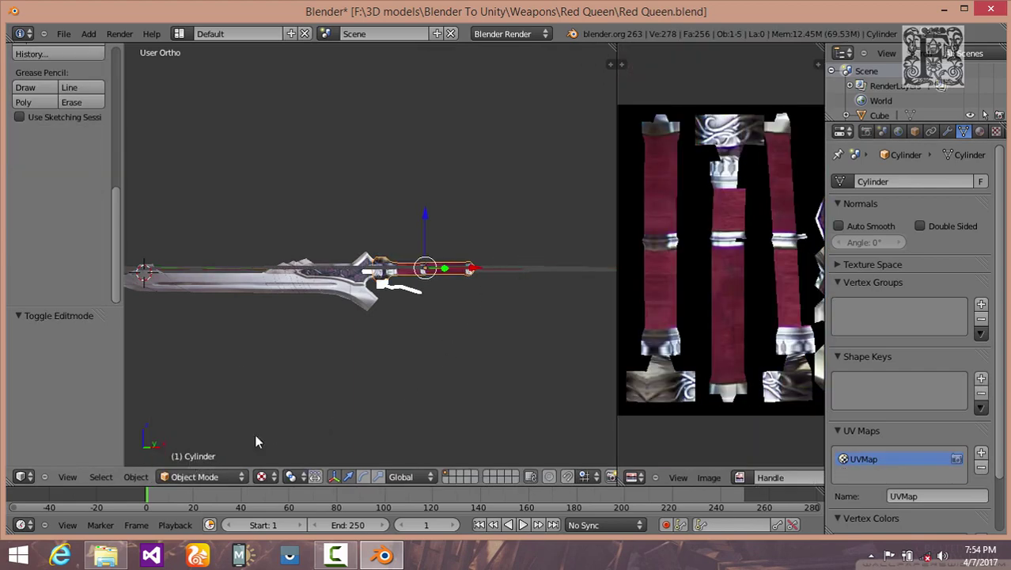
Step: Select the small white cylinder between the blade guard and the collar and enter Edit Mode
scroll(331, 389, "up", 2)
scroll(332, 387, "up", 2)
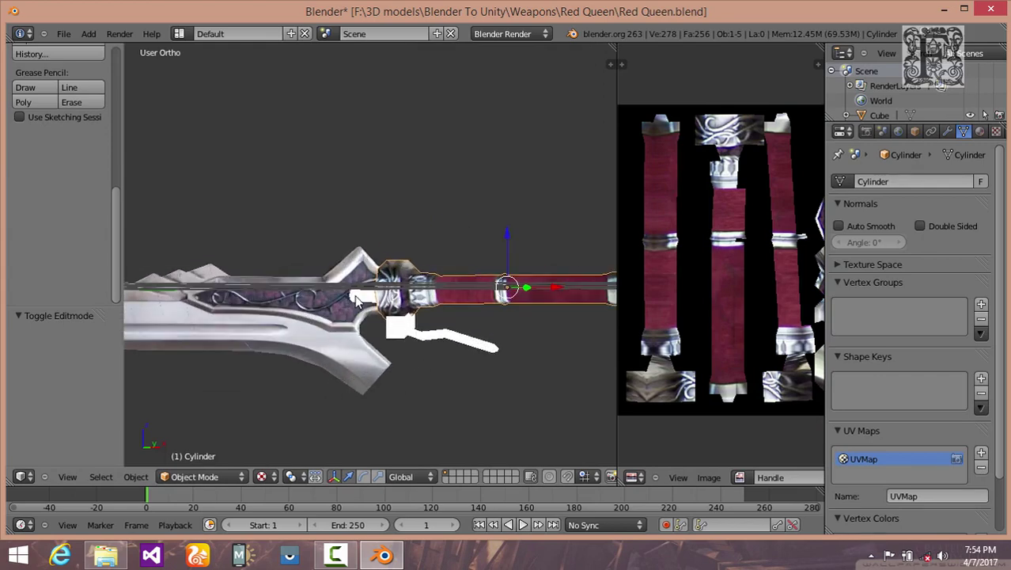
right_click(360, 328)
scroll(400, 333, "down", 1)
middle_click_drag(402, 334, 409, 337)
scroll(408, 337, "up", 4)
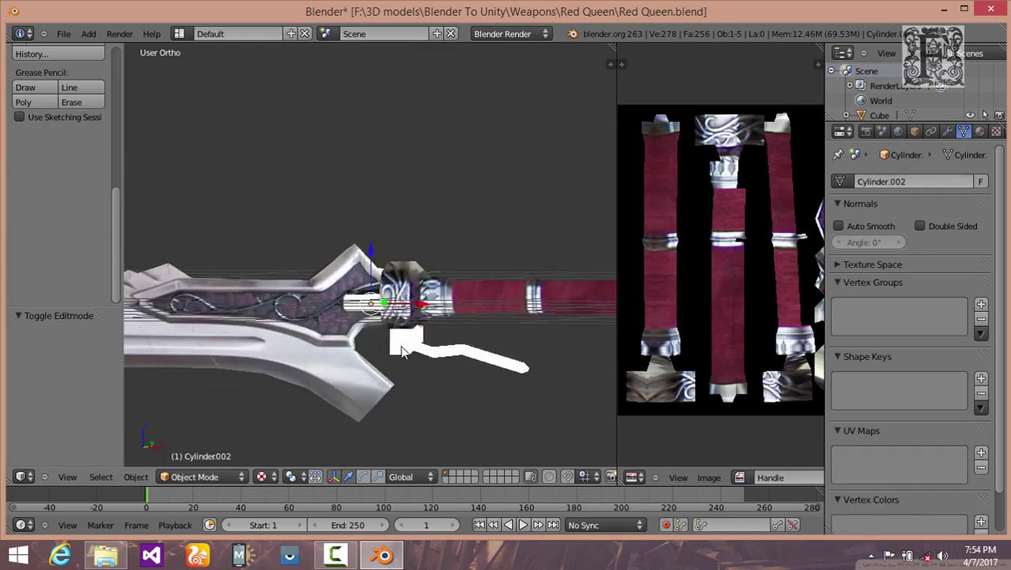
scroll(431, 362, "up", 2)
left_click(201, 477)
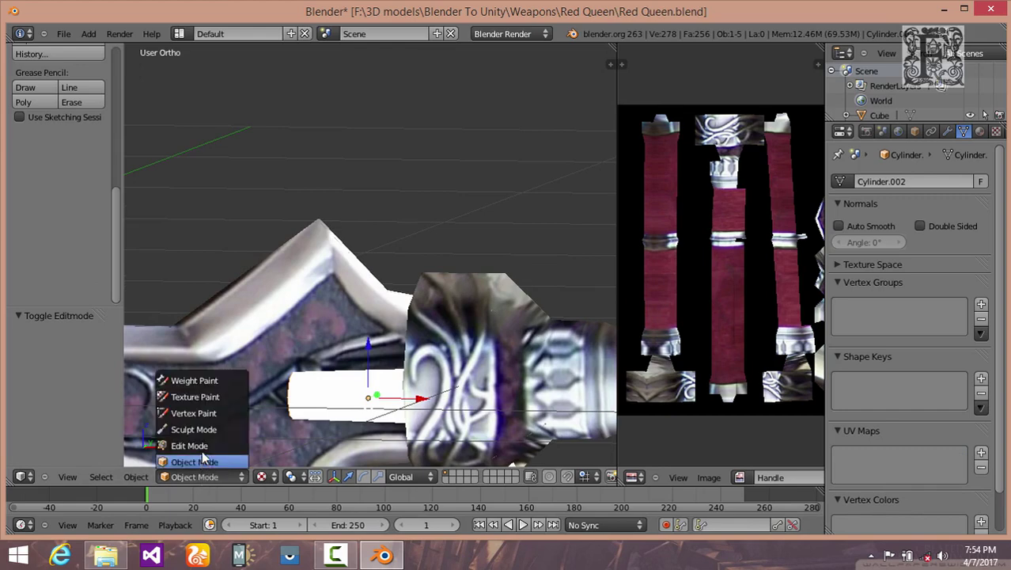
left_click(188, 445)
Step: Unwrap the whole small cylinder with Smart UV Project, using angle limit 66 and island margin 0
middle_click_drag(272, 421, 326, 409)
key("a")
key("a")
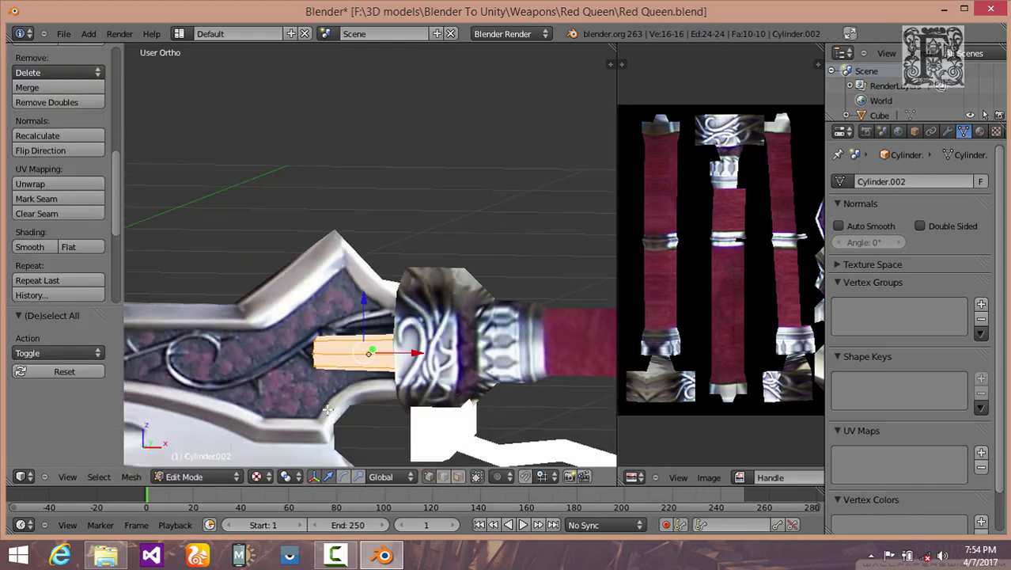
key("u")
left_click(294, 313)
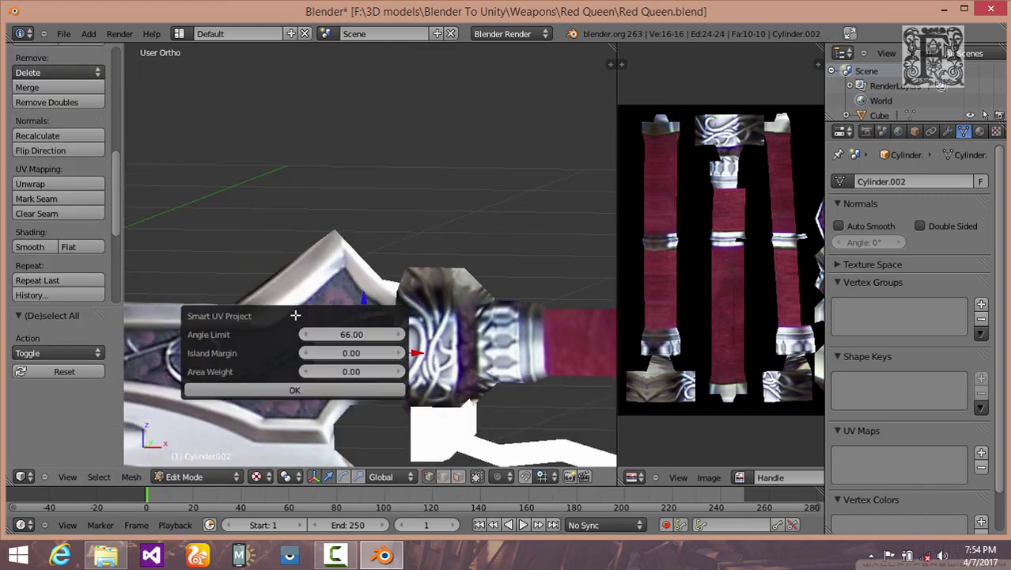
left_click(315, 389)
scroll(681, 300, "up", 3)
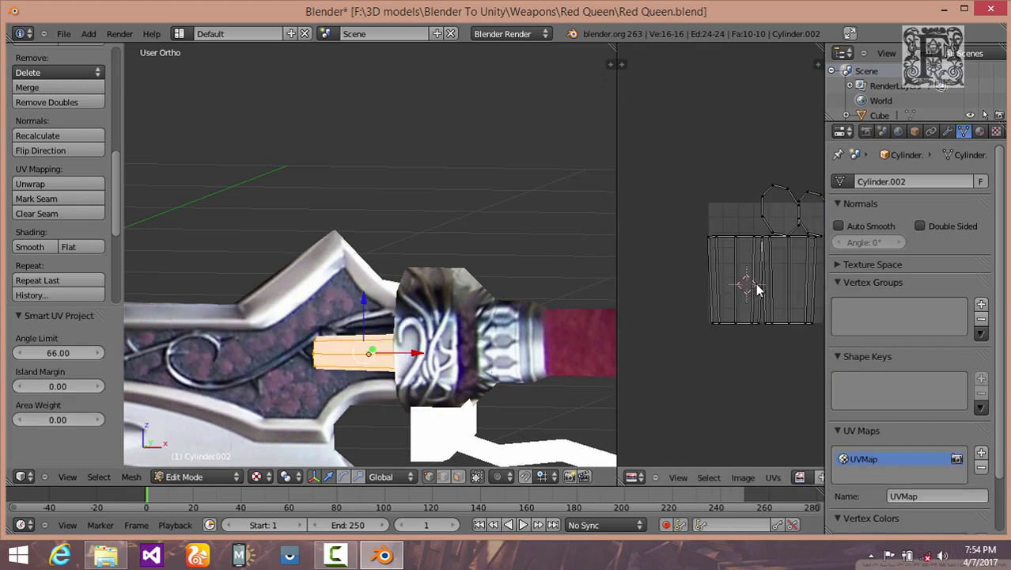
Step: Scale all the cylinder's UVs to about 0.836 and move them about -0.012 in X and -0.061 in Y
key("a")
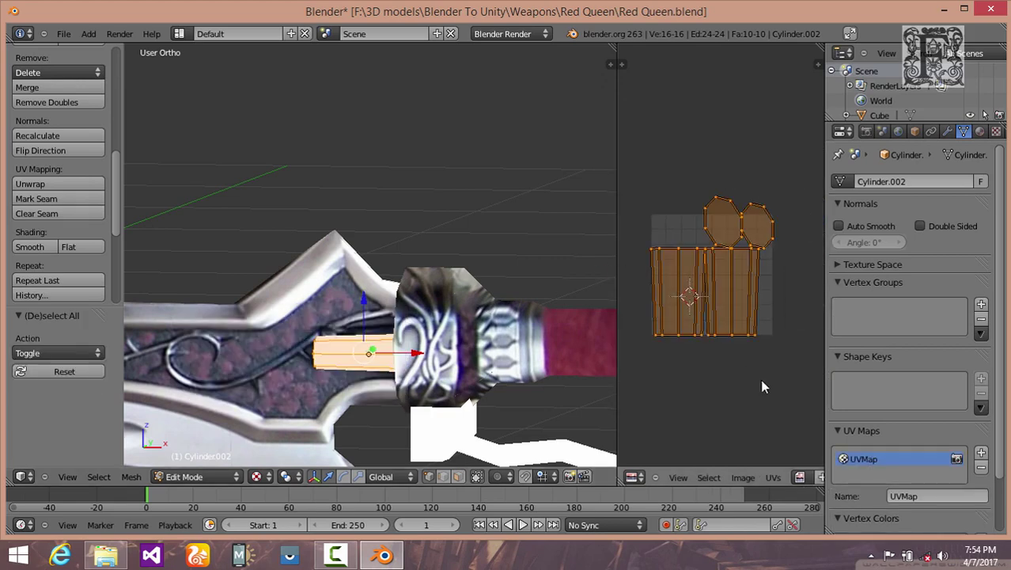
key("s")
left_click(751, 368)
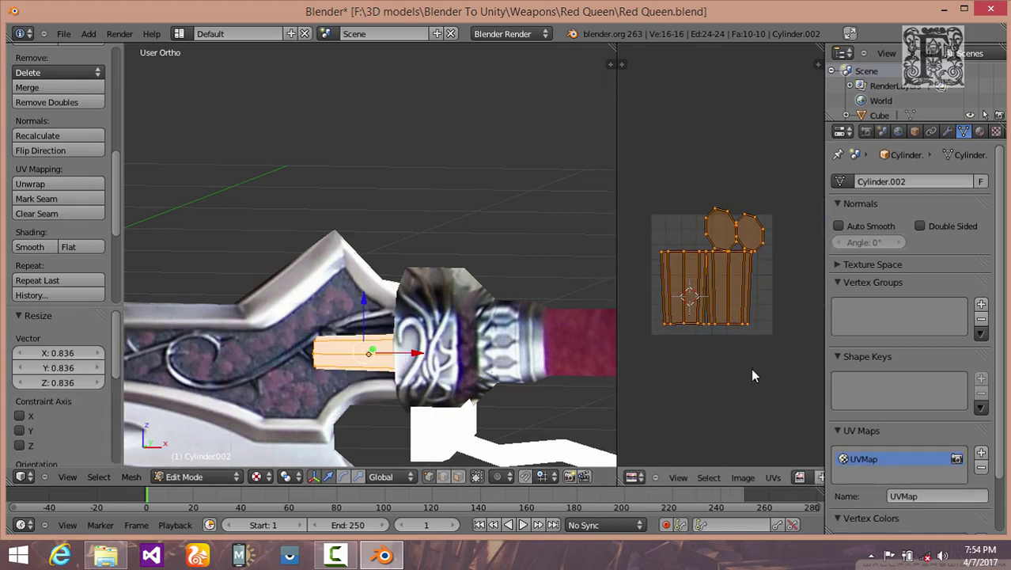
key("g")
left_click(750, 375)
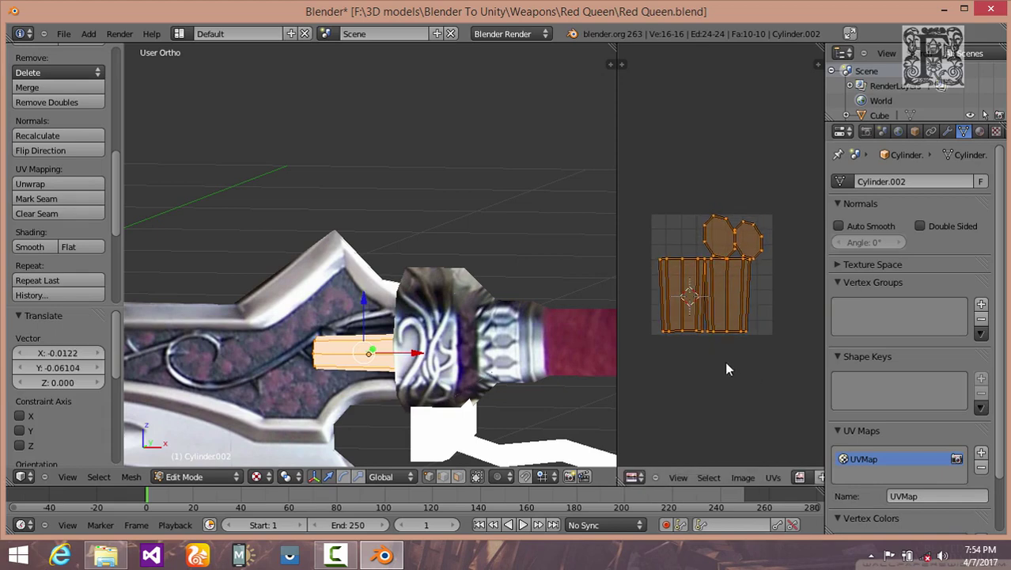
left_click_drag(619, 383, 395, 358)
left_click(637, 477)
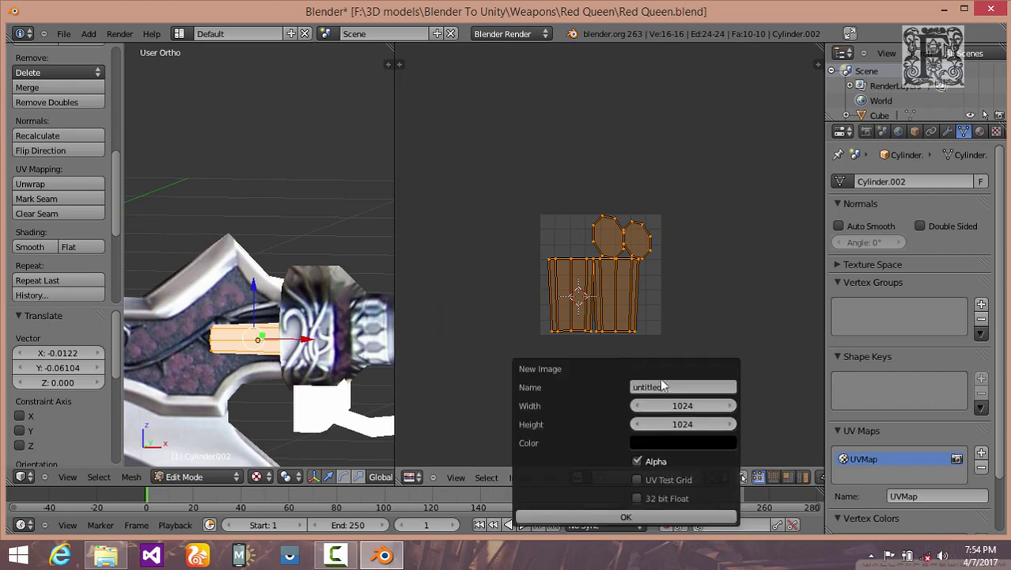
left_click(661, 385)
type("c")
key("Return")
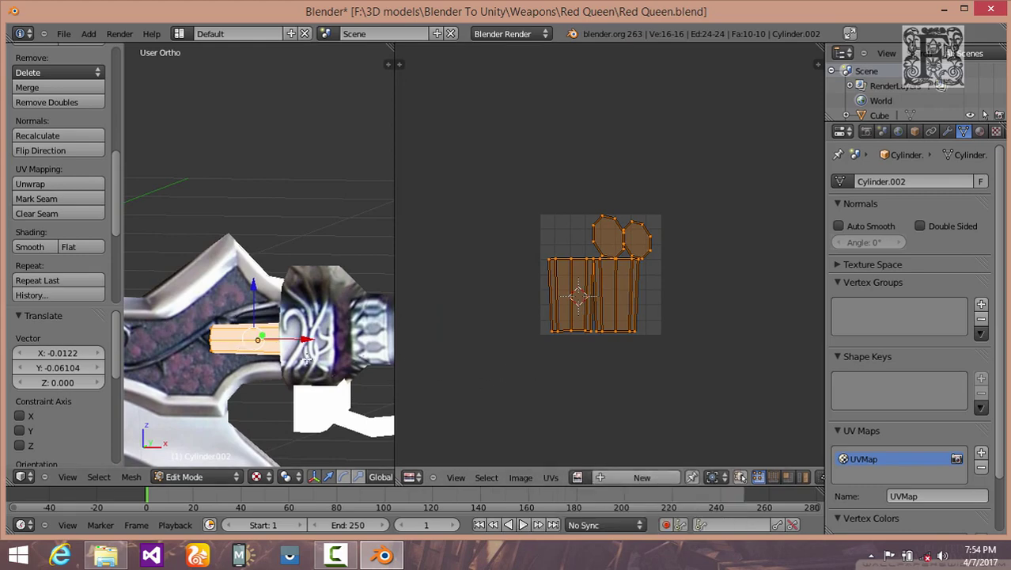
Step: Create a new 1024 × 1024 black image with alpha named "cylider" for the small cylinder
left_click(608, 478)
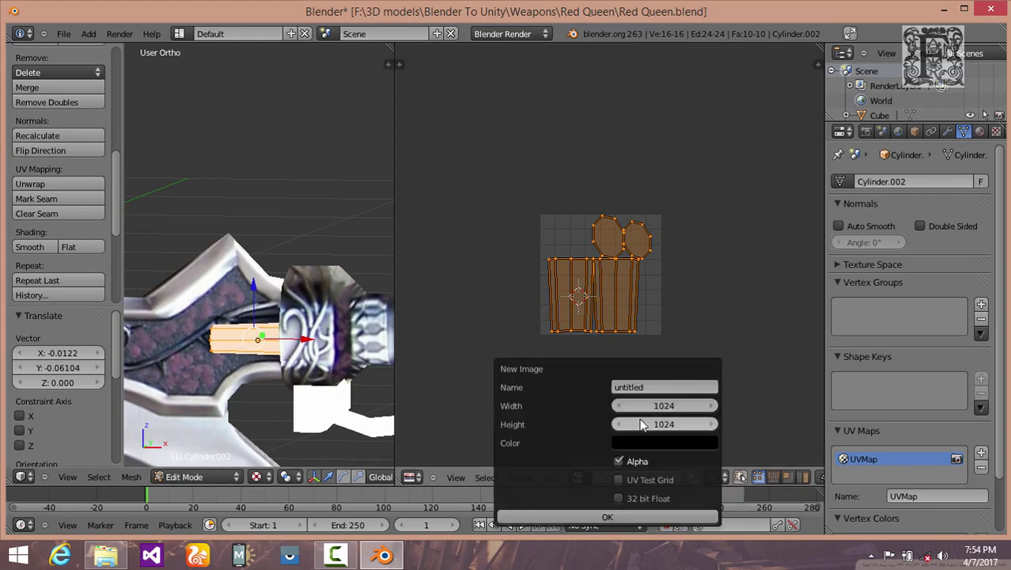
left_click(647, 387)
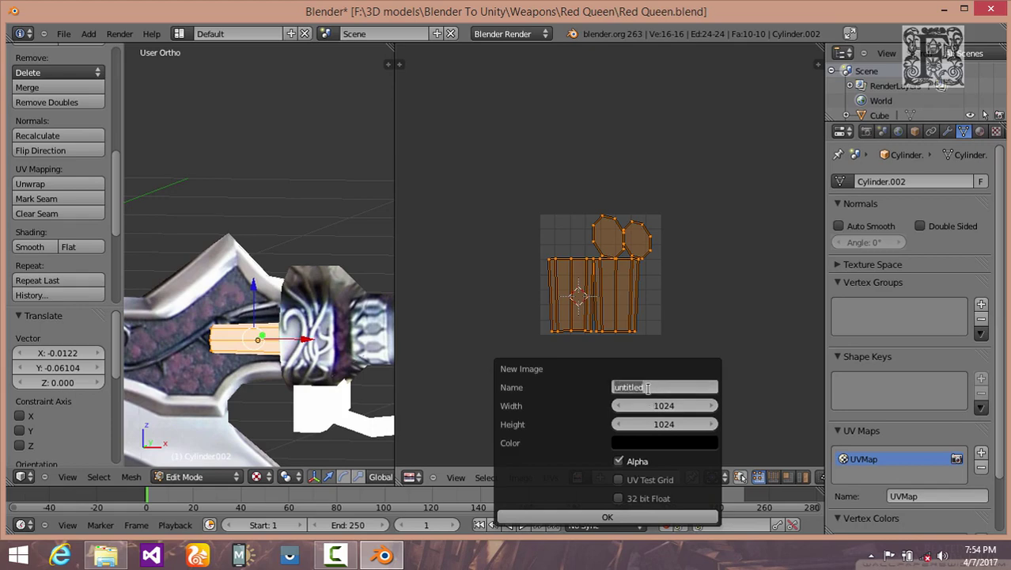
type("cylider")
key("Return")
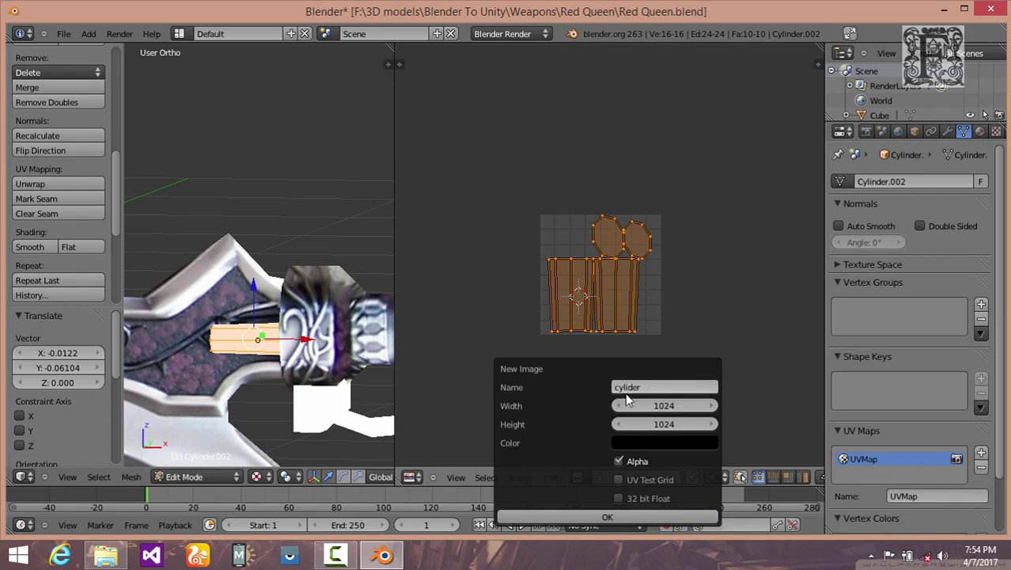
left_click(608, 517)
scroll(637, 253, "down", 5)
scroll(589, 352, "up", 1)
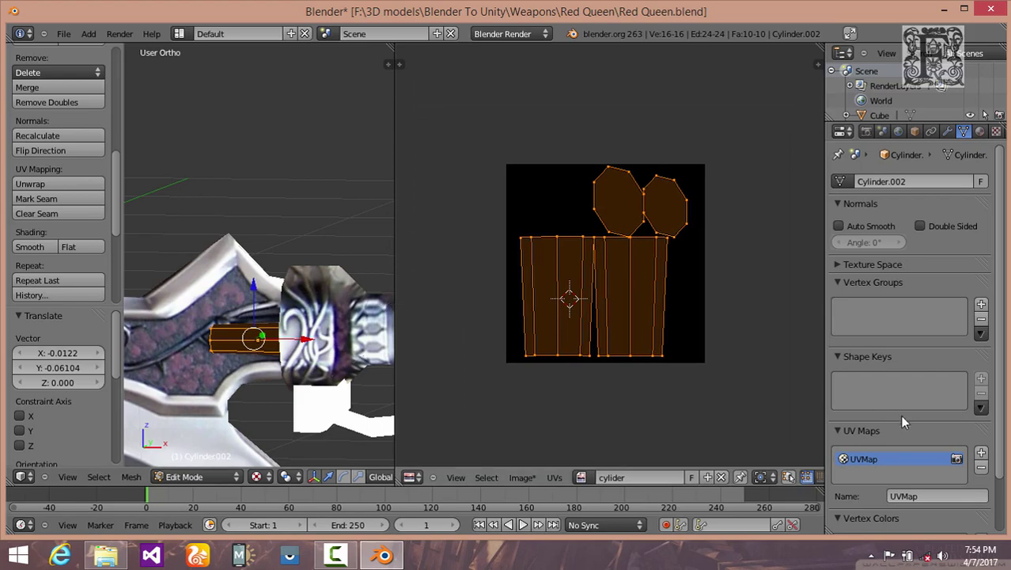
Step: Add a second UV map to the small cylinder and name it Paint
left_click(981, 453)
left_click(938, 497)
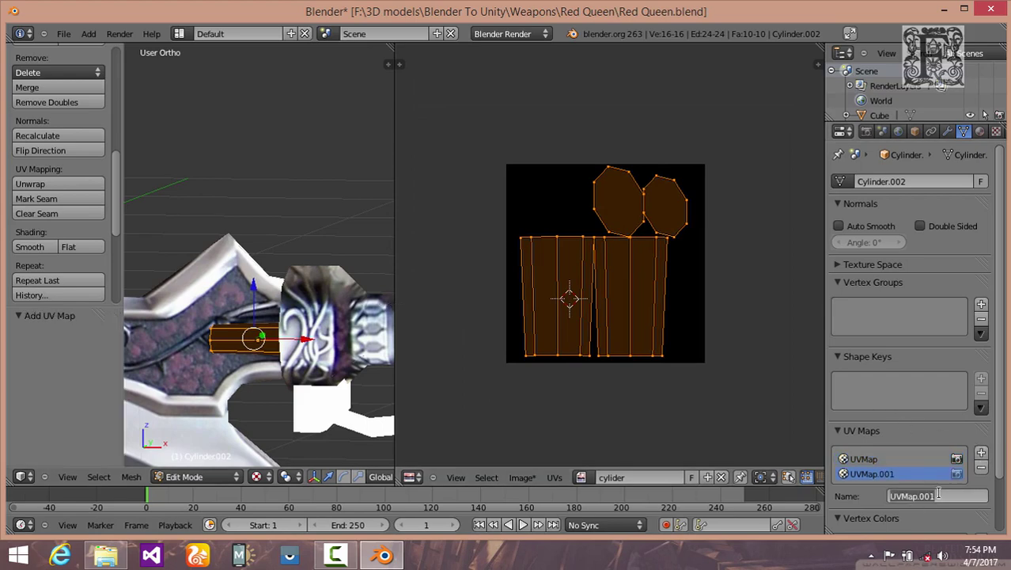
type("Paint")
key("Return")
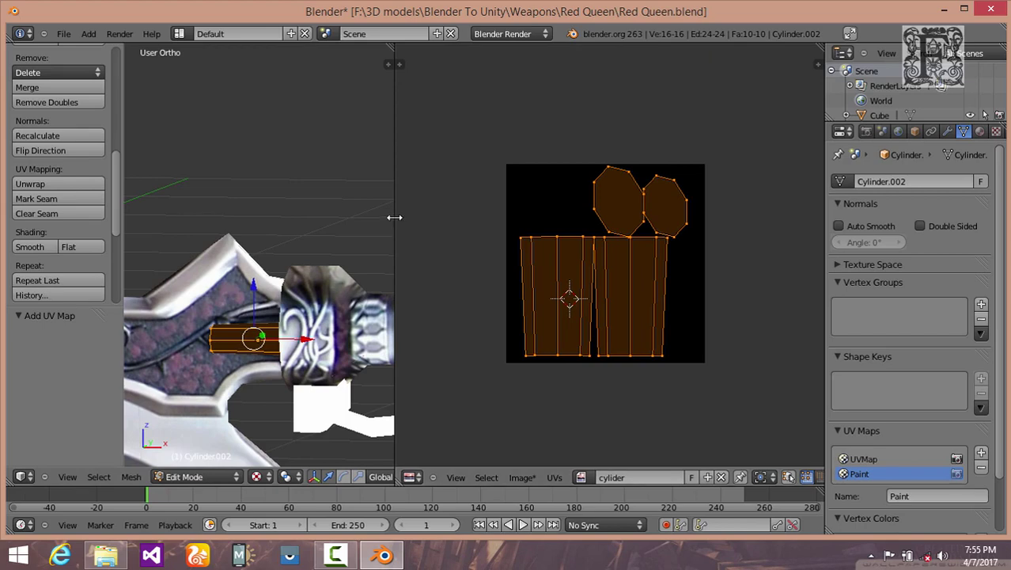
Step: Project the small cylinder's UVs from the front orthographic view into the Paint UV map
left_click_drag(395, 218, 586, 226)
scroll(389, 326, "down", 1)
middle_click_drag(389, 326, 399, 241, "shift")
left_click(238, 462)
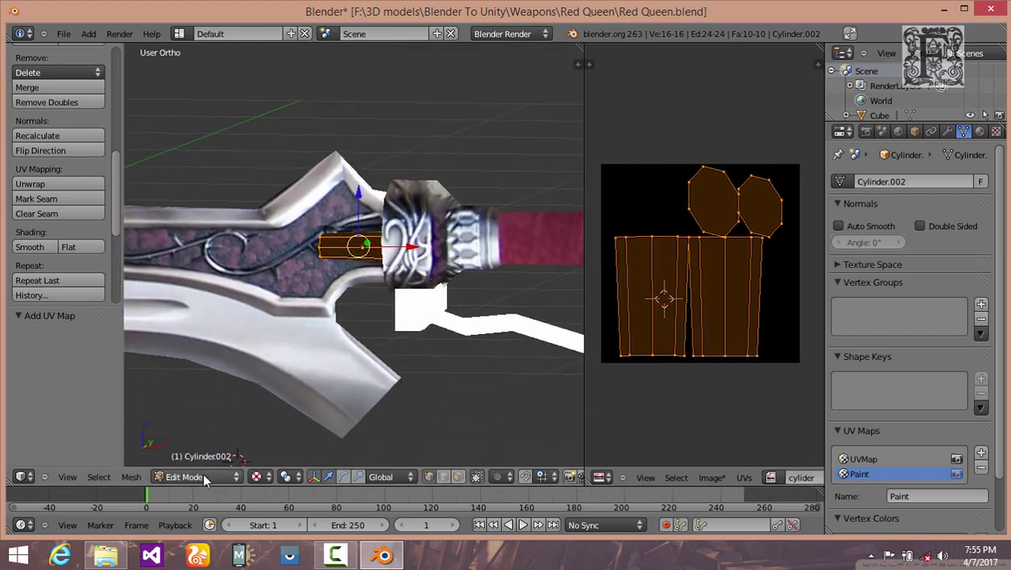
left_click(69, 477)
left_click(130, 383)
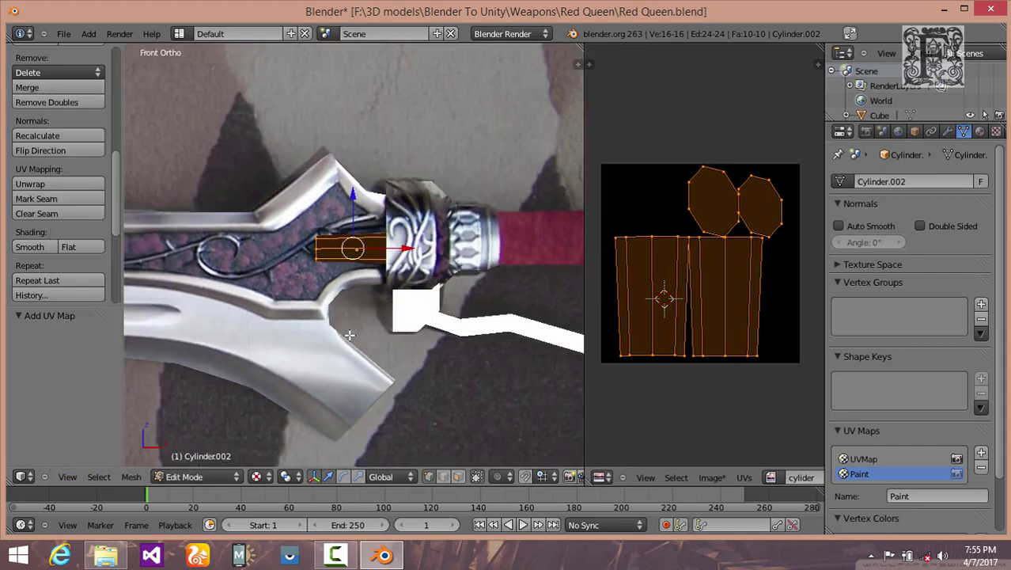
key("u")
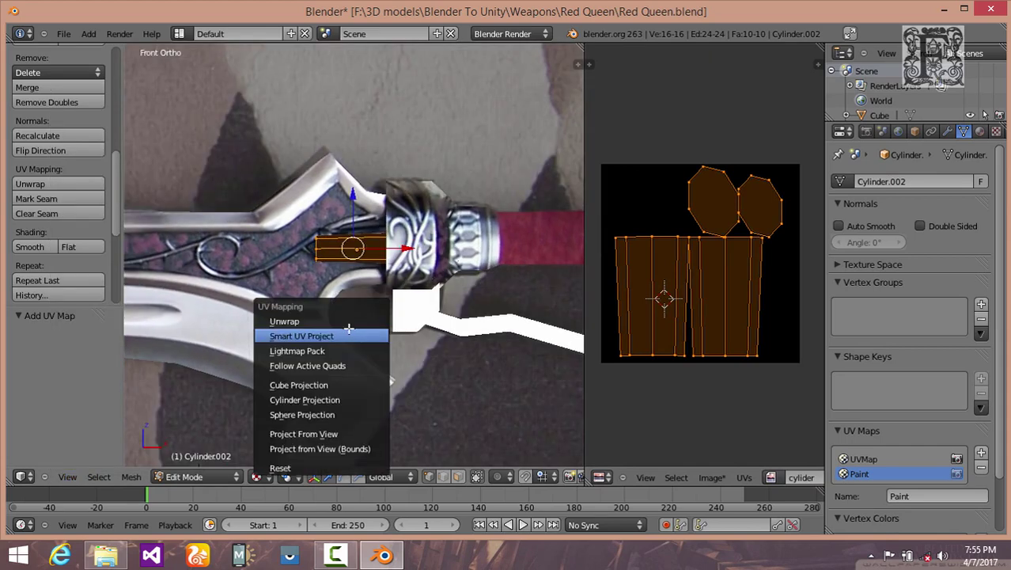
left_click(334, 434)
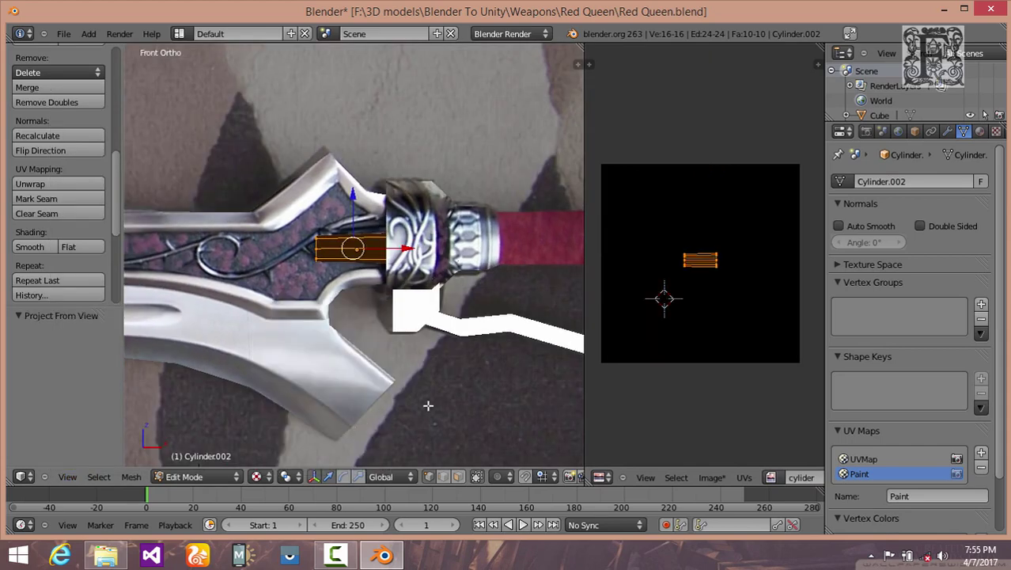
Step: Assign the dius_silverRotated.jpg reference photo to the Paint UV map and move the cylinder's UVs 0.233 along X
left_click(770, 477)
left_click(811, 364)
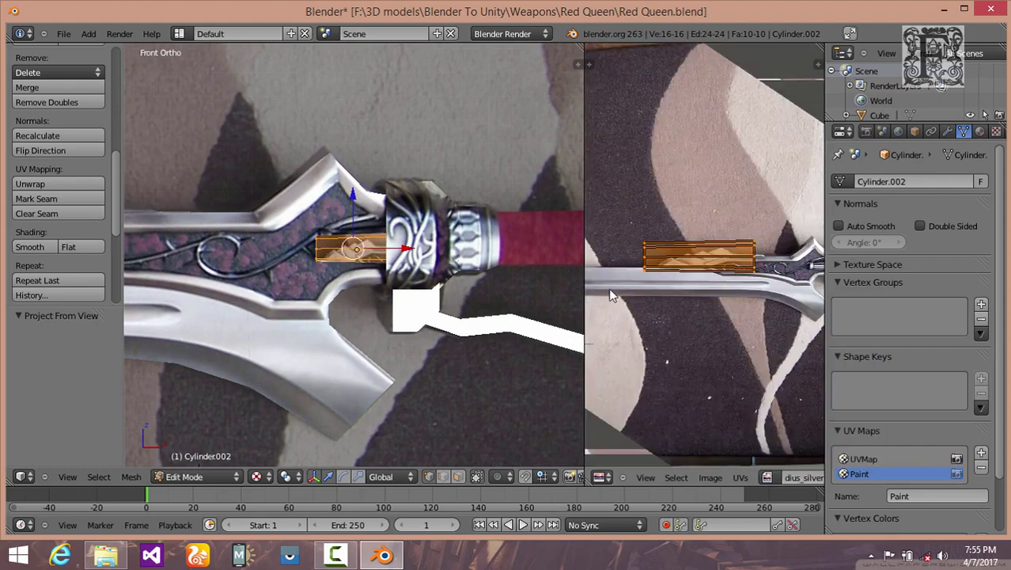
left_click_drag(484, 280, 309, 280)
scroll(700, 328, "up", 3)
middle_click_drag(518, 316, 518, 351)
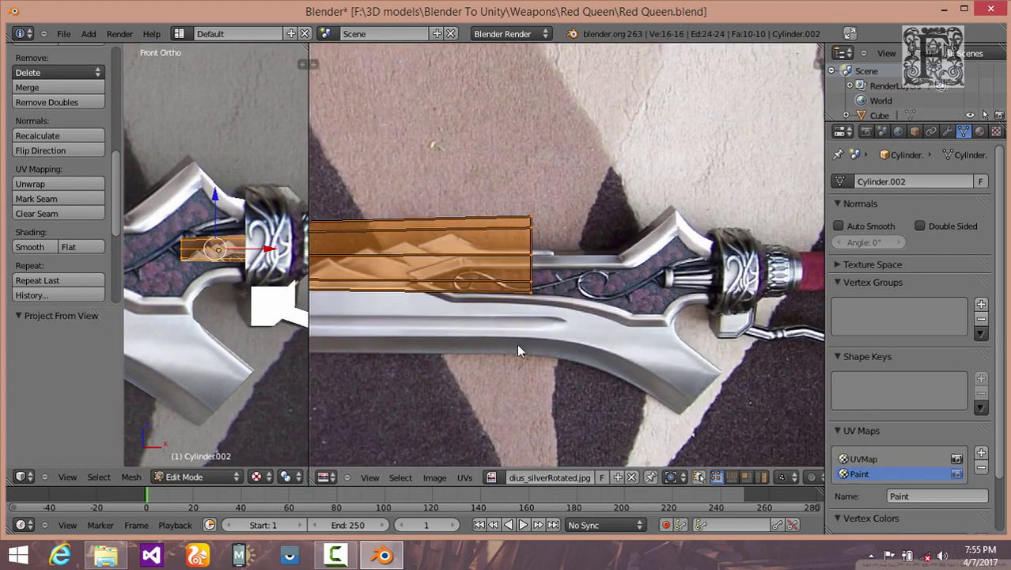
key("g")
key("x")
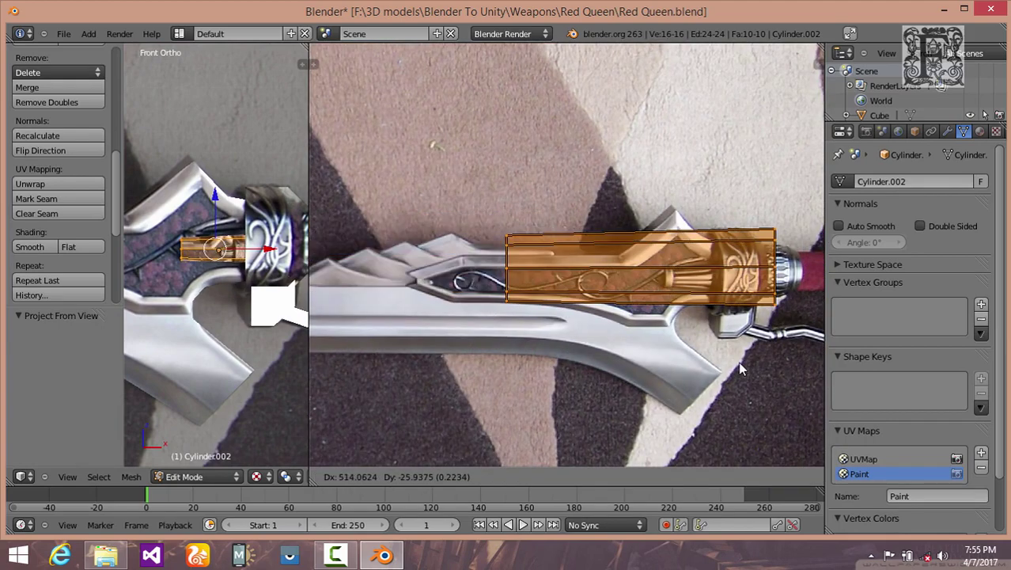
left_click(775, 348)
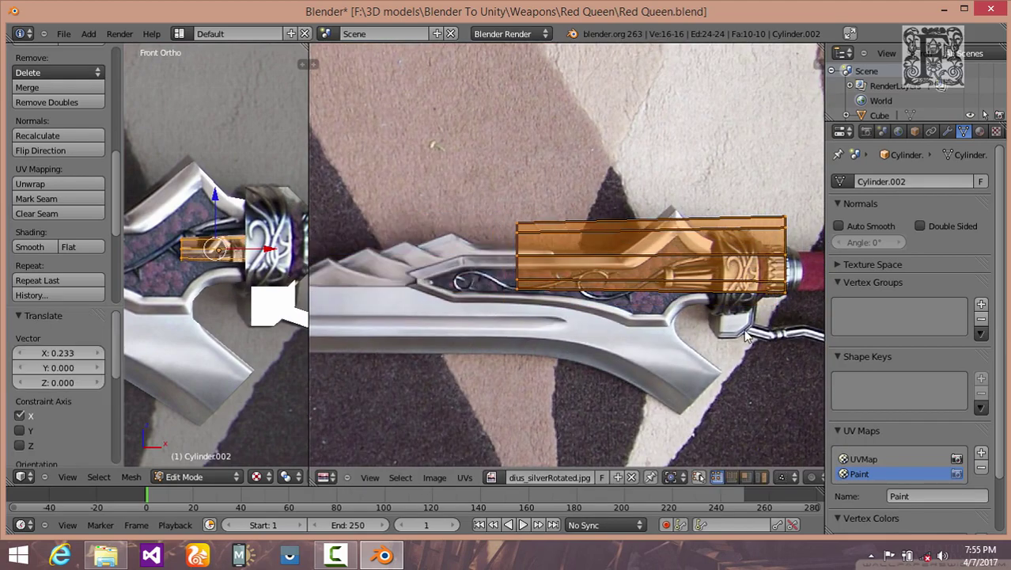
Step: Scale the cylinder's UVs to 0.329 and move them 0.03187 in X and -0.02035 in Y onto the photo's matching part
middle_click_drag(593, 286, 497, 258)
key("s")
left_click(588, 306)
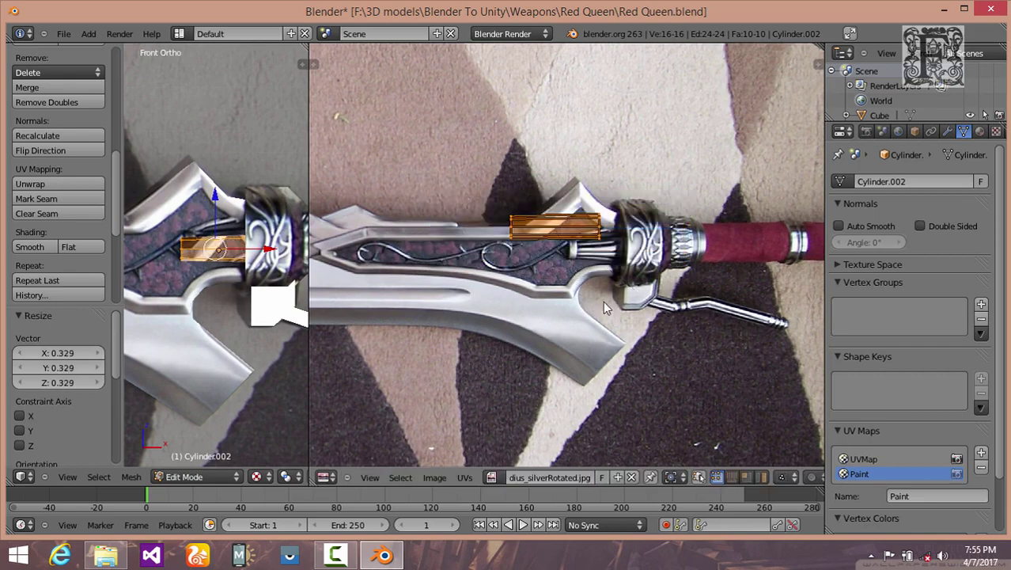
key("g")
left_click(620, 321)
scroll(620, 321, "up", 4)
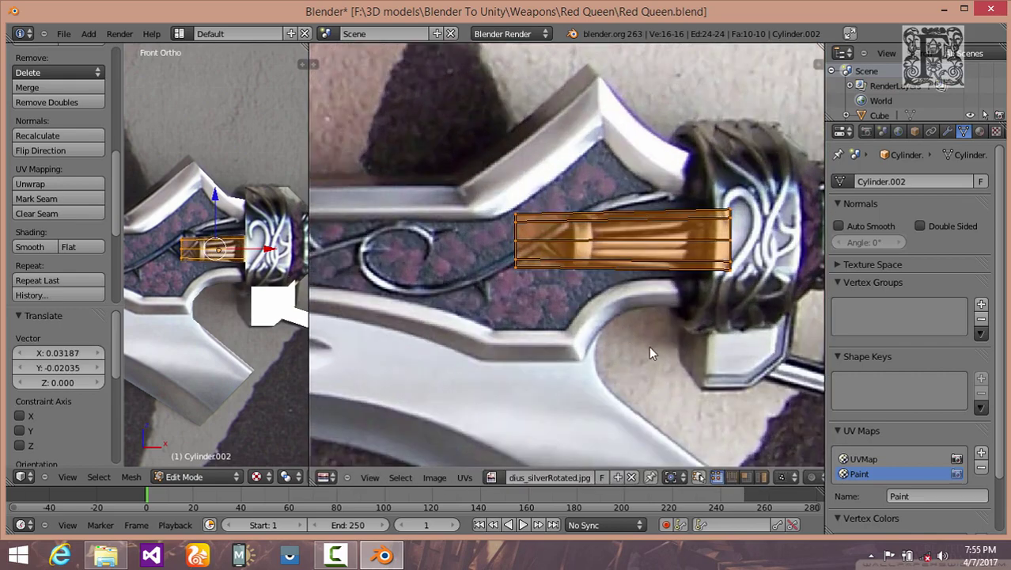
Step: Narrow the cylinder's UVs to about 0.72 along X and shift them 0.006389 in X over the photographed part
key("s")
key("x")
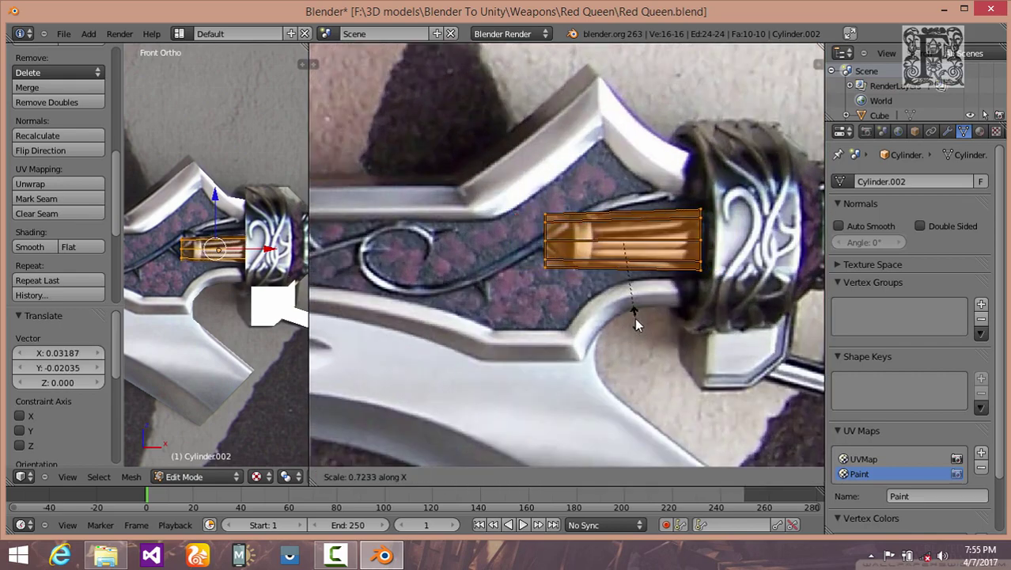
left_click(634, 318)
key("g")
key("x")
left_click(659, 334)
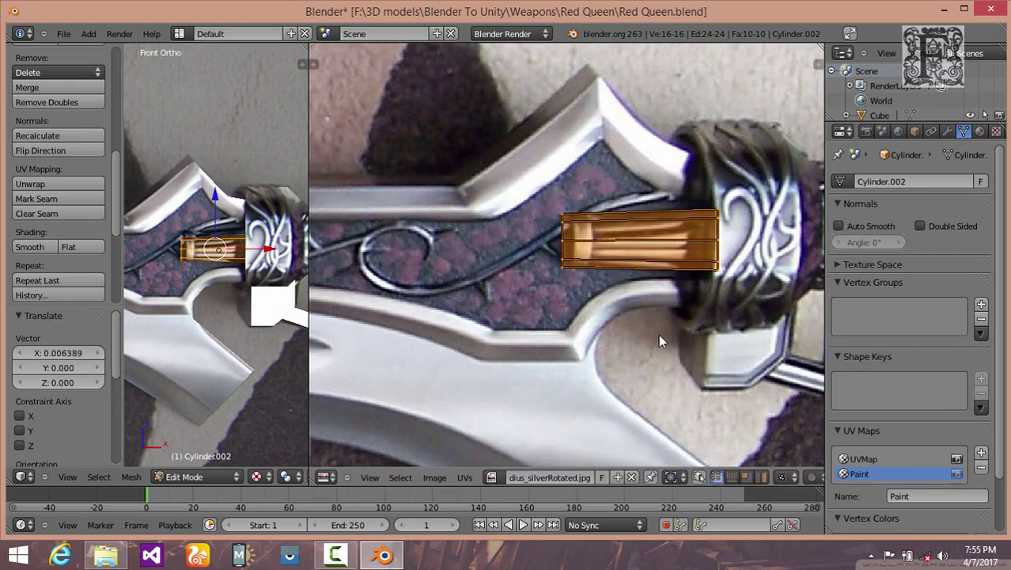
Step: Fit the cylinder's UVs tightly to the photographed part by scaling them 0.838 along X and 0.894 along Y
key("s")
key("x")
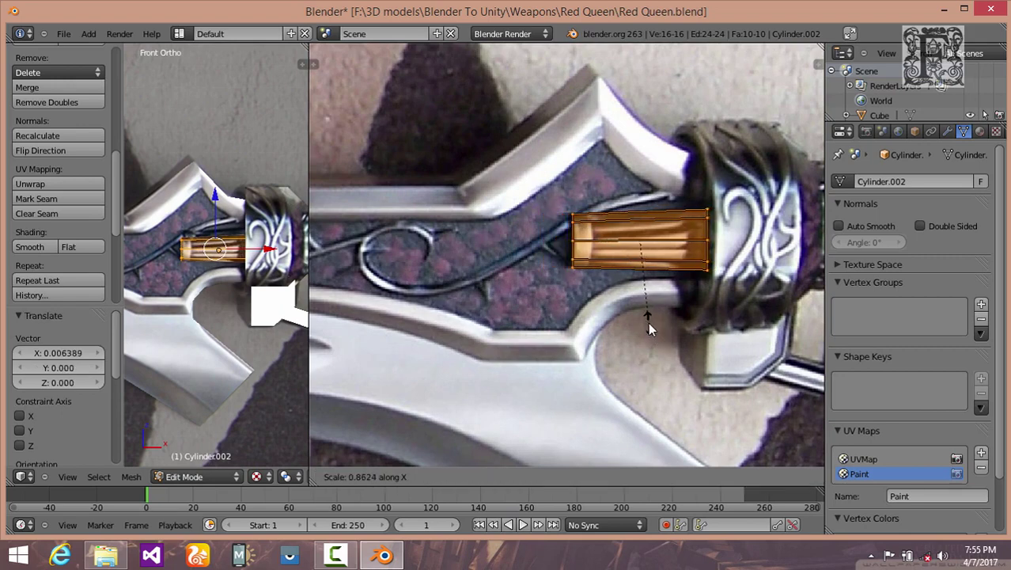
left_click(646, 322)
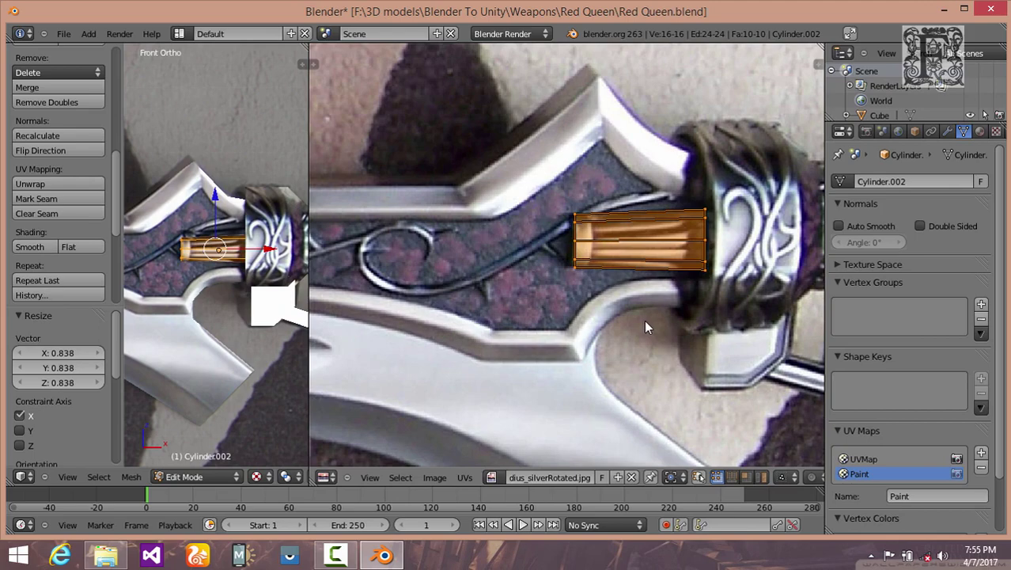
scroll(644, 320, "up", 2)
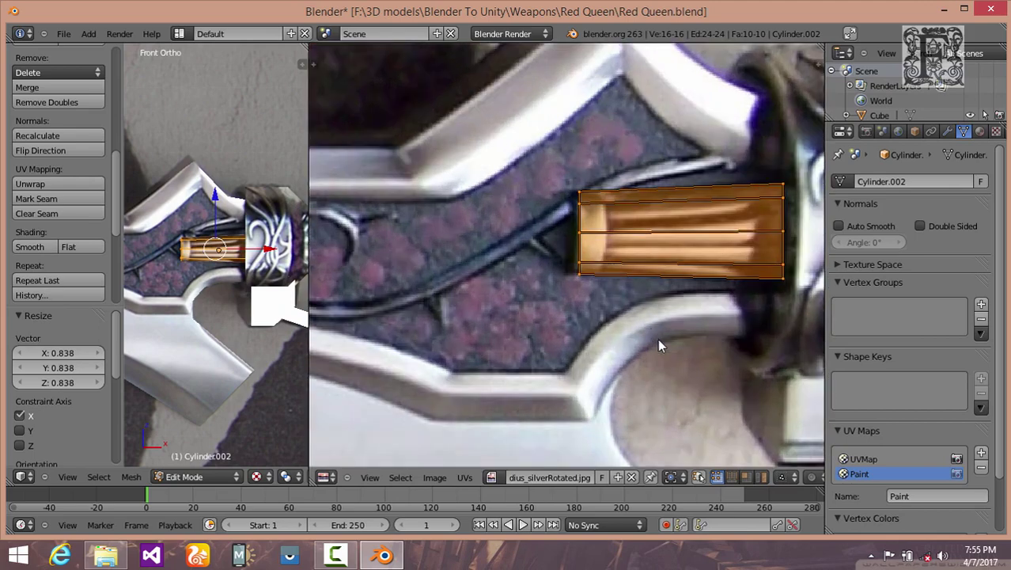
key("s")
key("y")
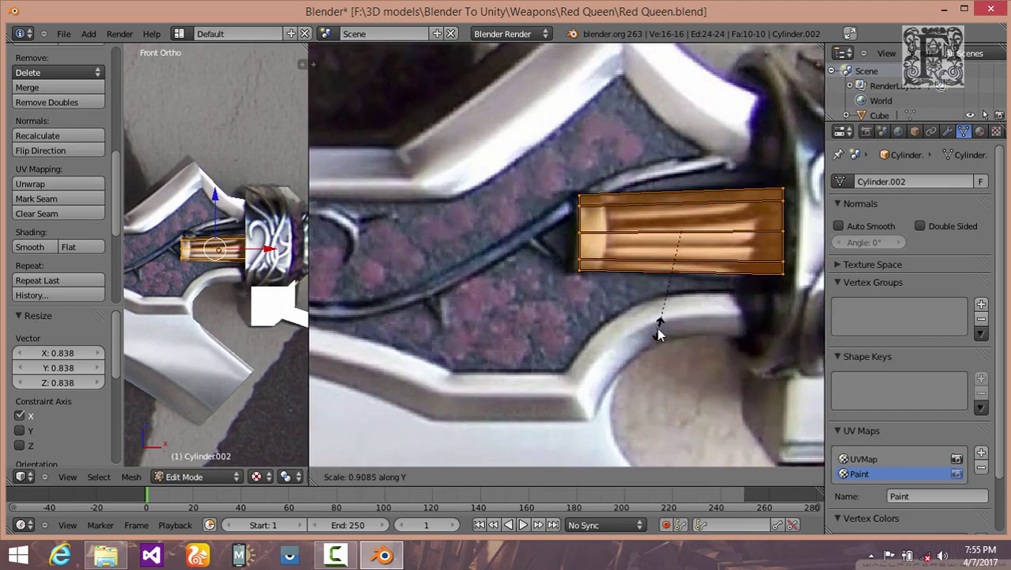
left_click(656, 327)
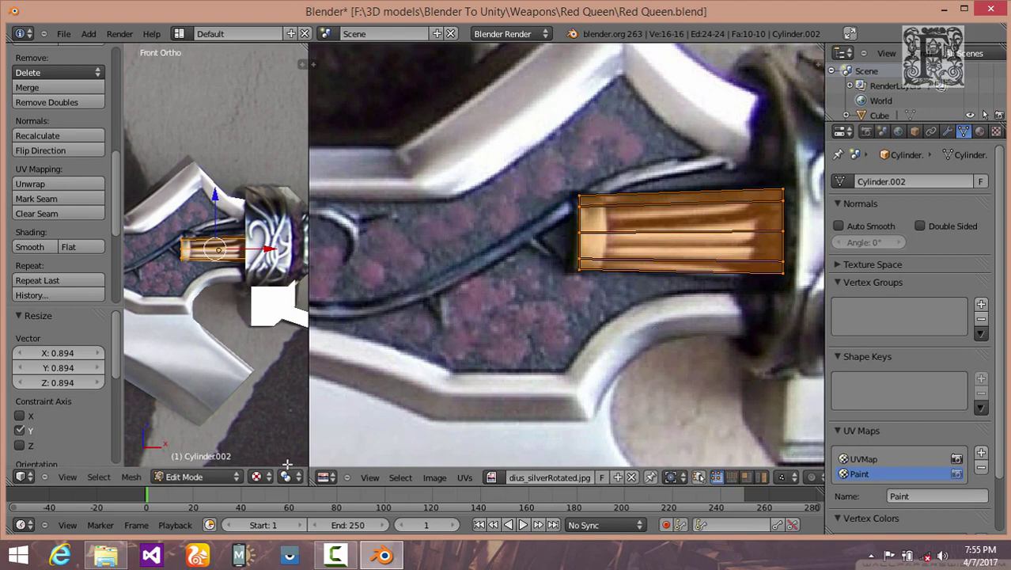
Step: Check the image on each of the cylinder's UV maps and switch the cylinder to Texture Paint mode
left_click(861, 459)
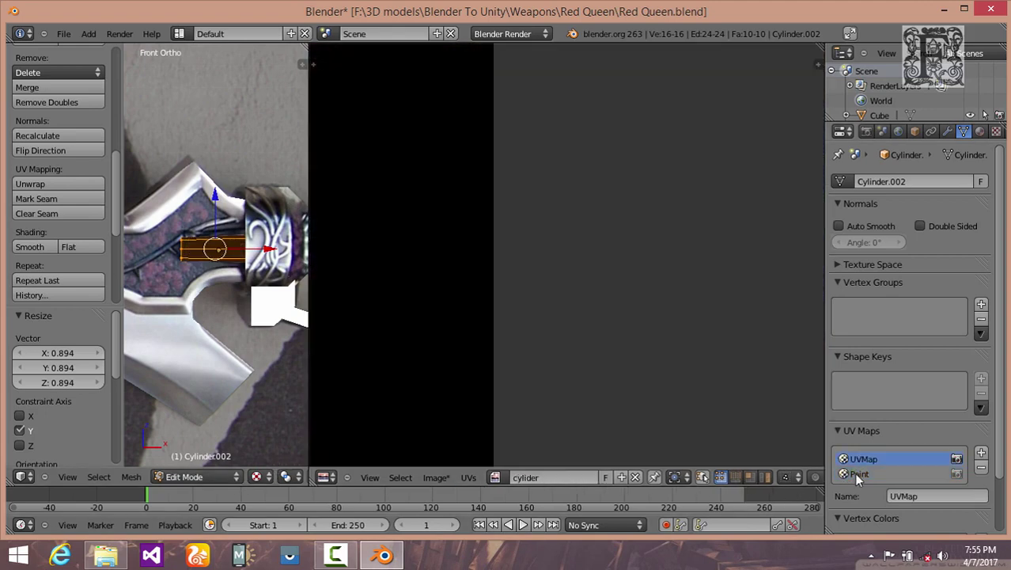
left_click(859, 473)
left_click(218, 474)
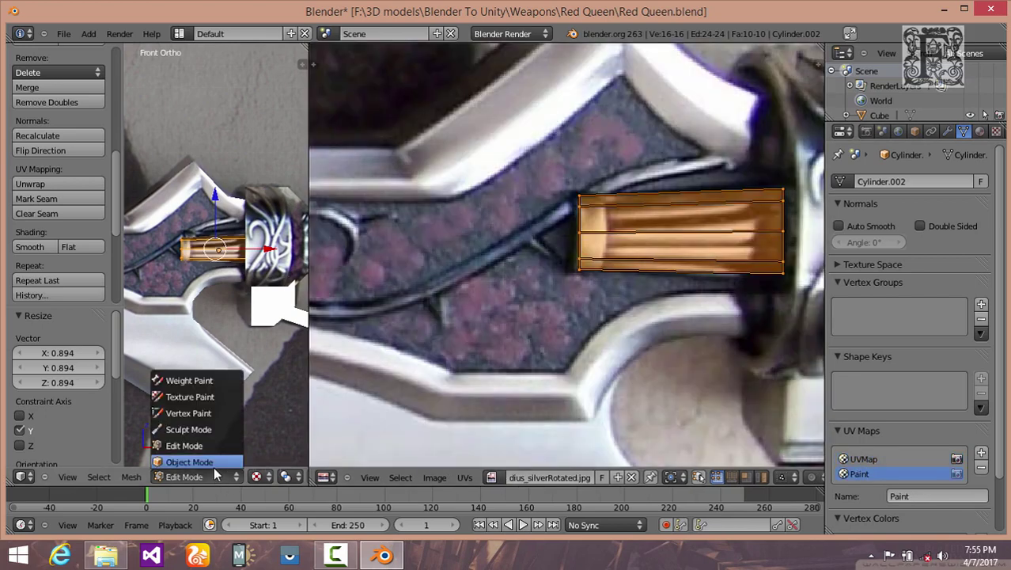
left_click(199, 478)
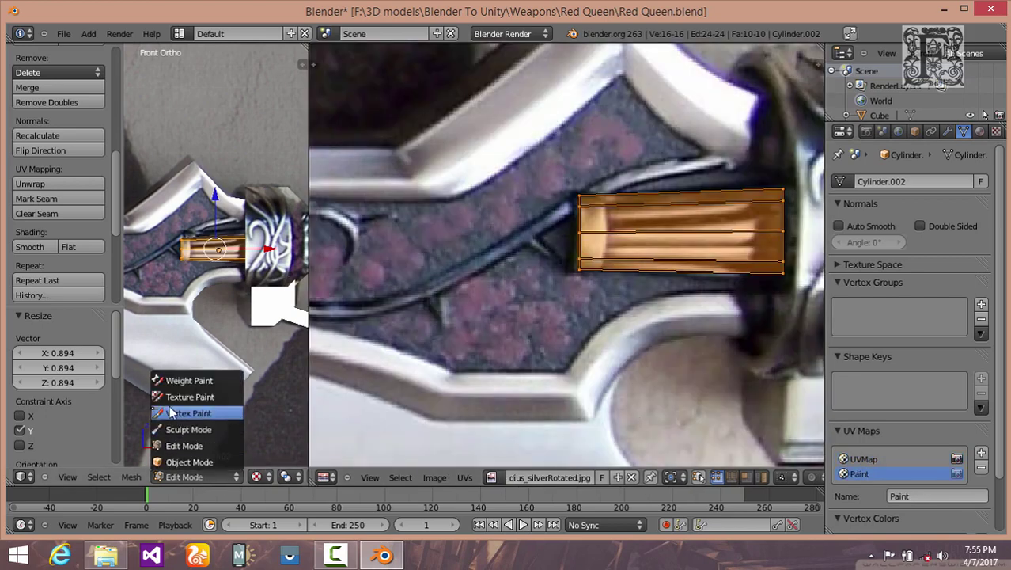
left_click(189, 397)
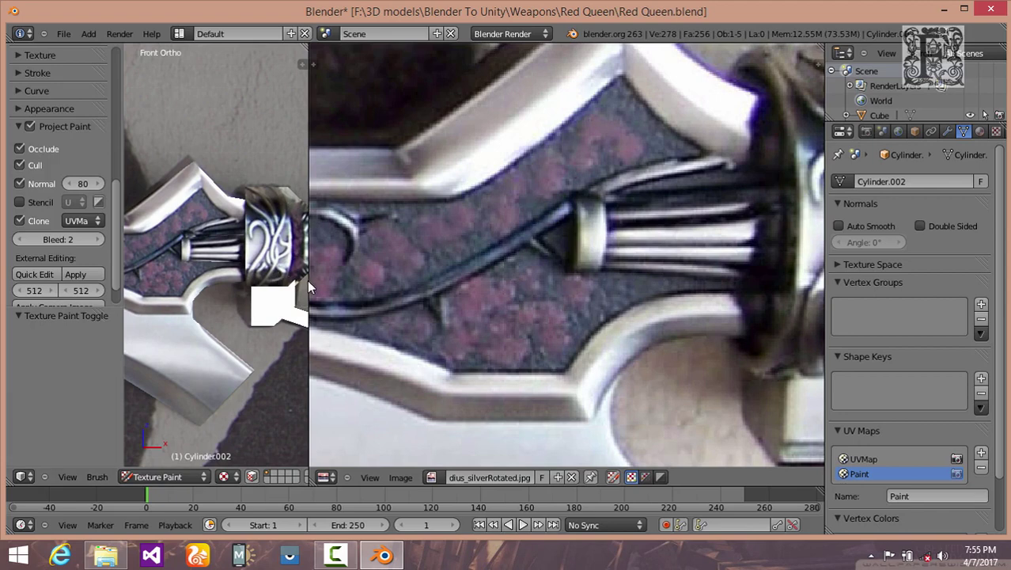
Step: Set the Project Paint clone source to the Paint UV map and make UVMap the active map for painting
left_click_drag(307, 279, 558, 281)
left_click(79, 221)
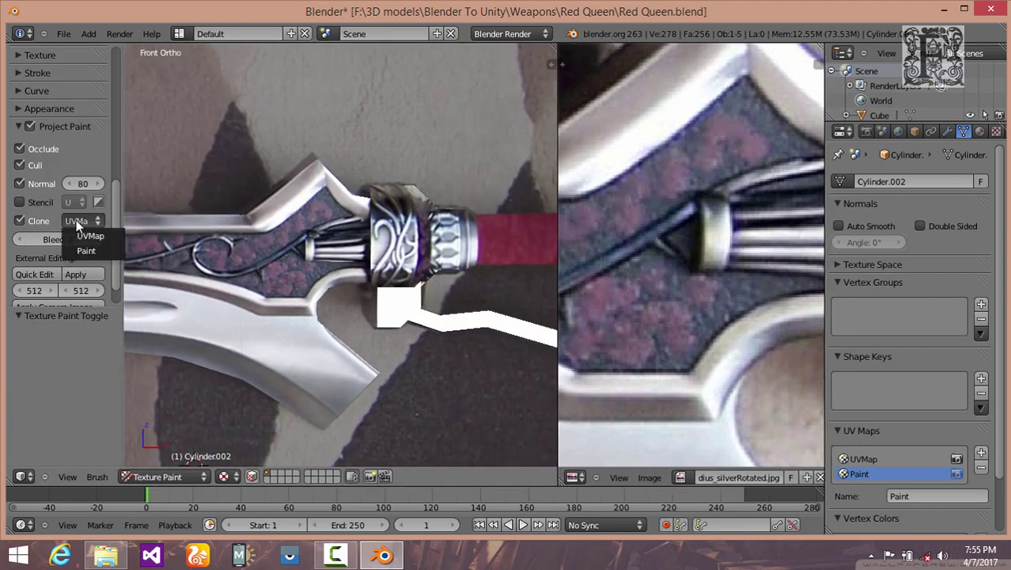
left_click(86, 251)
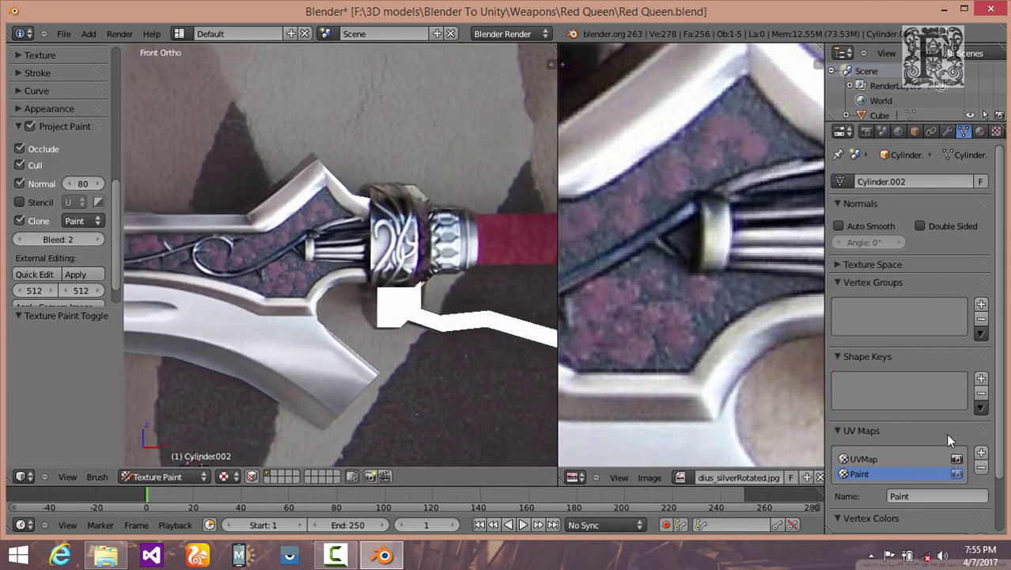
left_click(902, 458)
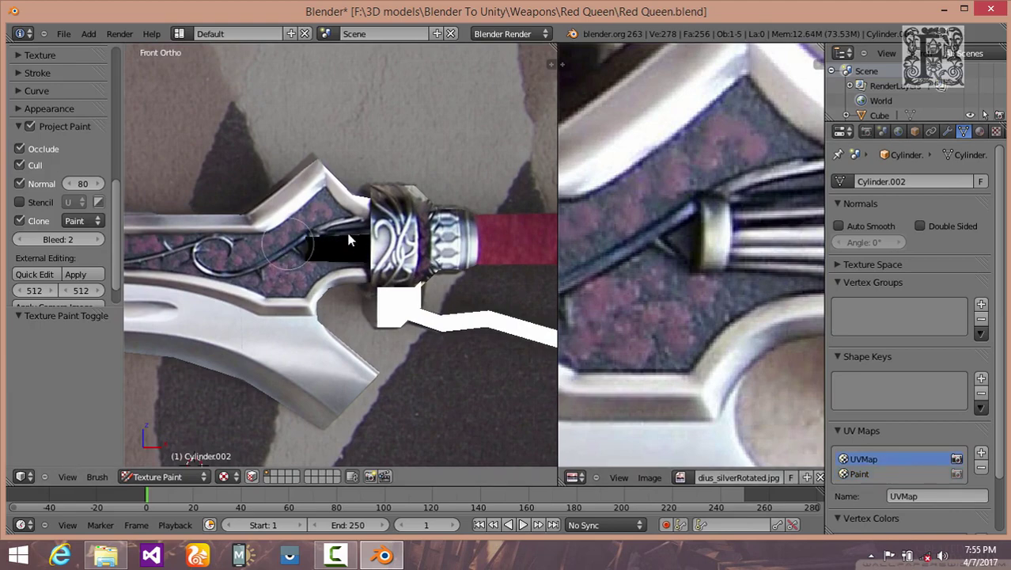
Step: Clone-paint the reference texture over the small cylinder's front, back, lower side and end faces
left_click_drag(348, 239, 388, 252)
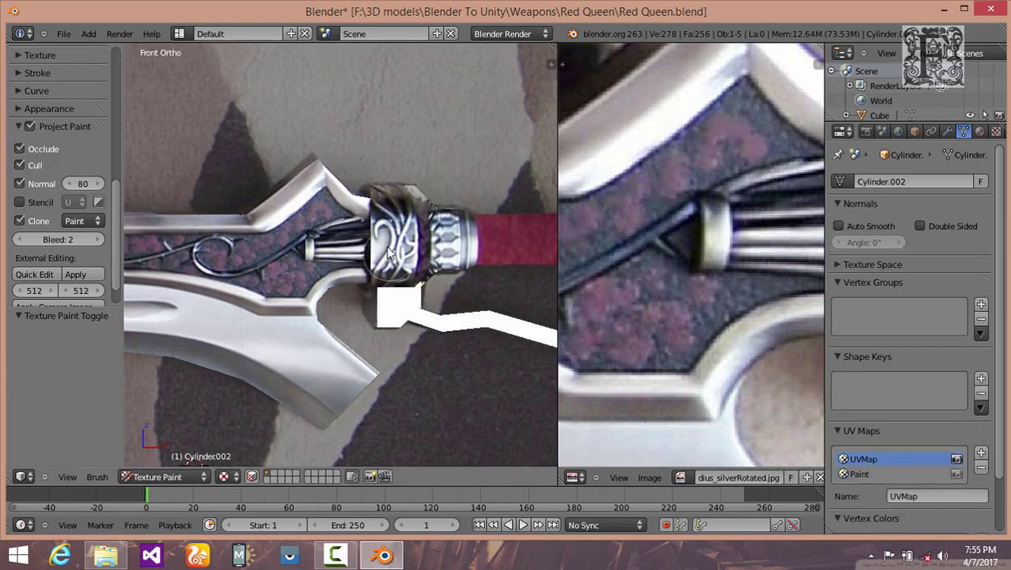
middle_click_drag(389, 251, 309, 305)
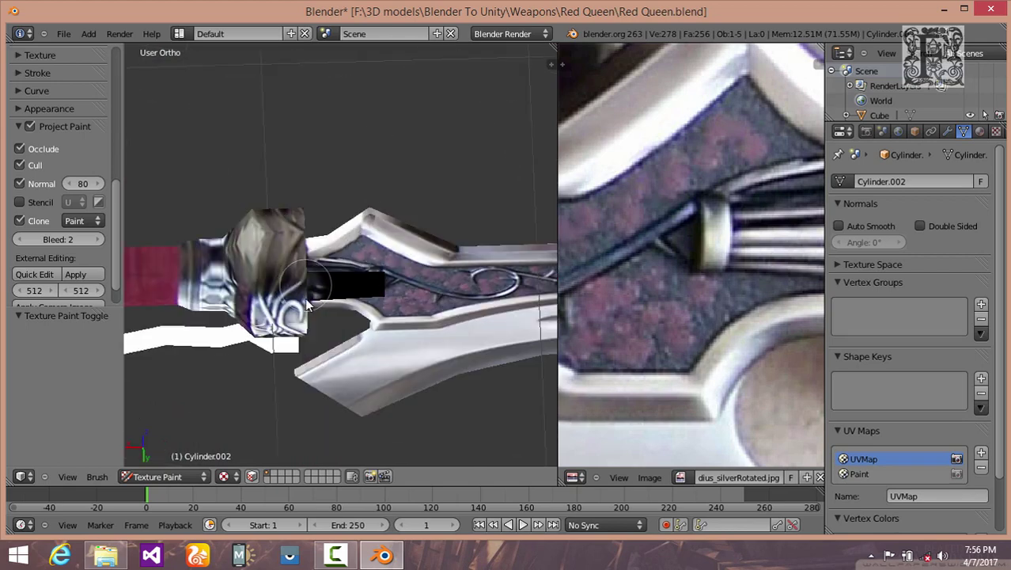
mouse_move(308, 305)
left_mouse_down()
mouse_move(386, 271)
mouse_move(318, 310)
left_mouse_up()
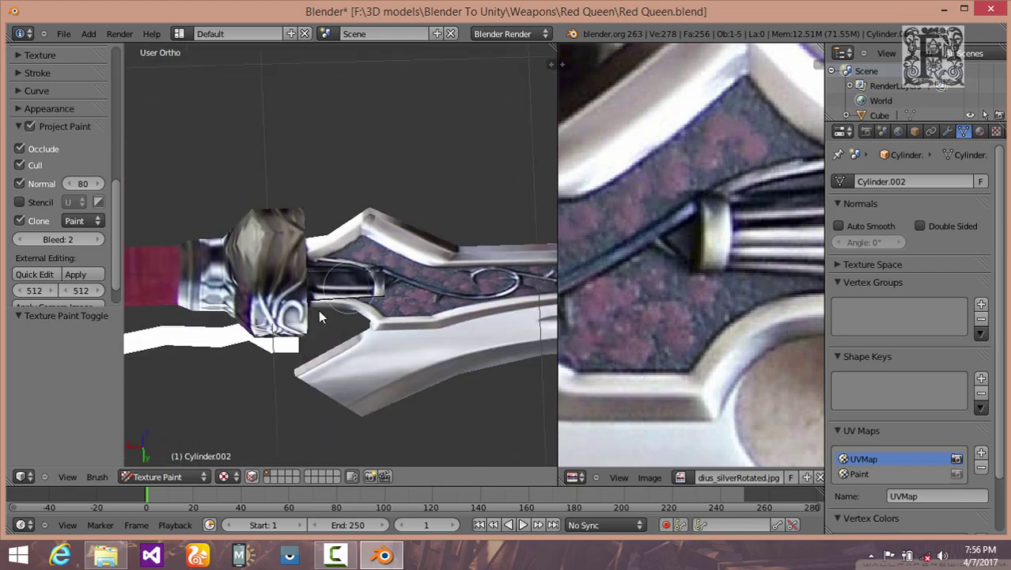
middle_click_drag(381, 289, 341, 265)
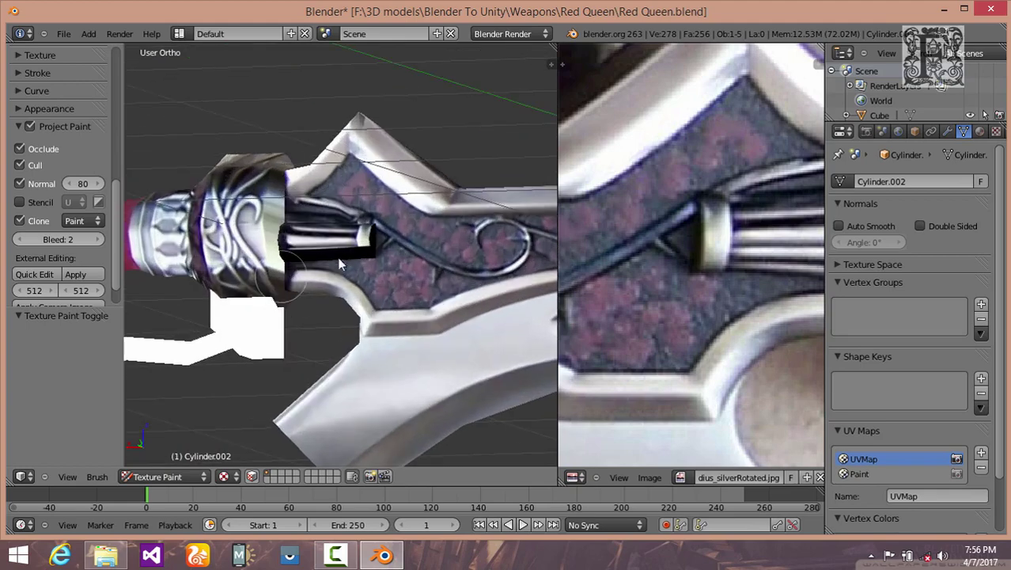
mouse_move(340, 265)
left_mouse_down()
mouse_move(376, 243)
mouse_move(301, 261)
mouse_move(289, 230)
mouse_move(389, 227)
left_mouse_up()
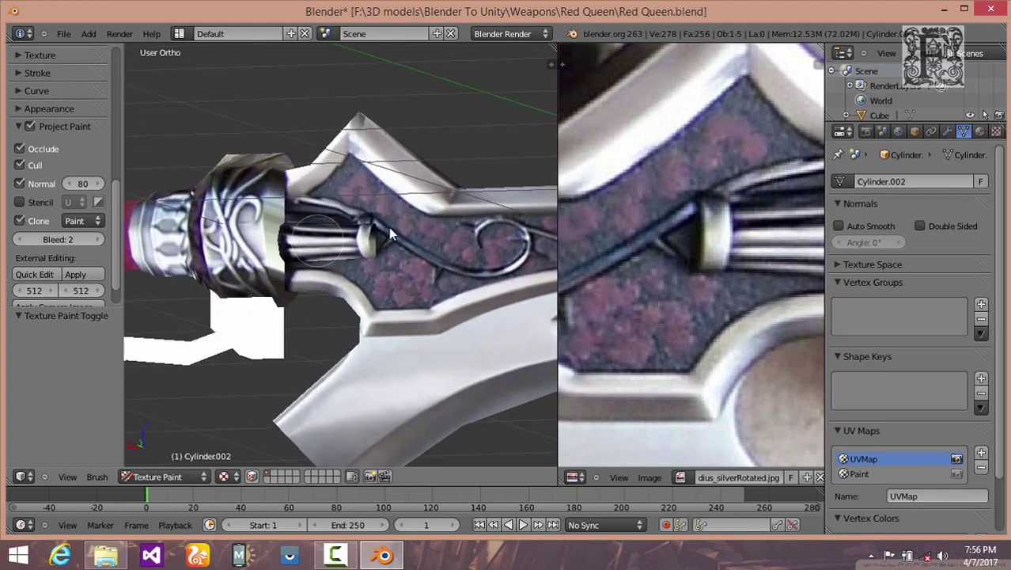
mouse_move(373, 246)
middle_mouse_down()
mouse_move(170, 267)
mouse_move(301, 275)
mouse_move(354, 261)
middle_mouse_up()
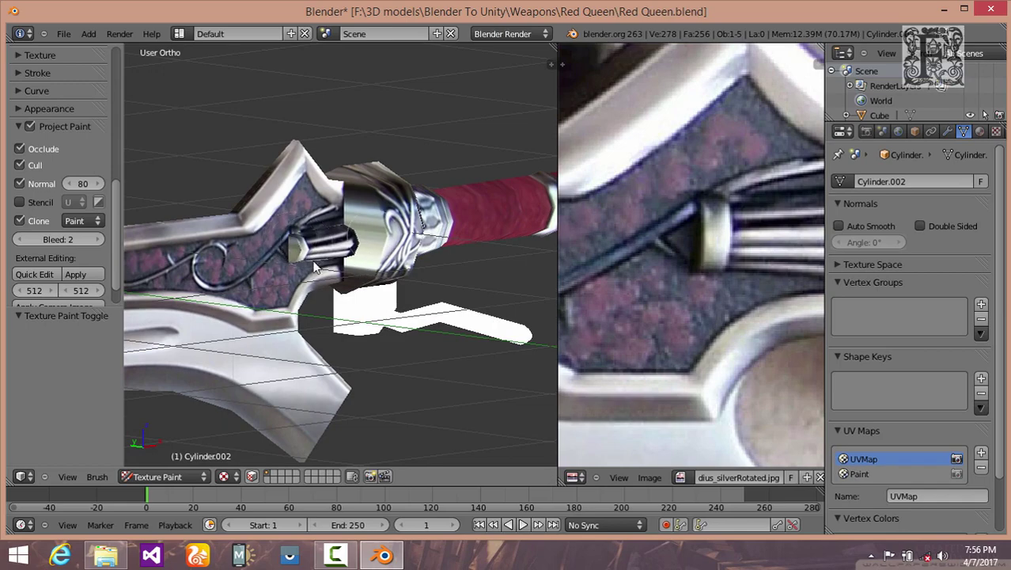
middle_click_drag(286, 274, 288, 382)
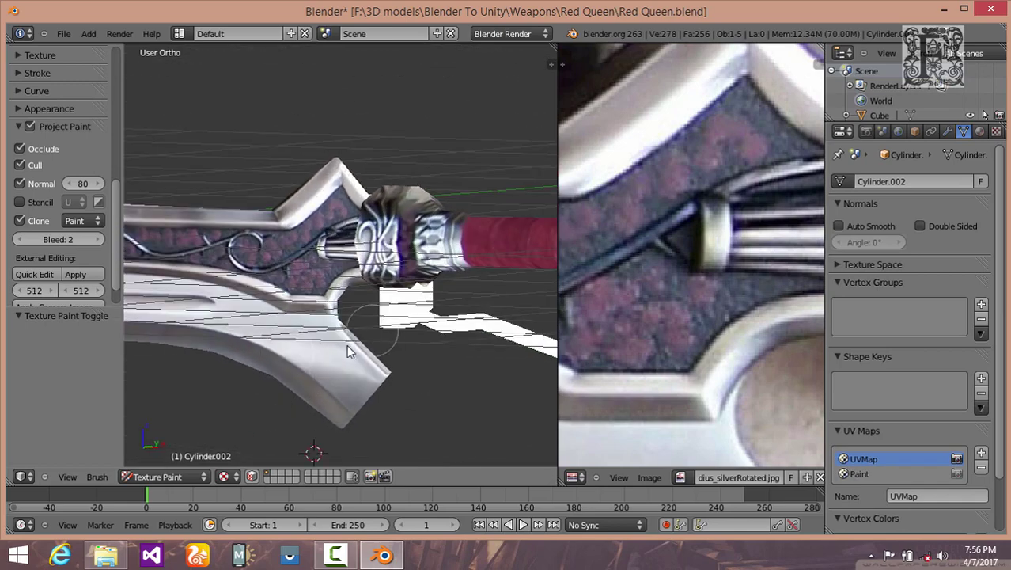
Step: Switch the cylinder to Edit Mode and save its painted texture image as cylindr.png in the Red Queen folder
left_click(170, 476)
left_click(170, 448)
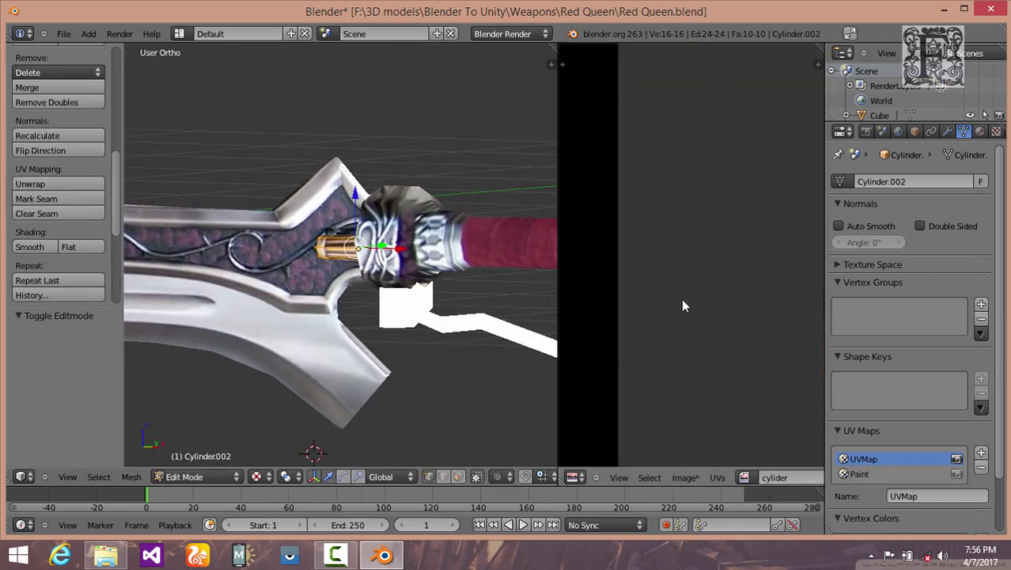
scroll(653, 301, "down", 5)
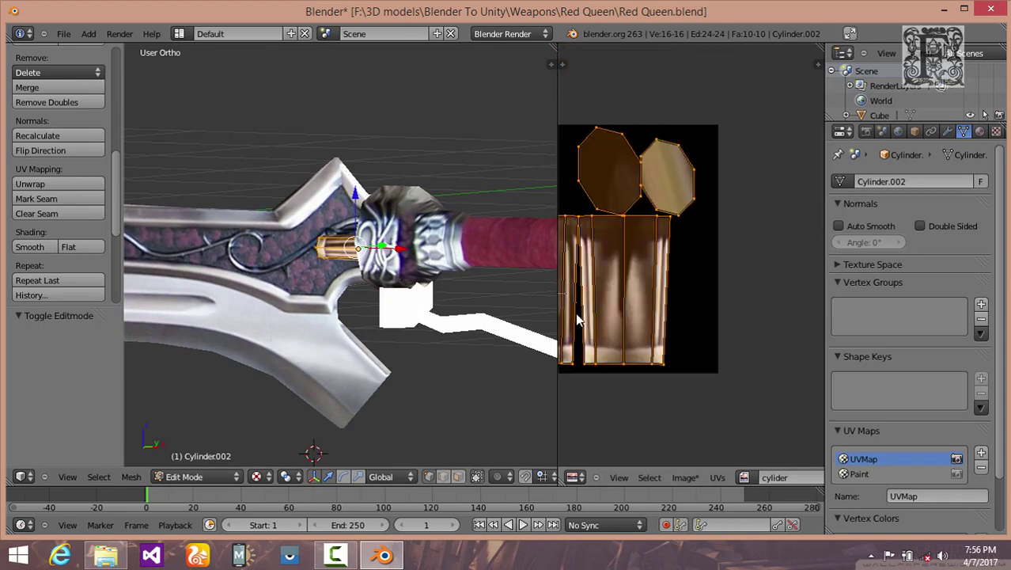
scroll(661, 321, "up", 3)
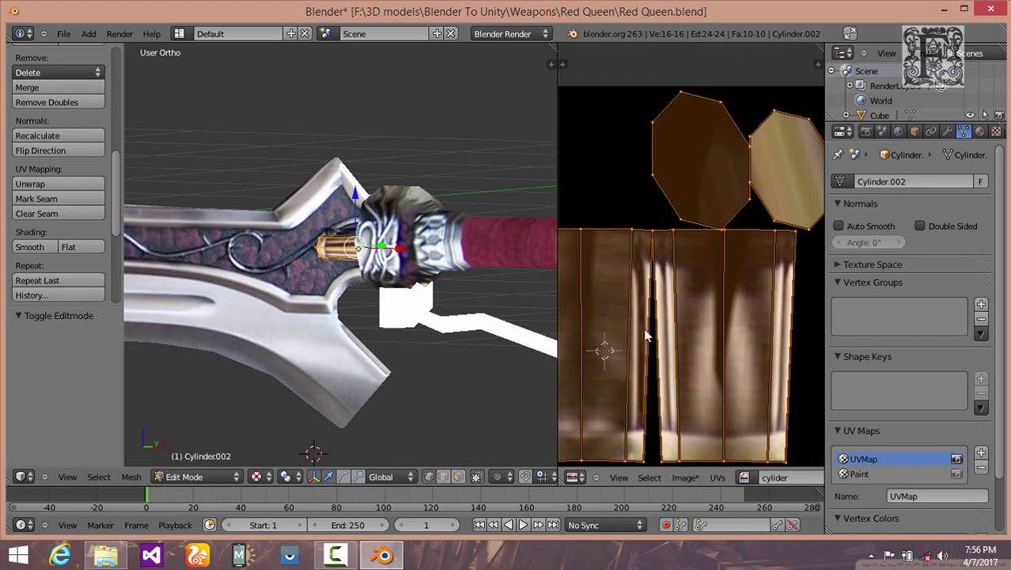
left_click_drag(558, 294, 324, 313)
left_click(451, 479)
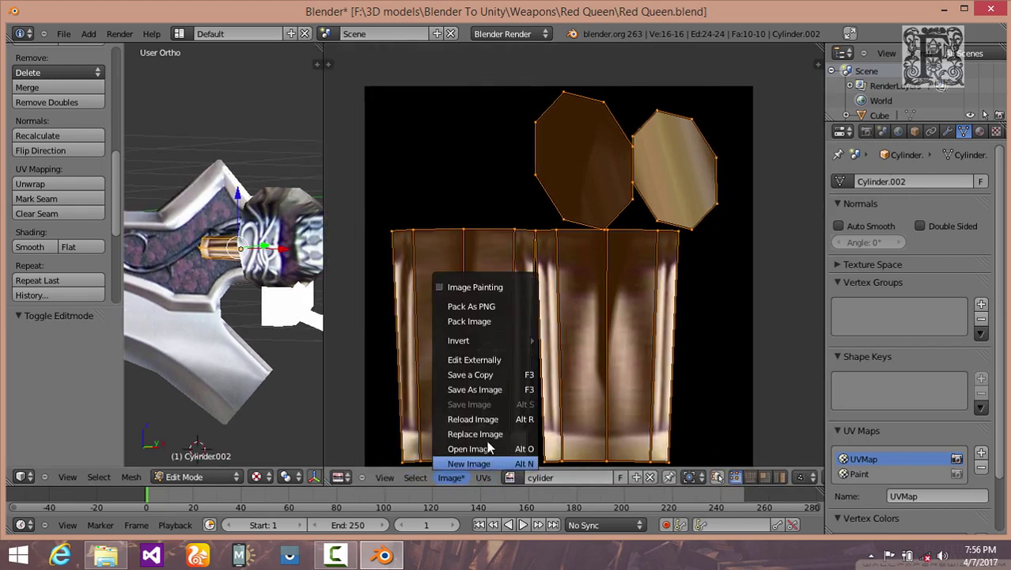
left_click(490, 389)
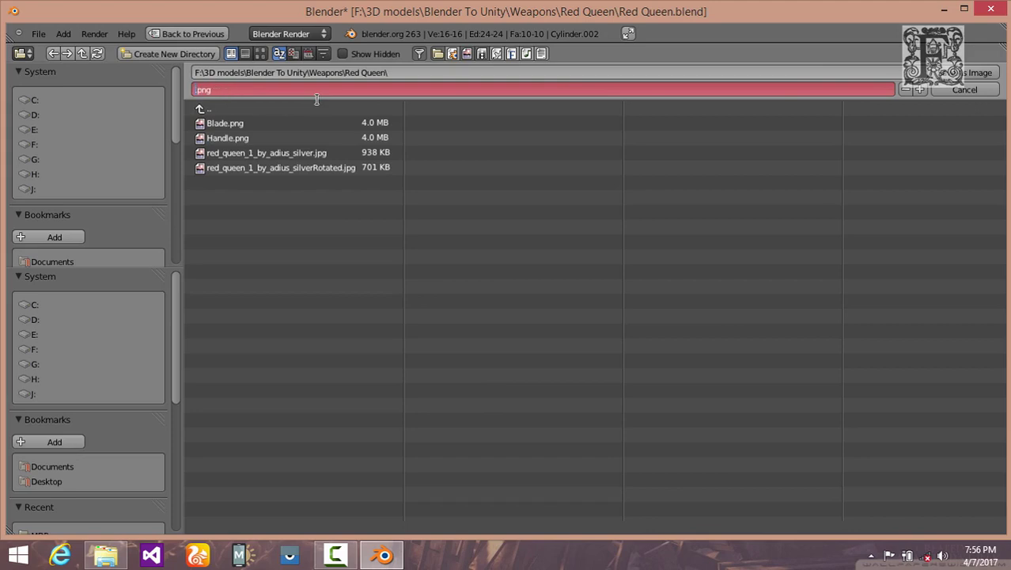
key("Return")
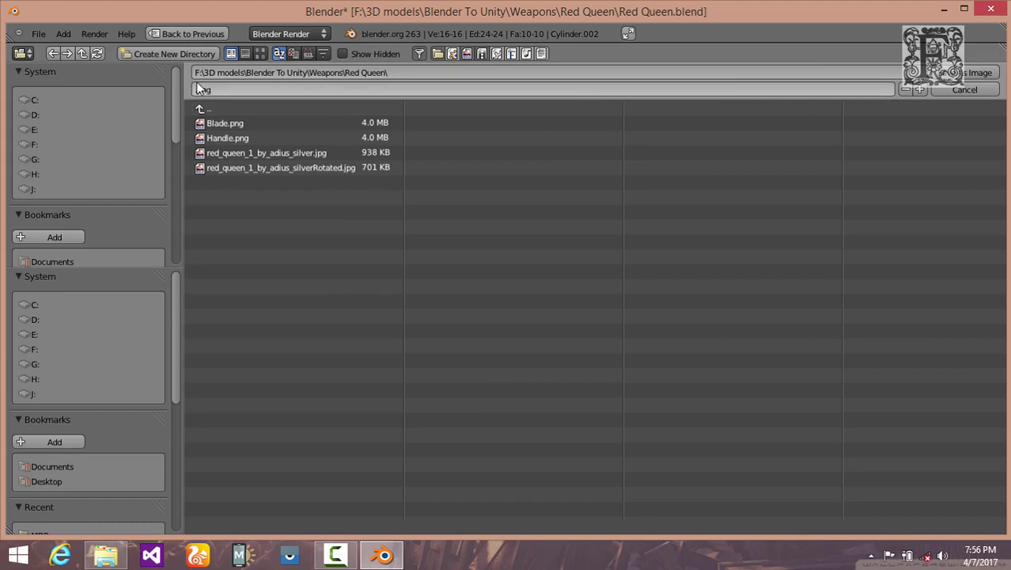
left_click(235, 88)
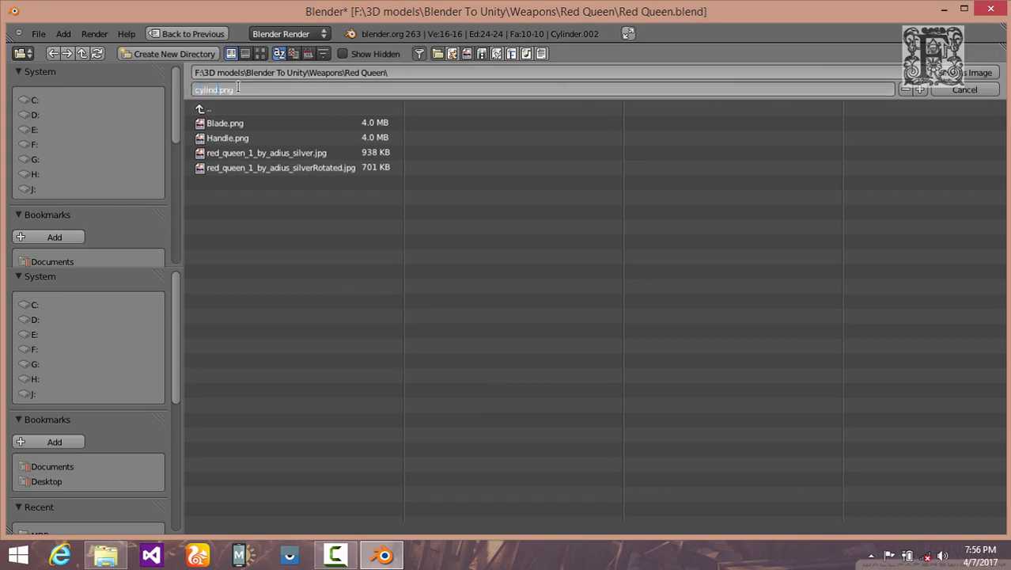
key("Return")
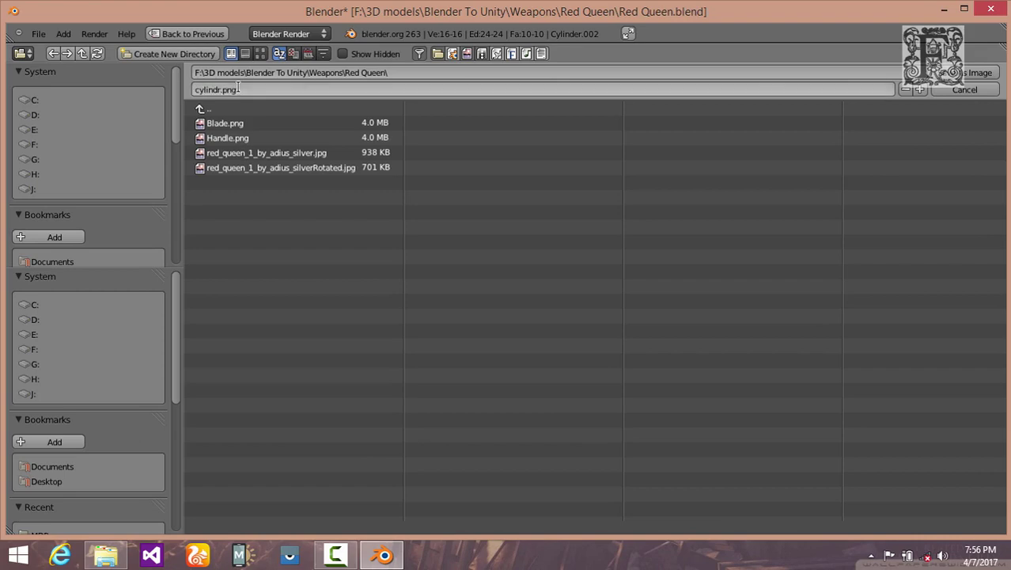
key("Return")
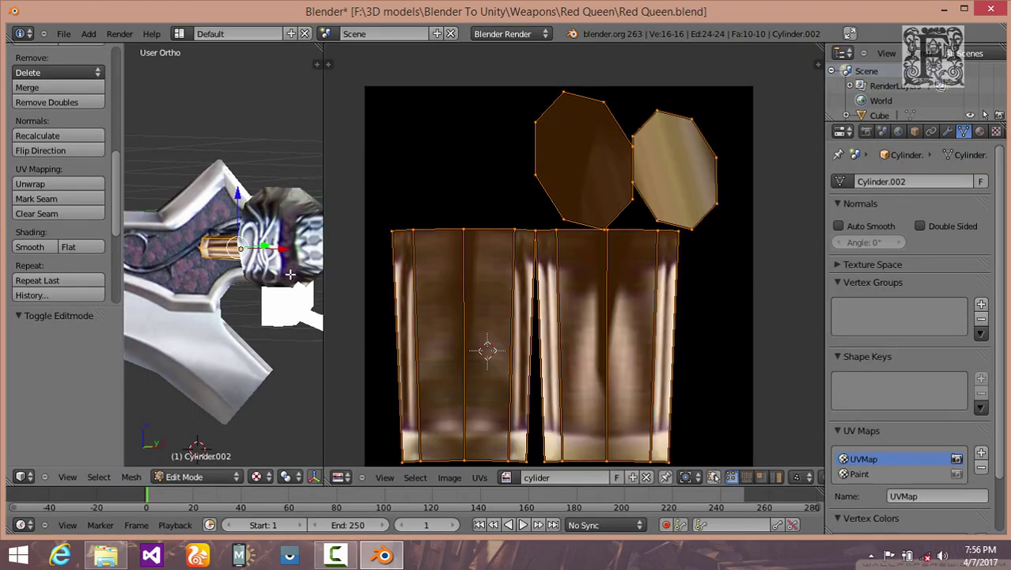
Step: Remove the Paint UV map from the cylinder
left_click_drag(325, 209, 671, 227)
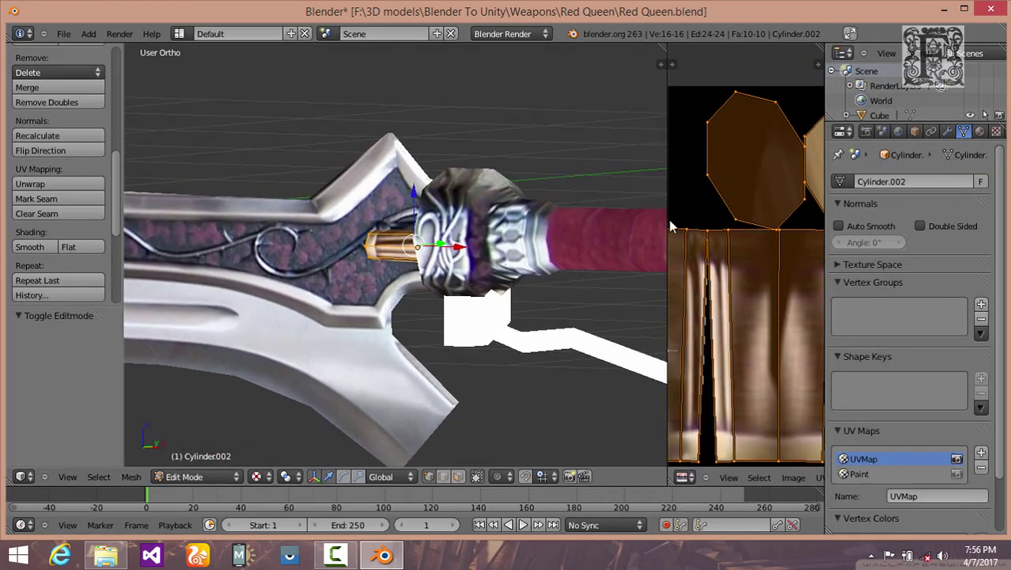
middle_click_drag(528, 326, 527, 288, "shift")
middle_click_drag(482, 315, 435, 266, "shift")
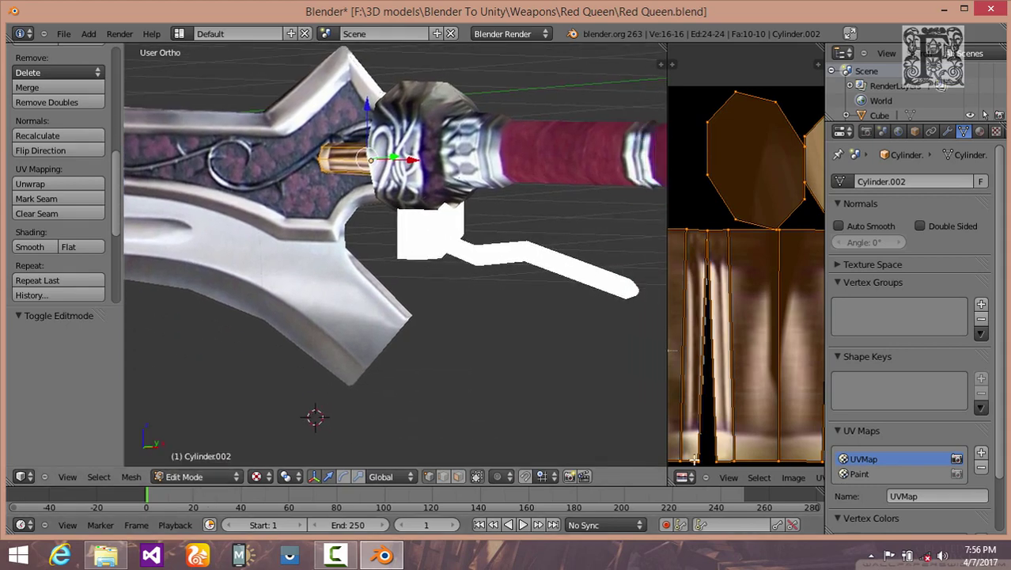
left_click(915, 474)
left_click(981, 467)
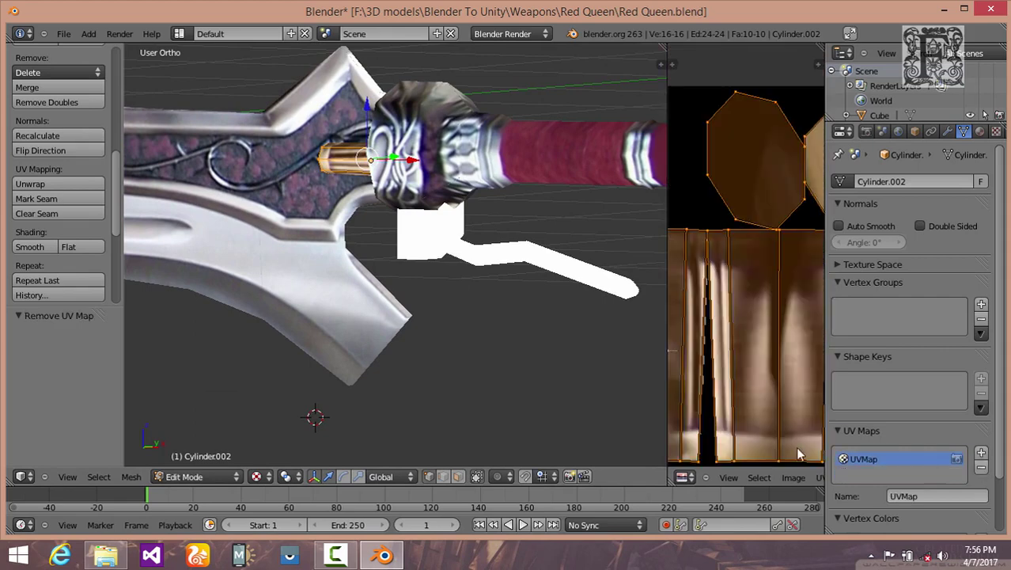
Step: Select the white cube below the guard and unwrap all its faces with Smart UV Project at the default settings
left_click(216, 475)
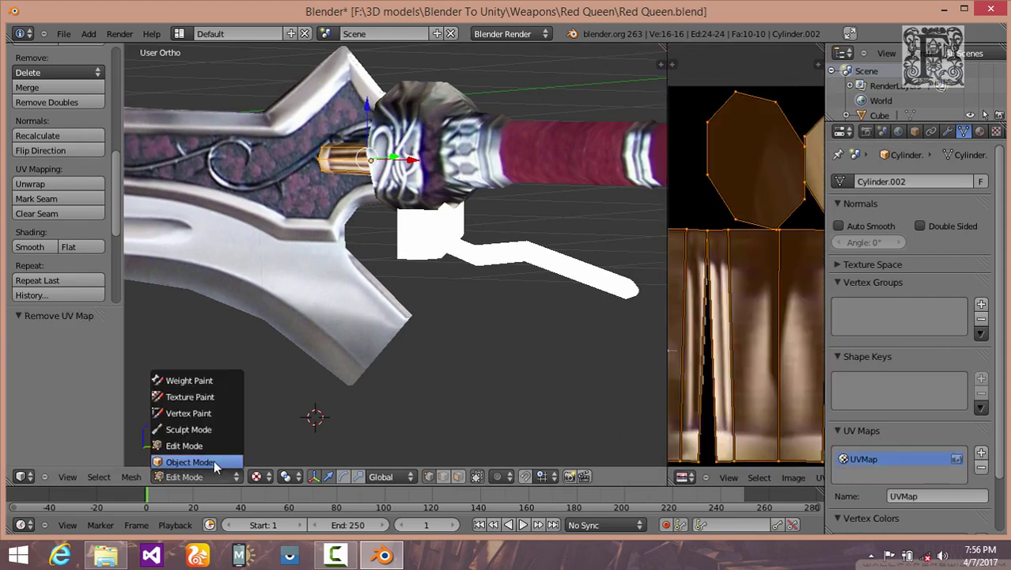
left_click(214, 460)
right_click(389, 315)
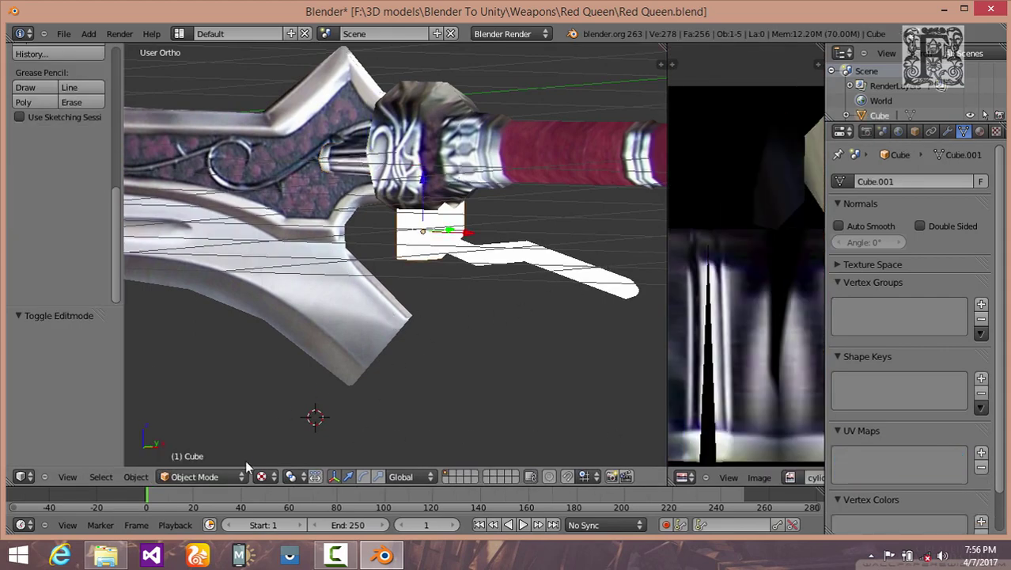
left_click(211, 474)
left_click(207, 444)
key("a")
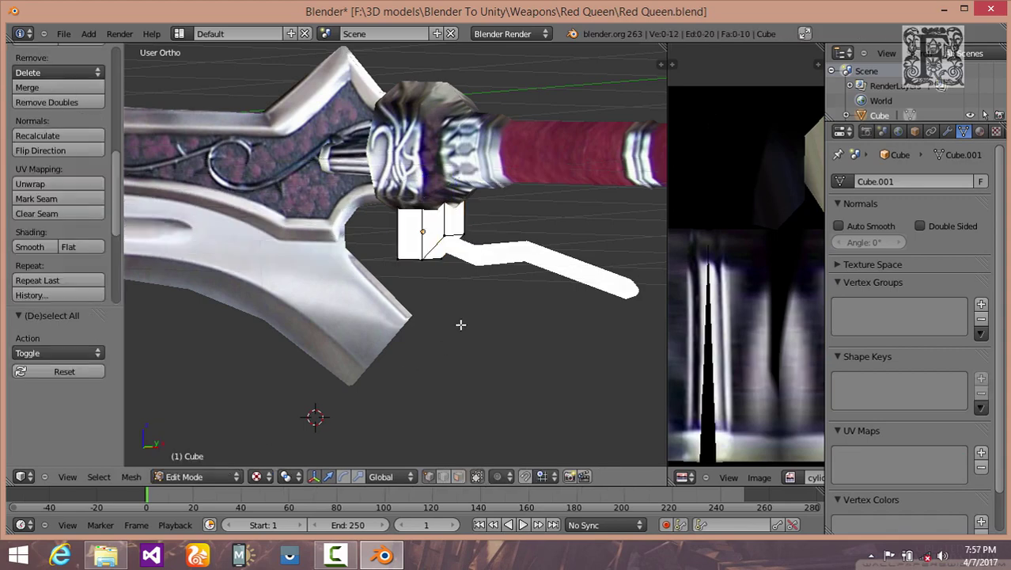
key("a")
key("u")
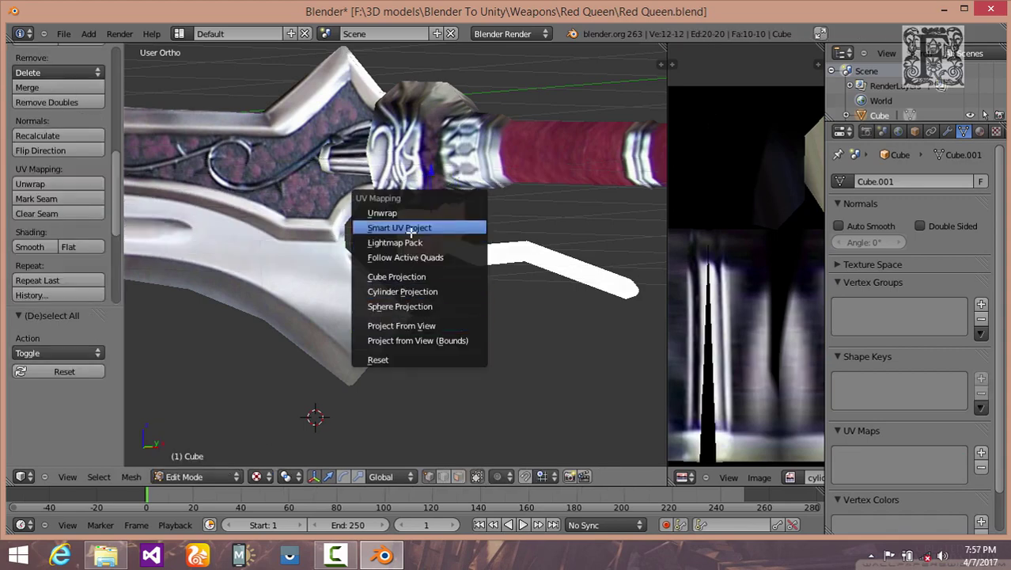
left_click(395, 230)
key("Return")
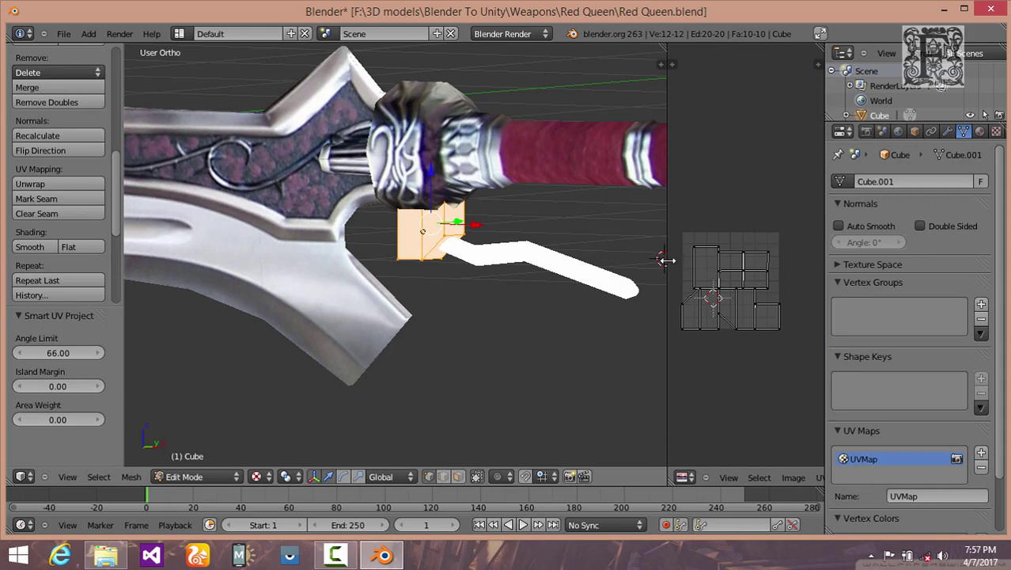
Step: Scale all of the cube's UV islands down by 0.898 within the image bounds
left_click_drag(667, 259, 507, 261)
key("a")
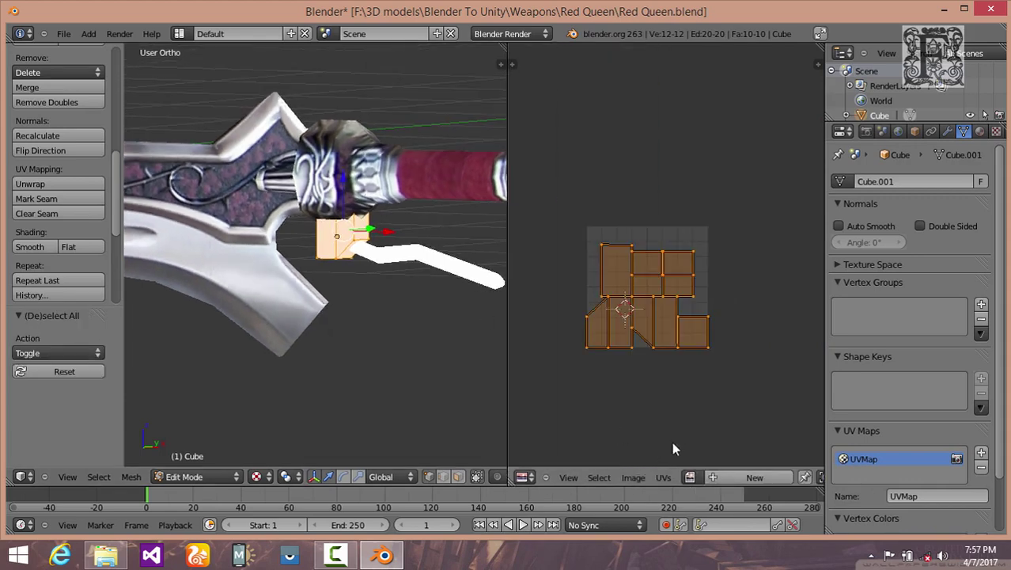
key("s")
left_click(691, 407)
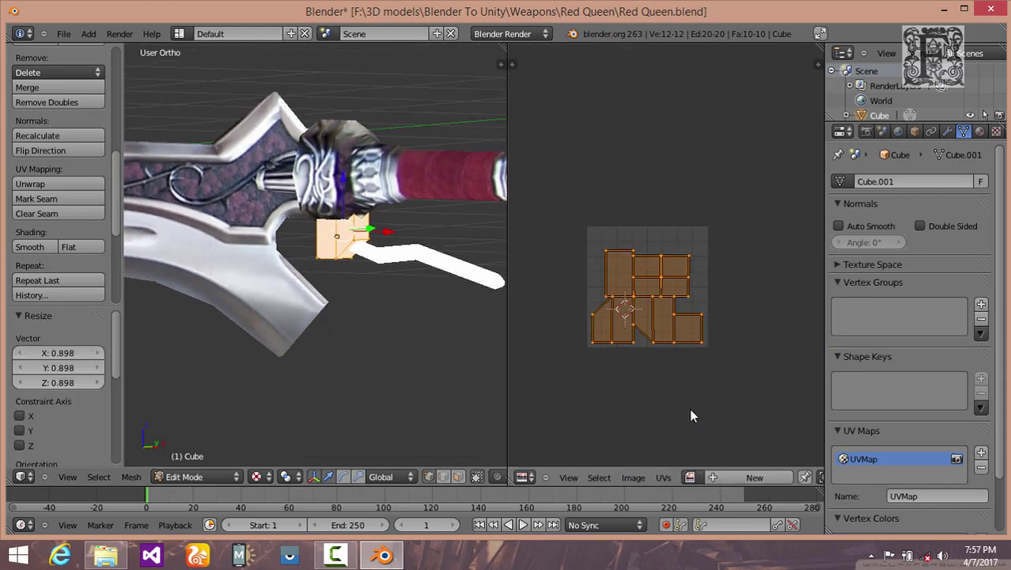
Step: Create a new 512 by 512 image named Cube for the cube's UVs
left_click(731, 478)
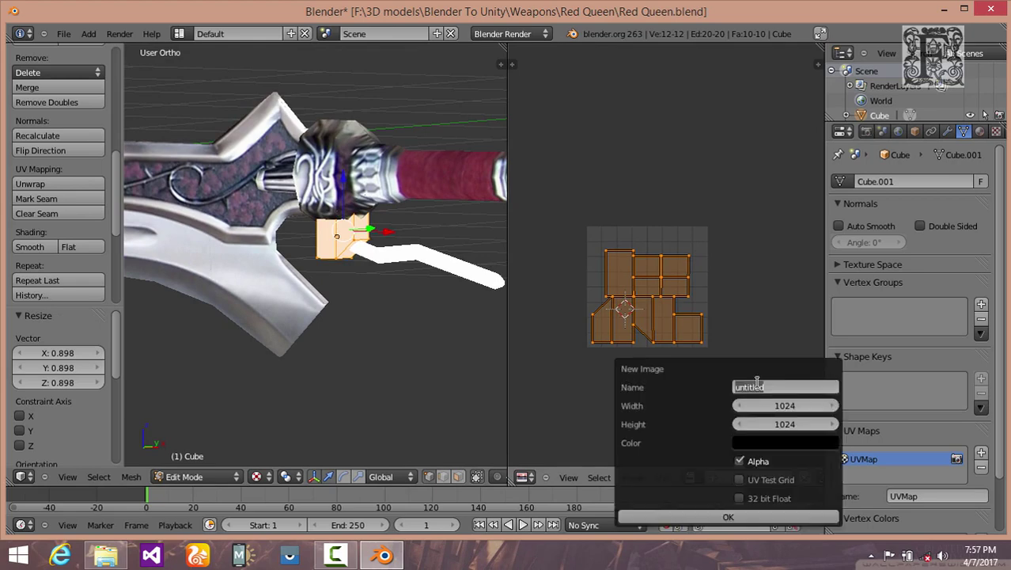
type("Cube")
left_click(779, 405)
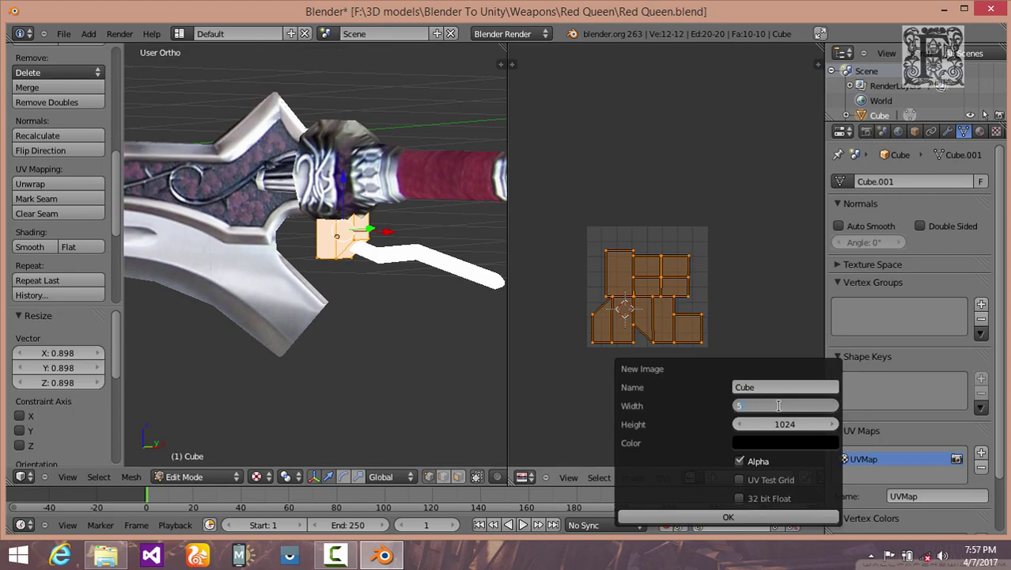
key("Return")
left_click(781, 424)
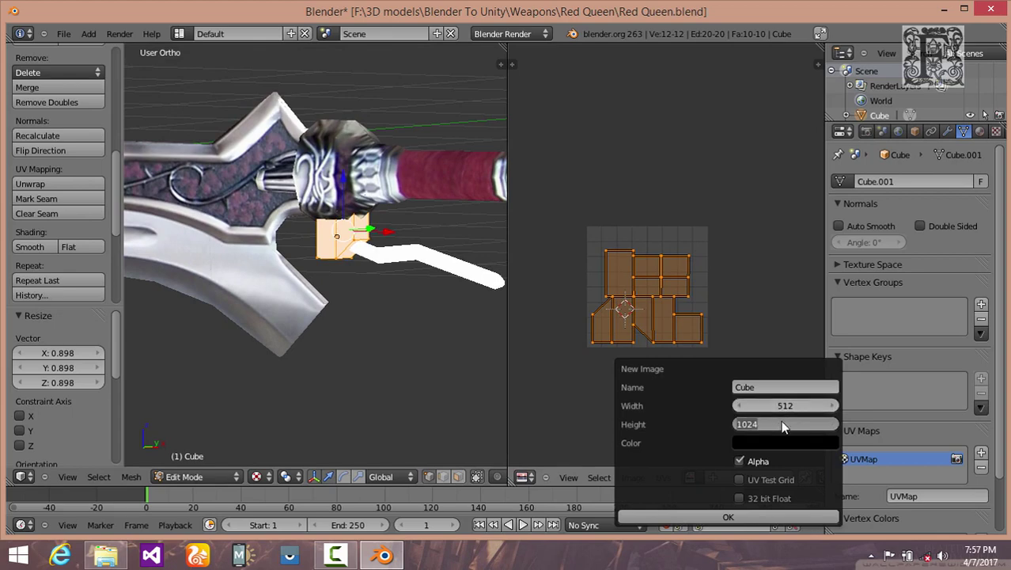
type("512")
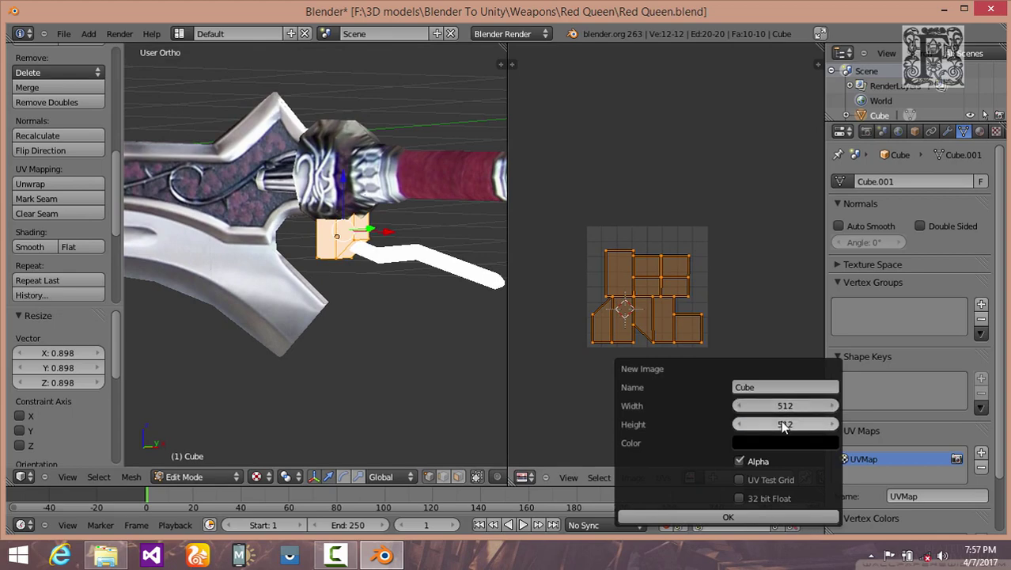
key("Return")
left_click(727, 516)
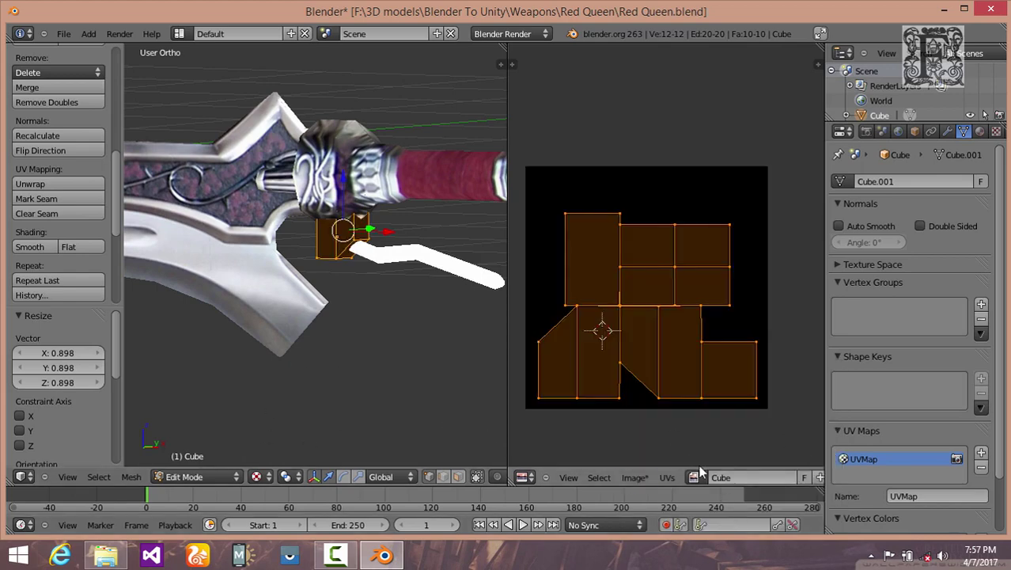
Step: Save the new Cube image as a PNG file in the Red Queen folder
left_click(634, 477)
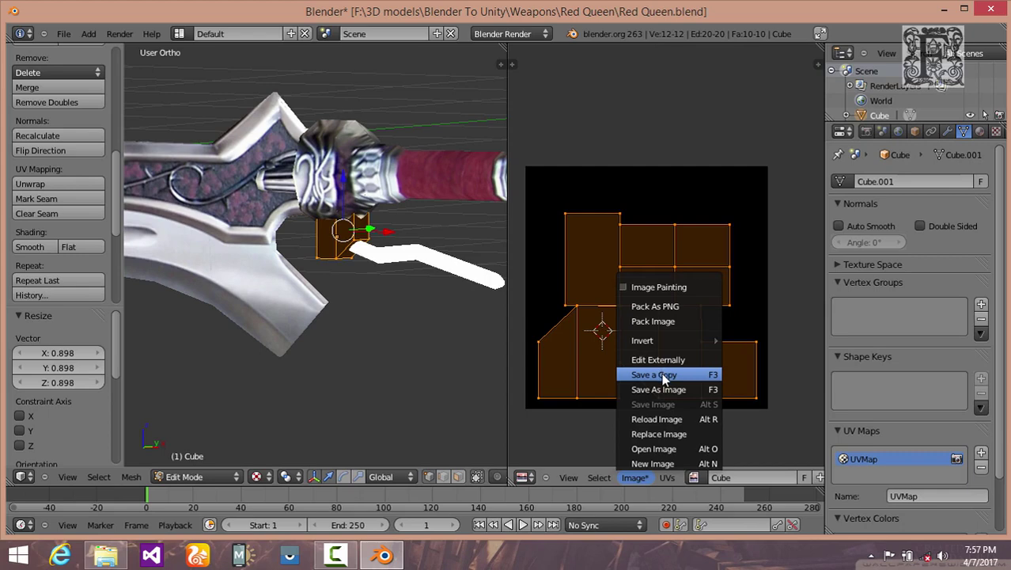
left_click(664, 389)
left_click(217, 87)
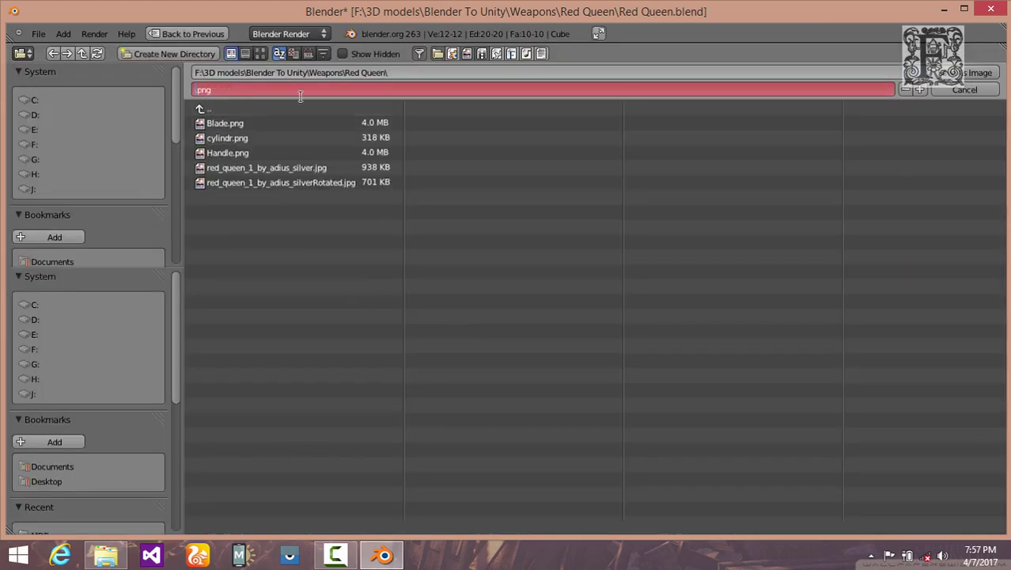
key("Return")
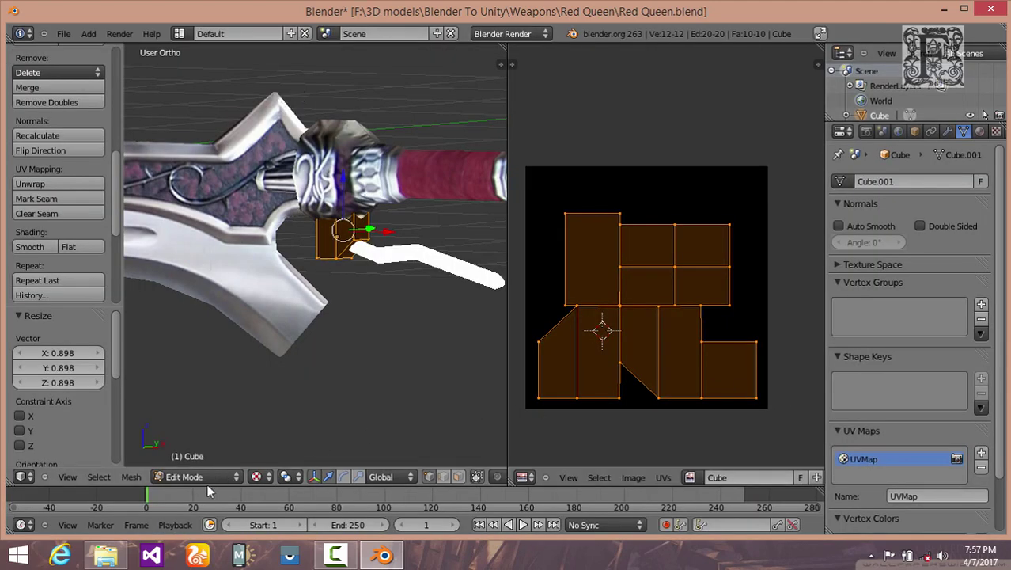
Step: Add a second UV map to the cube and name it Paint
left_click(981, 454)
left_click(932, 494)
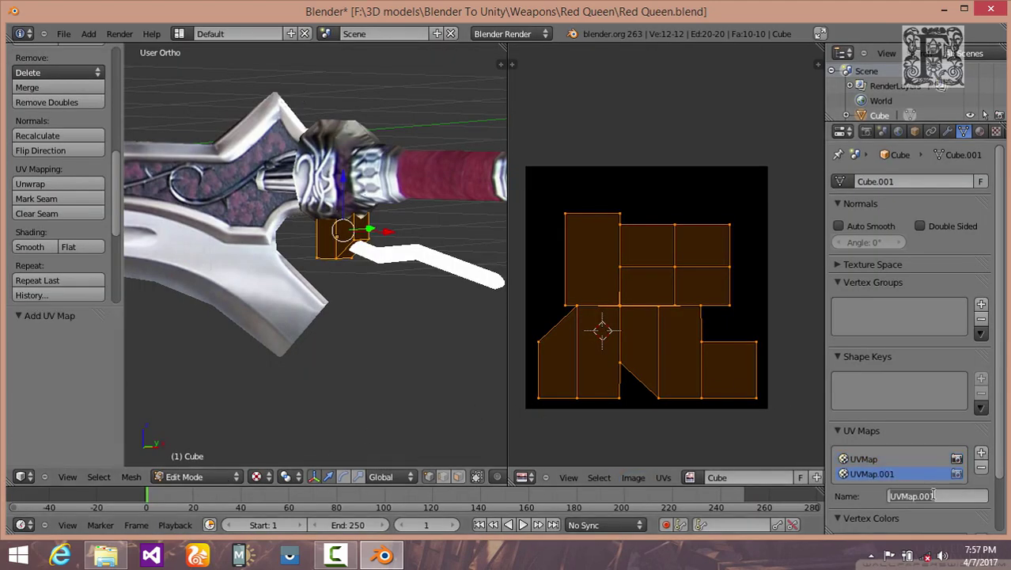
type("Paint")
key("Return")
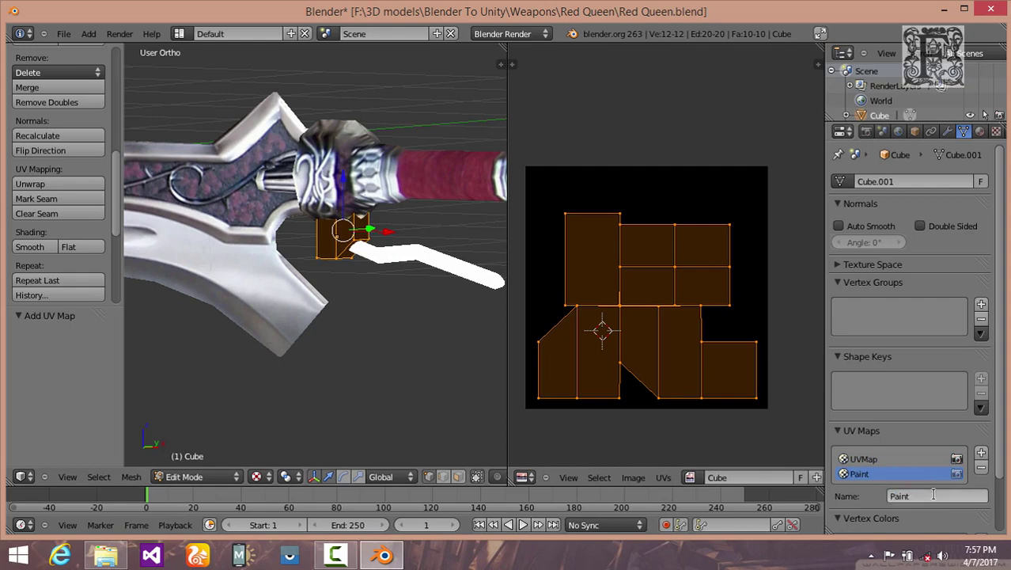
Step: Project the cube's Paint UVs from the front view using Project From View
left_click(67, 477)
left_click(48, 384)
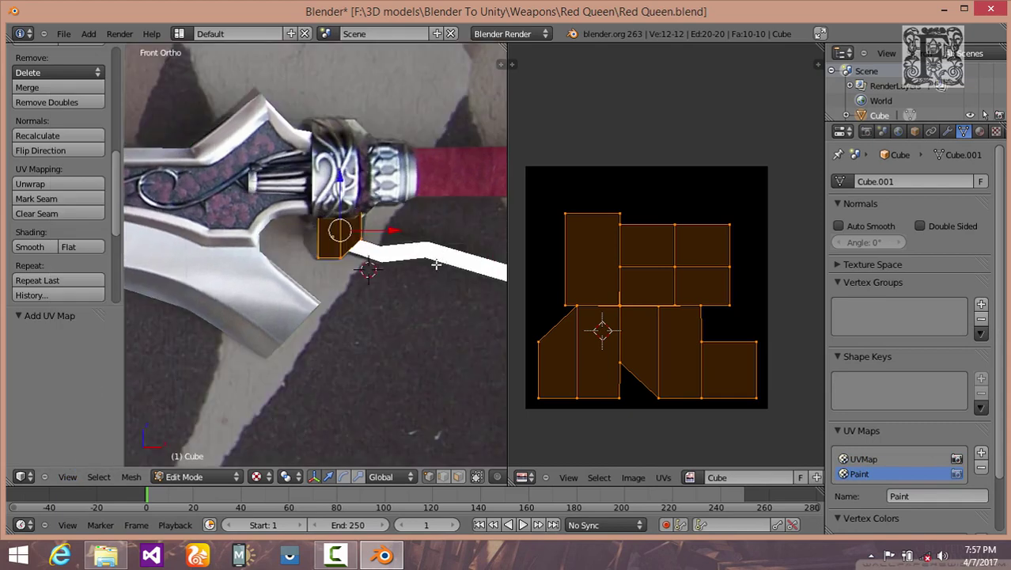
key("u")
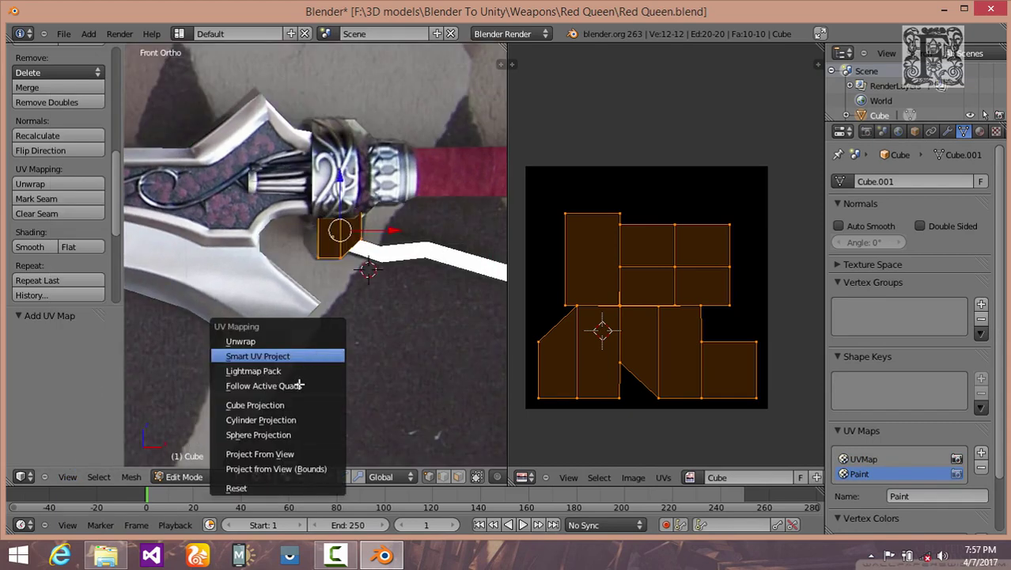
left_click(301, 455)
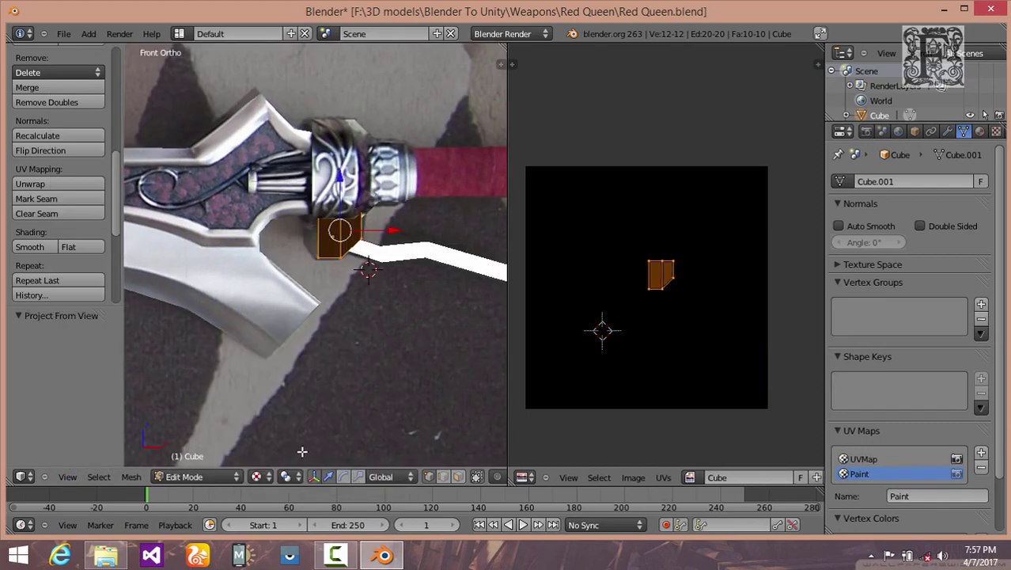
Step: Assign the red_queen_1_by_adius_silverRotated.jpg reference photo to the cube's Paint UV map
left_click(626, 480)
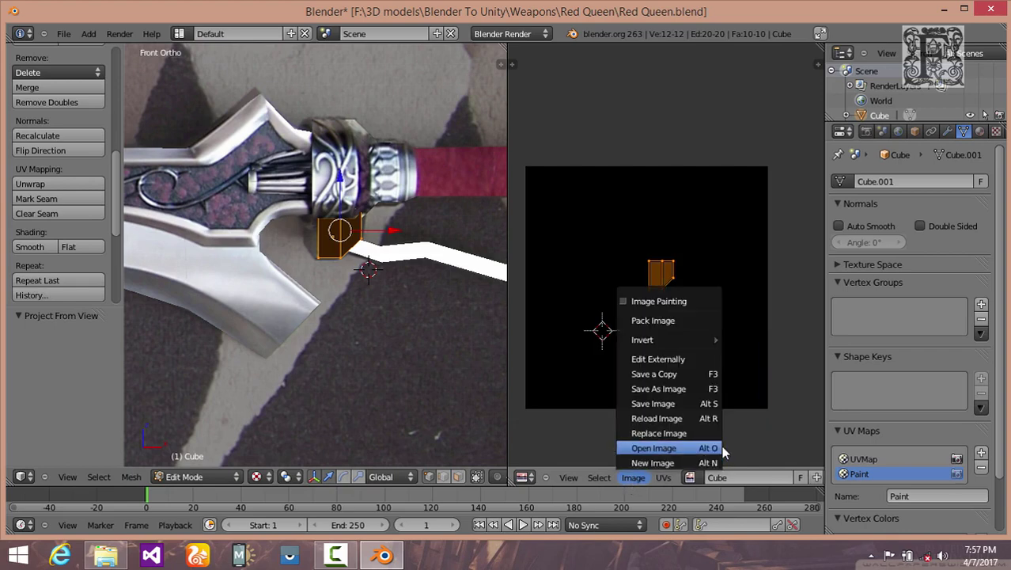
left_click(690, 477)
left_click(725, 378)
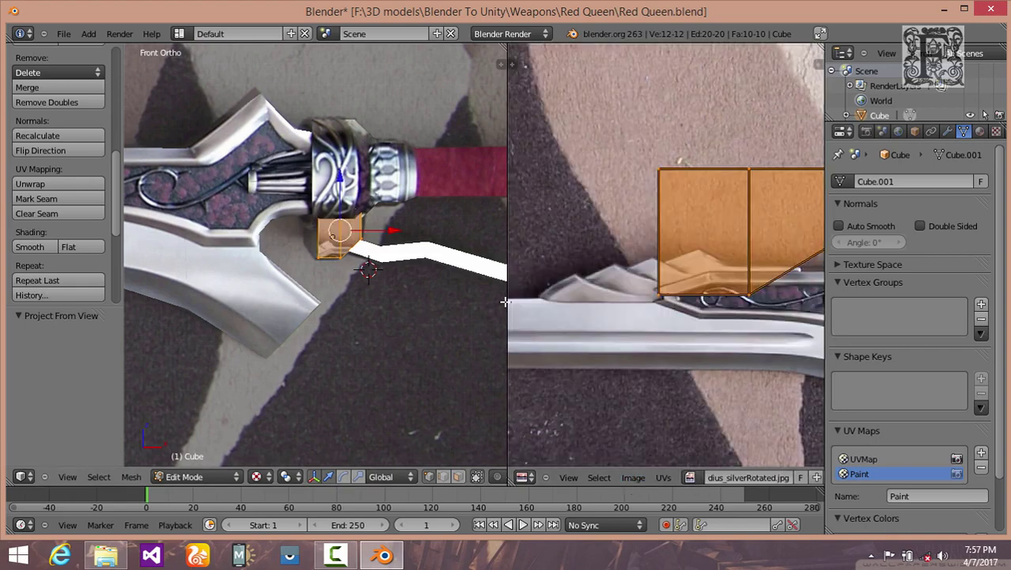
left_click_drag(507, 299, 238, 298)
scroll(685, 333, "down", 2)
middle_click_drag(685, 328, 540, 315)
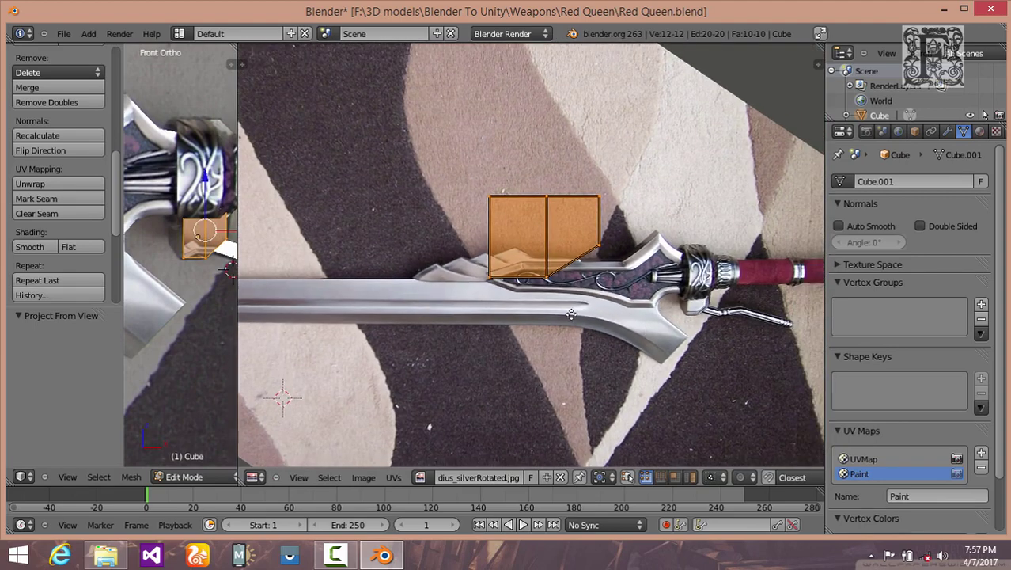
Step: Move the cube's Paint UVs onto the block below the guard in the reference photo and scale them down by 0.214
scroll(571, 314, "up", 2)
key("g")
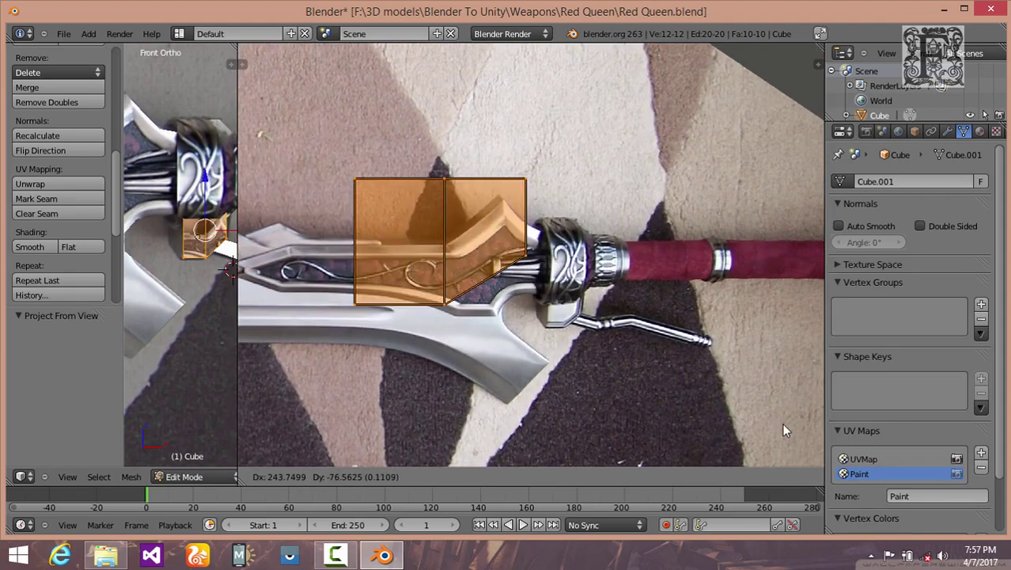
left_click(796, 434)
scroll(769, 411, "up", 3)
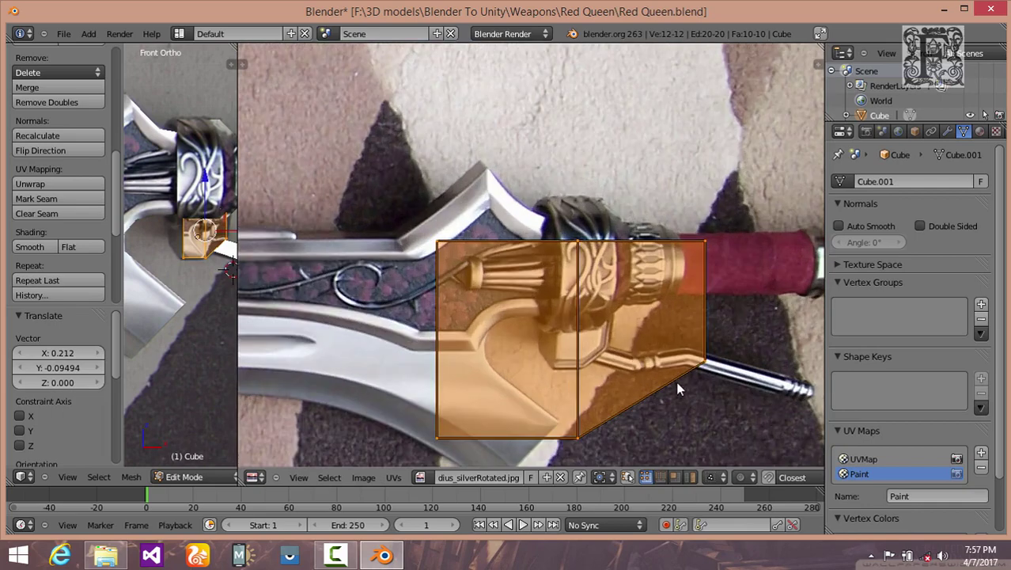
key("s")
left_click(621, 327)
scroll(620, 327, "down", 3)
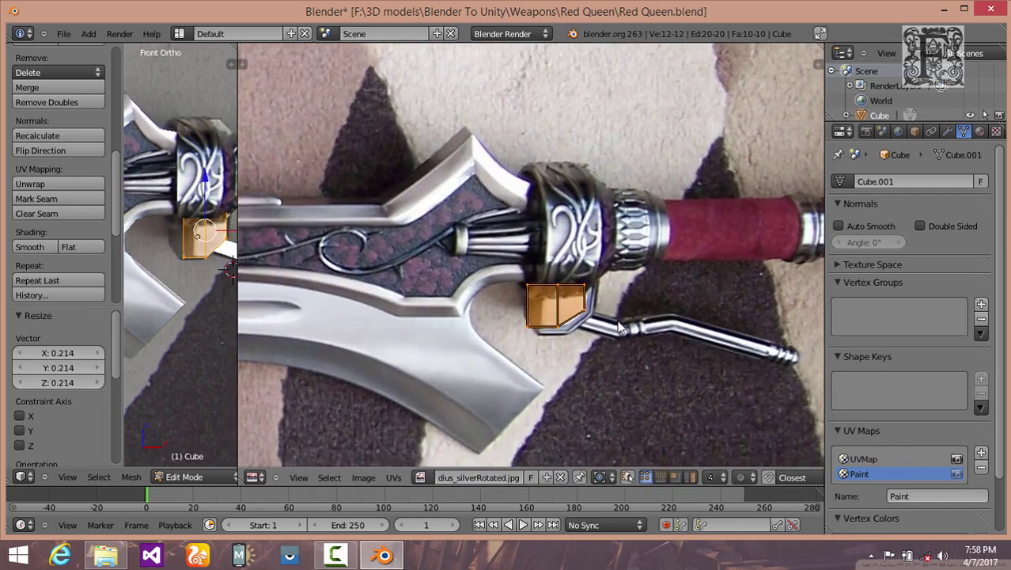
scroll(621, 327, "up", 1)
key("g")
left_click(655, 401)
scroll(654, 401, "up", 2)
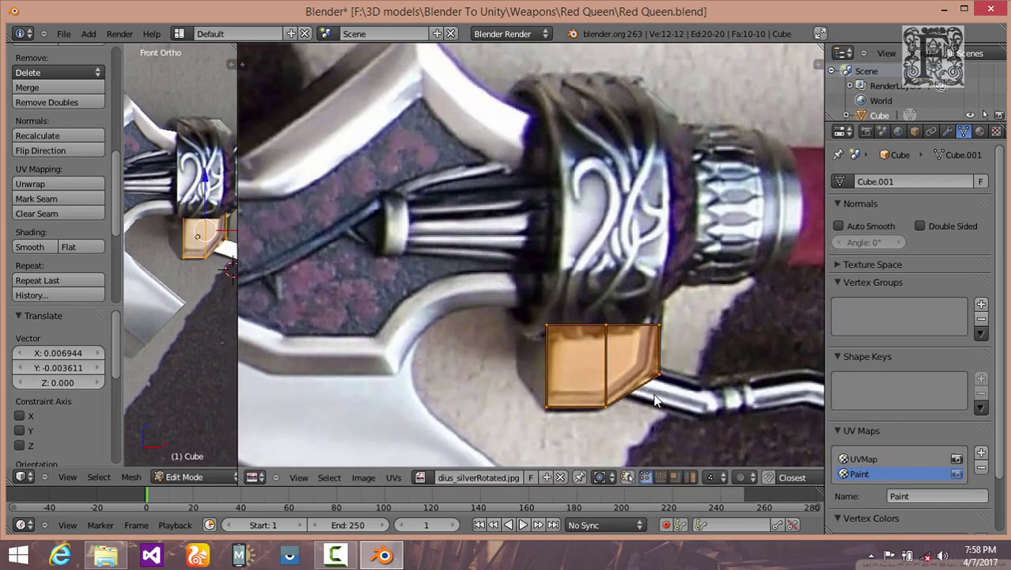
Step: Fit the Paint UVs inside the photographed block, scaling them by about 0.88 overall and 0.856 along X and nudging them into place
key("s")
key("y")
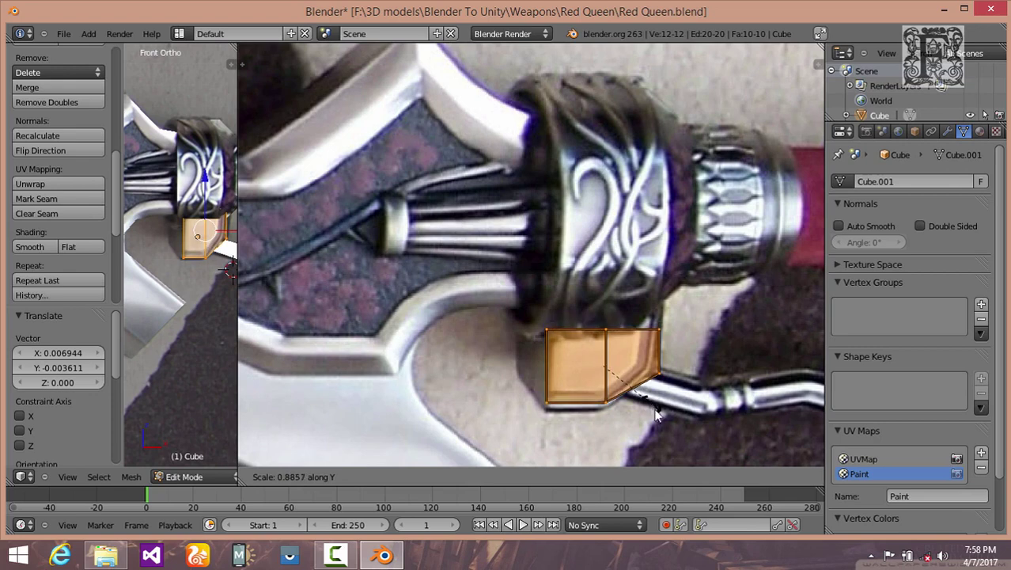
key("Escape")
key("s")
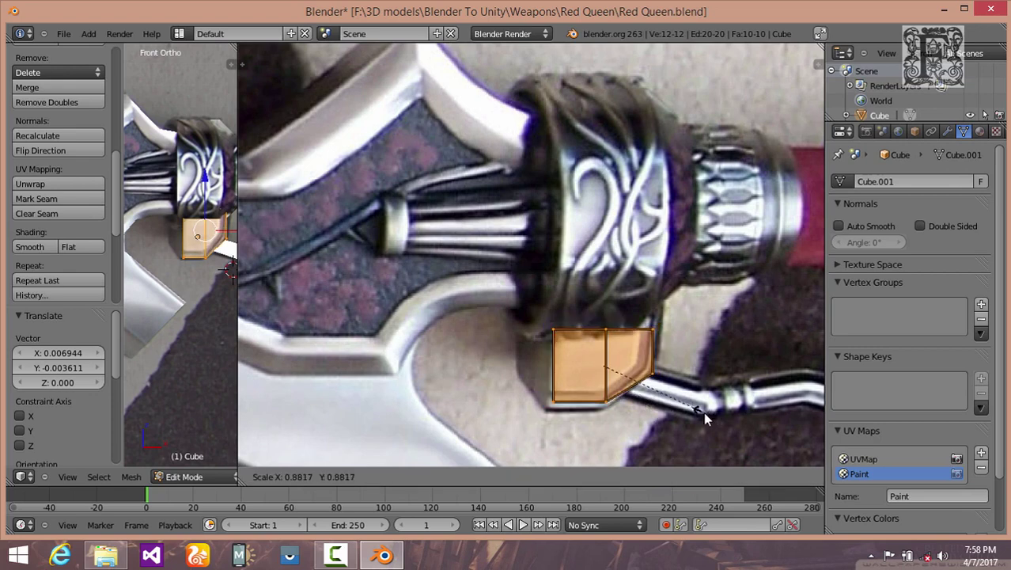
left_click(704, 411)
key("g")
left_click(701, 415)
key("s")
key("x")
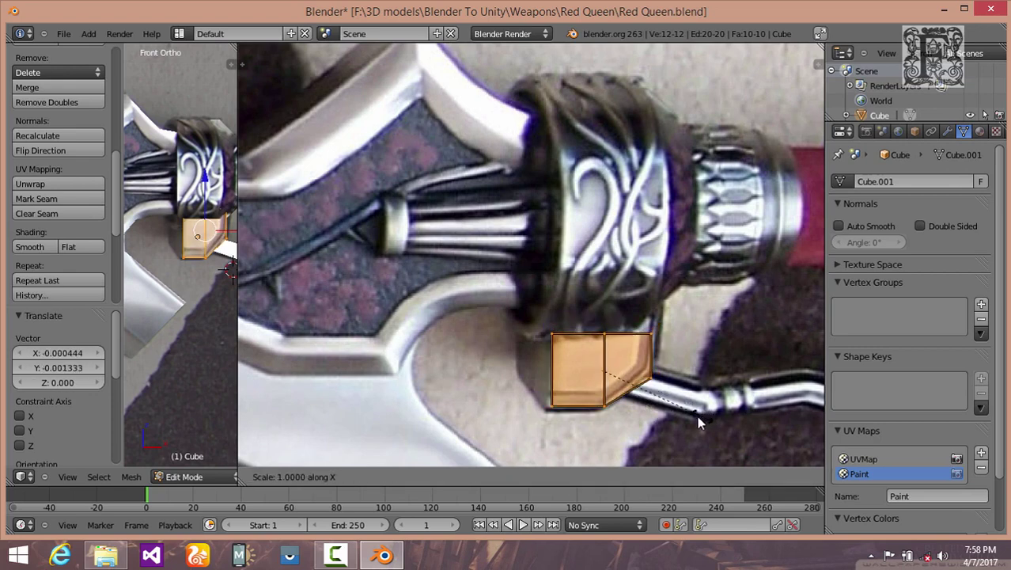
left_click(687, 419)
key("g")
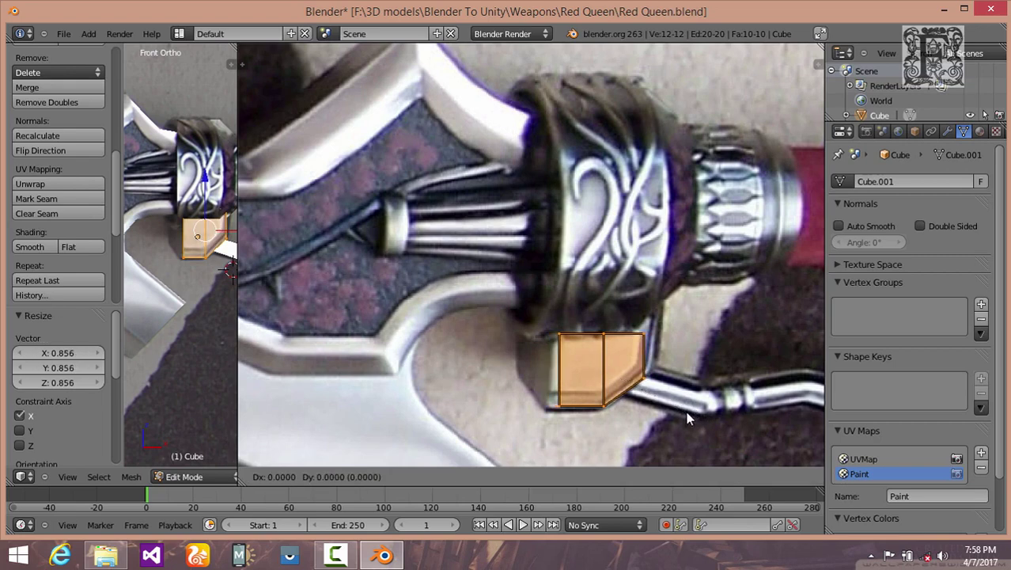
left_click(687, 419)
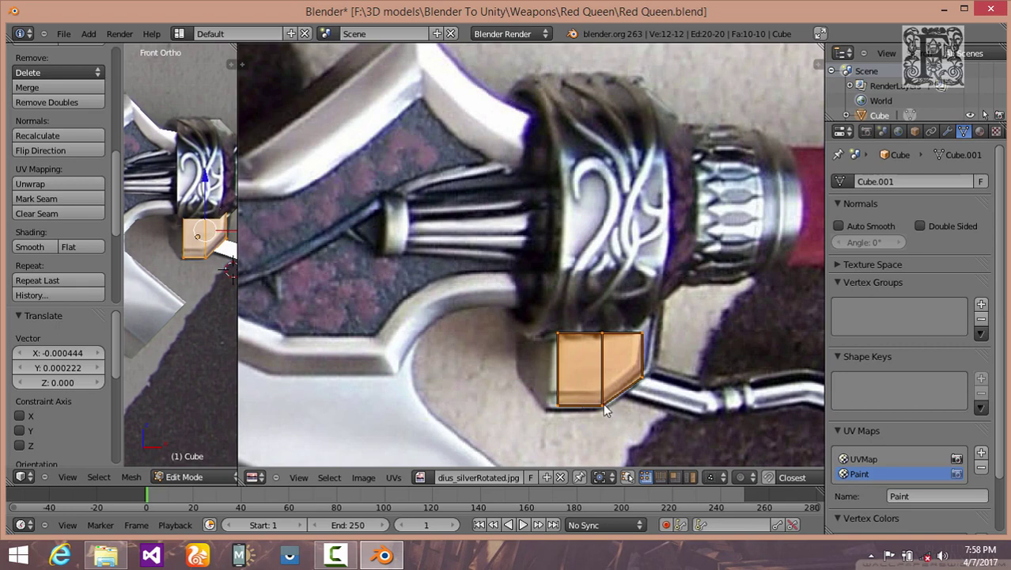
Step: Switch the cube to Texture Paint with Paint as the clone source and UVMap as the active UV map
left_click(175, 476)
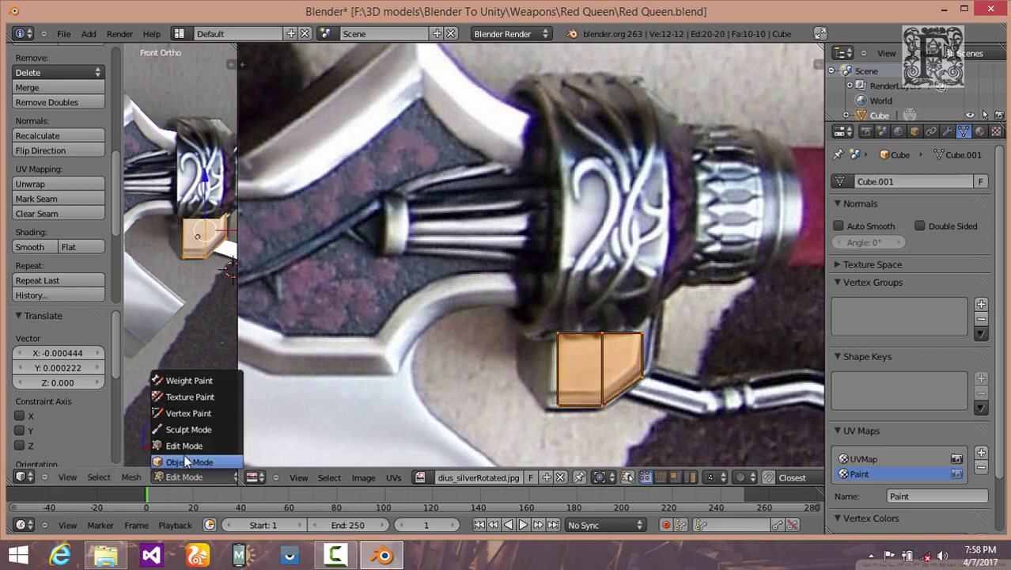
left_click(190, 397)
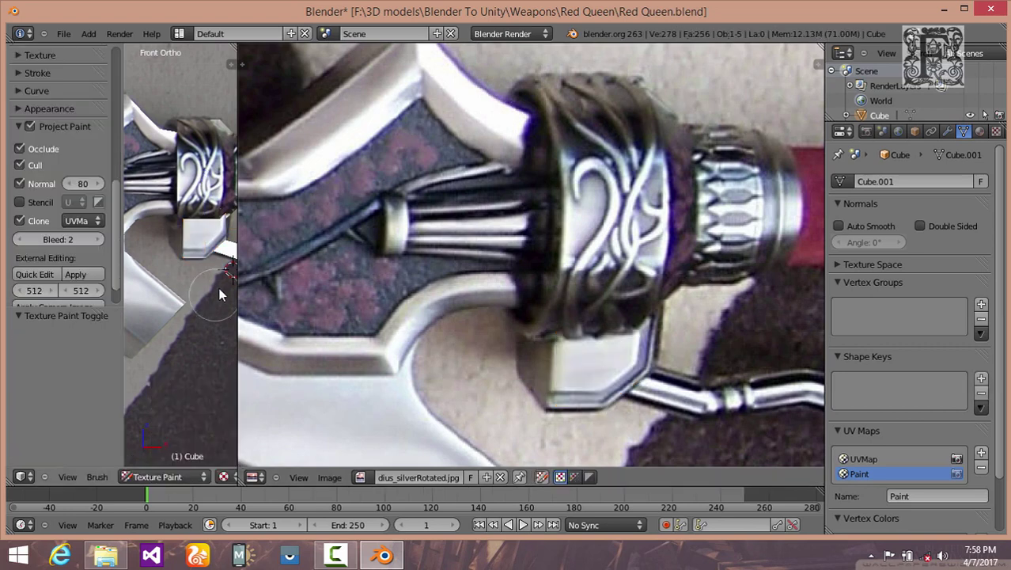
left_click(81, 221)
left_click(80, 246)
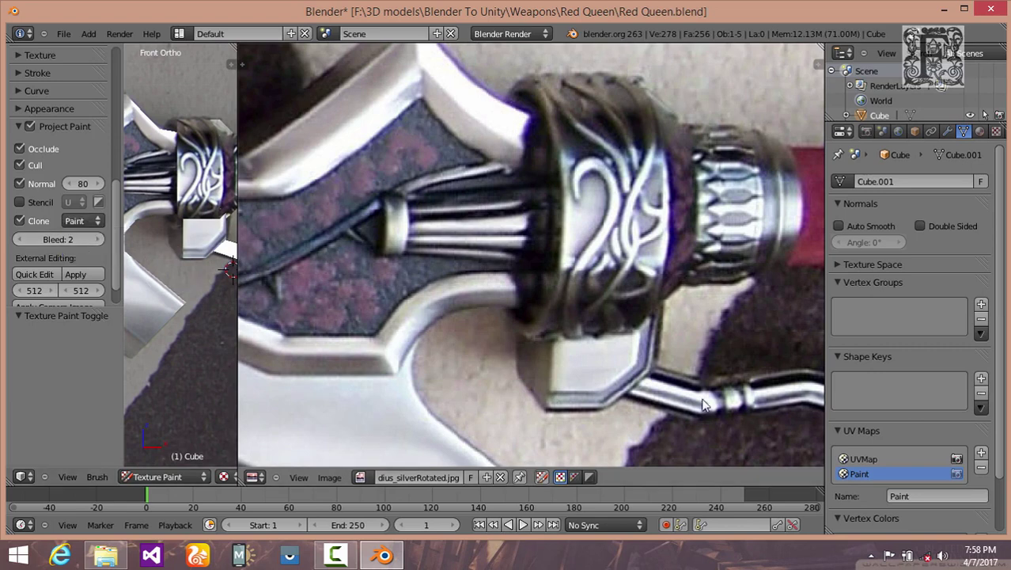
left_click(862, 459)
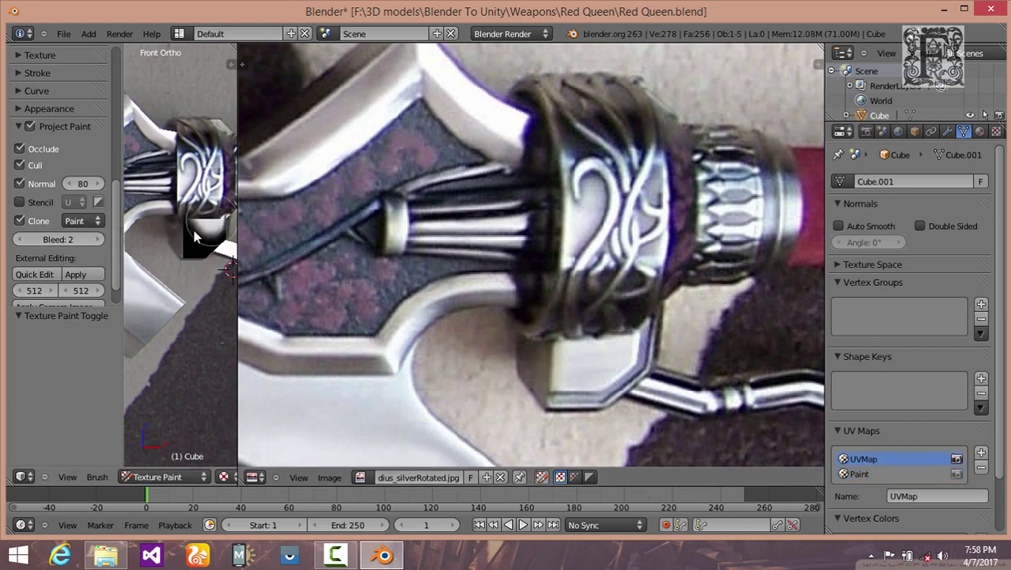
Step: Clone-paint the photo onto the cube's front face and the adjoining side that faces the handle
mouse_move(187, 227)
left_mouse_down()
mouse_move(212, 246)
mouse_move(227, 239)
mouse_move(181, 255)
left_mouse_up()
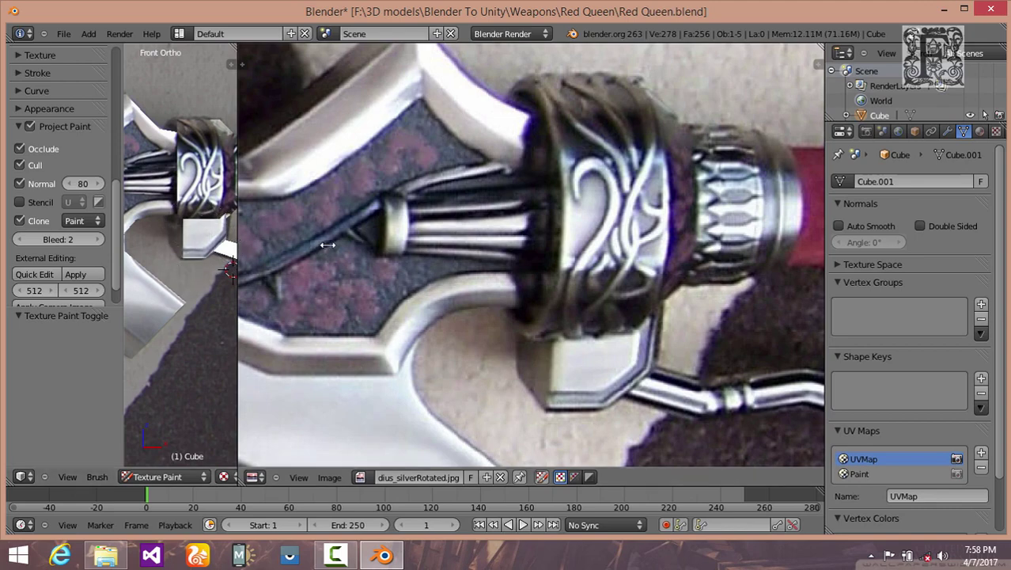
left_click_drag(327, 246, 584, 252)
scroll(449, 269, "down", 2)
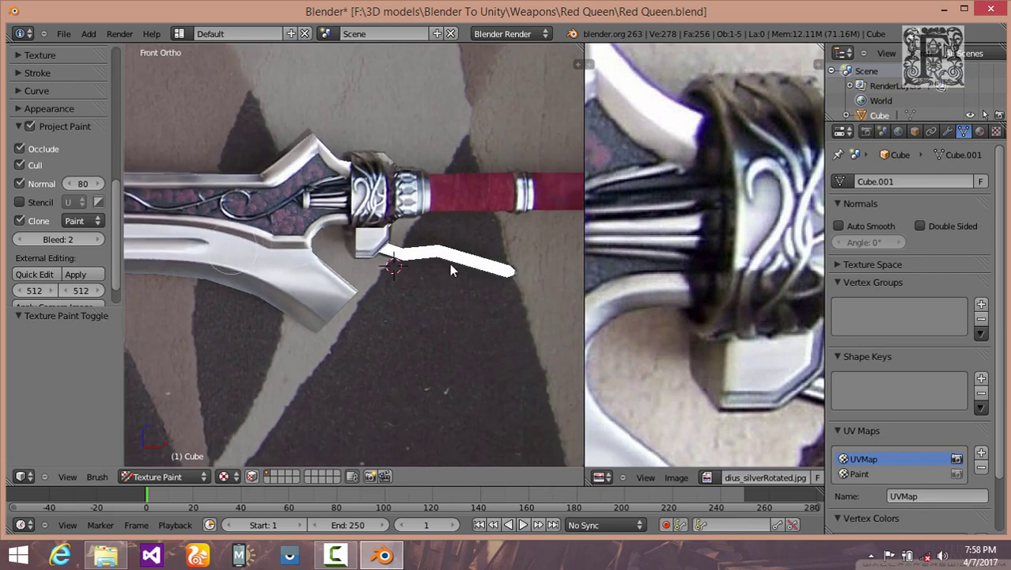
scroll(374, 233, "up", 4)
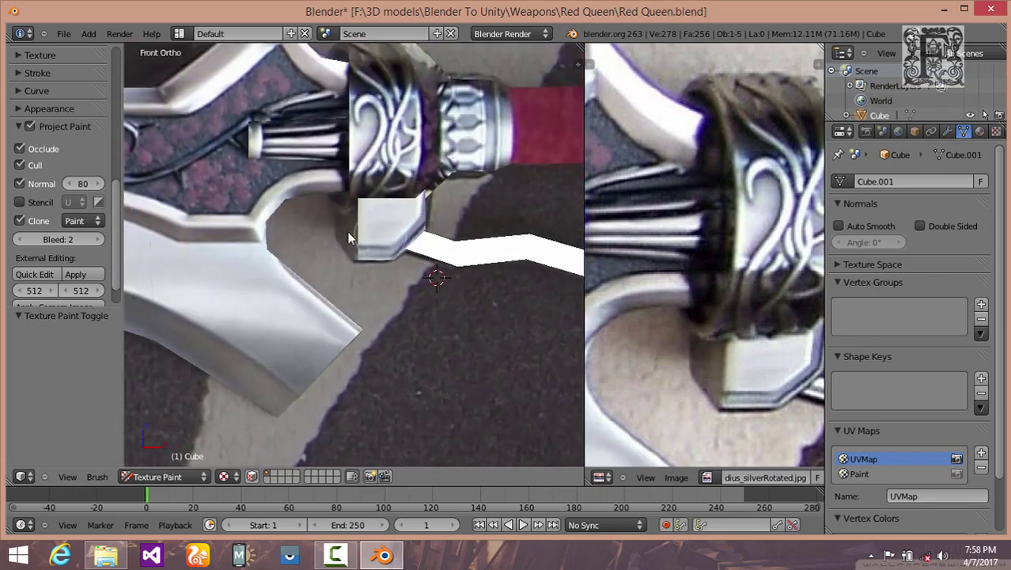
middle_click_drag(348, 232, 449, 184)
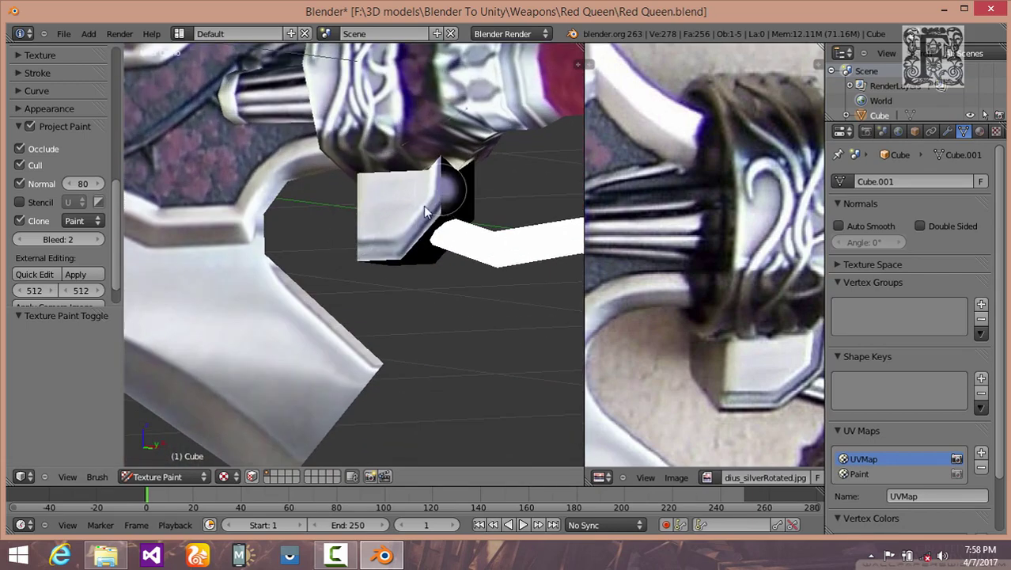
mouse_move(423, 206)
left_mouse_down()
mouse_move(455, 178)
mouse_move(488, 183)
mouse_move(424, 251)
mouse_move(369, 274)
left_mouse_up()
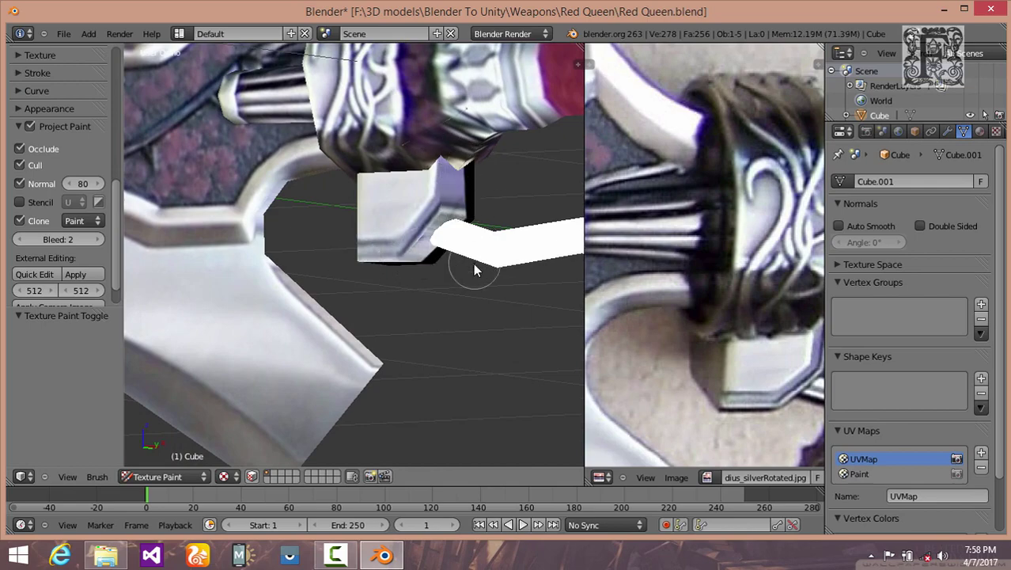
Step: Clone-paint the photo onto the cube's back face, on the opposite side of the sword
scroll(475, 265, "down", 3)
scroll(443, 255, "up", 1)
scroll(443, 255, "down", 1)
scroll(459, 249, "up", 3)
scroll(463, 247, "down", 2)
mouse_move(458, 288)
middle_mouse_down()
mouse_move(364, 268)
mouse_move(283, 278)
middle_mouse_up()
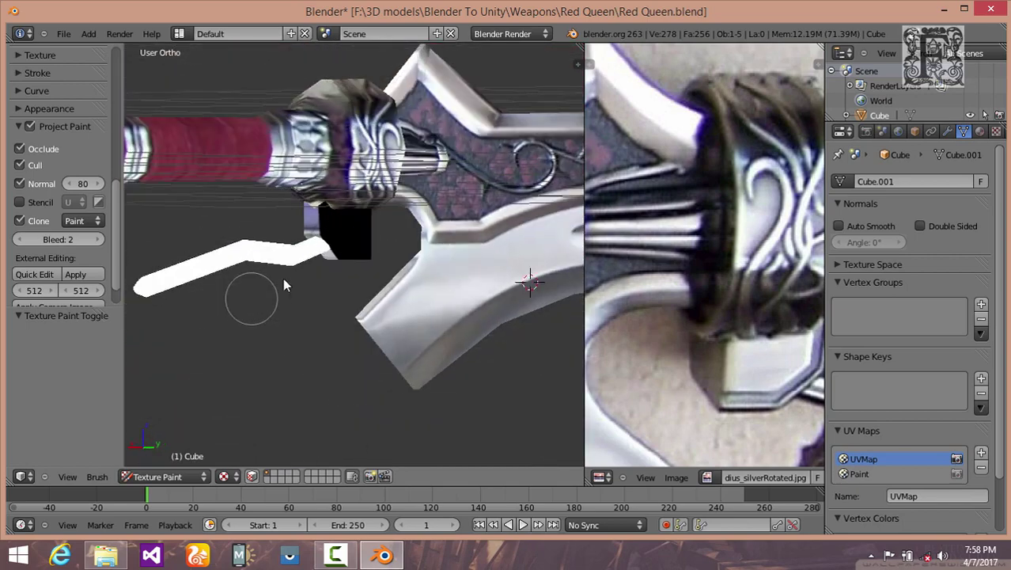
scroll(297, 265, "up", 1)
left_click_drag(350, 230, 387, 196)
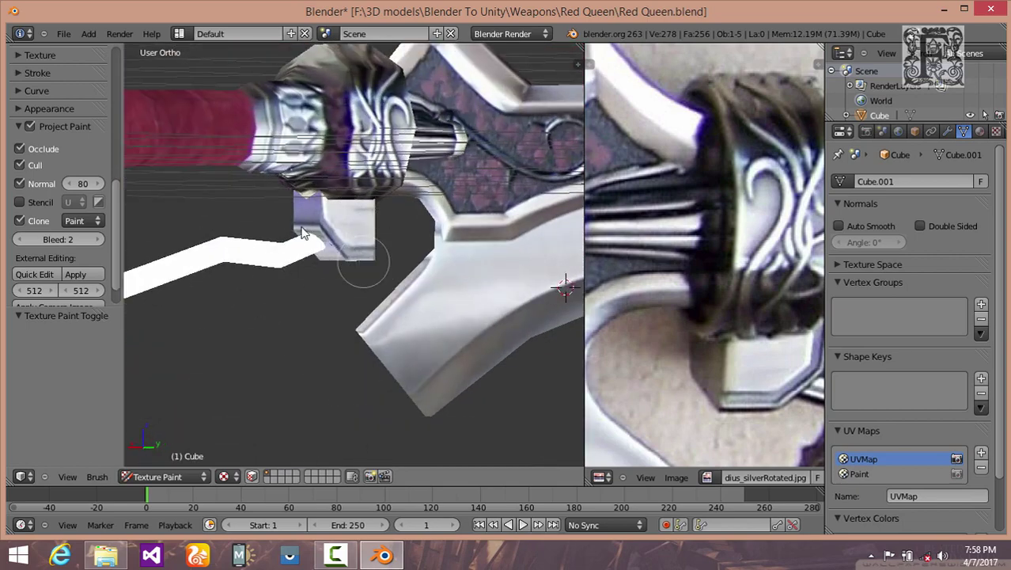
Step: Clone-paint over the unpainted black area on the cube's underside
mouse_move(376, 279)
middle_mouse_down()
mouse_move(350, 332)
mouse_move(398, 212)
middle_mouse_up()
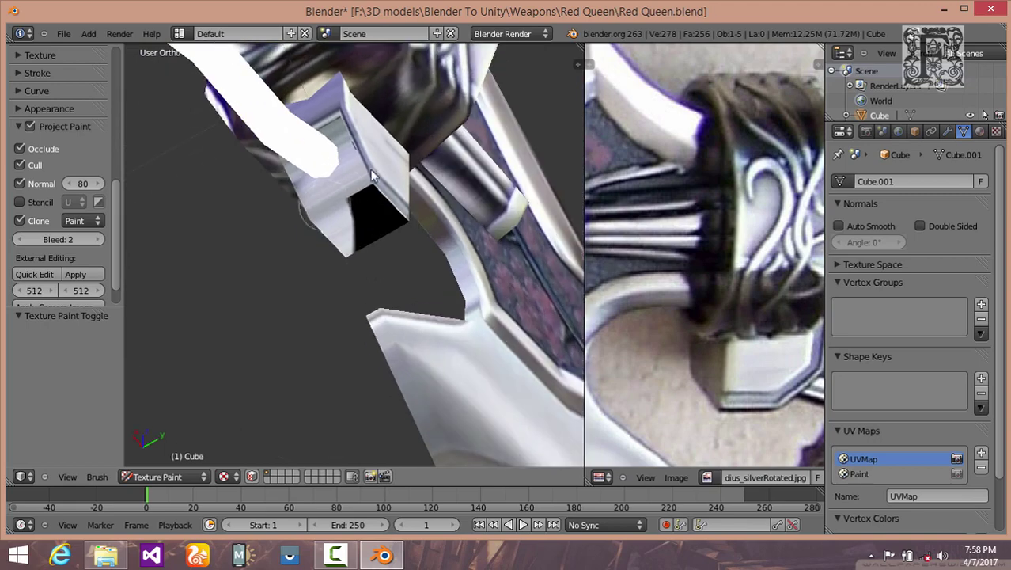
left_click_drag(347, 216, 400, 204)
left_click_drag(354, 242, 389, 236)
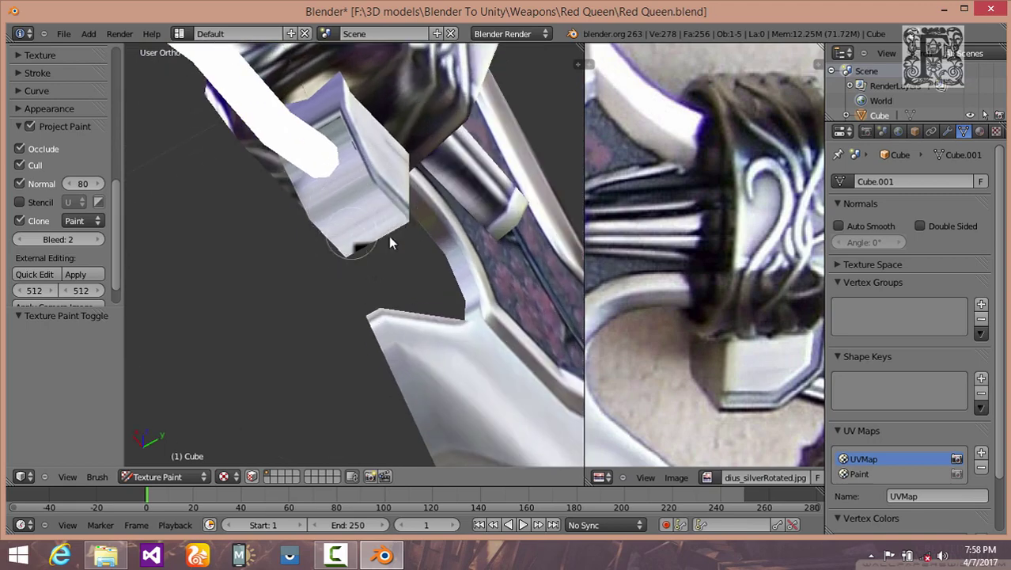
Step: Clone-paint the cube's remaining black side facing the blade
mouse_move(386, 249)
middle_mouse_down()
mouse_move(406, 262)
mouse_move(329, 287)
mouse_move(388, 265)
middle_mouse_up()
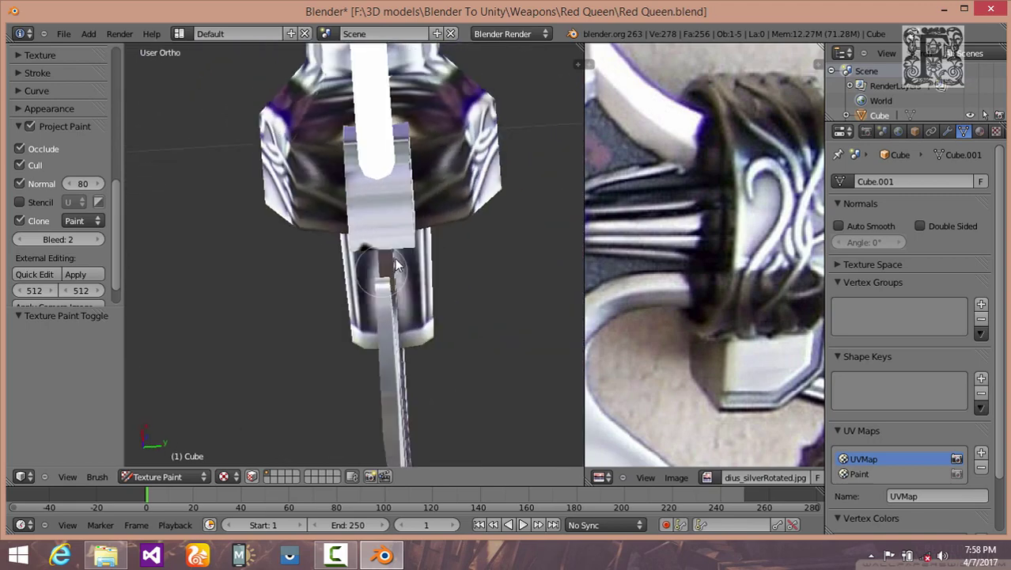
scroll(388, 263, "down", 1)
mouse_move(327, 244)
middle_mouse_down()
mouse_move(531, 290)
mouse_move(511, 285)
middle_mouse_up()
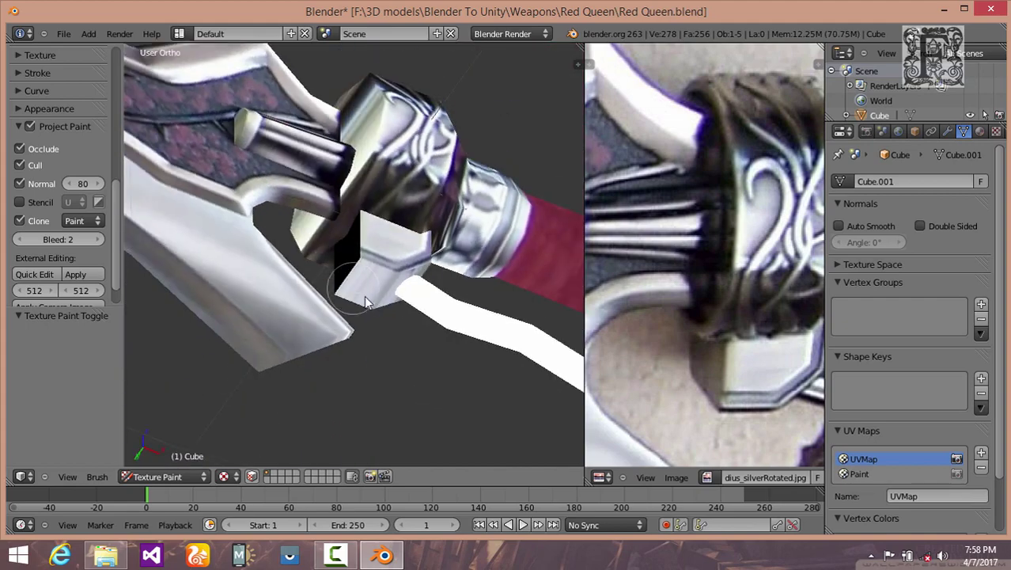
middle_click_drag(367, 298, 354, 291)
mouse_move(335, 262)
left_mouse_down()
mouse_move(346, 228)
mouse_move(353, 266)
mouse_move(330, 231)
mouse_move(340, 278)
left_mouse_up()
mouse_move(340, 278)
middle_mouse_down()
mouse_move(442, 316)
mouse_move(358, 317)
mouse_move(285, 231)
mouse_move(410, 313)
mouse_move(399, 321)
middle_mouse_up()
Step: Check the cube's UV layout over its painted Cube image in Edit Mode and save the image
left_click(158, 476)
left_click(150, 447)
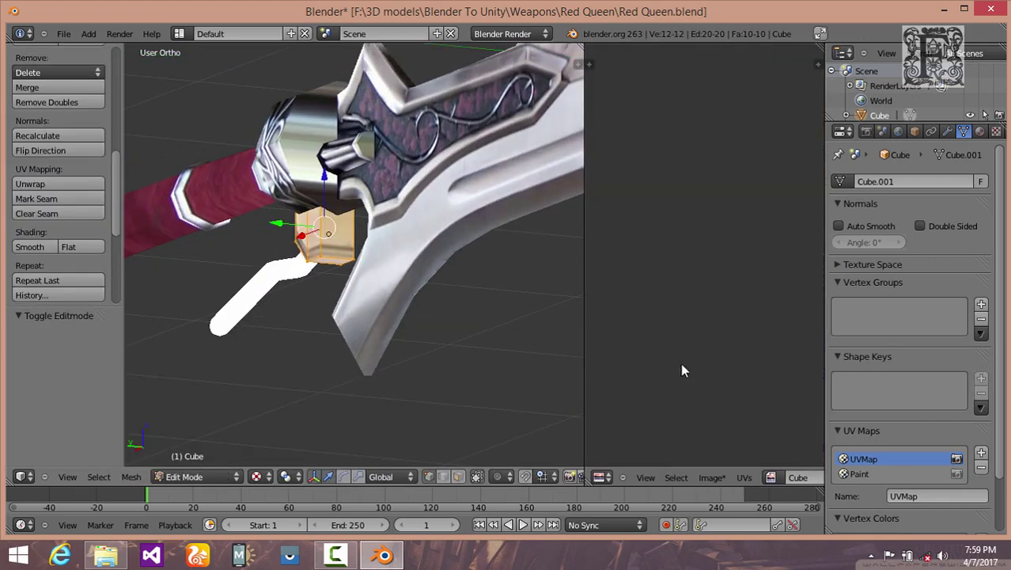
left_click_drag(489, 314, 486, 316)
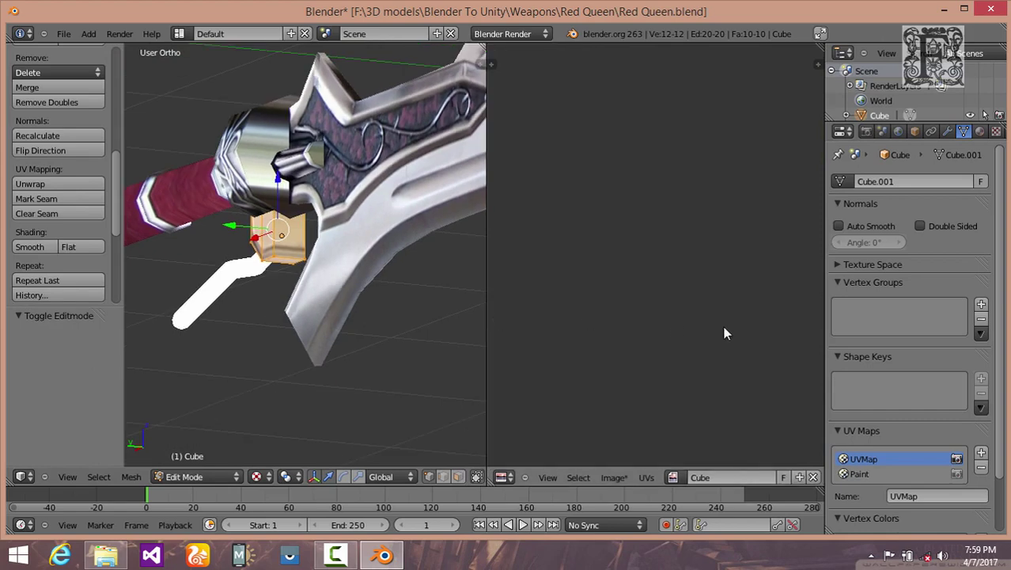
scroll(707, 324, "down", 6)
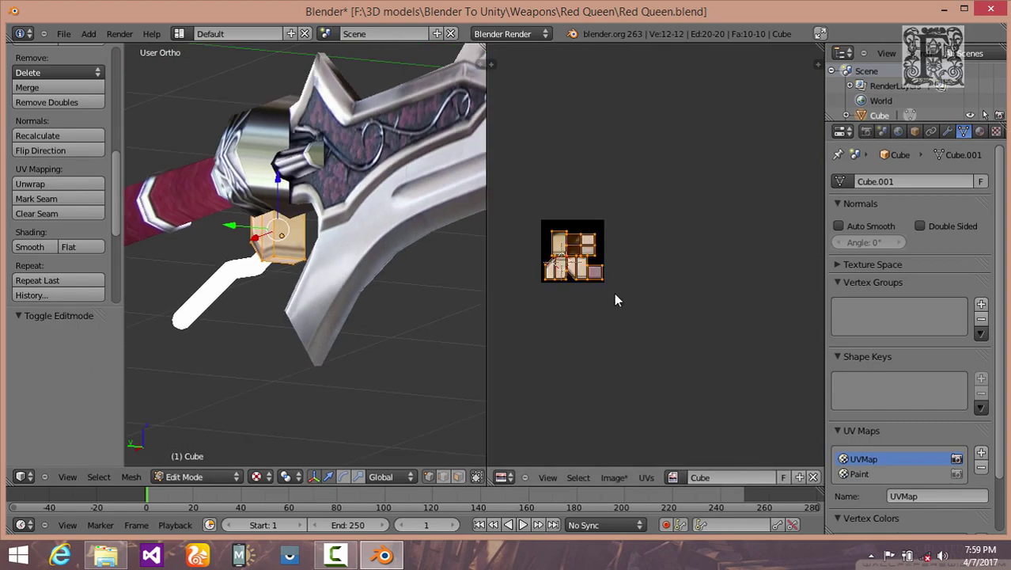
middle_click_drag(627, 293, 739, 326)
scroll(738, 327, "up", 2)
scroll(710, 372, "down", 1)
scroll(710, 372, "up", 1)
scroll(710, 374, "up", 2)
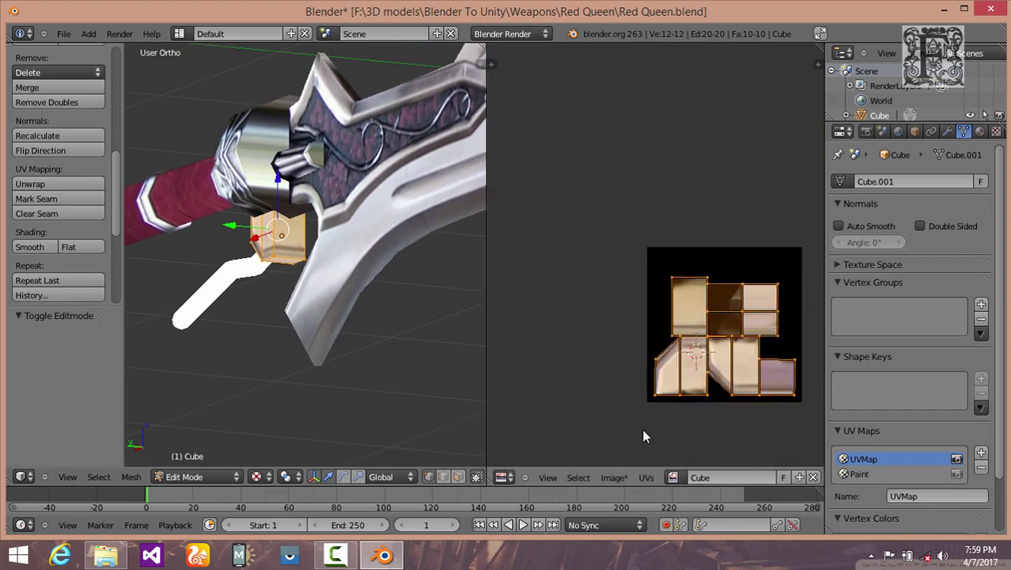
left_click(612, 475)
left_click(648, 405)
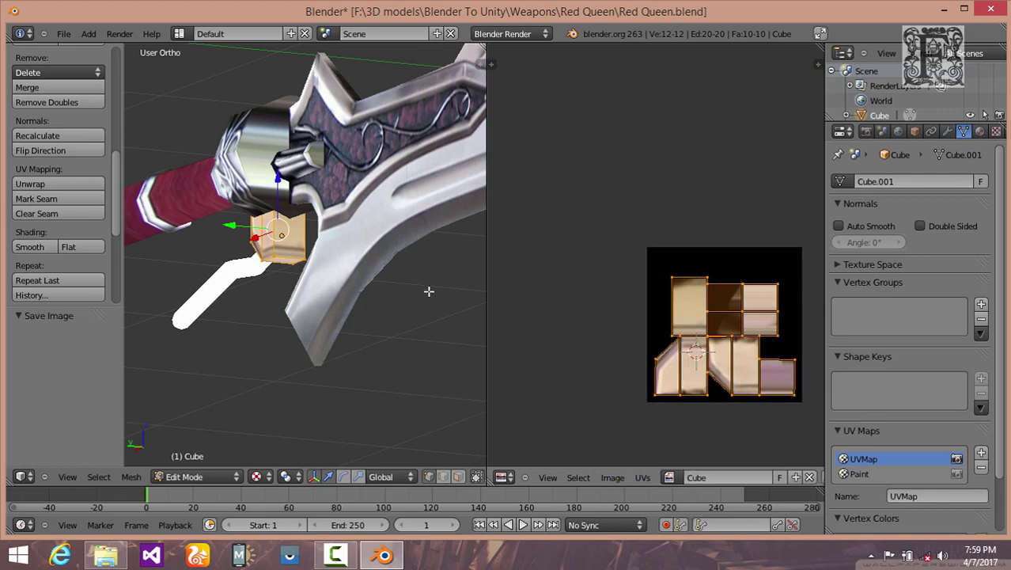
Step: Leave the cube's Edit Mode and unwrap the entire bent rod with Smart UV Project at a 66 angle limit
left_click_drag(485, 268, 558, 269)
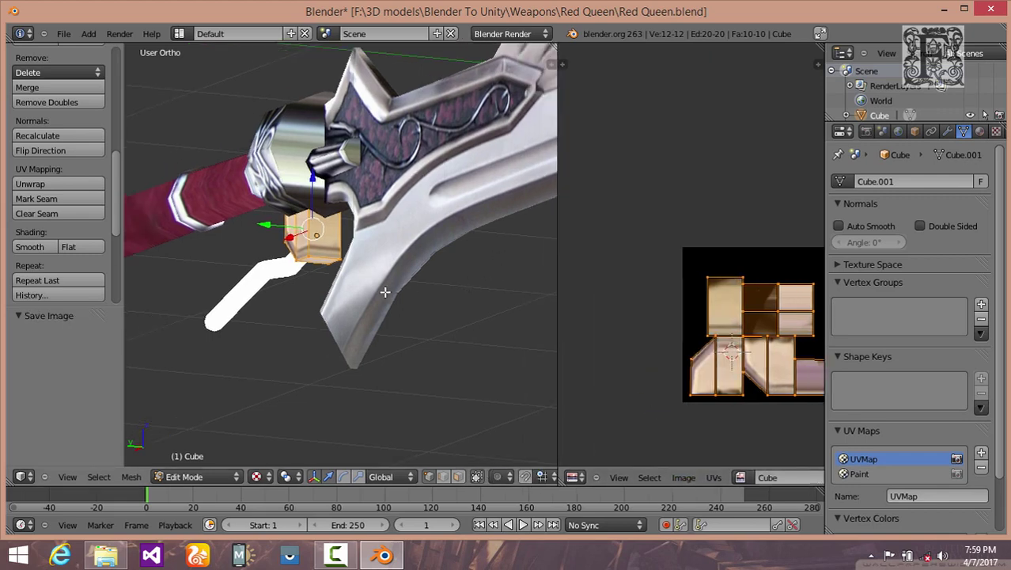
left_click(190, 477)
left_click(194, 461)
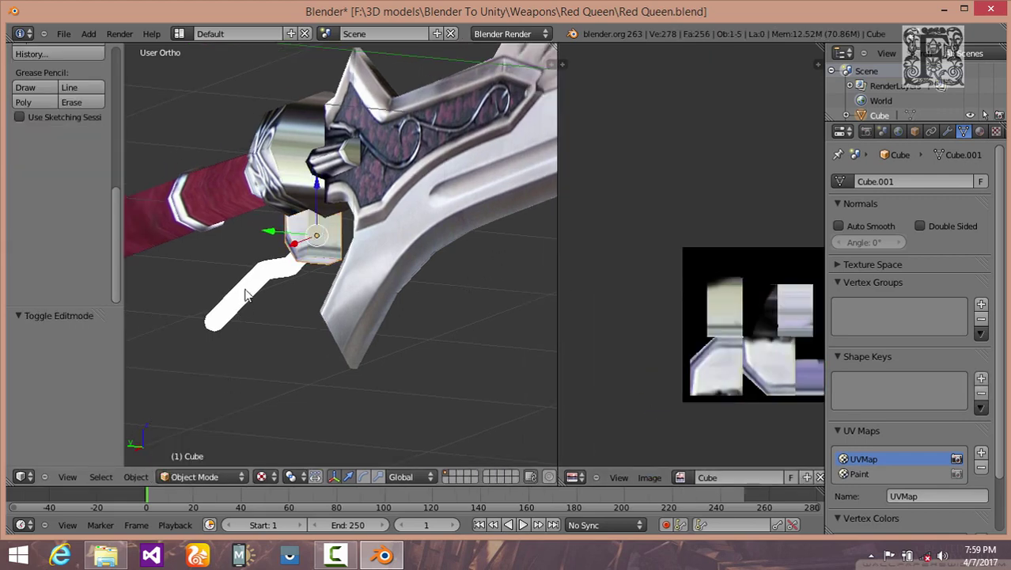
right_click(250, 299)
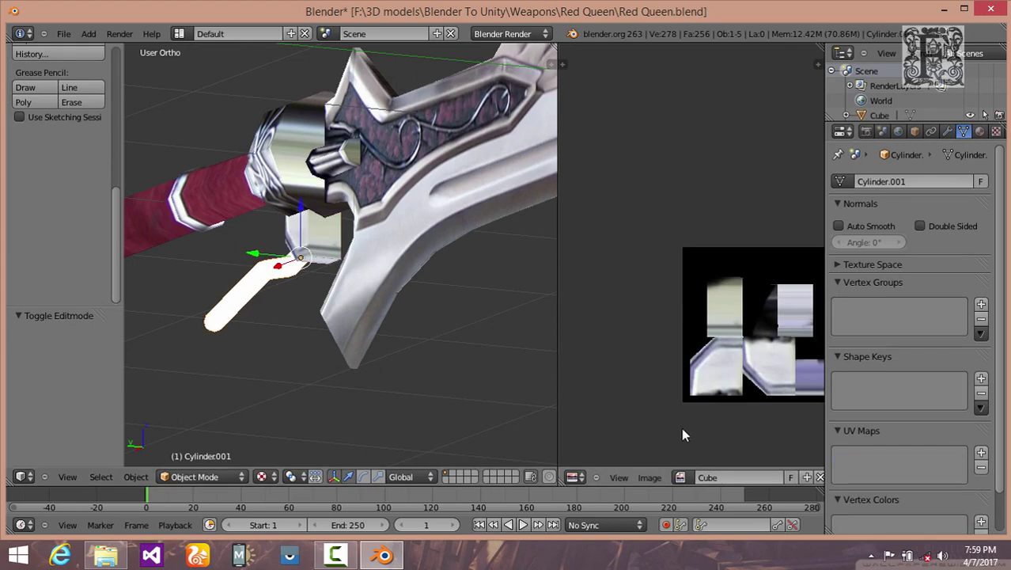
left_click(204, 475)
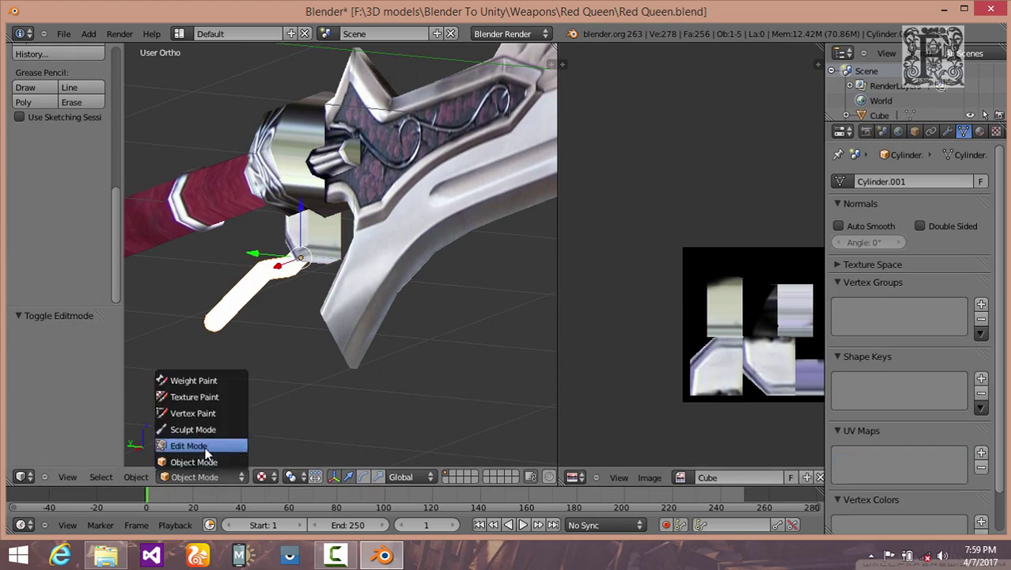
left_click(205, 447)
key("a")
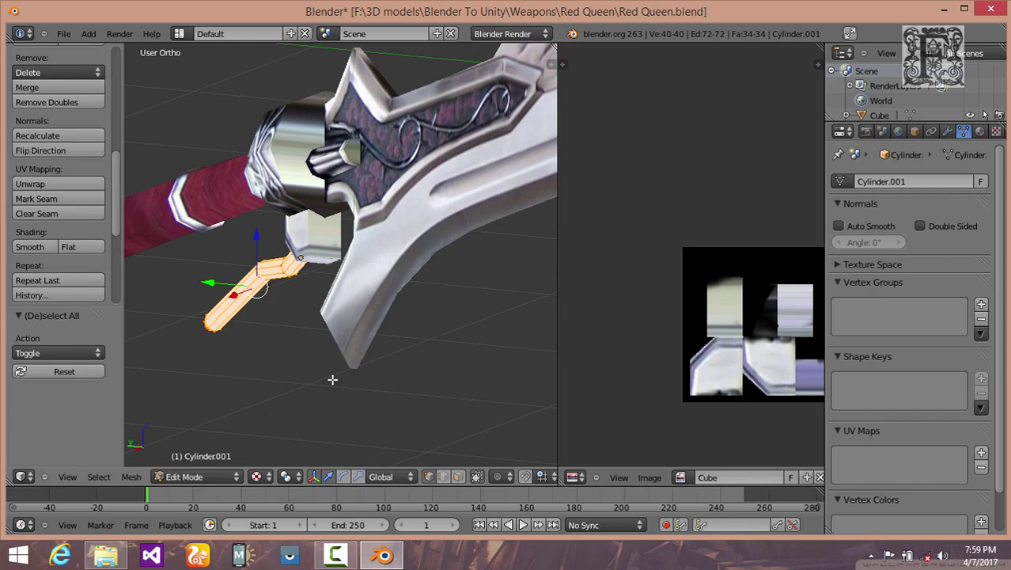
key("u")
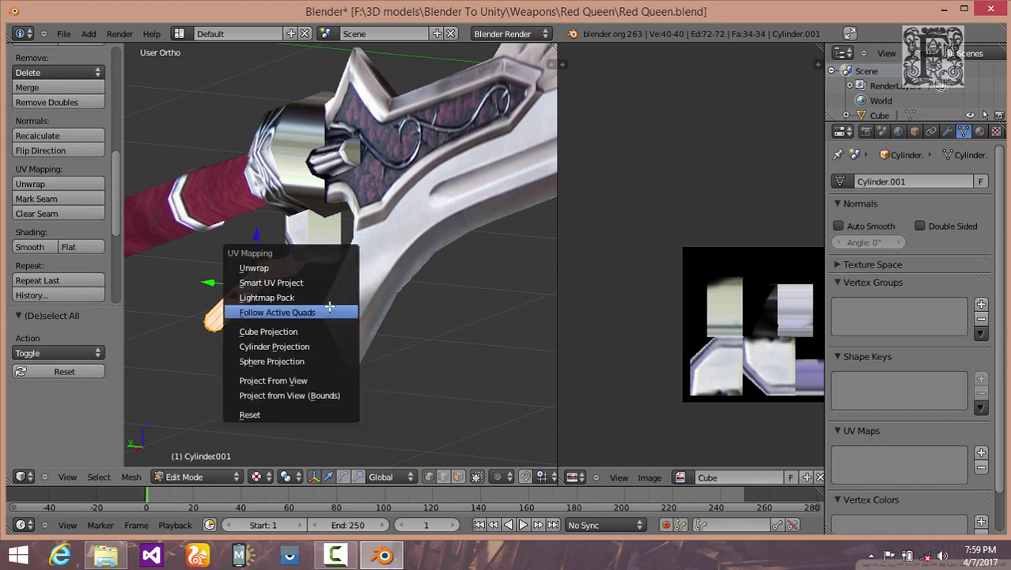
left_click(321, 281)
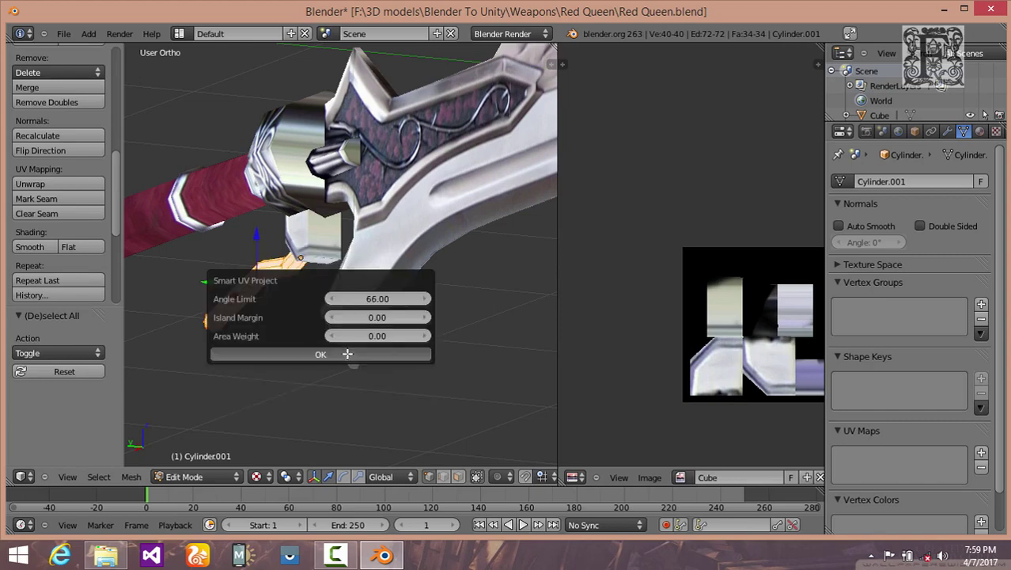
left_click(350, 354)
Step: Move the upper vertices of the rod's UV islands down by about 0.26 towards the UV square
left_click_drag(558, 312, 397, 285)
scroll(622, 319, "up", 3)
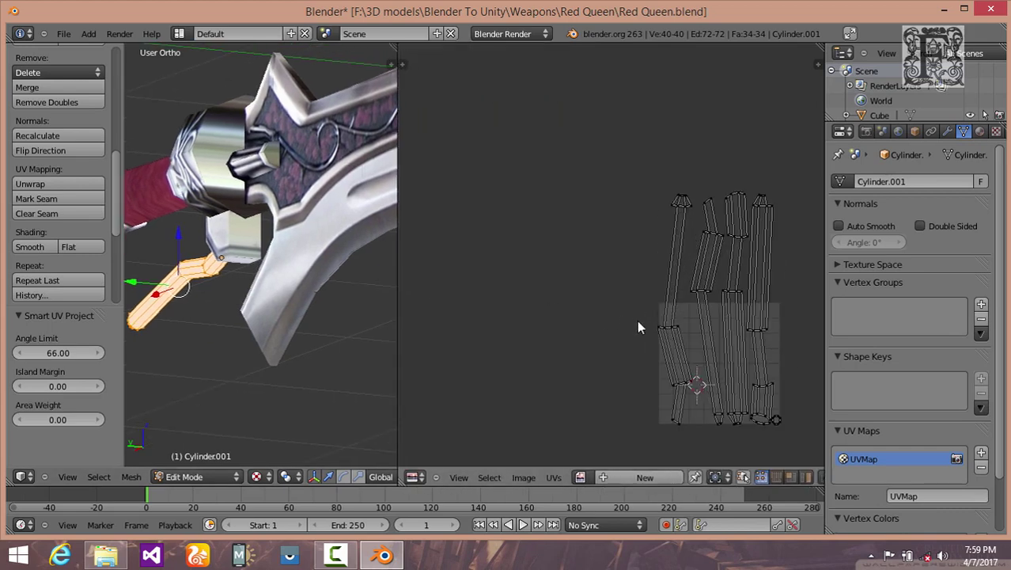
middle_click_drag(654, 314, 530, 302)
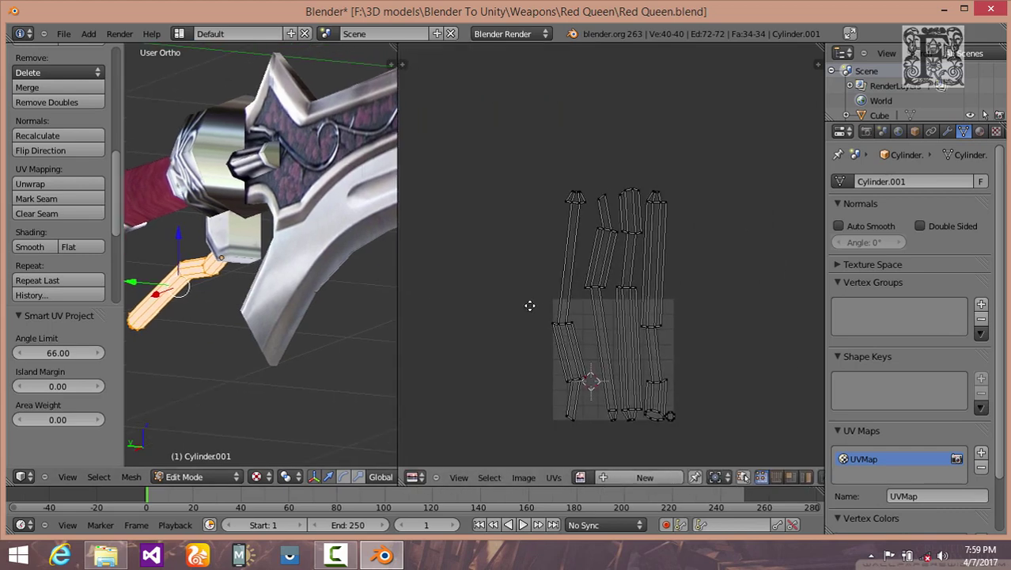
key("b")
left_click_drag(539, 168, 732, 267)
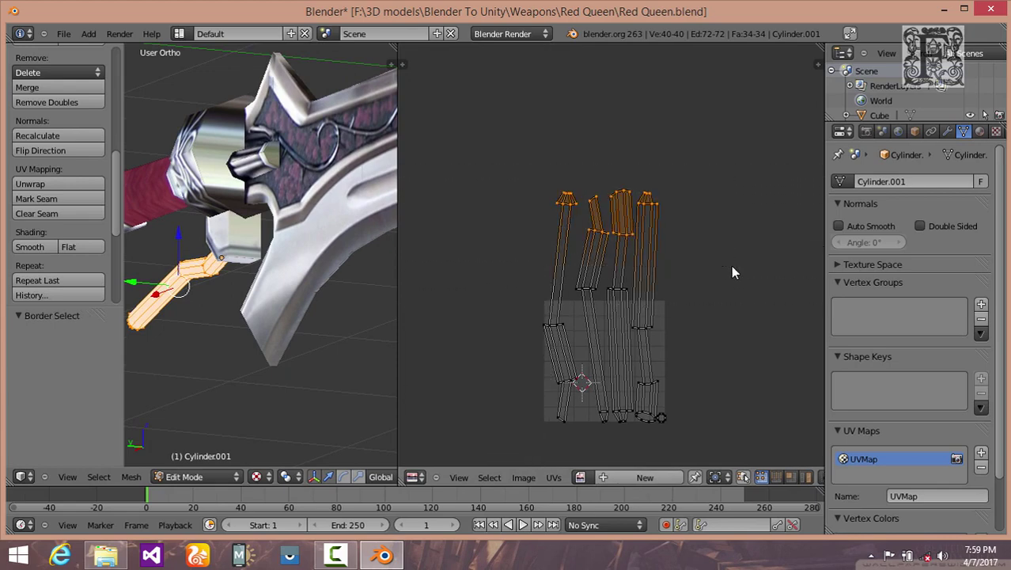
key("g")
left_click(726, 299)
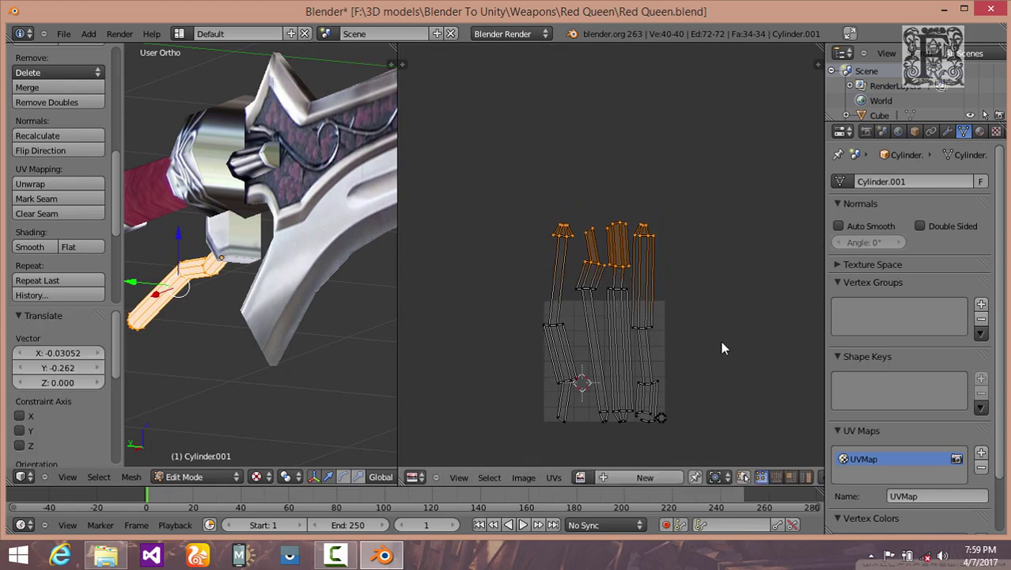
Step: Enable proportional editing for the UVs and pull the selected upper vertices down until the islands fit inside the UV square
scroll(698, 482, "down", 5)
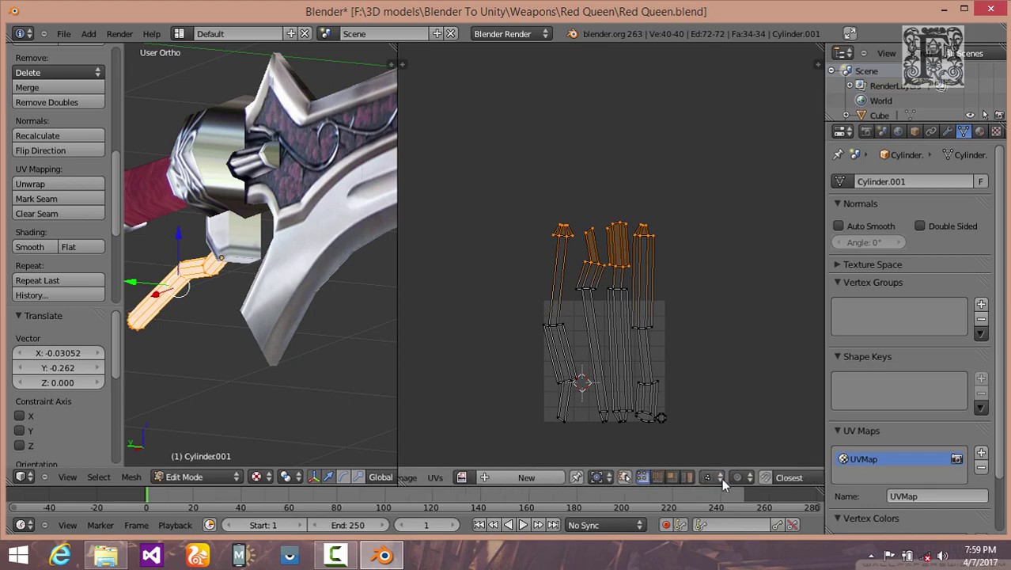
left_click(738, 477)
left_click(761, 446)
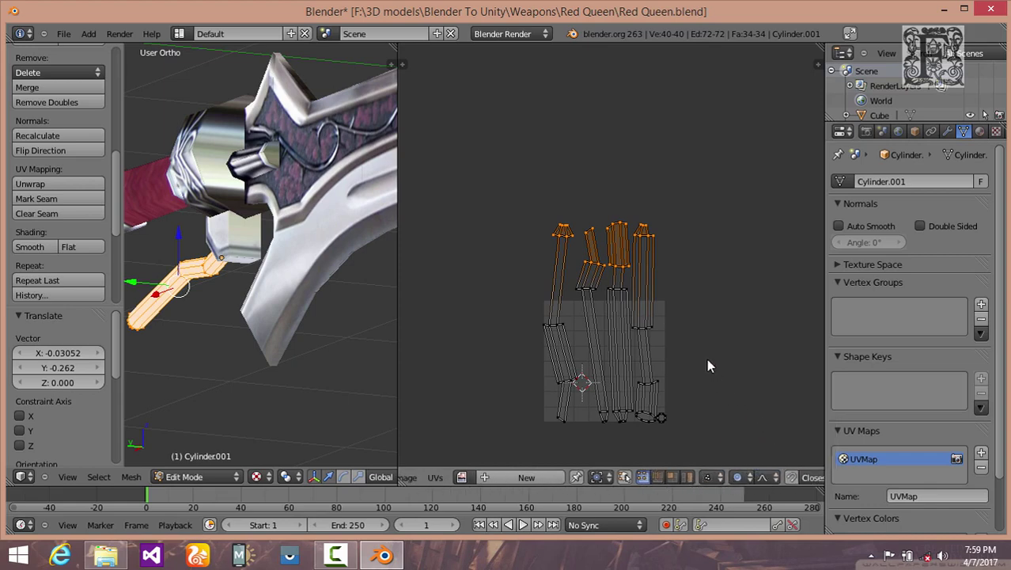
key("g")
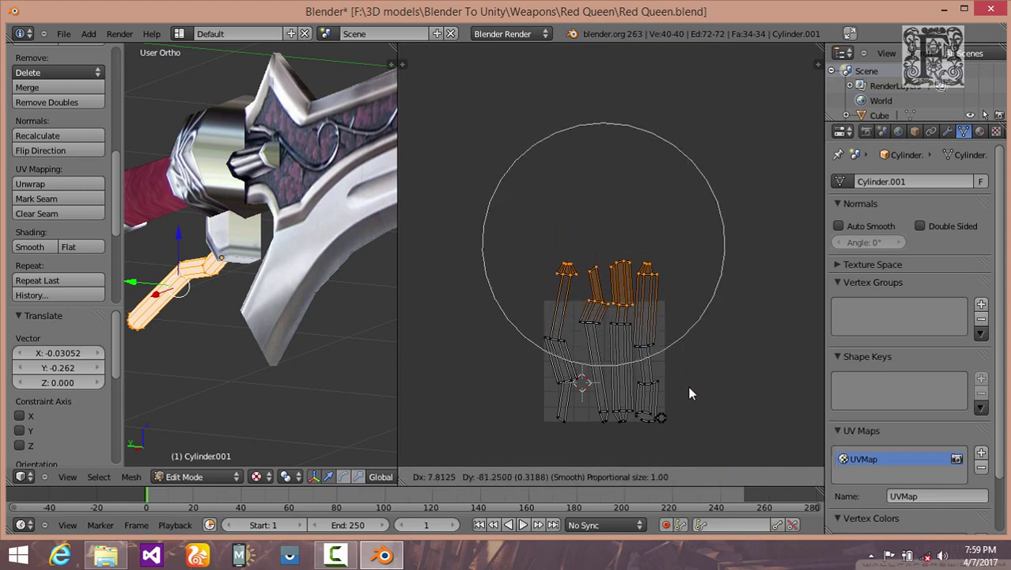
scroll(688, 391, "down", 2)
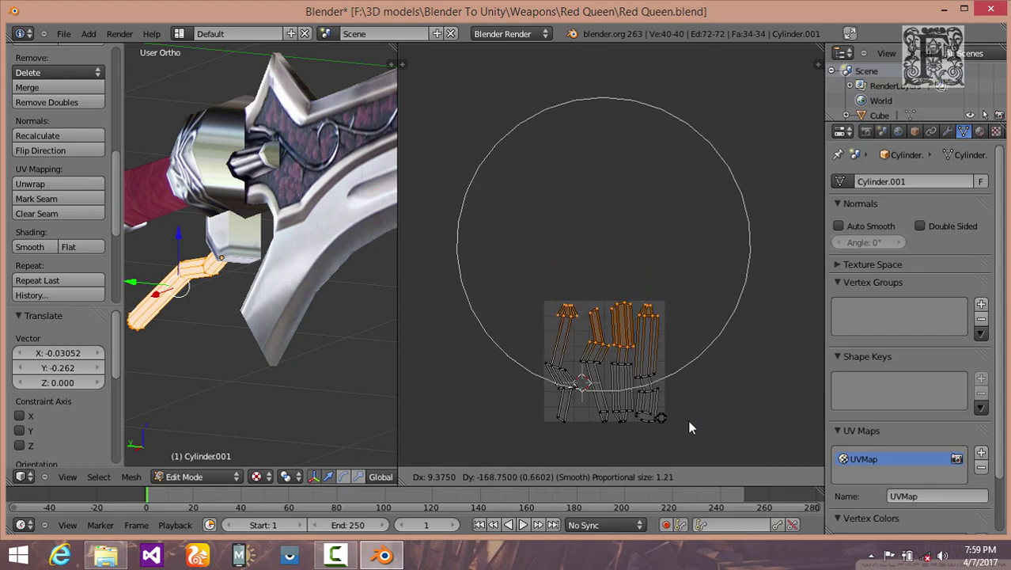
left_click(687, 419)
Step: Scale all of the rod's UV islands down to about 0.936 with proportional editing on
middle_click_drag(671, 332, 670, 300)
key("a")
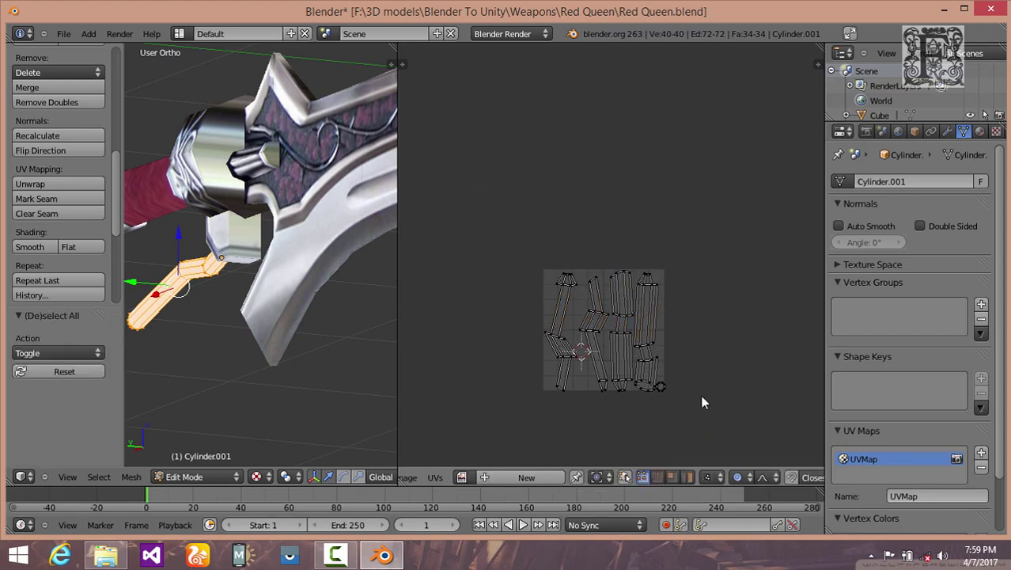
key("a")
key("g")
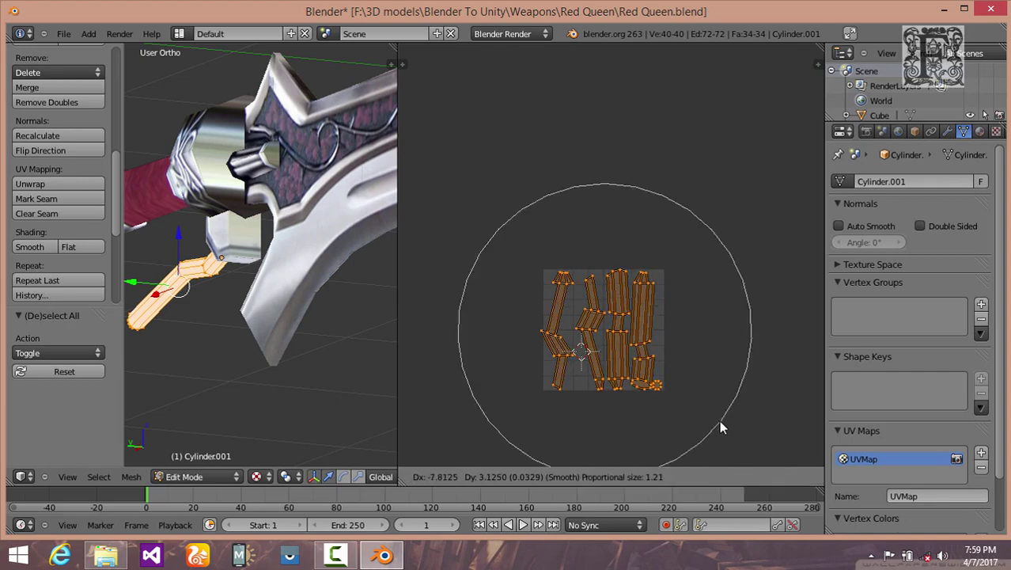
right_click(719, 420)
key("s")
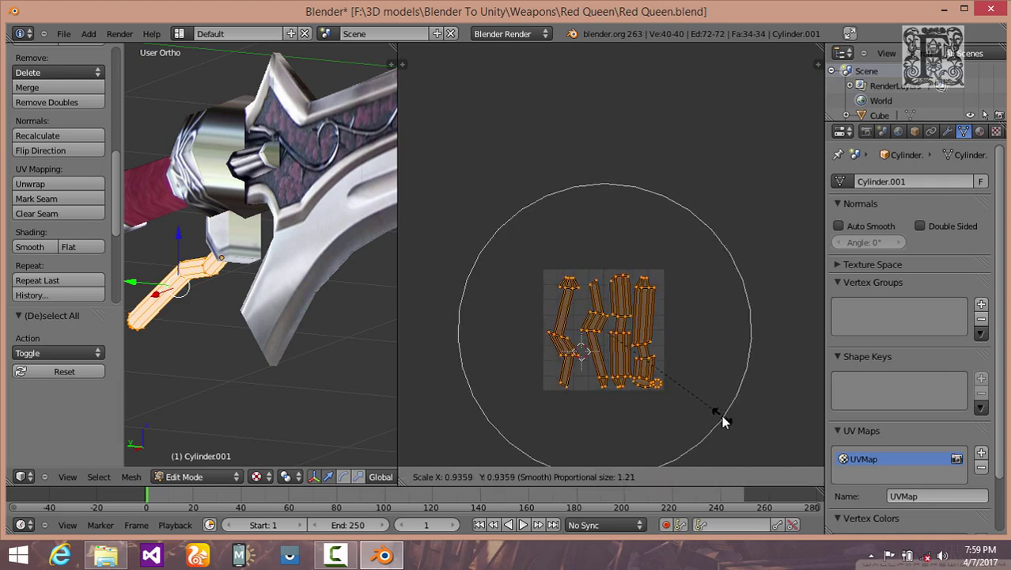
left_click(724, 421)
Step: Create a new black 512 by 512 image named Tube for the rod's UV layout
left_click(498, 475)
left_click(574, 388)
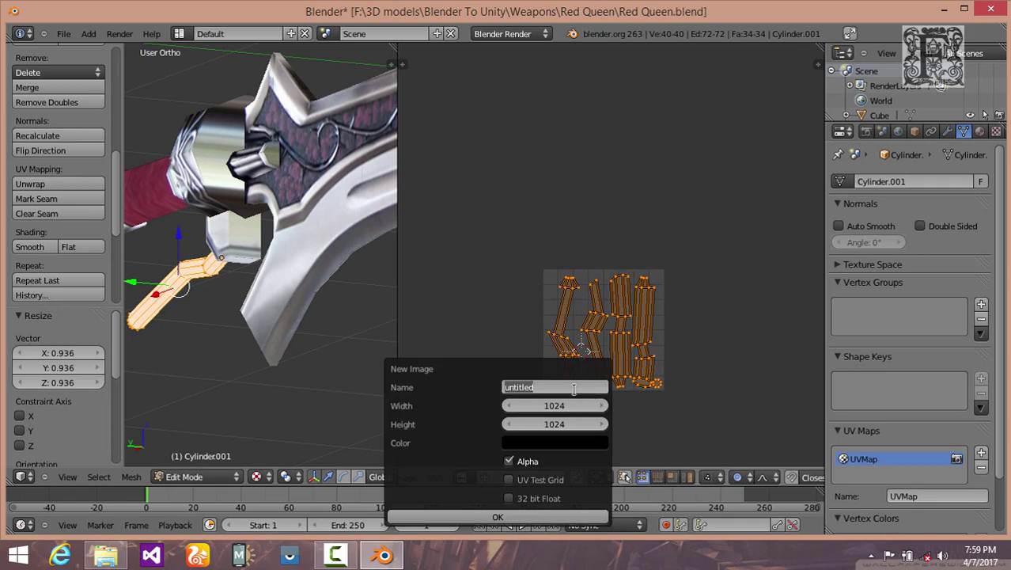
type("Tube")
key("Return")
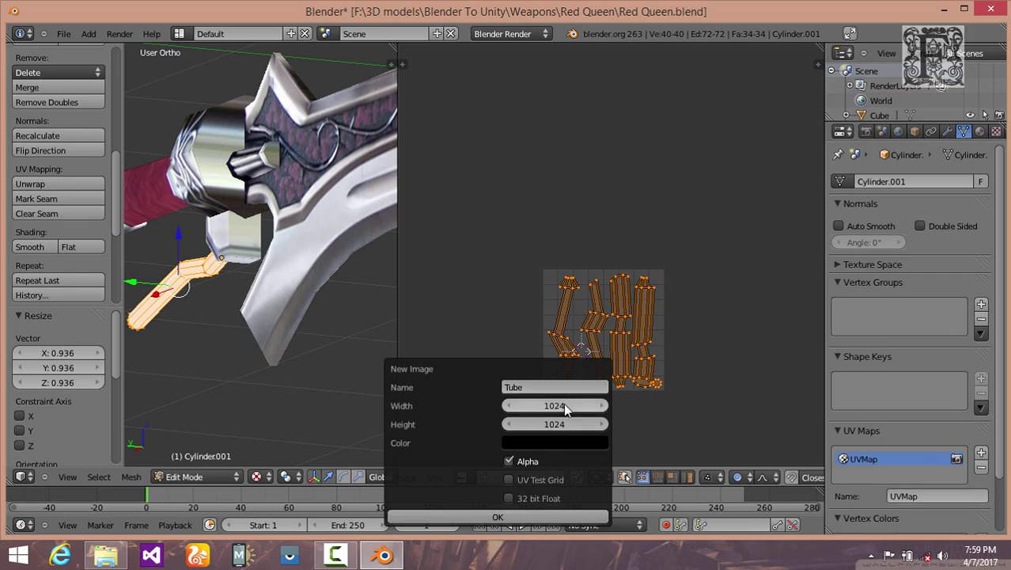
left_click(564, 405)
type("512")
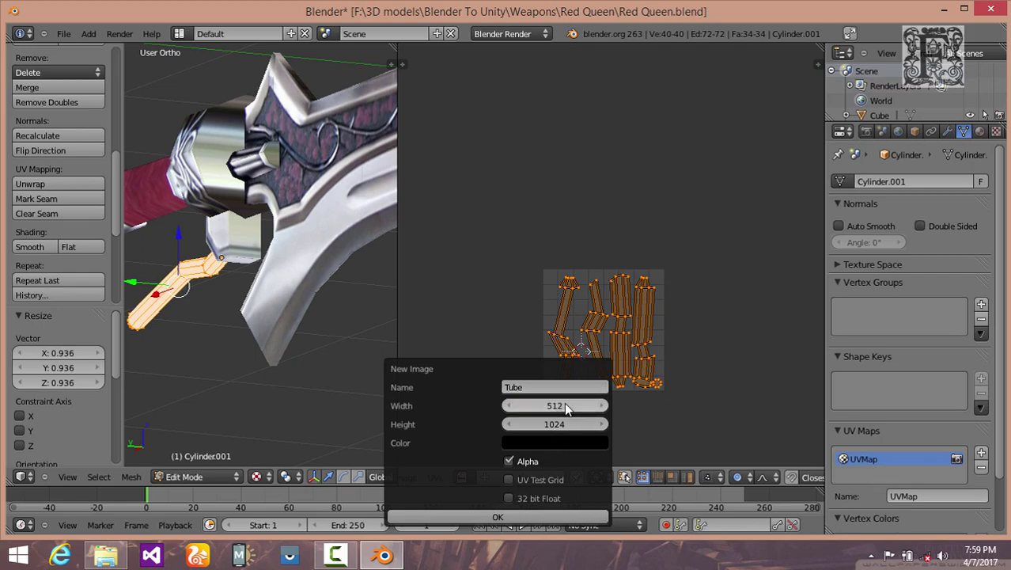
key("Return")
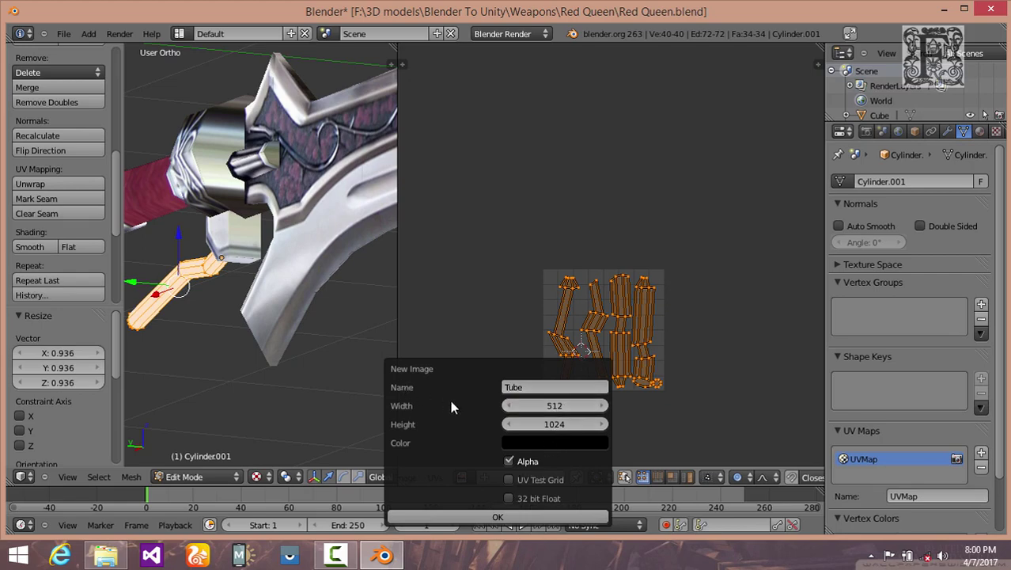
left_click(556, 424)
type("51")
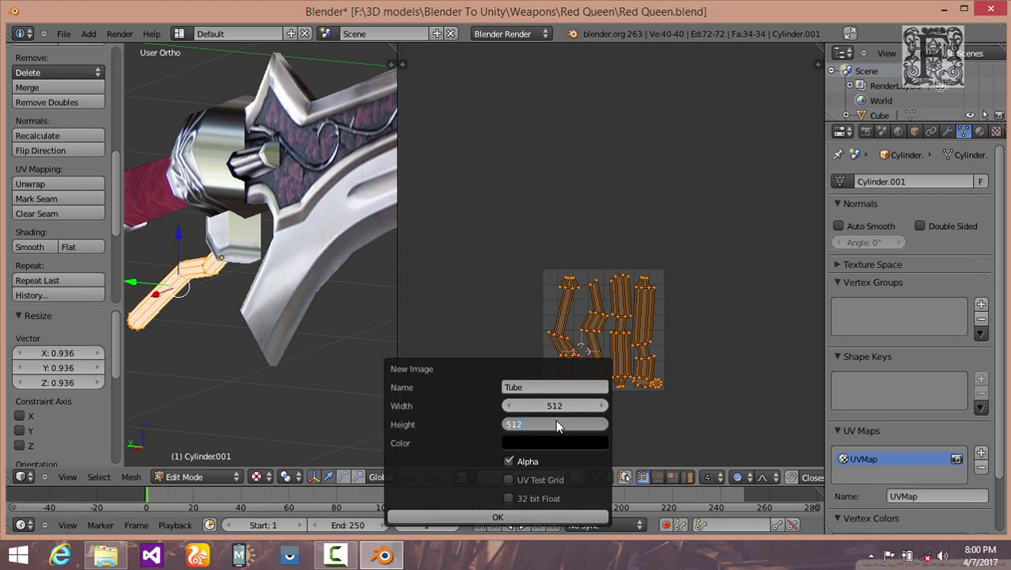
type("2")
key("Return")
left_click(529, 516)
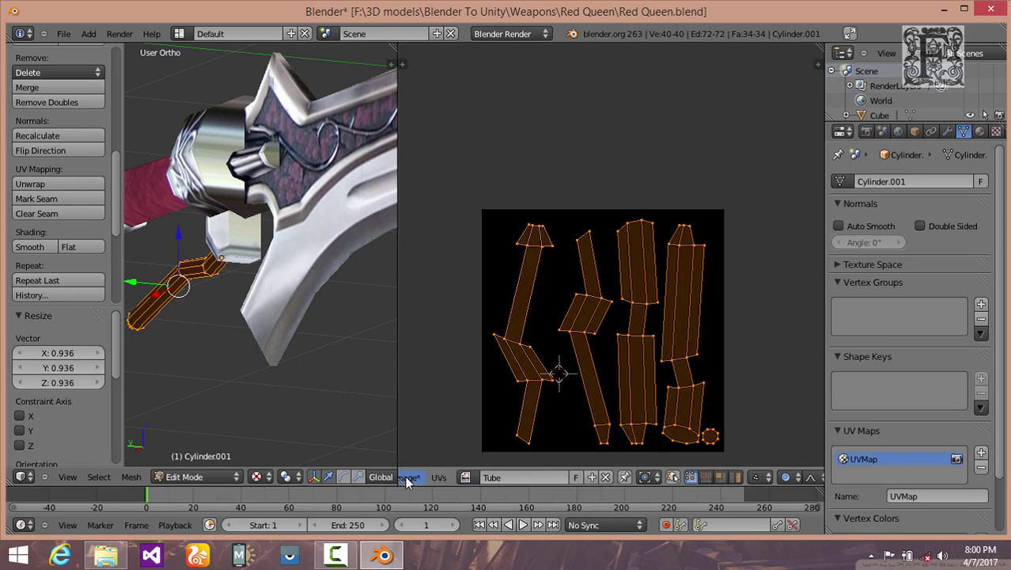
Step: Save the new image as Tube.png in the Red Queen folder
left_click(407, 483)
left_click(438, 391)
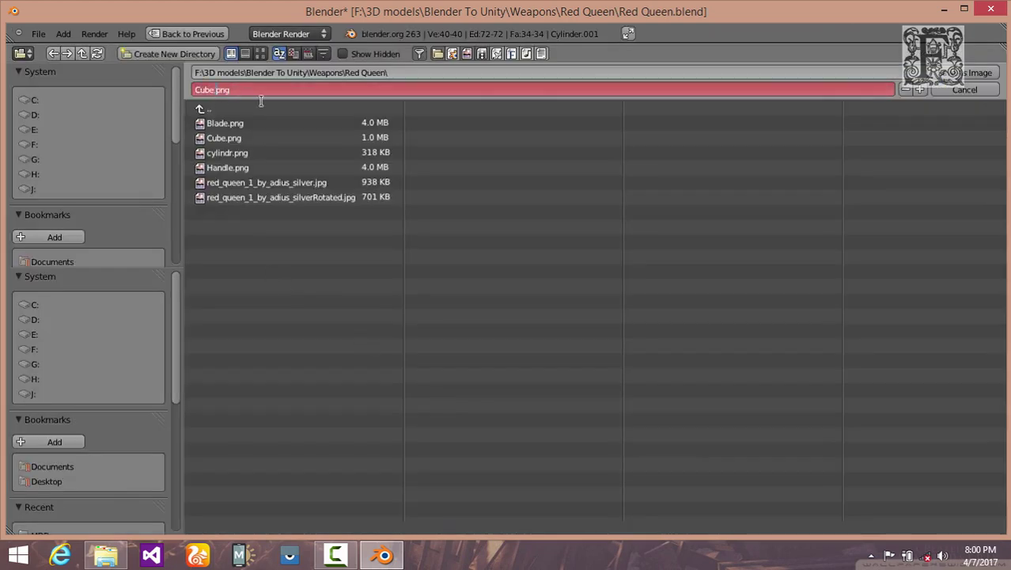
key("BackSpace")
key("BackSpace")
key("BackSpace")
key("BackSpace")
type("Tube")
key("Return")
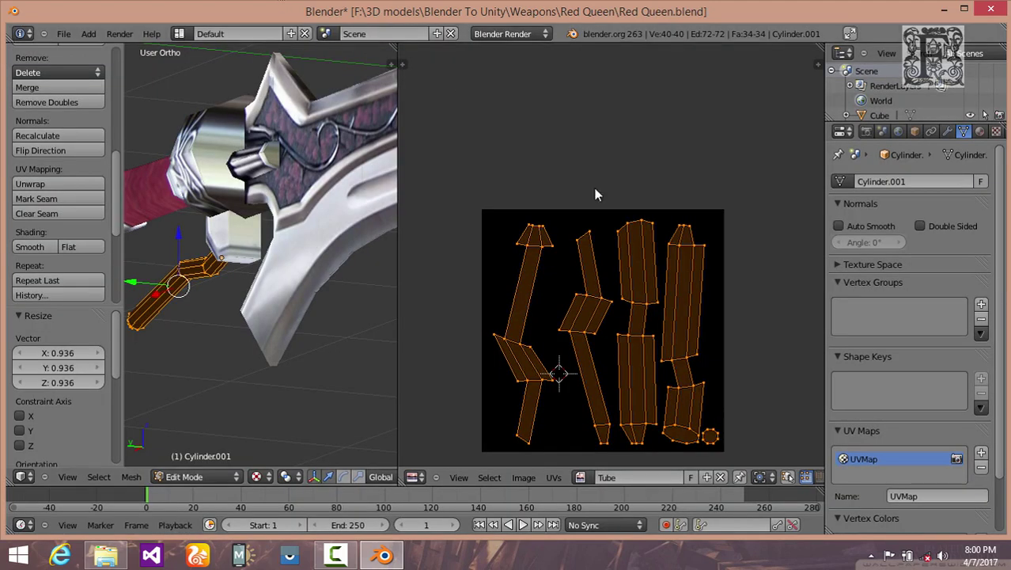
Step: Add a second UV map to the rod and name it Paint
left_click(982, 452)
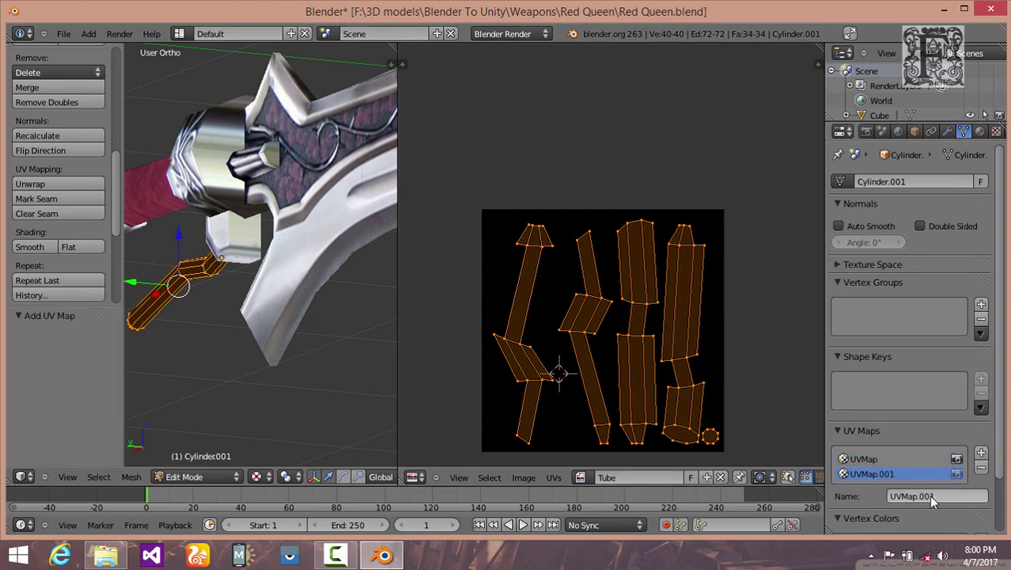
type("Paint")
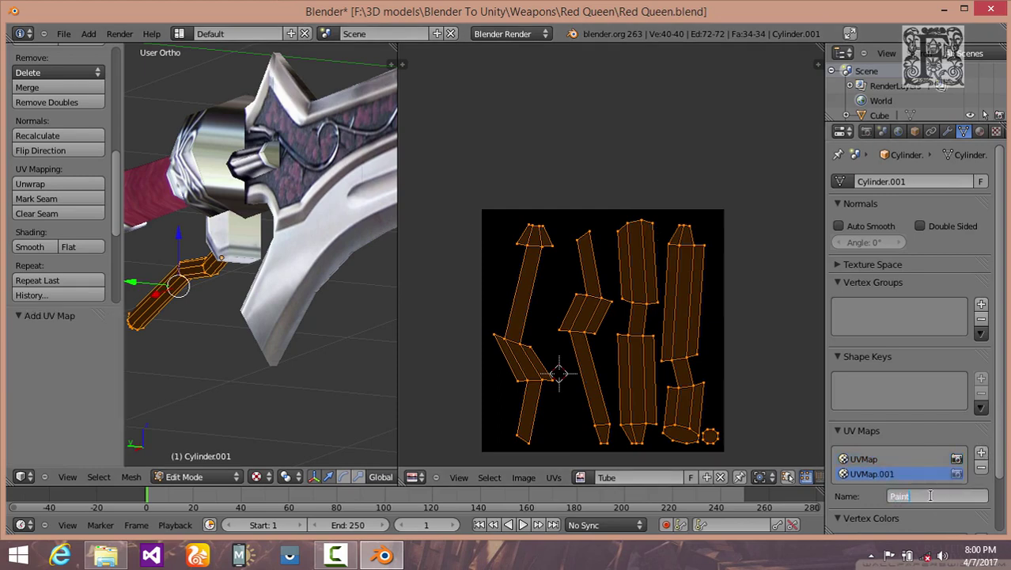
key("Return")
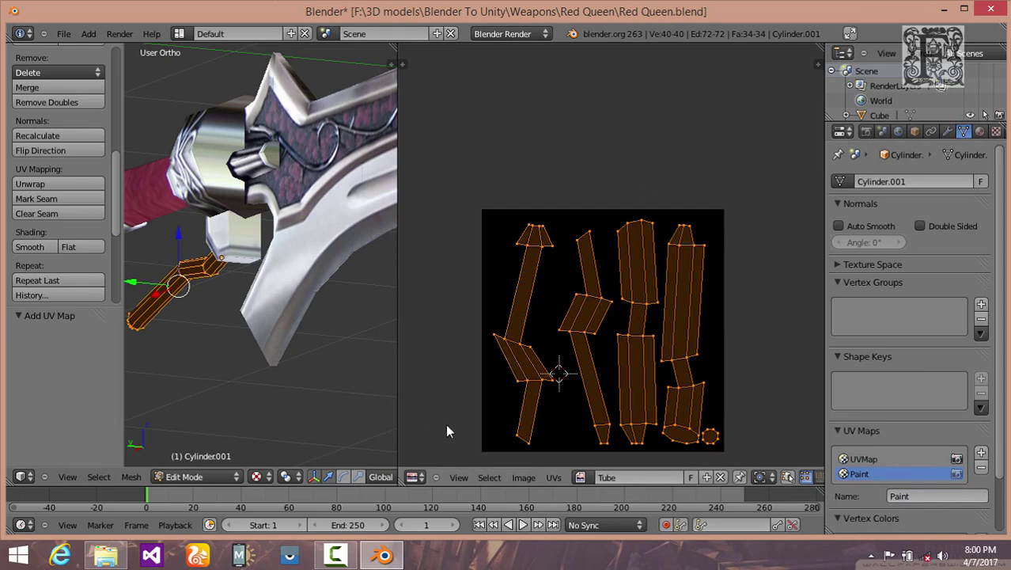
Step: Switch to the front view and project the rod's UVs from view into the Paint map
left_click(66, 477)
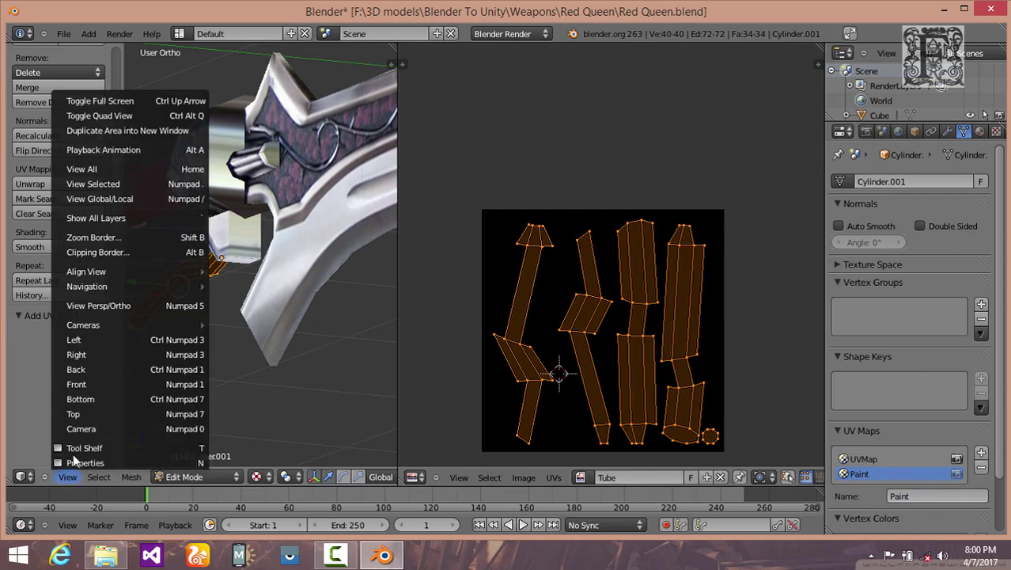
left_click(99, 381)
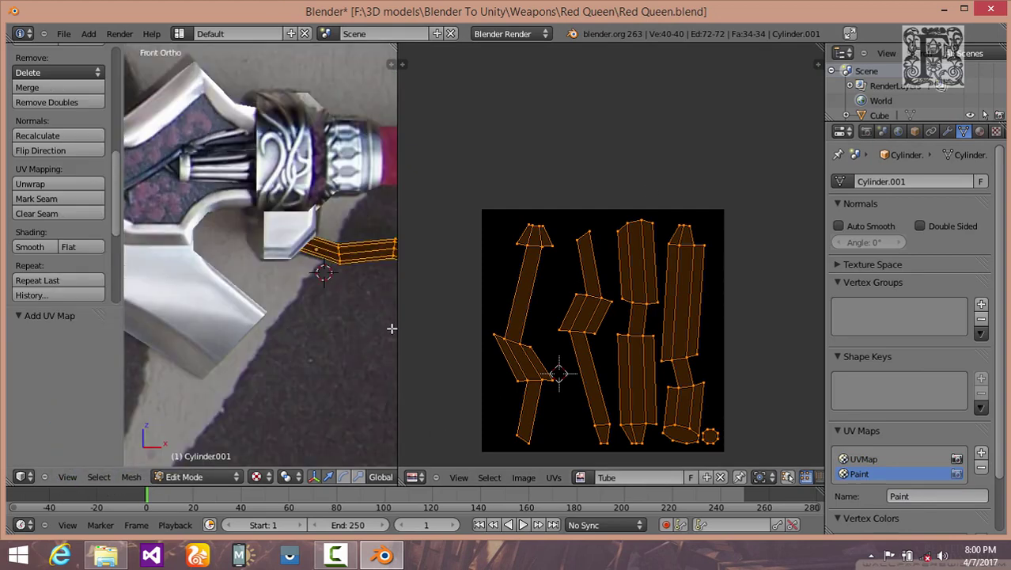
left_click_drag(397, 318, 557, 328)
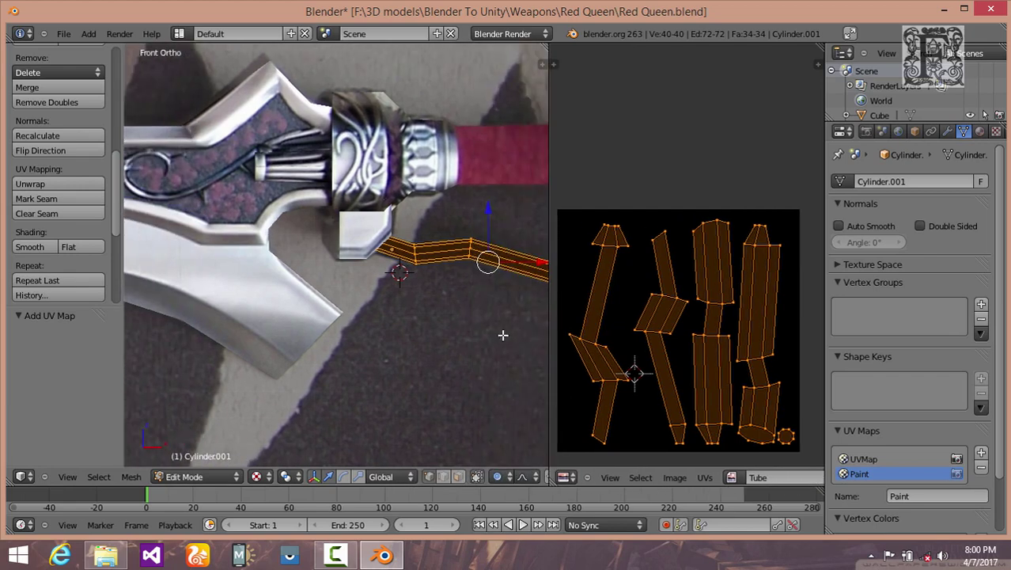
scroll(412, 337, "down", 2, "shift")
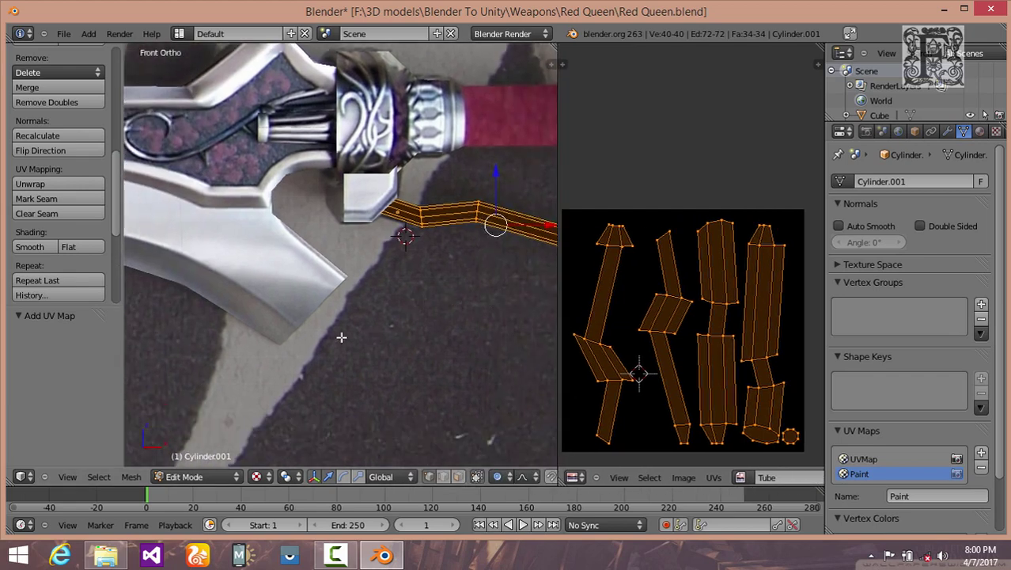
middle_click_drag(341, 337, 227, 372, "shift")
key("u")
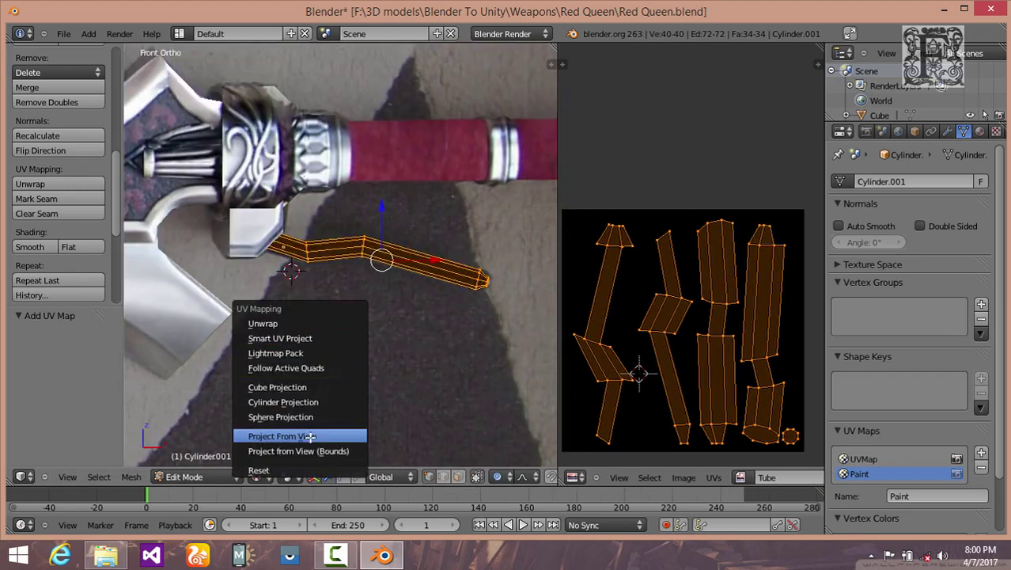
key("Return")
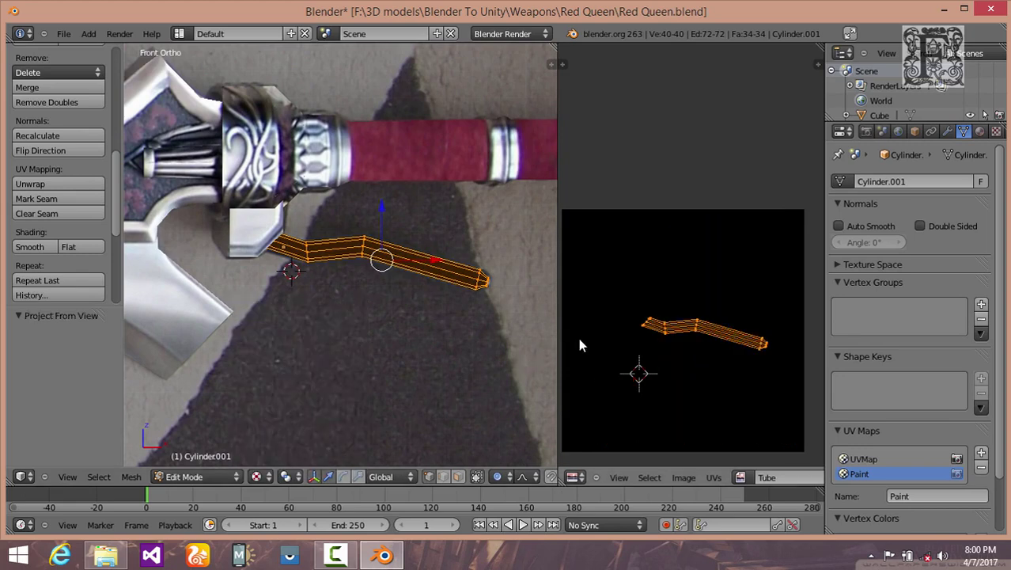
Step: Show the dius_silverRotated.jpg reference photo behind the rod's Paint UVs and enlarge the image editor
left_click(741, 478)
left_click(780, 381)
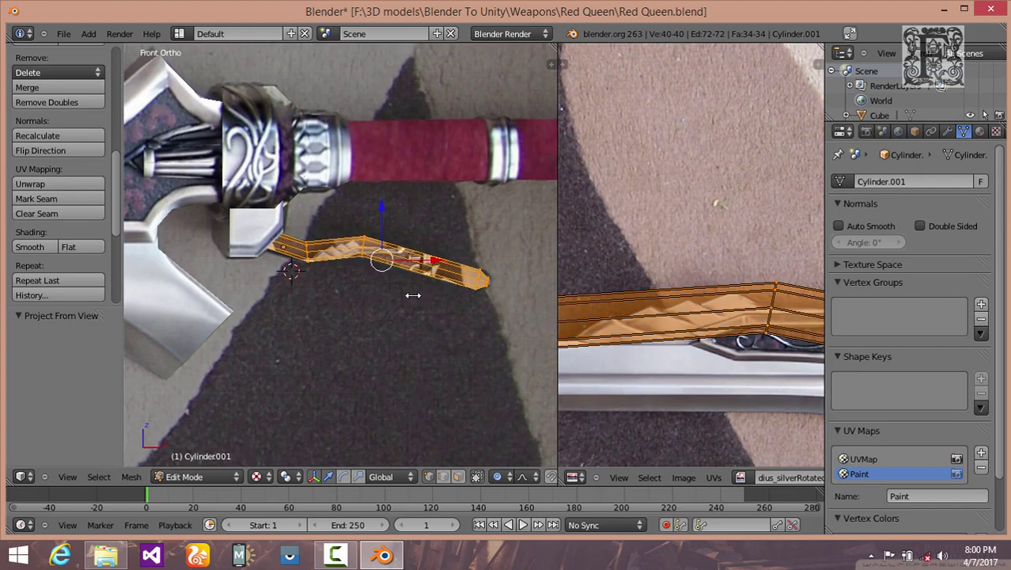
left_click_drag(413, 295, 217, 297)
scroll(652, 364, "down", 4)
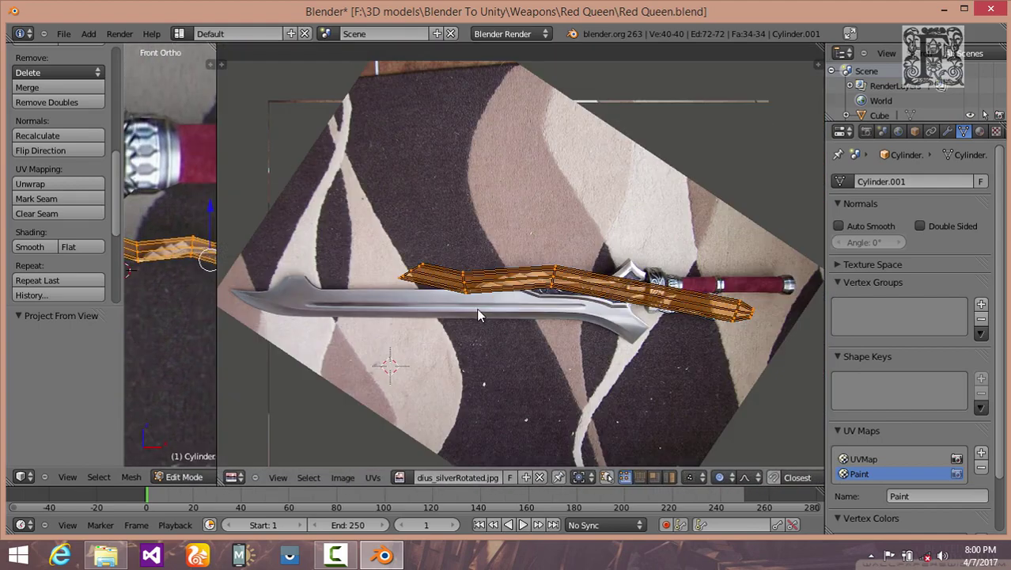
Step: Scale the rod's UVs to about 0.233 and move them onto the rod in the reference photo
middle_click_drag(558, 311, 488, 297)
scroll(613, 348, "up", 1)
key("s")
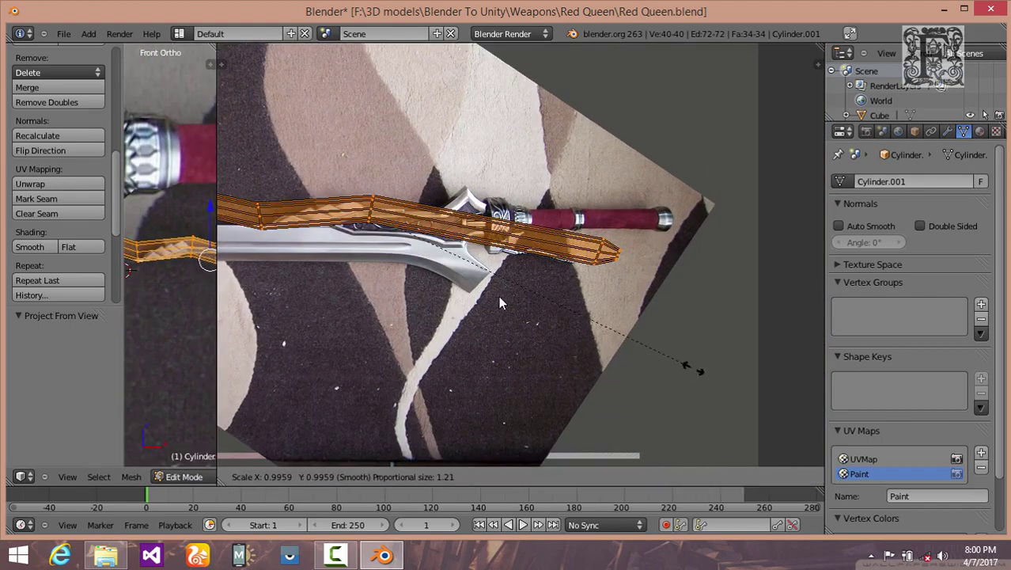
left_click(455, 278)
key("g")
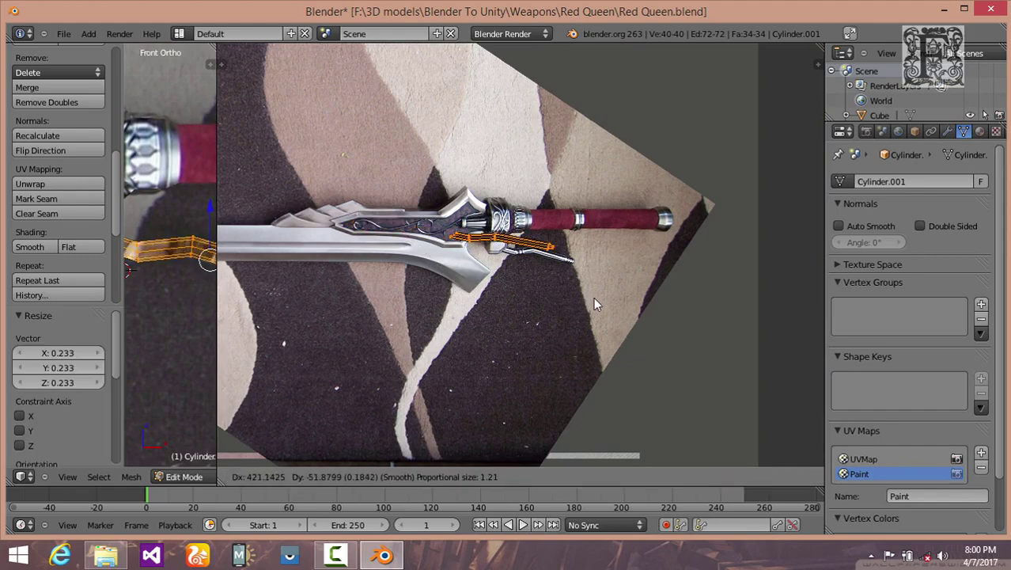
left_click(598, 302)
Step: Narrow the rod's UVs to about 0.669 along X, scale them uniformly to about 0.805 and move them over the photographed rod
scroll(599, 302, "up", 4)
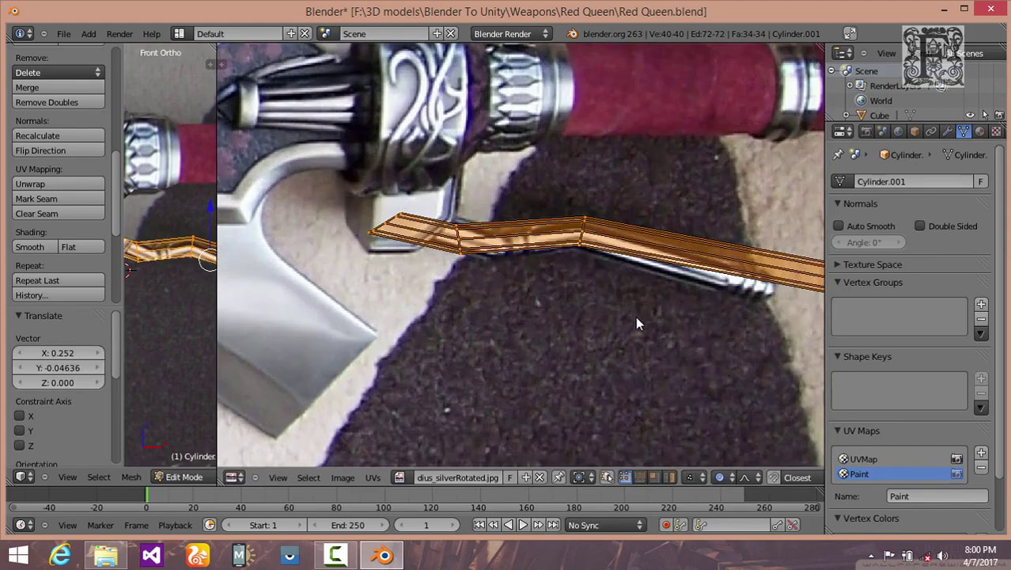
key("s")
key("x")
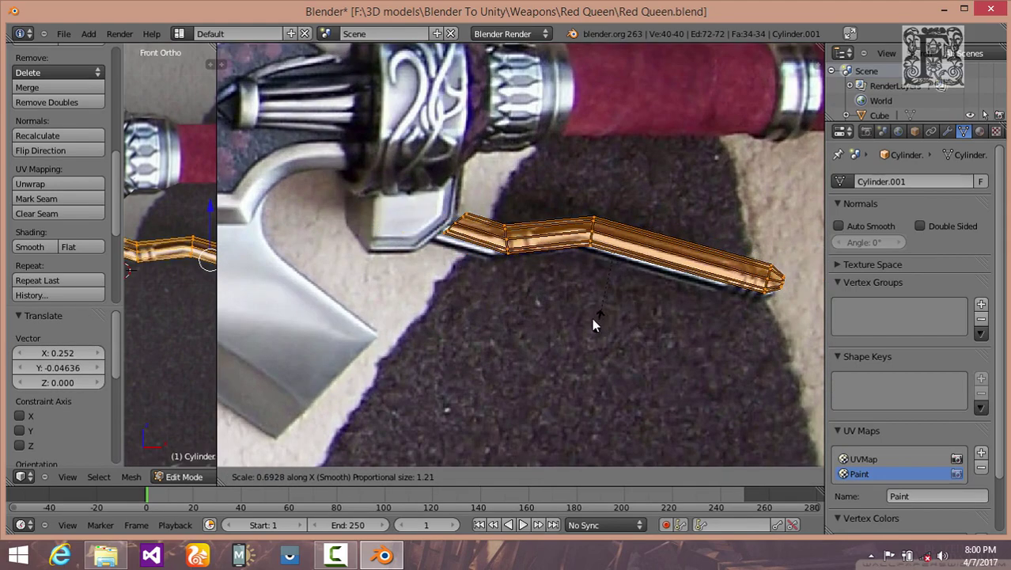
left_click(584, 320)
key("s")
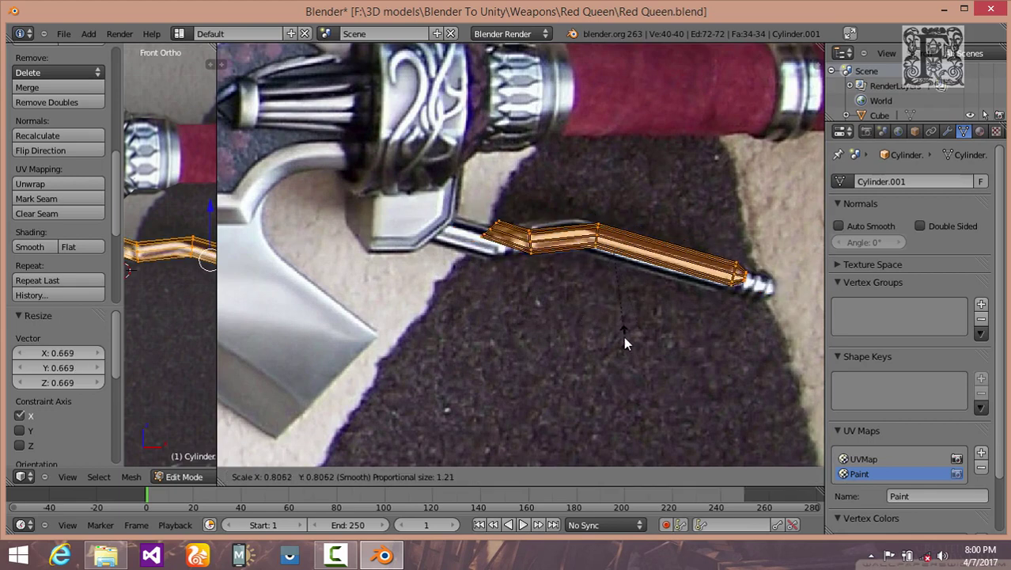
left_click(624, 338)
key("g")
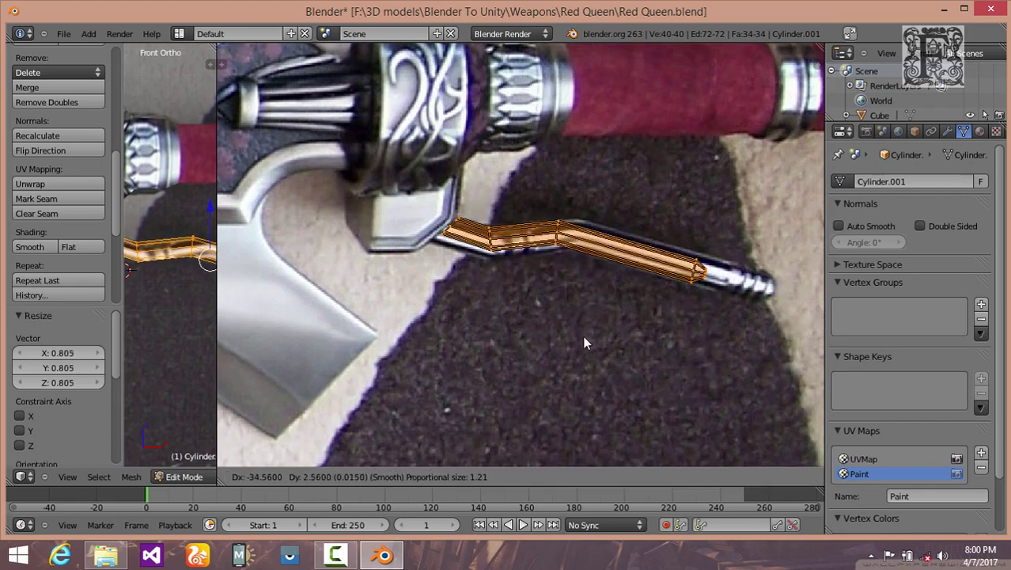
left_click(584, 335)
Step: Stretch the rod's UVs to about 1.128 along X and shift them to fit inside the photographed rod, then widen the 3D view again
key("s")
key("x")
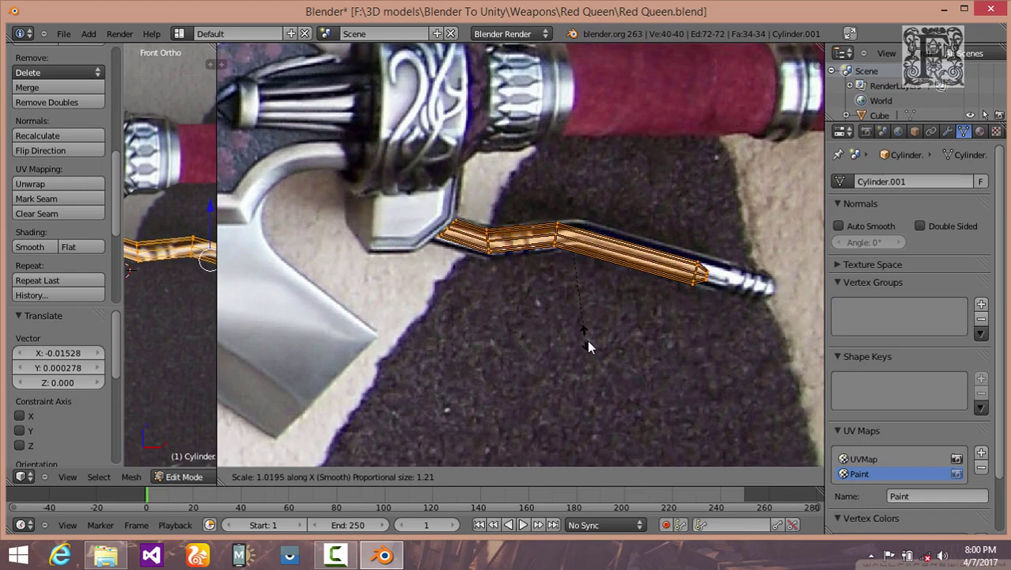
left_click(597, 351)
key("g")
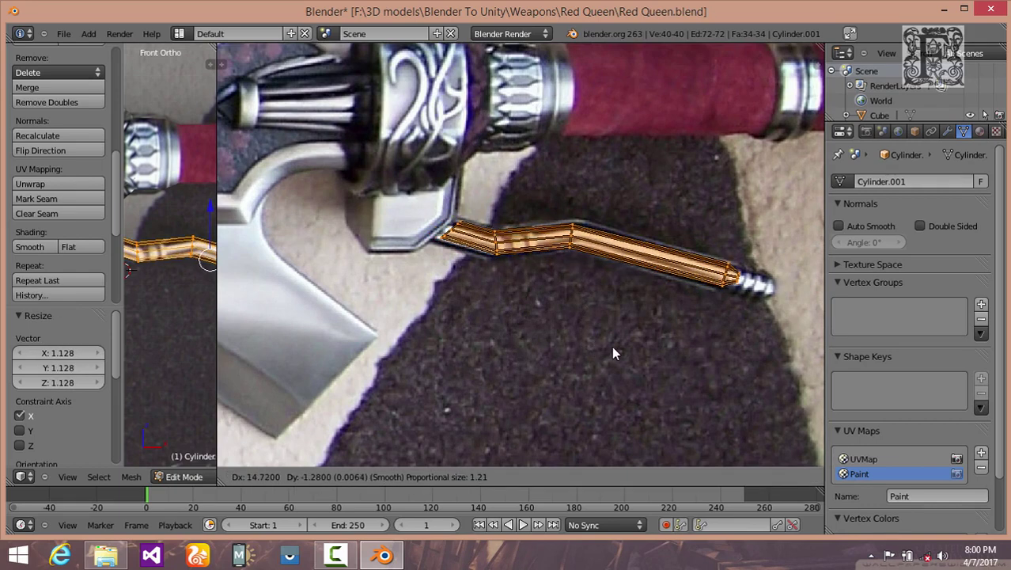
left_click(613, 348)
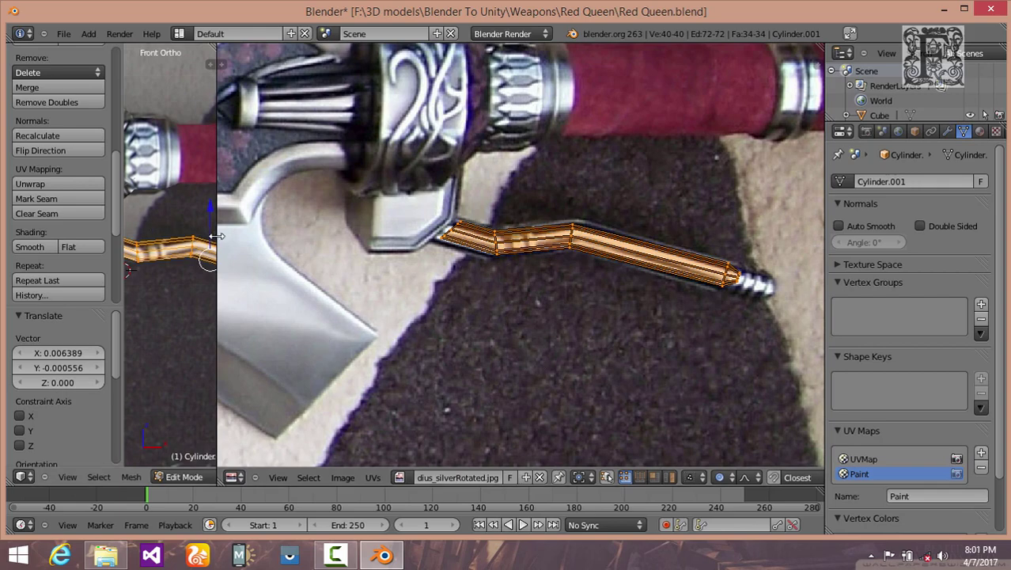
left_click_drag(216, 236, 554, 237)
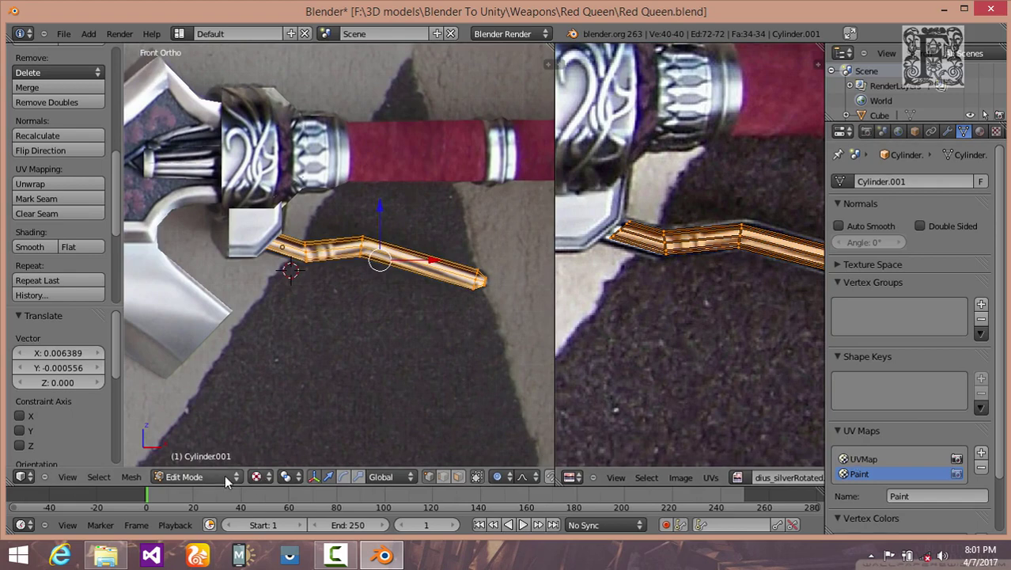
Step: Enter Texture Paint mode with Paint as the clone source and UVMap as the active UV map
left_click(198, 476)
left_click(190, 399)
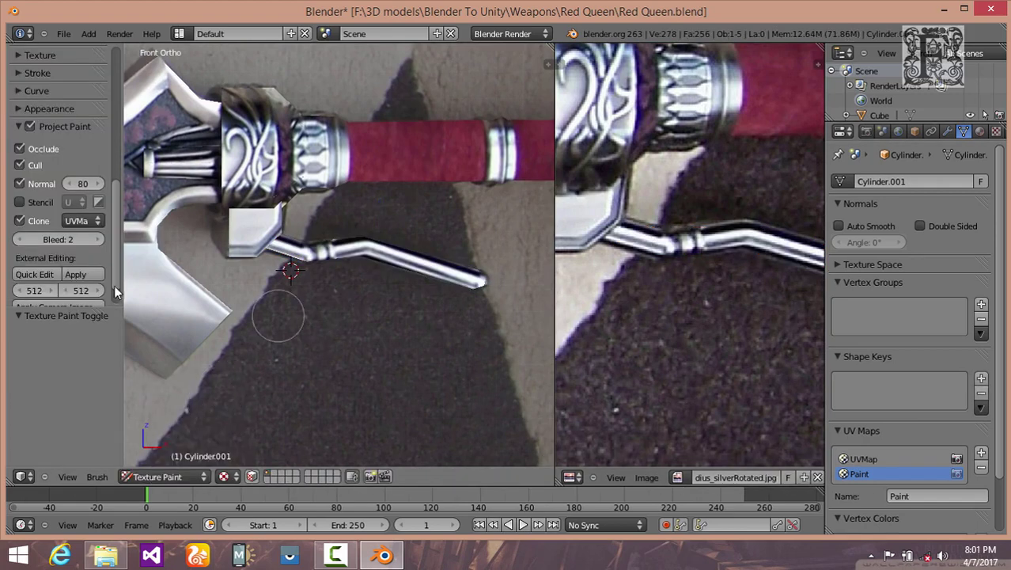
left_click(79, 221)
left_click(79, 250)
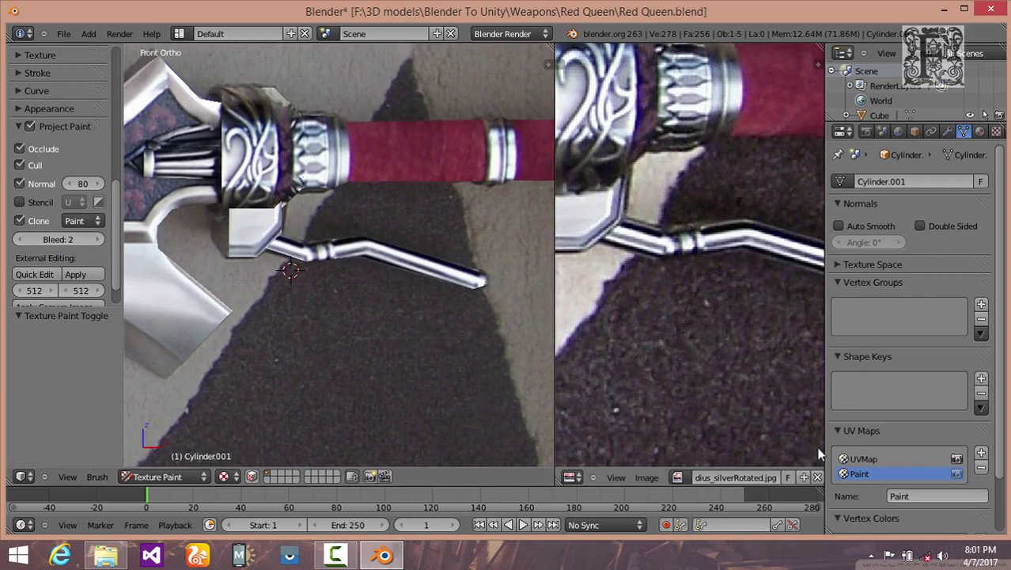
left_click(866, 461)
Step: Clone-paint the photo texture along the rod's front and underside
mouse_move(255, 228)
left_mouse_down()
mouse_move(253, 260)
mouse_move(446, 270)
mouse_move(457, 243)
mouse_move(466, 295)
mouse_move(467, 264)
left_mouse_up()
scroll(356, 291, "up", 2)
middle_click_drag(356, 291, 374, 189)
scroll(373, 188, "down", 2)
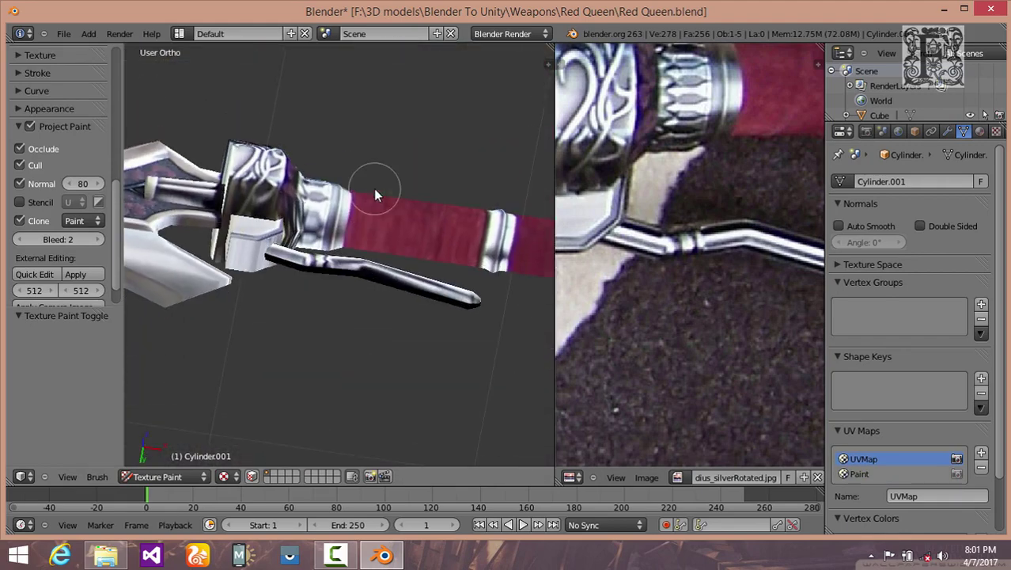
mouse_move(343, 260)
left_mouse_down()
mouse_move(269, 277)
mouse_move(481, 310)
left_mouse_up()
Step: Clone-paint the photo texture along the rod's back and upper sides
middle_click_drag(443, 329, 365, 192)
left_click(336, 239, "ctrl")
mouse_move(321, 255)
left_mouse_down()
mouse_move(404, 253)
mouse_move(390, 276)
left_mouse_up()
scroll(383, 285, "up", 3)
left_click_drag(278, 261, 206, 265)
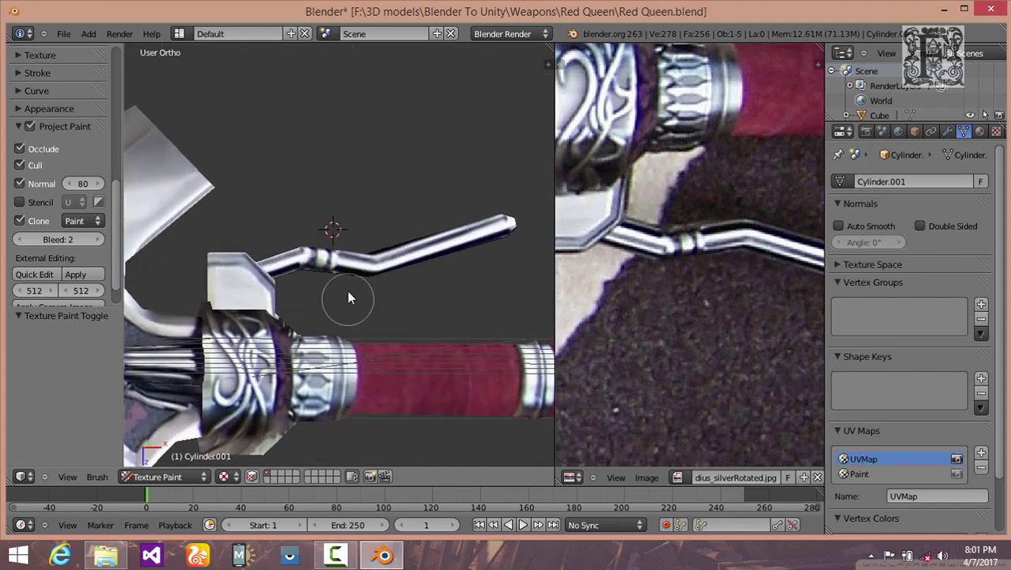
scroll(348, 296, "down", 1)
middle_click_drag(348, 296, 307, 225)
mouse_move(301, 234)
left_mouse_down()
mouse_move(418, 248)
mouse_move(380, 231)
mouse_move(502, 198)
mouse_move(441, 228)
left_mouse_up()
Step: Examine the painted rod from several angles for unpainted or smeared areas along its length and at its tip
scroll(441, 229, "up", 3)
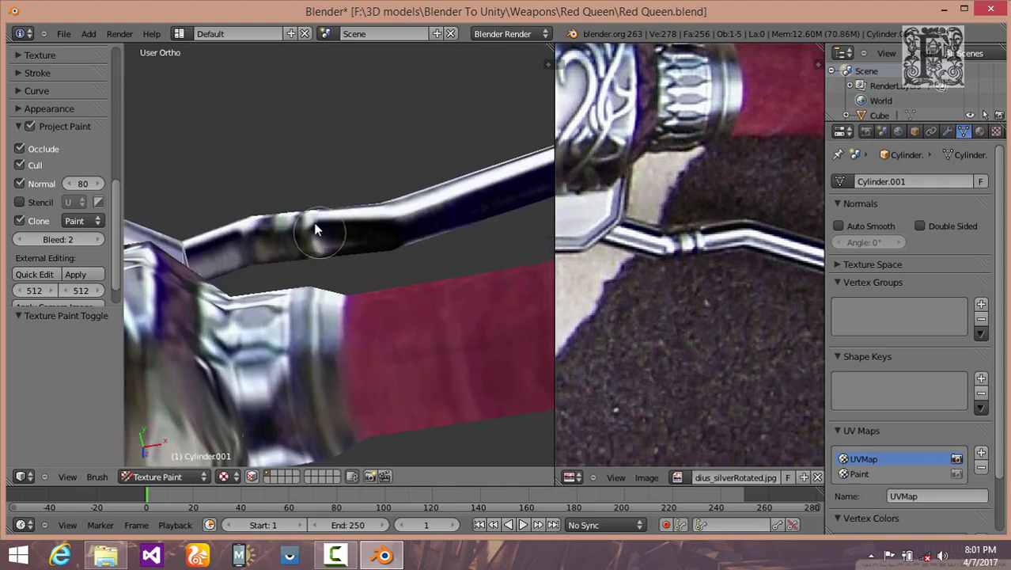
mouse_move(393, 210)
middle_mouse_down()
mouse_move(373, 367)
mouse_move(371, 333)
middle_mouse_up()
scroll(370, 333, "up", 2)
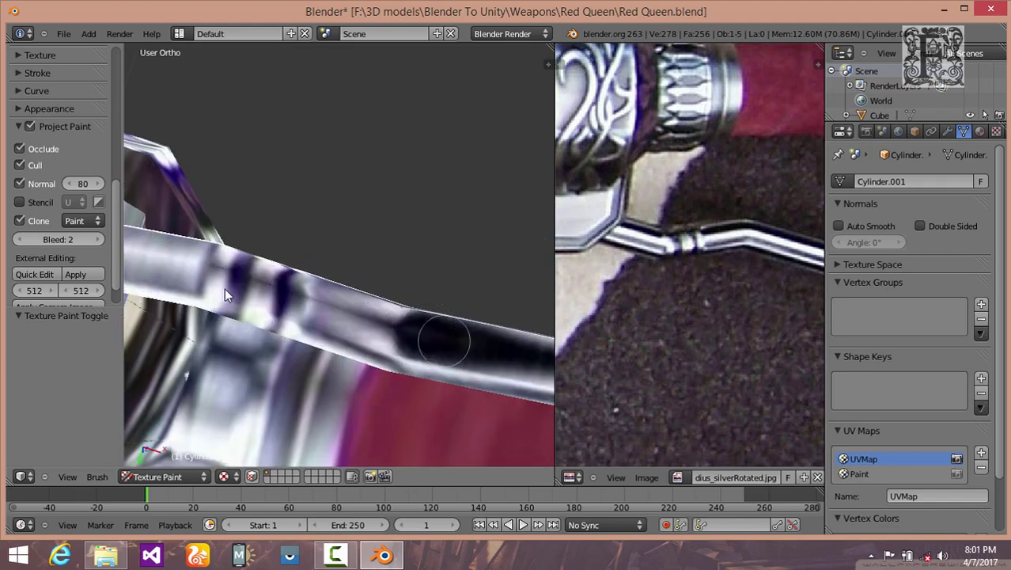
middle_click_drag(444, 341, 225, 288, "shift")
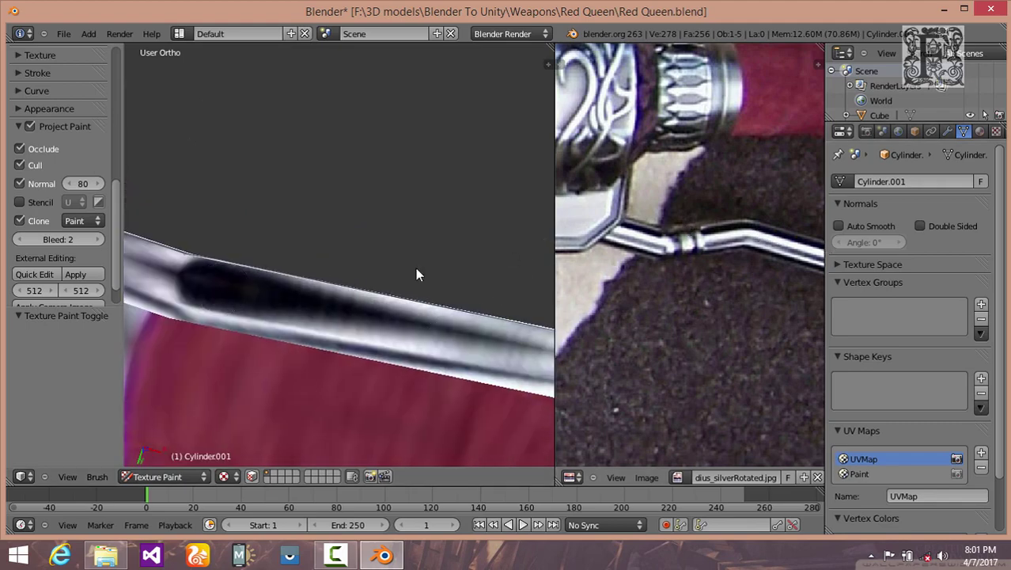
middle_click_drag(416, 267, 334, 338)
middle_click_drag(397, 345, 458, 335)
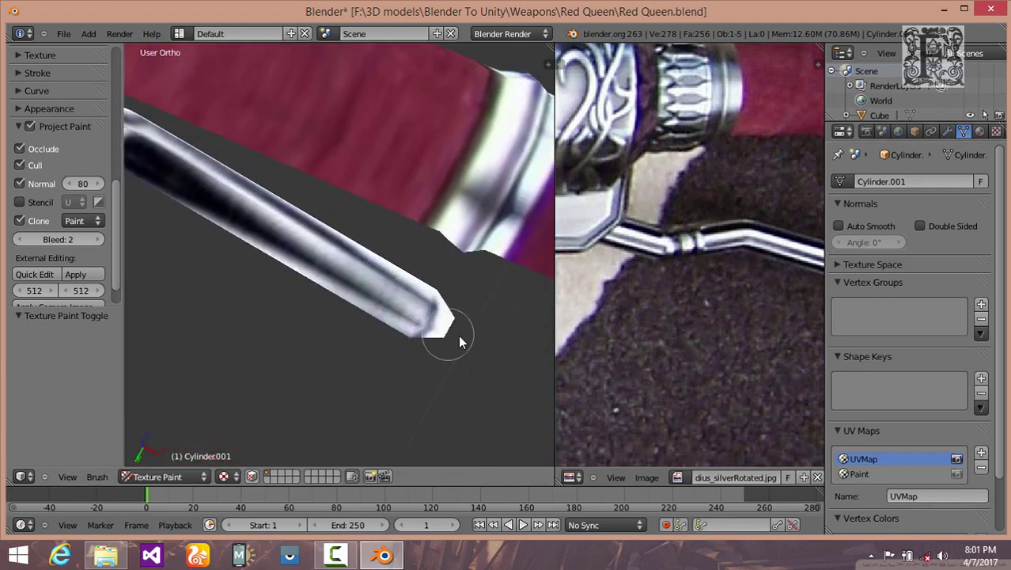
middle_click_drag(350, 253, 442, 306)
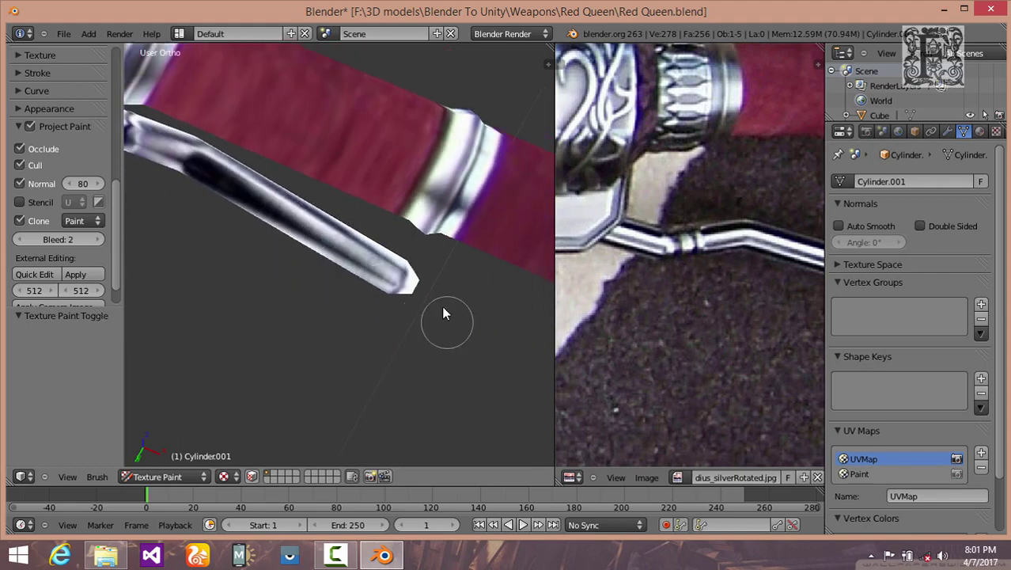
scroll(427, 296, "up", 1)
scroll(265, 199, "down", 2)
middle_click_drag(240, 236, 393, 333, "shift")
scroll(301, 218, "down", 6)
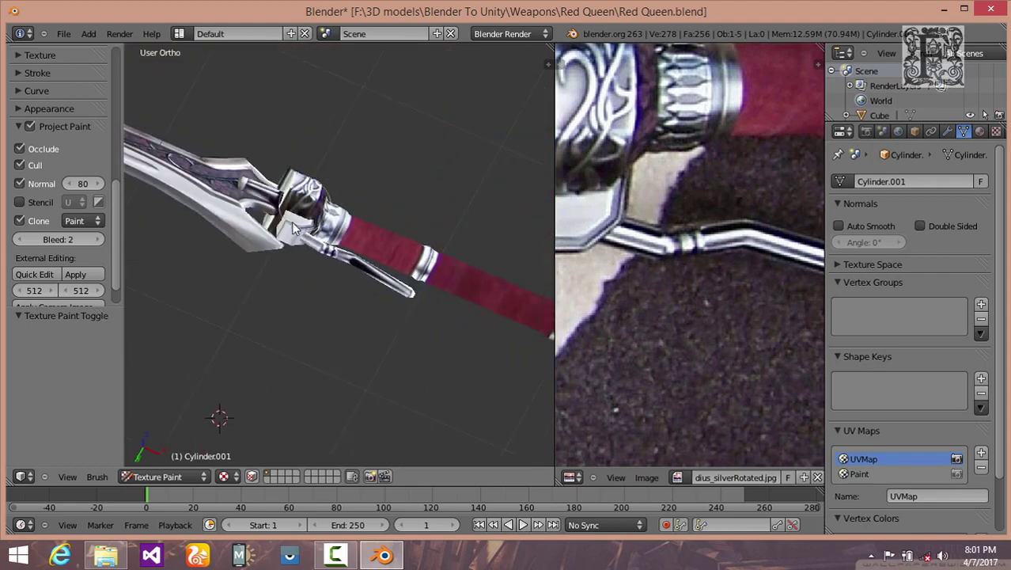
middle_click_drag(291, 221, 253, 329)
Step: Return the rod to Edit Mode, save the painted Tube image and remove the Paint UV map
left_click(161, 477)
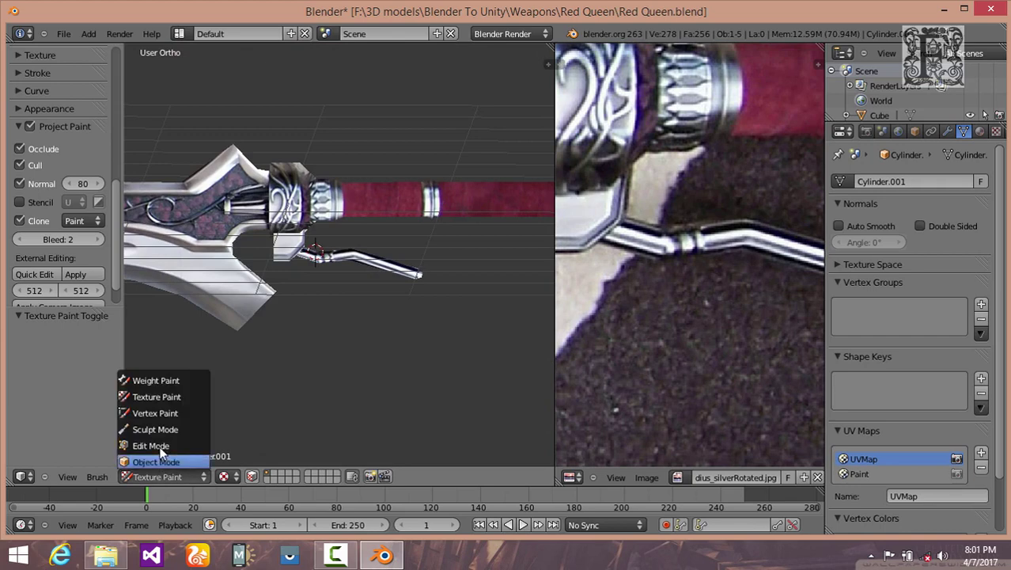
left_click(150, 445)
left_click_drag(550, 300, 419, 300)
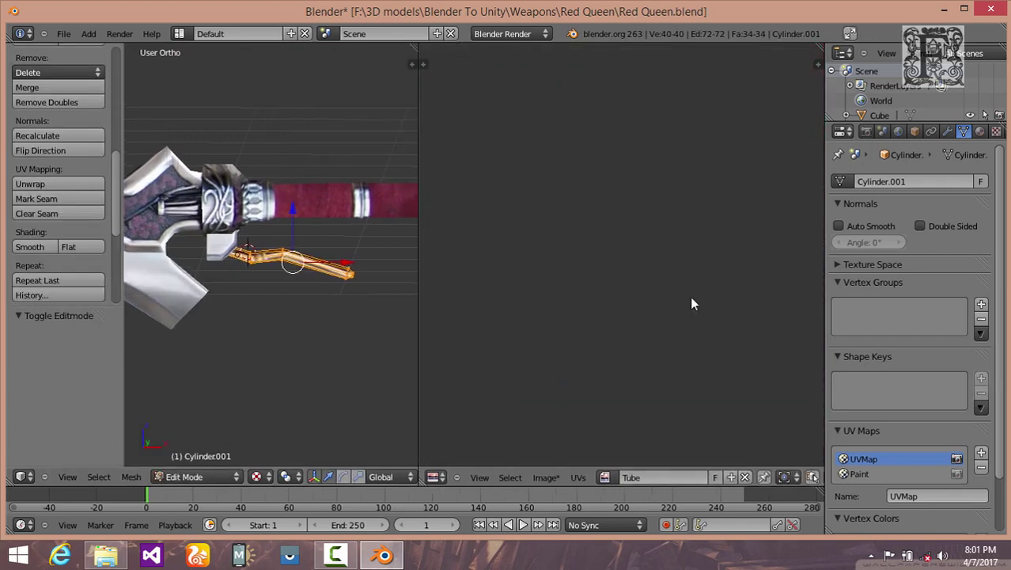
scroll(622, 326, "up", 6)
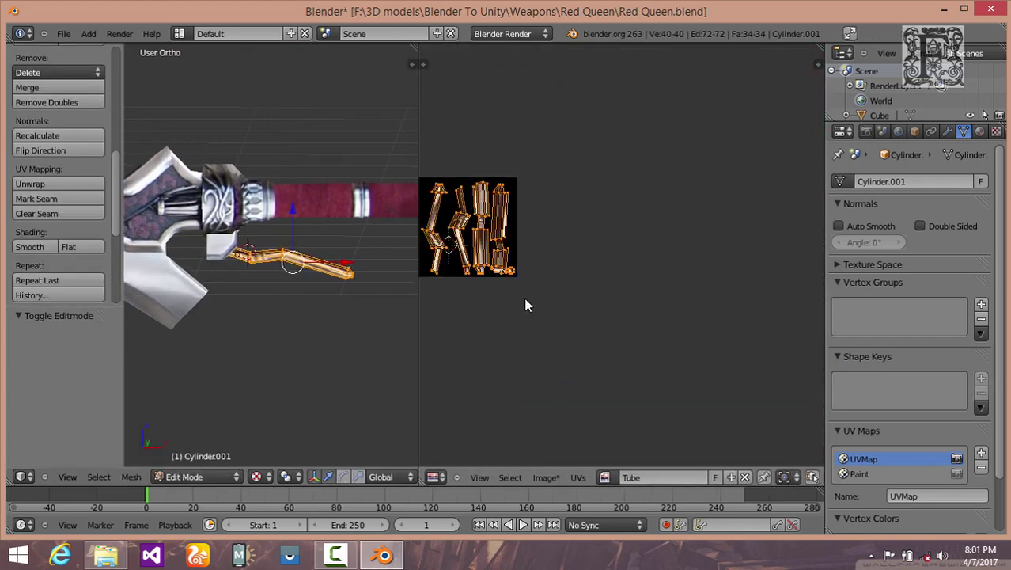
scroll(561, 357, "down", 2)
middle_click_drag(565, 357, 711, 354)
scroll(712, 355, "up", 1)
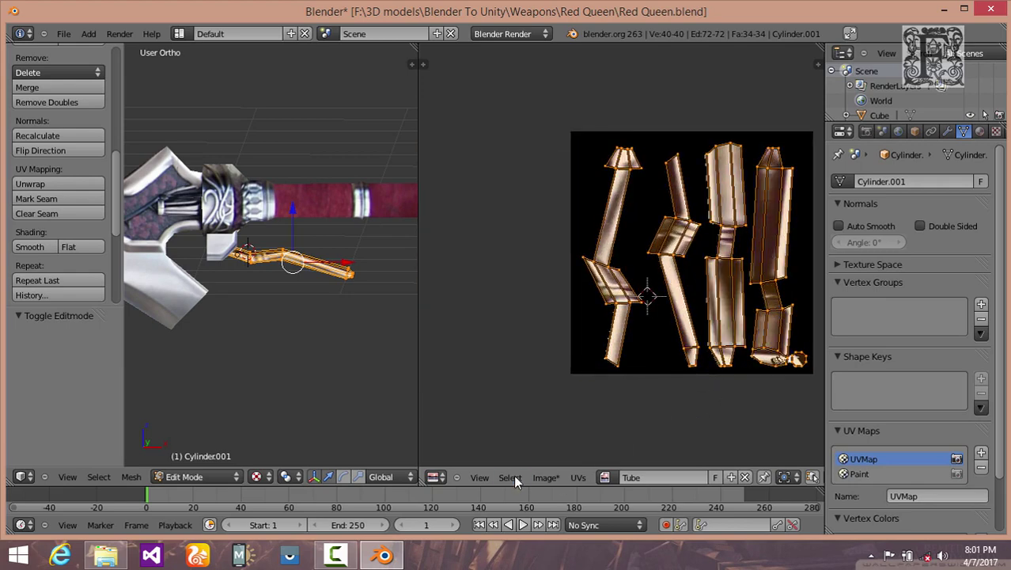
left_click(546, 478)
left_click(574, 404)
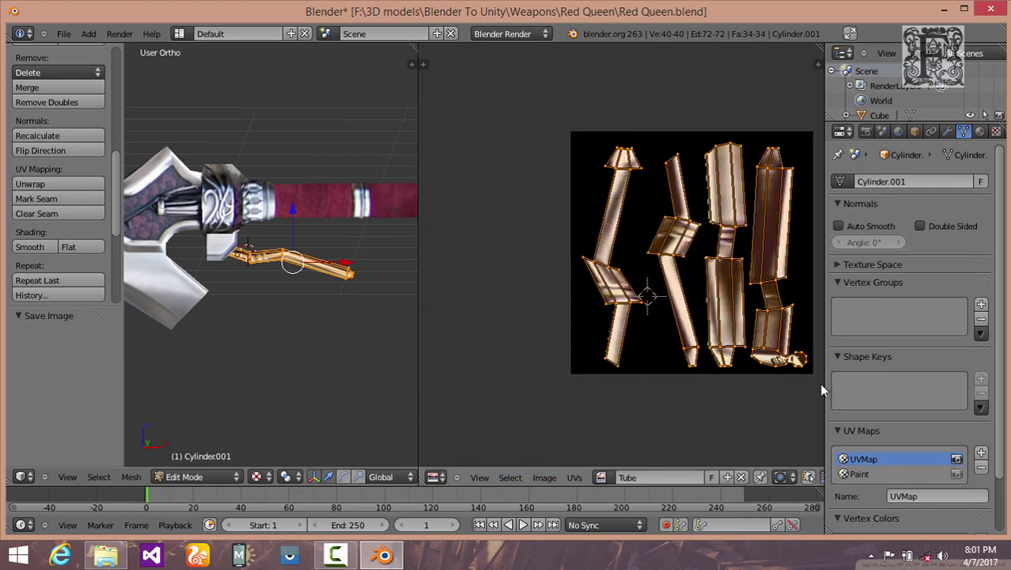
left_click(855, 474)
left_click(982, 469)
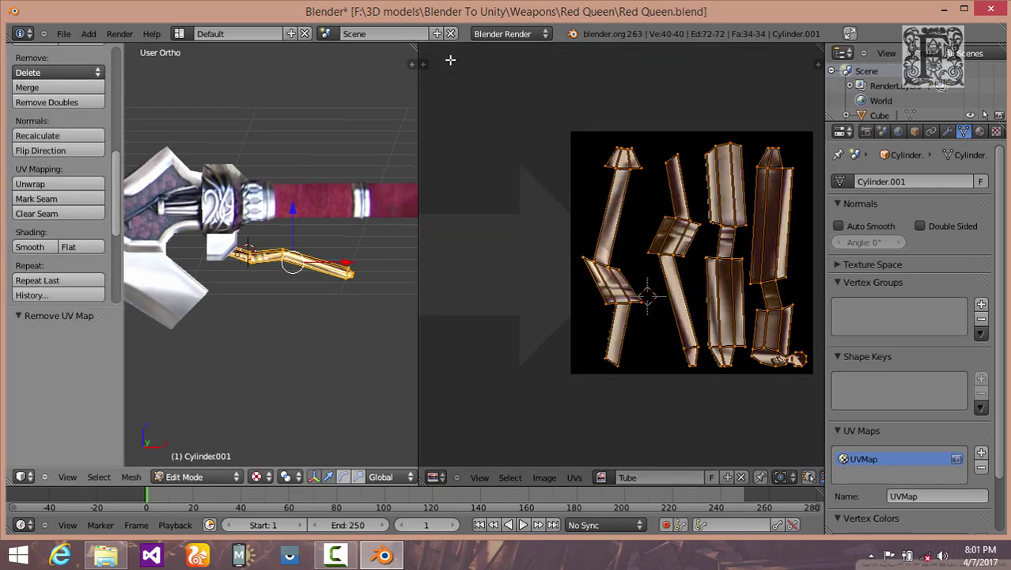
Step: Merge the image editor into the 3D view, deselect the rod's geometry and return to Object Mode
left_click_drag(450, 60, 451, 63)
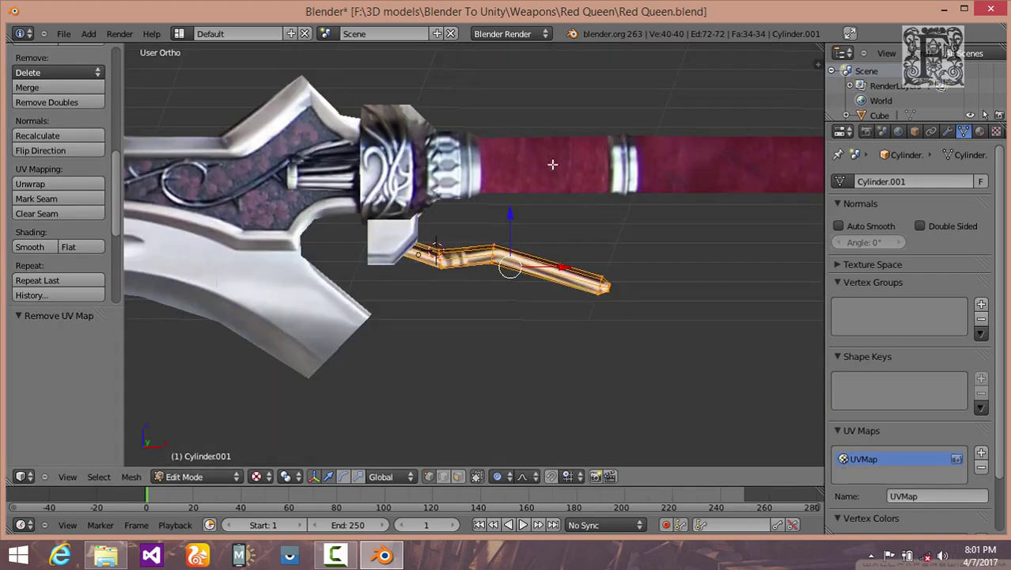
scroll(463, 305, "down", 3)
middle_click_drag(309, 281, 511, 358, "shift")
scroll(482, 318, "down", 2)
key("a")
left_click(219, 478)
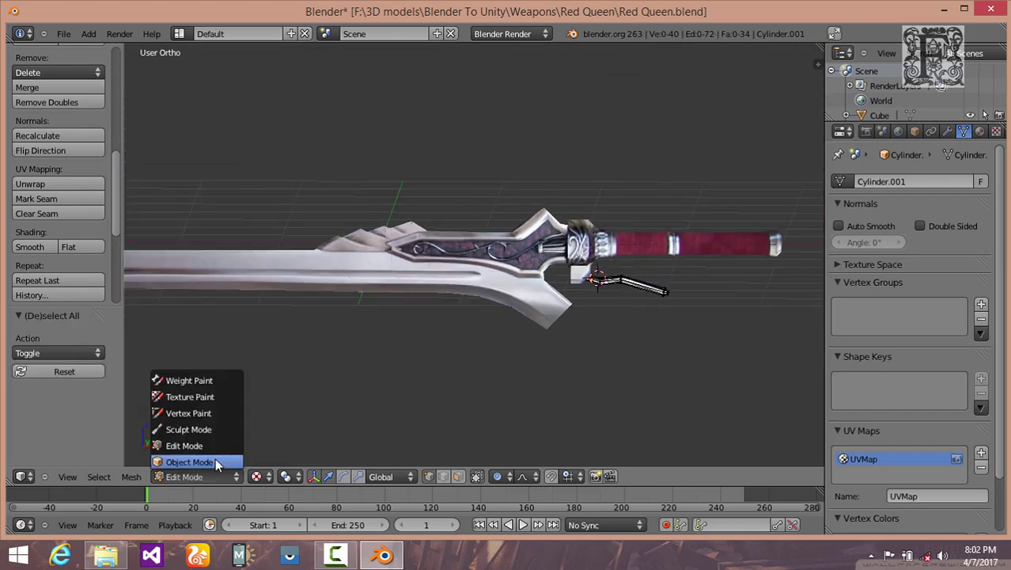
left_click(215, 458)
Step: Add a new material to the blade and another to the handle
middle_click_drag(273, 376, 524, 395)
scroll(518, 392, "up", 1)
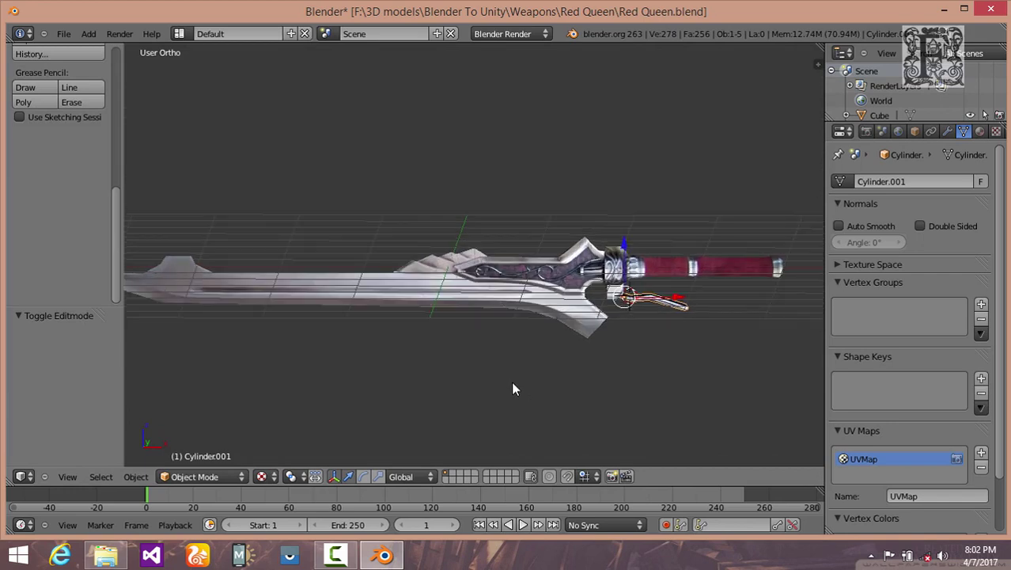
left_click(980, 131)
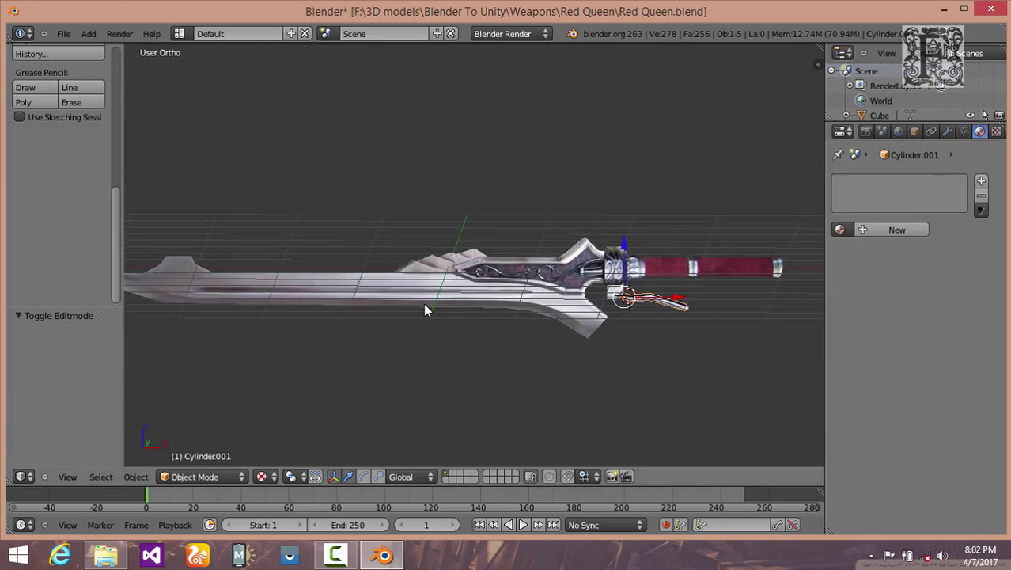
right_click(366, 297)
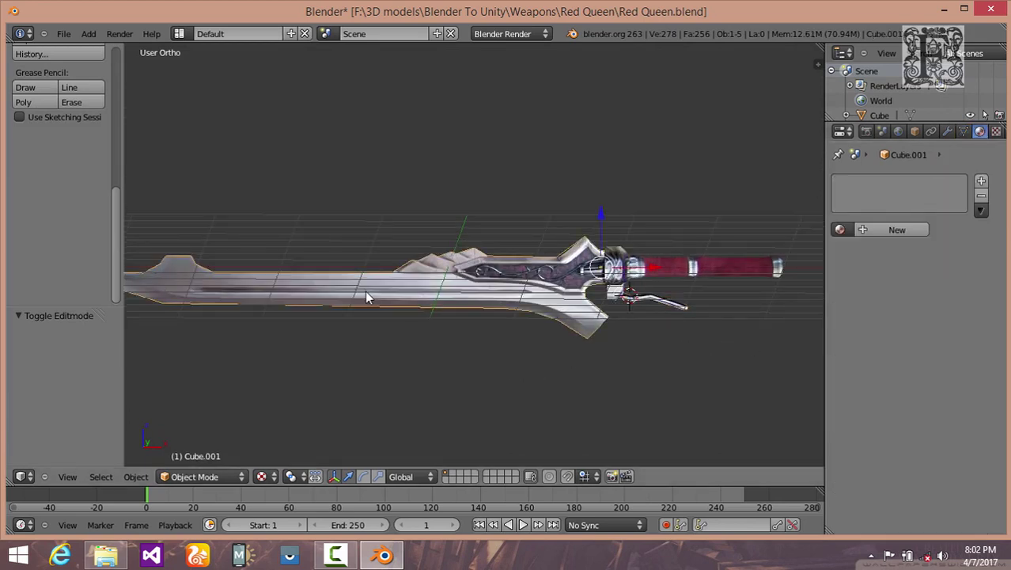
left_click(875, 231)
right_click(672, 279)
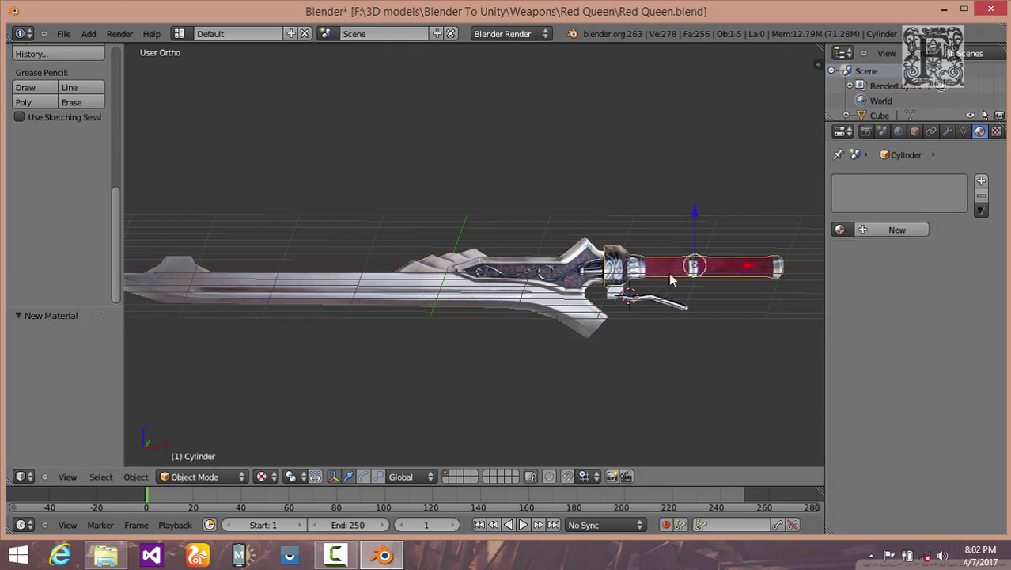
left_click(886, 230)
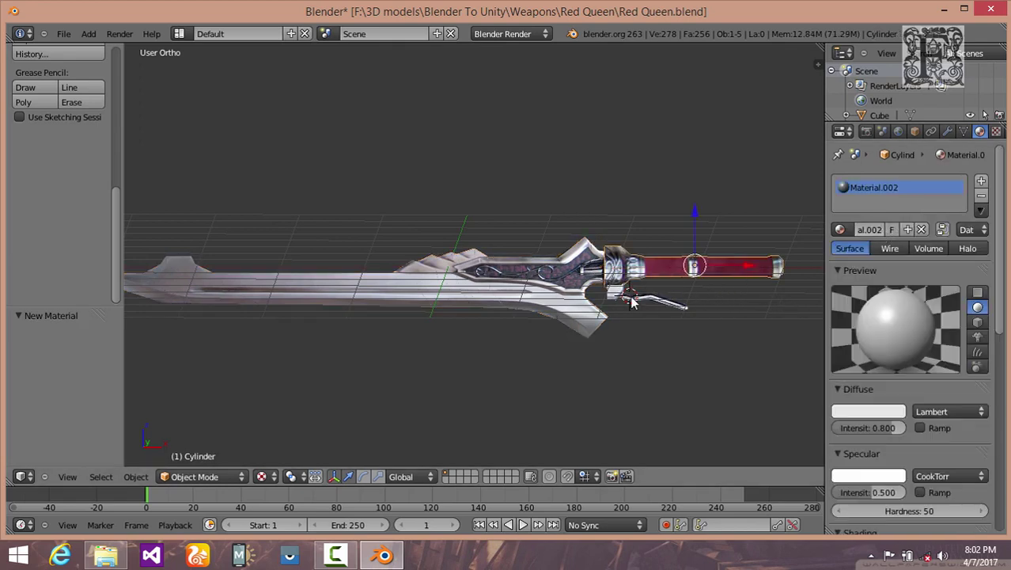
Step: Add a new material to the small block under the guard and another to the curved rod
right_click(614, 294)
left_click(869, 229)
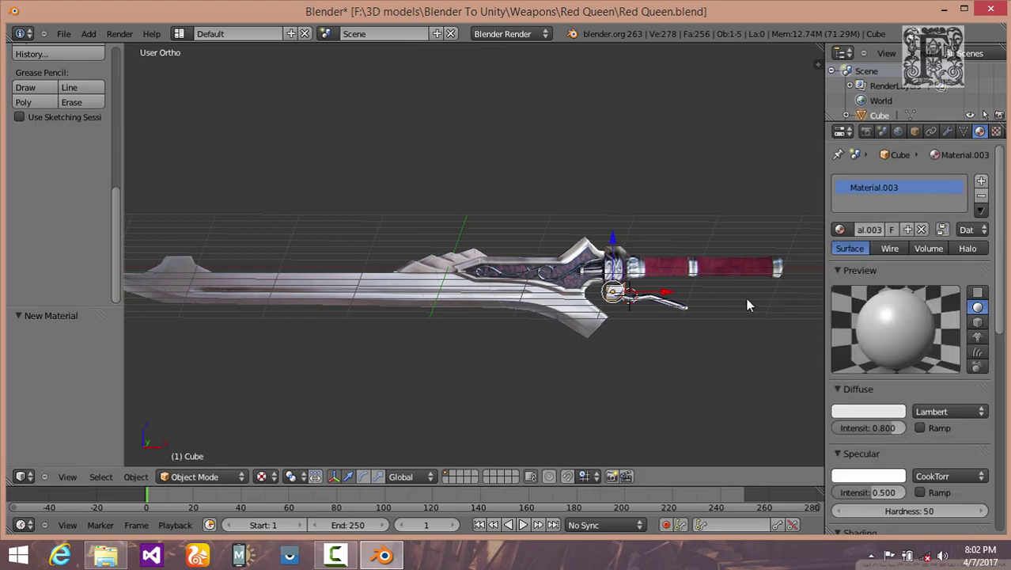
right_click(670, 302)
left_click(882, 230)
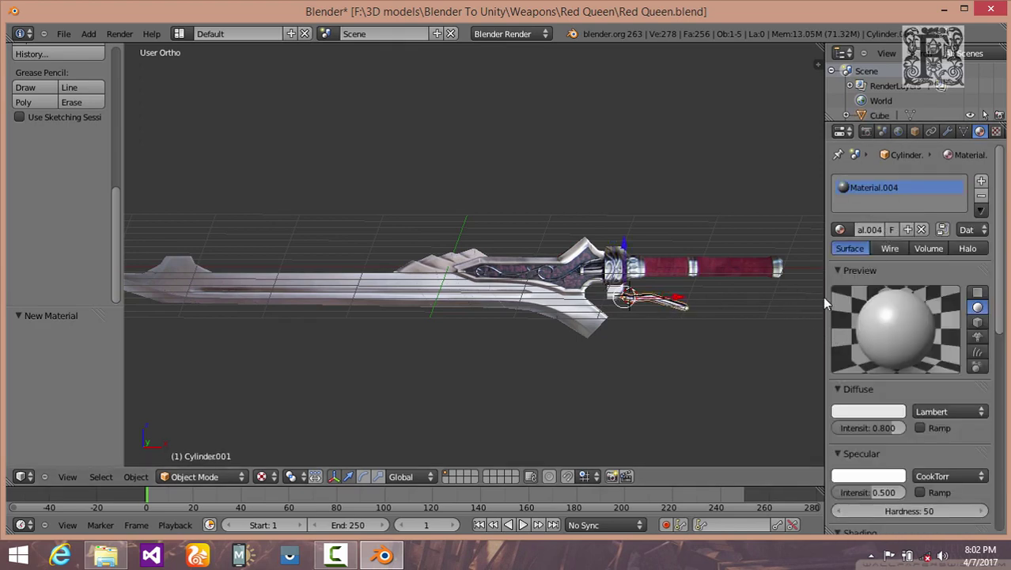
left_click_drag(825, 296, 710, 301)
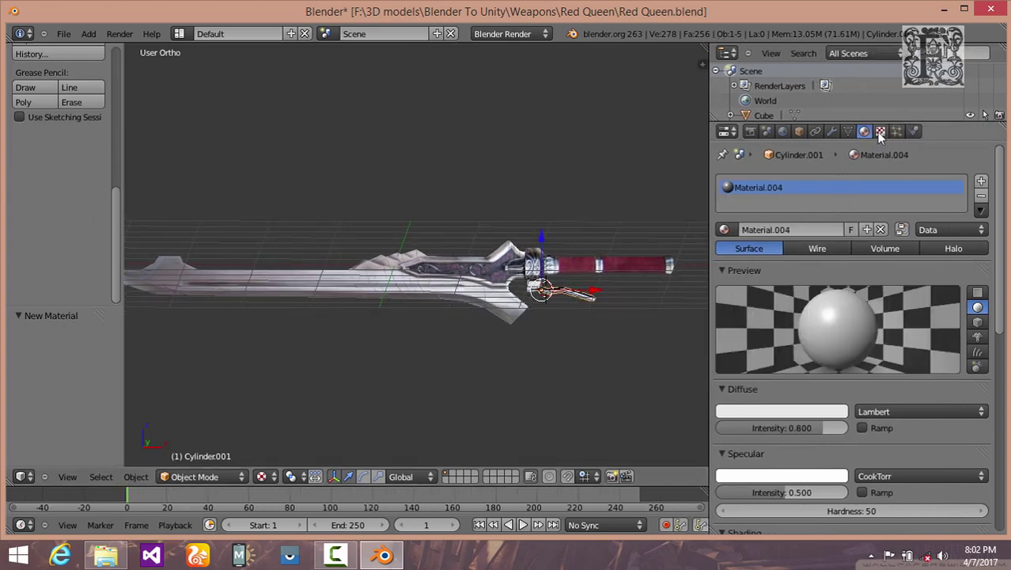
left_click(881, 133)
left_click(724, 289)
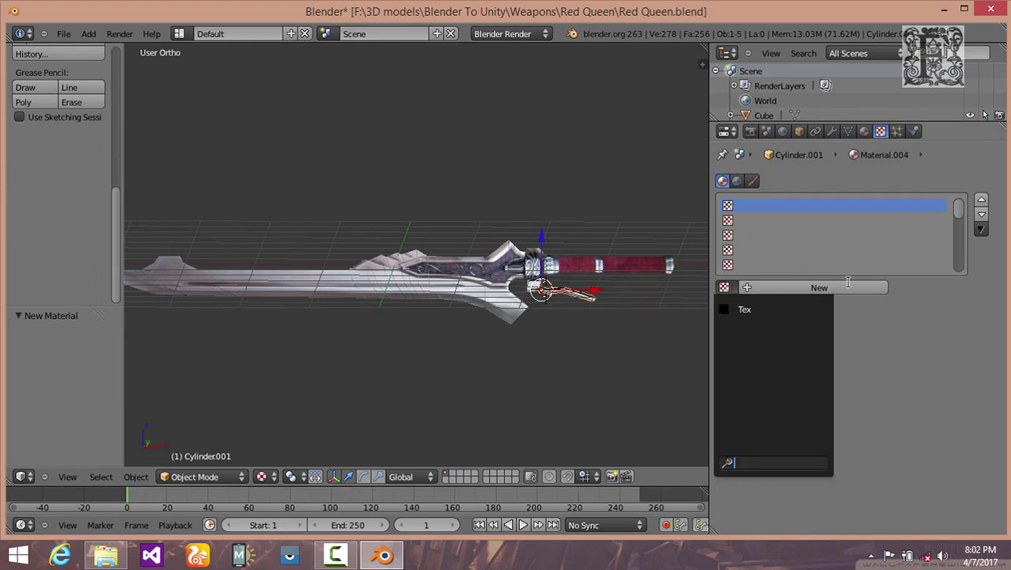
left_click(782, 287)
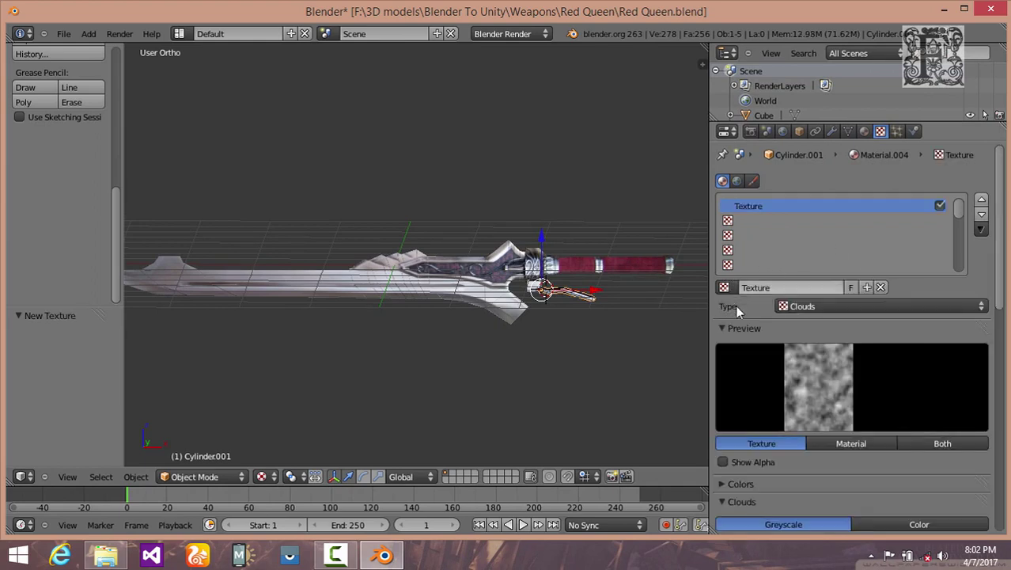
left_click(730, 285)
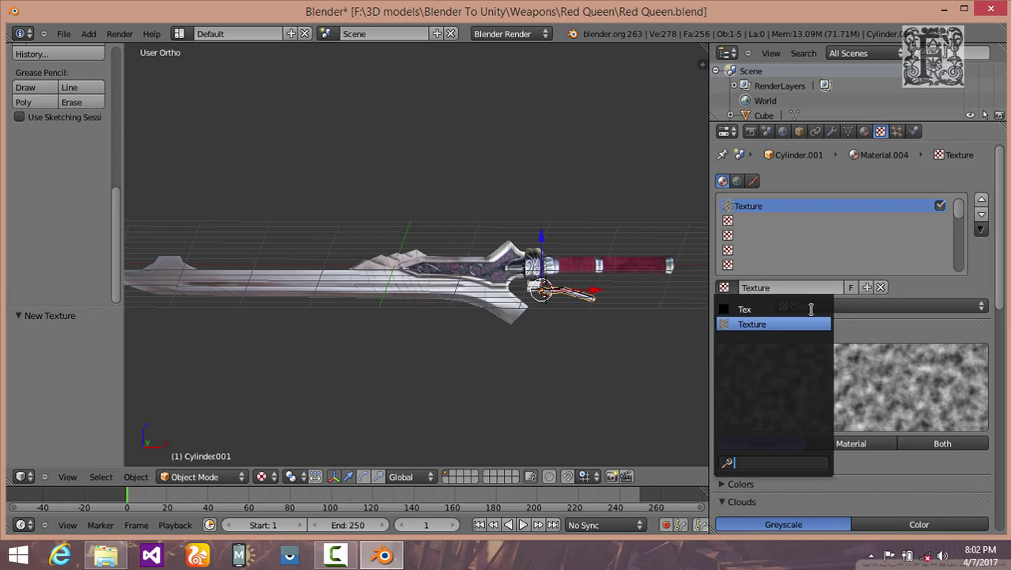
left_click(881, 287)
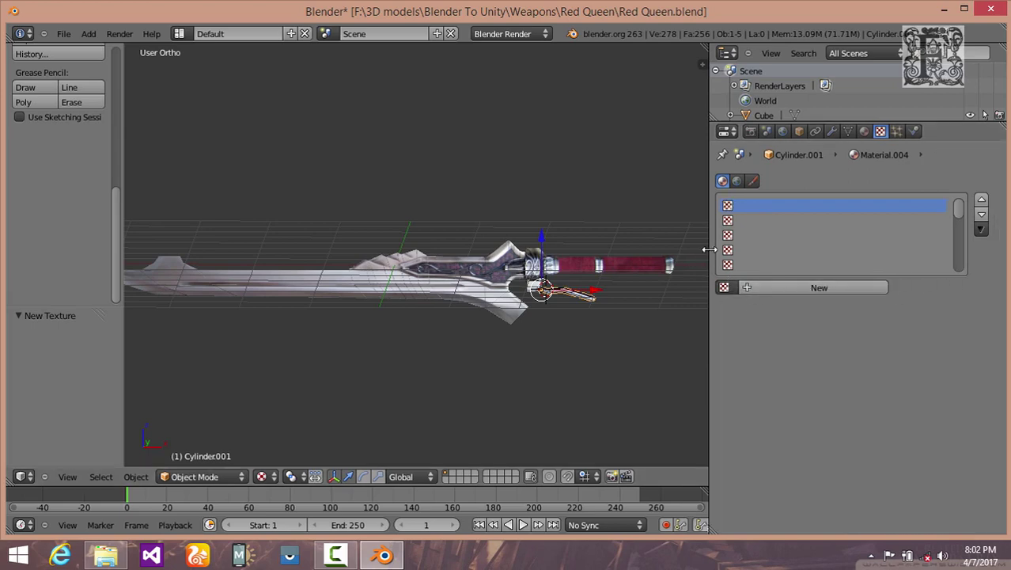
left_click_drag(710, 253, 875, 266)
Step: Set the render engine to Cycles Render and split off a Node Editor beside the 3D view
scroll(669, 325, "up", 5)
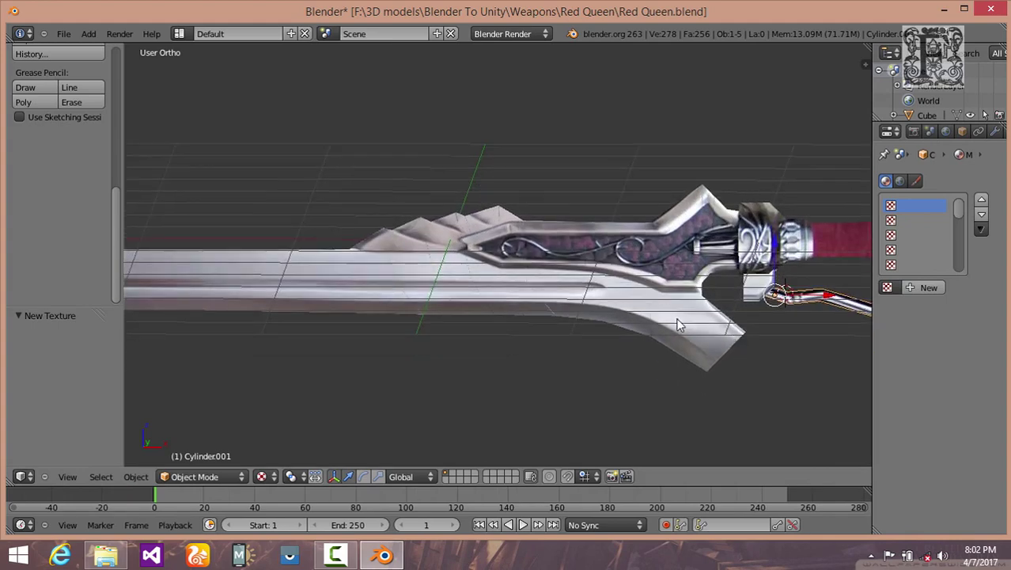
scroll(669, 325, "down", 2)
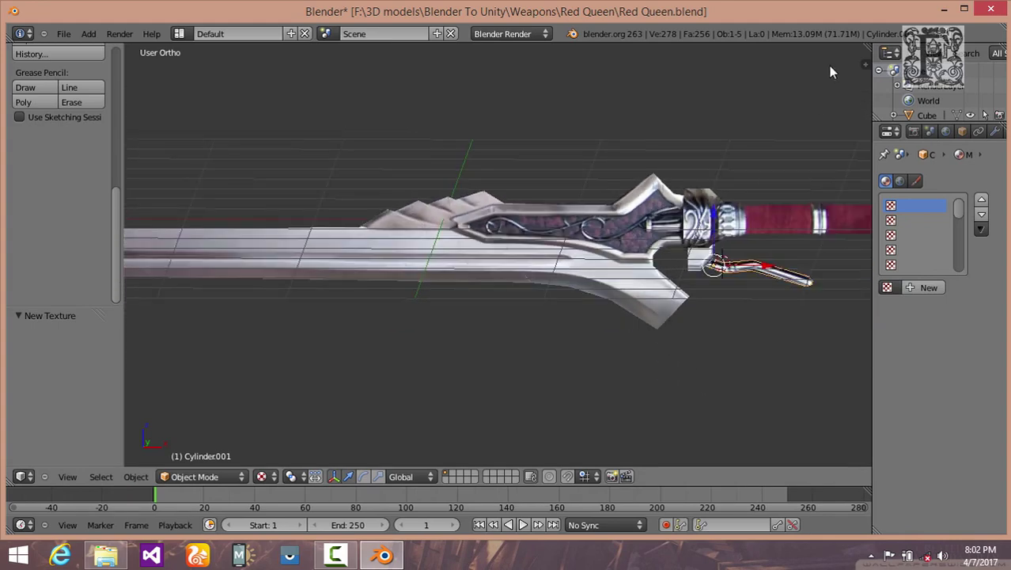
left_click(501, 34)
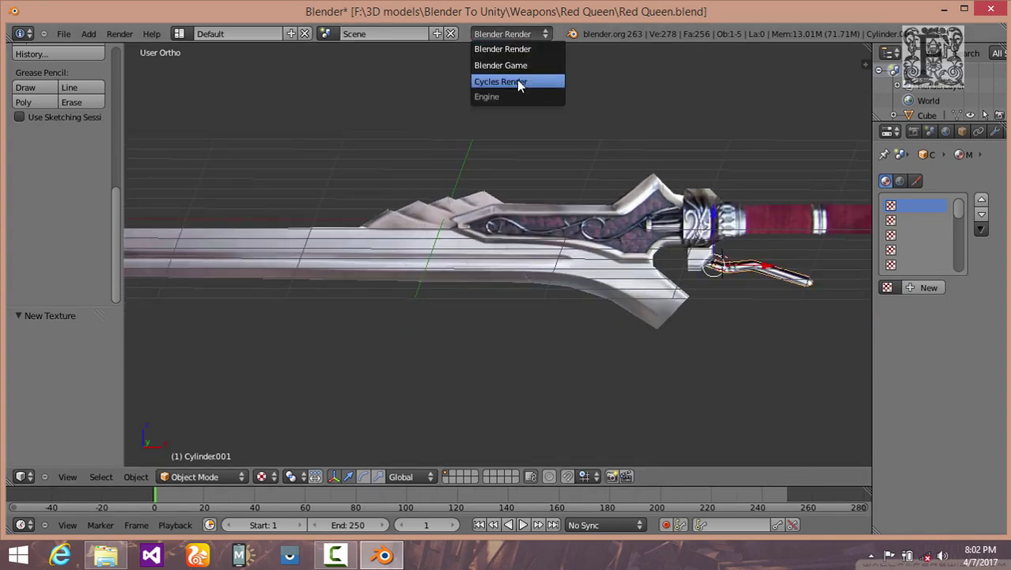
left_click(517, 81)
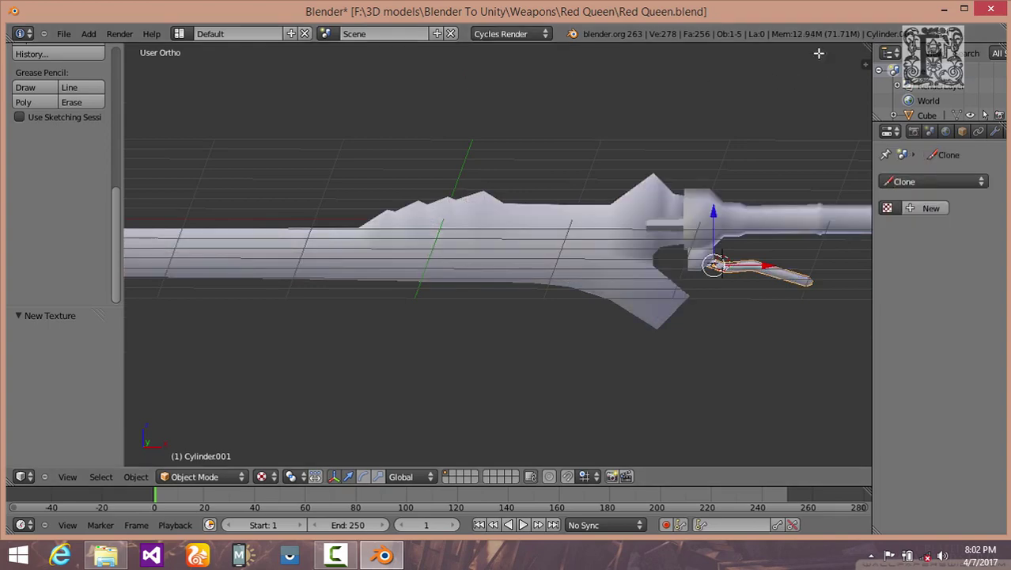
left_click_drag(819, 53, 315, 396)
left_click(342, 478)
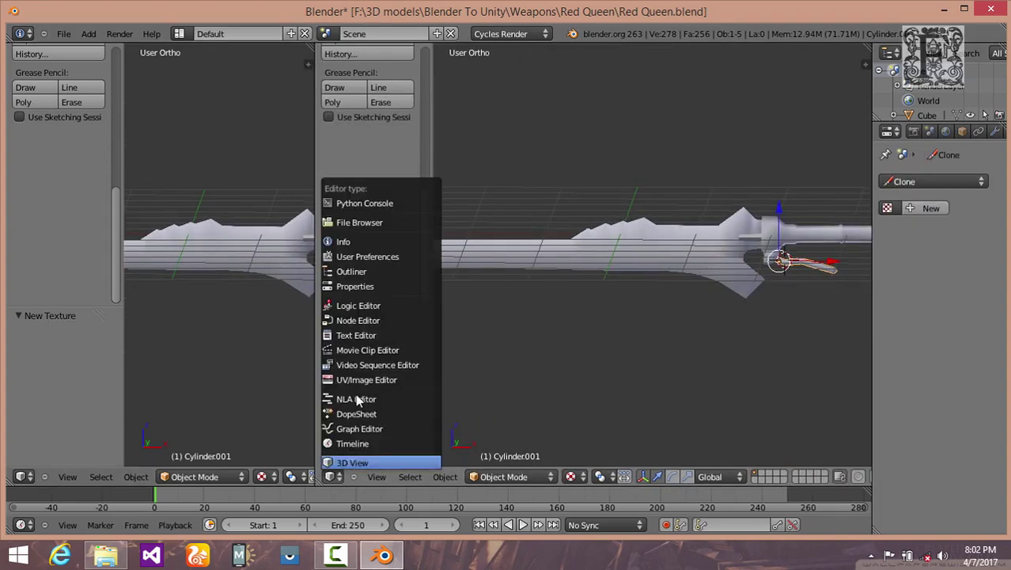
left_click(375, 324)
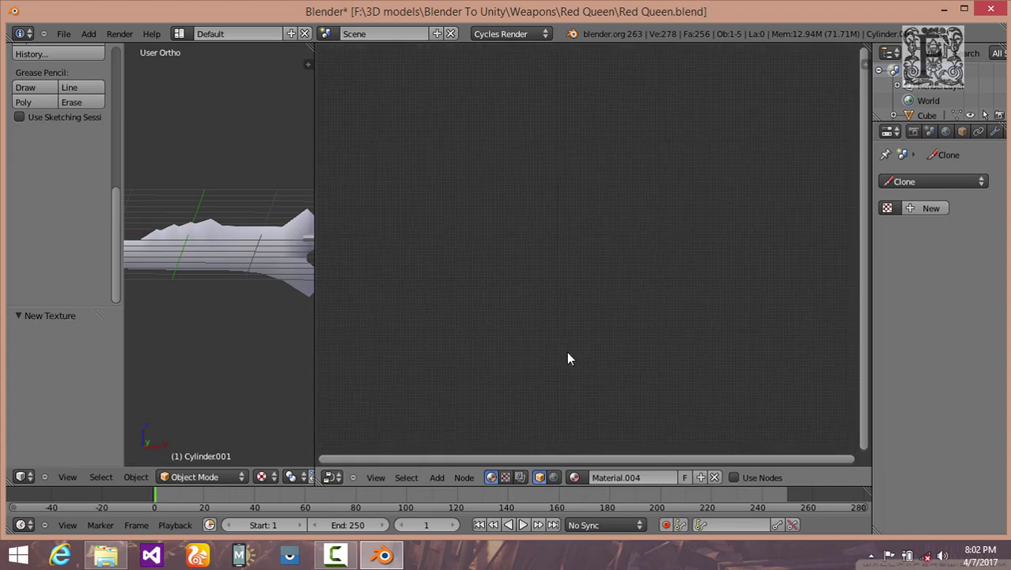
Step: Enable nodes for the curved rod's material and resize the Node Editor so the sword's hilt stays visible beside it
left_click(734, 477)
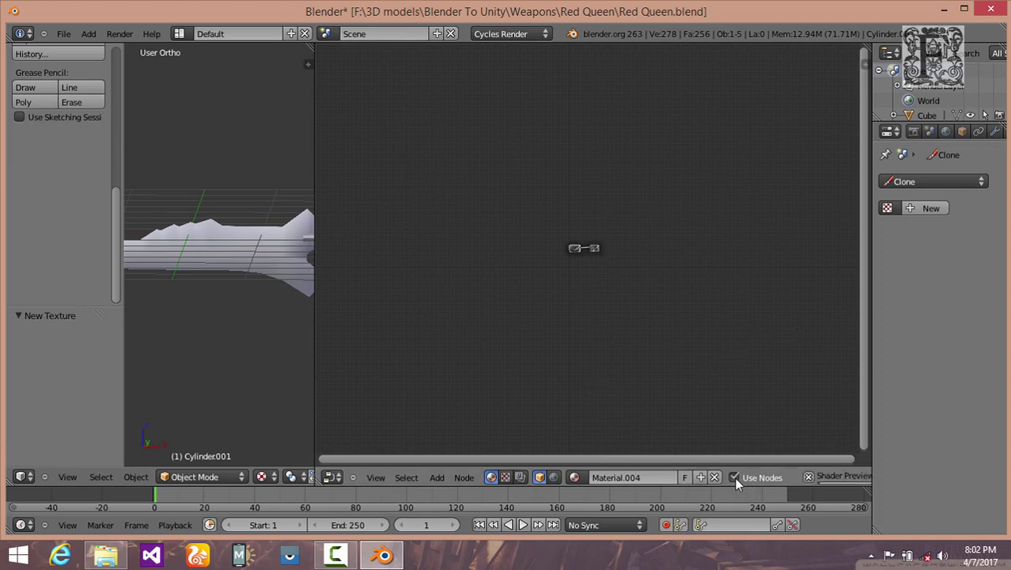
scroll(583, 315, "up", 4)
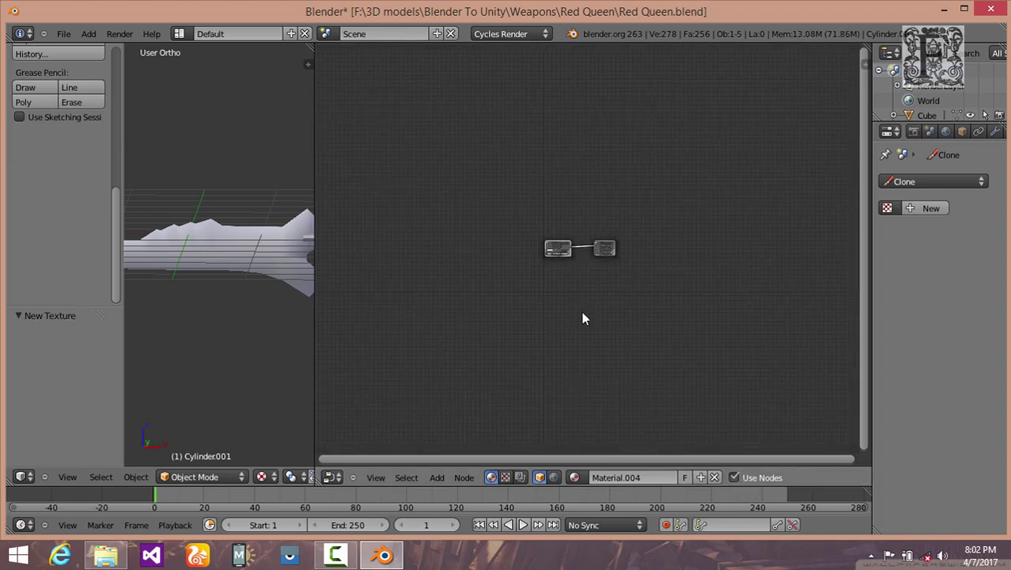
scroll(583, 317, "up", 5)
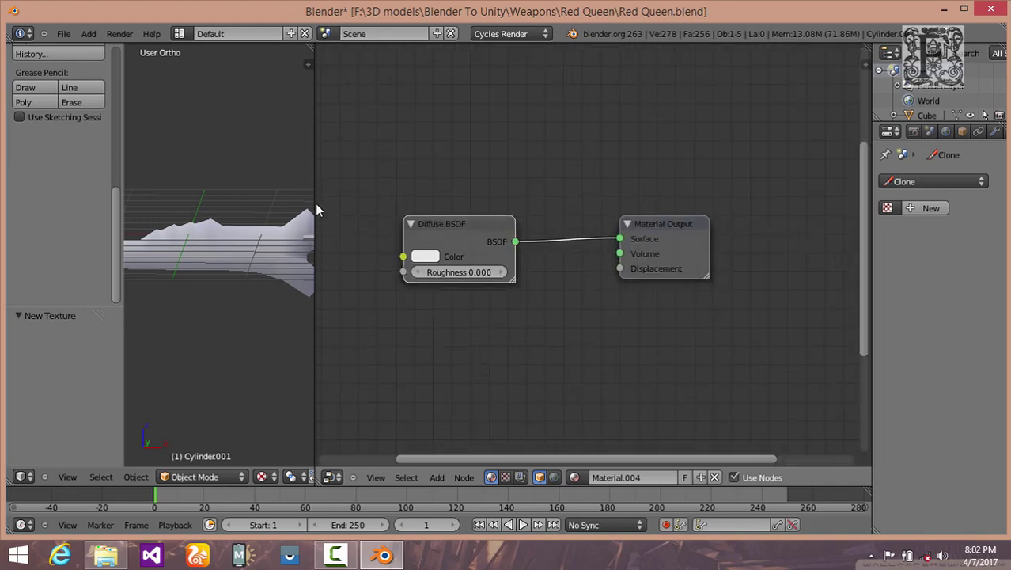
left_click_drag(316, 208, 607, 215)
middle_click_drag(535, 310, 459, 340, "shift")
scroll(632, 309, "up", 1)
left_click_drag(576, 307, 464, 302)
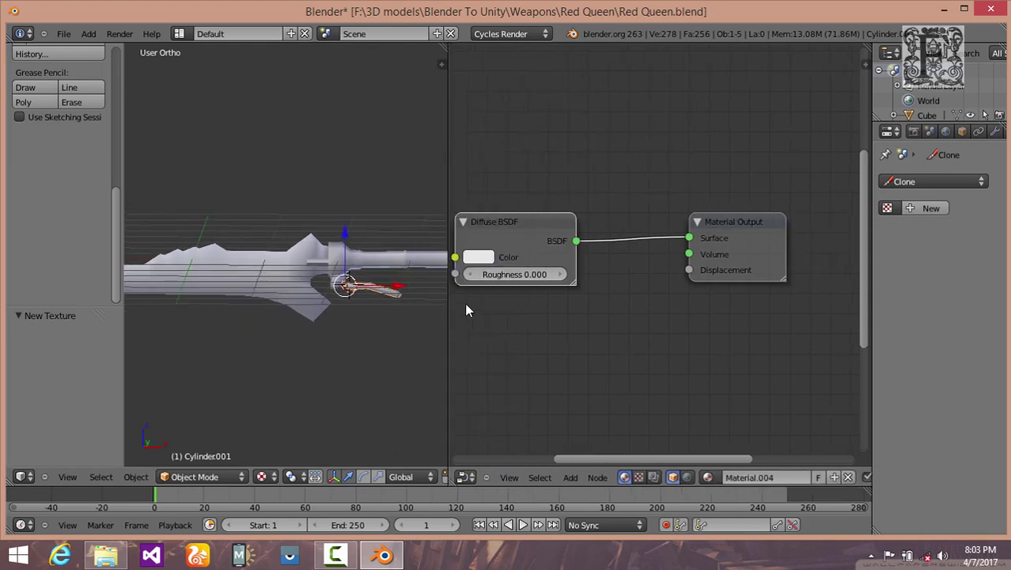
scroll(643, 313, "left", 5, "ctrl")
Step: Add an Image Texture node with the Tube image to the rod's material and link its Color output to the Diffuse BSDF color
left_click(564, 478)
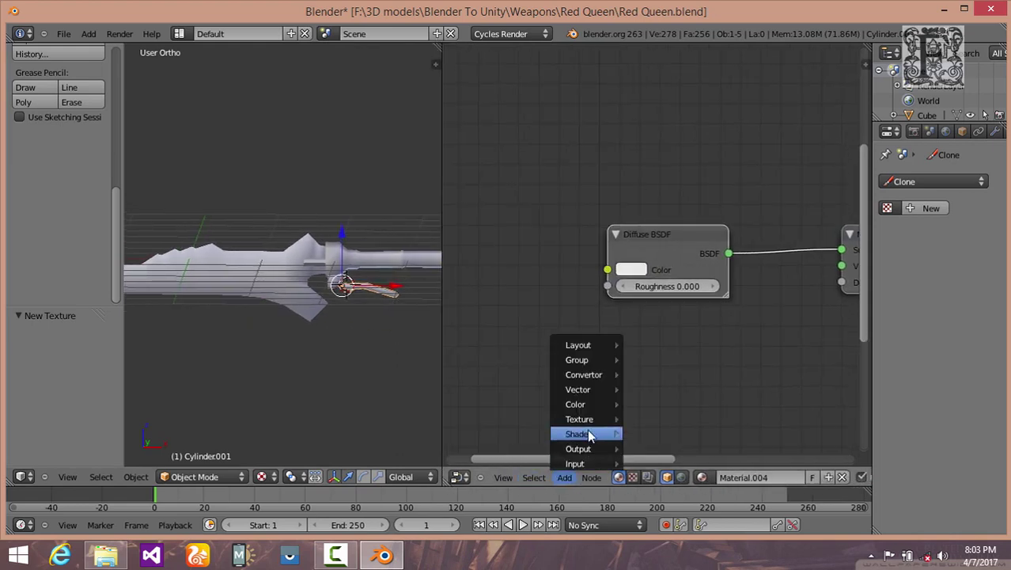
mouse_move(606, 419)
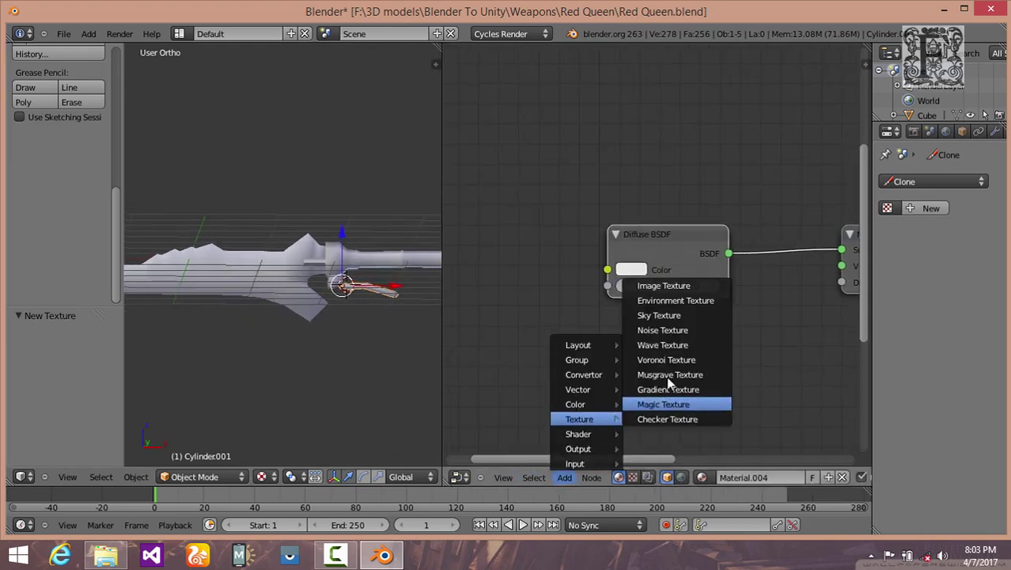
left_click(666, 286)
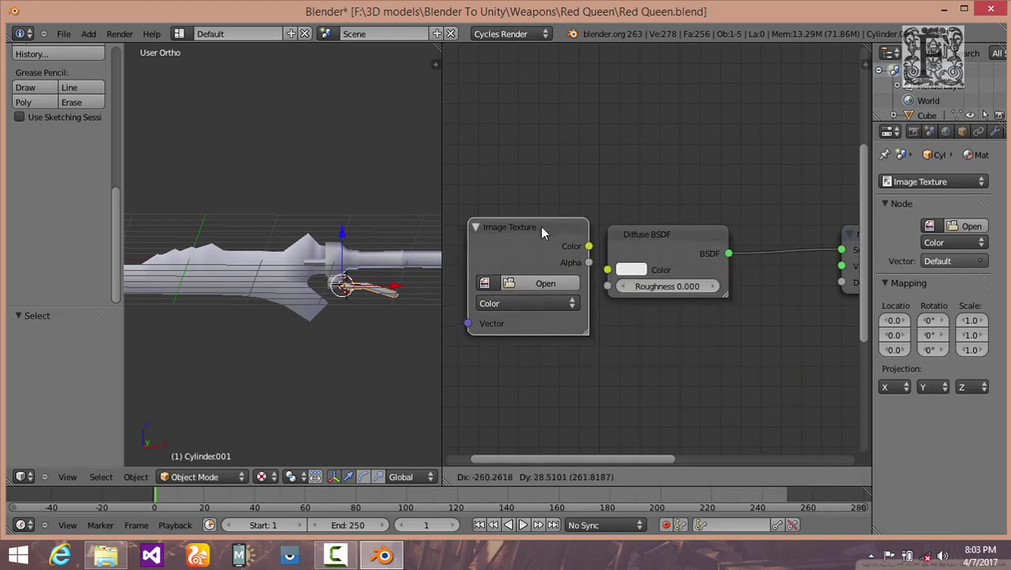
left_click(567, 233)
left_click(474, 283)
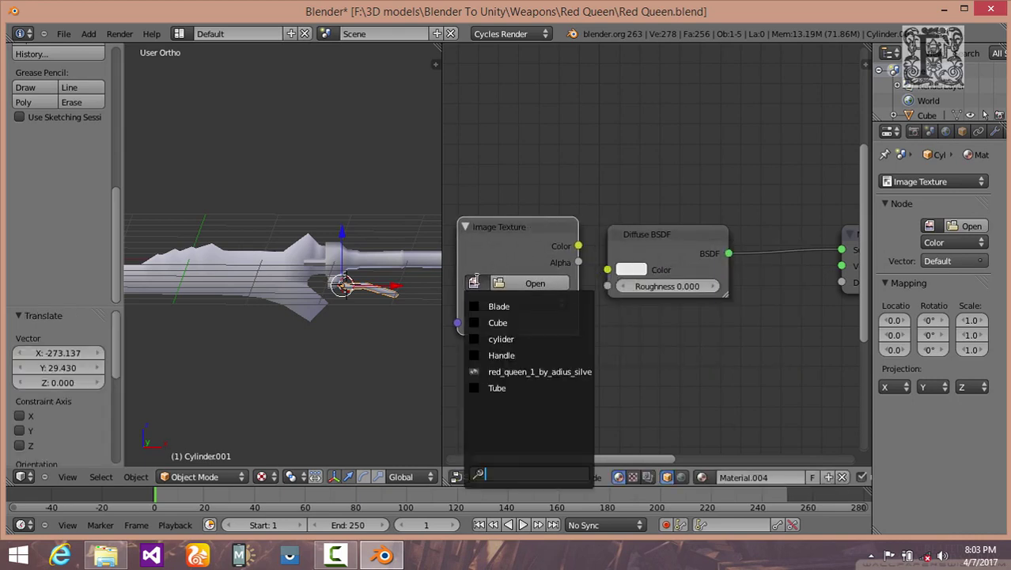
left_click(546, 387)
left_click_drag(578, 247, 607, 270)
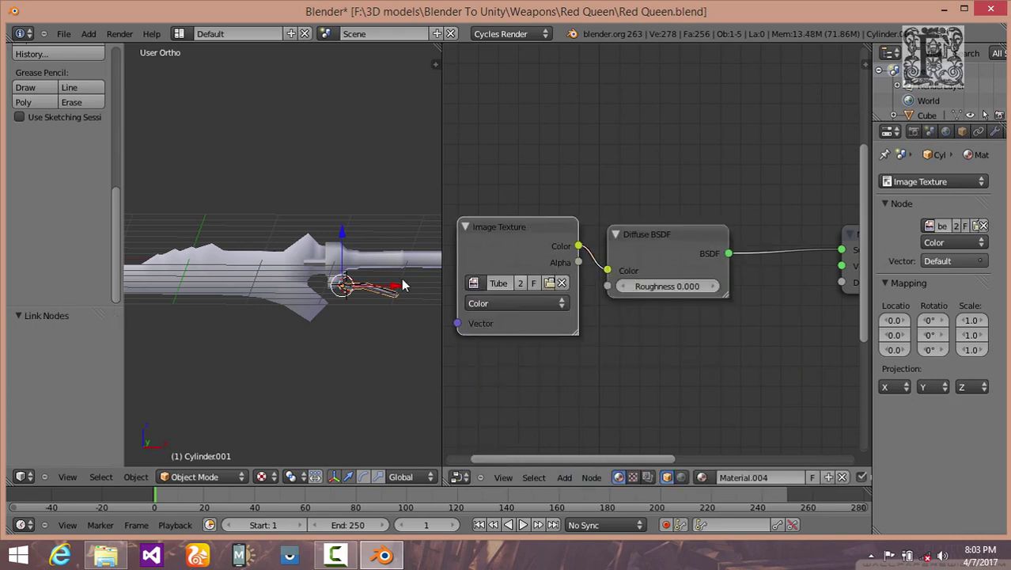
Step: Enable nodes for the handle's material and link an Image Texture node with the Handle image to the Diffuse BSDF color
right_click(383, 260)
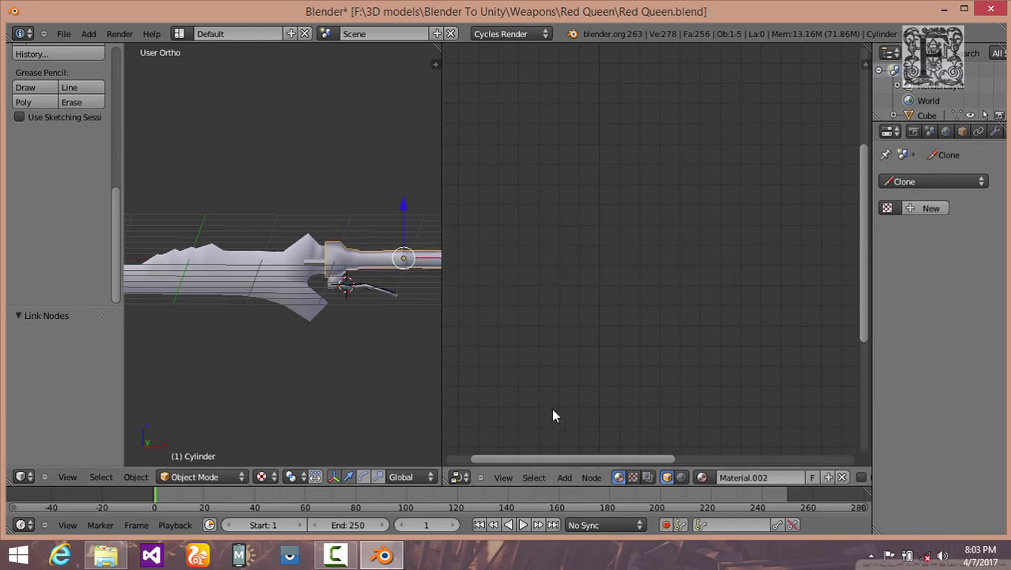
left_click(861, 477)
left_click(564, 477)
mouse_move(601, 418)
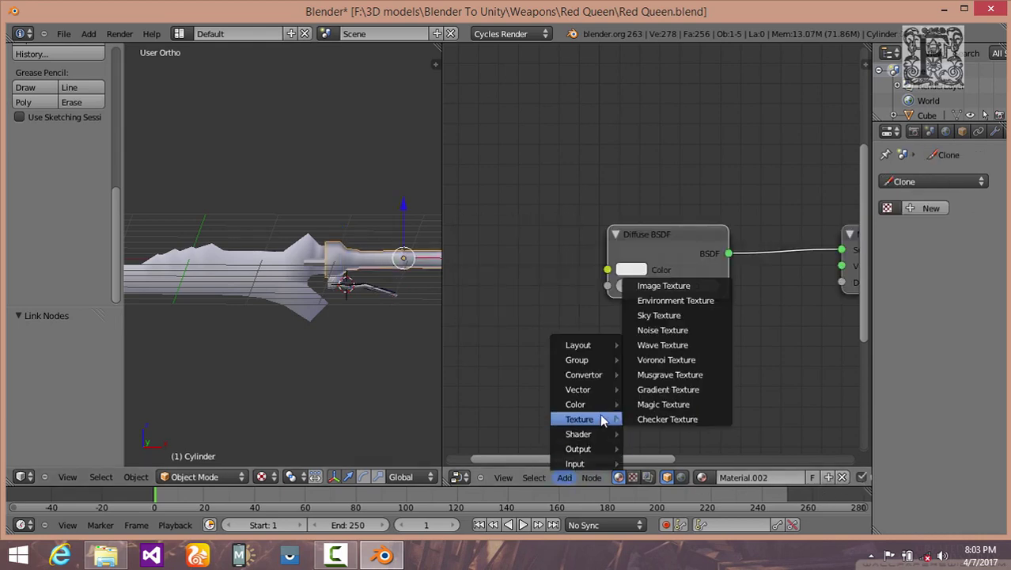
left_click(664, 285)
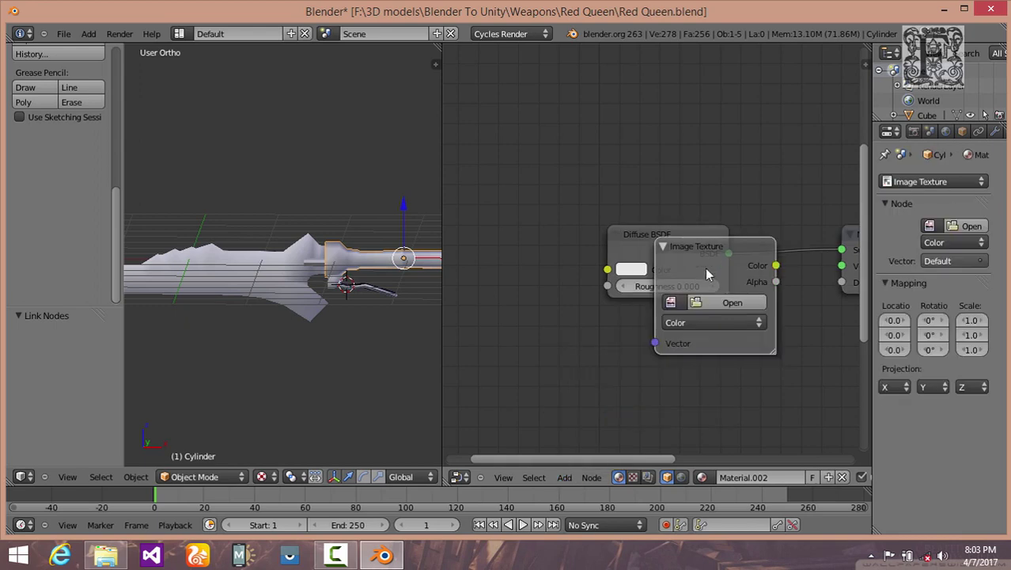
left_click(488, 310)
left_click(487, 304)
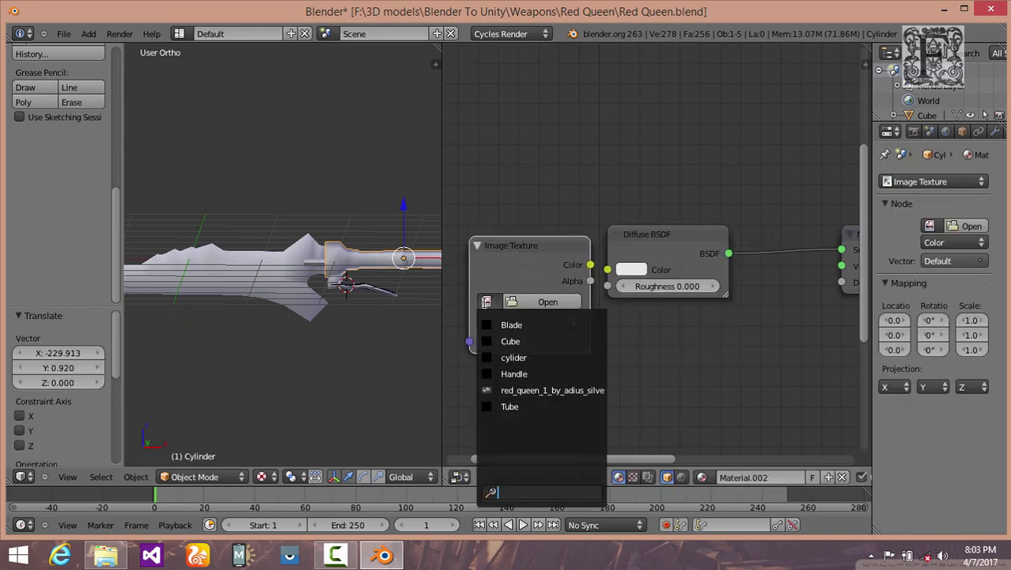
left_click(531, 374)
left_click_drag(590, 266, 608, 269)
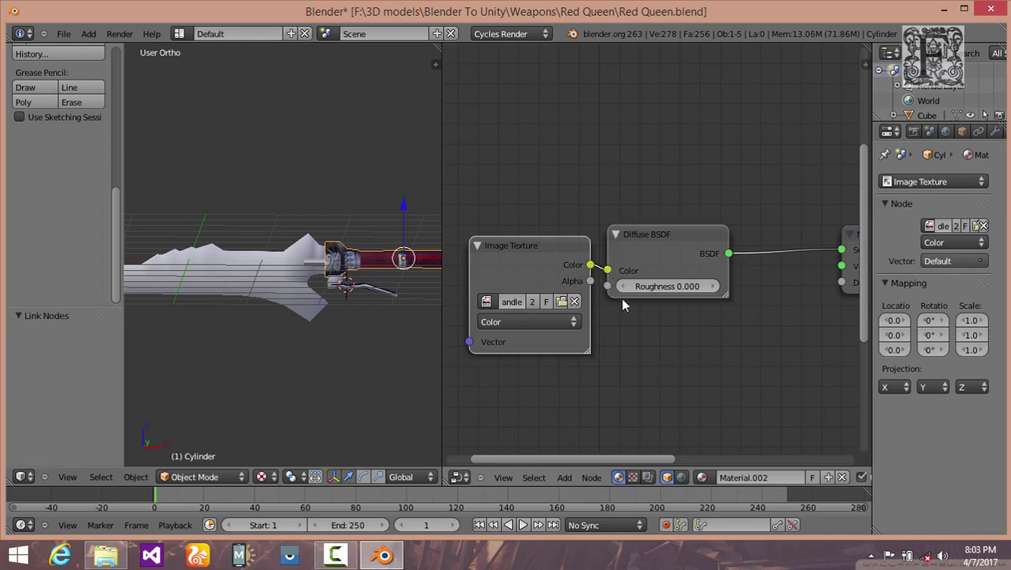
Step: Enable nodes for the small block's material and link an Image Texture node with the Cube image to the Diffuse BSDF color
right_click(335, 287)
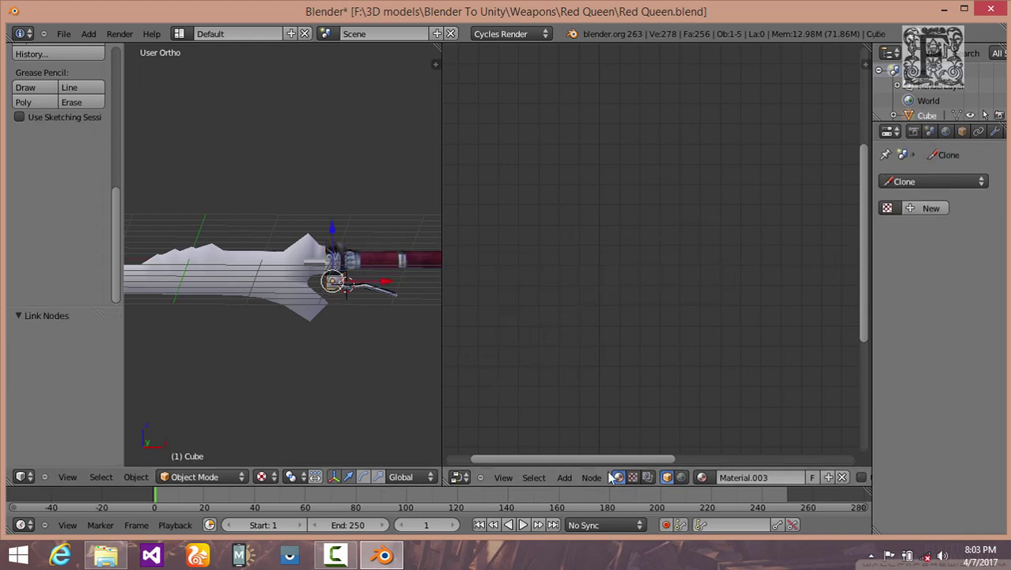
left_click(863, 477)
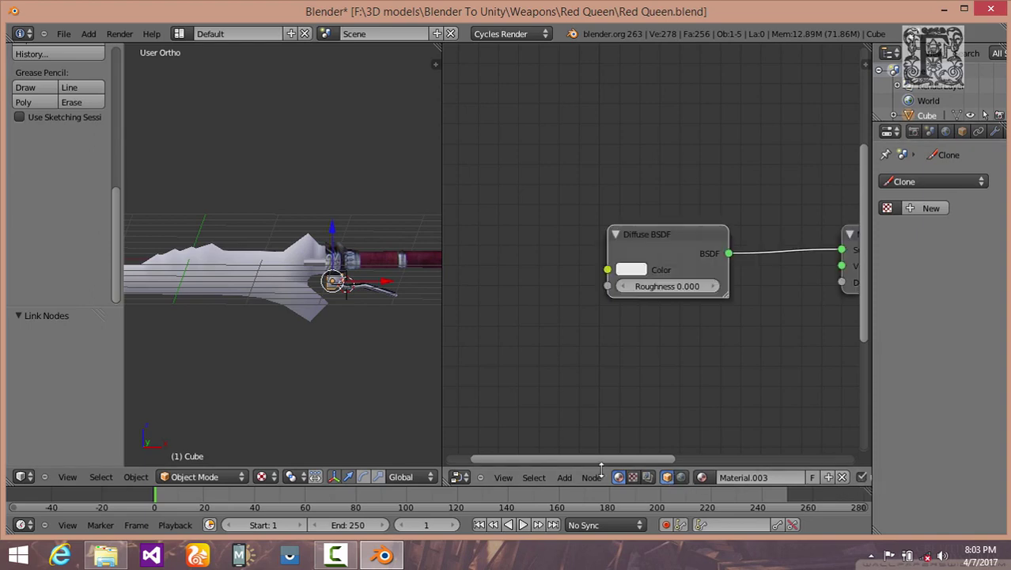
left_click(570, 477)
mouse_move(585, 417)
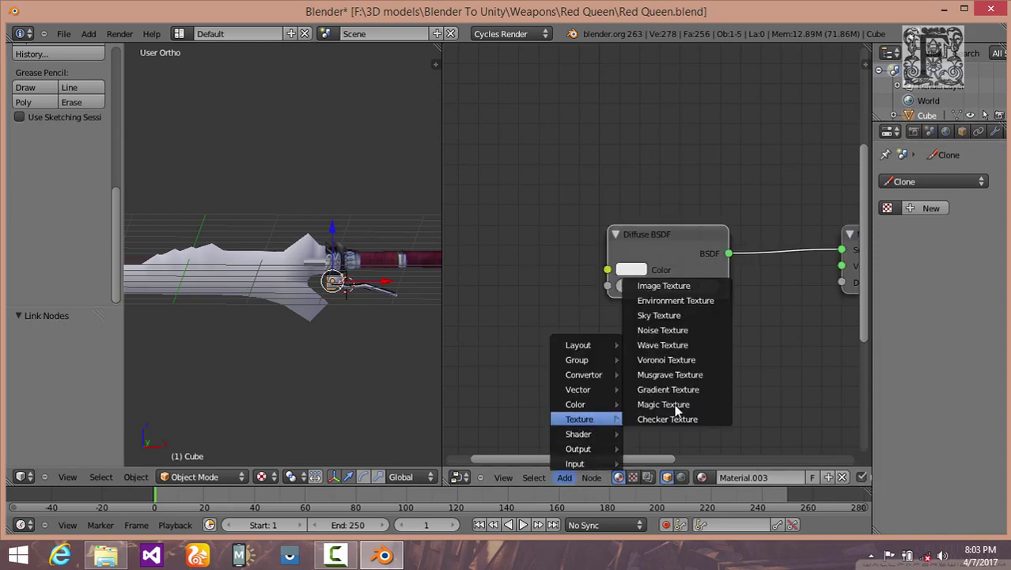
left_click(649, 284)
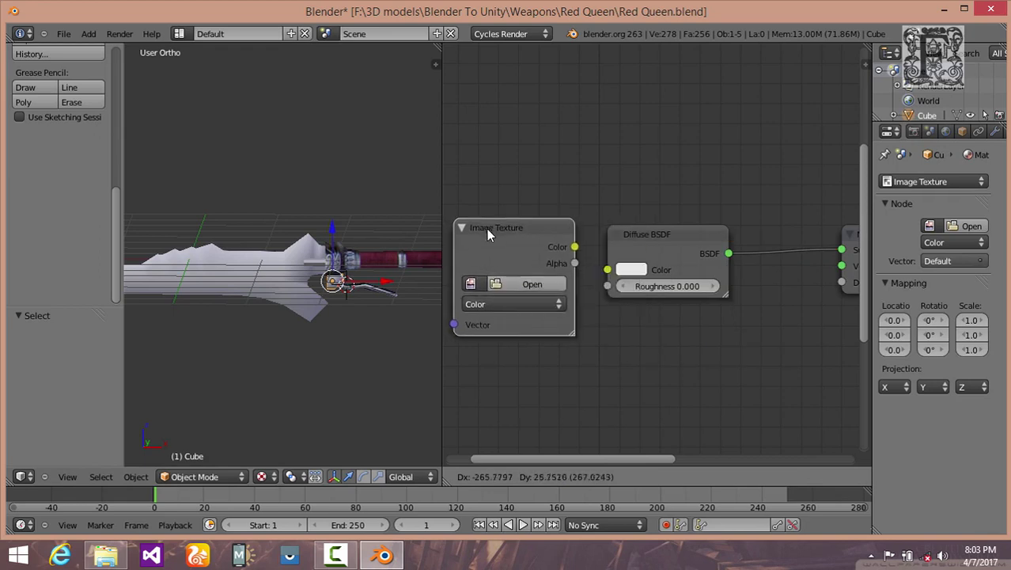
left_click(485, 231)
left_click(471, 293)
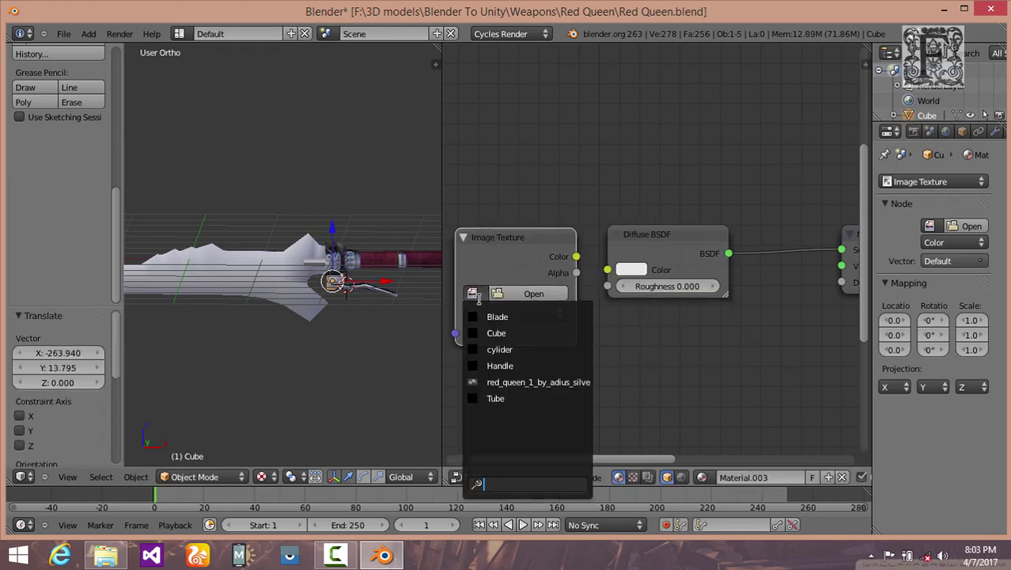
left_click(507, 333)
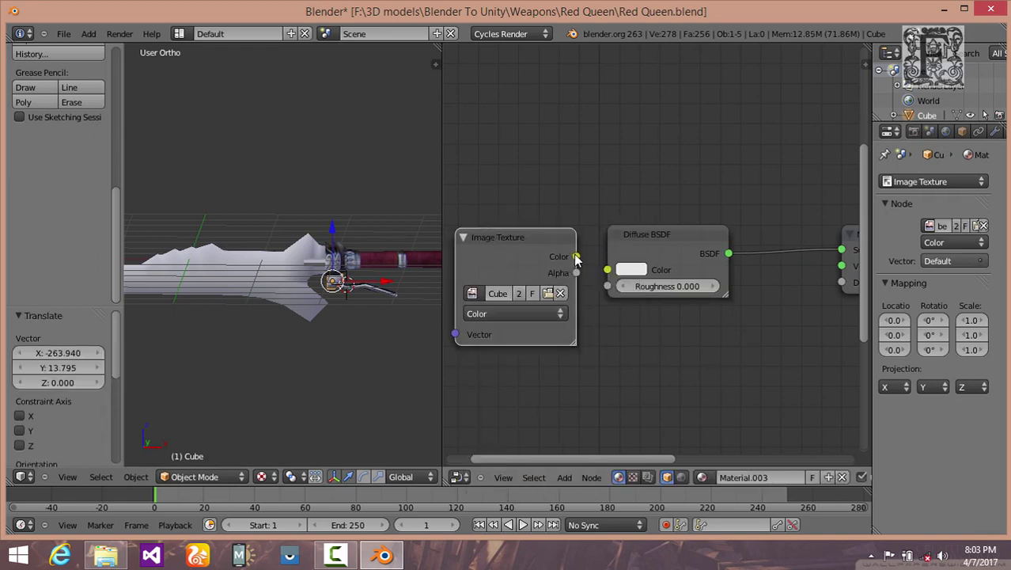
left_click_drag(576, 258, 607, 270)
Step: Enable nodes for the blade's material and add an Image Texture node with the Blade image beside the Diffuse BSDF
right_click(260, 275)
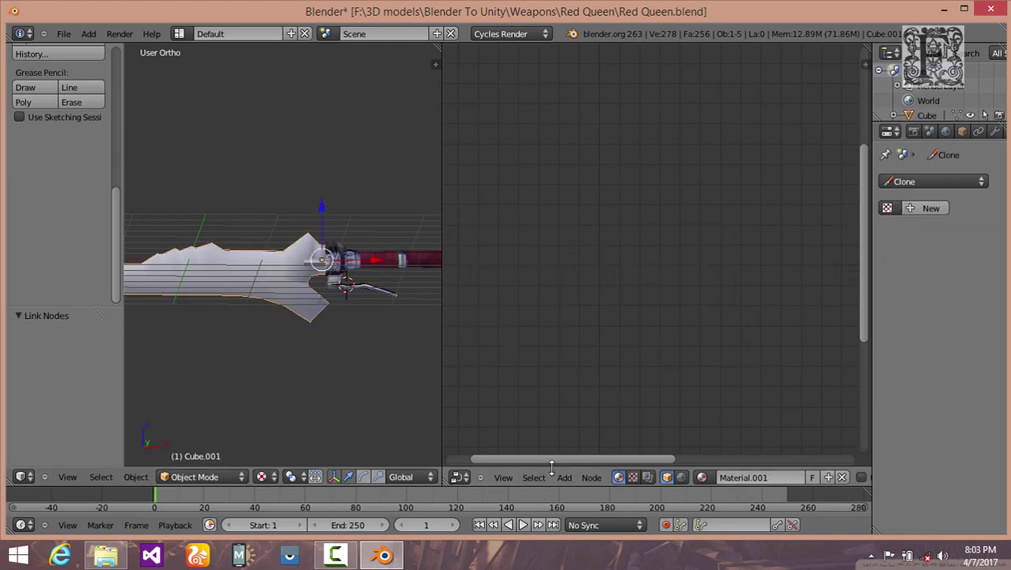
left_click(862, 477)
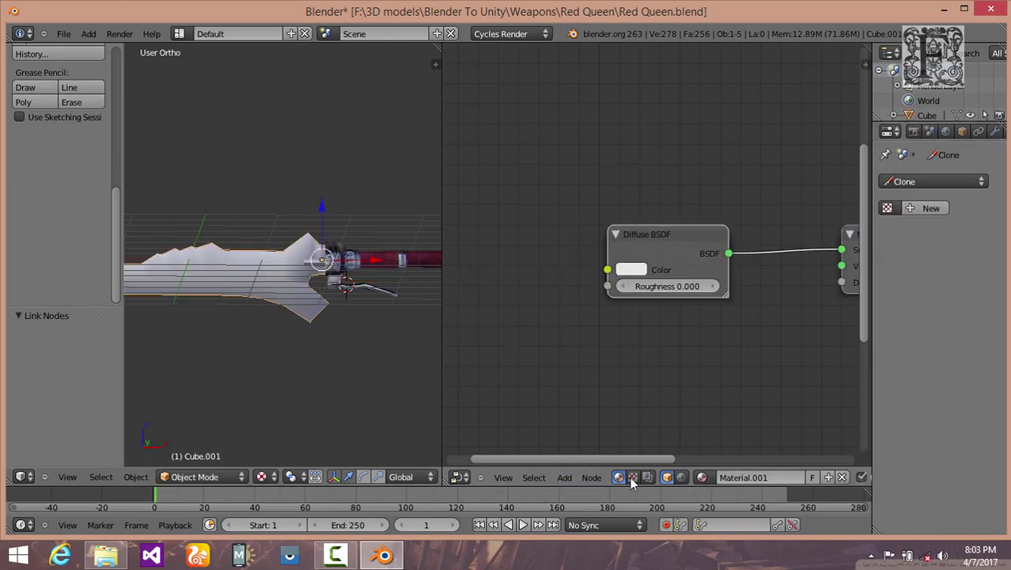
left_click(575, 479)
mouse_move(582, 418)
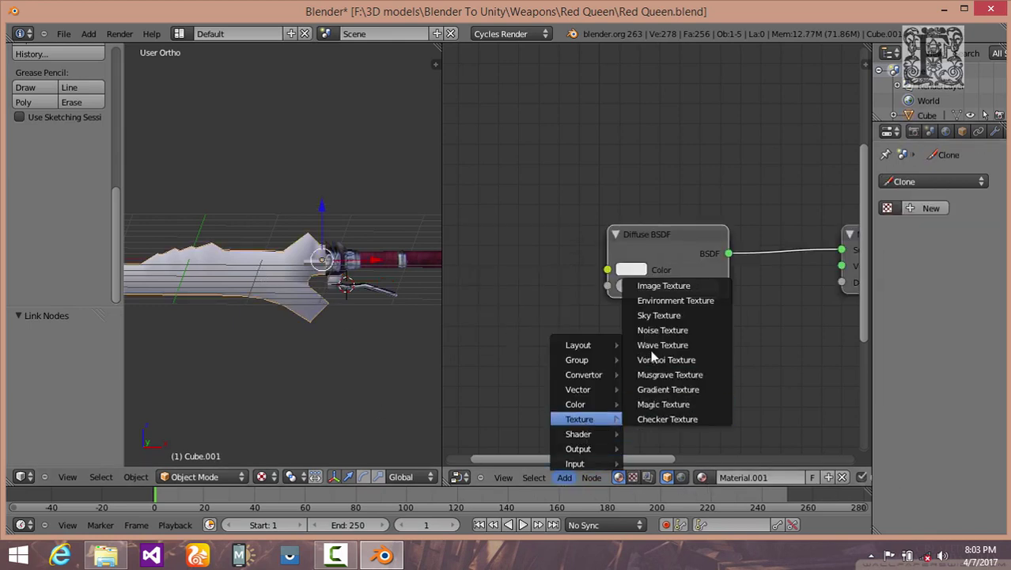
left_click(655, 286)
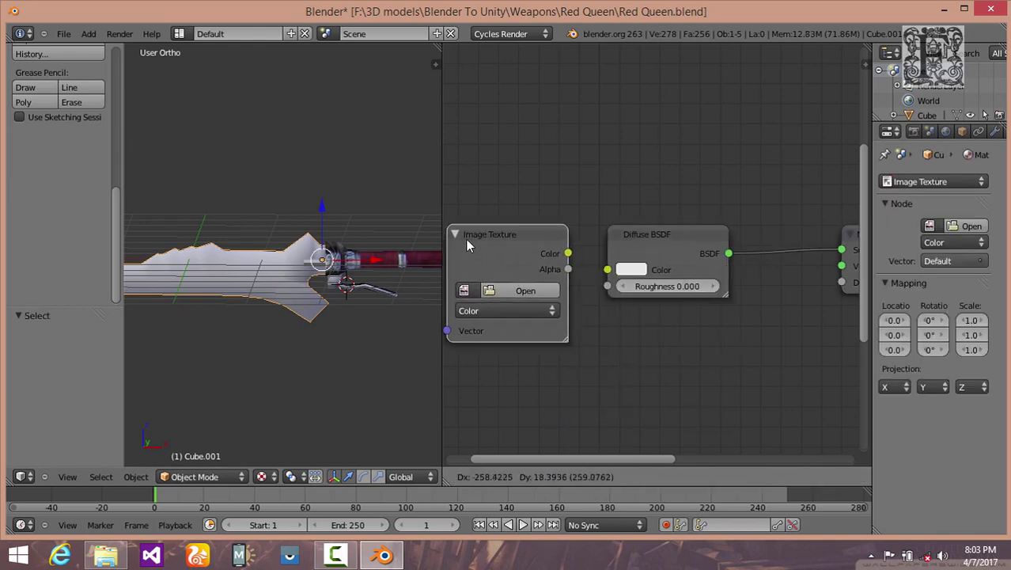
left_click(503, 249)
left_click(493, 297)
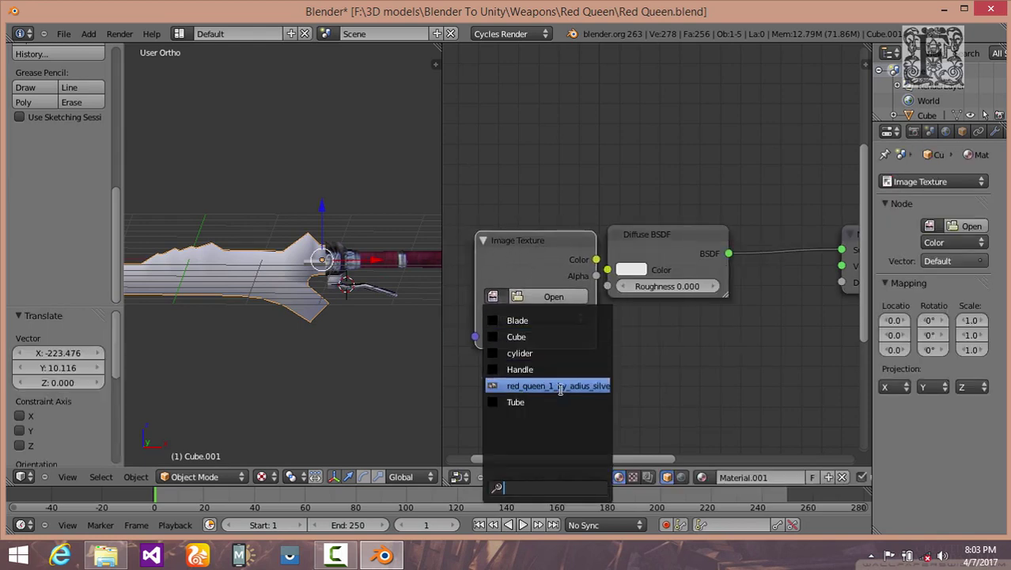
left_click(519, 320)
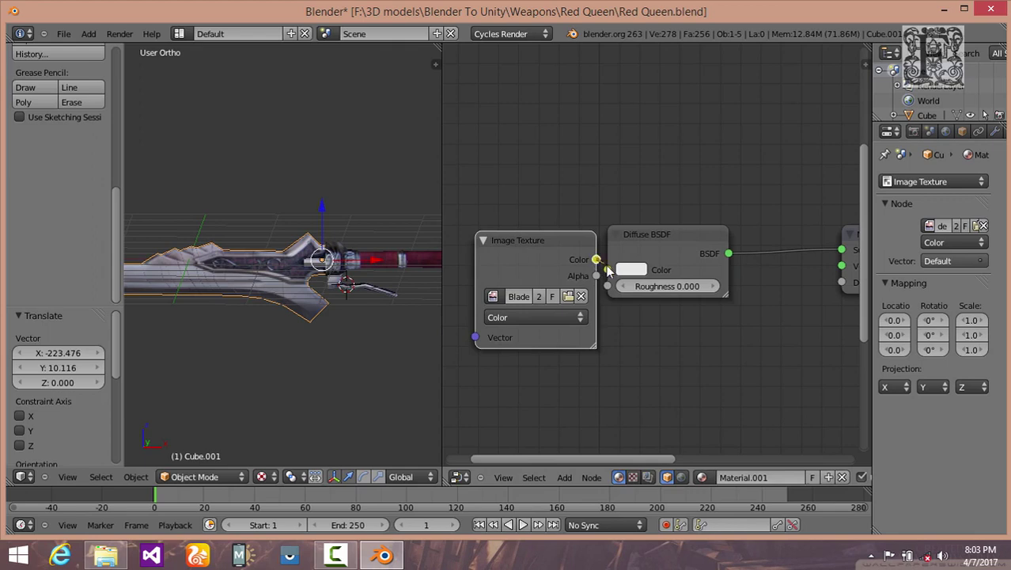
Step: Link the Blade image node's Color output to the Diffuse BSDF color input
left_click_drag(615, 274, 625, 271)
left_click(626, 270)
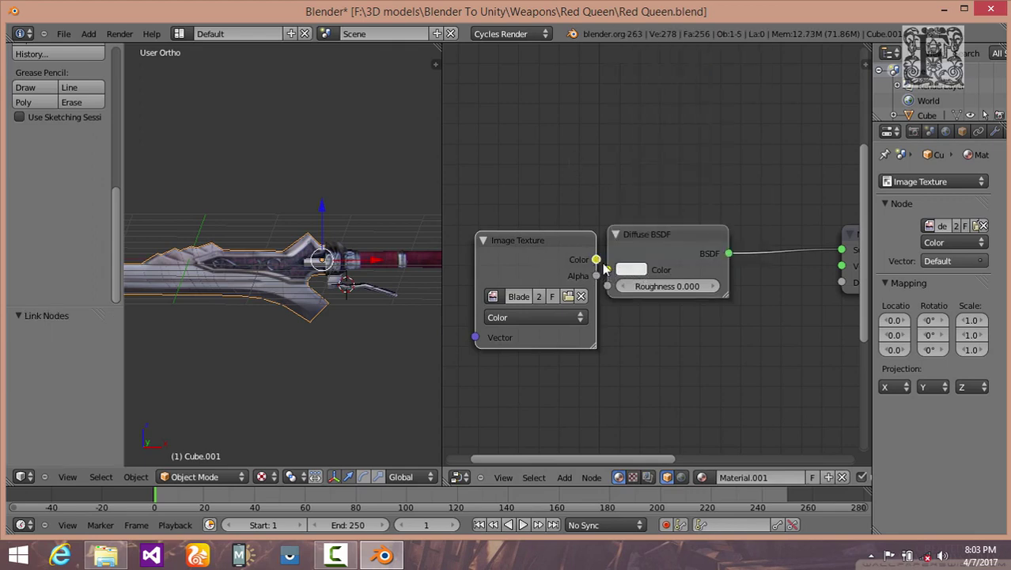
left_click_drag(597, 260, 627, 275)
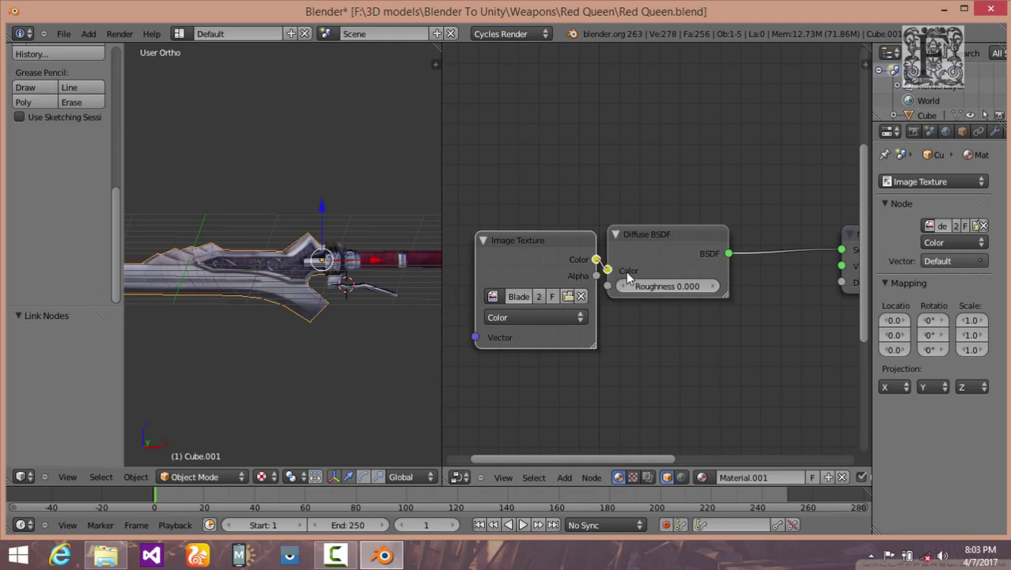
Step: Create a new material for the small cylinder at the blade's base and link an Image Texture node with the cylider image to the Diffuse BSDF color
right_click(317, 267)
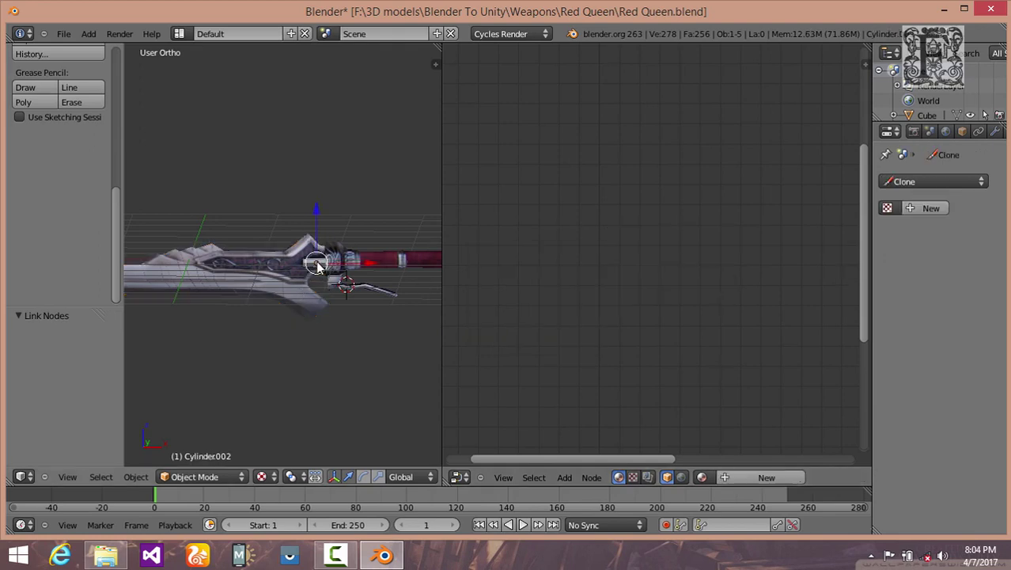
left_click(738, 479)
left_click(566, 475)
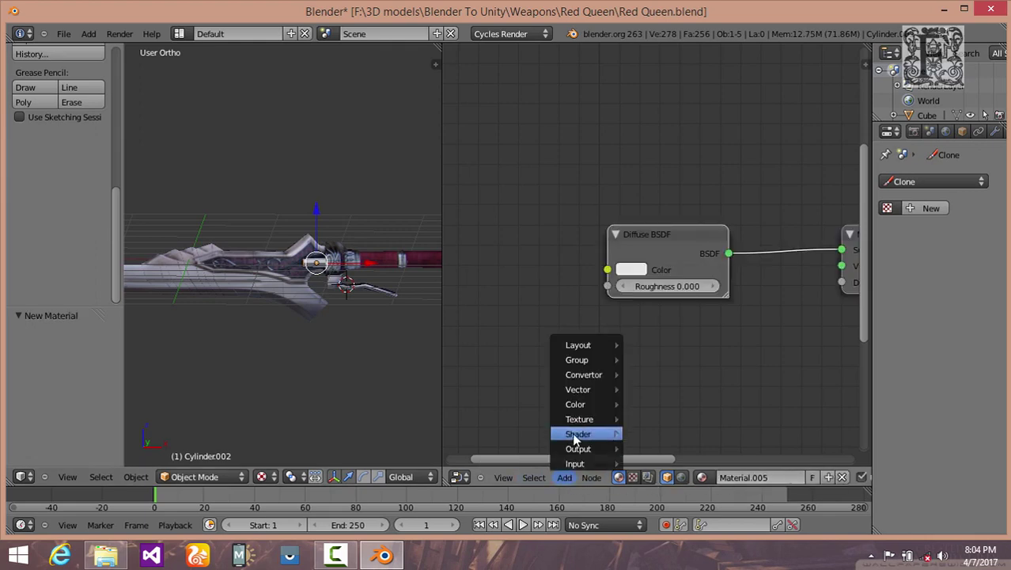
mouse_move(623, 418)
left_click(652, 286)
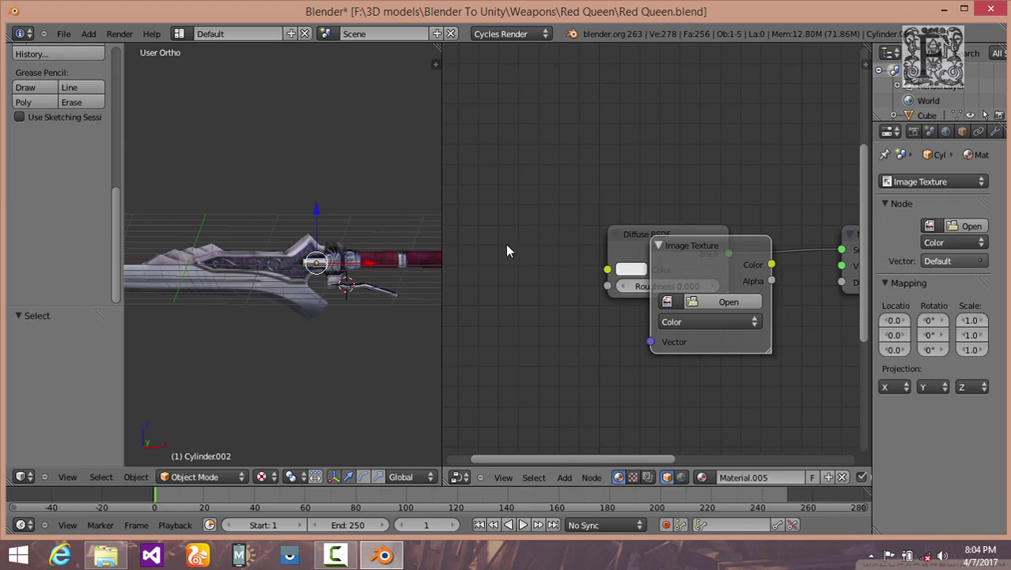
left_click(475, 252)
left_click(467, 298)
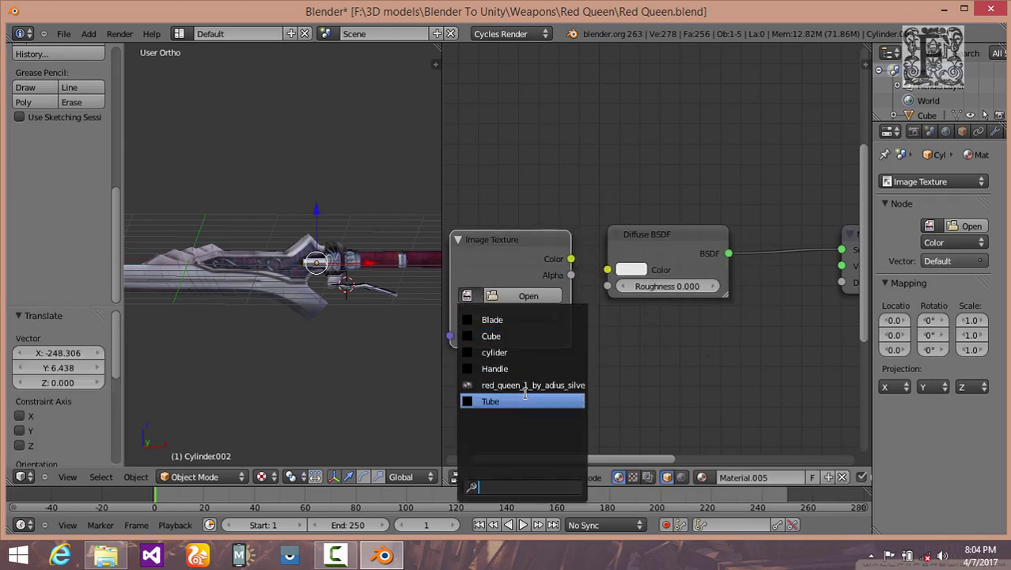
left_click(514, 353)
left_click_drag(570, 264, 607, 273)
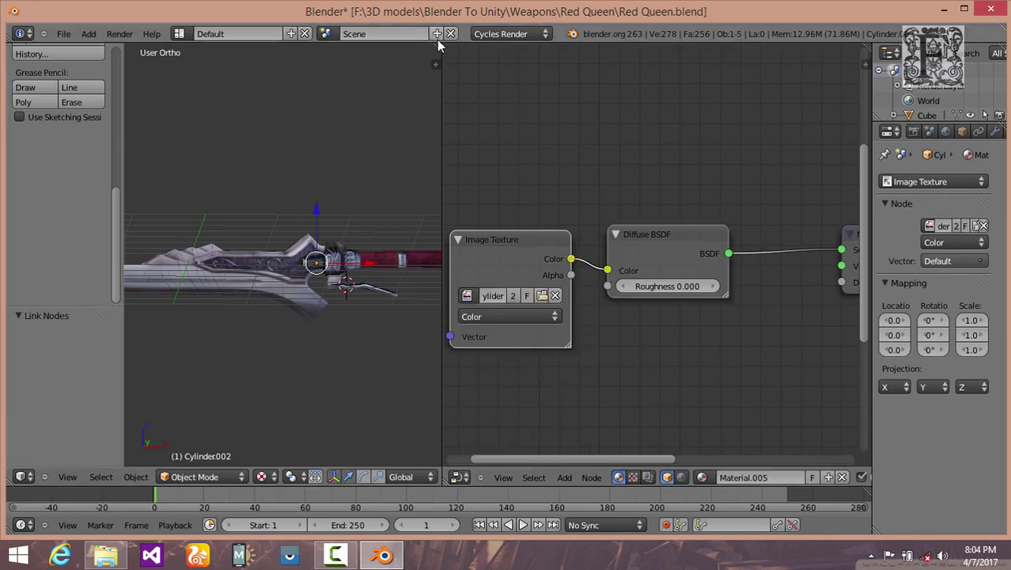
Step: Merge the Node Editor area into the 3D view and deselect all objects
left_click_drag(508, 59, 608, 327)
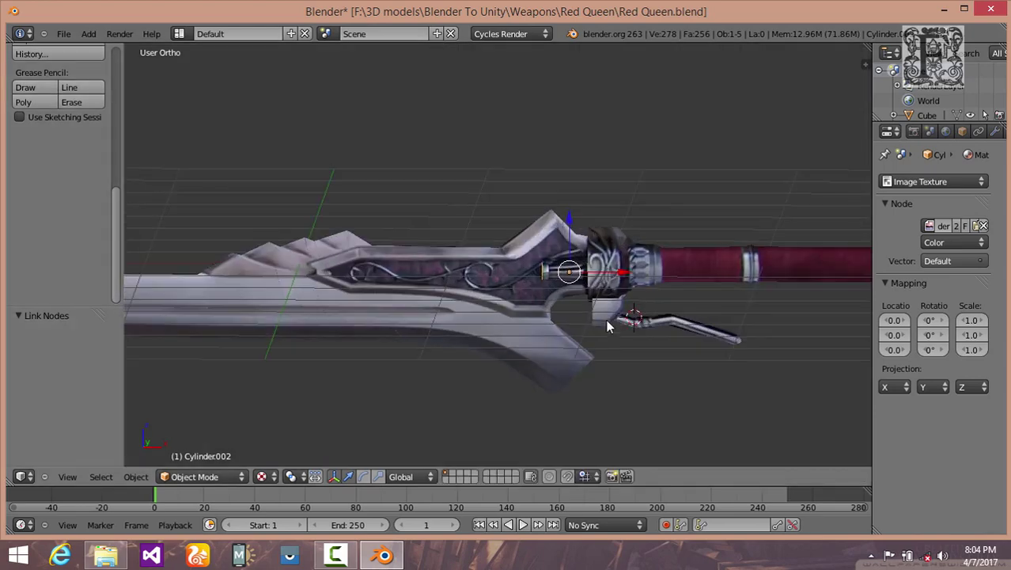
key("a")
Step: Examine the textured sword from several angles and distances, checking the blade, hilt and handle
scroll(486, 351, "down", 5)
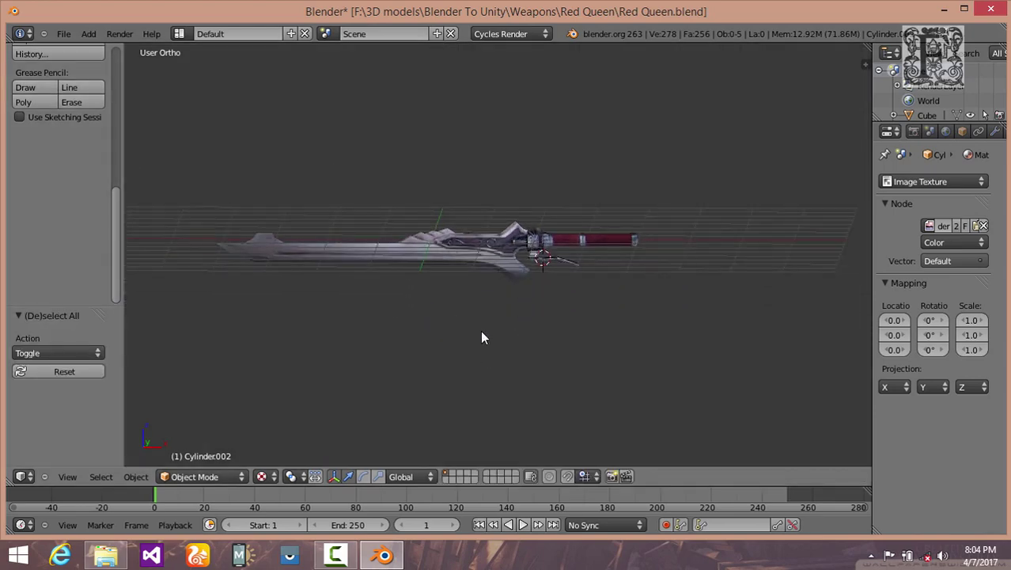
scroll(482, 337, "up", 4)
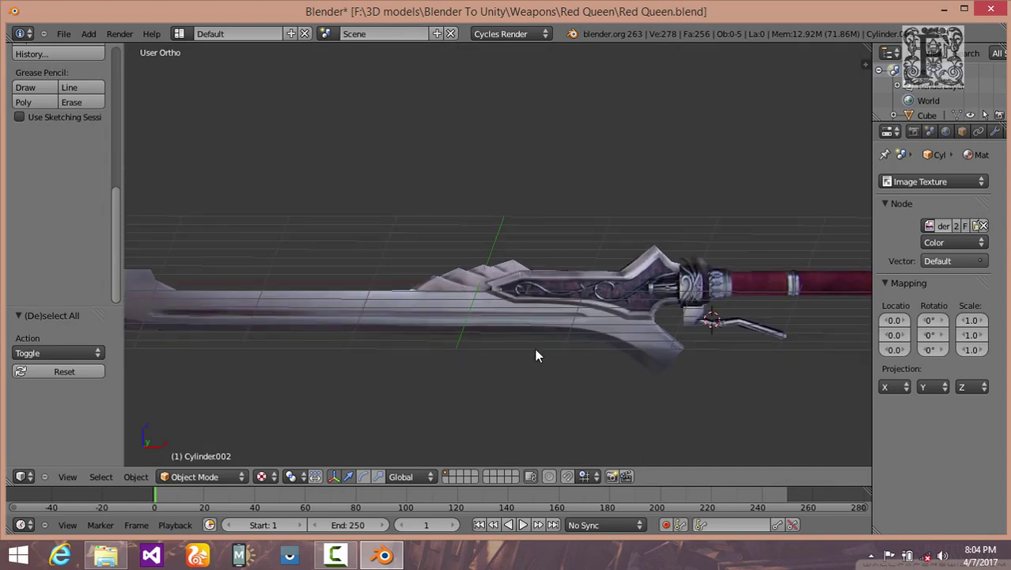
scroll(522, 348, "down", 2)
middle_click_drag(420, 347, 659, 332)
scroll(397, 342, "up", 3)
scroll(397, 342, "down", 2)
scroll(653, 338, "up", 2)
scroll(542, 354, "down", 2)
middle_click_drag(542, 355, 593, 384)
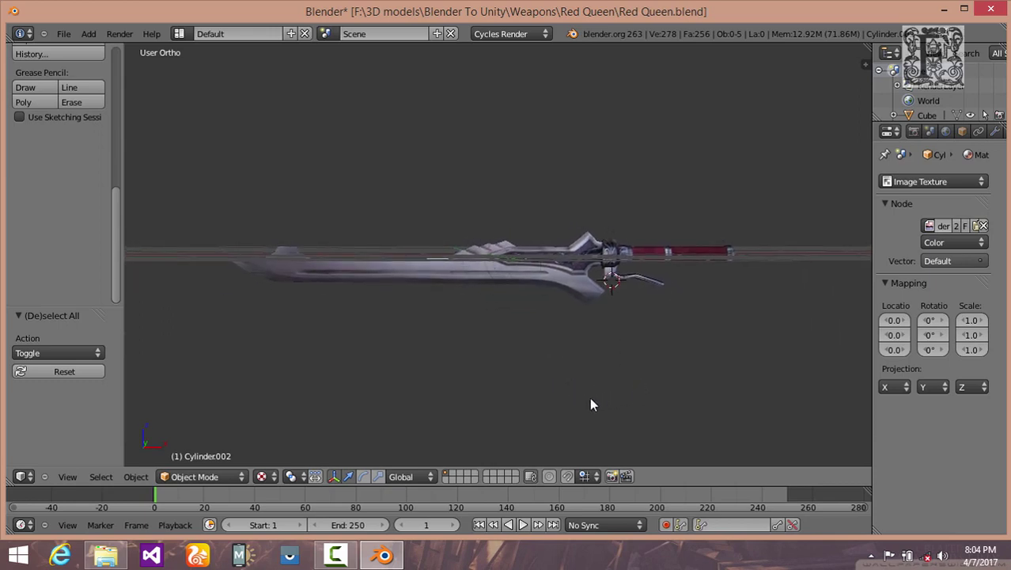